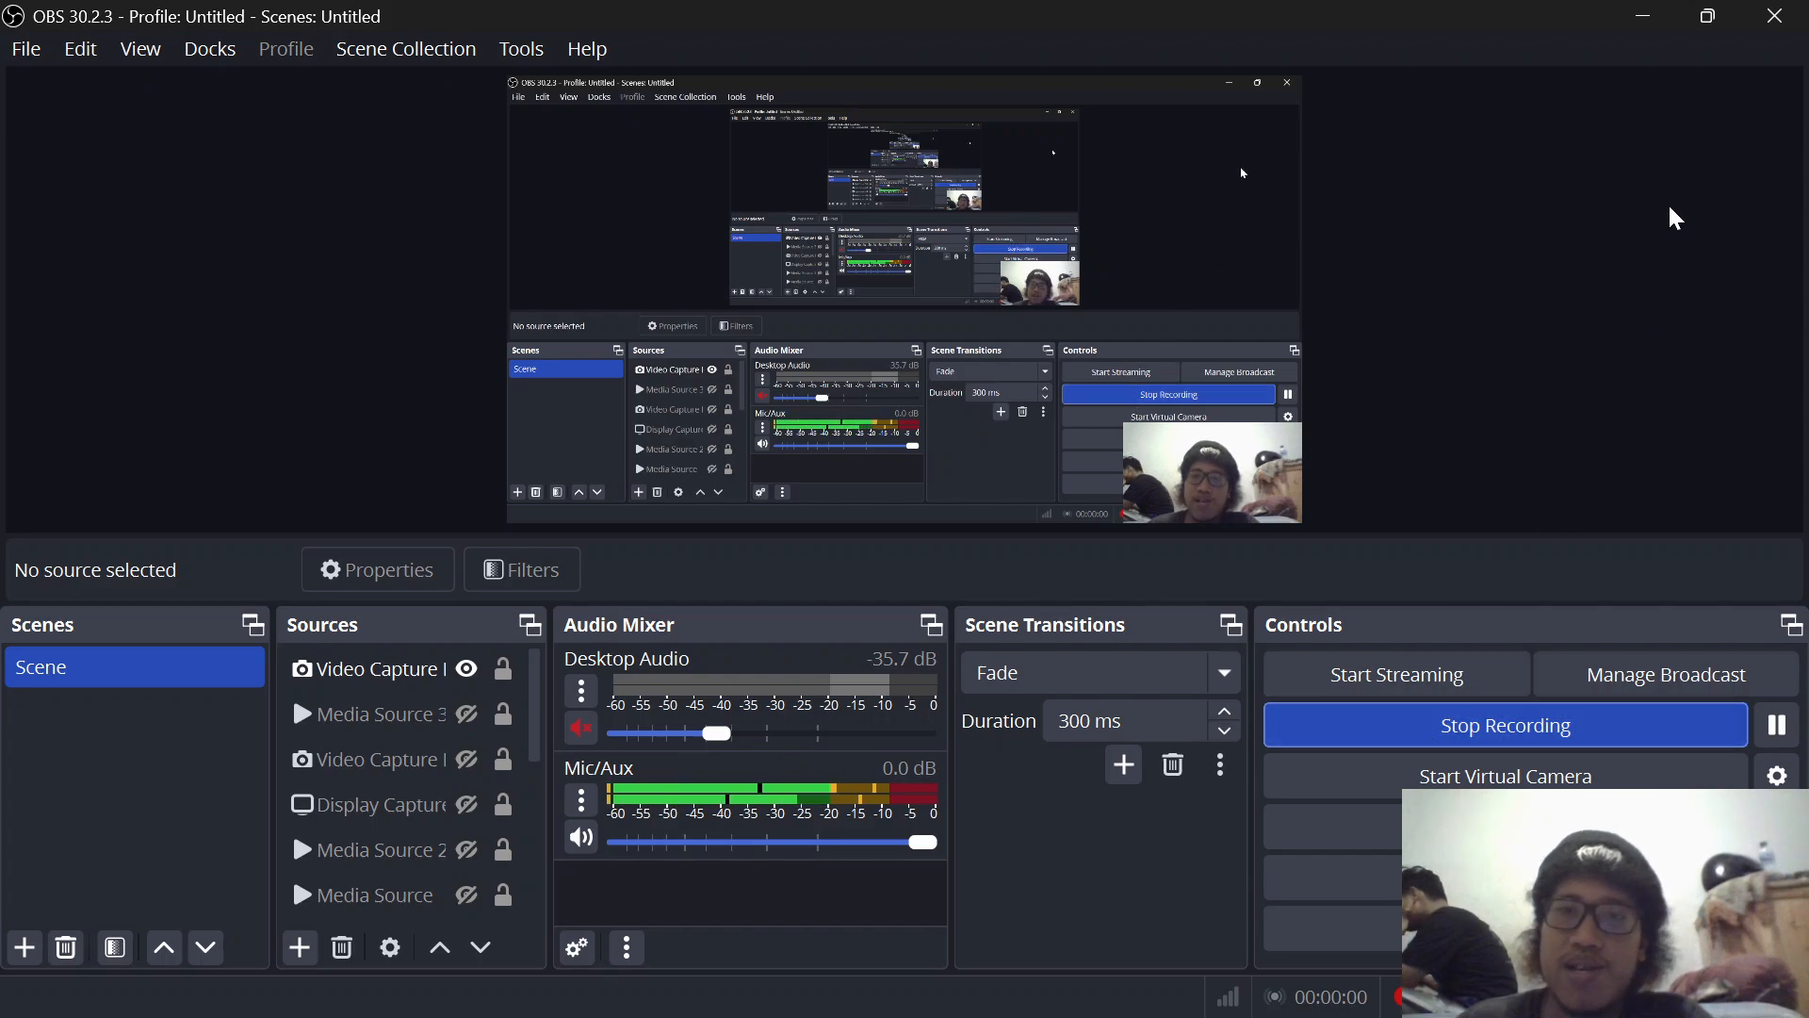
Step: Switch to the Word document and read from the basic cryptography principles through the symmetric encryption section
mouse_move(1509, 1017)
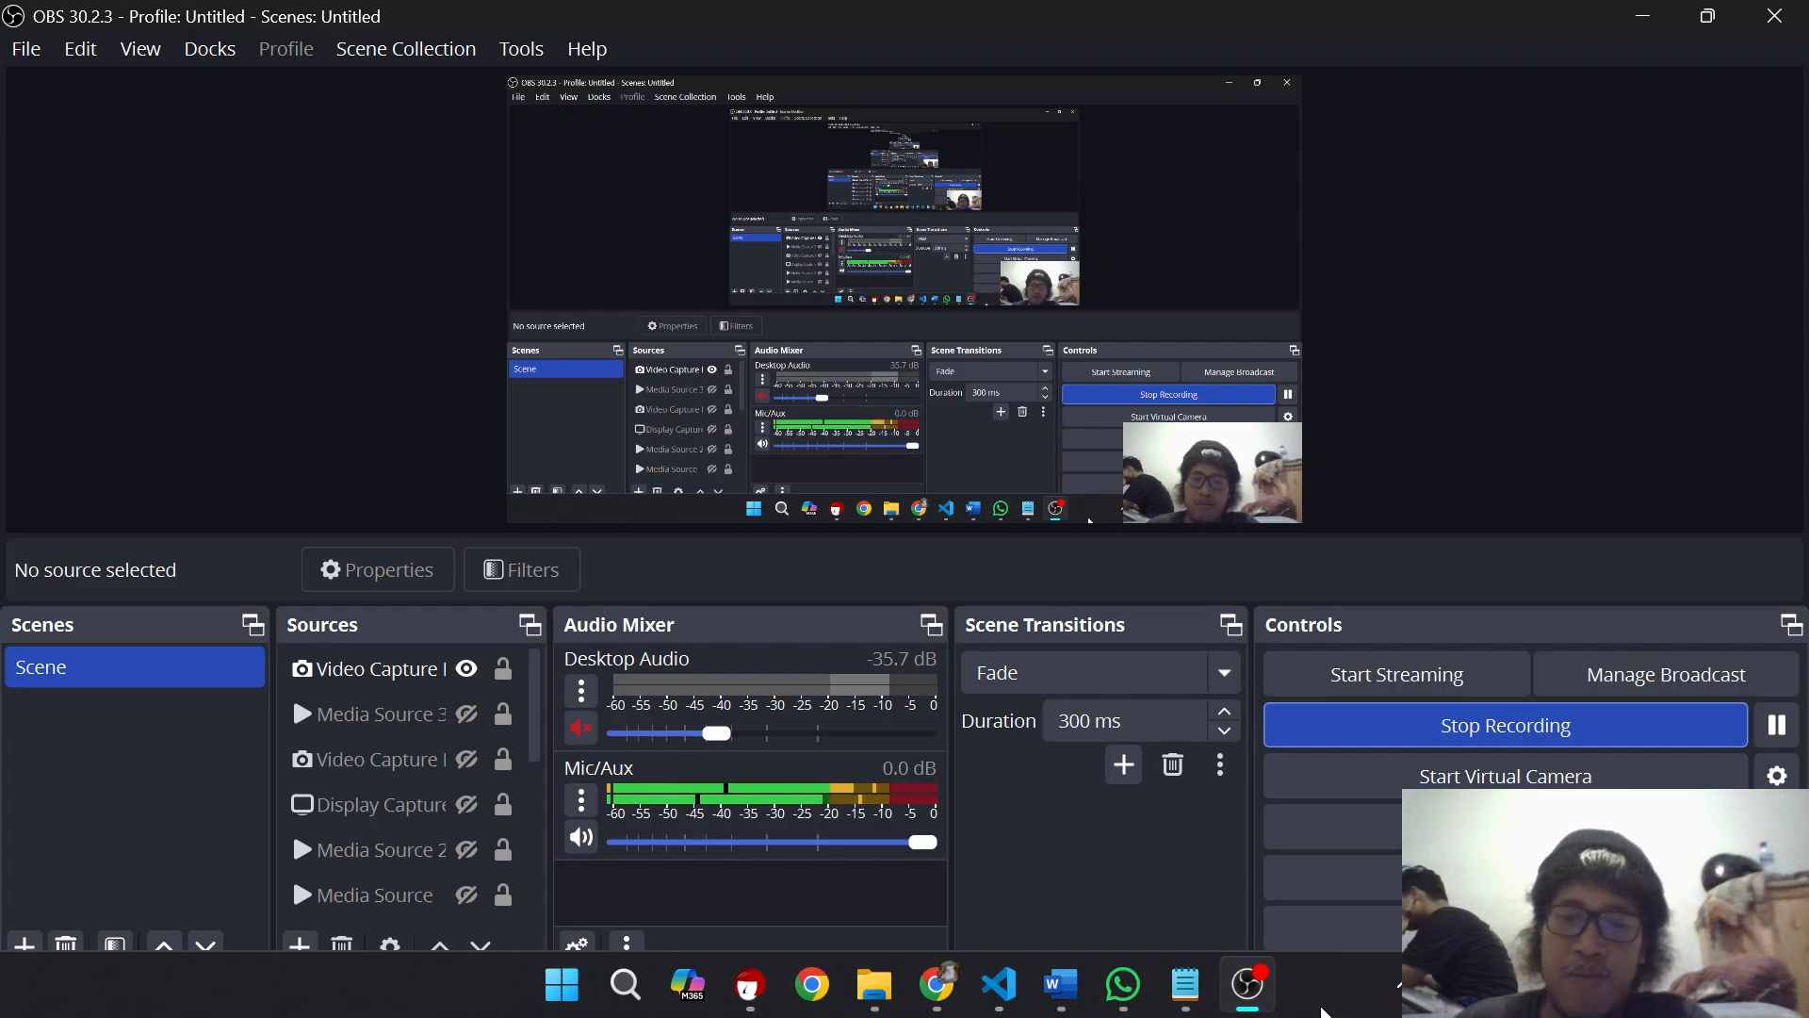
click(1063, 986)
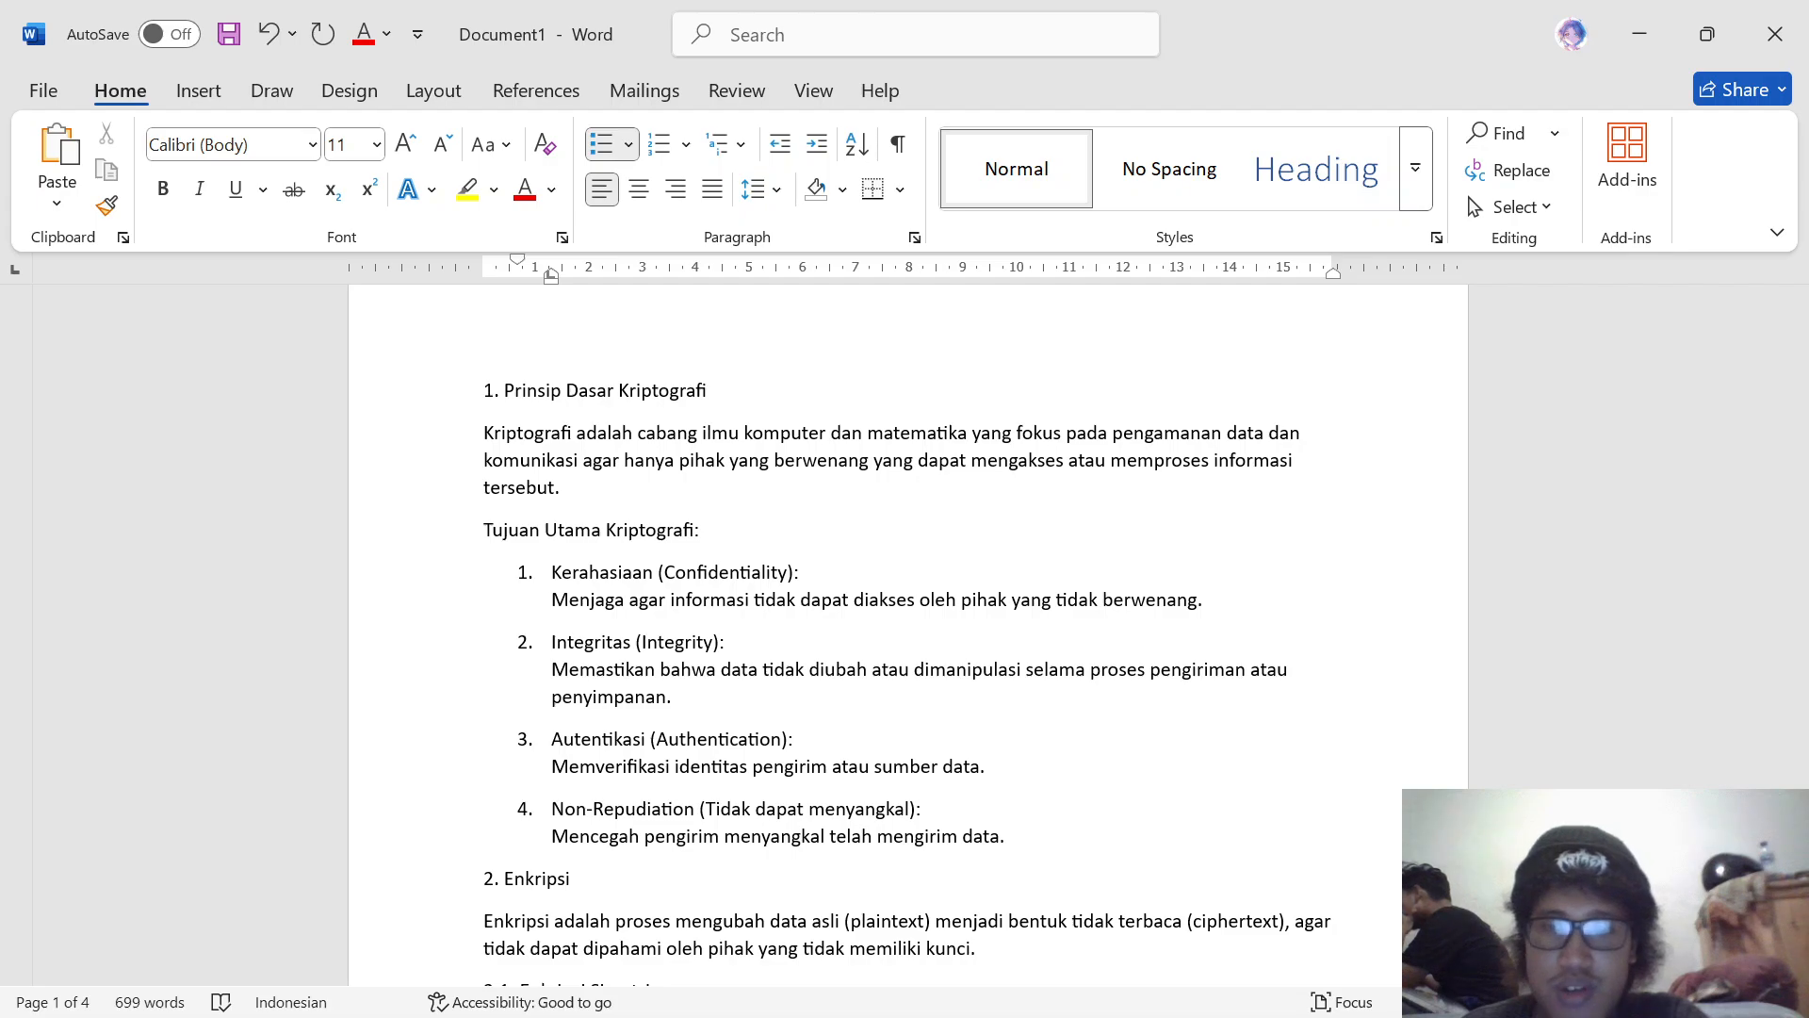
scroll(907, 632, down, 2)
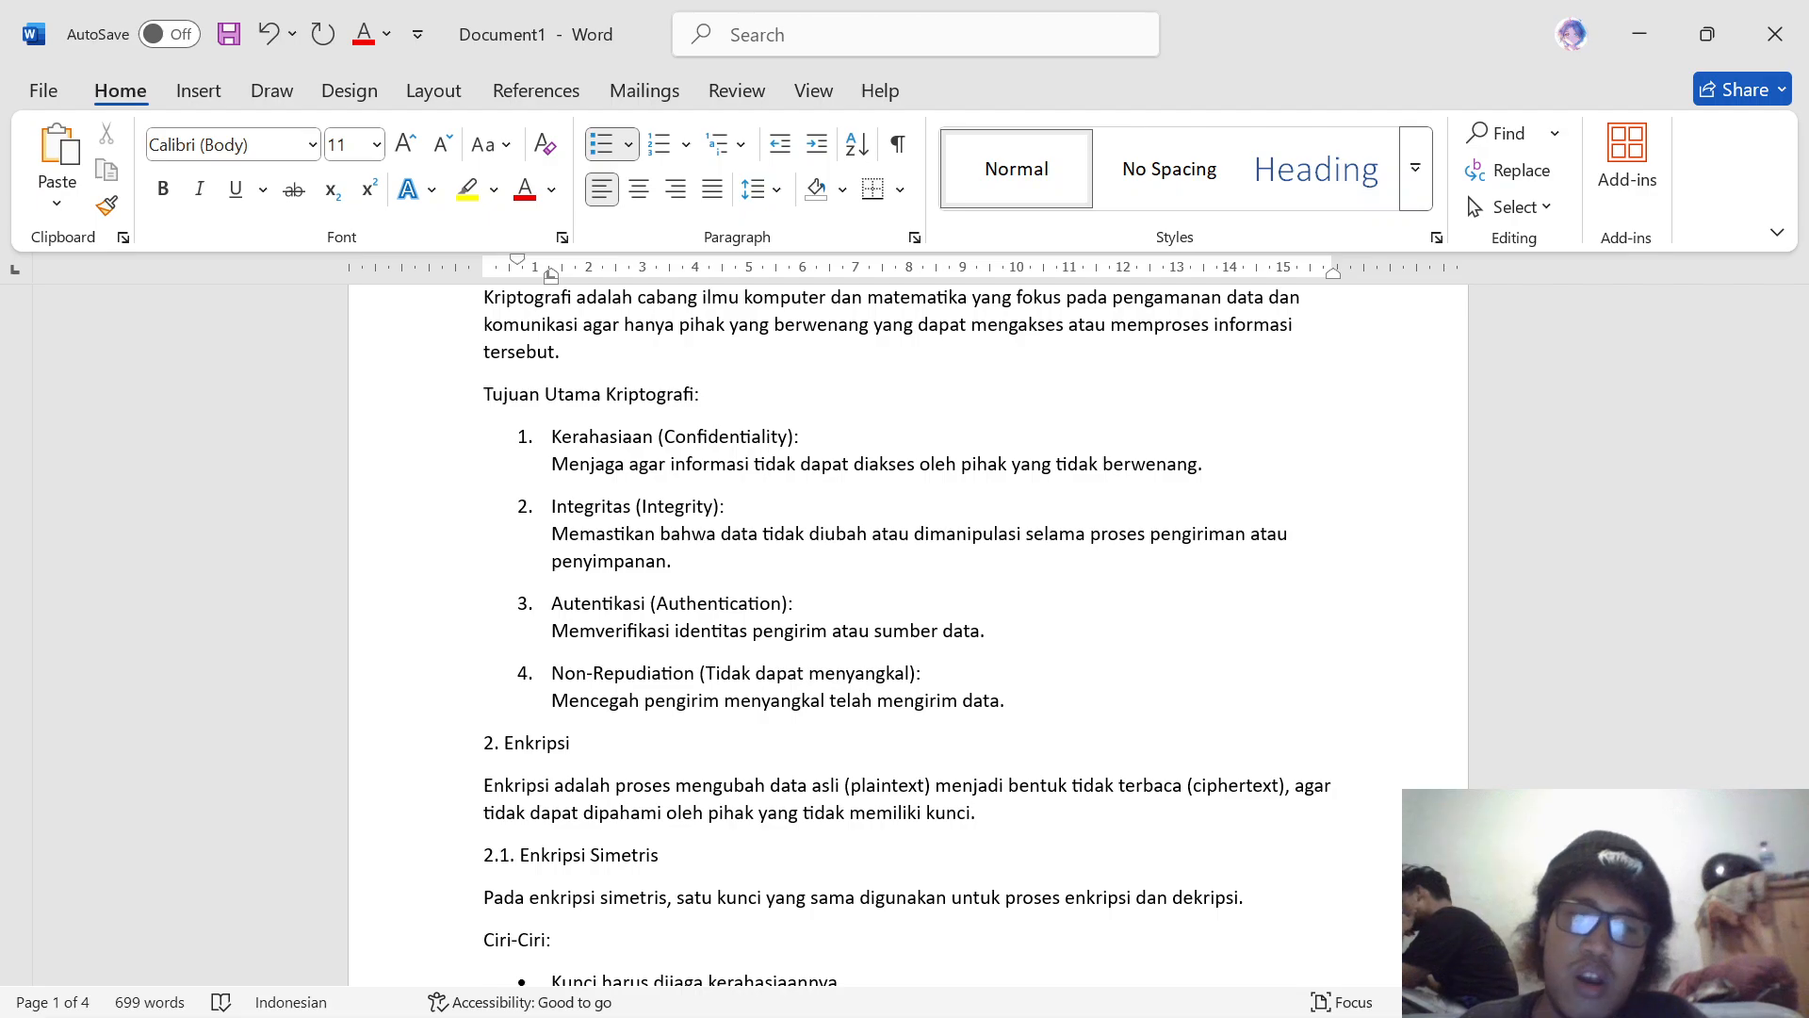
scroll(905, 632, down, 1)
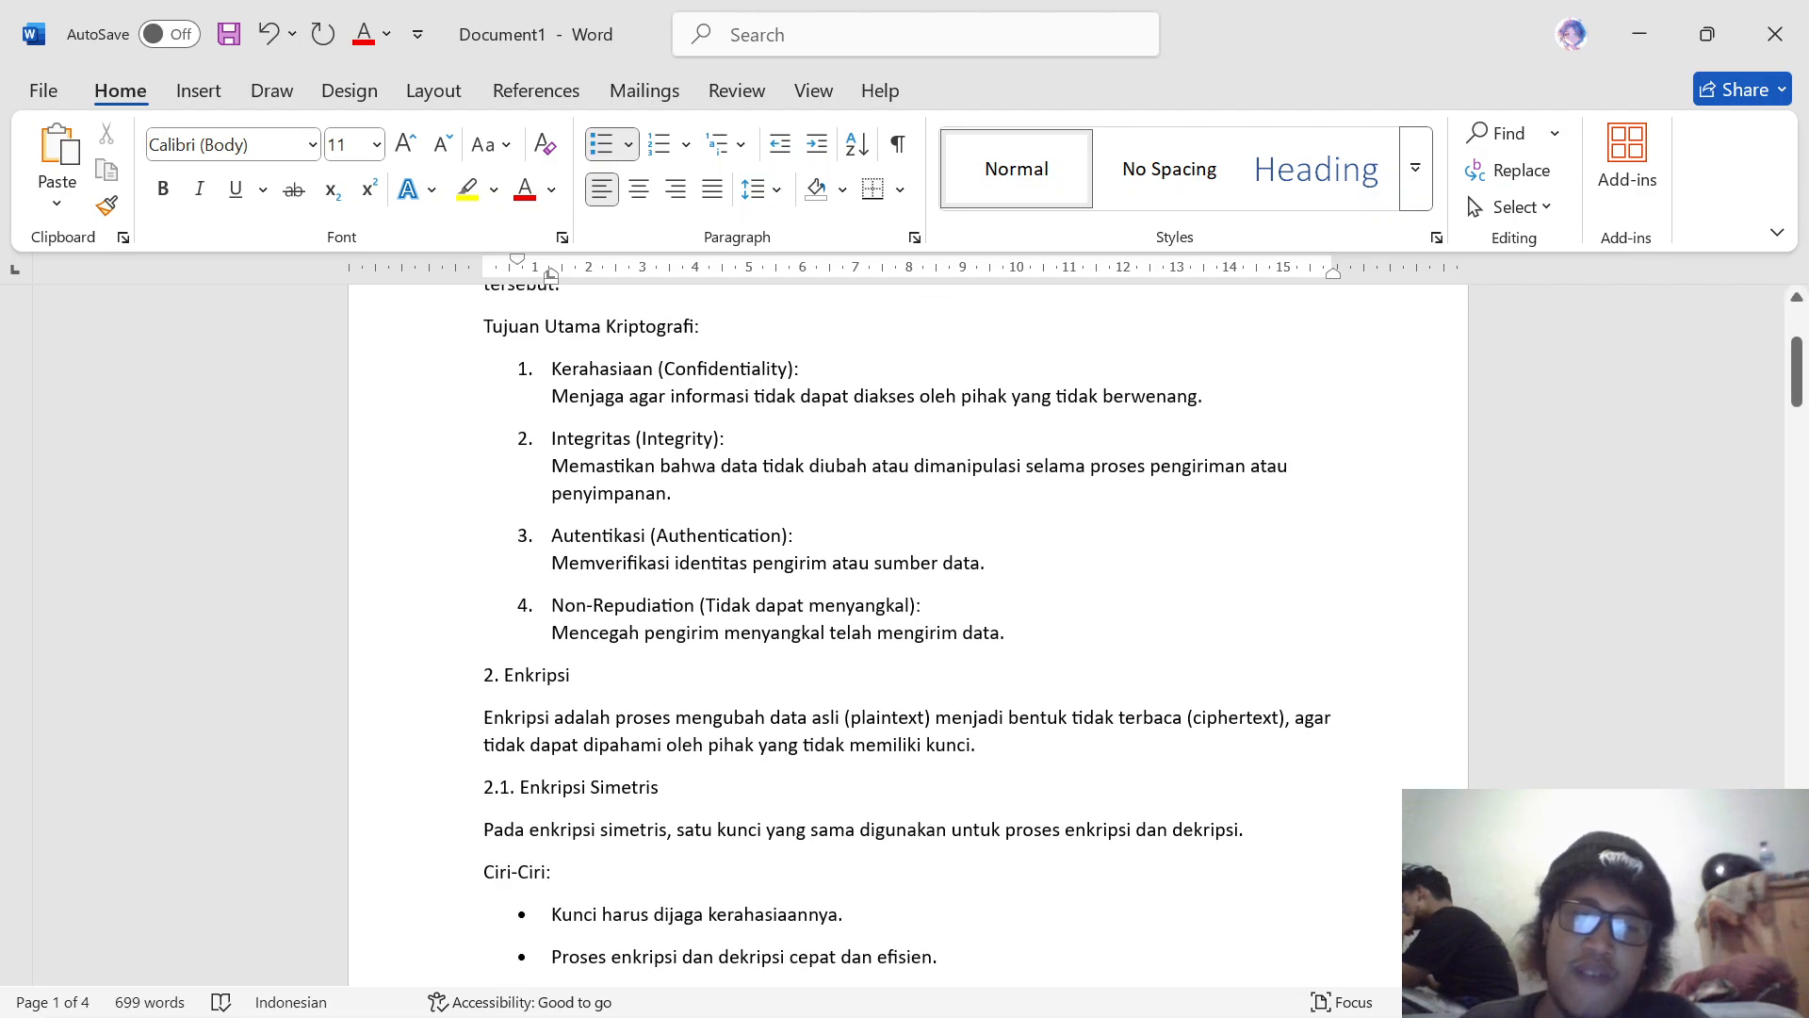
scroll(905, 632, down, 1)
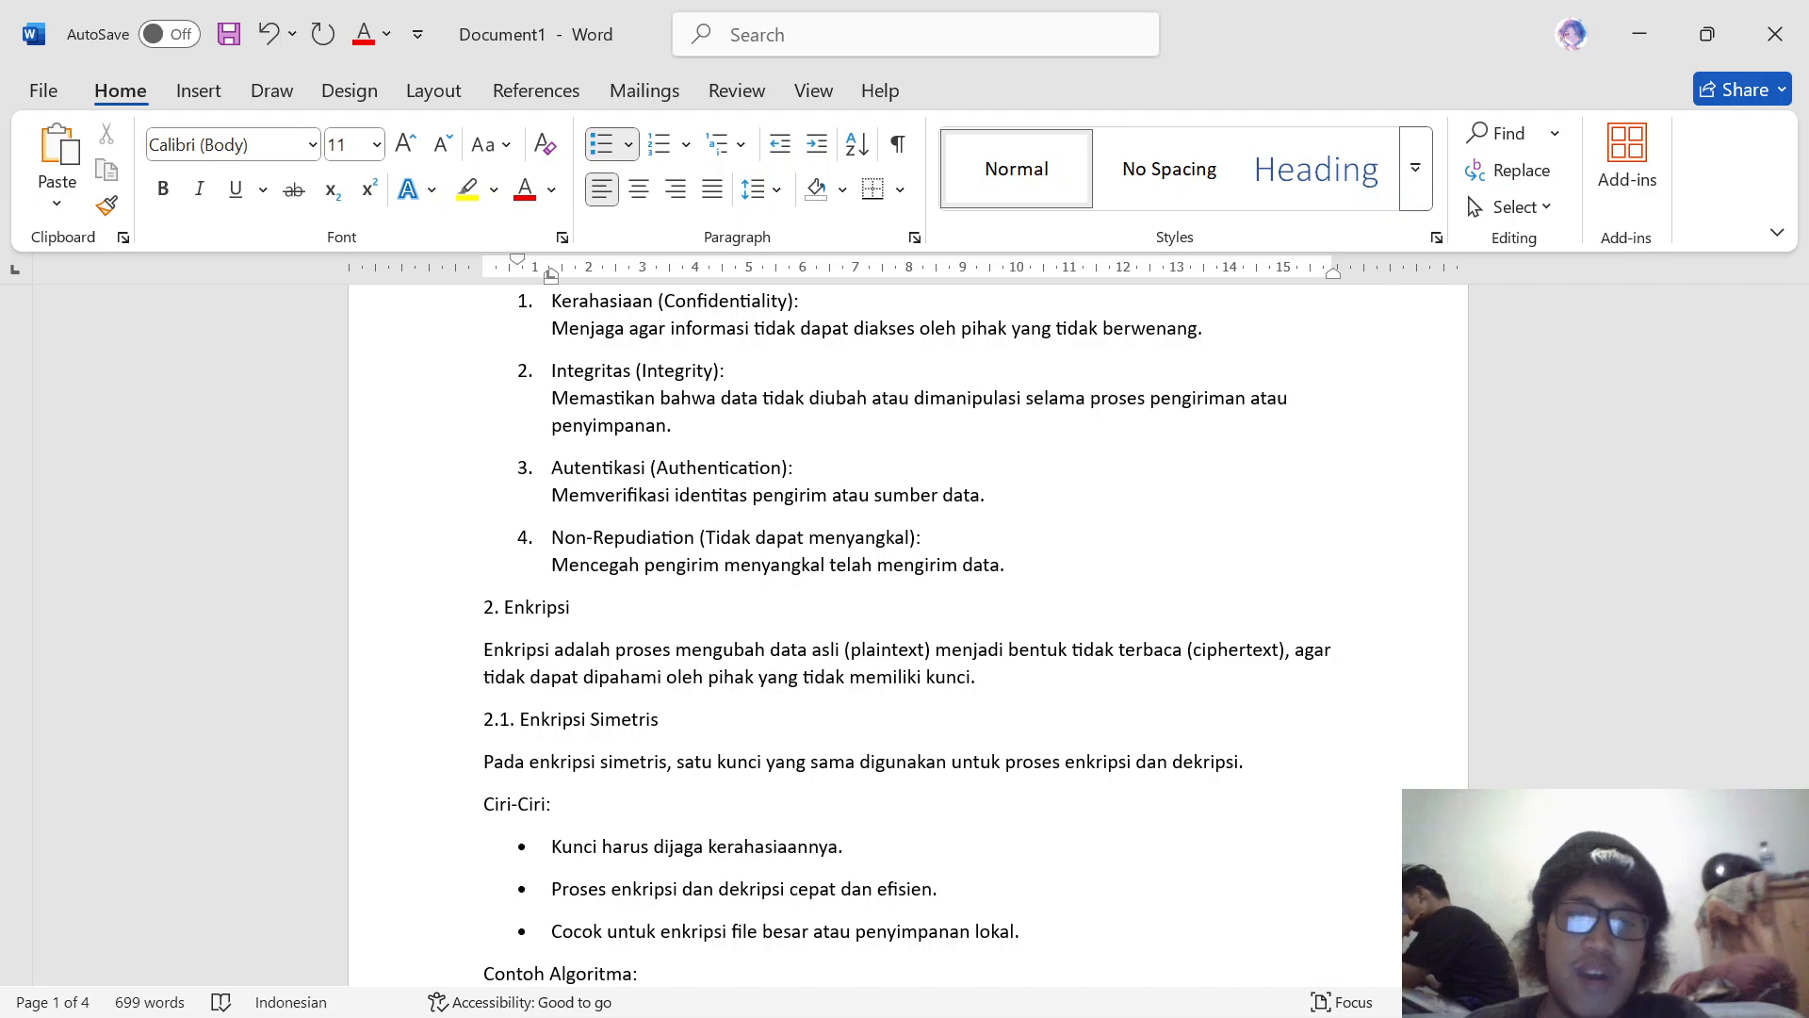
scroll(905, 632, down, 1)
scroll(906, 632, down, 1)
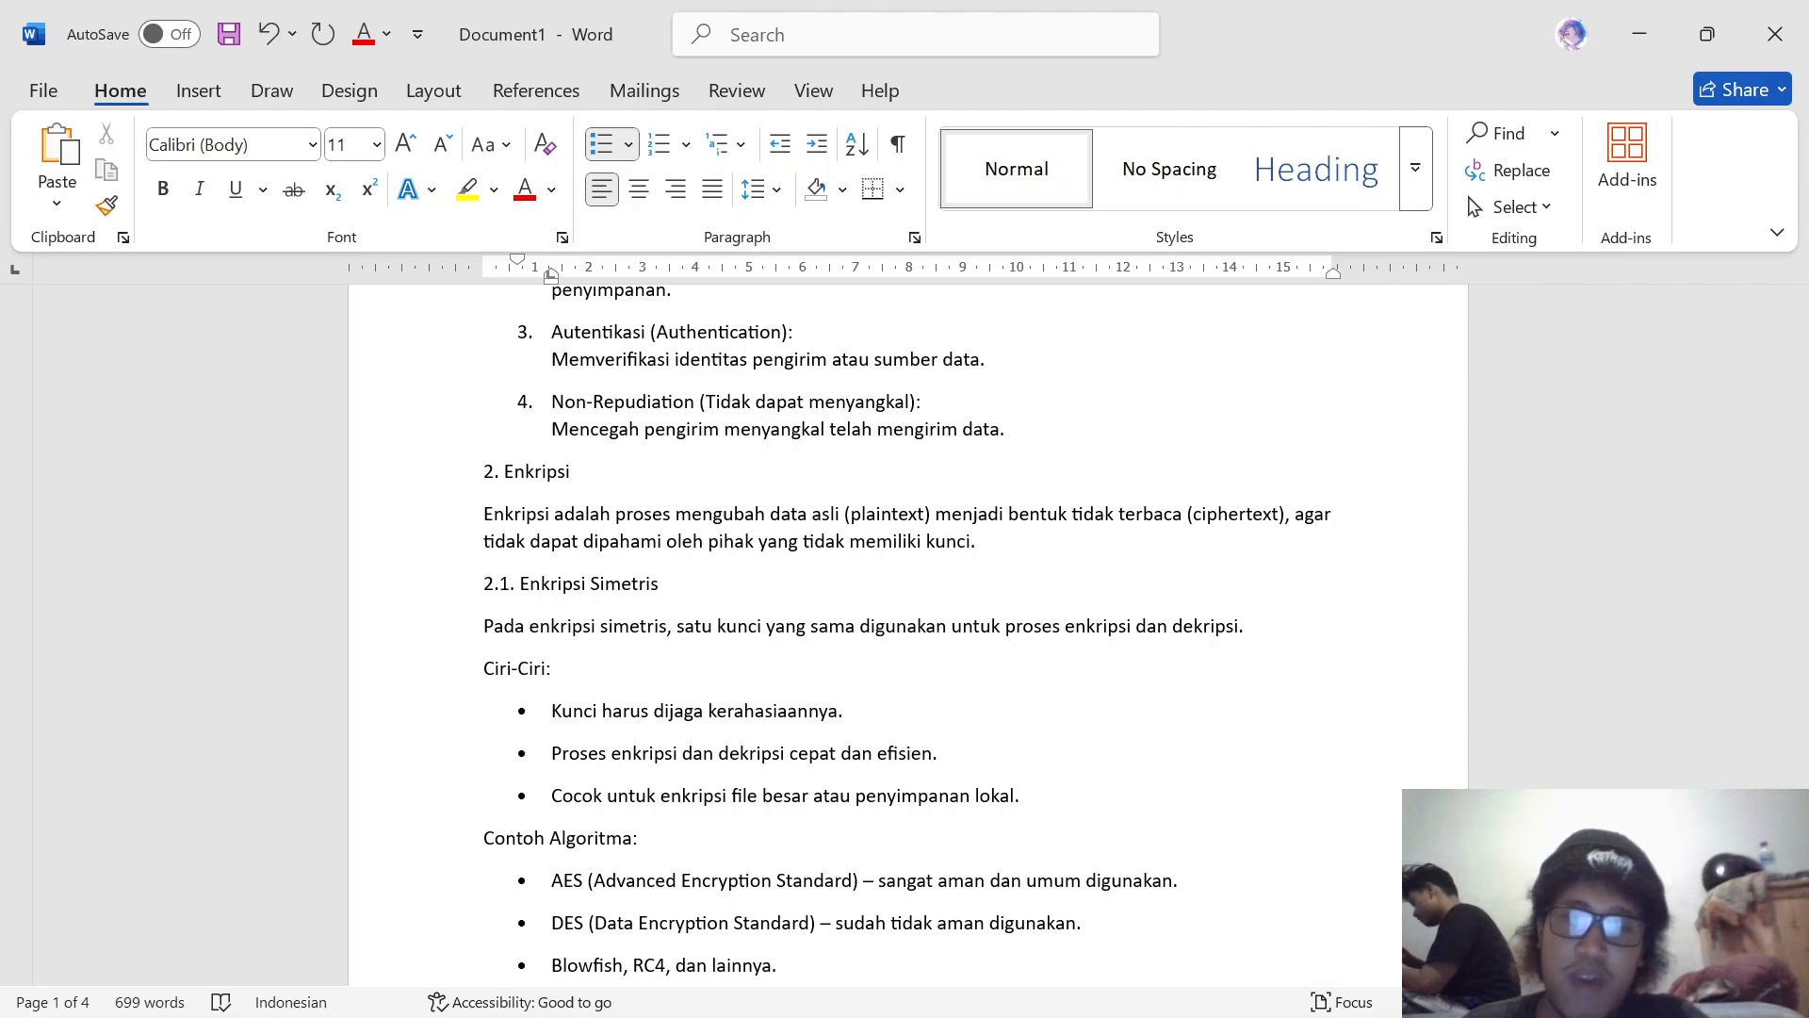
scroll(905, 636, down, 1)
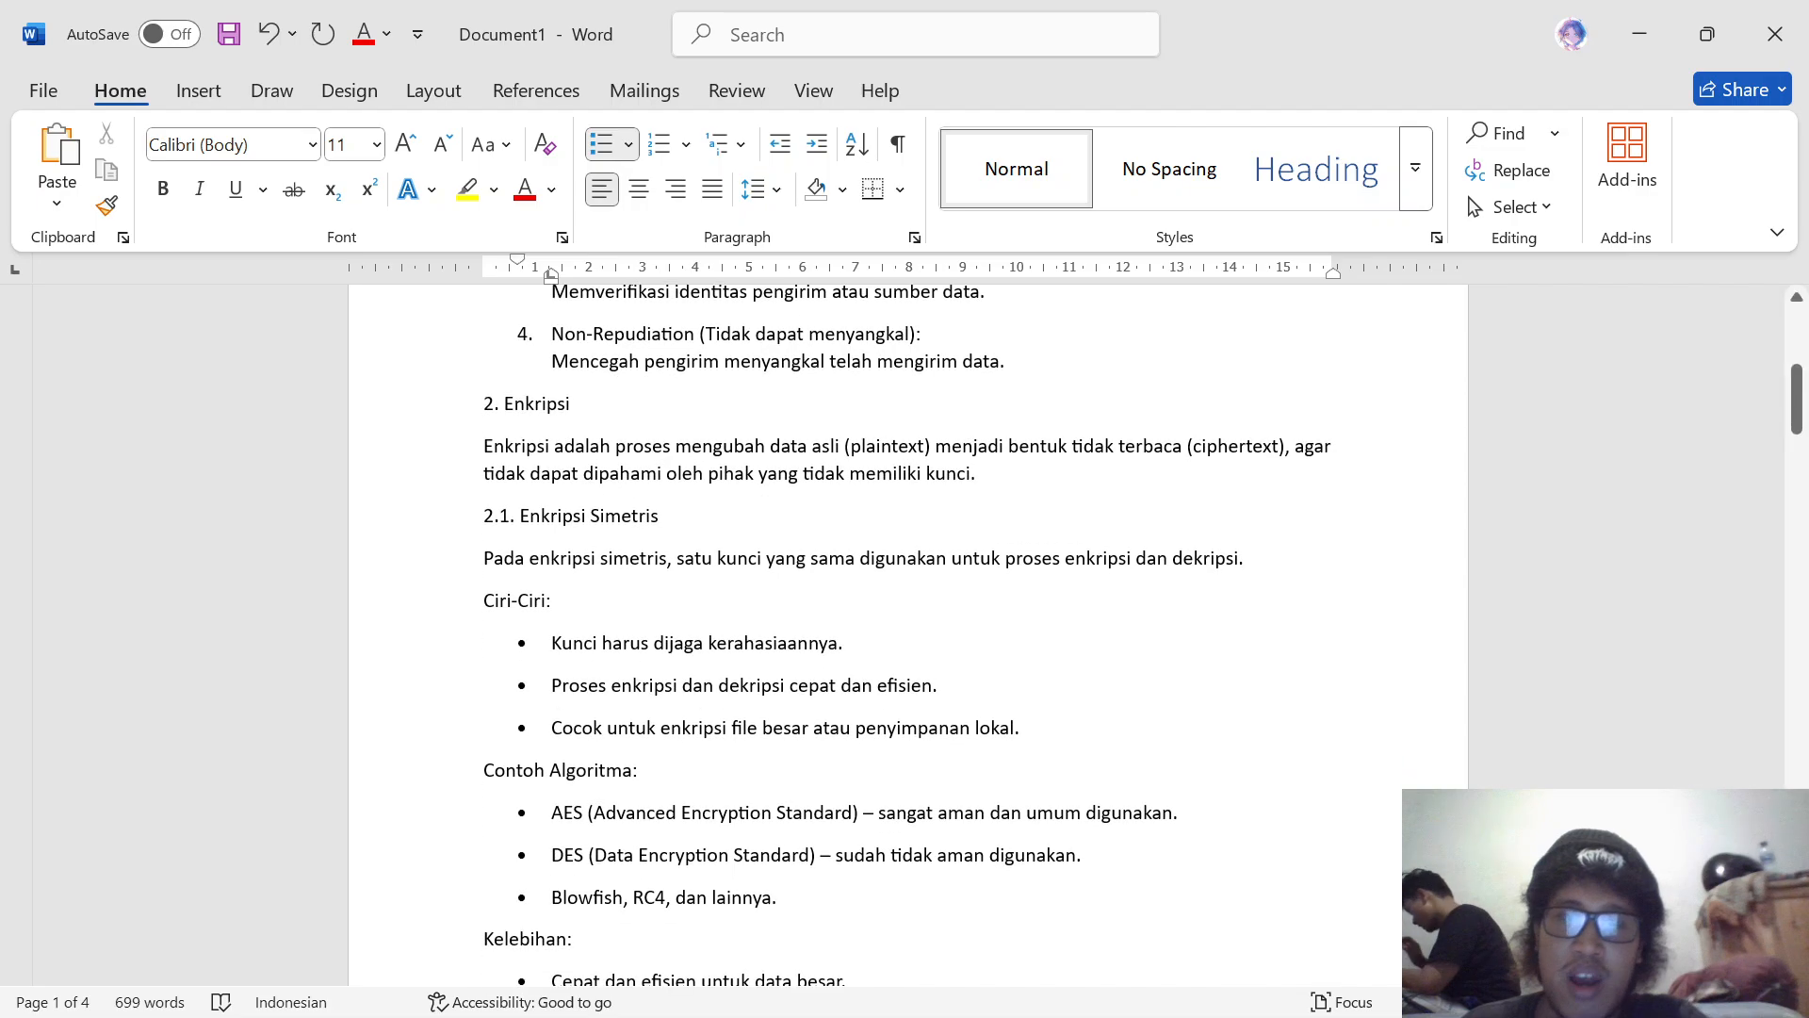
scroll(905, 636, down, 1)
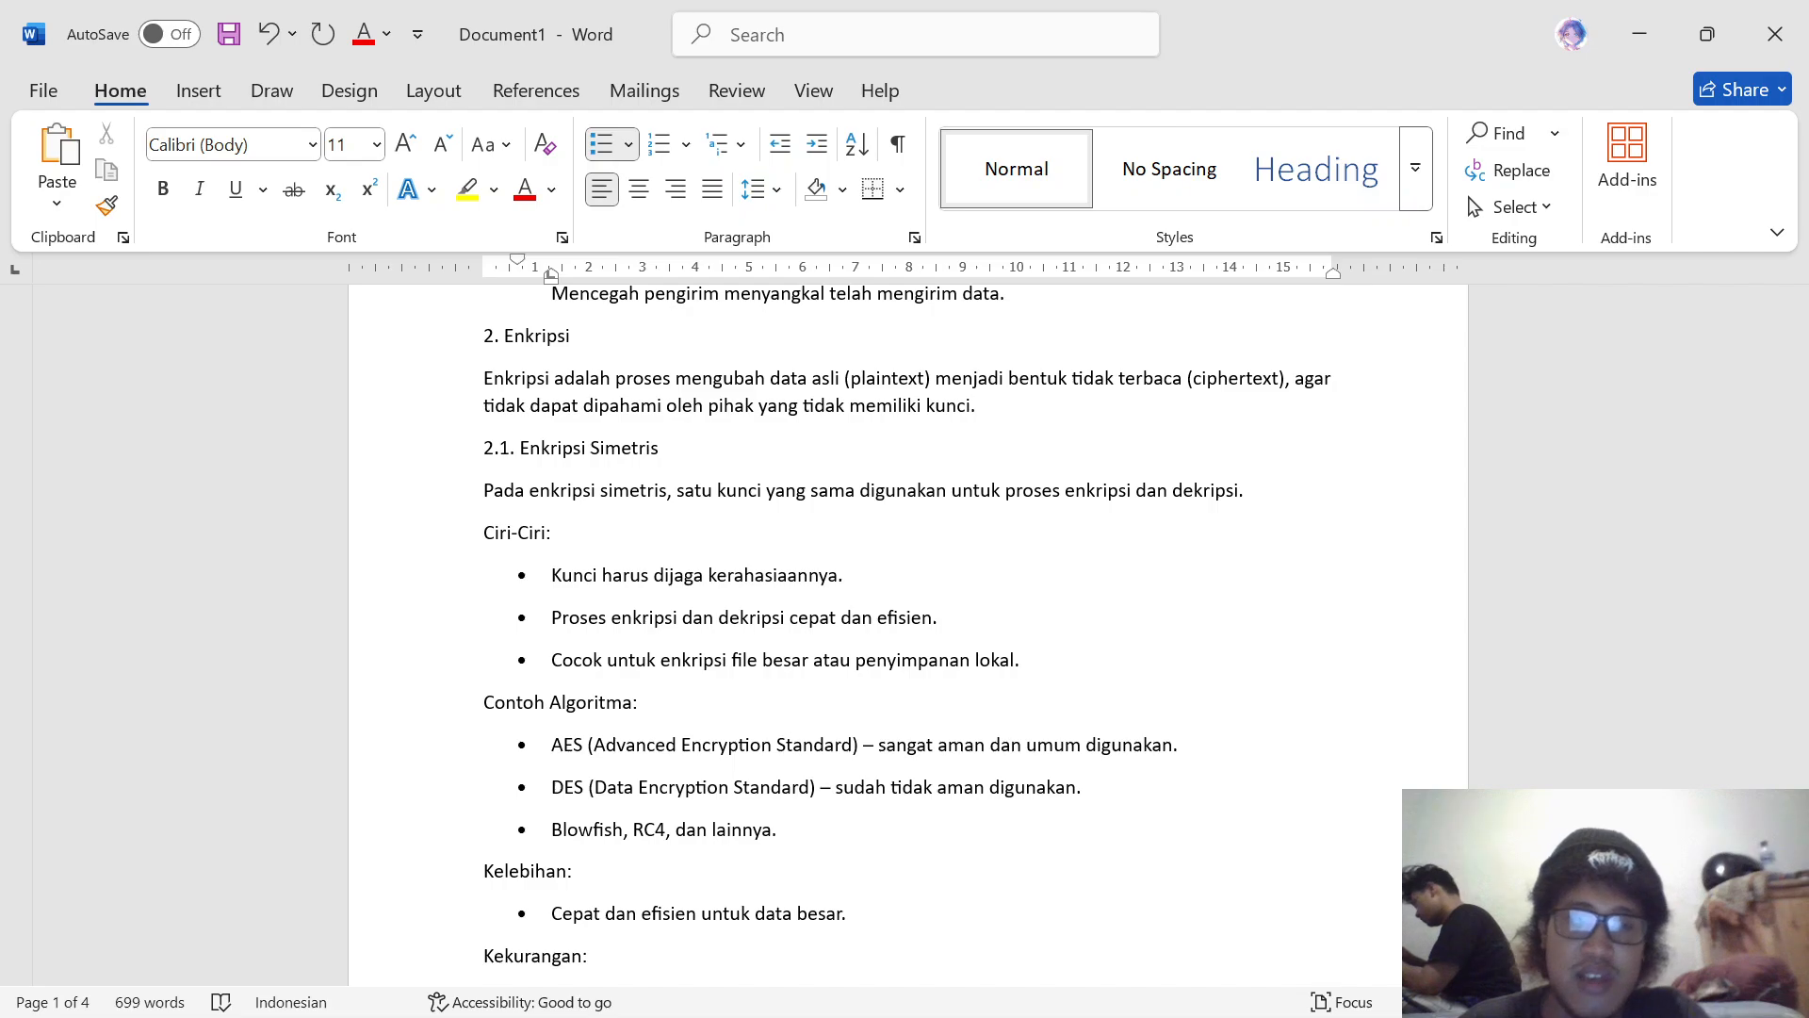
scroll(905, 632, down, 3)
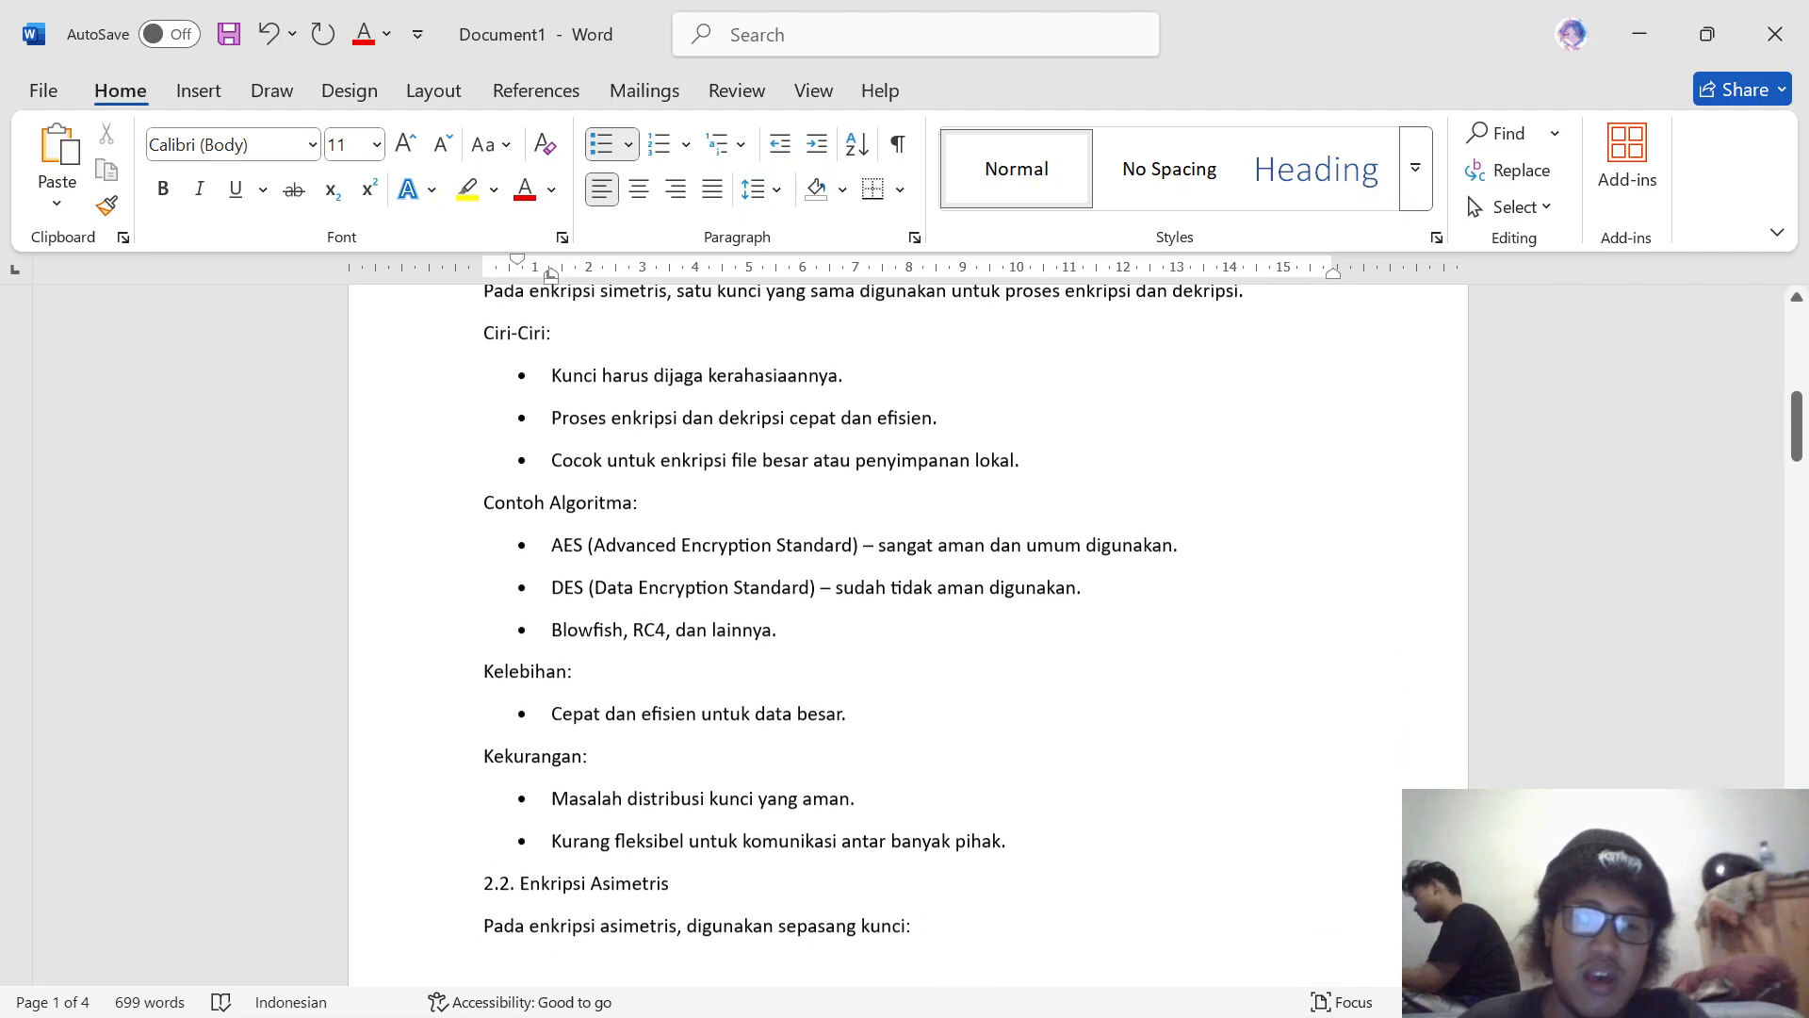
scroll(904, 631, up, 2)
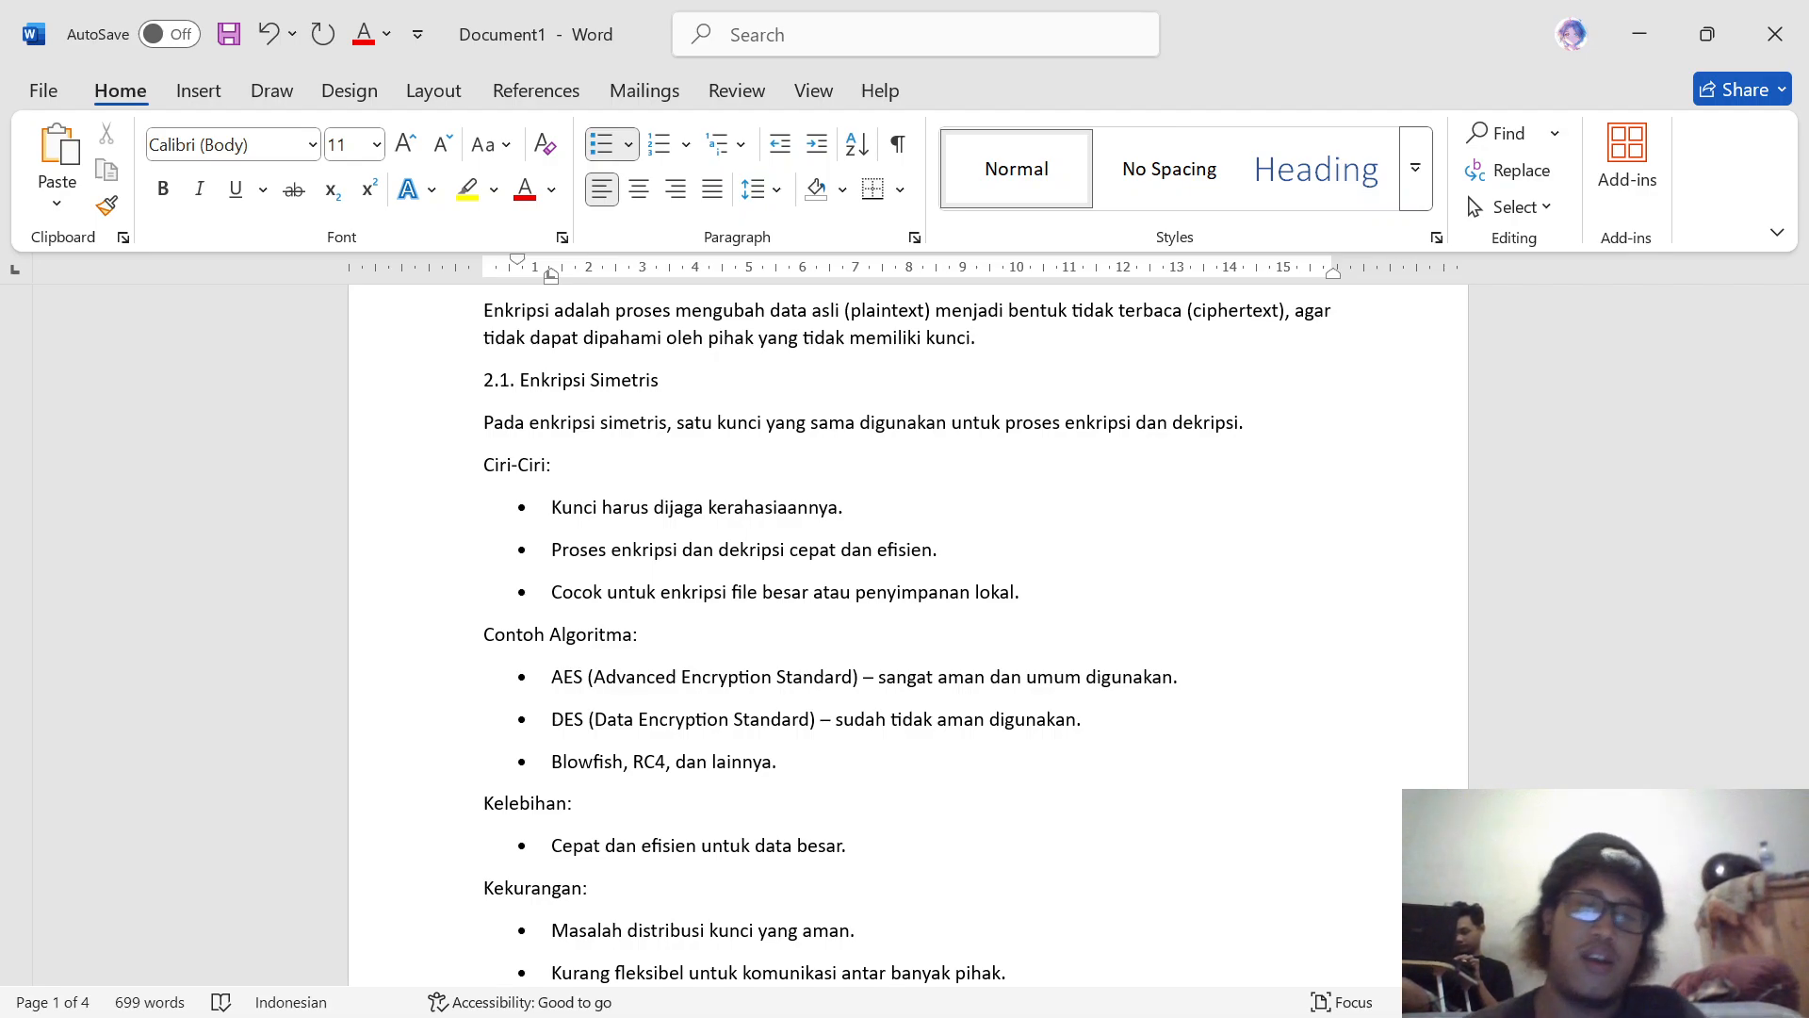
scroll(904, 632, down, 1)
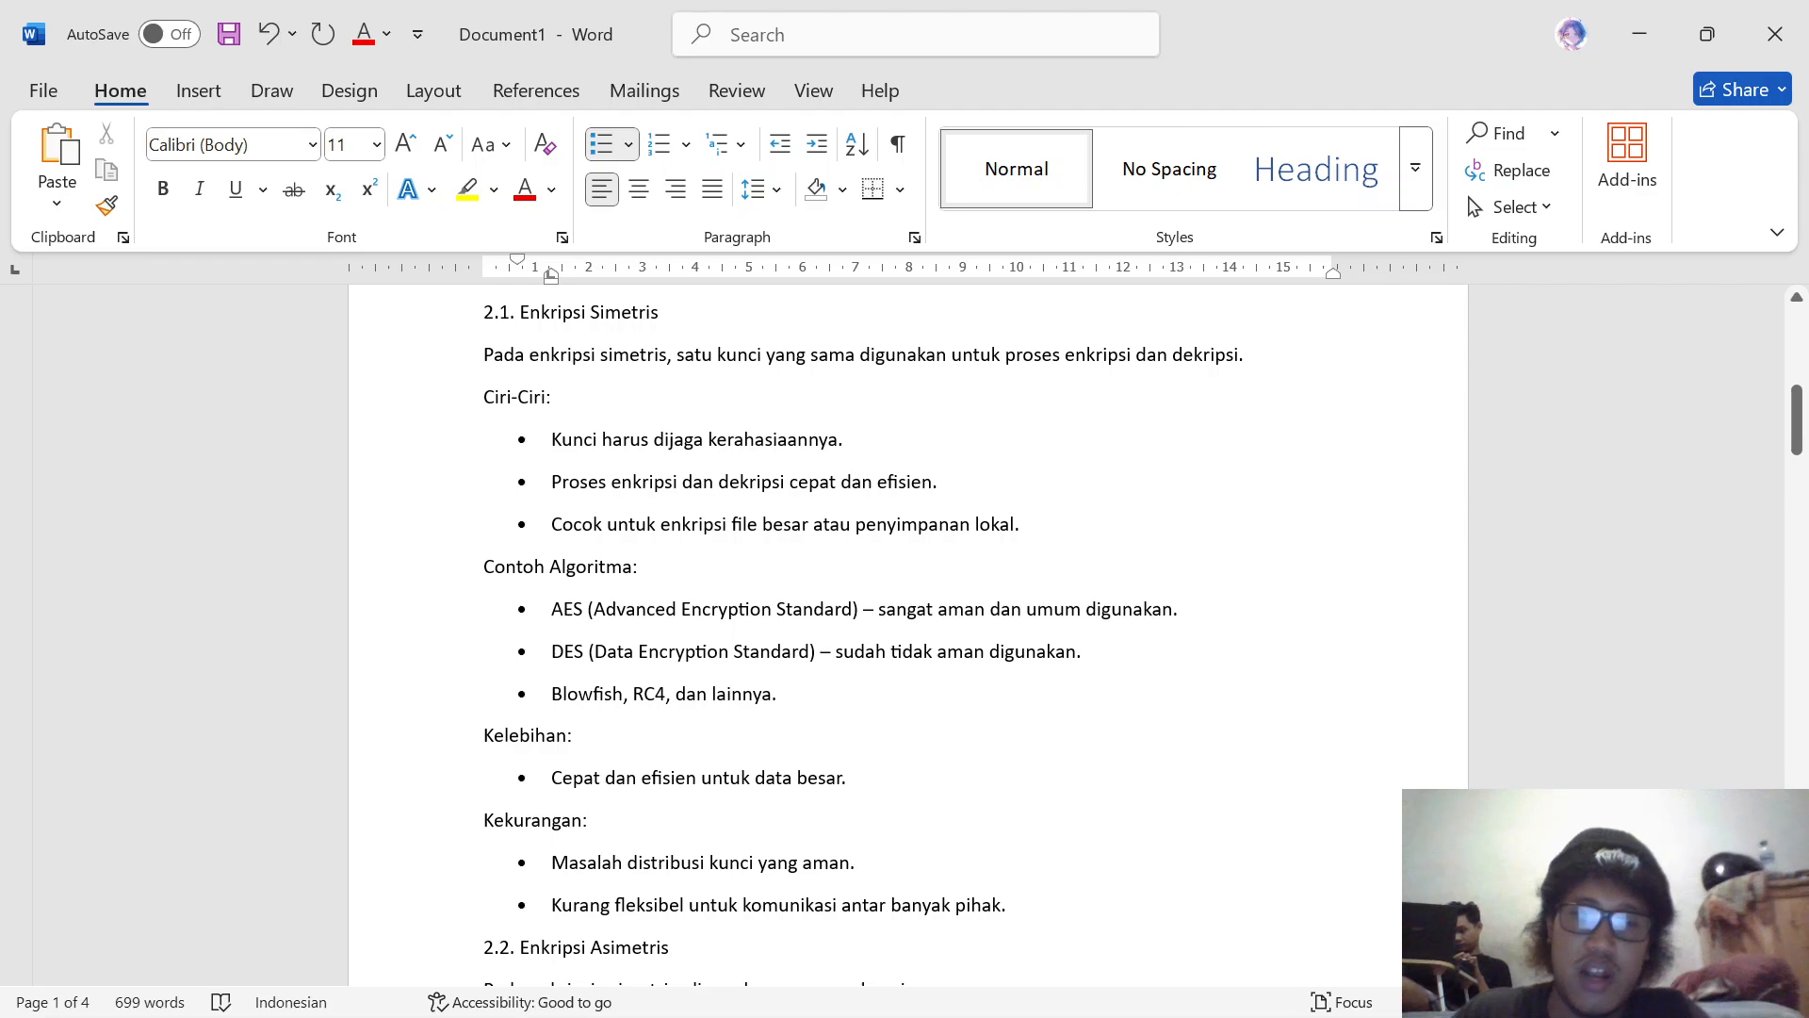
scroll(904, 631, down, 2)
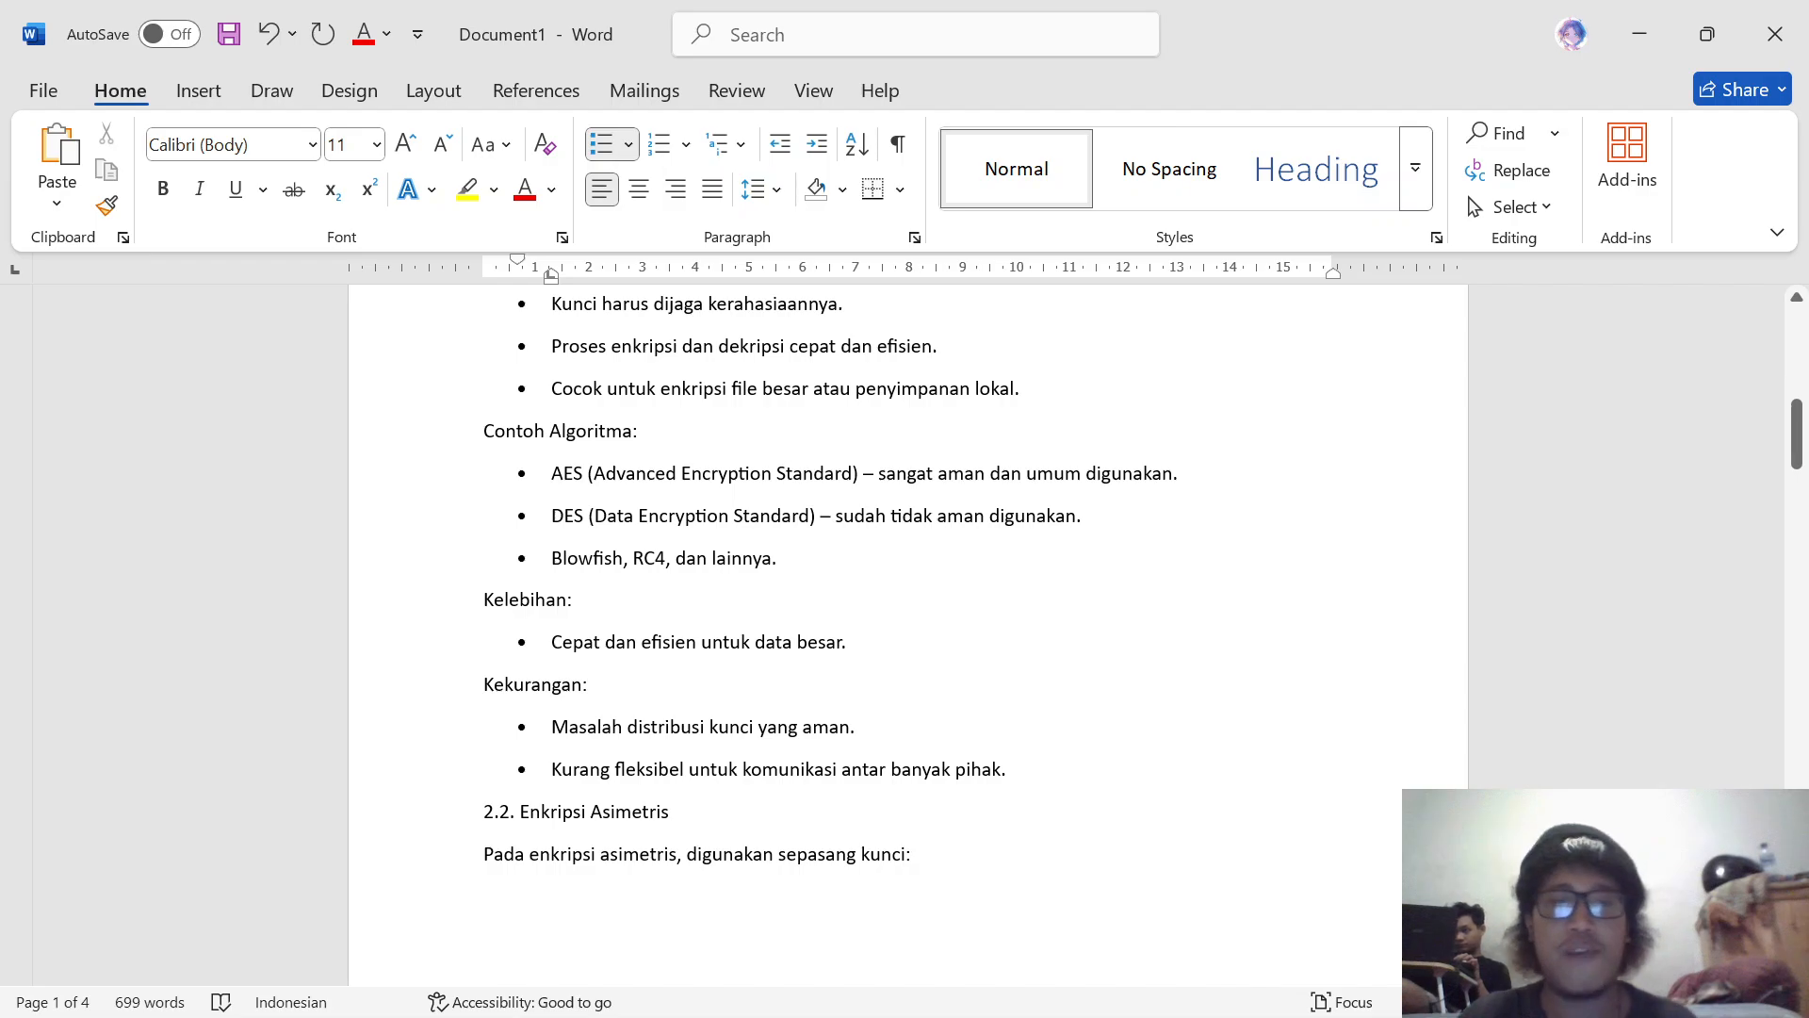
scroll(906, 636, down, 2)
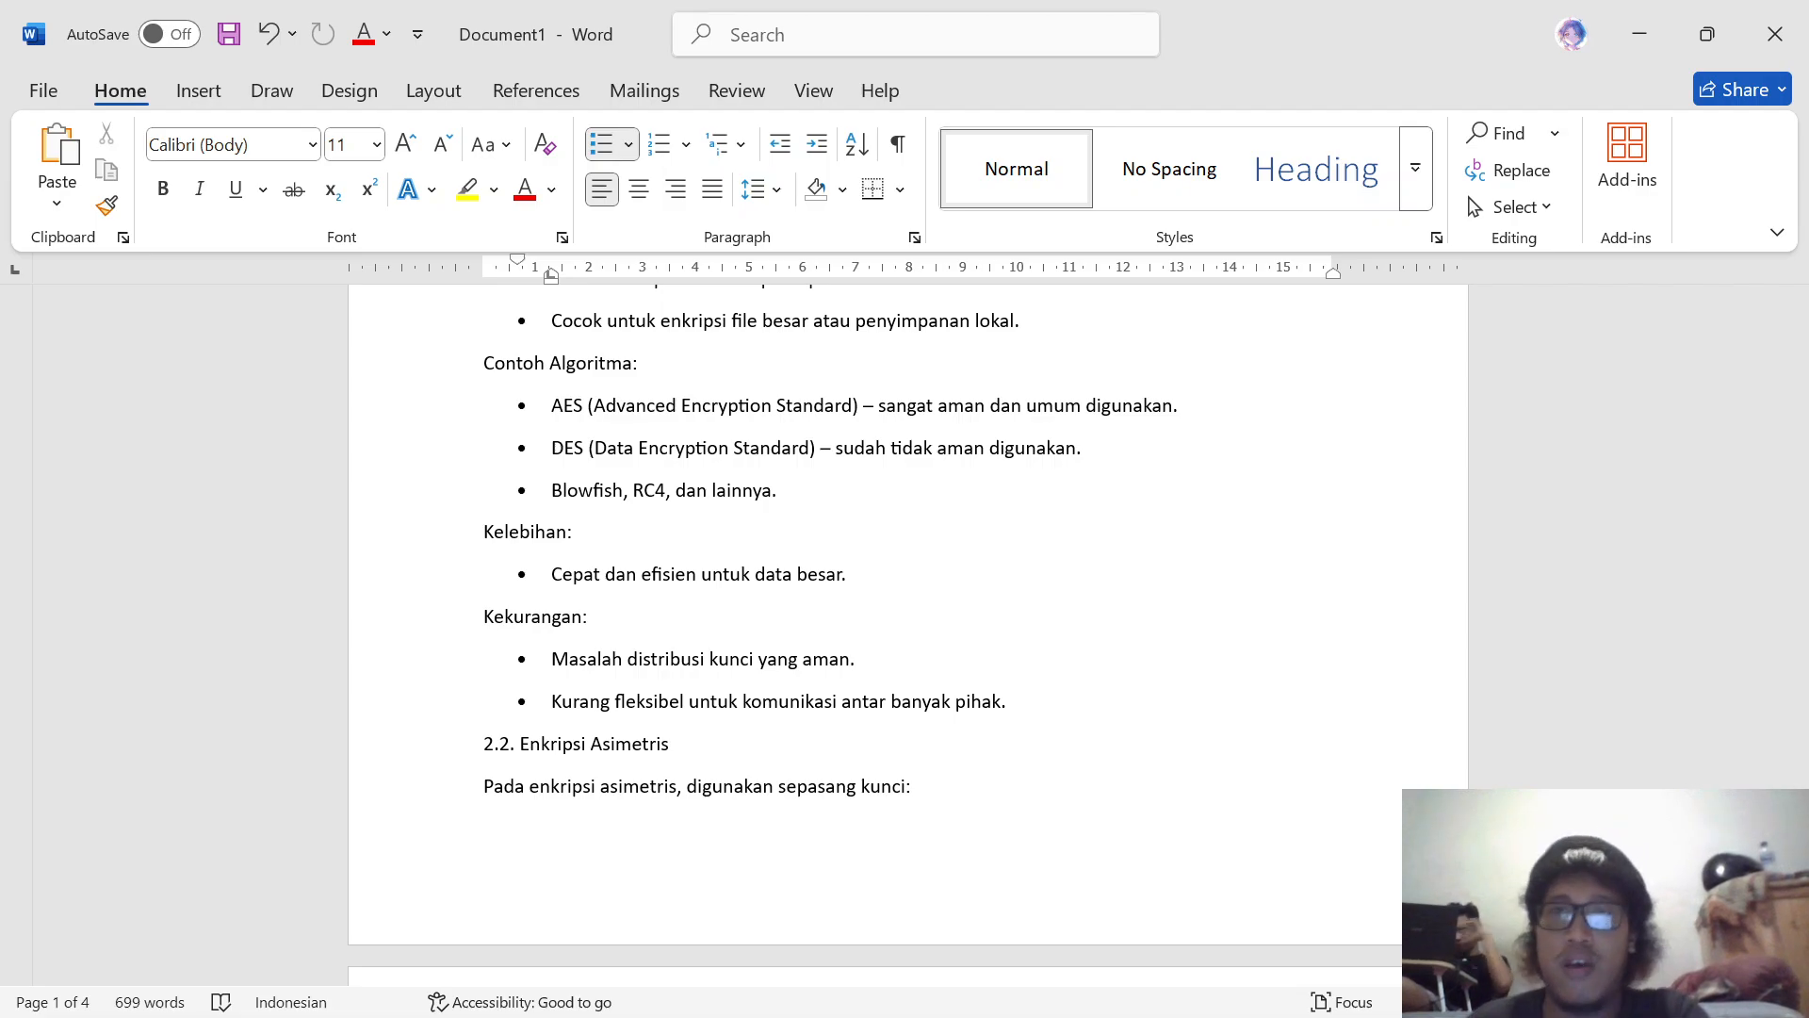
scroll(904, 621, up, 1)
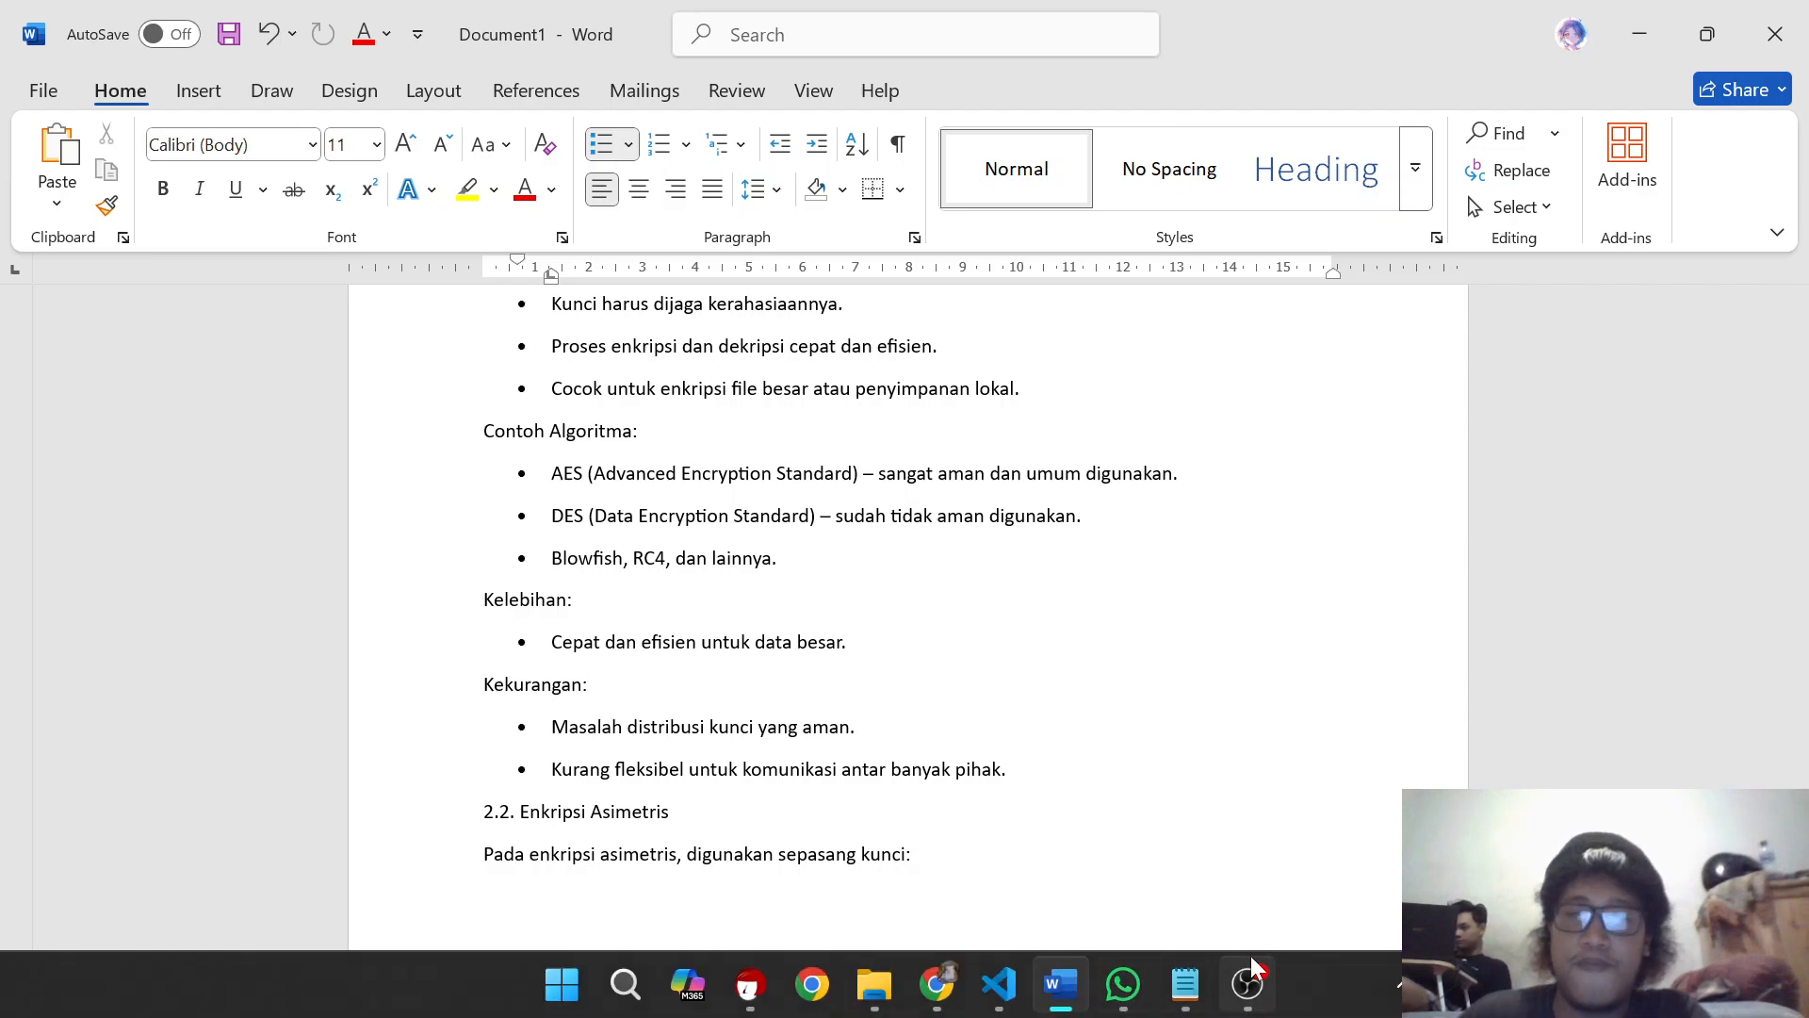
Step: Switch to the Notepad notes and review the listed symmetric encryption steps from the beginning
click(1173, 986)
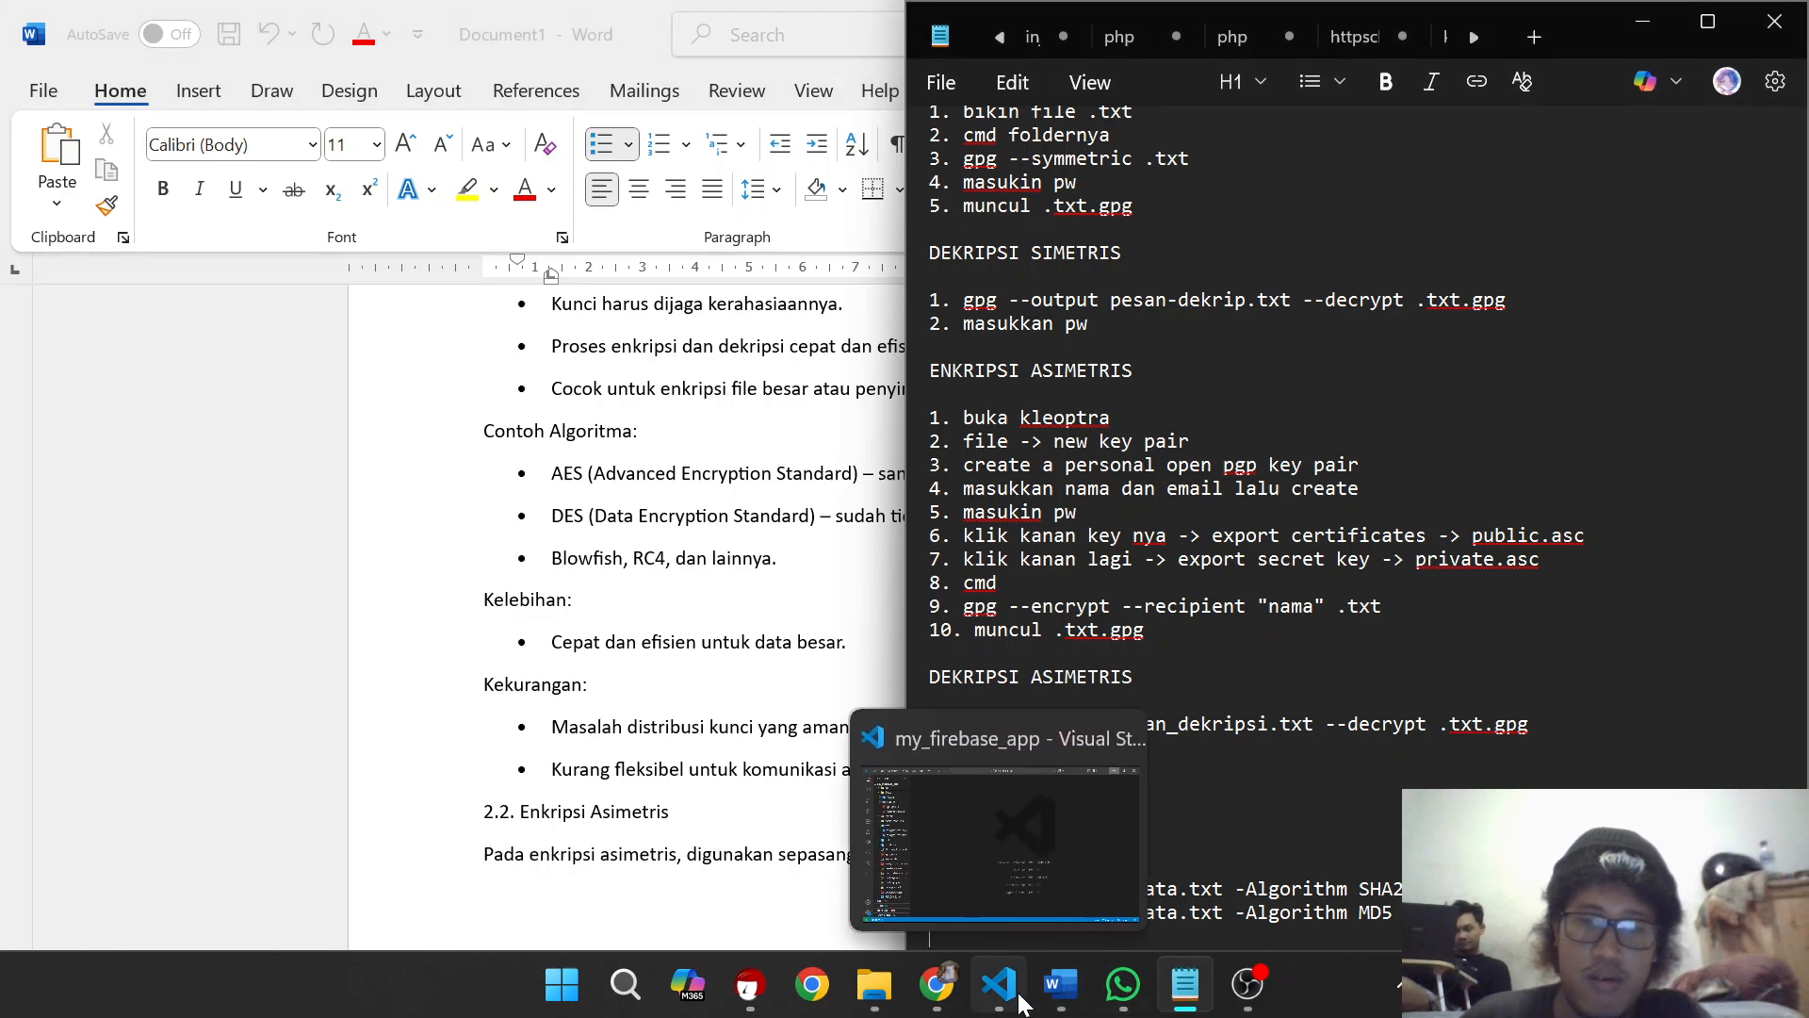
mouse_move(1123, 1003)
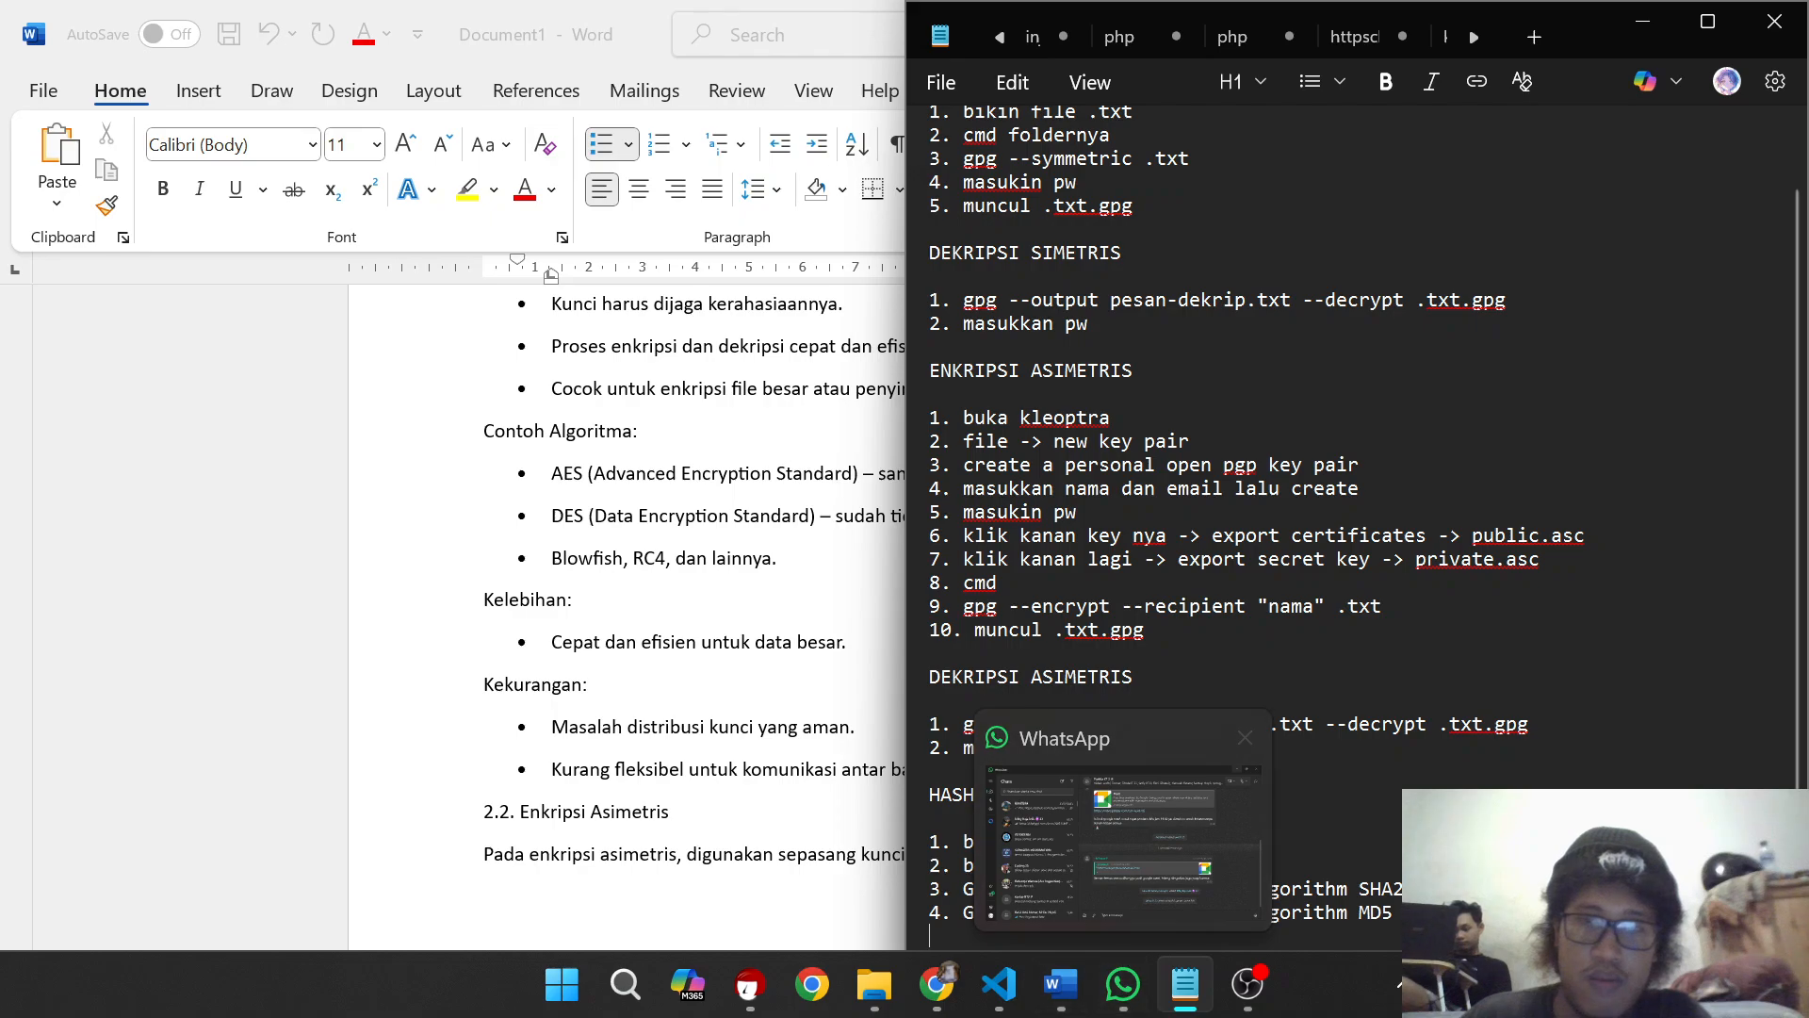
scroll(1255, 528, up, 1)
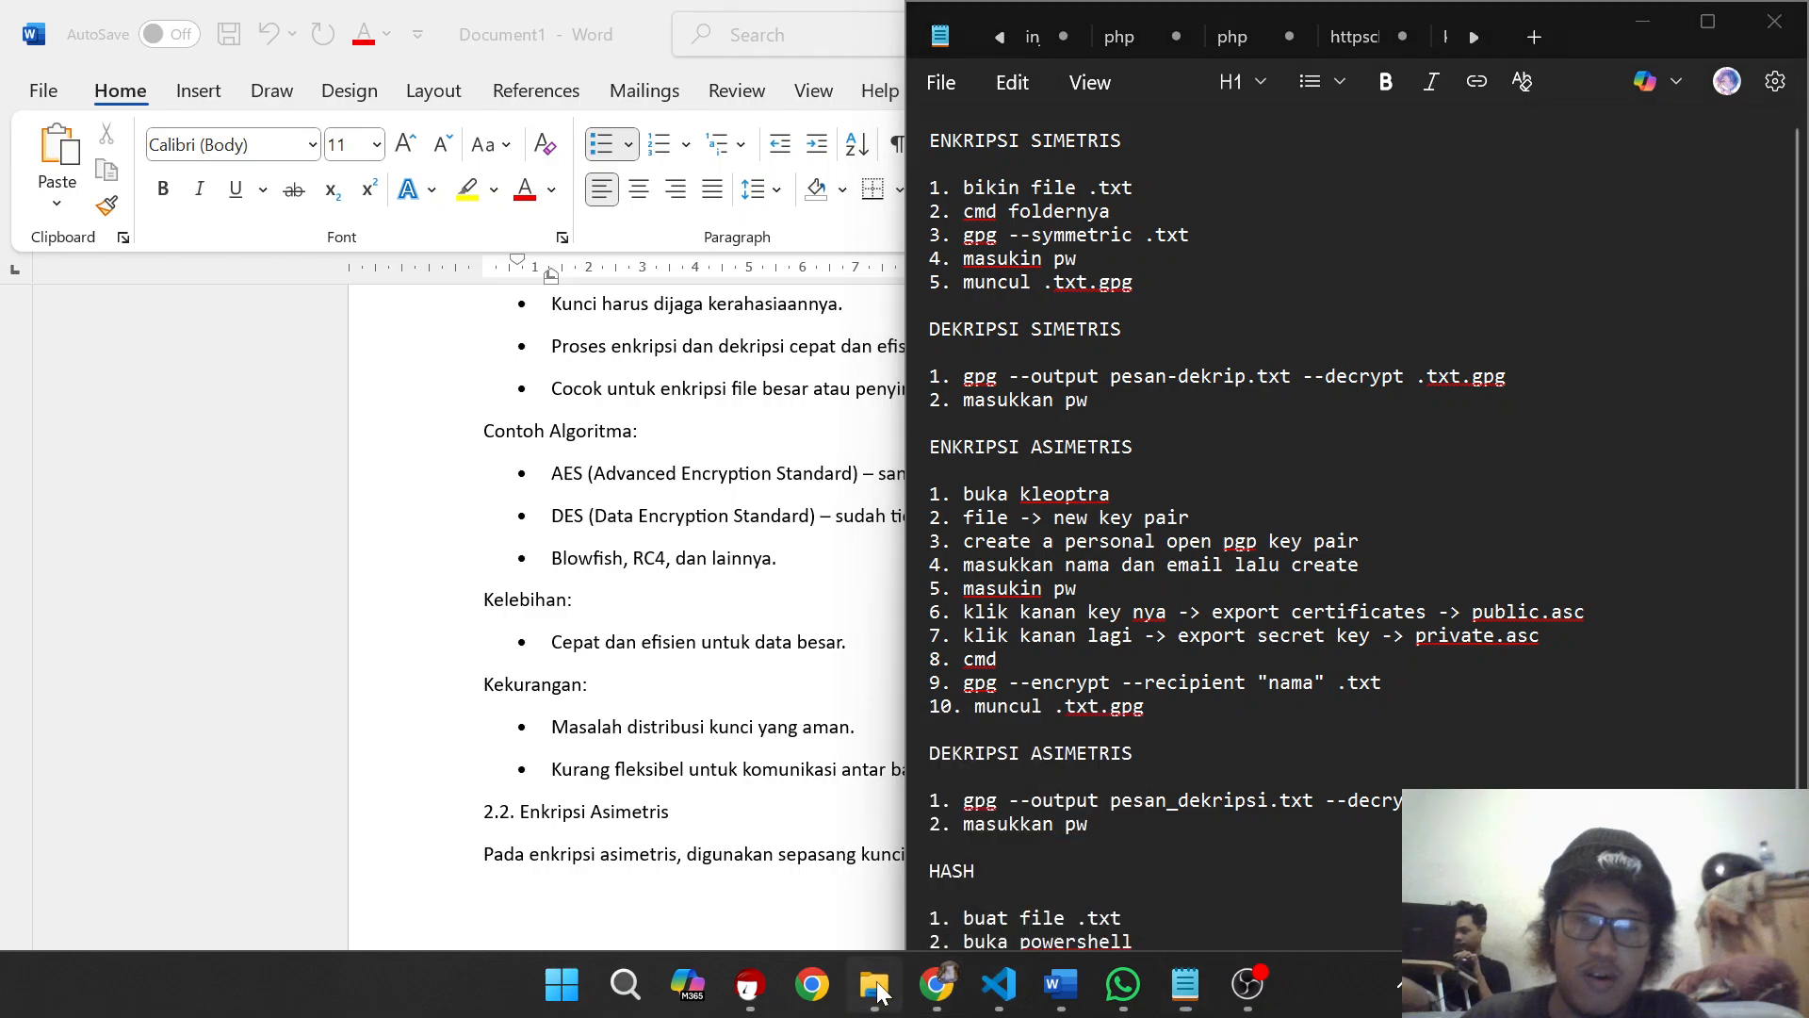
Step: Create a new text document named pesan.txt in the KEAMANAN JARINGAN folder in File Explorer
click(876, 986)
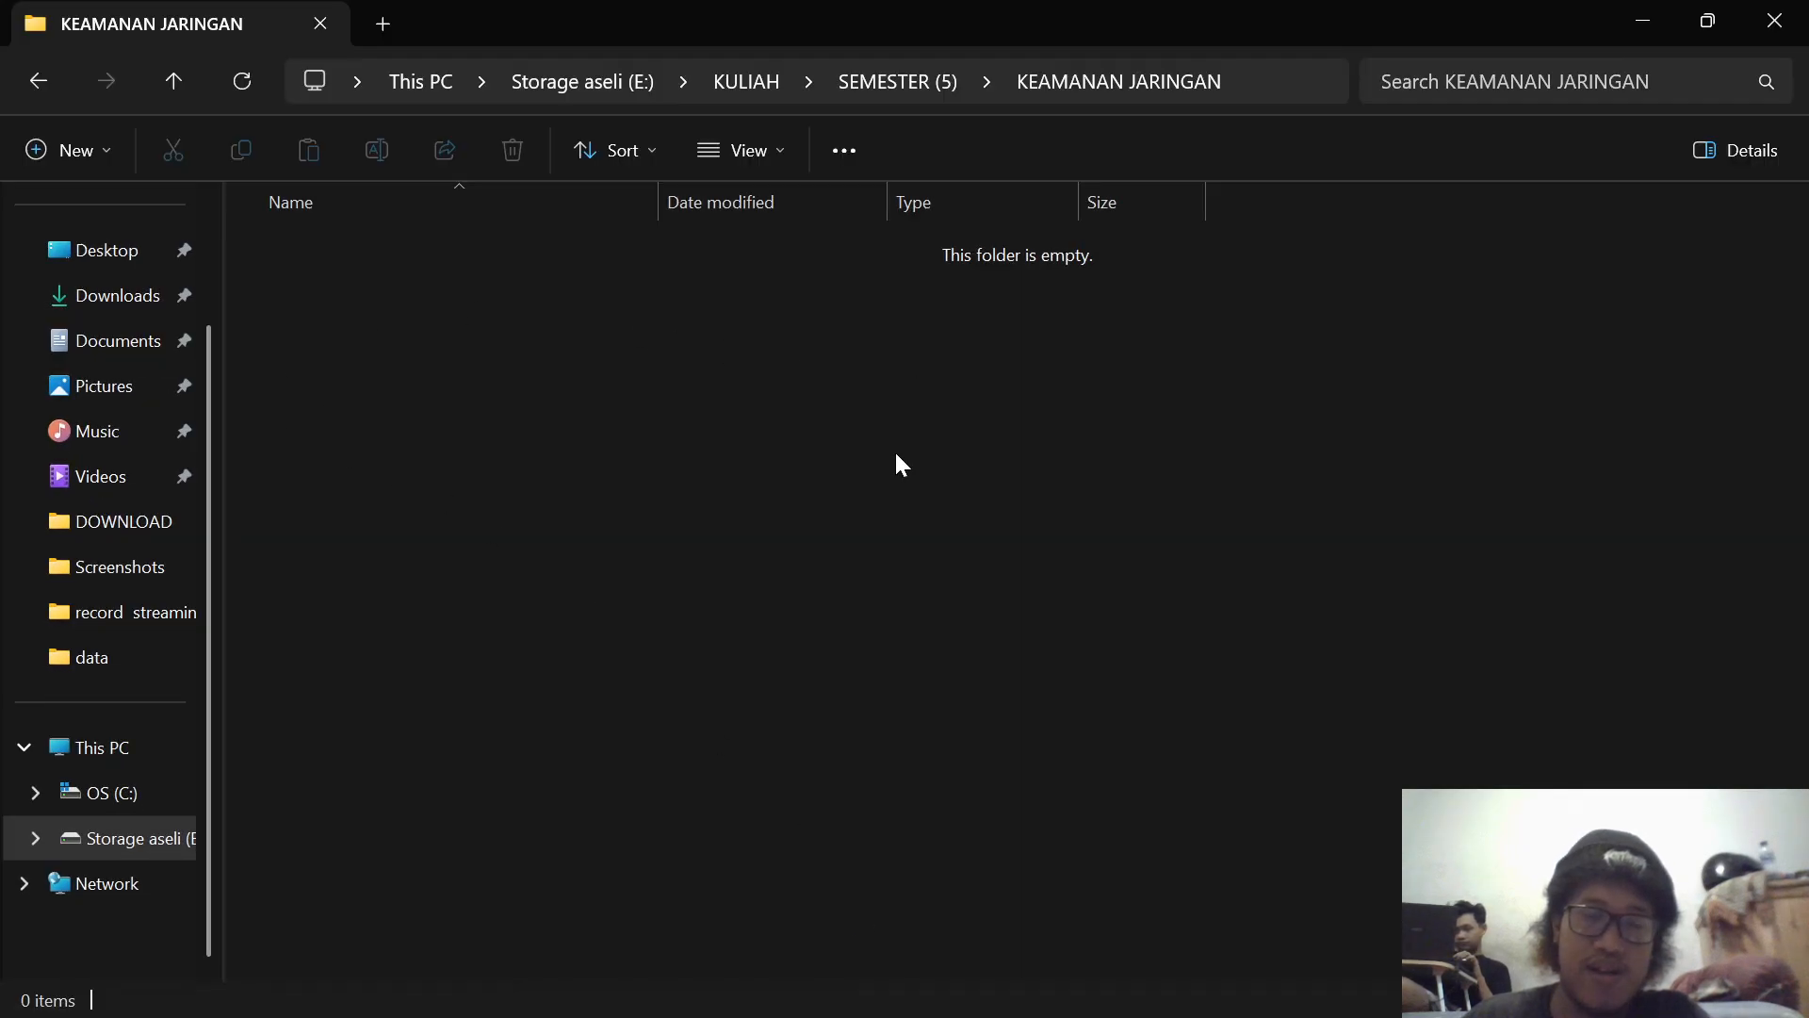
right_click(983, 459)
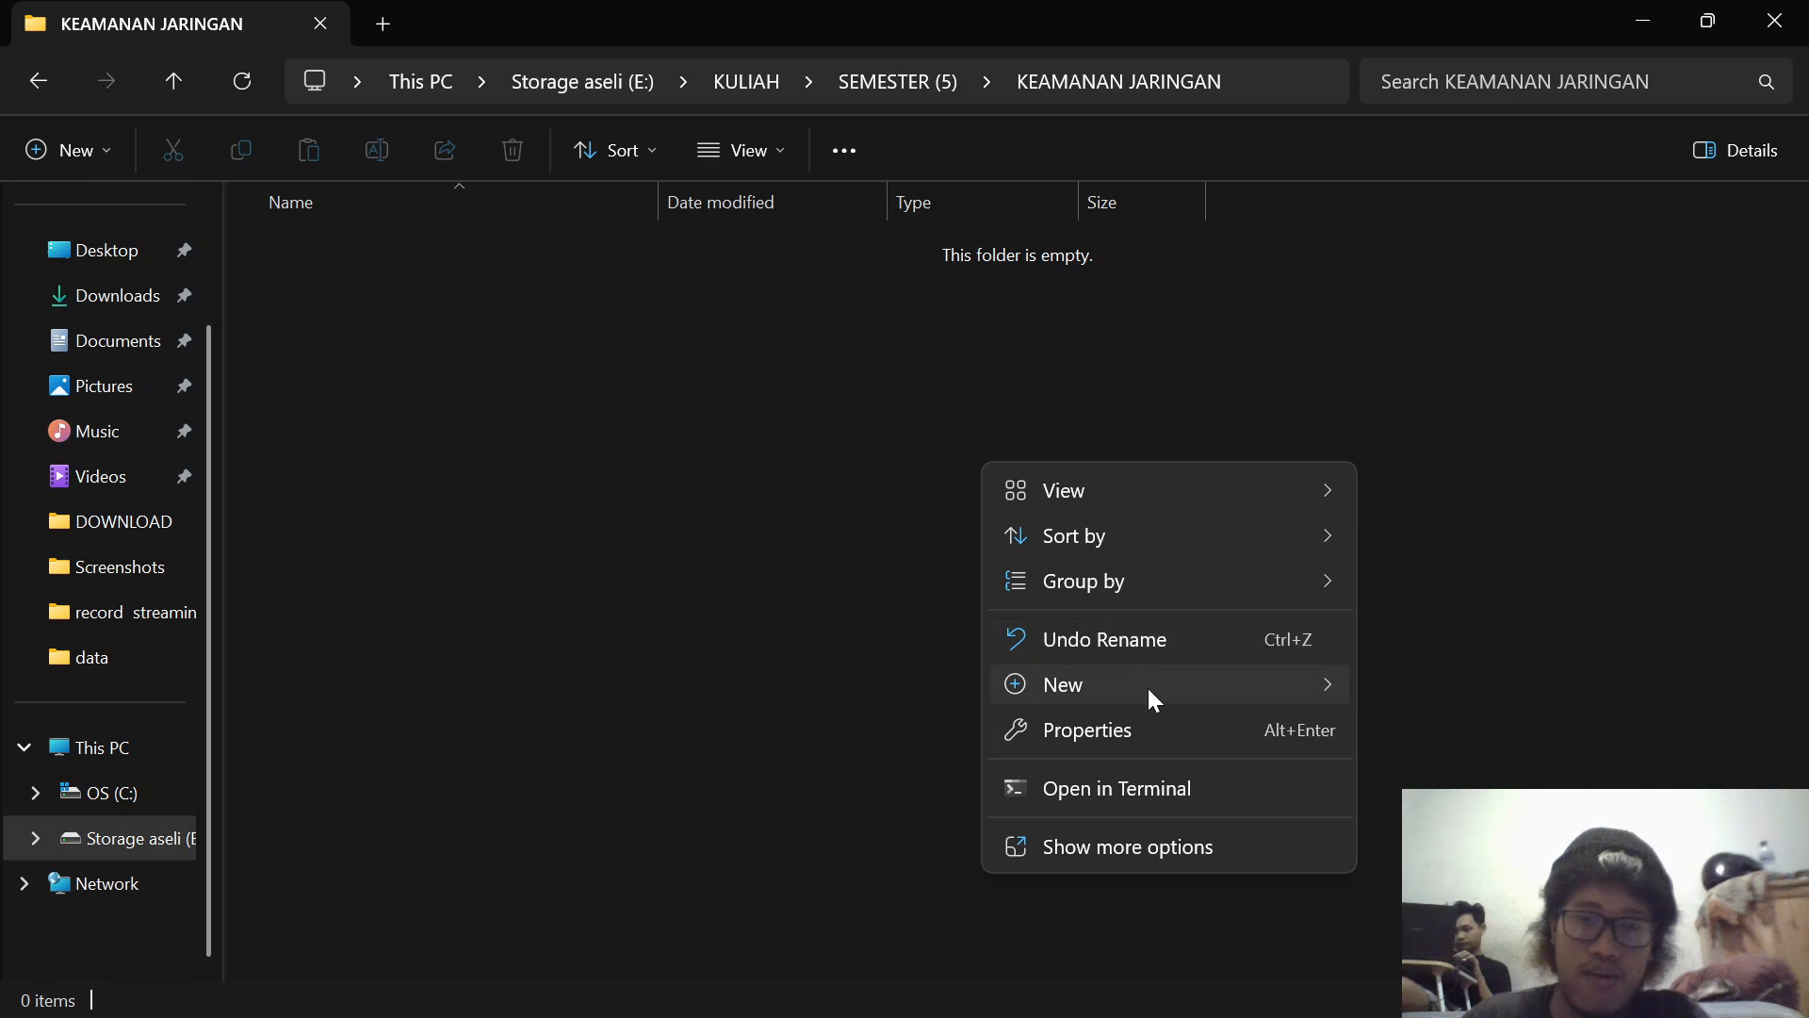
mouse_move(1147, 686)
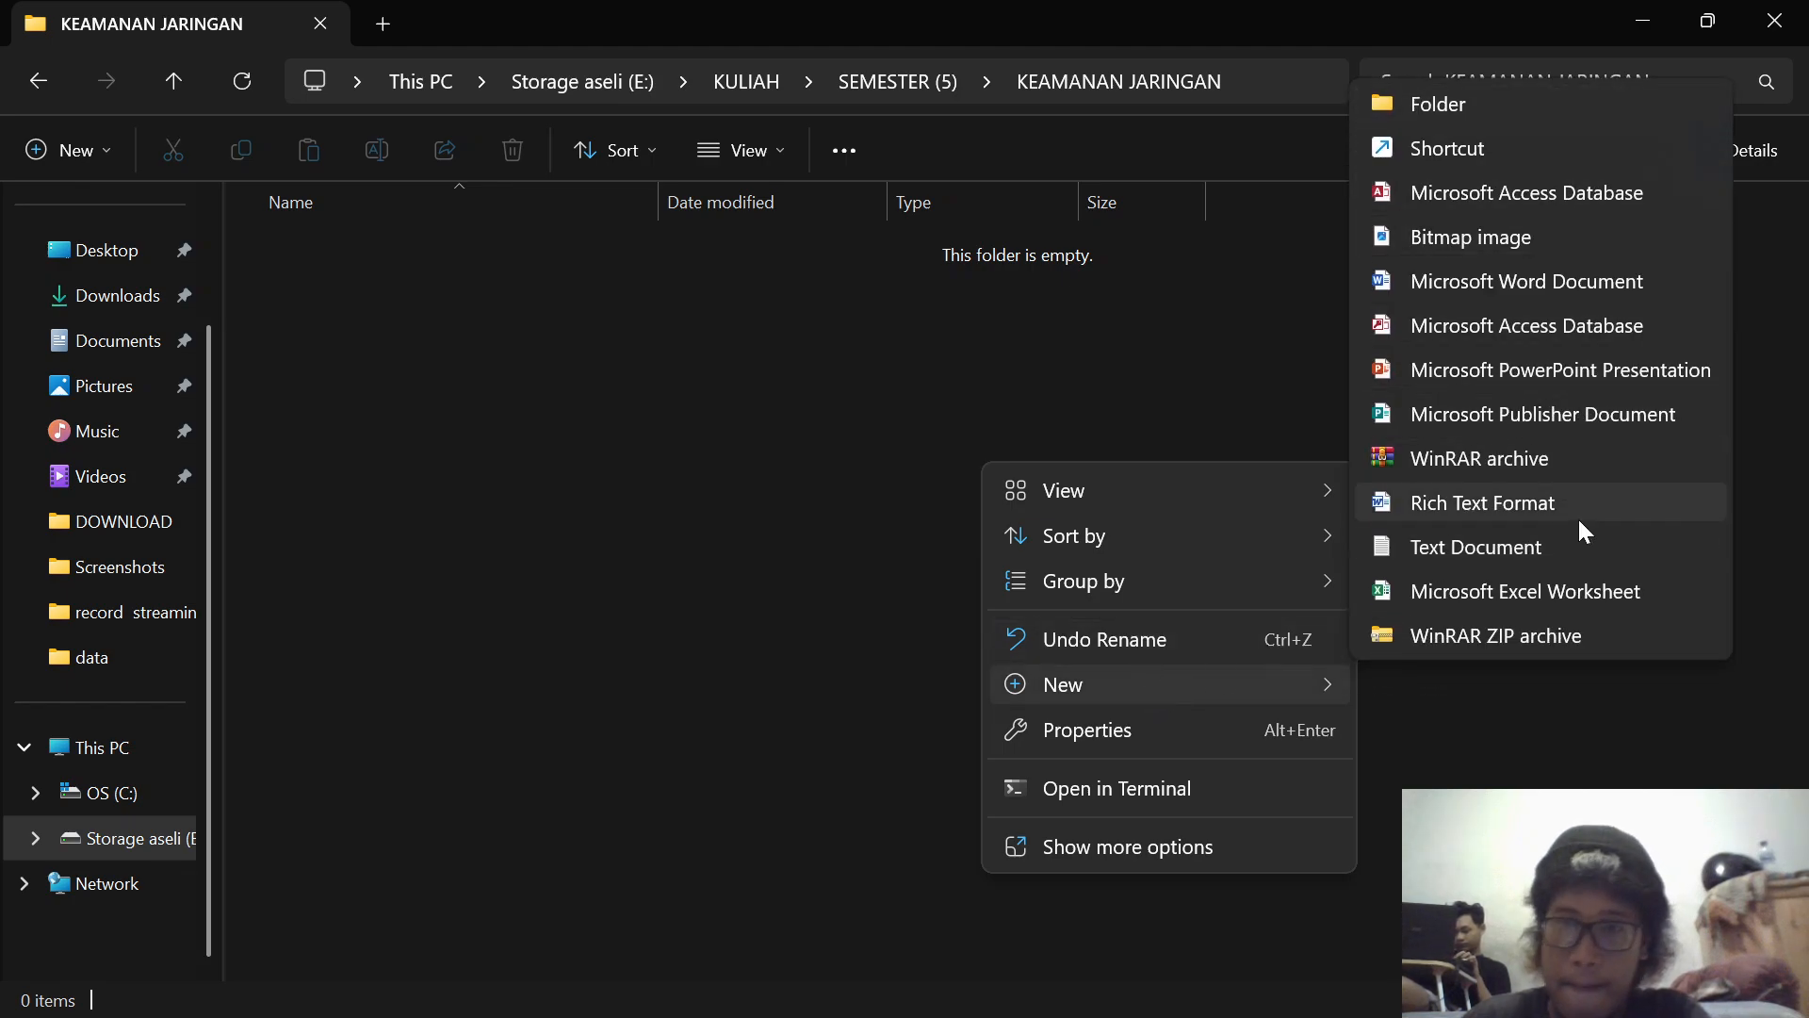
click(1568, 548)
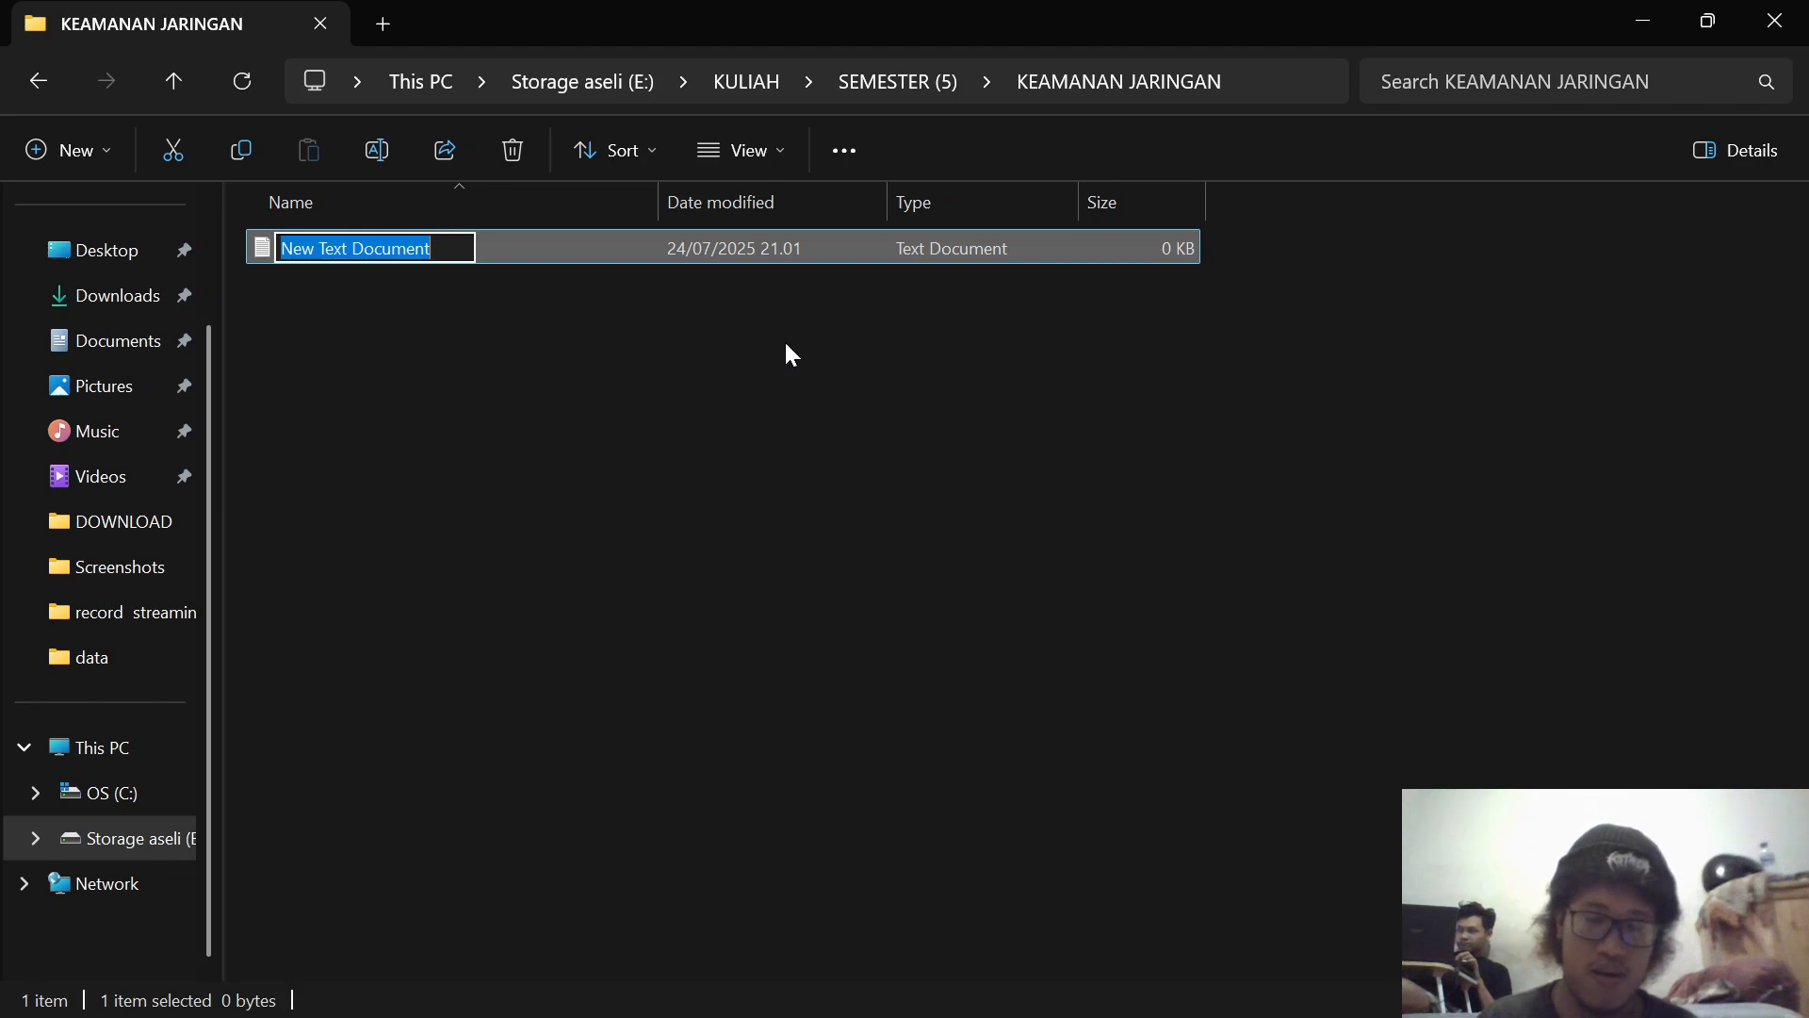
text(pesan)
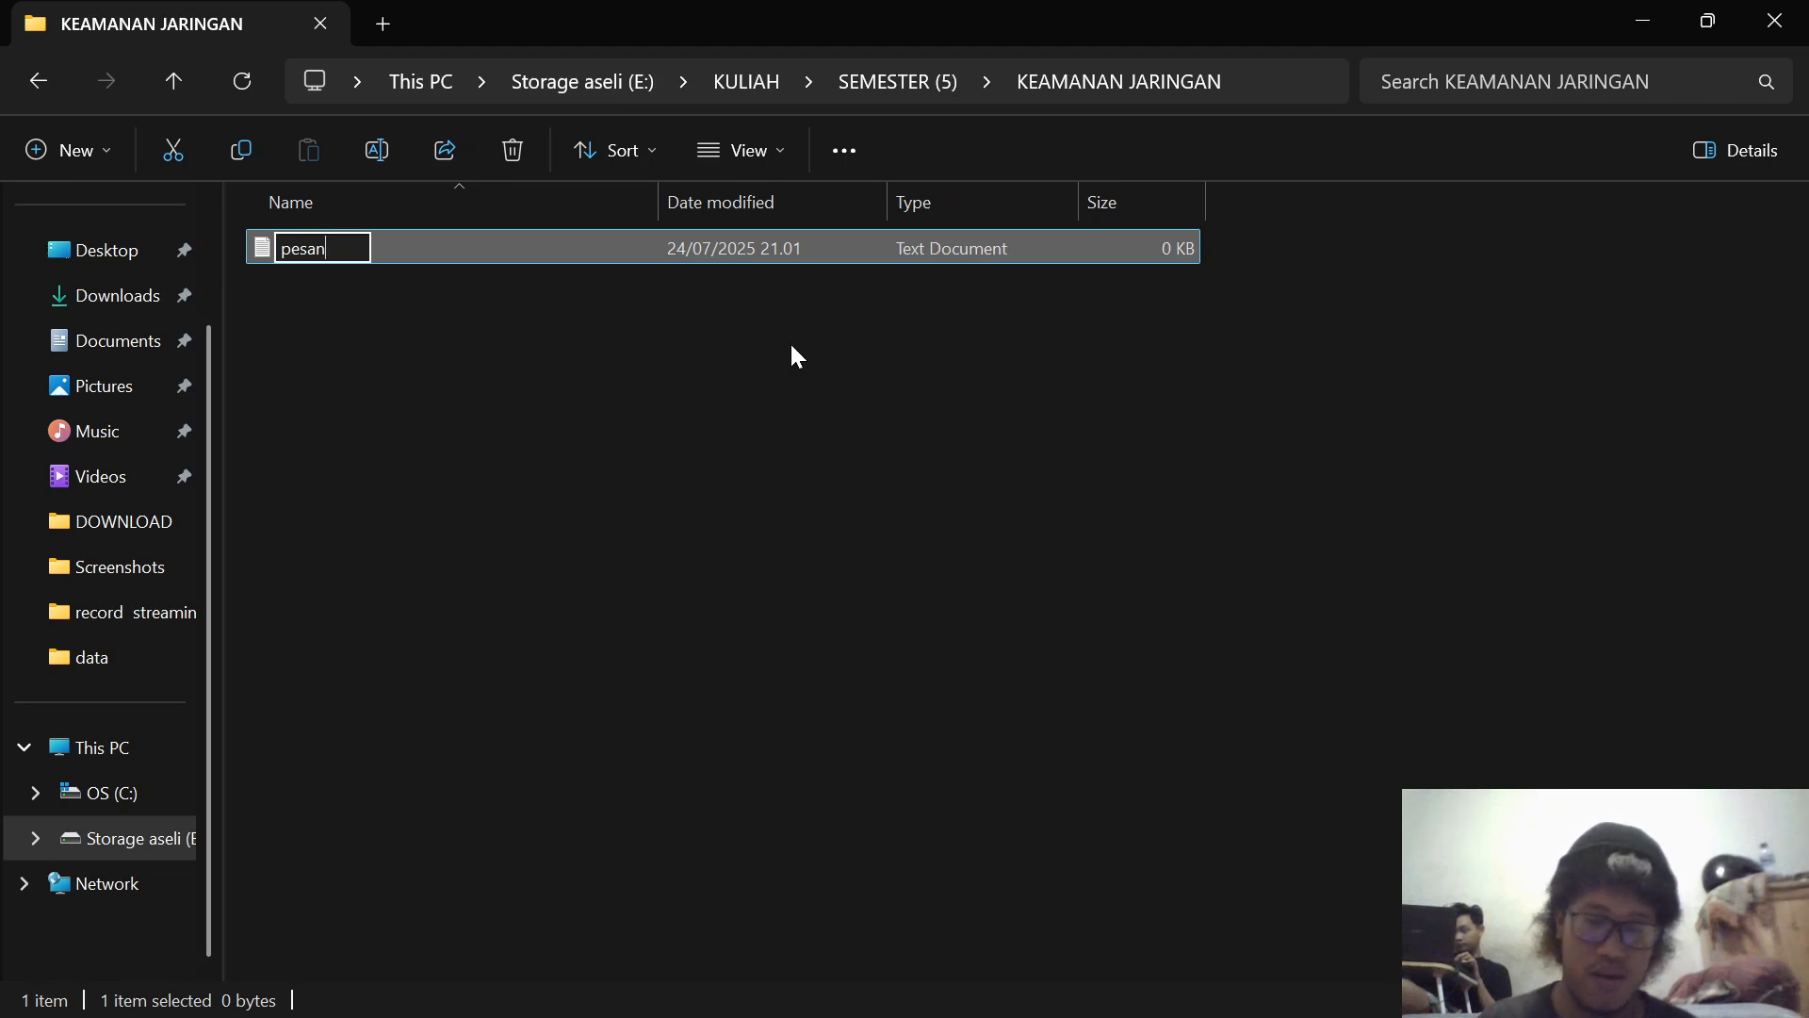
text(.tct)
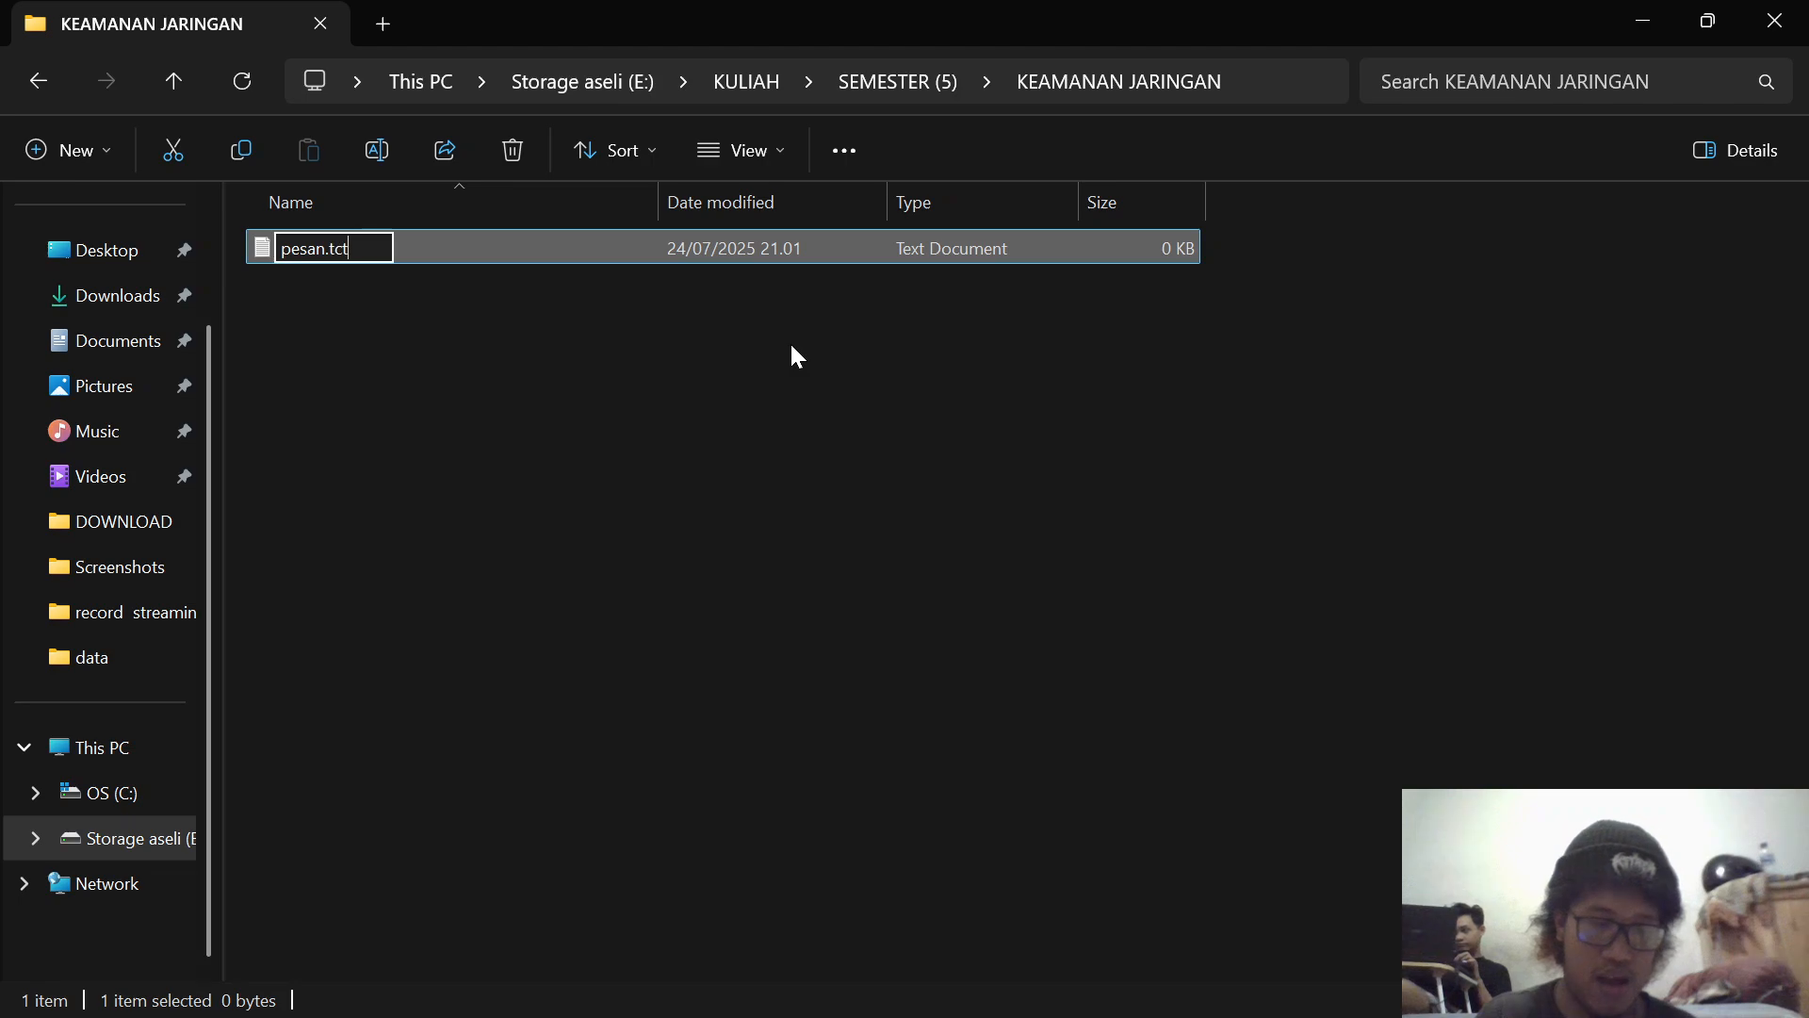
key(BackSpace)
key(BackSpace)
text(xt)
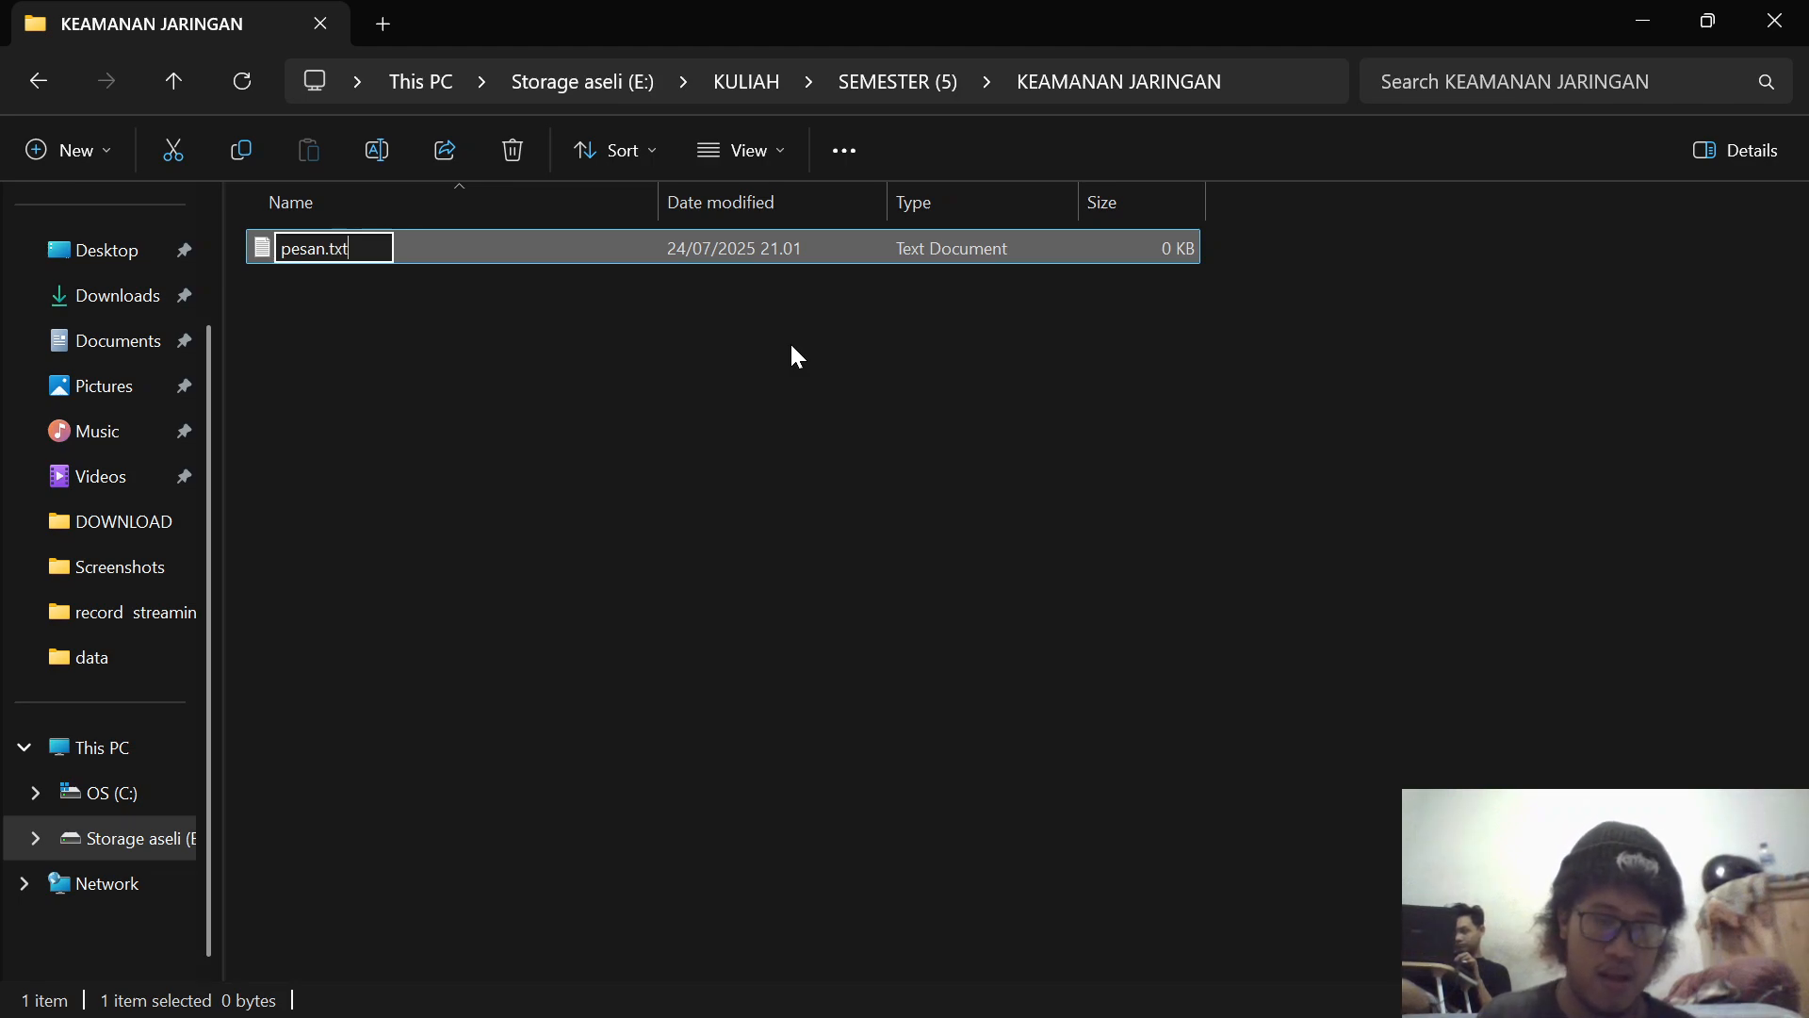
click(792, 347)
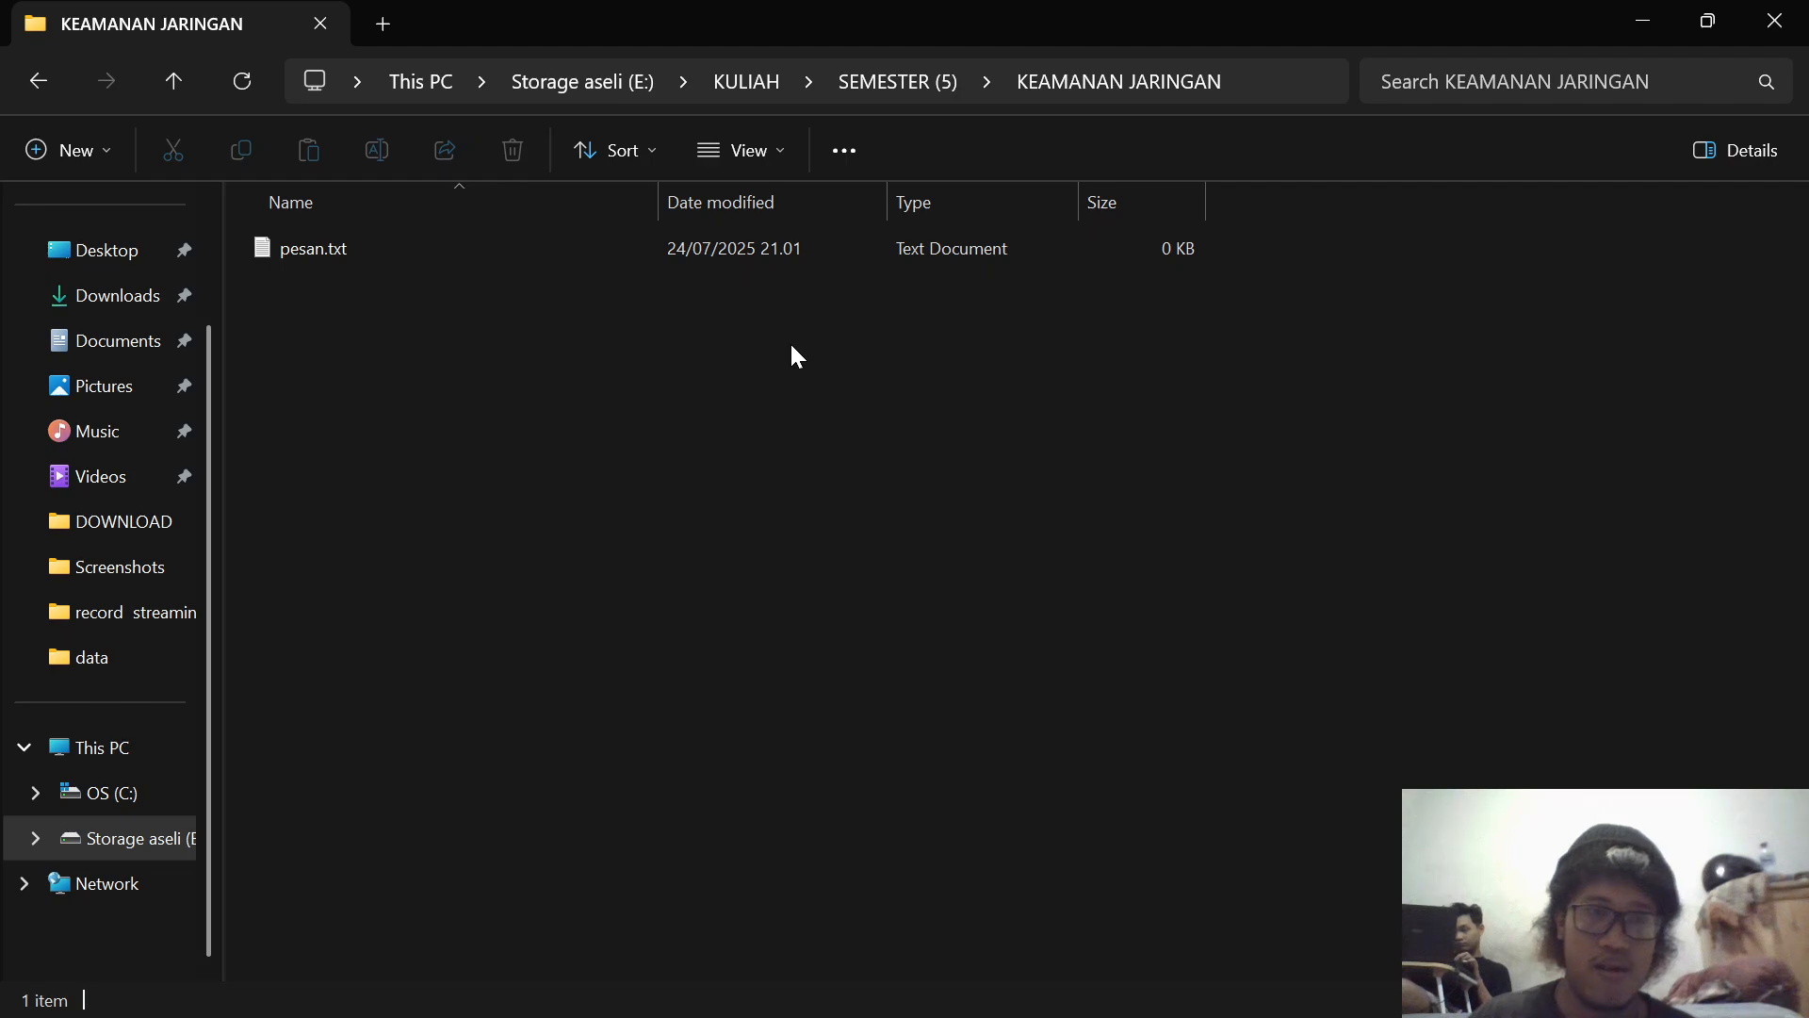
Step: Write "rahasia negara" in pesan.txt, save the file and minimize Notepad
double_click(672, 250)
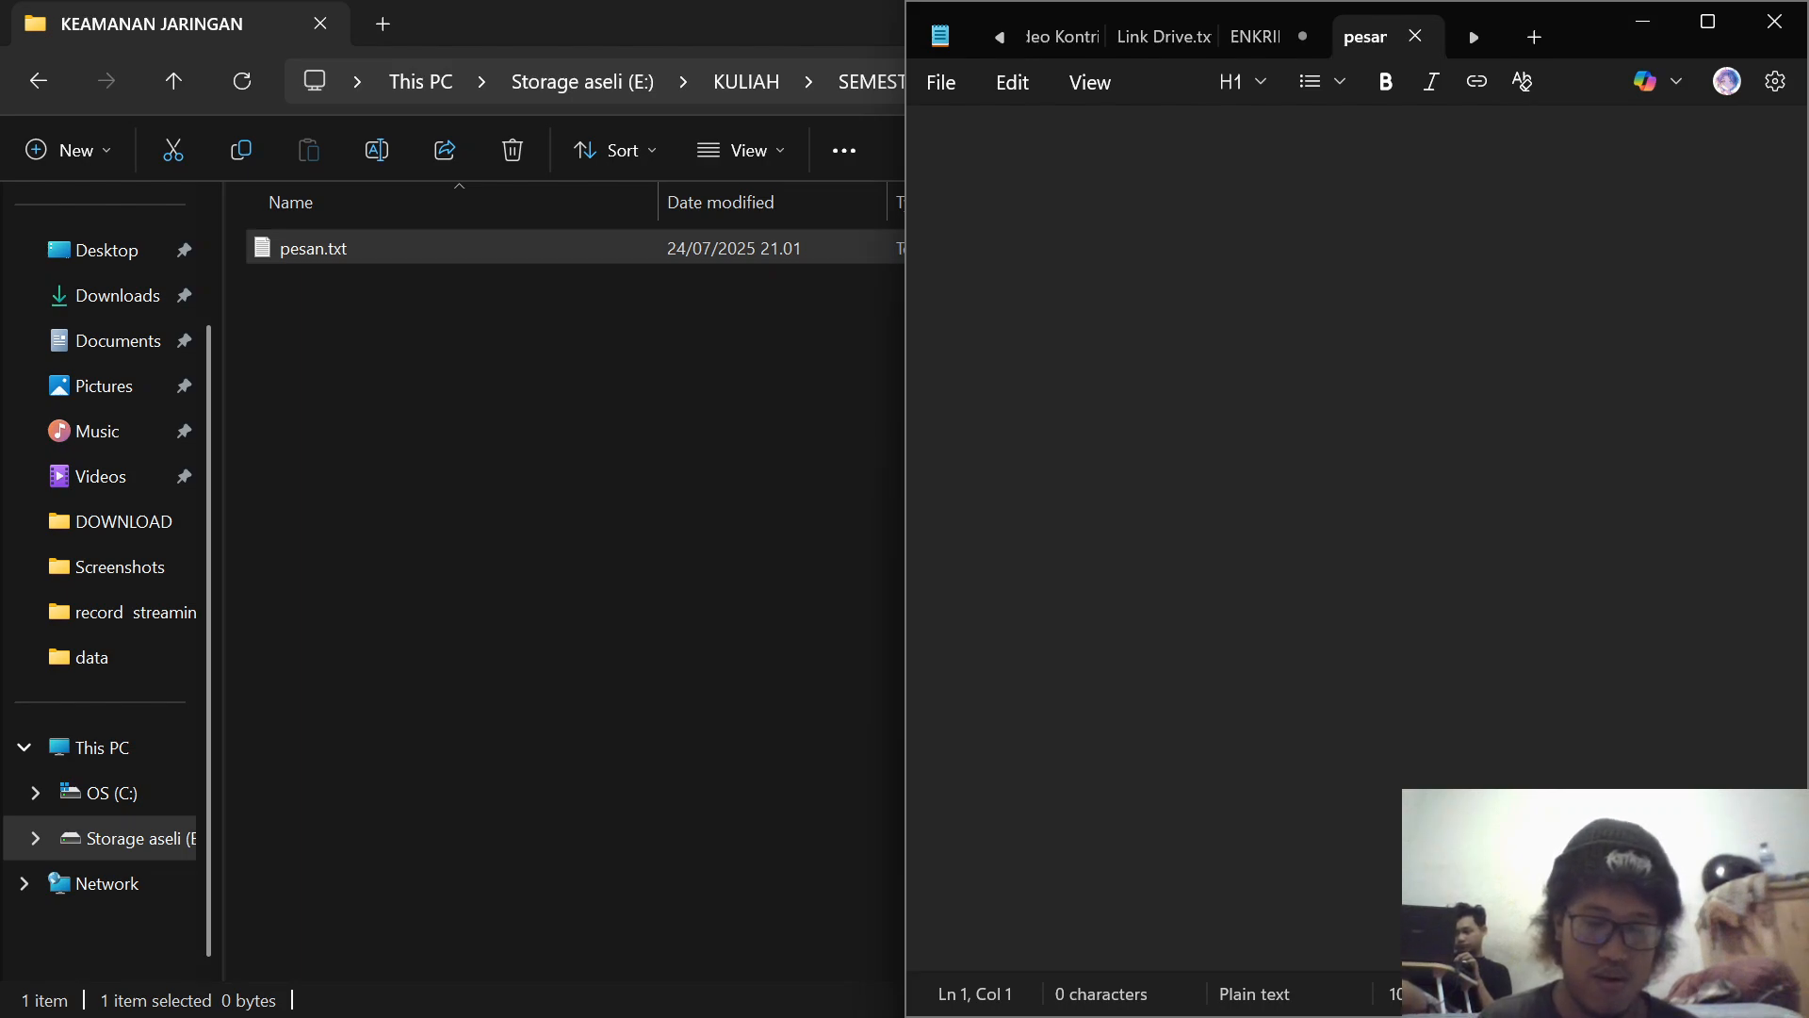
text(rahasia)
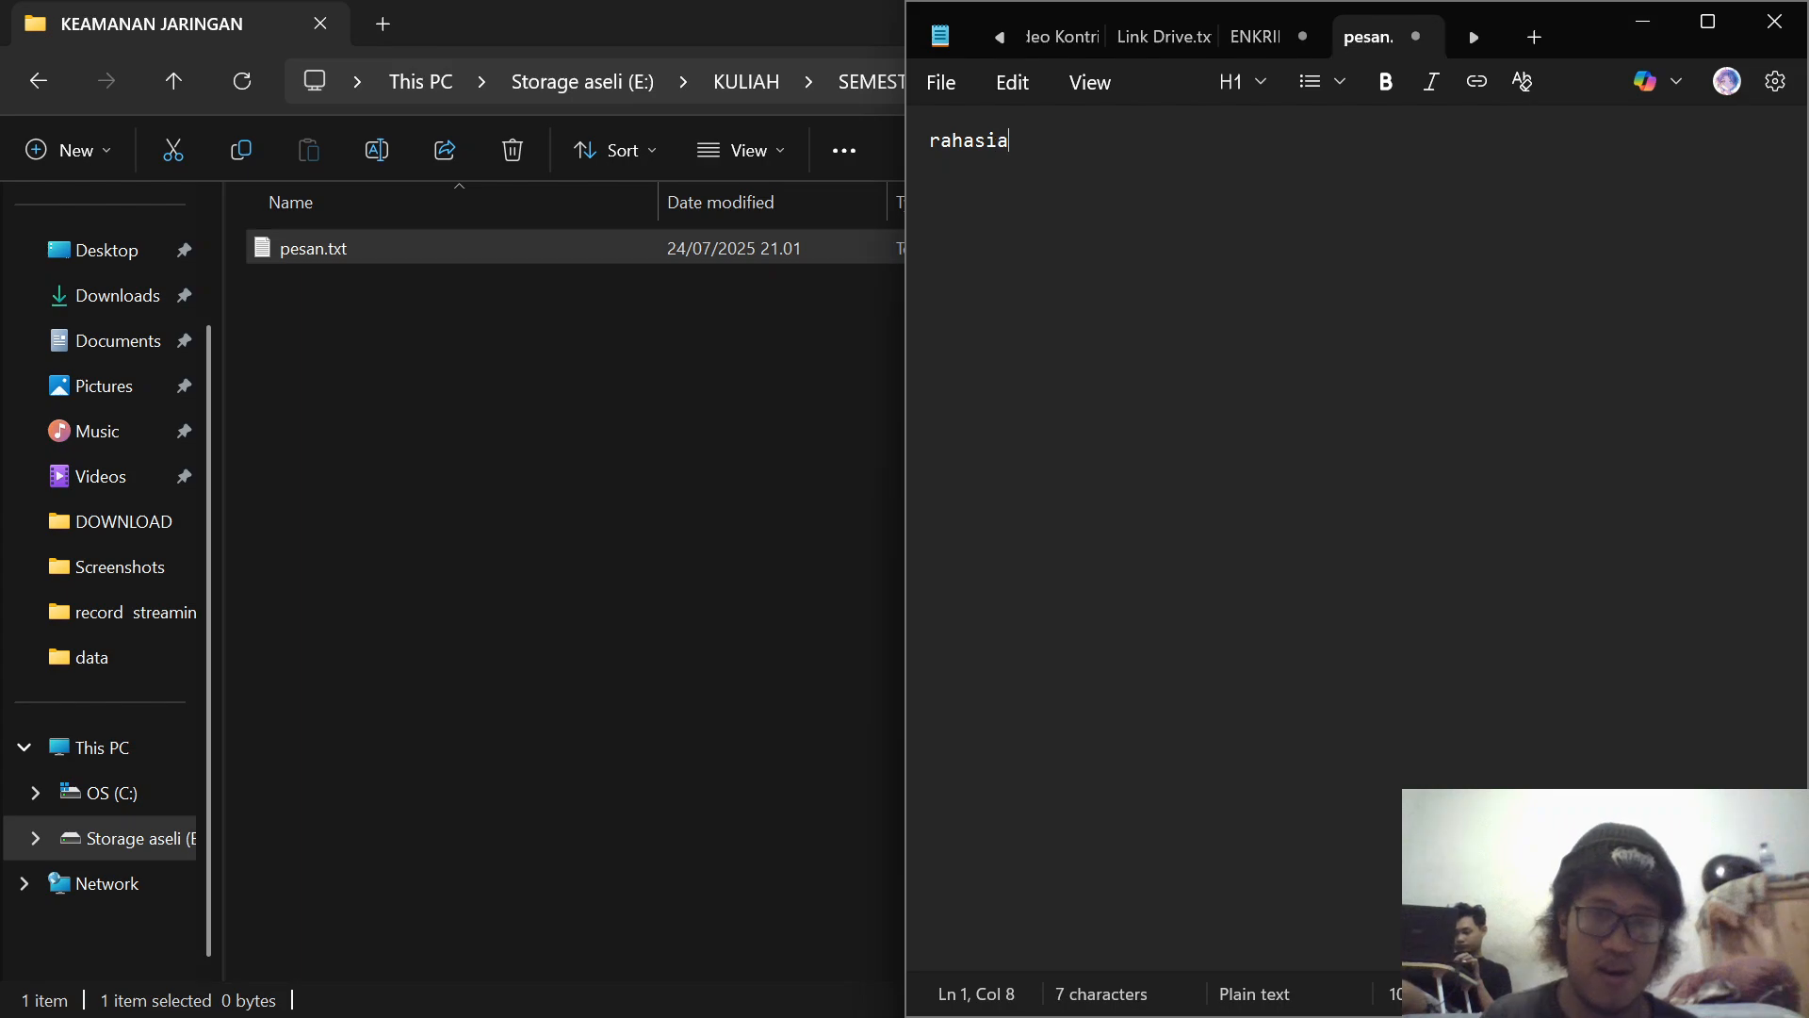
text( negara)
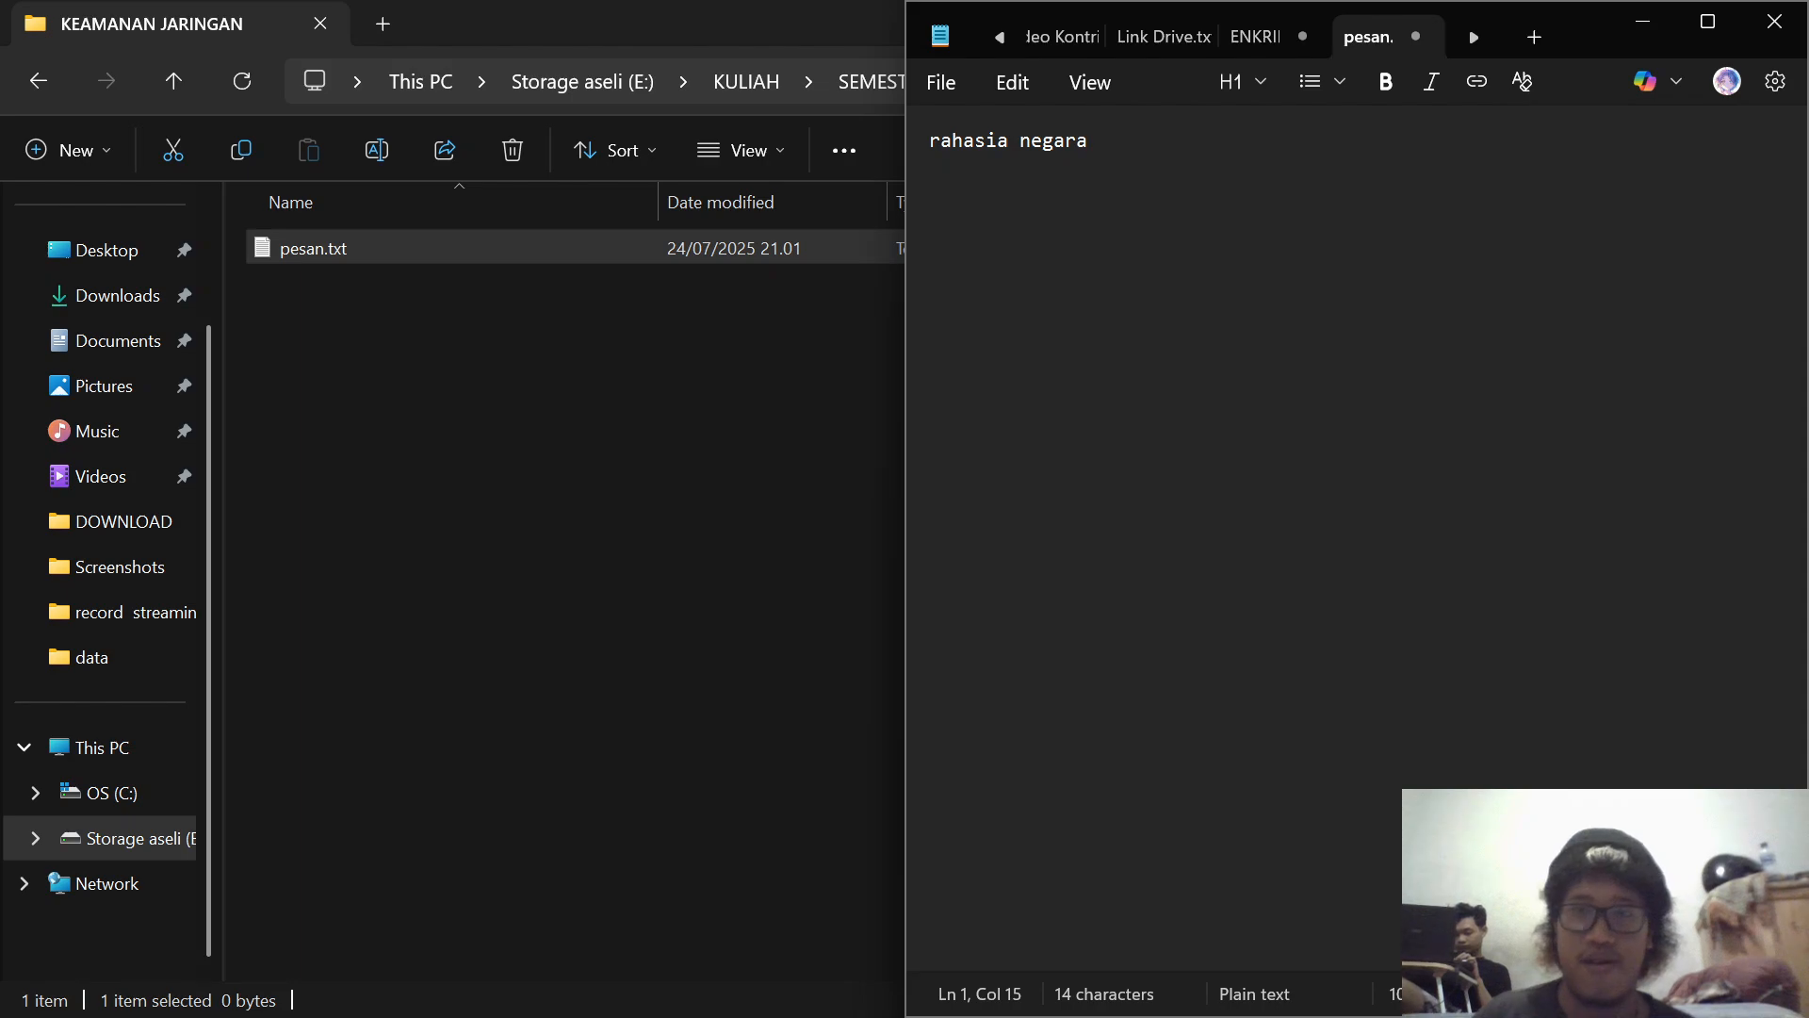
key(ctrl+s)
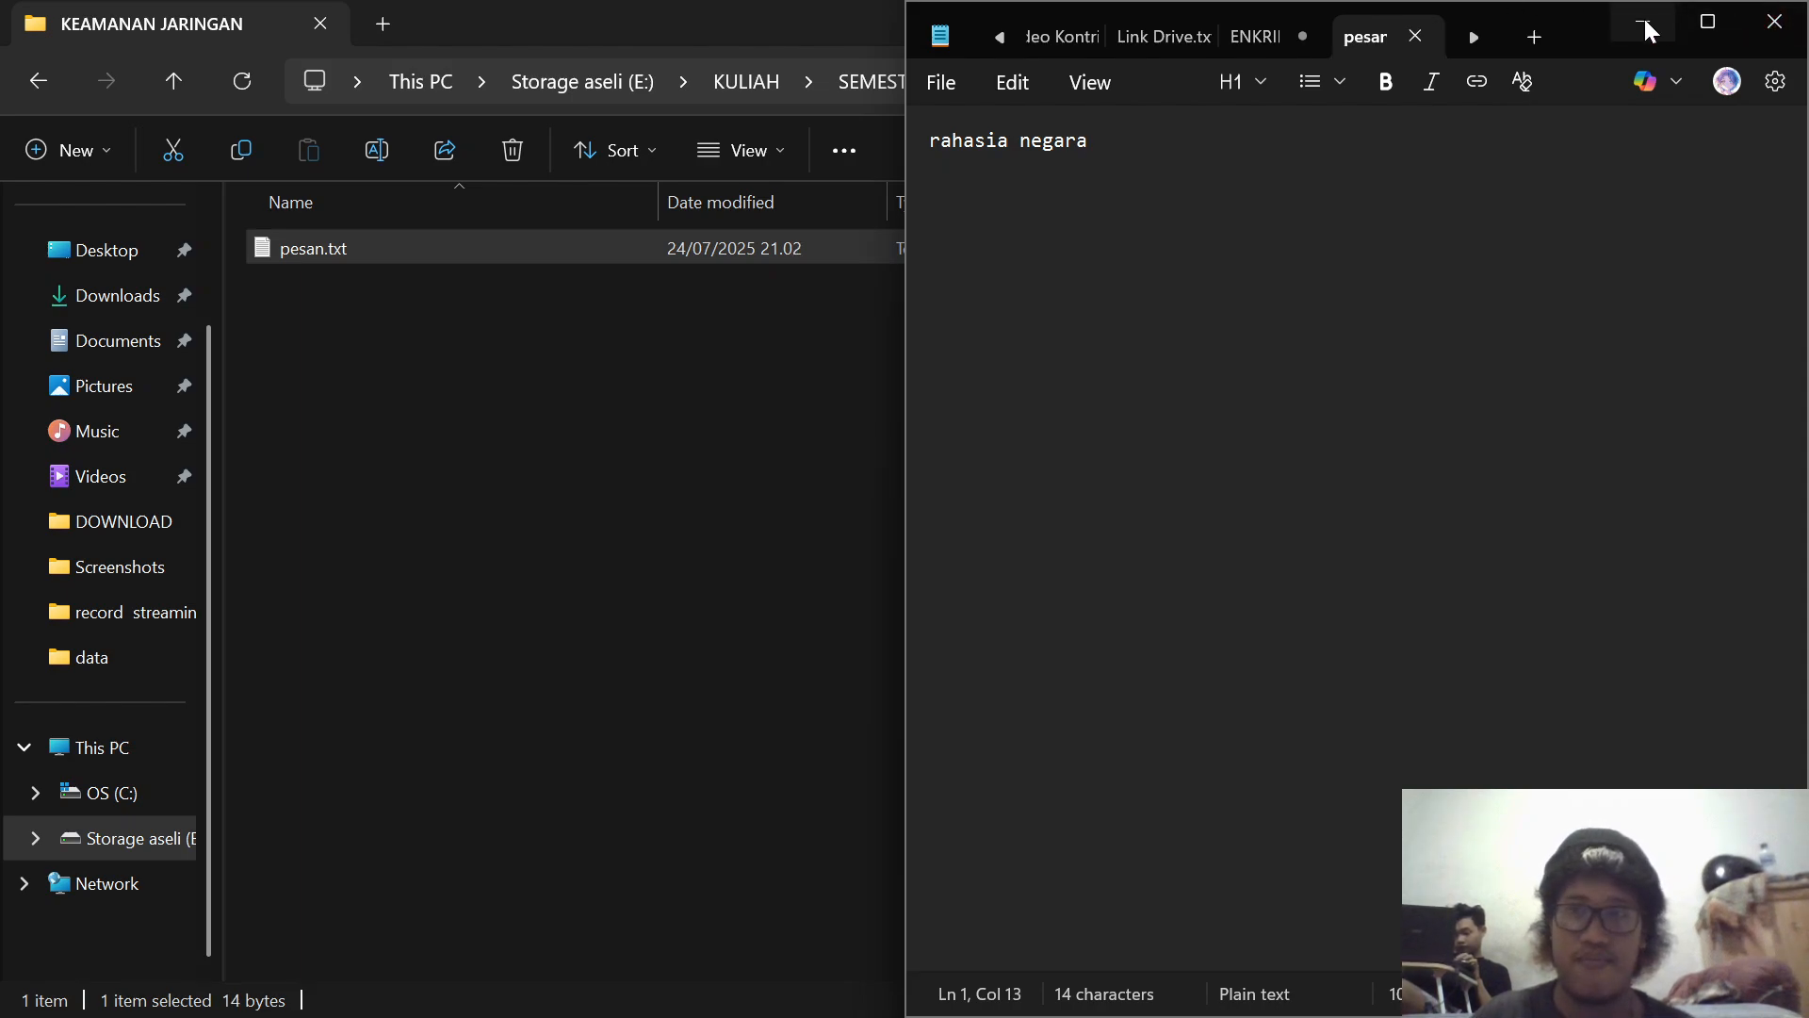
click(1644, 25)
Step: Bring Notepad back up and consult the ENKRIPSI SIMETRIS steps in the encryption notes
mouse_move(1153, 1006)
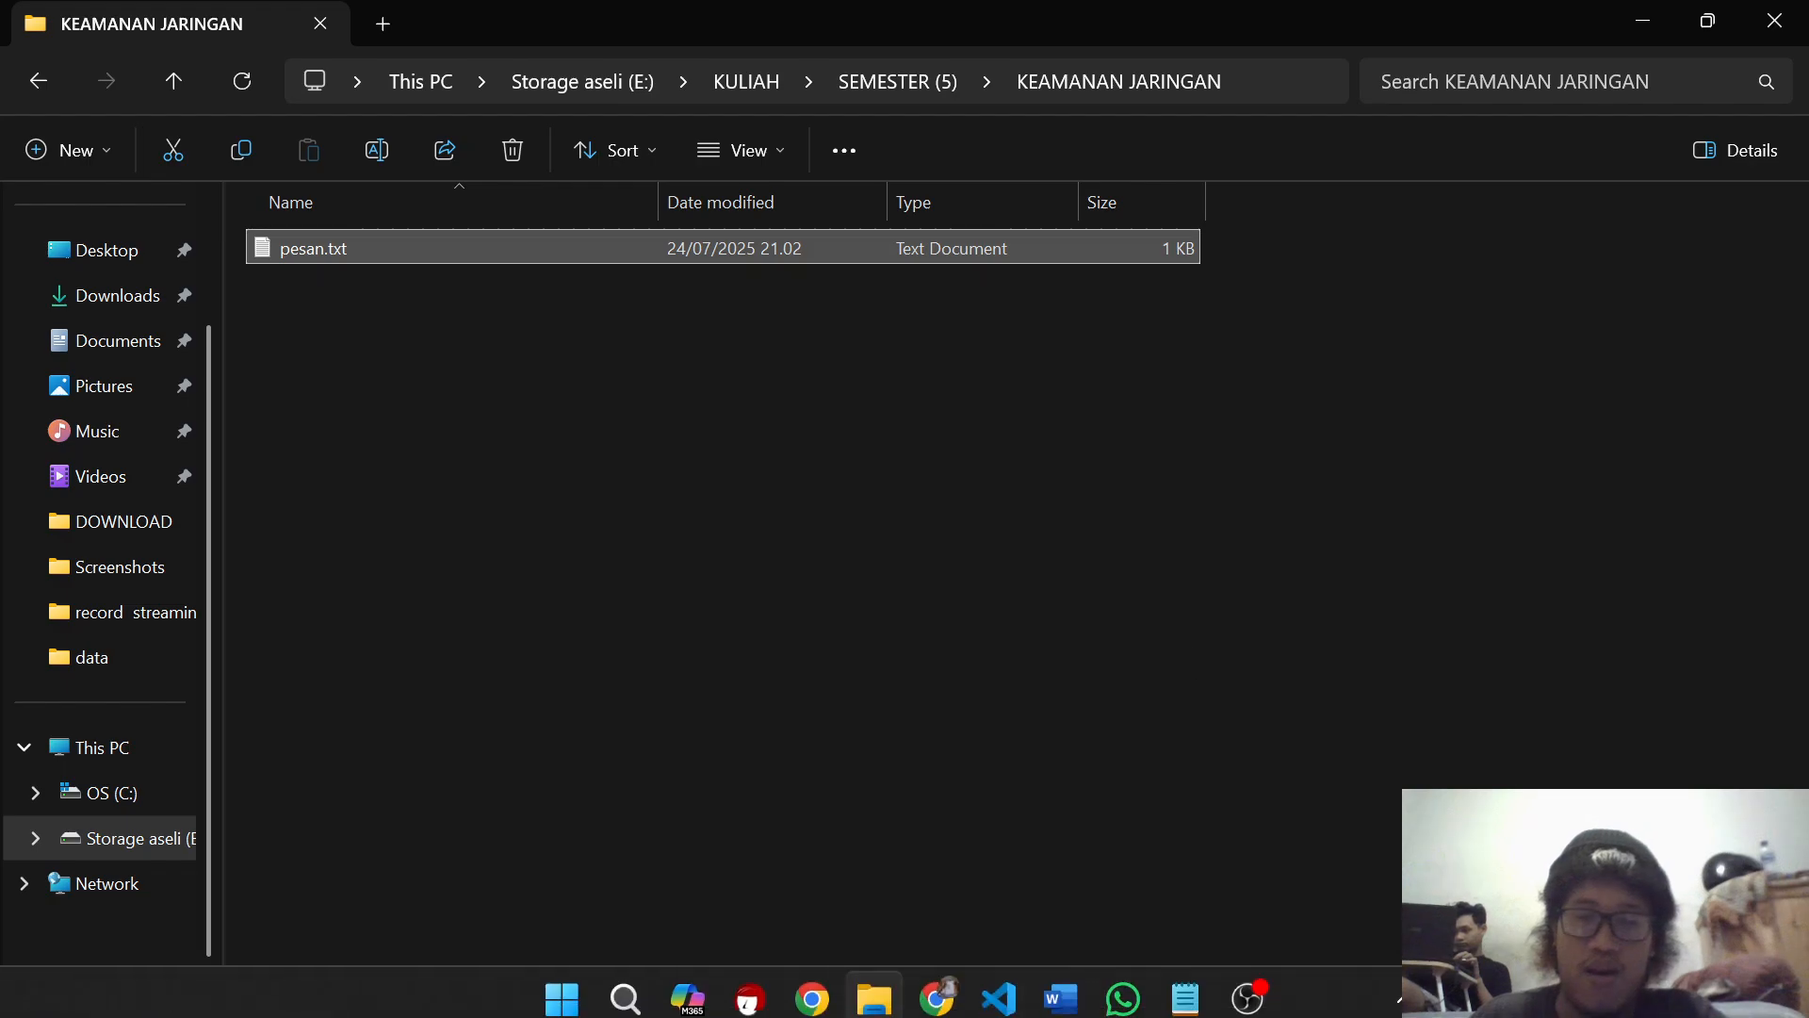
mouse_move(1177, 860)
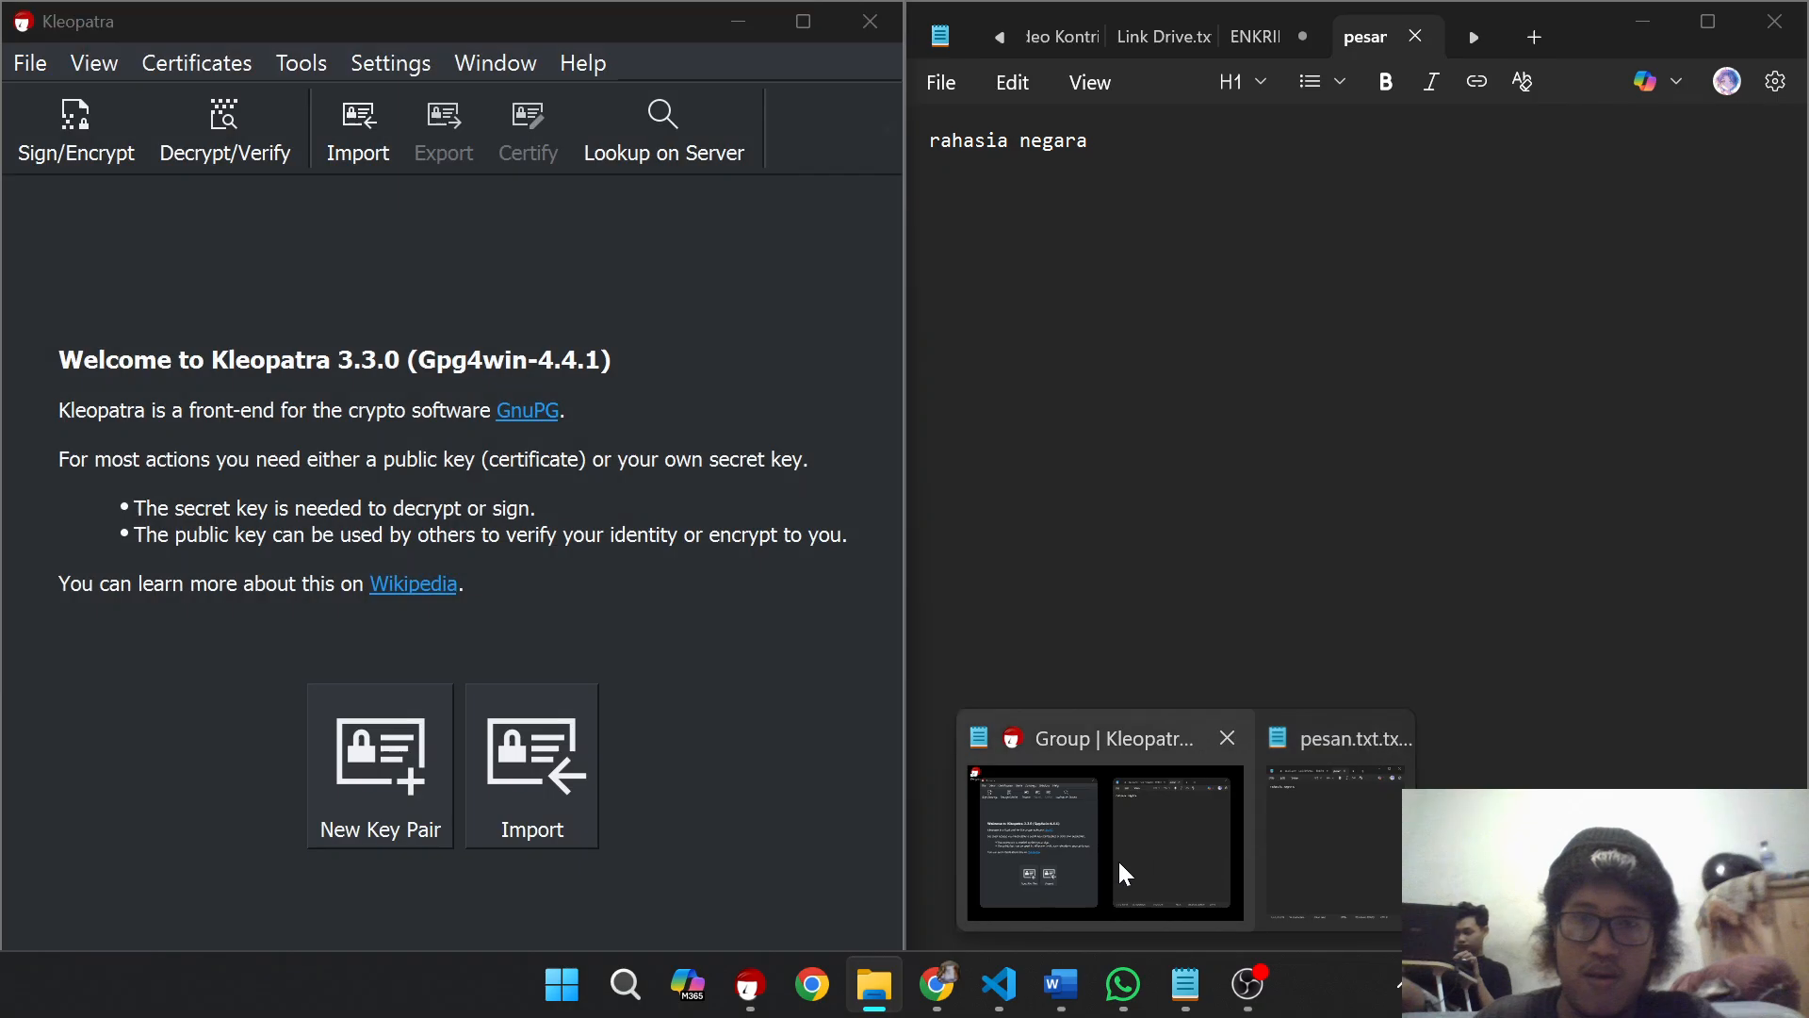
click(1063, 856)
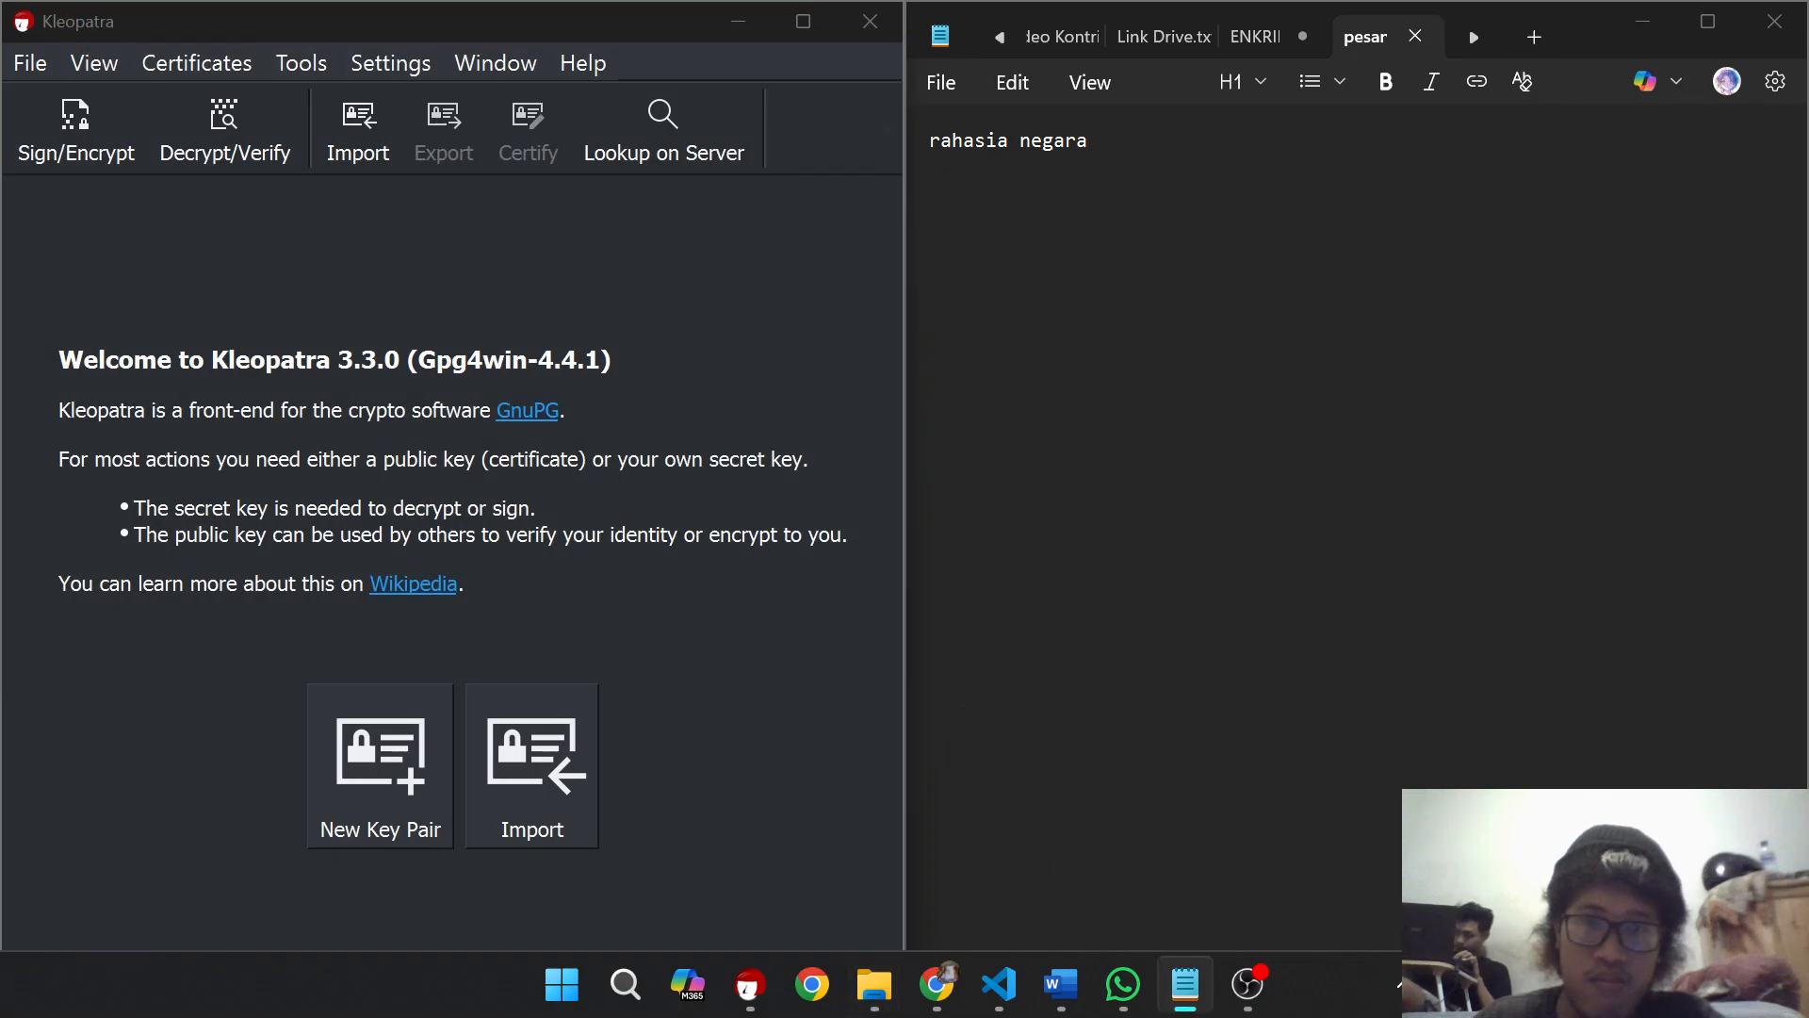
click(1252, 35)
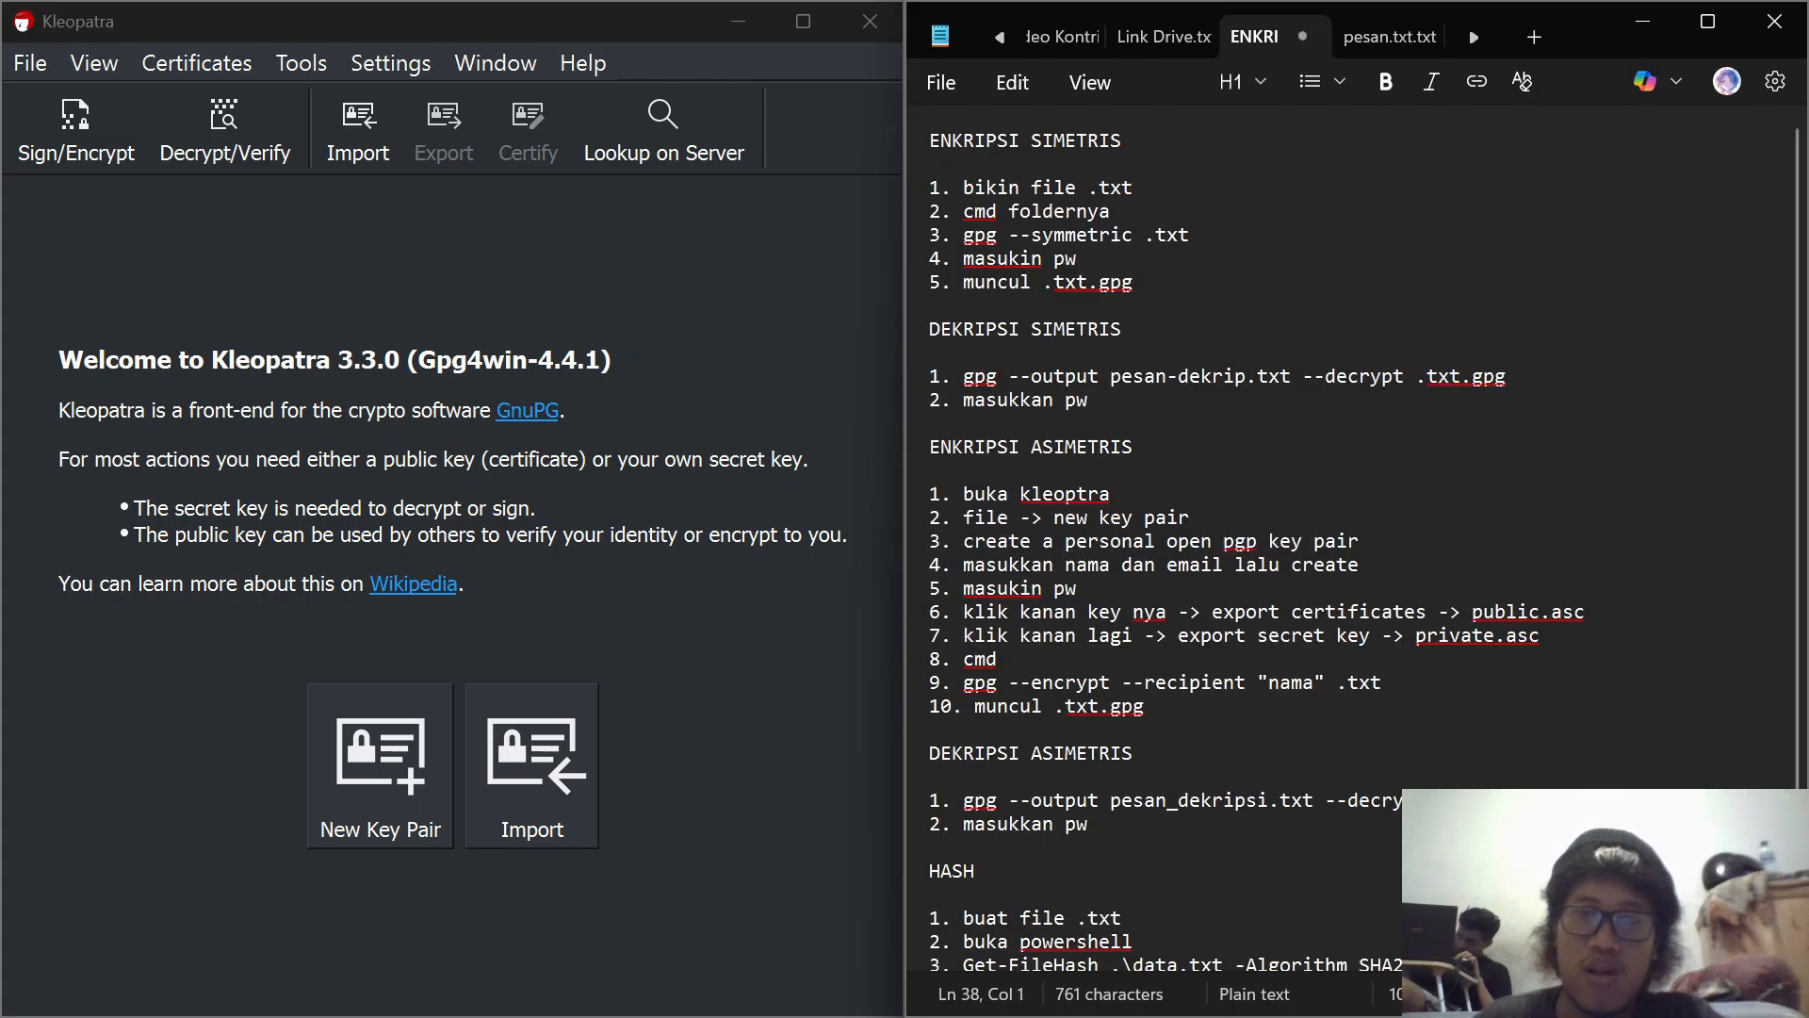
Step: Switch to File Explorer and open a Command Prompt in the KEAMANAN JARINGAN folder
mouse_move(1170, 1012)
click(883, 983)
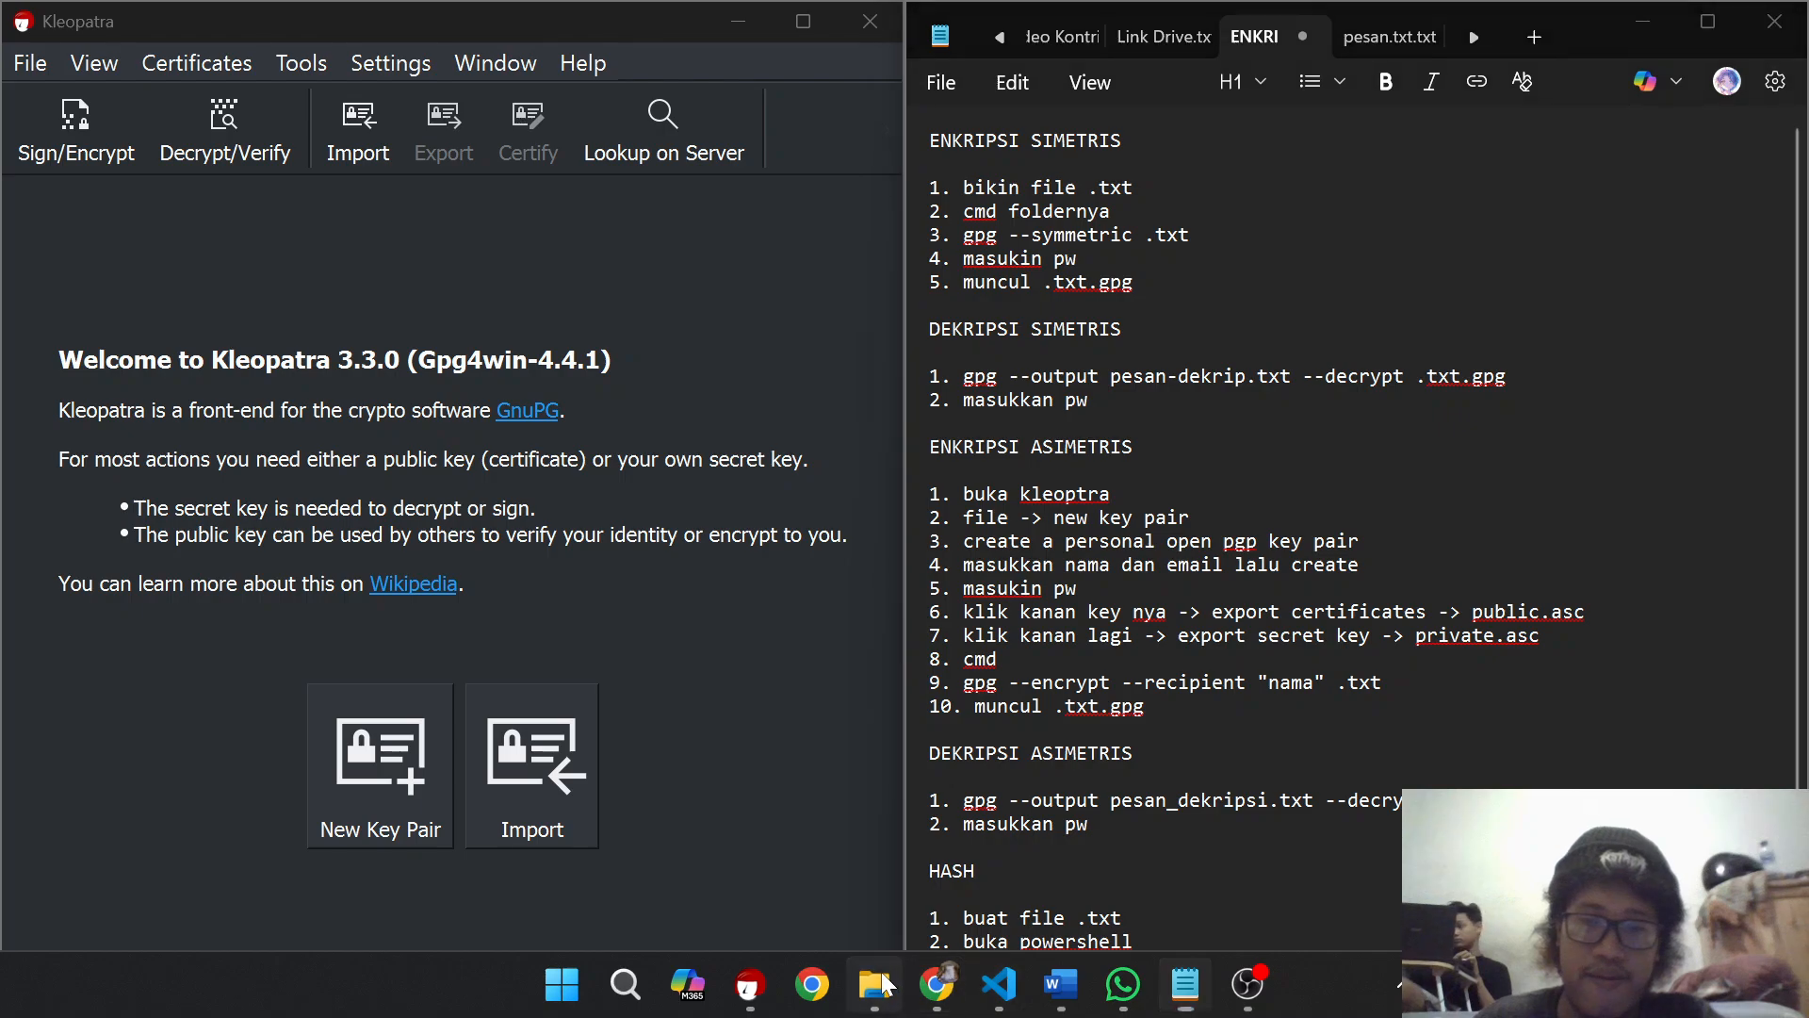
click(1266, 83)
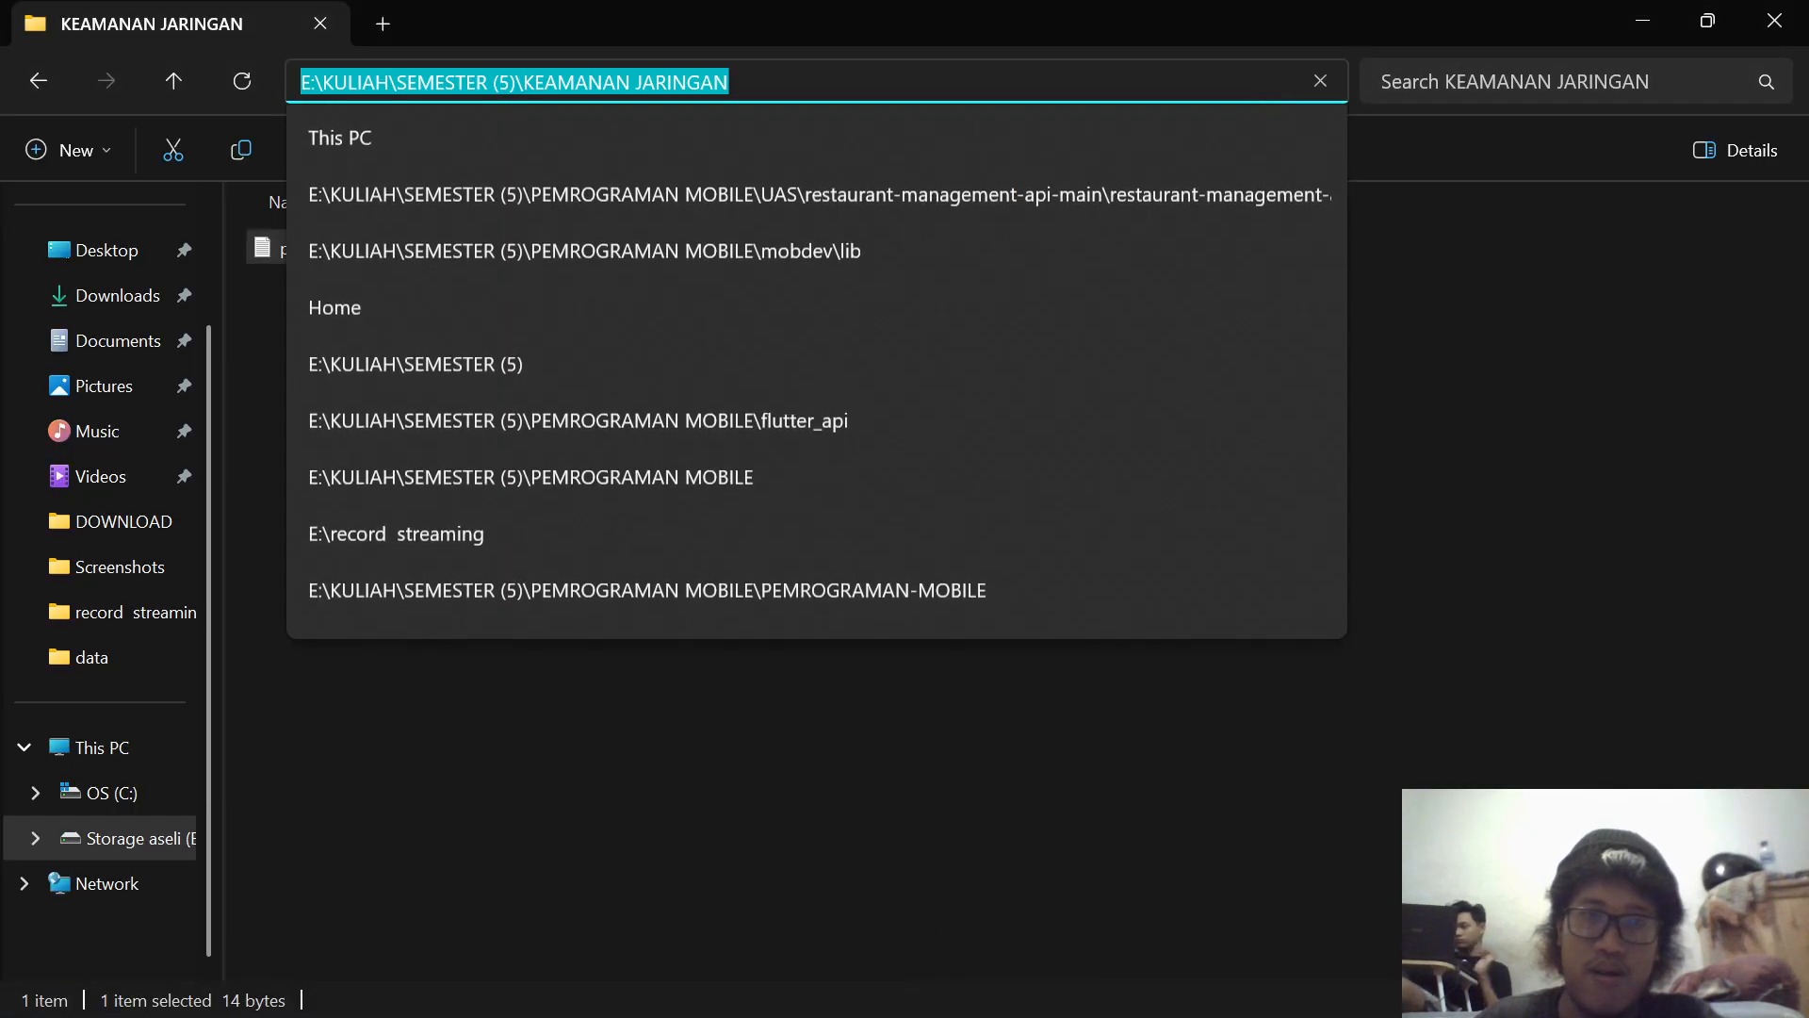
text(cmd)
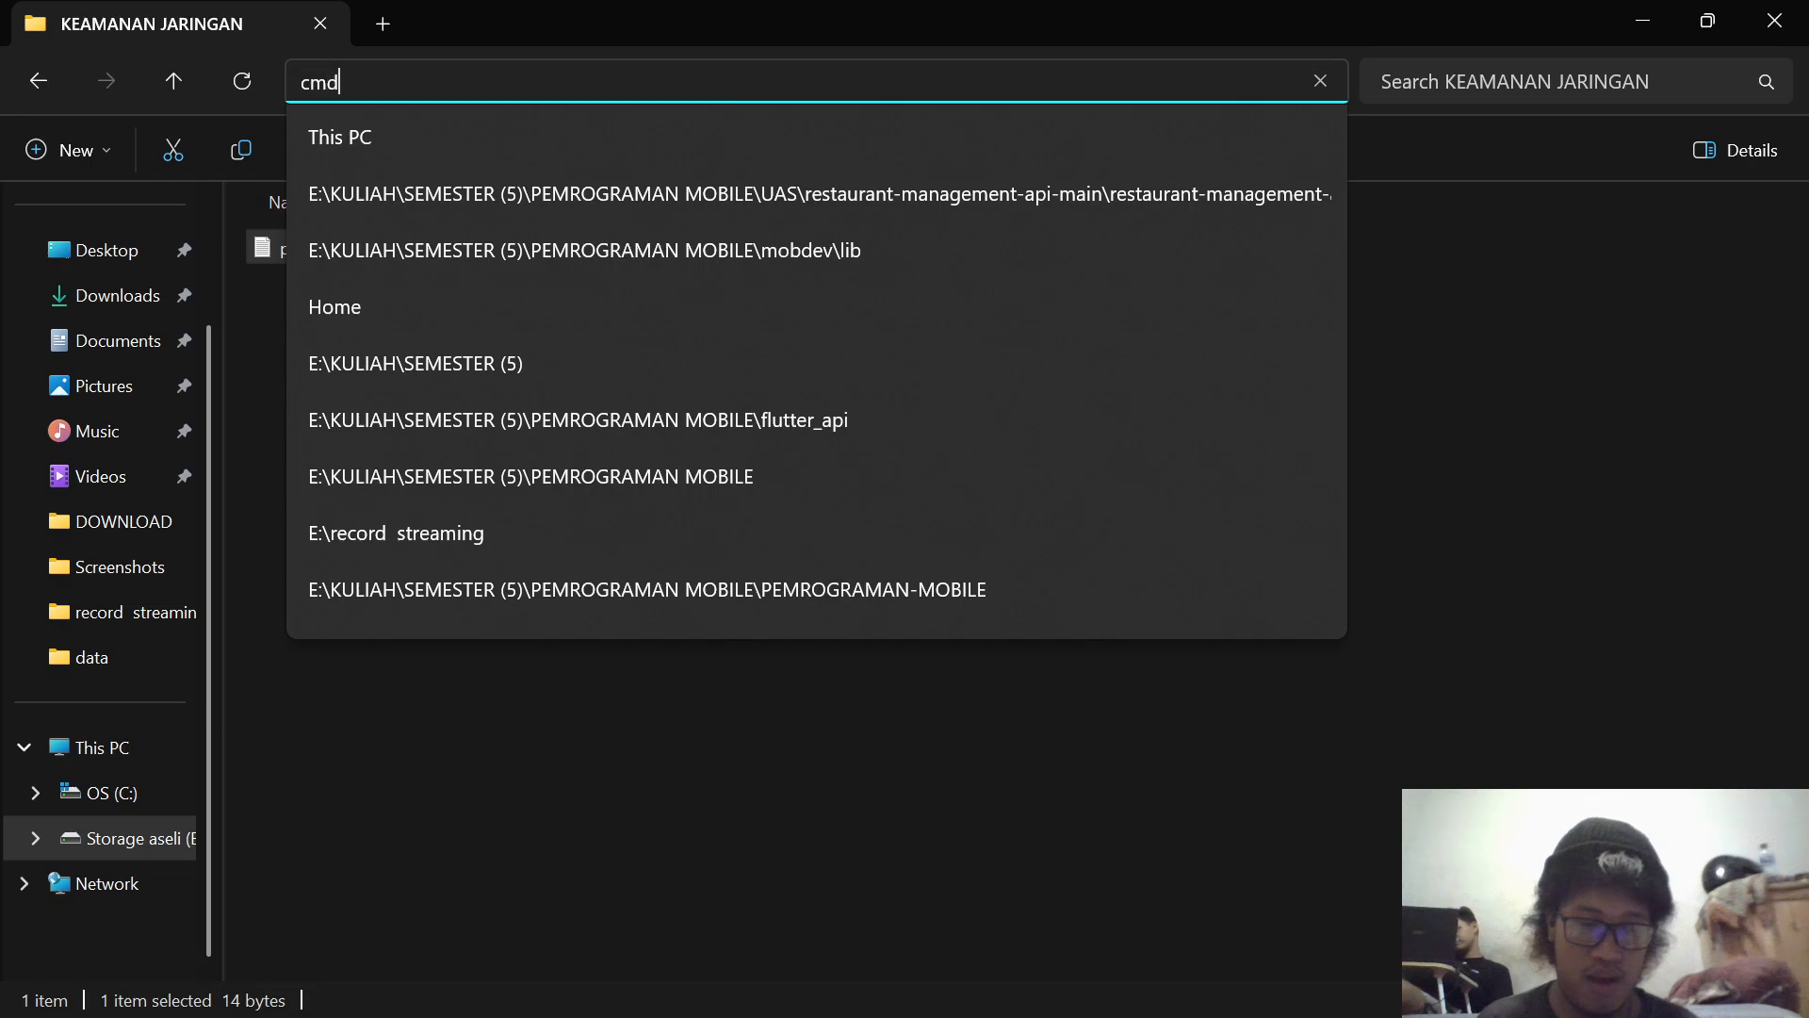
key(Return)
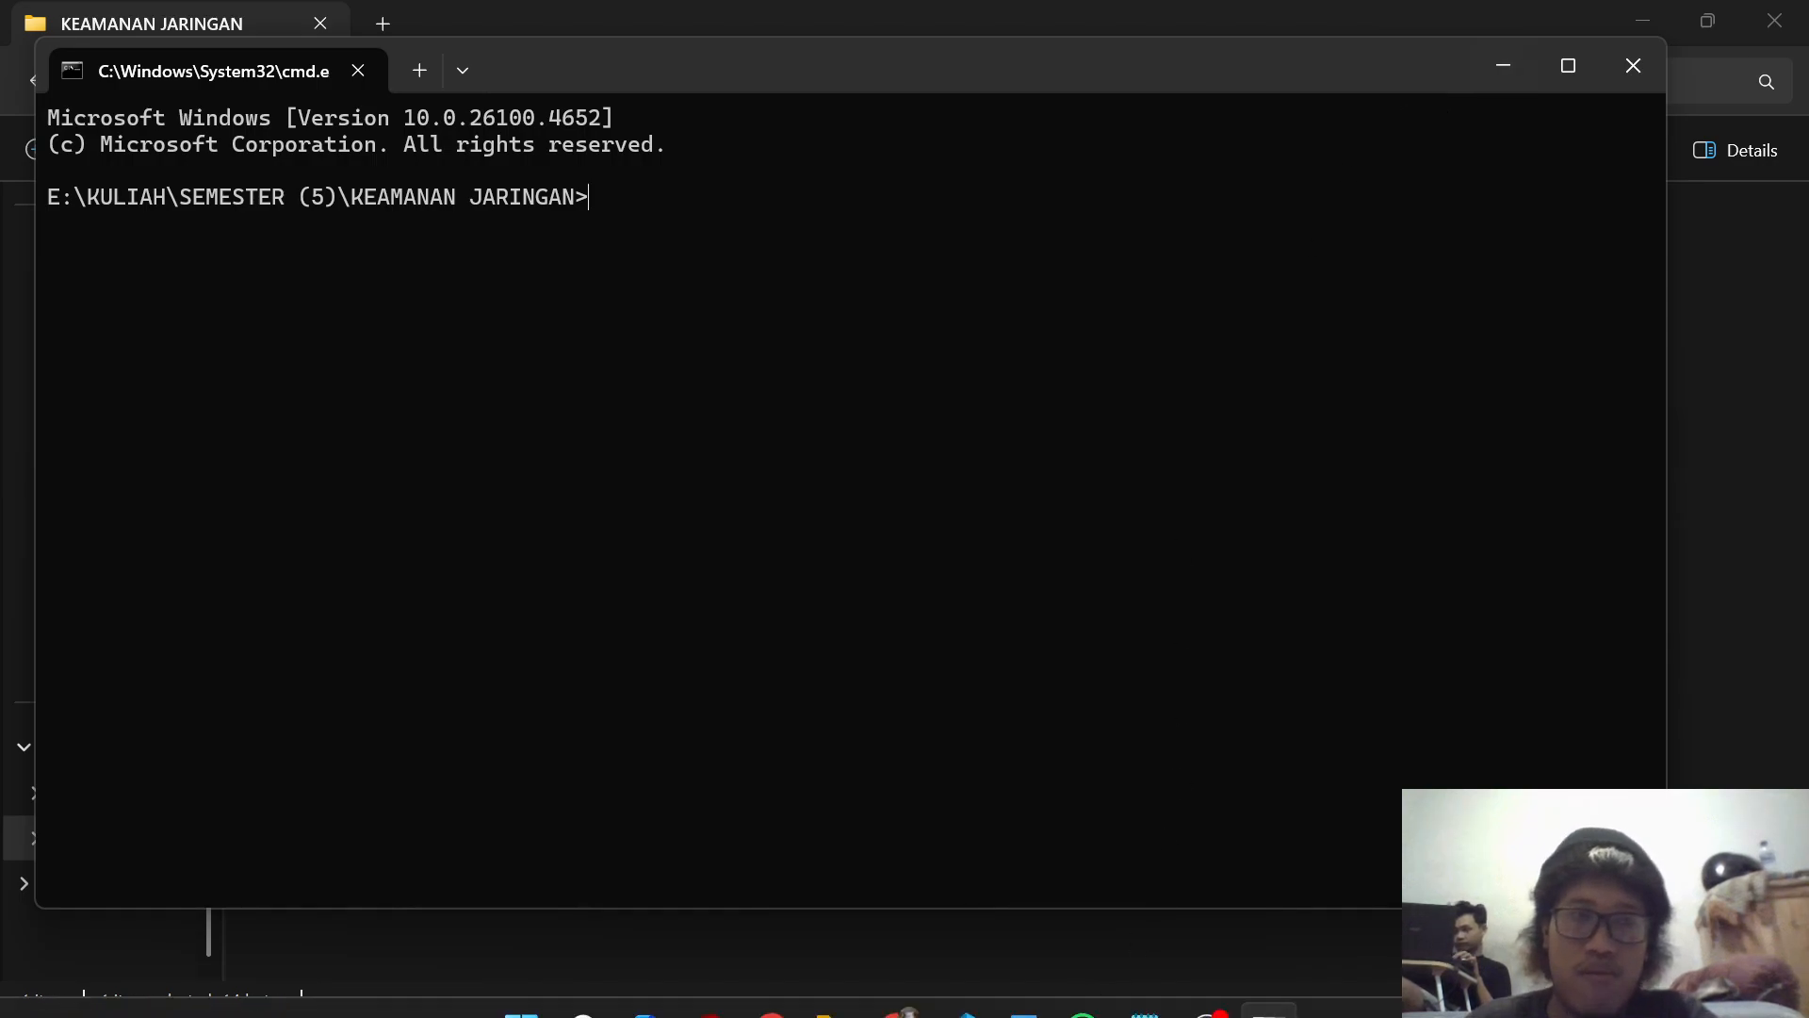
Step: Copy the command "gpg --symmetric .txt" from the ENKRIPSI SIMETRIS notes in Notepad into the Command Prompt
mouse_move(1096, 1014)
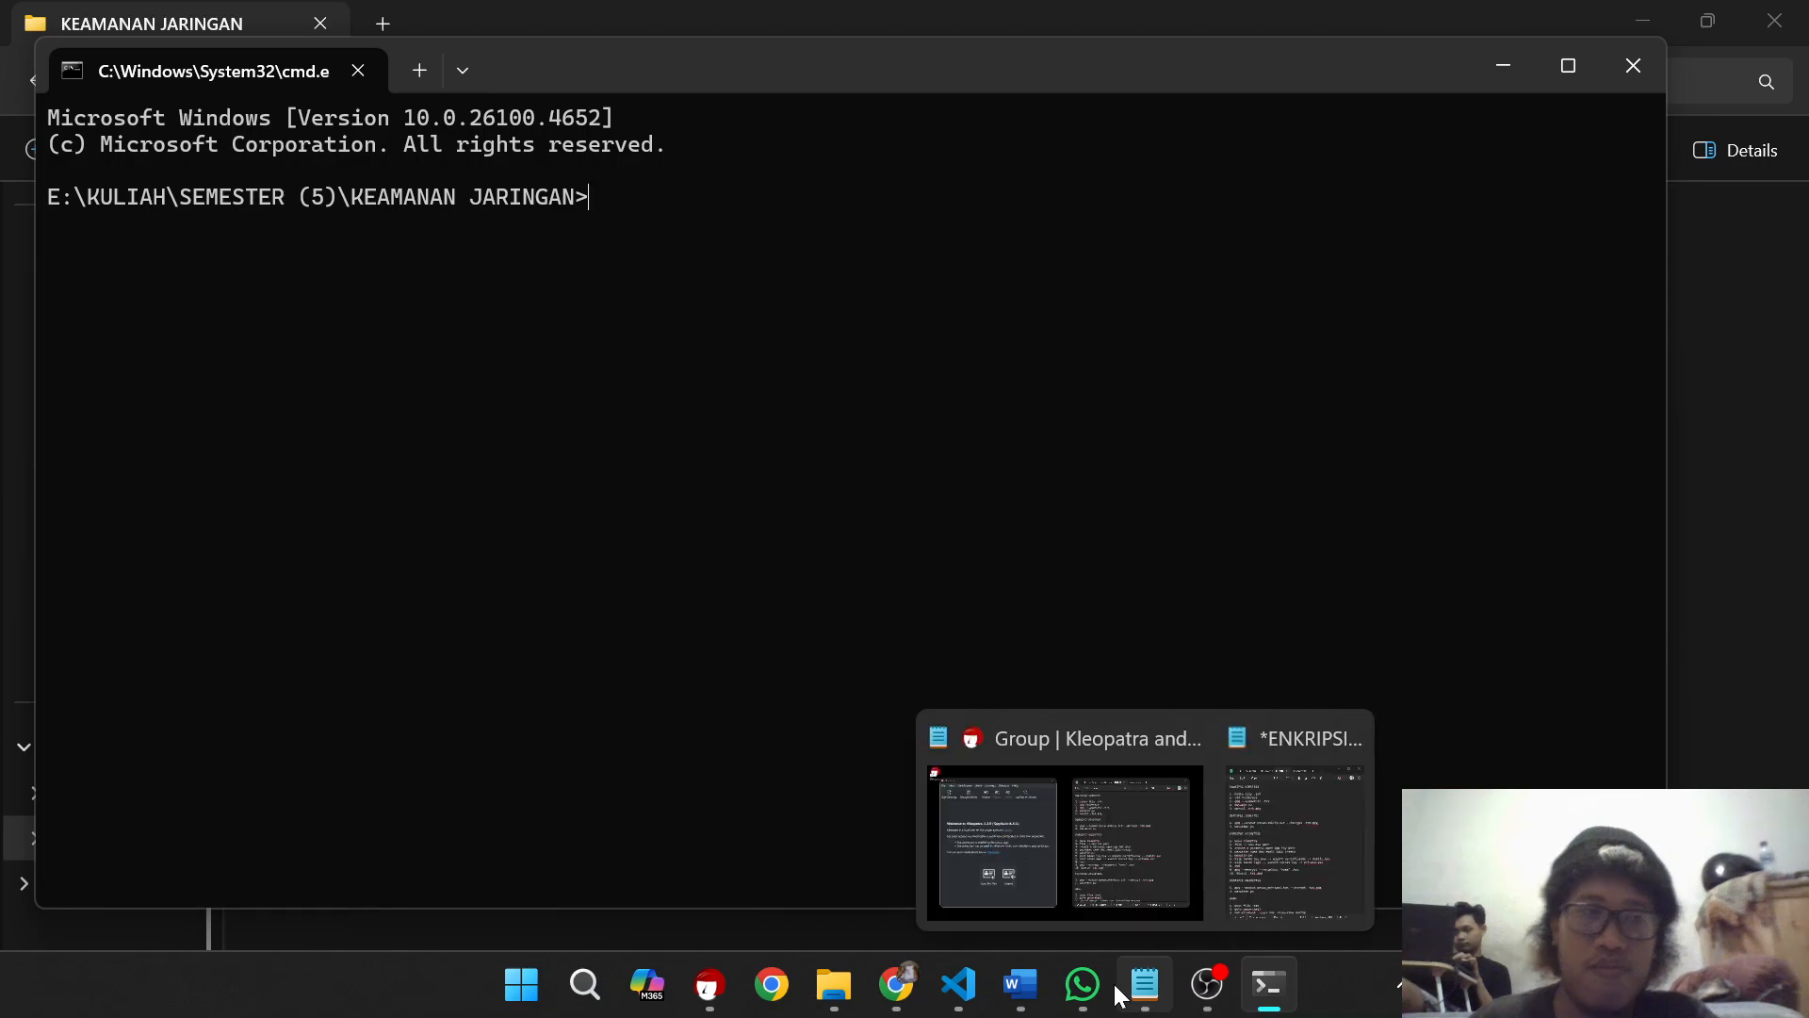
click(708, 984)
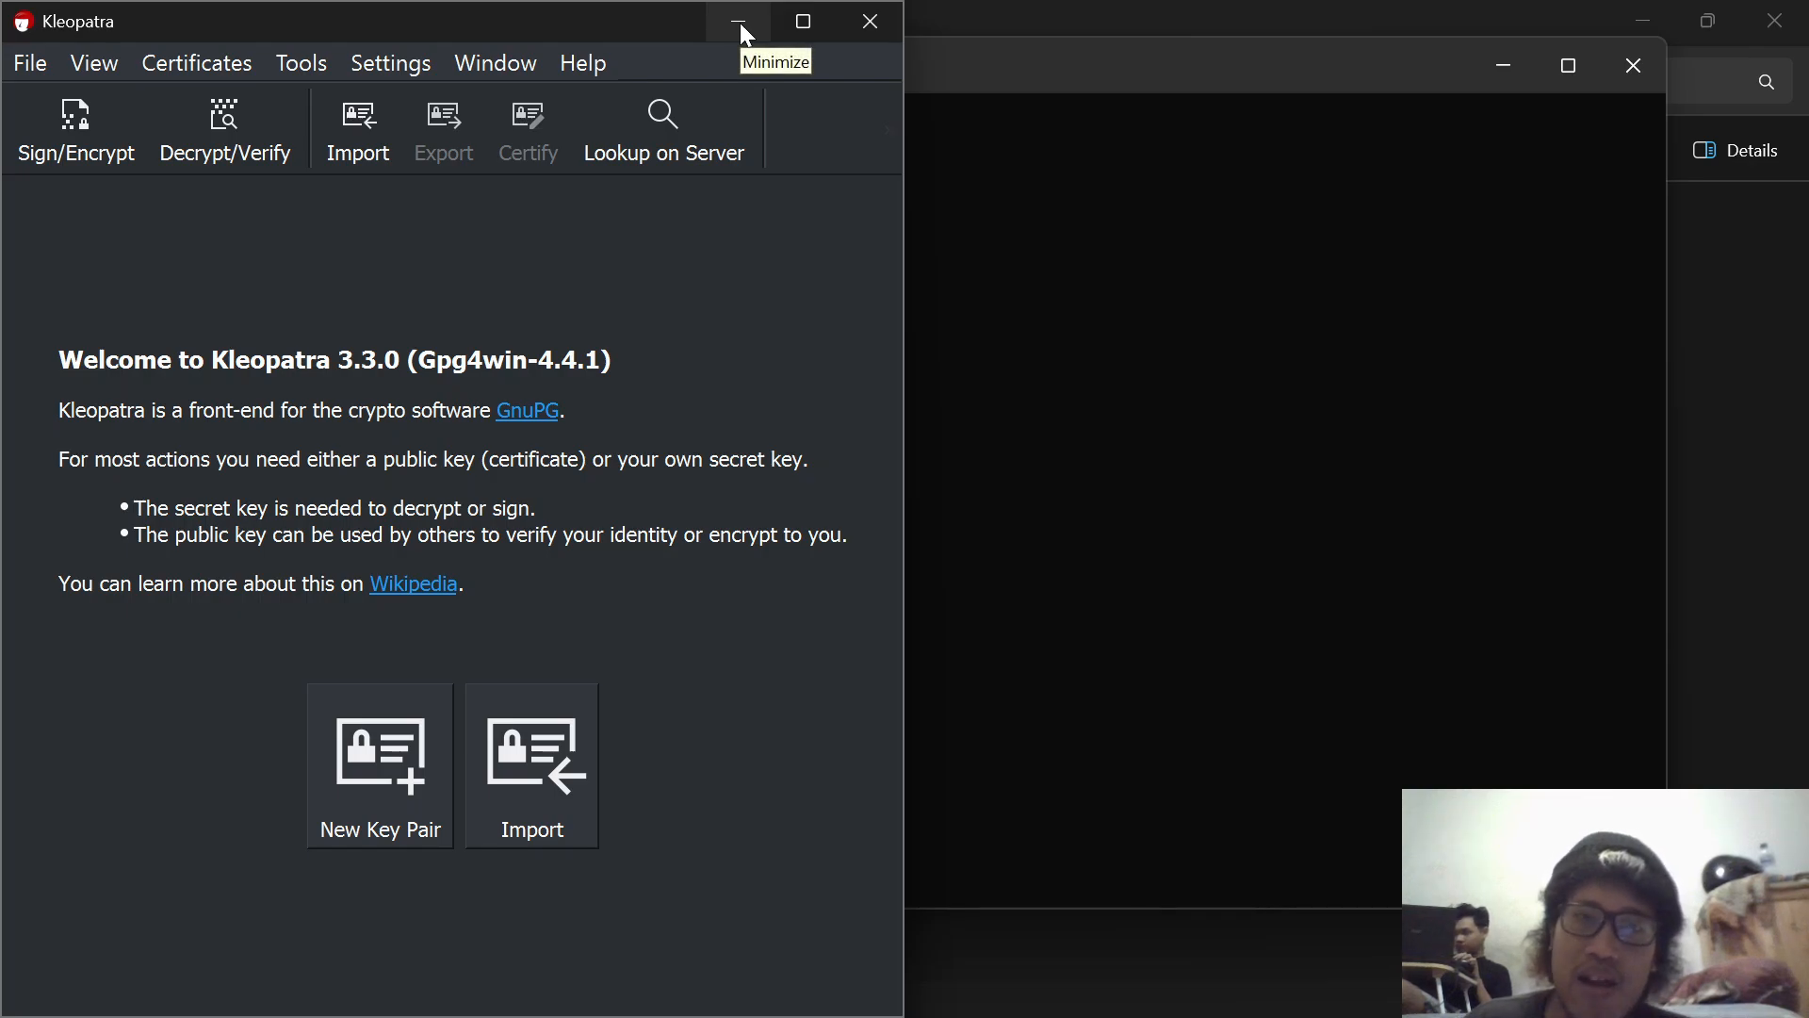
mouse_move(1237, 996)
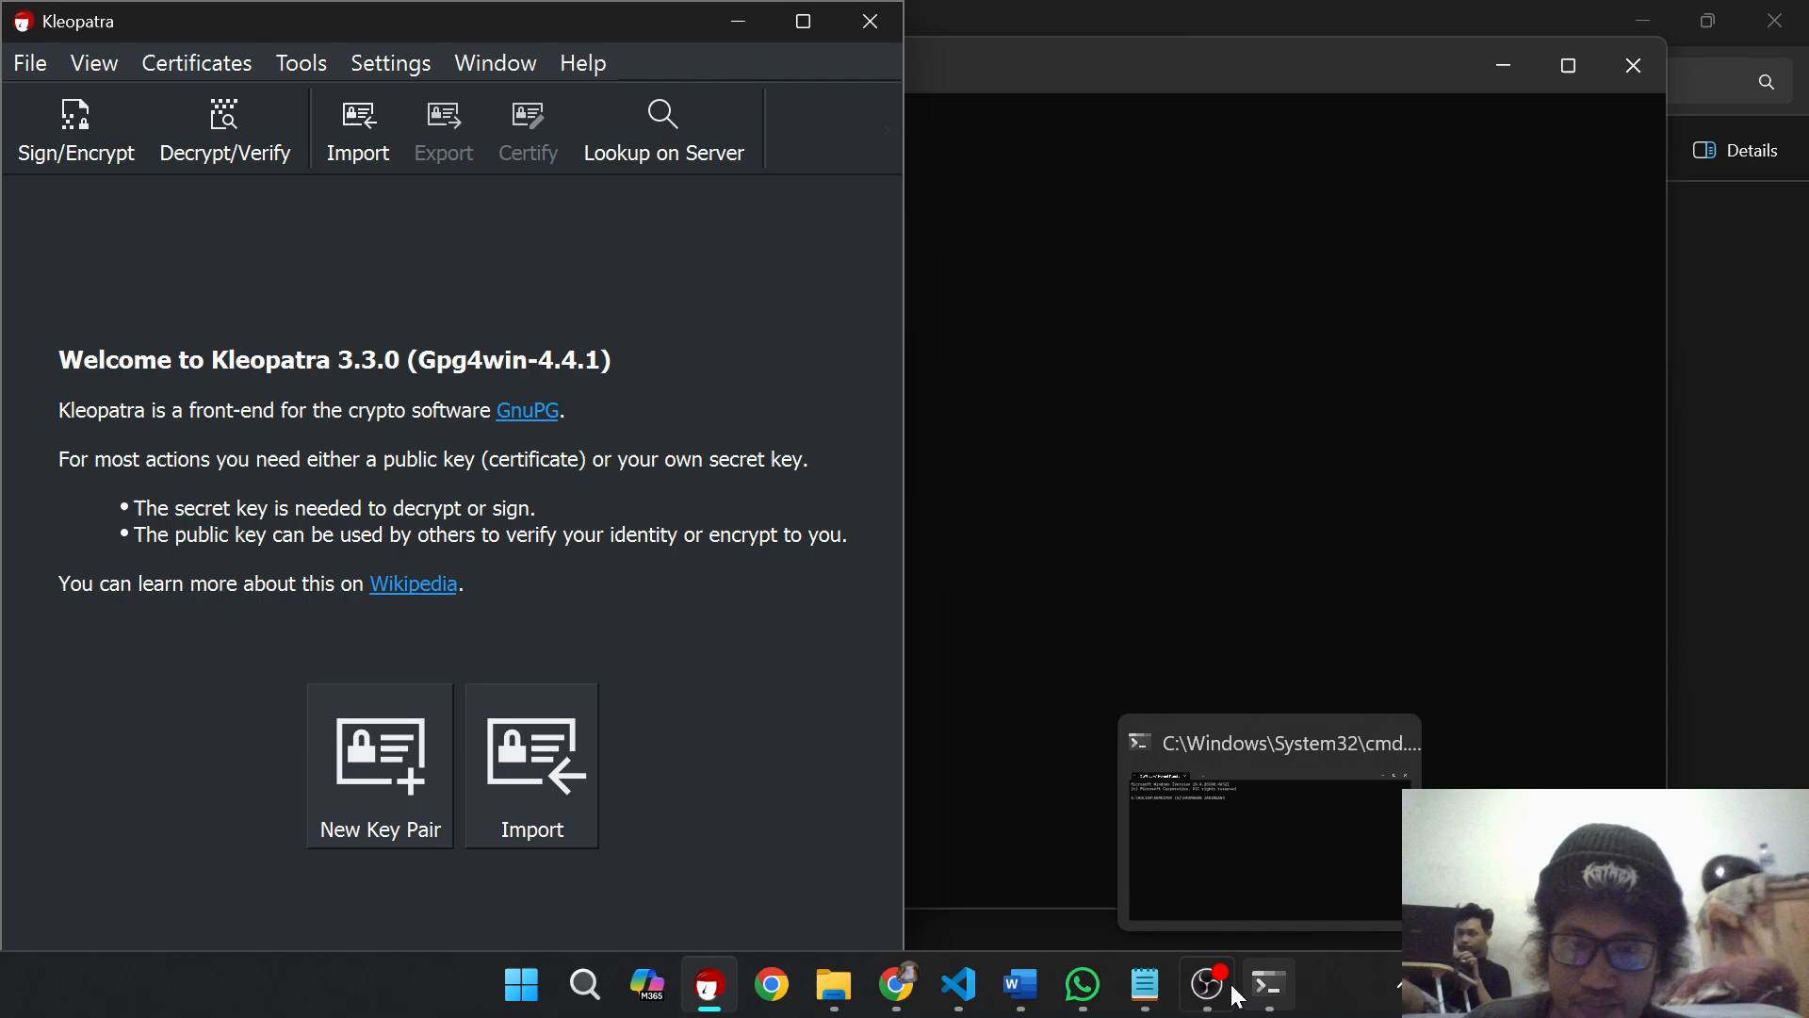
click(1152, 991)
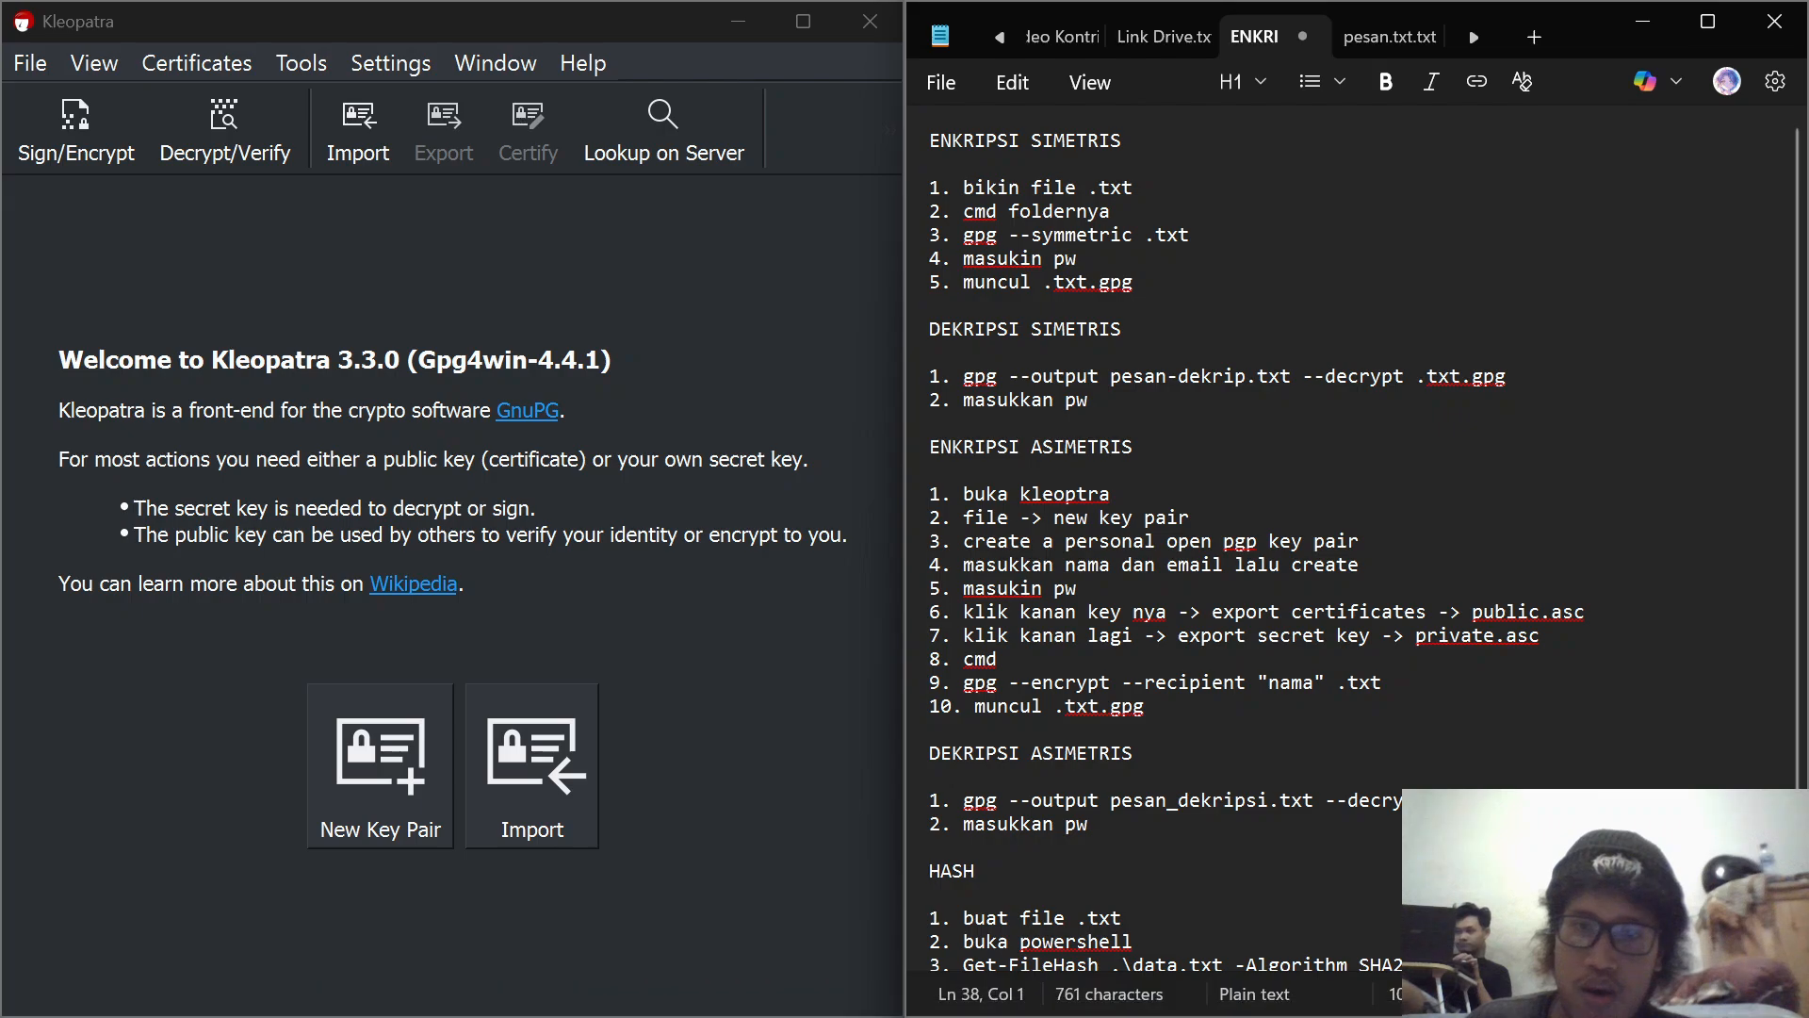
drag(1190, 234, 963, 233)
key(ctrl+c)
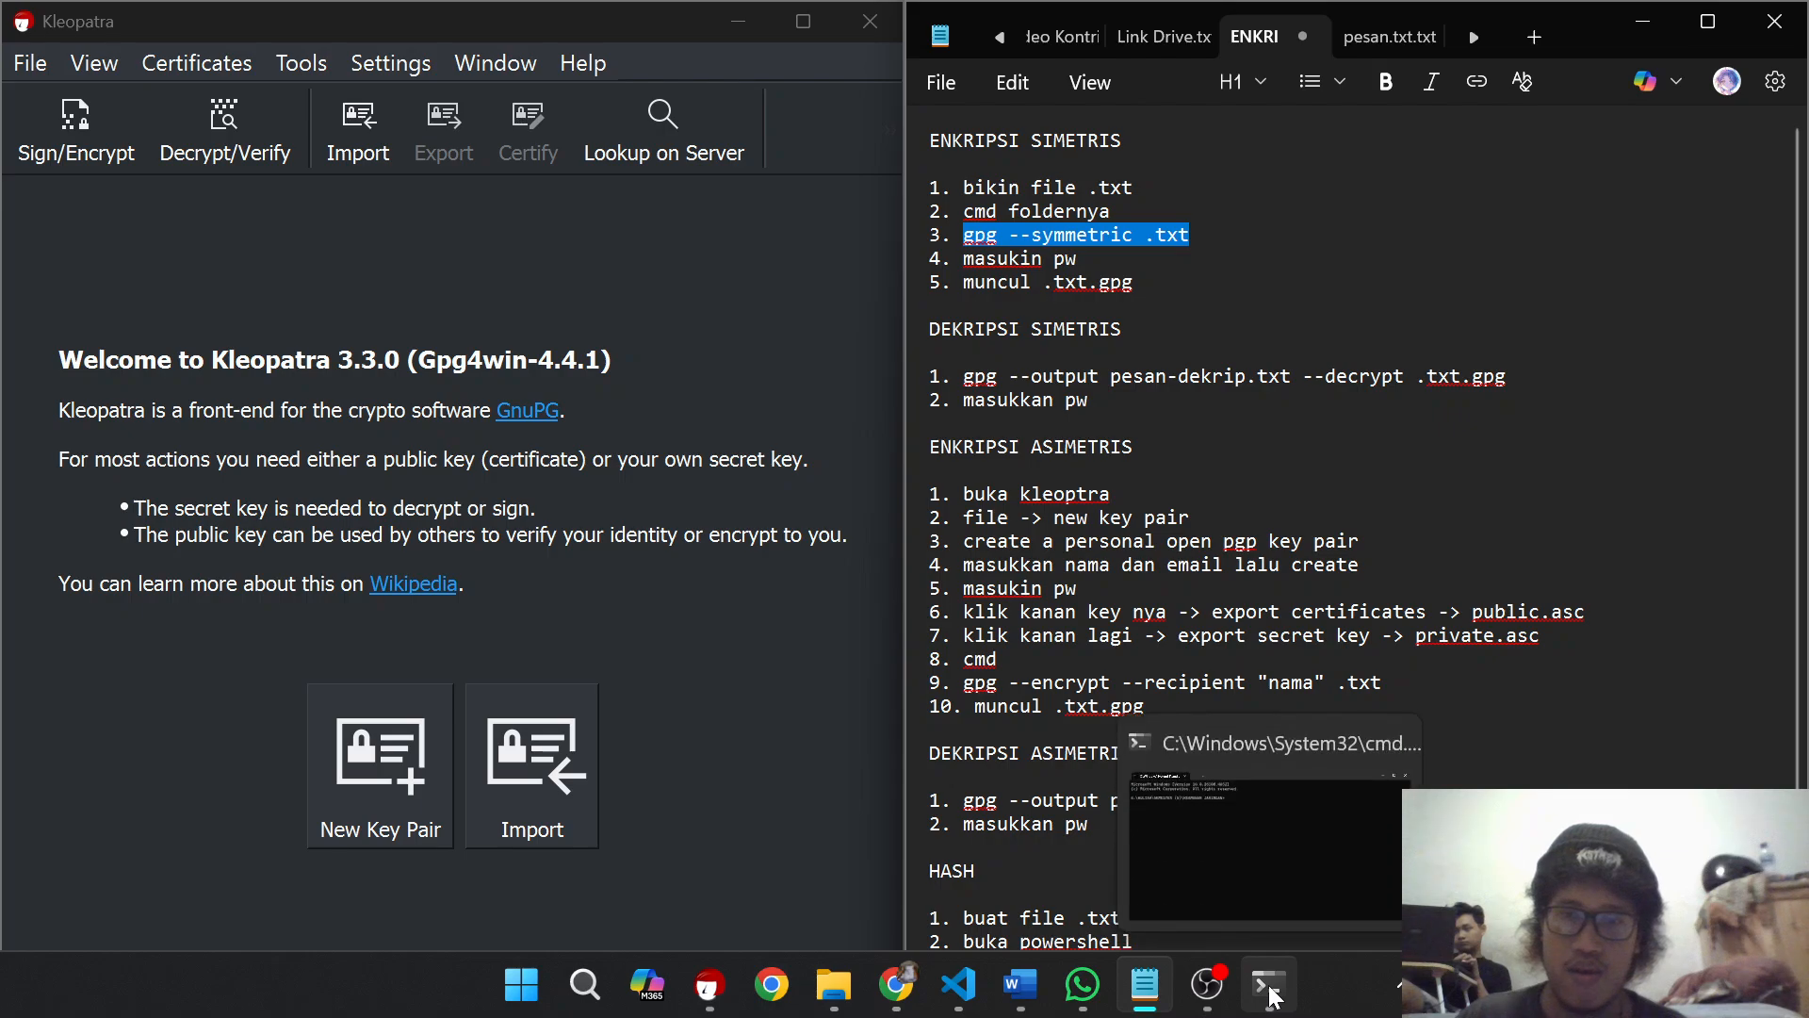
click(1269, 985)
key(ctrl+v)
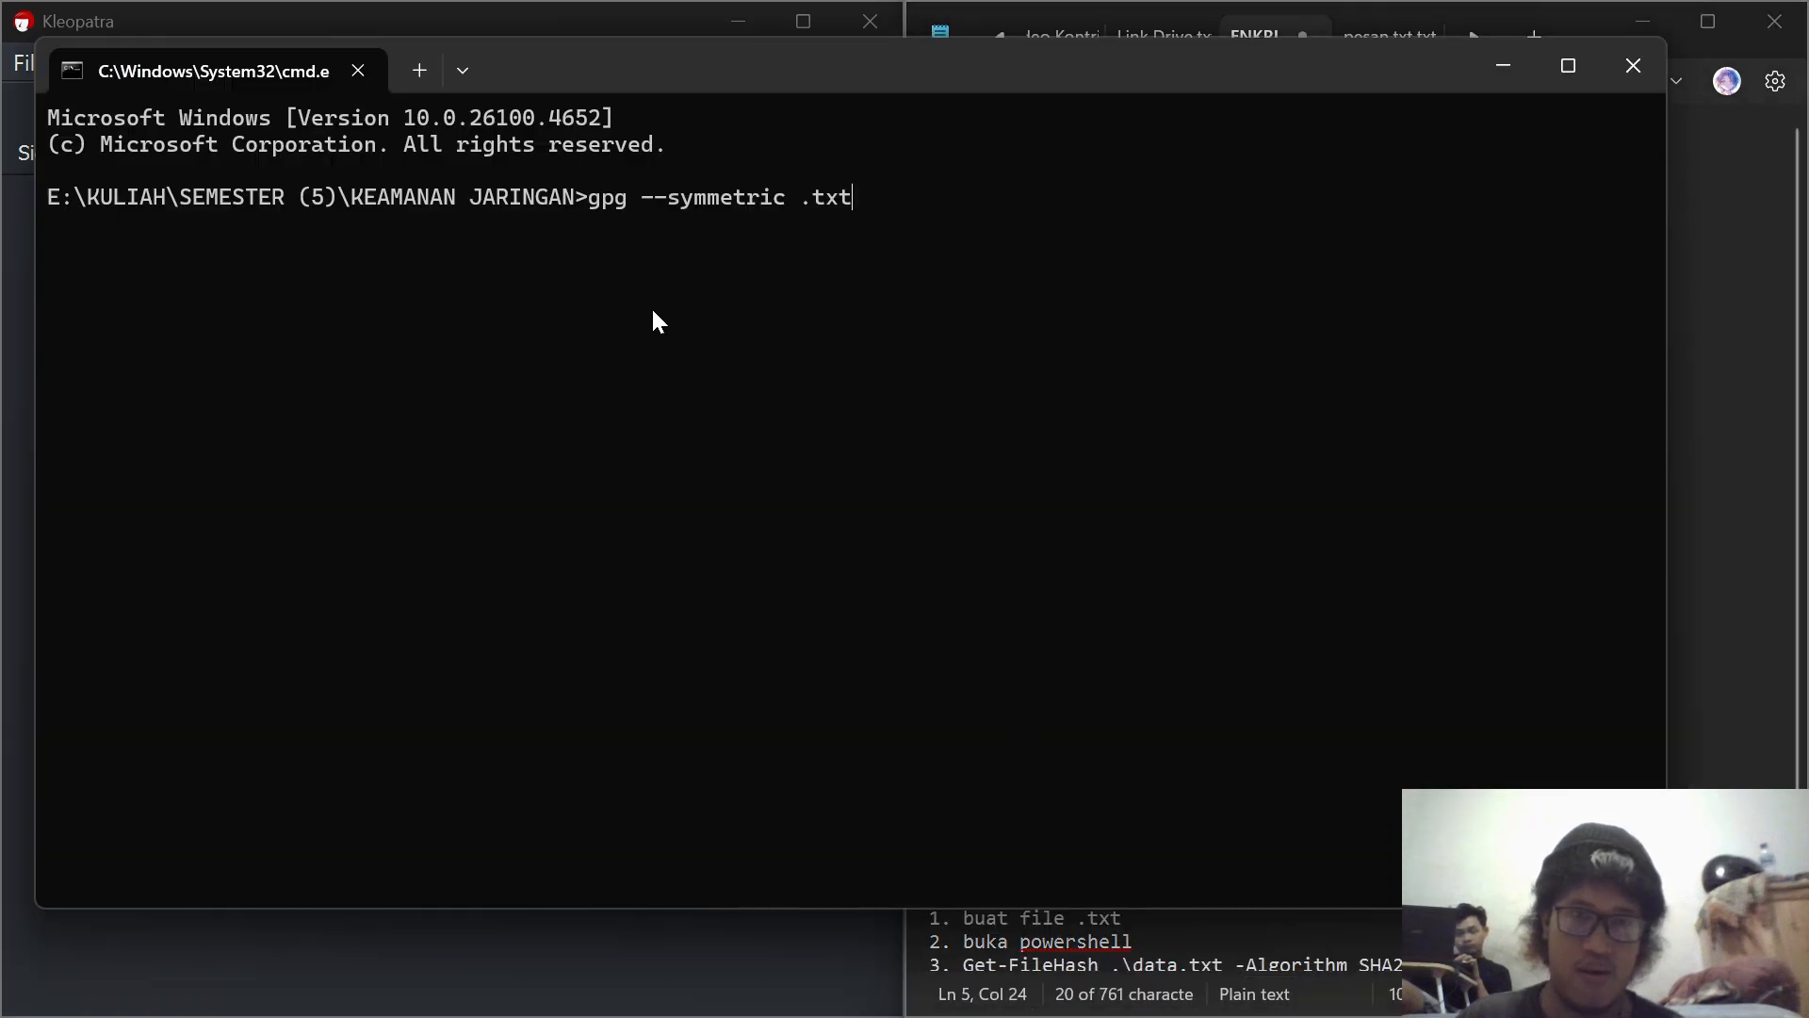
Step: Try to encrypt the message file by changing the command to "gpg --symmetric pesan.txt" and running it
key(BackSpace)
key(BackSpace)
key(BackSpace)
key(BackSpace)
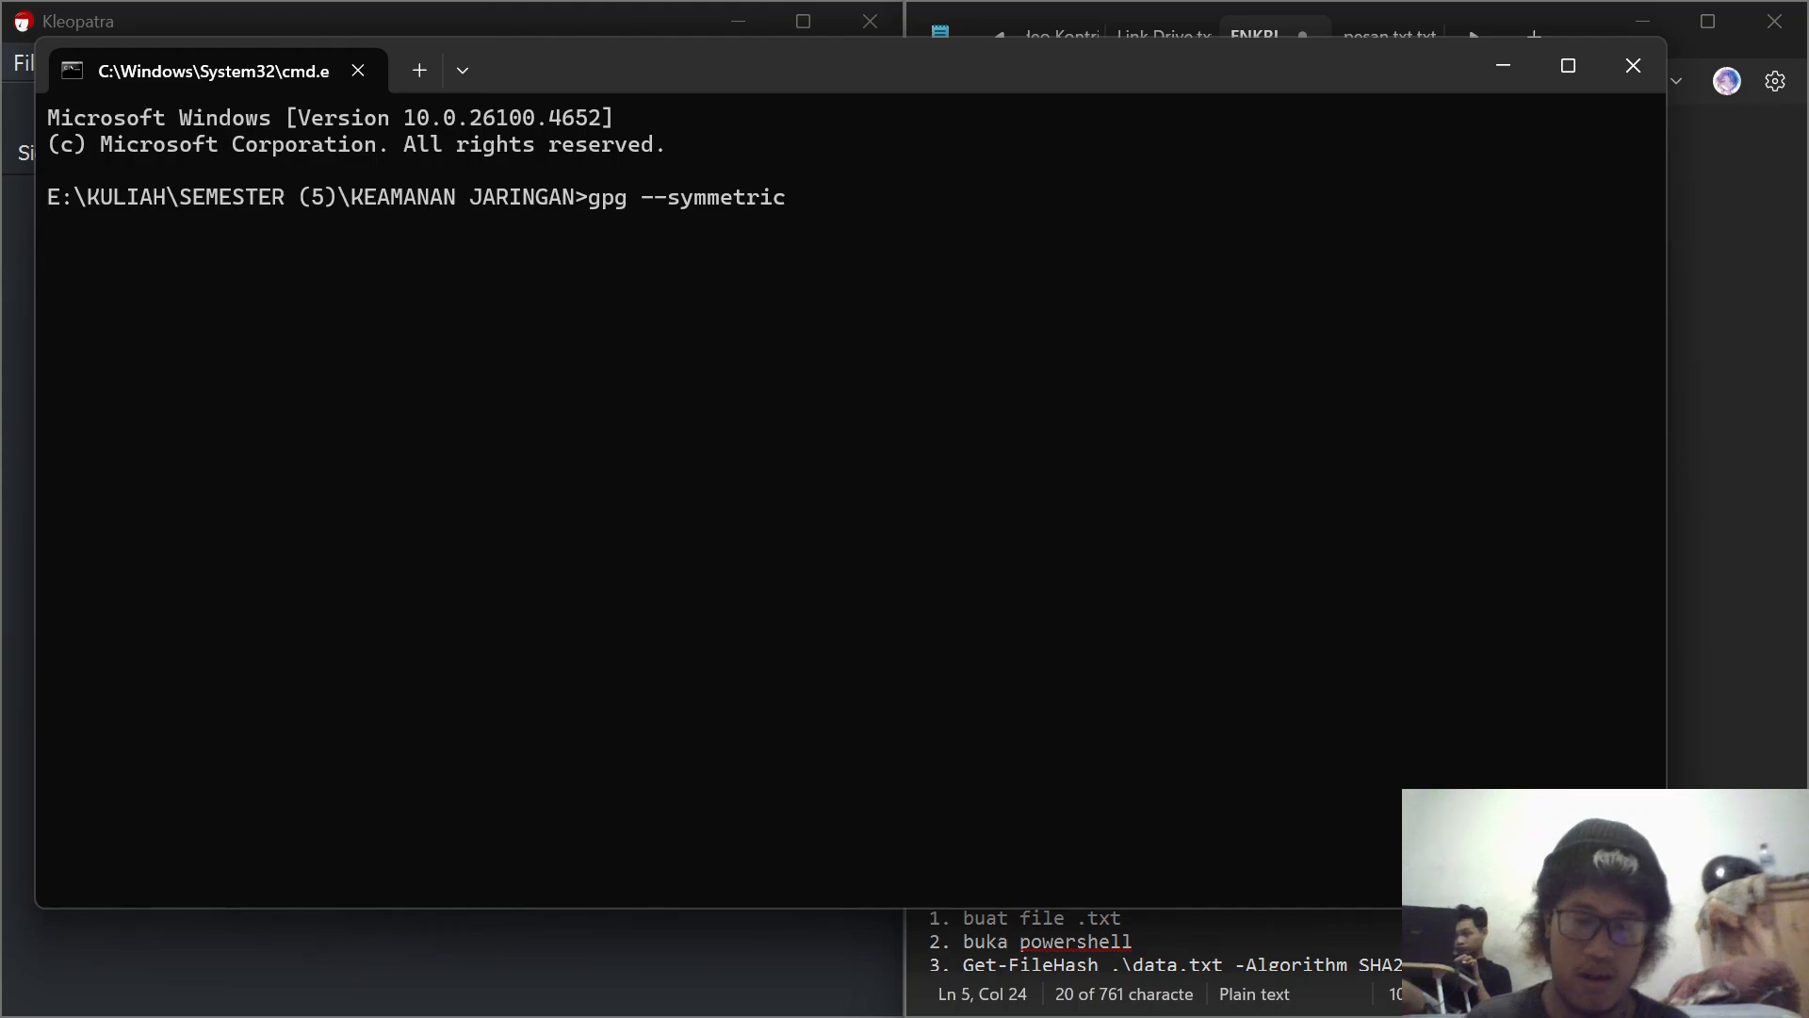
text(pesan)
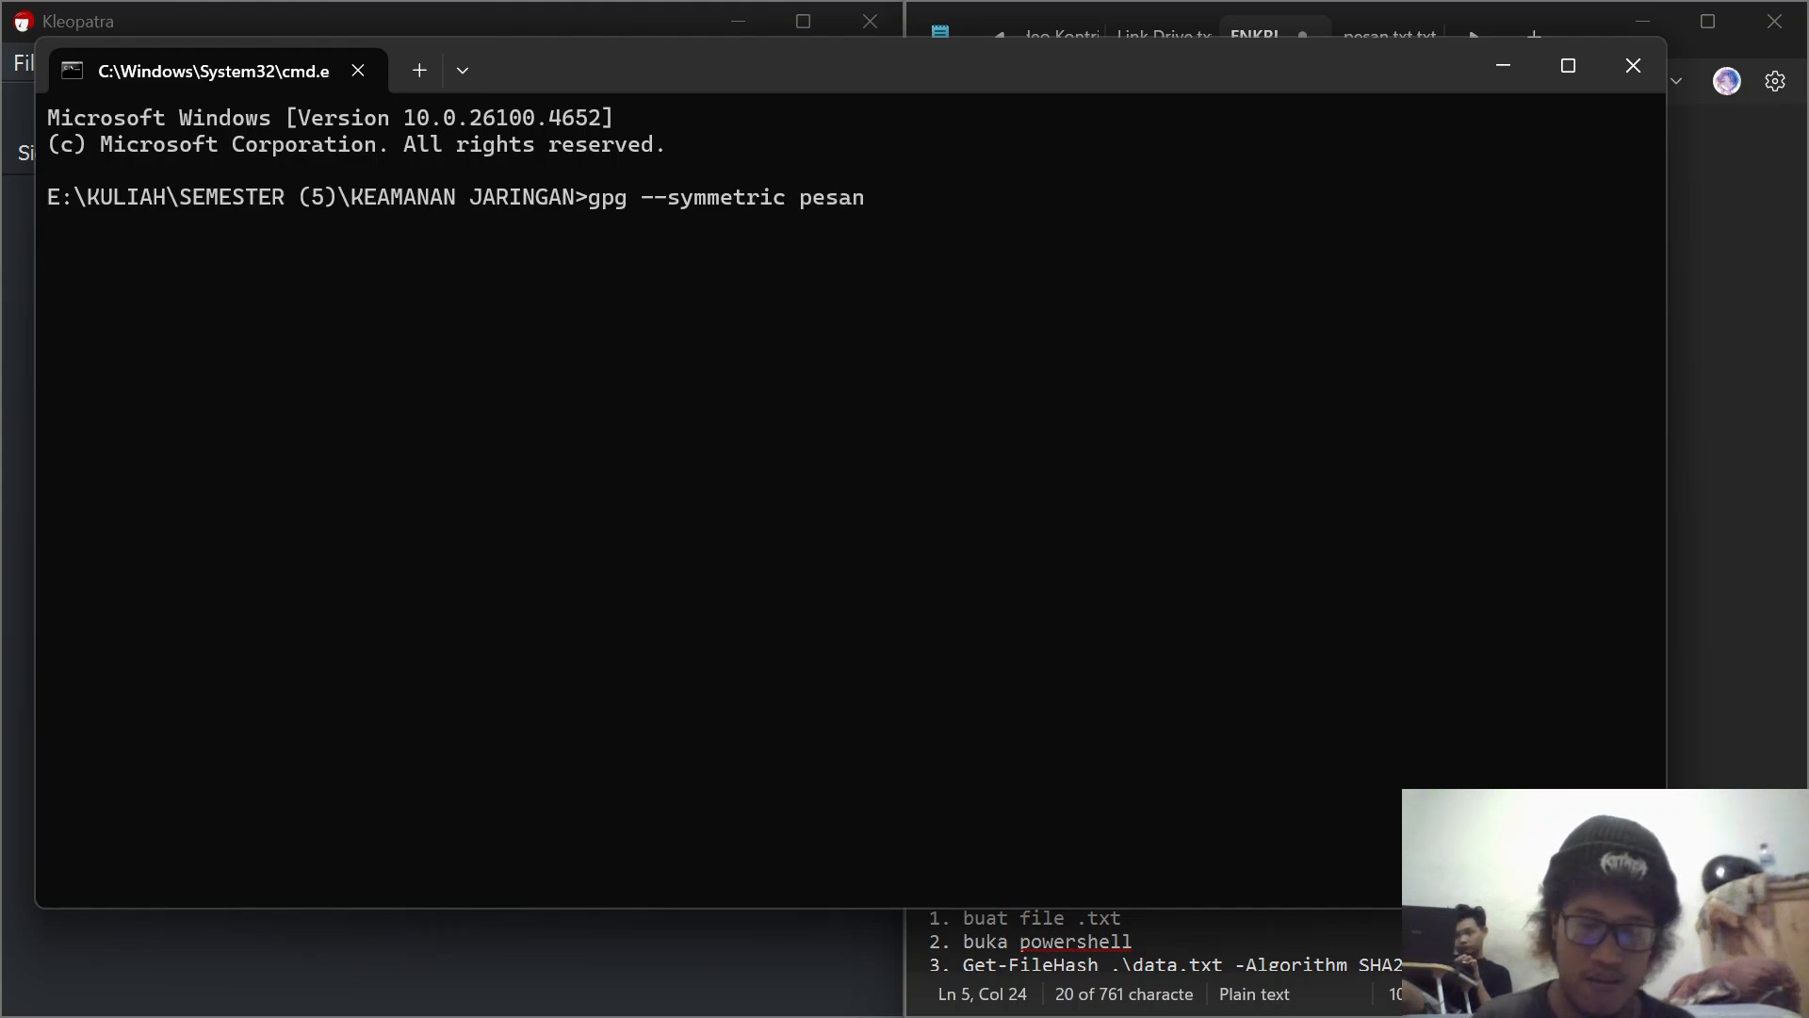
text(.txt)
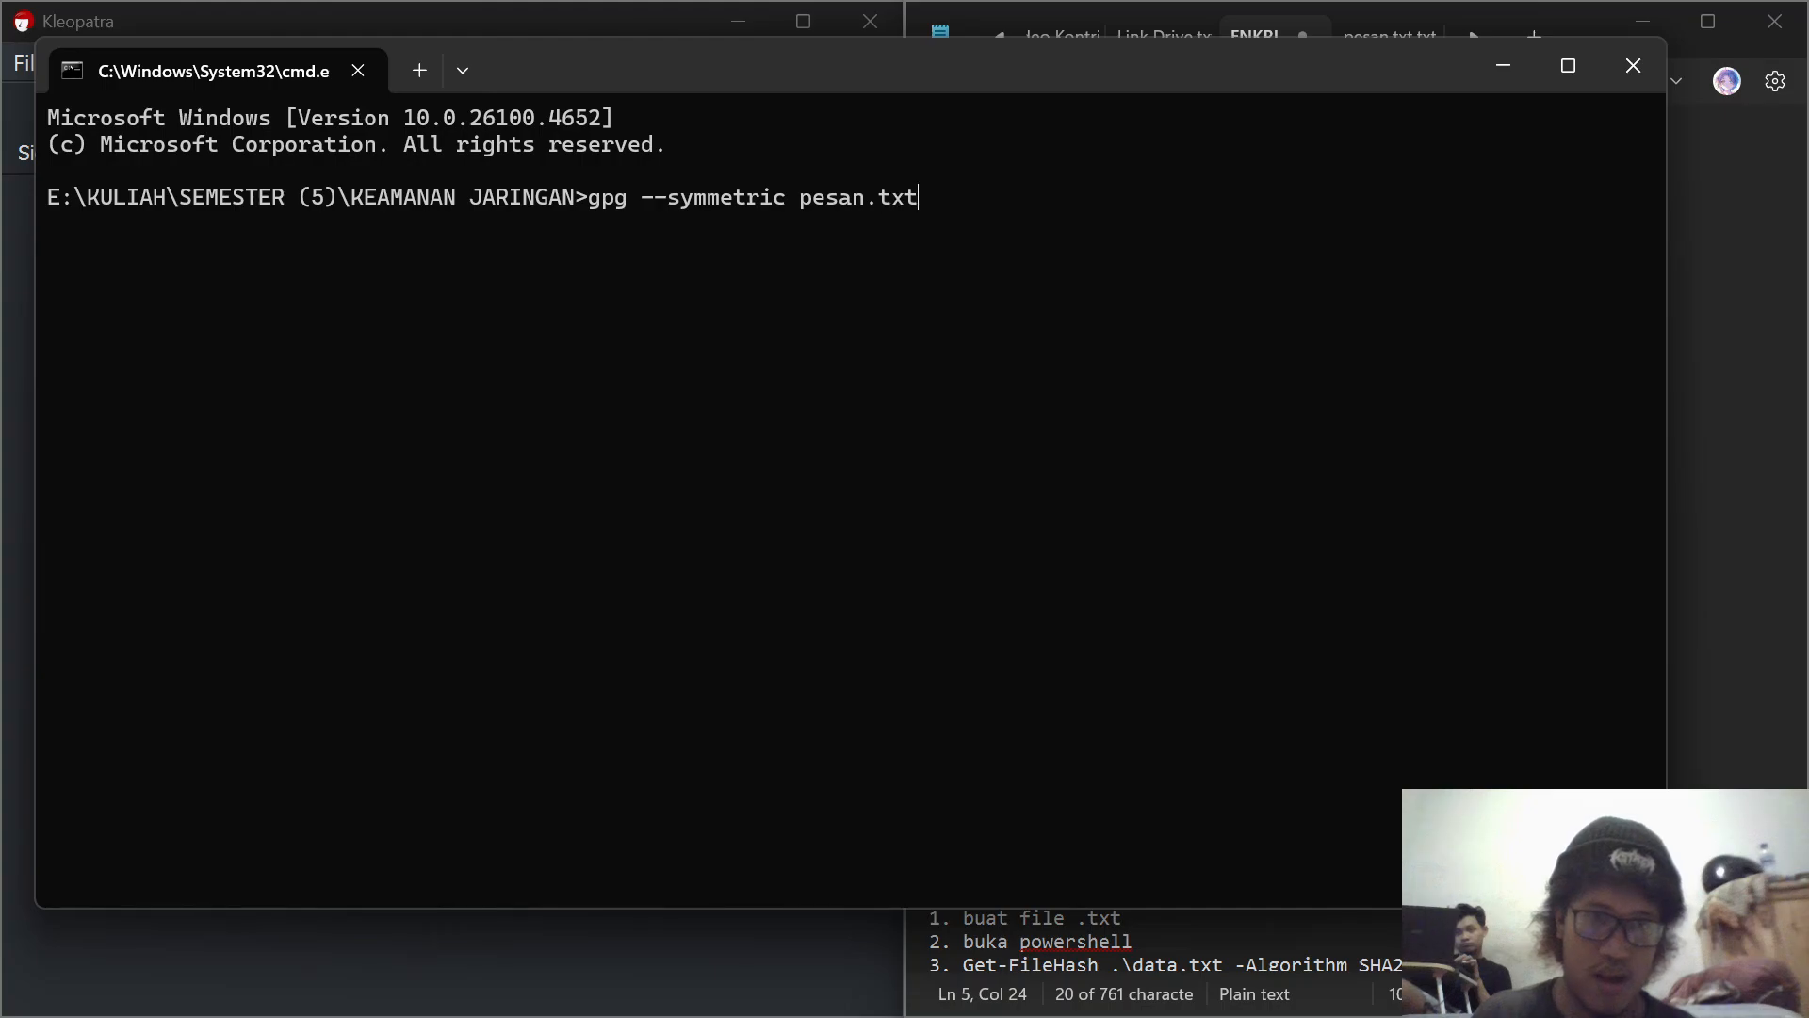
key(Return)
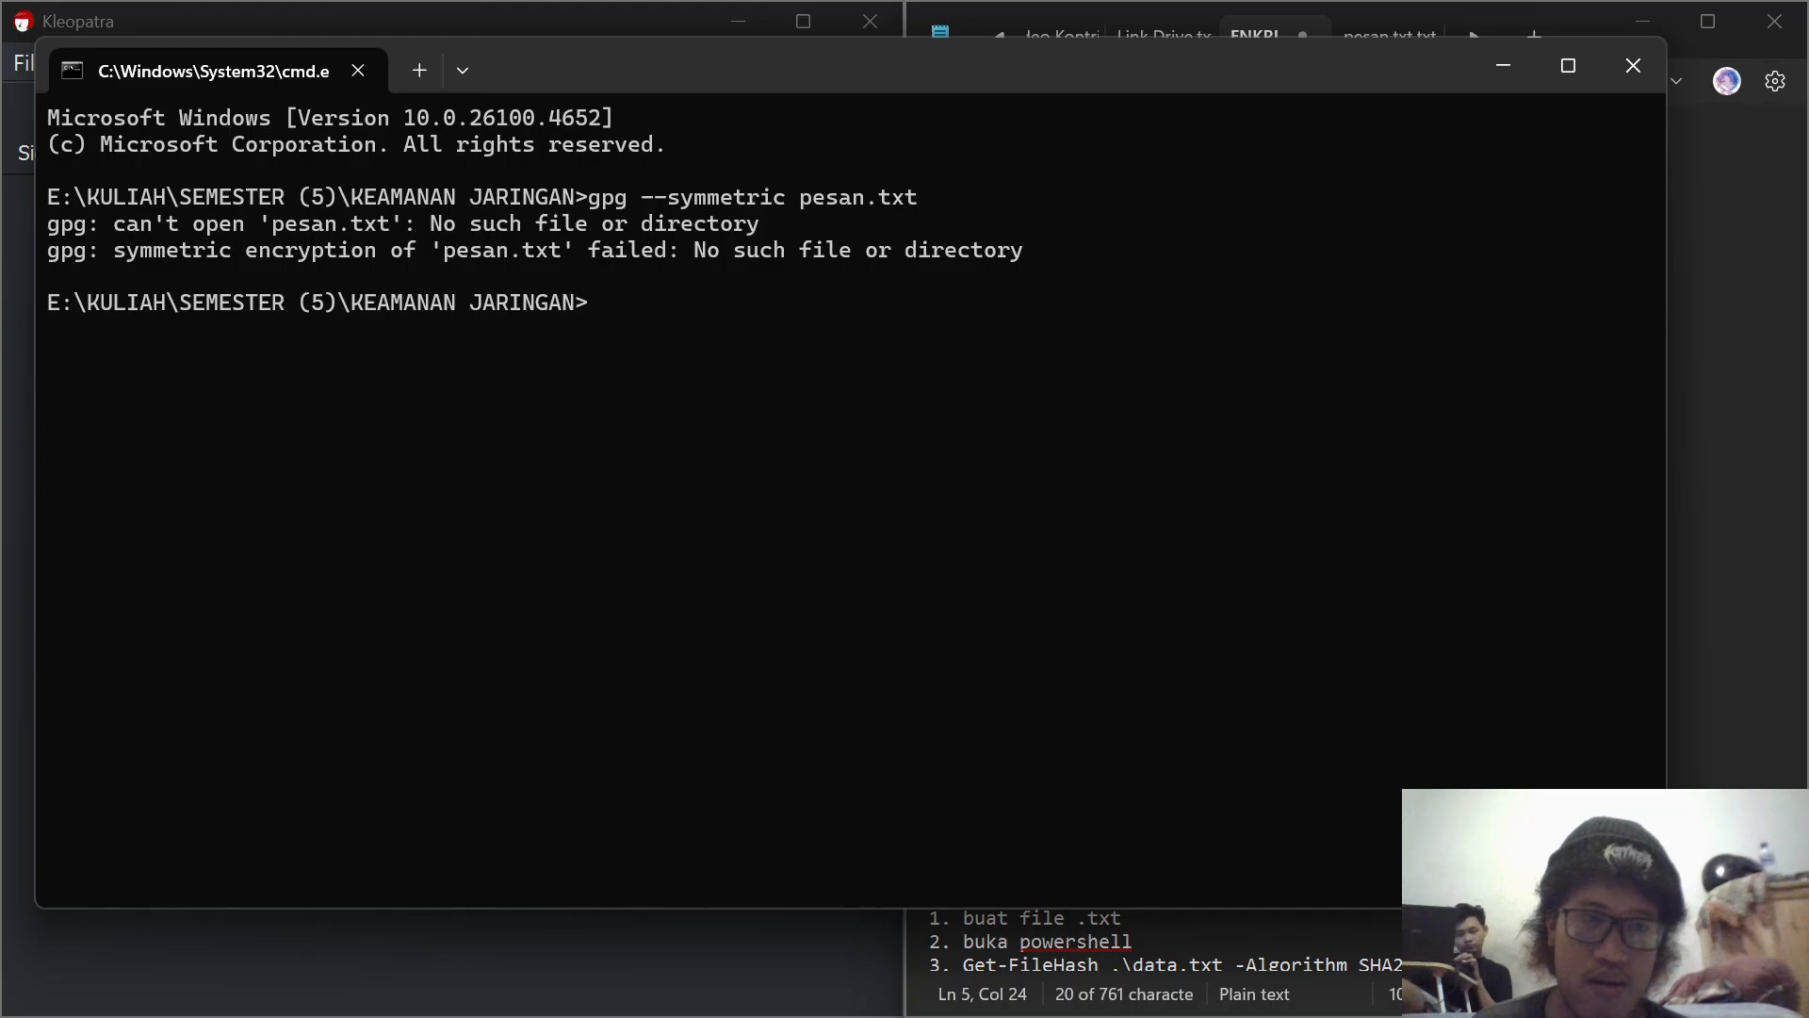
Step: Encrypt the file with "gpg --symmetric pesan.txt.txt", entering the passphrase, repeating it and confirming
key(Up)
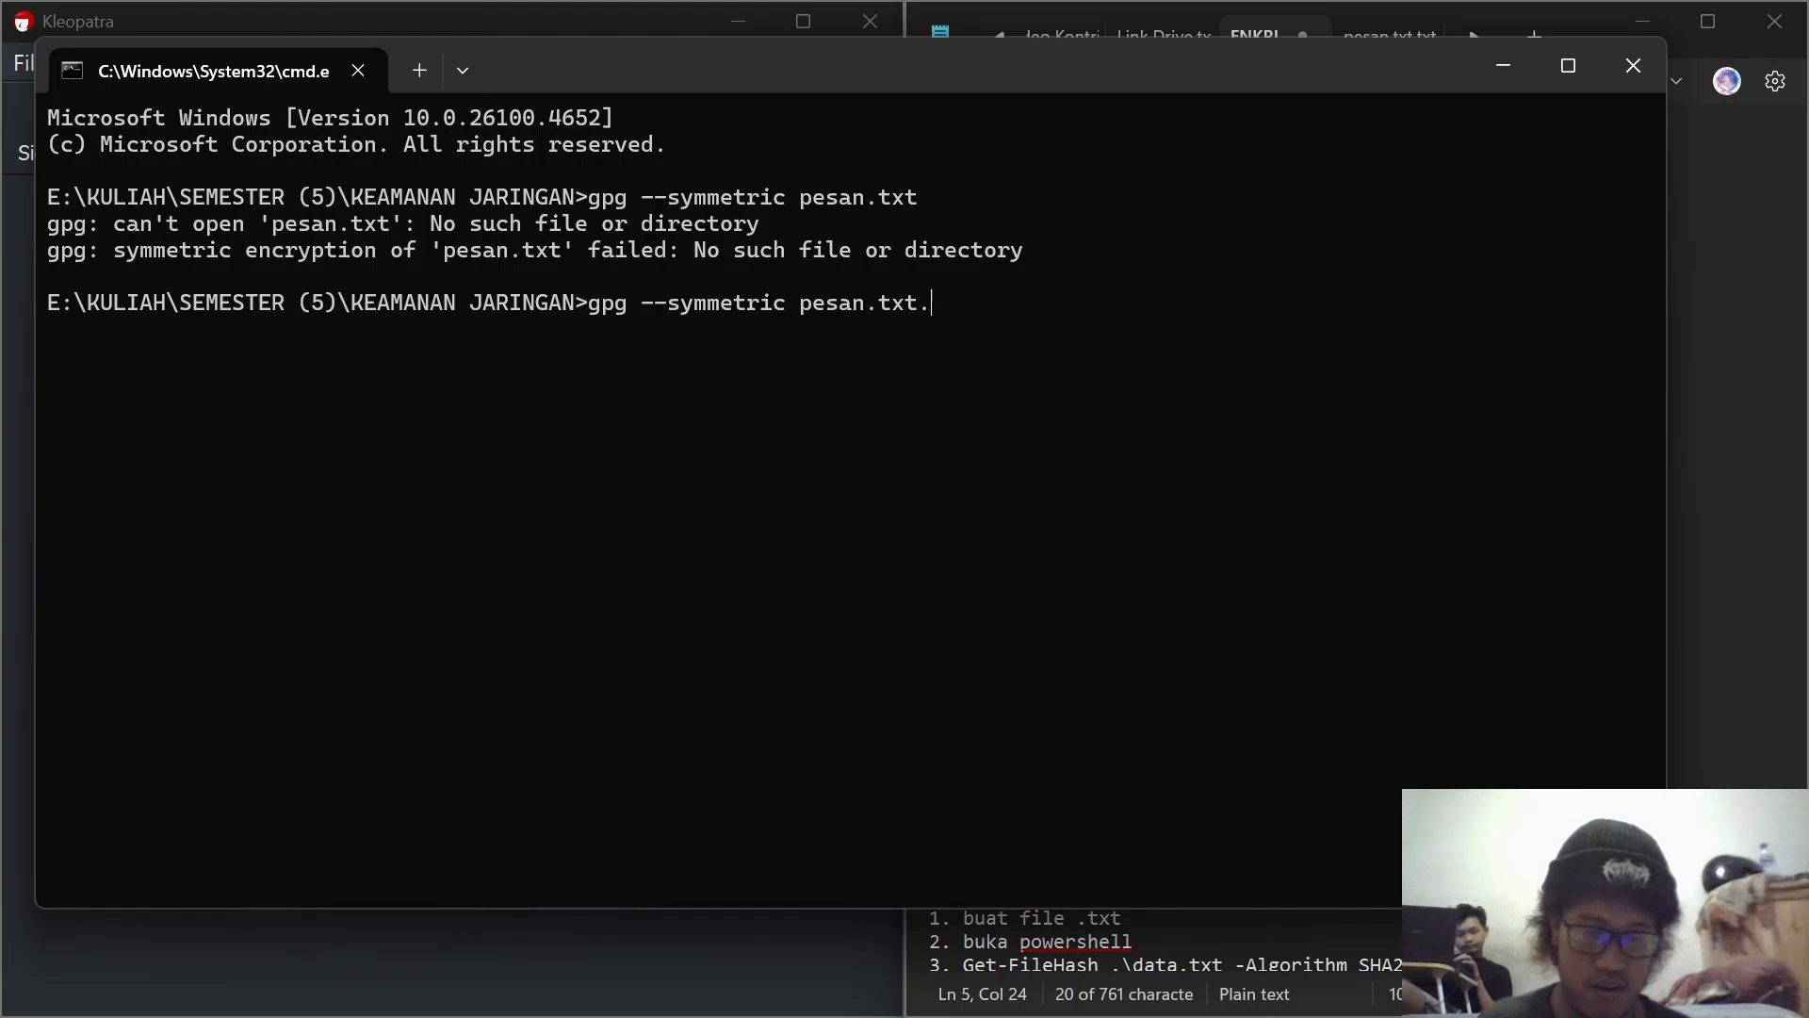
text(.txt)
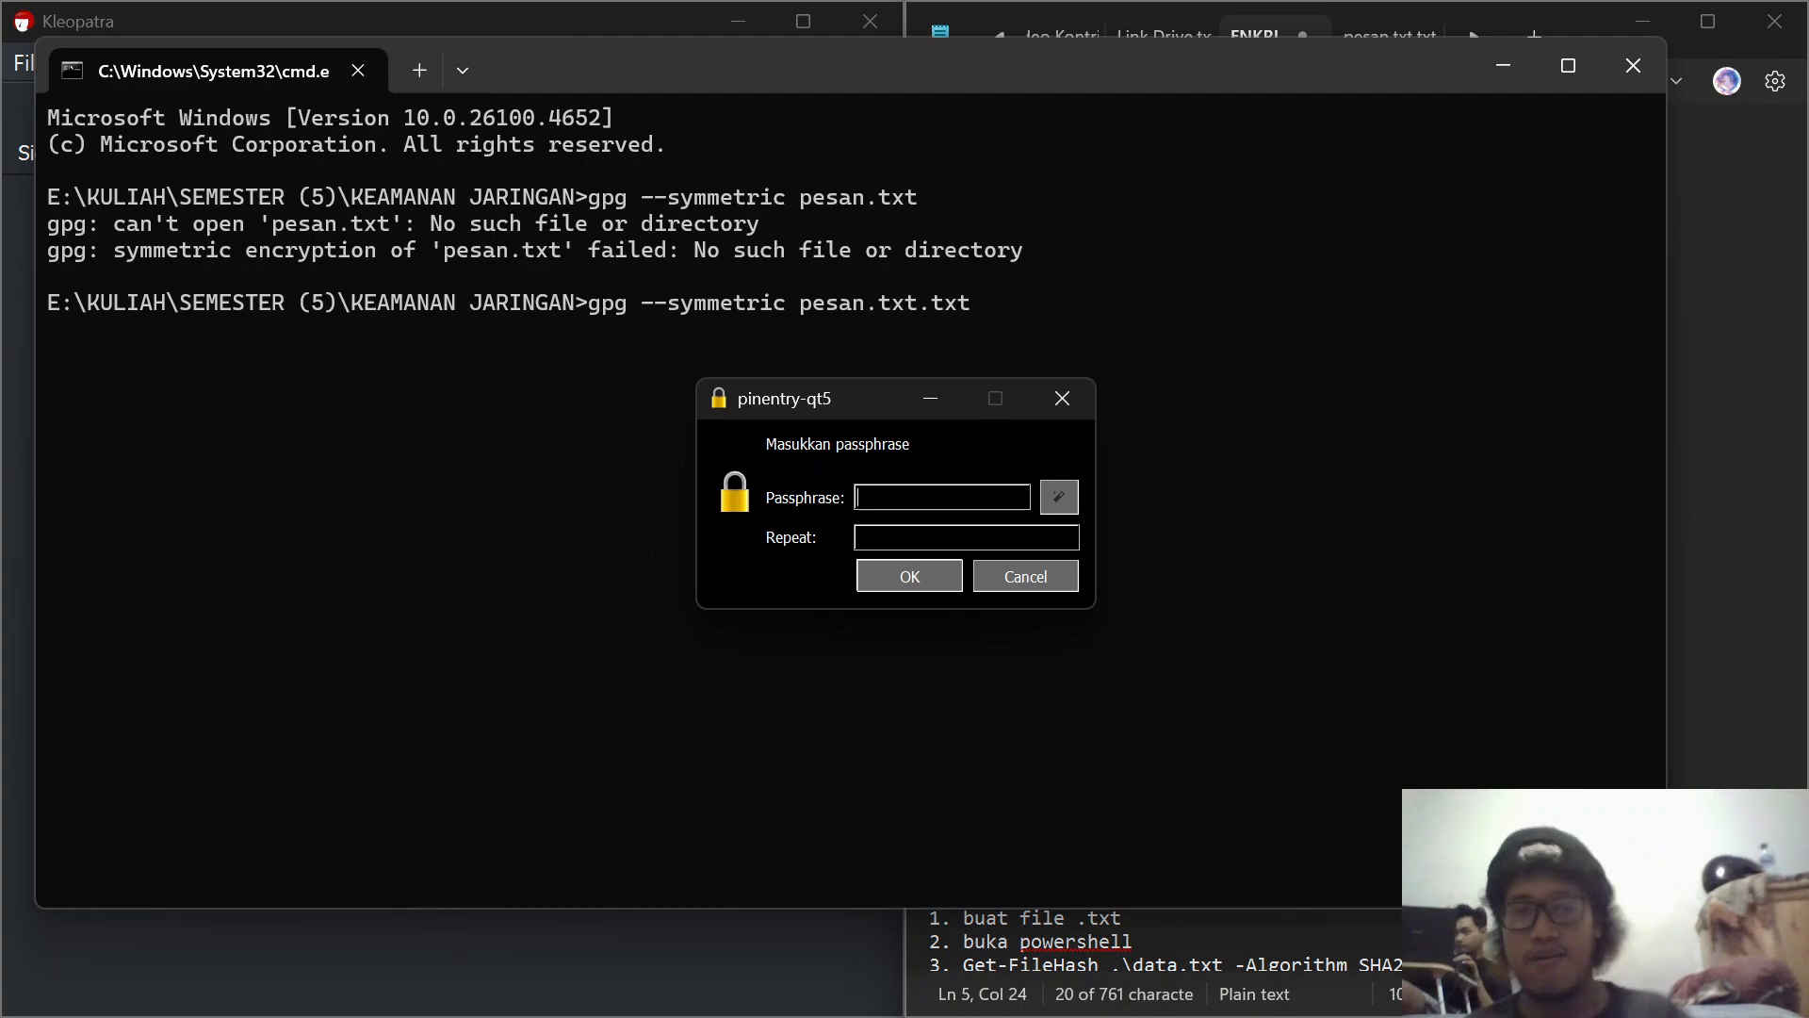
text(•••••••)
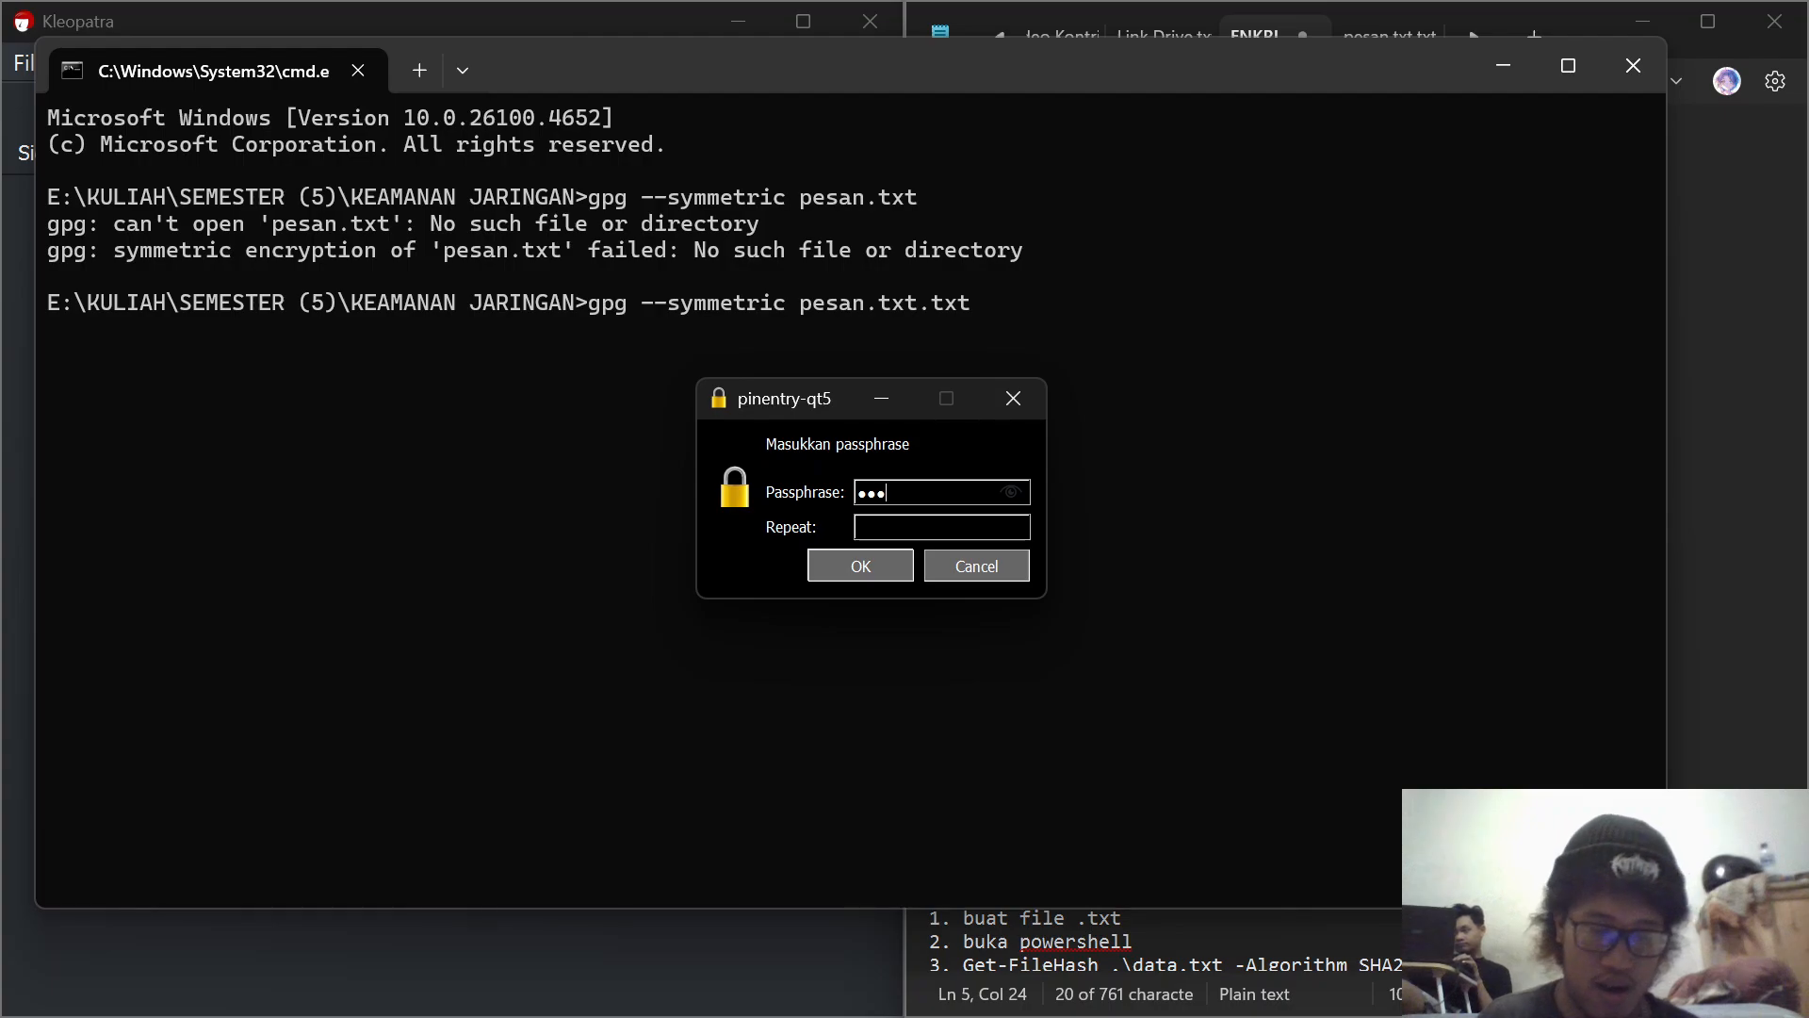
text(•••)
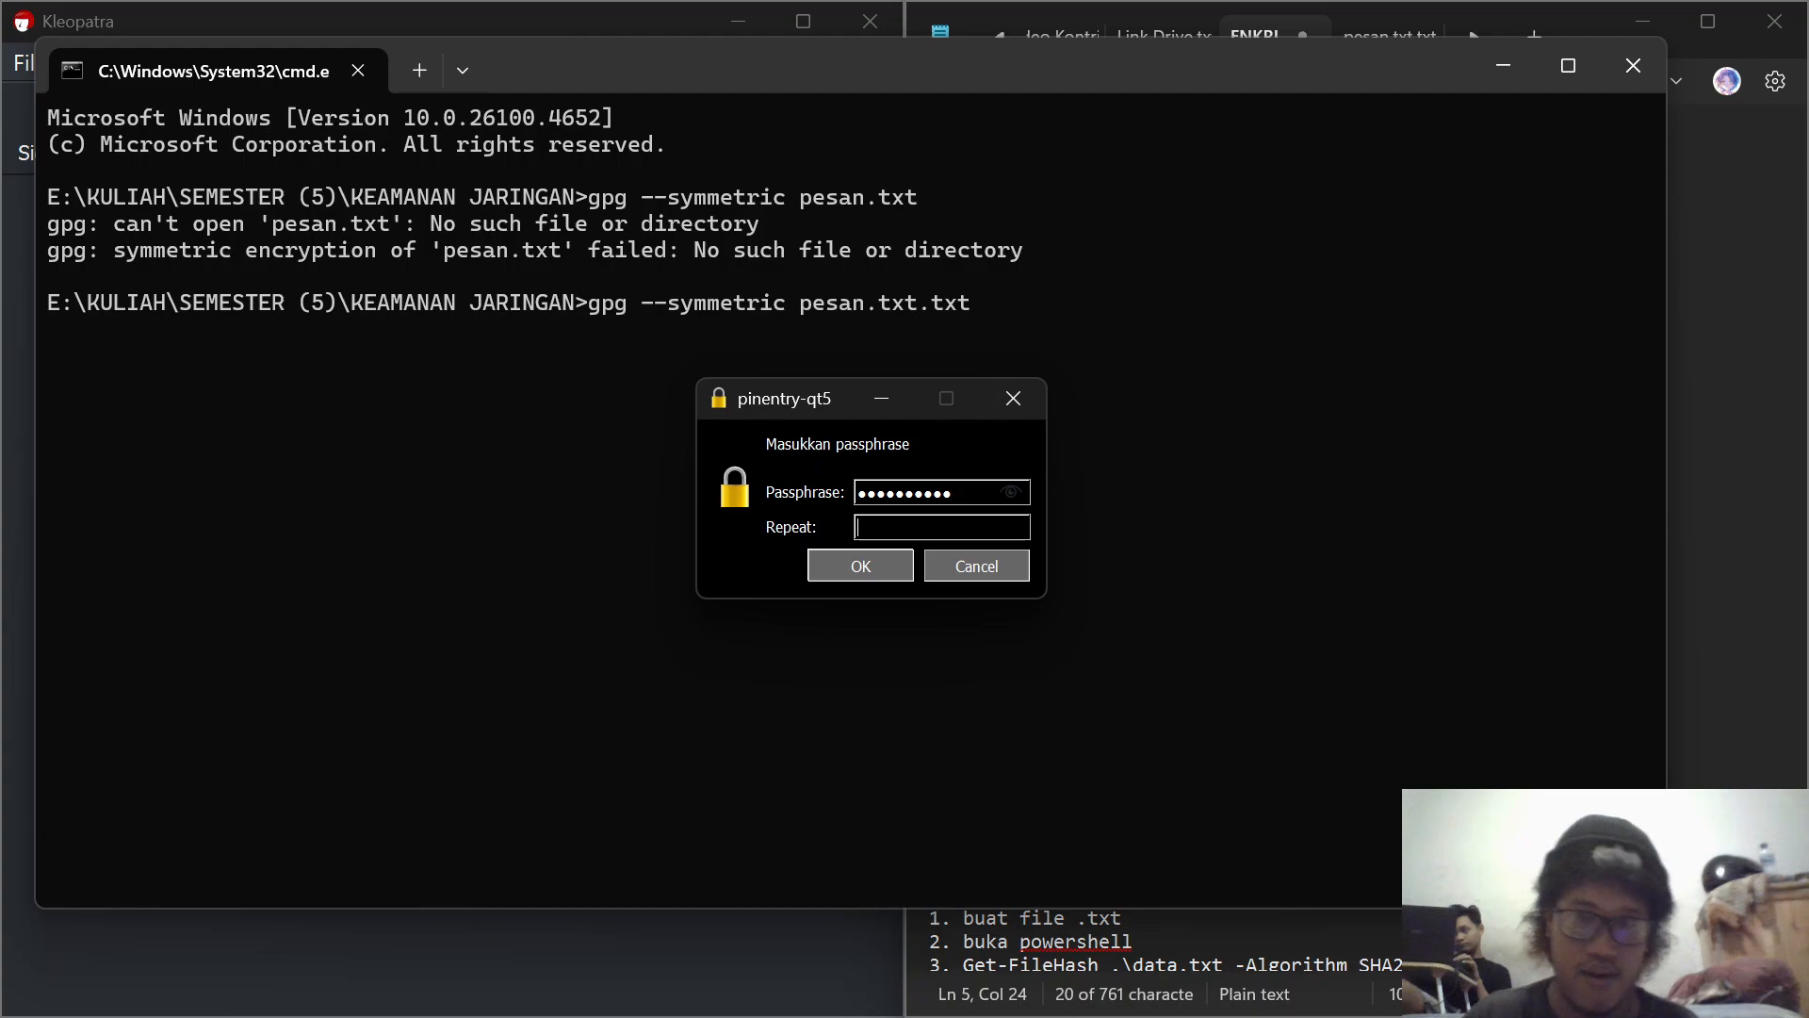
text(•••••••)
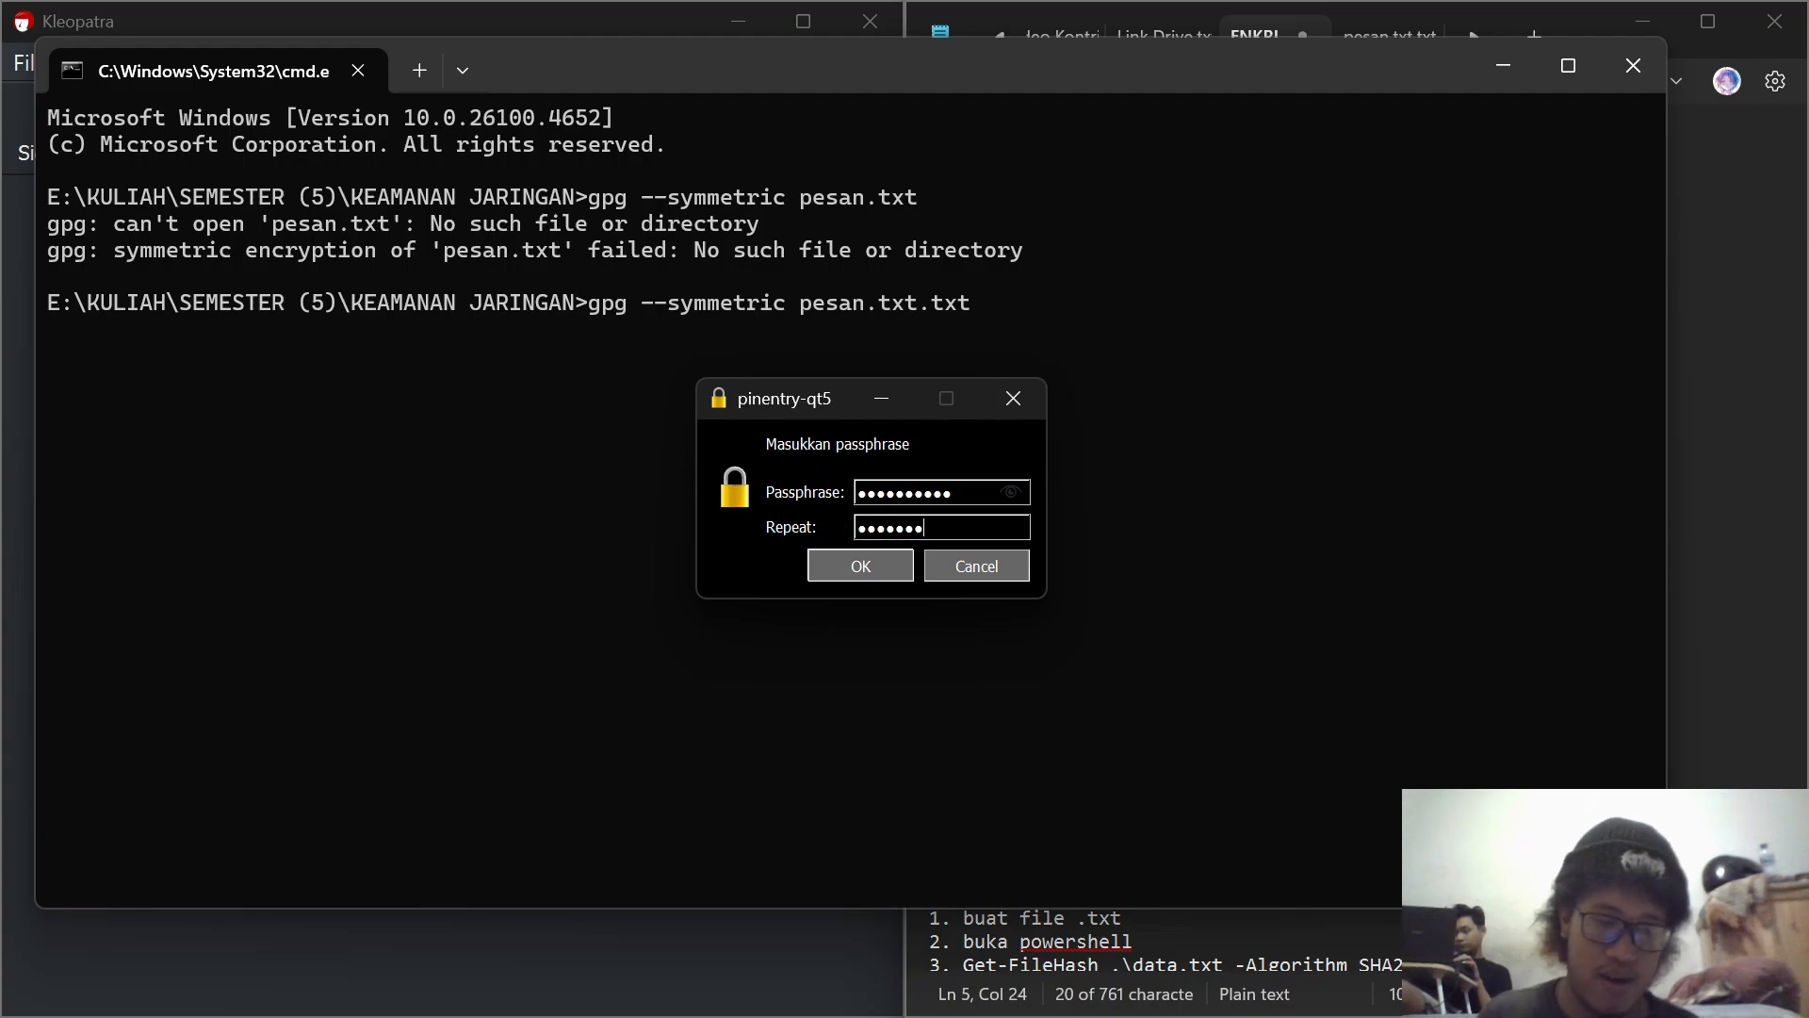
text(•••)
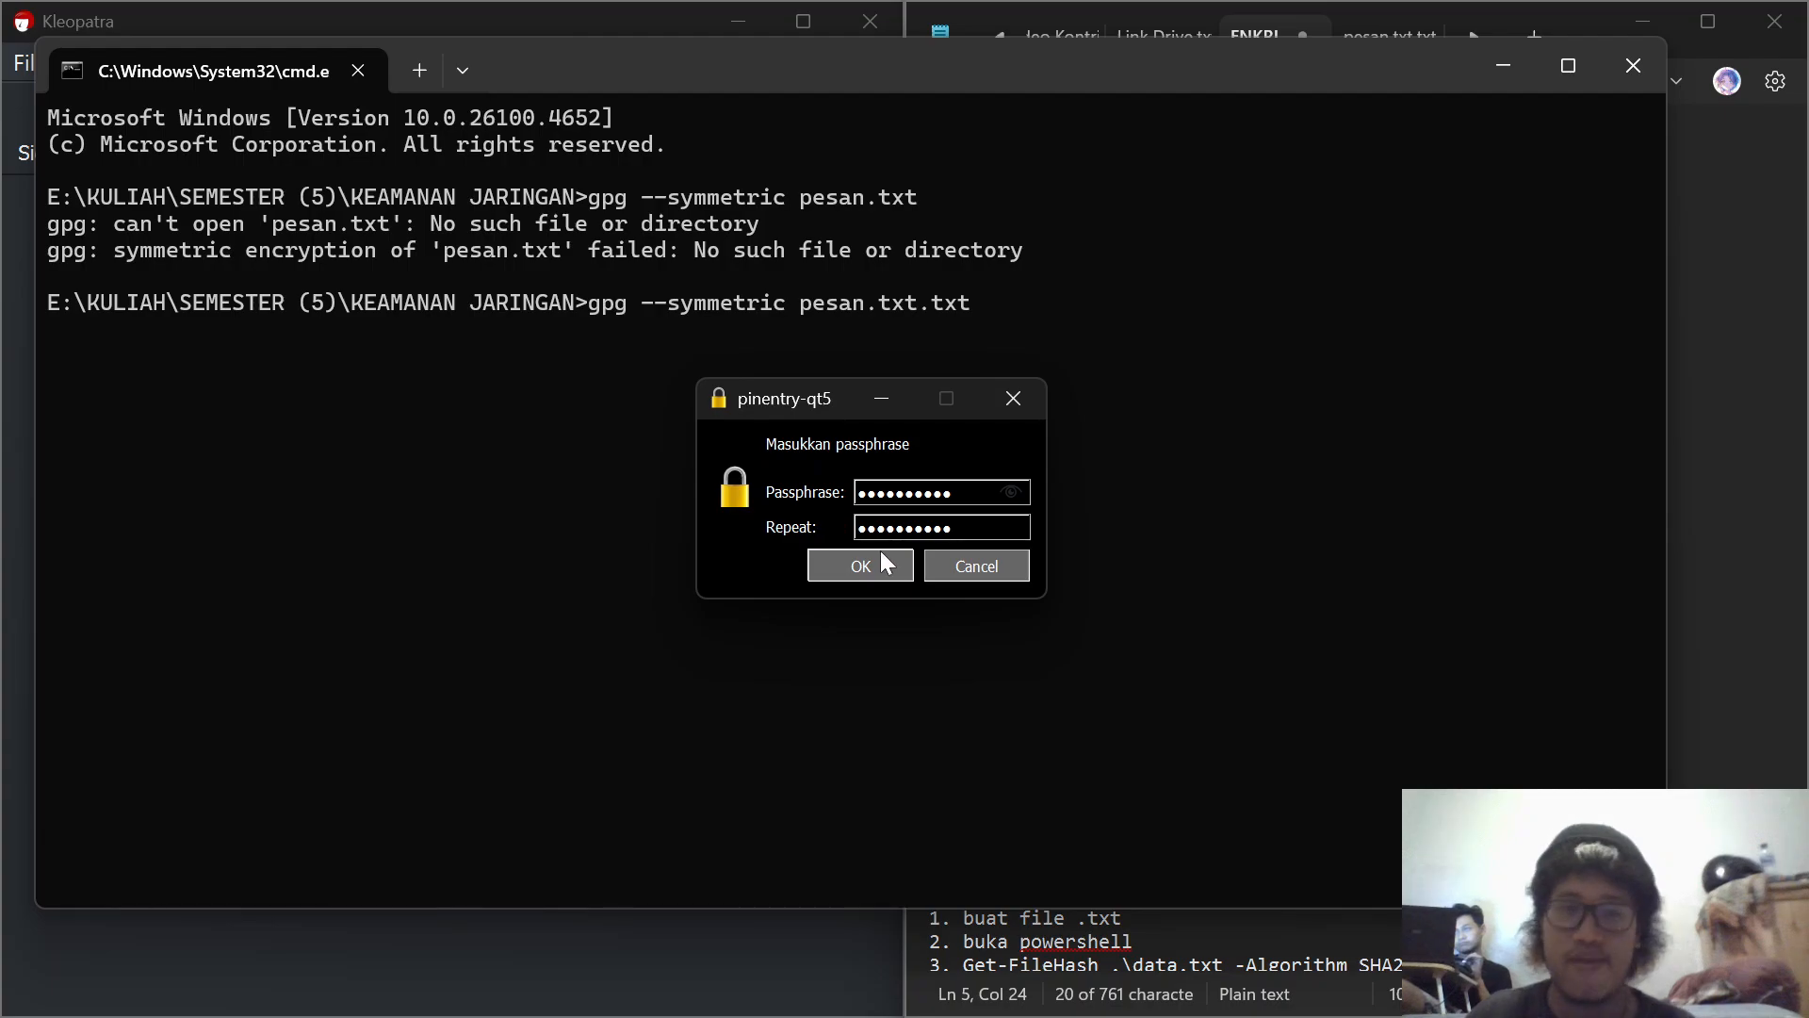
click(888, 560)
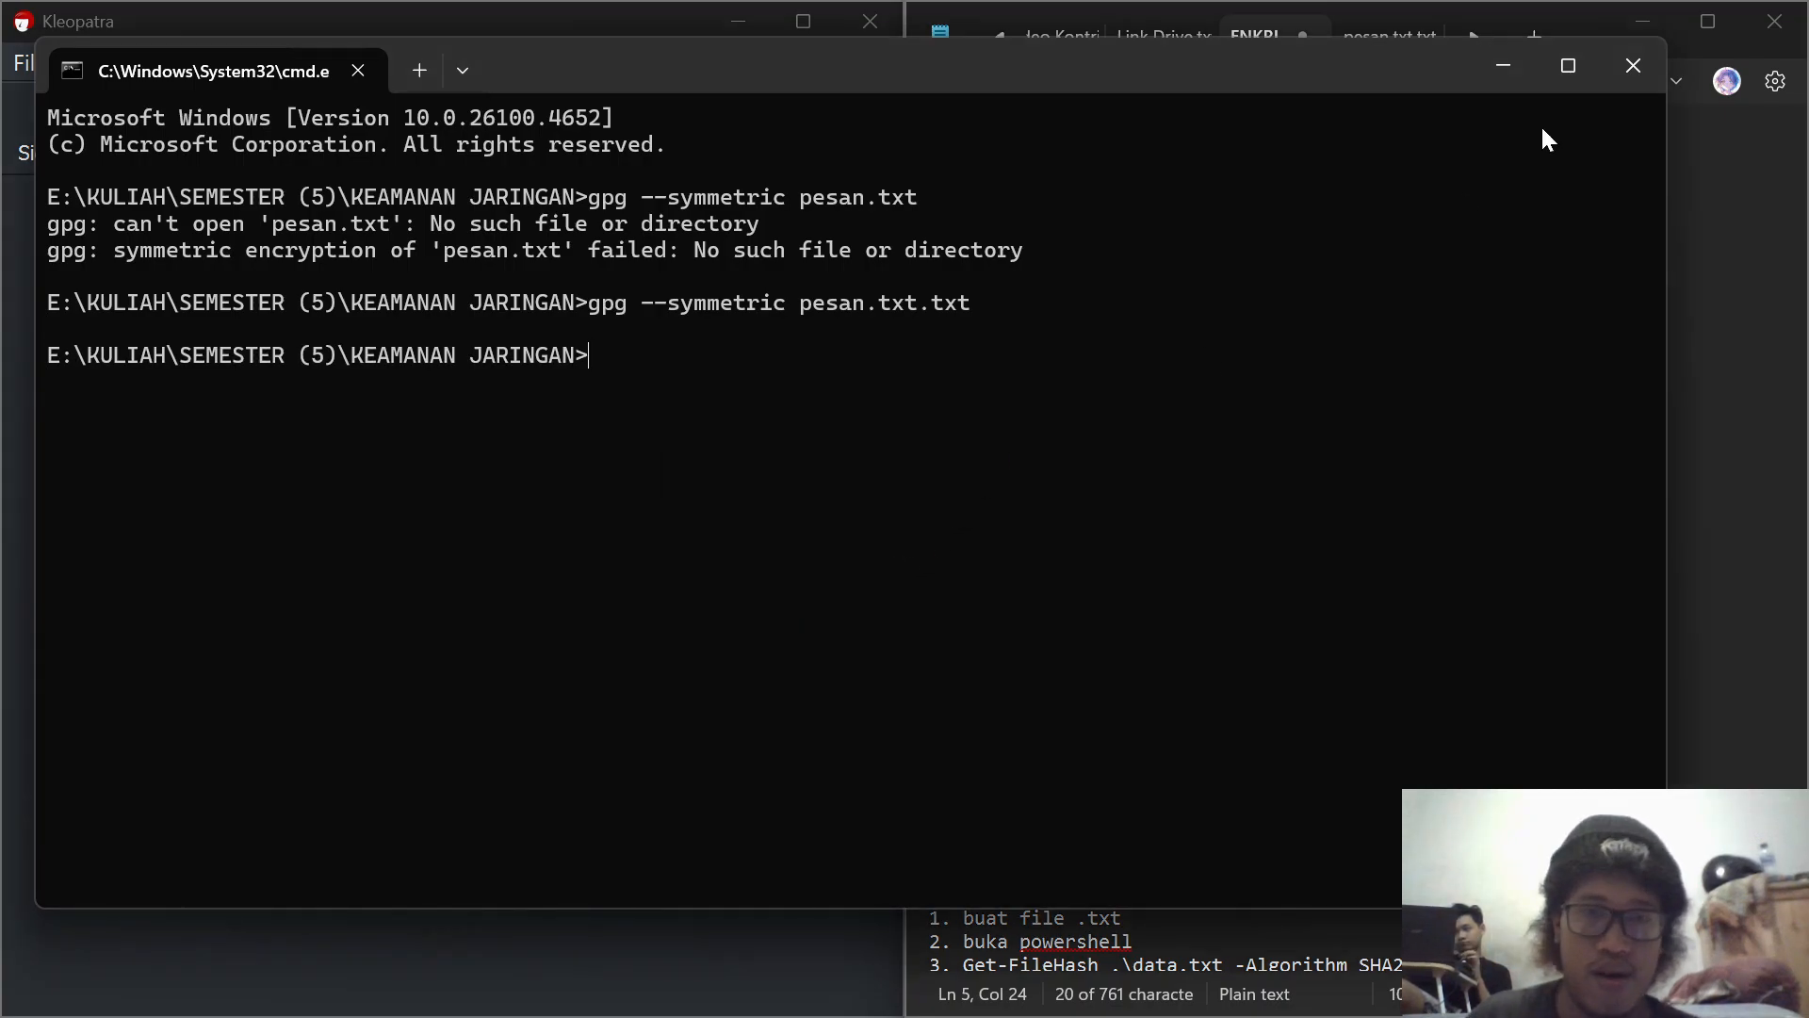
Step: Minimize the Command Prompt, open the encrypted pesan.txt.txt from File Explorer in Kleopatra, and close the decryption results without saving
click(1503, 69)
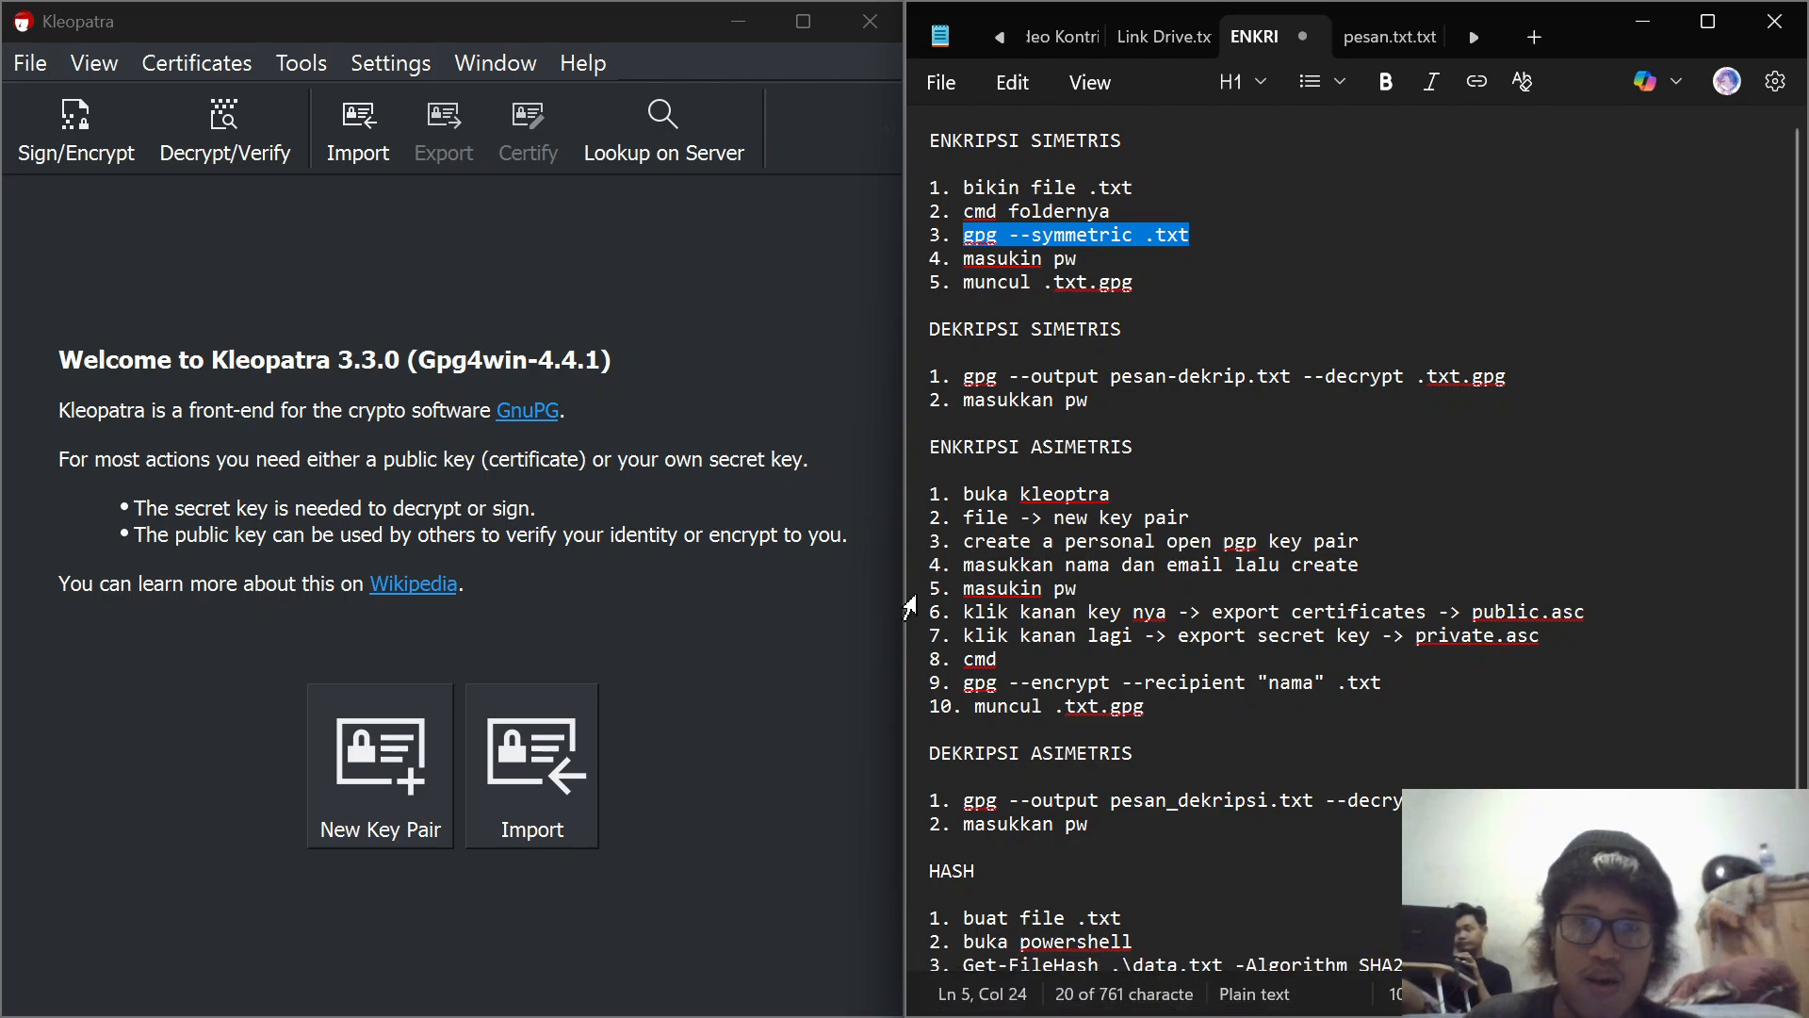
click(829, 989)
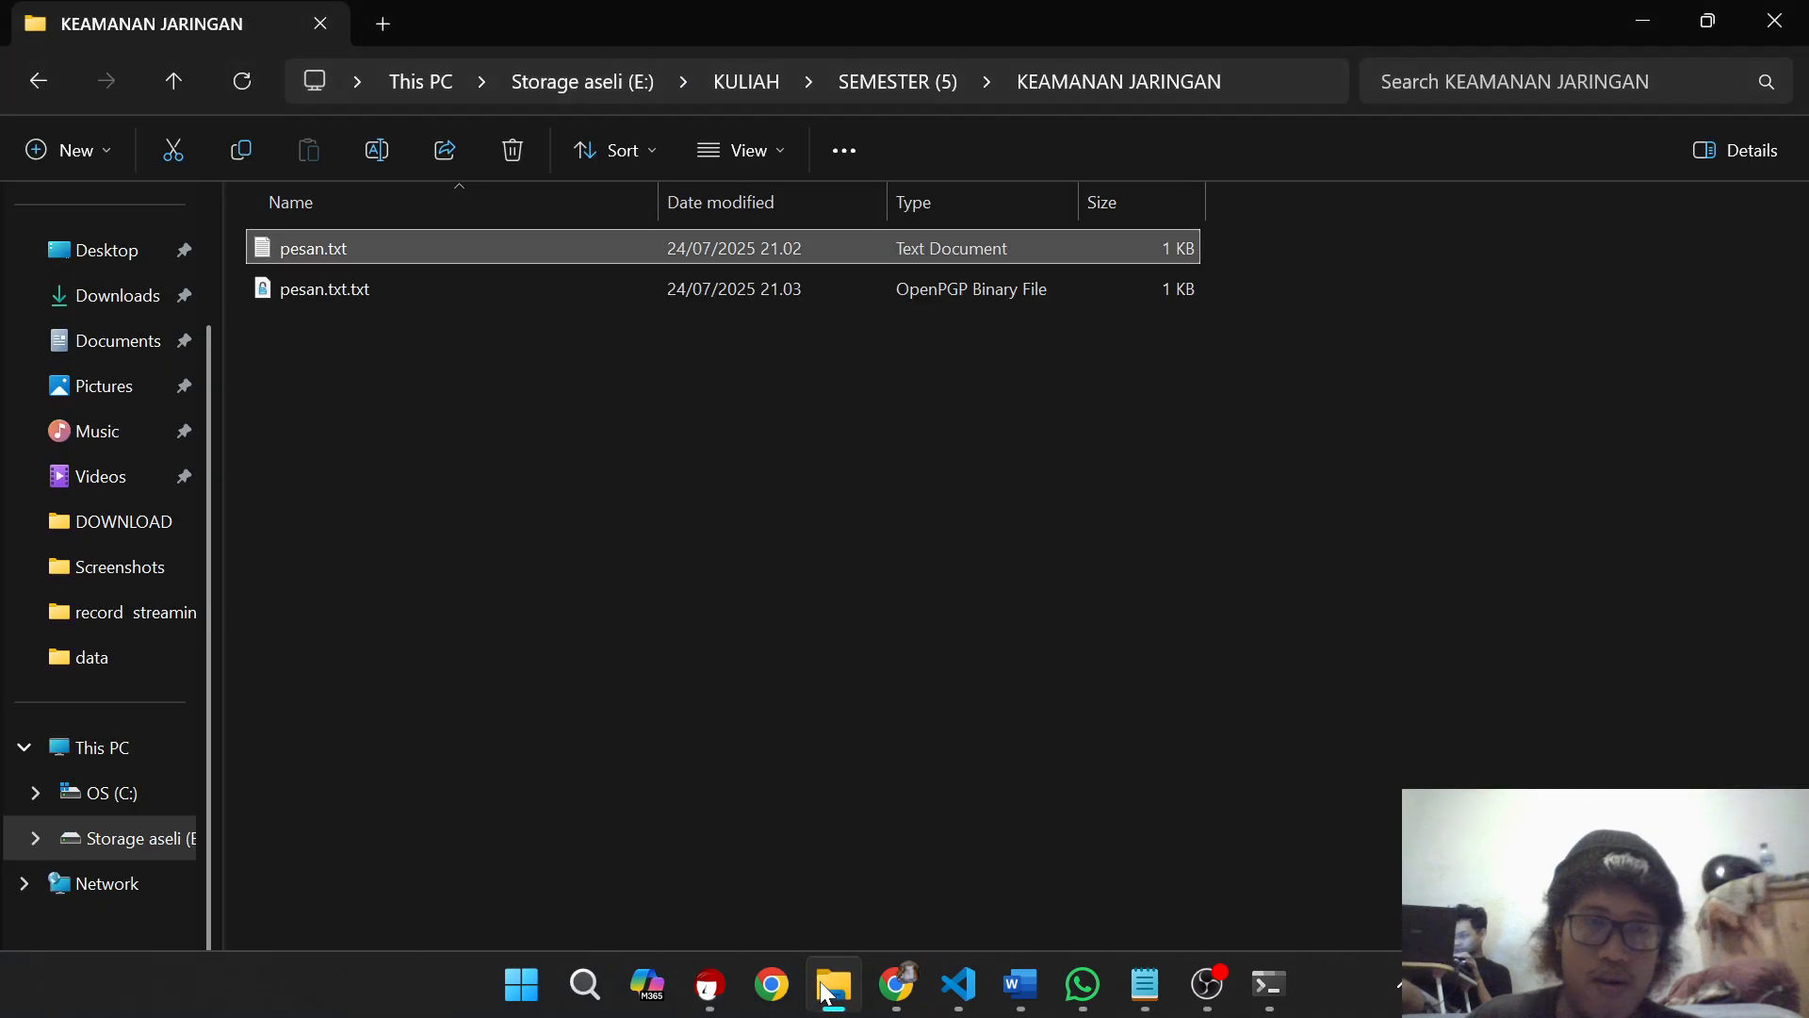
click(727, 291)
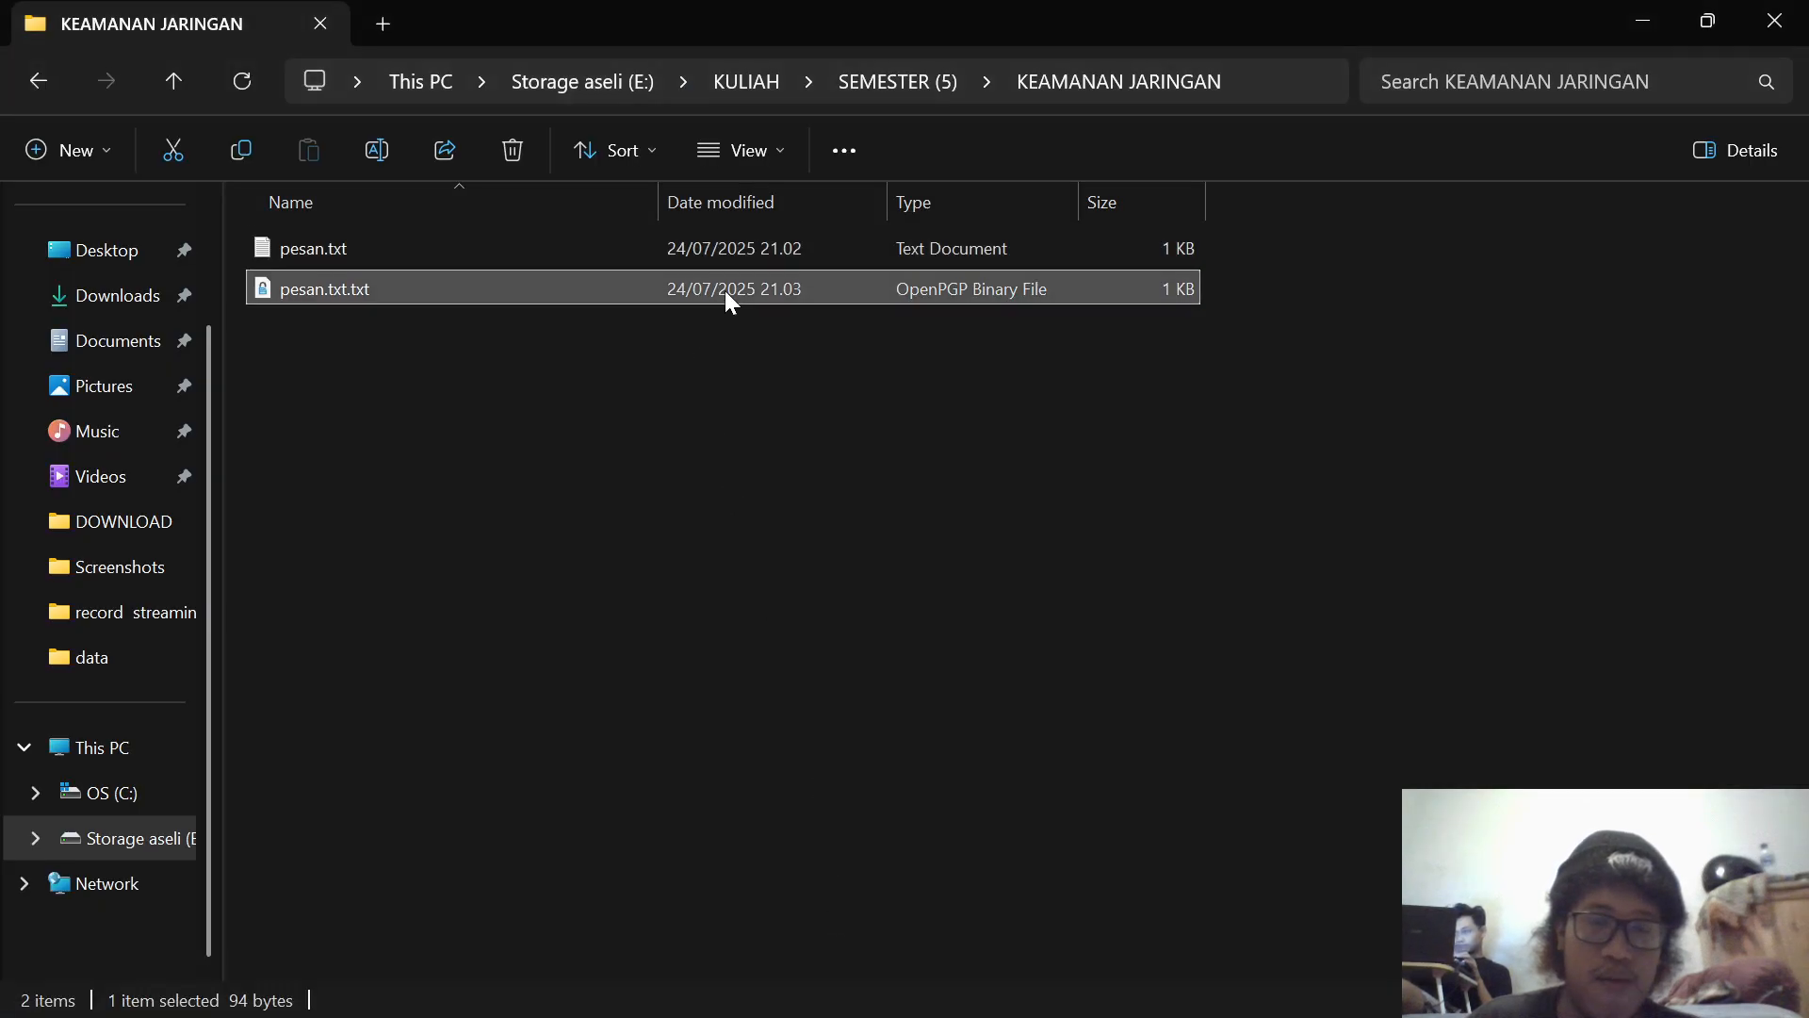
double_click(767, 277)
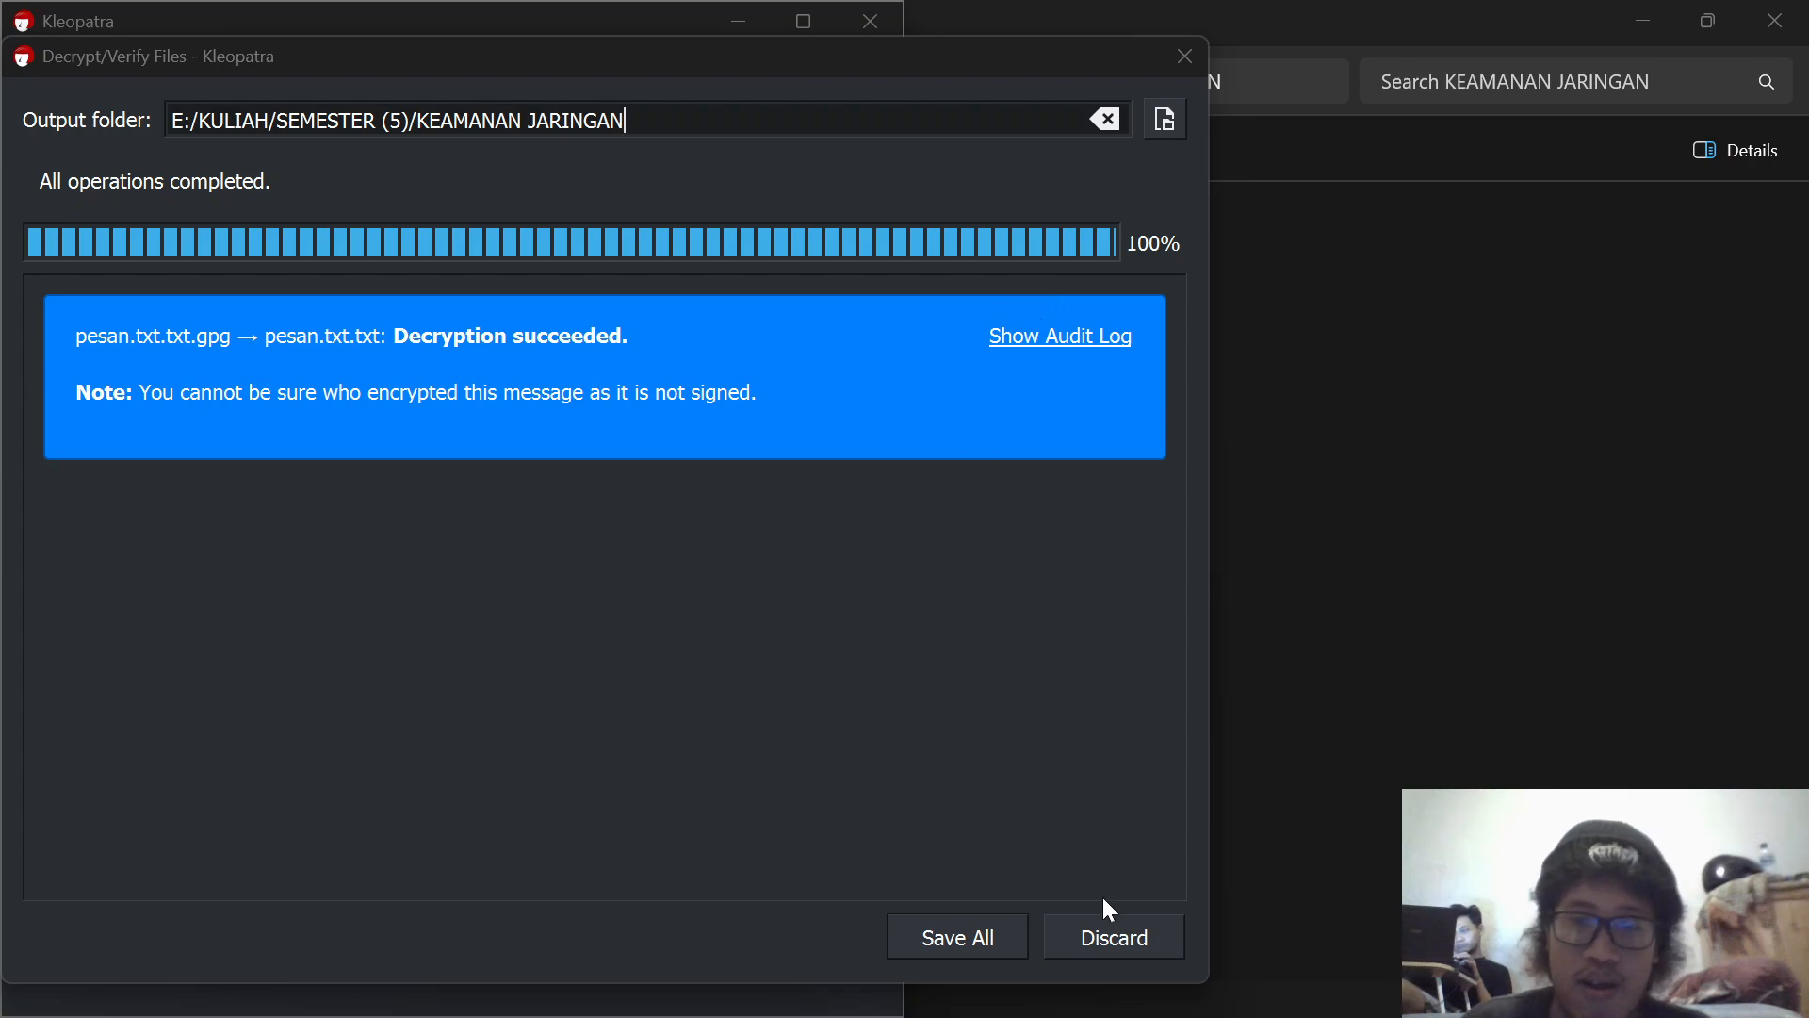
click(1185, 58)
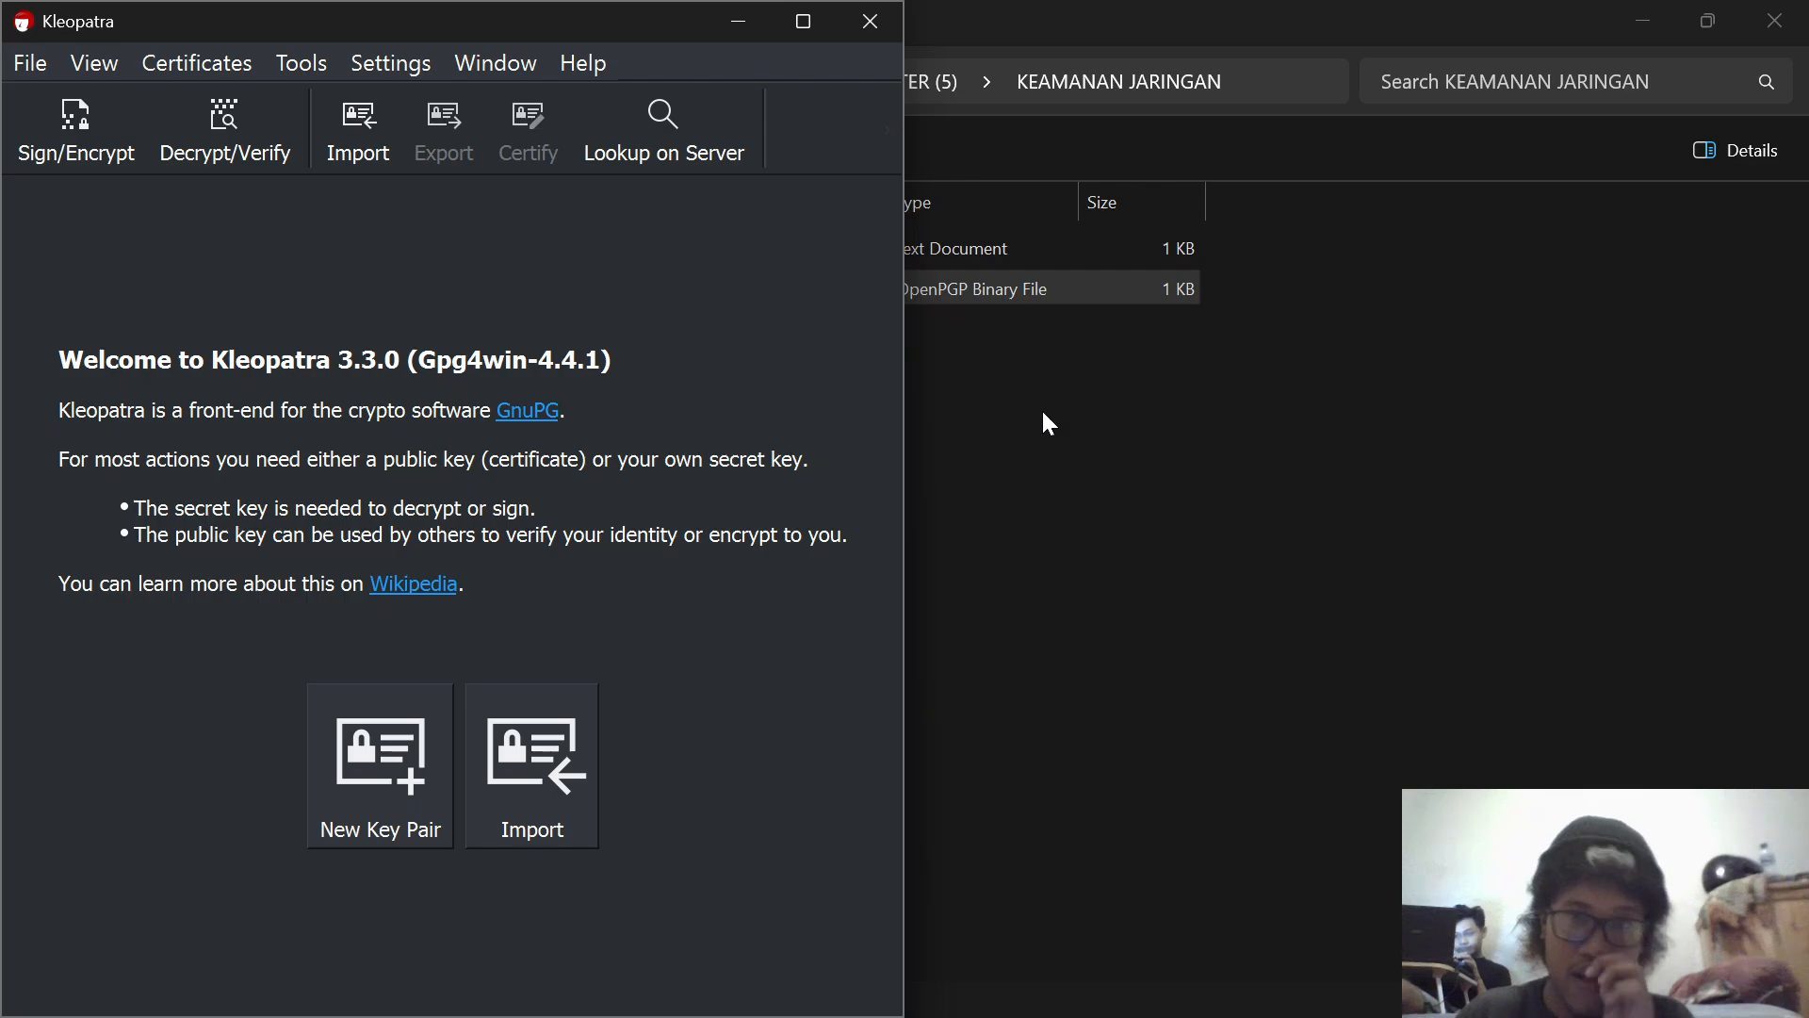
Step: Copy the command "gpg --output pesan-dekrip.txt --decrypt .txt.gpg" from the DEKRIPSI SIMETRIS notes into the Command Prompt
mouse_move(1145, 1003)
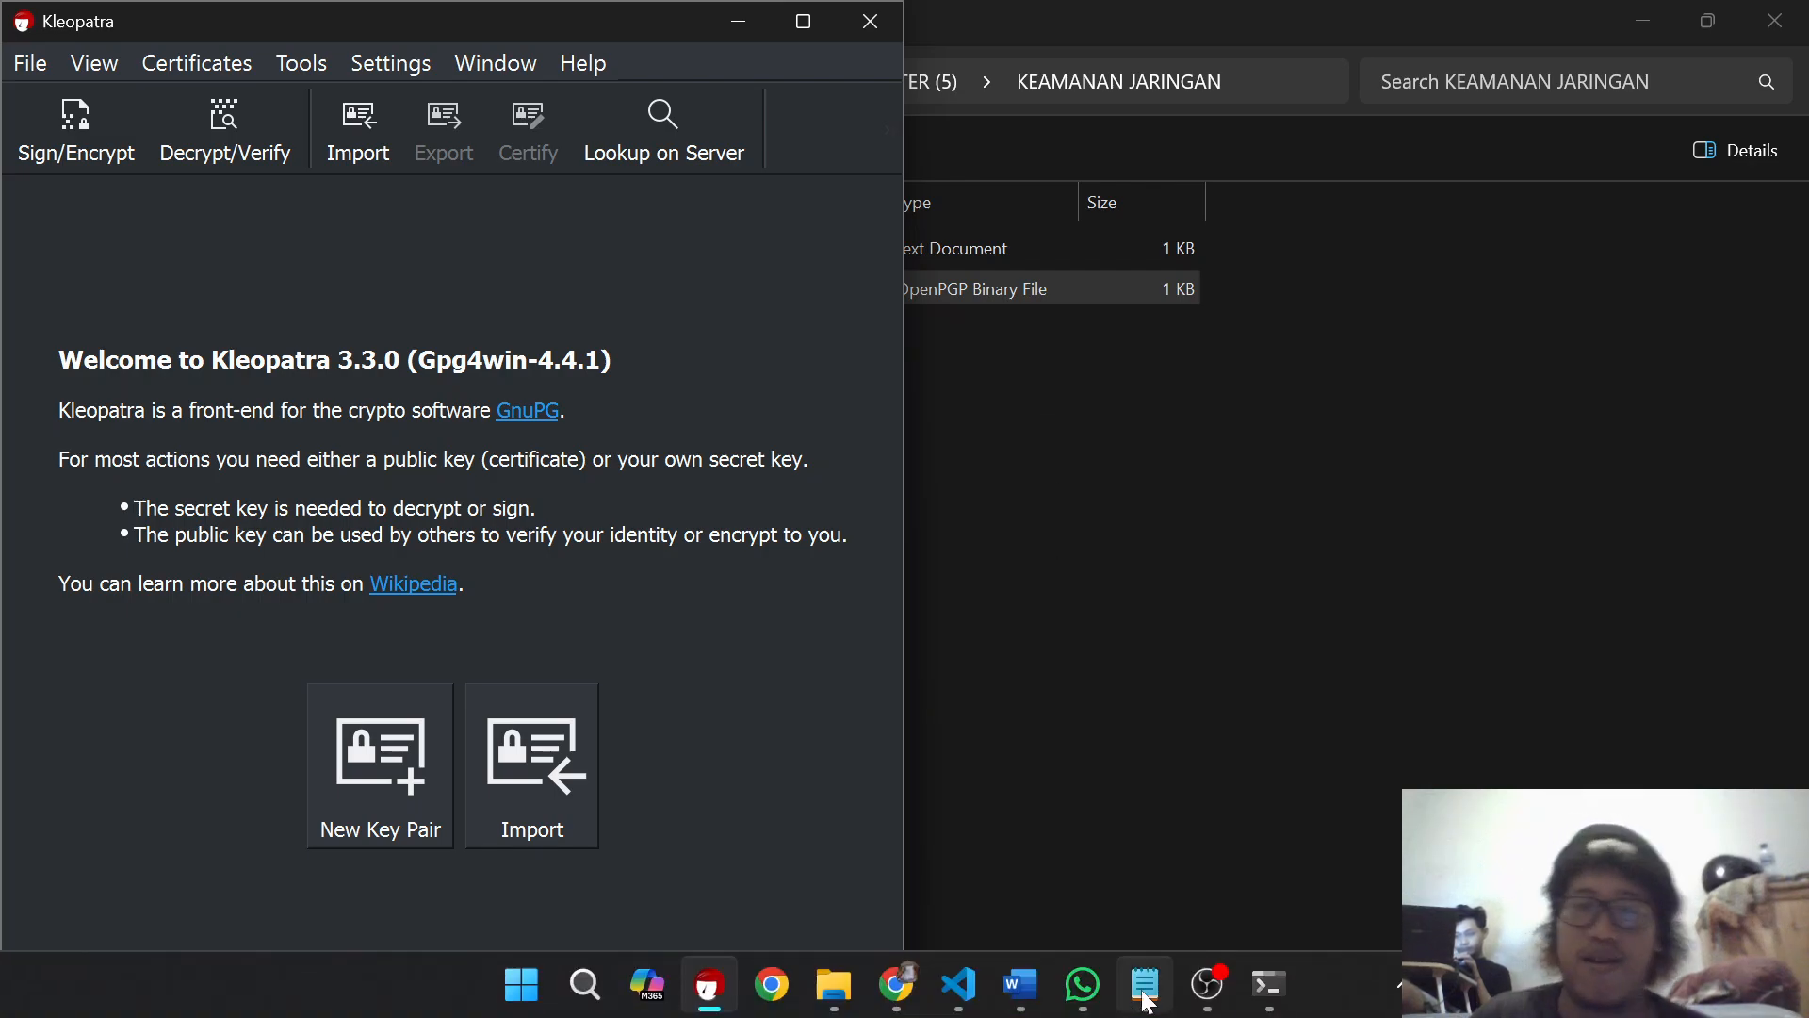
click(1274, 980)
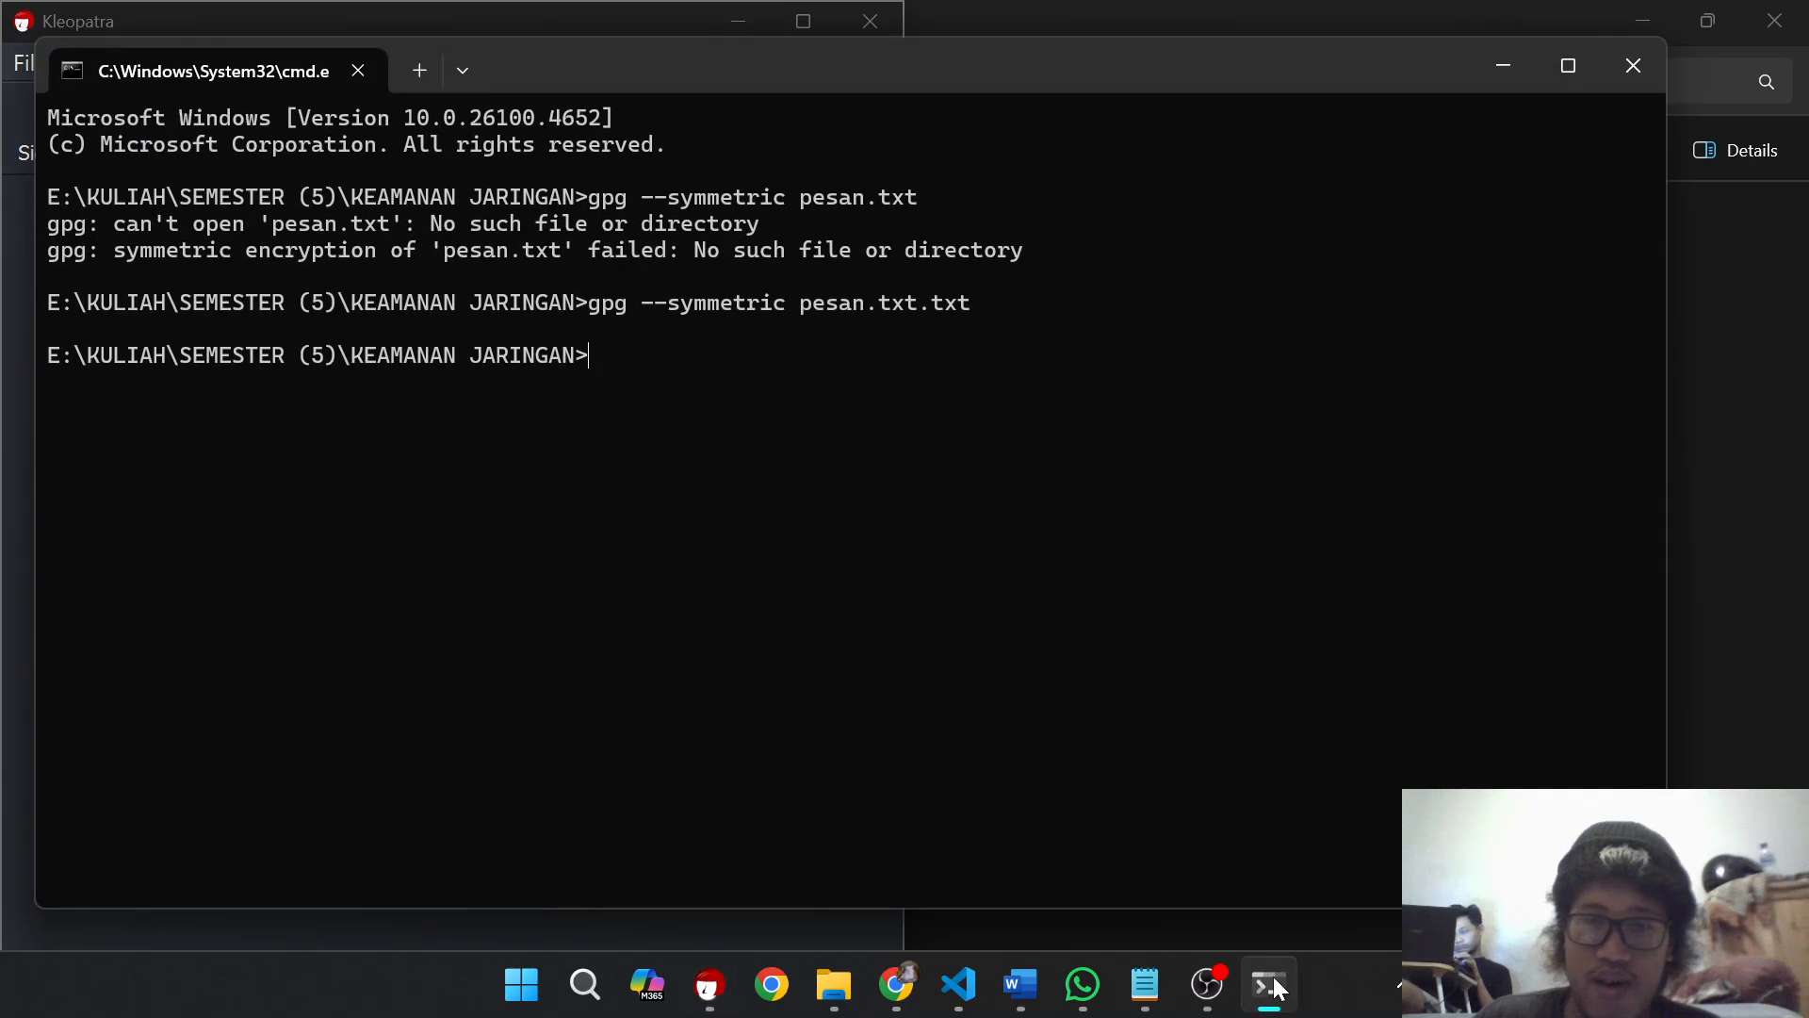
click(1165, 1001)
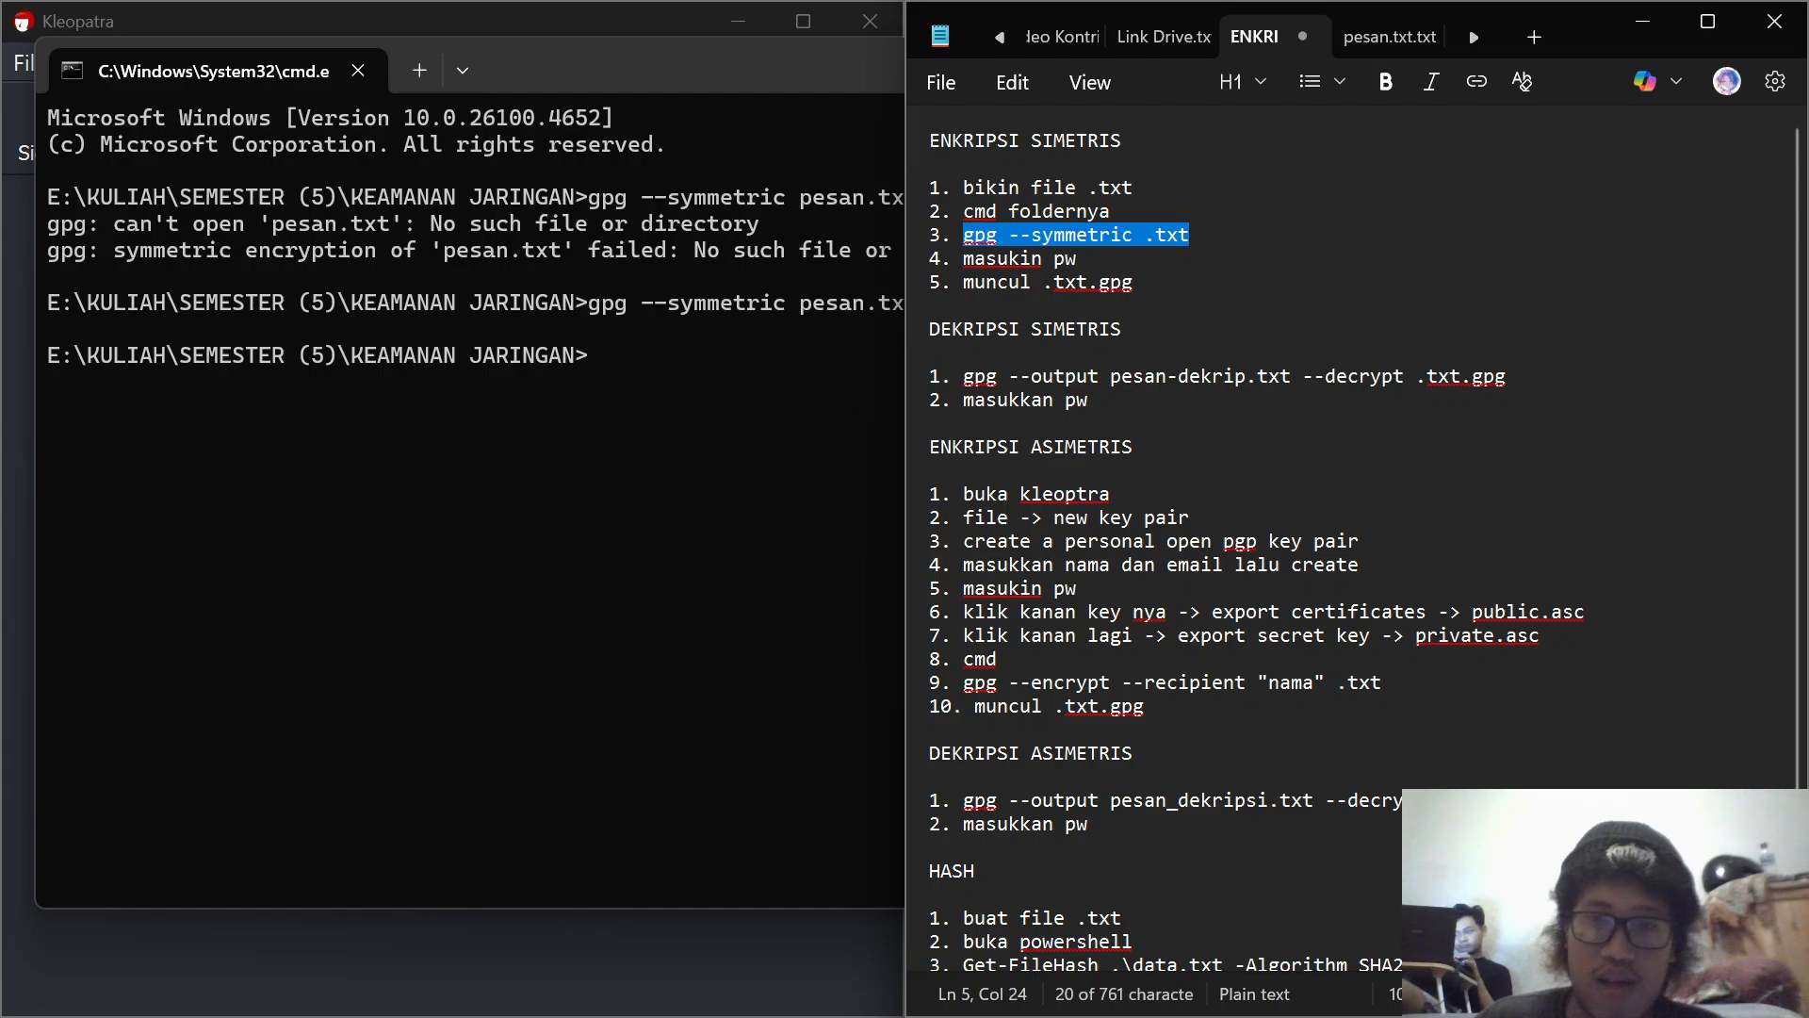
drag(1510, 381, 963, 378)
key(ctrl+c)
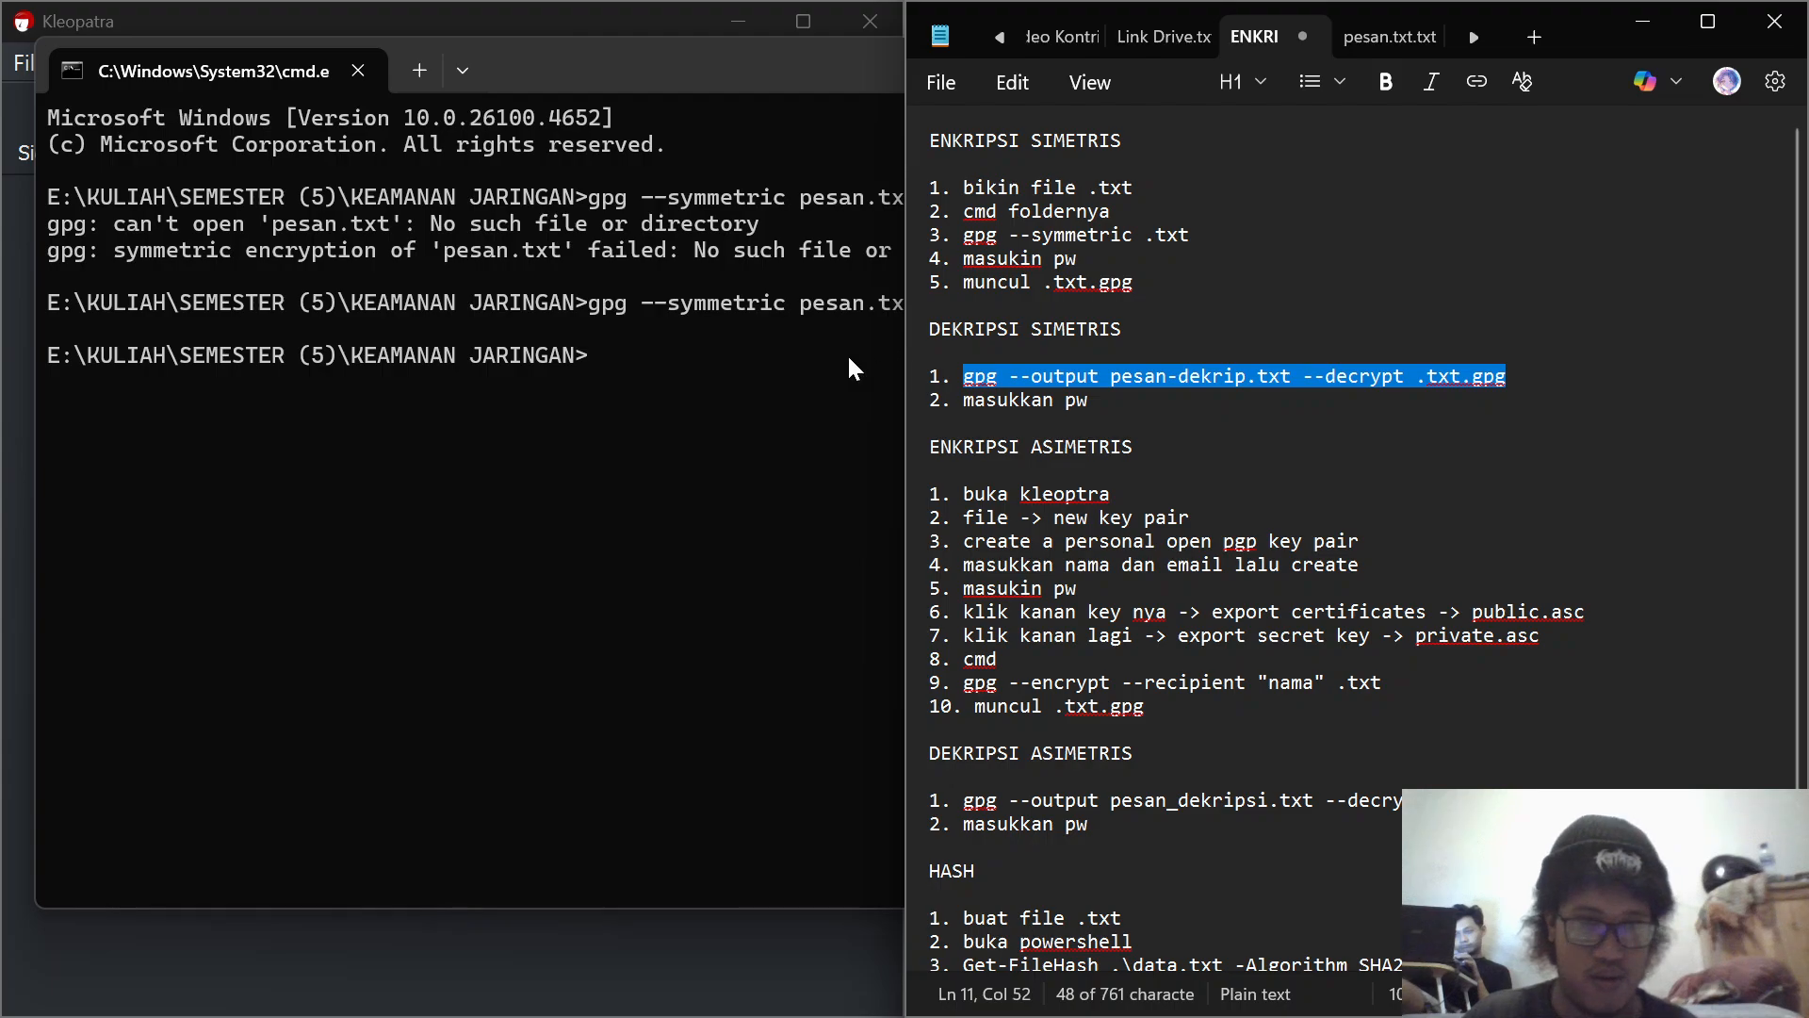
click(687, 361)
key(ctrl+v)
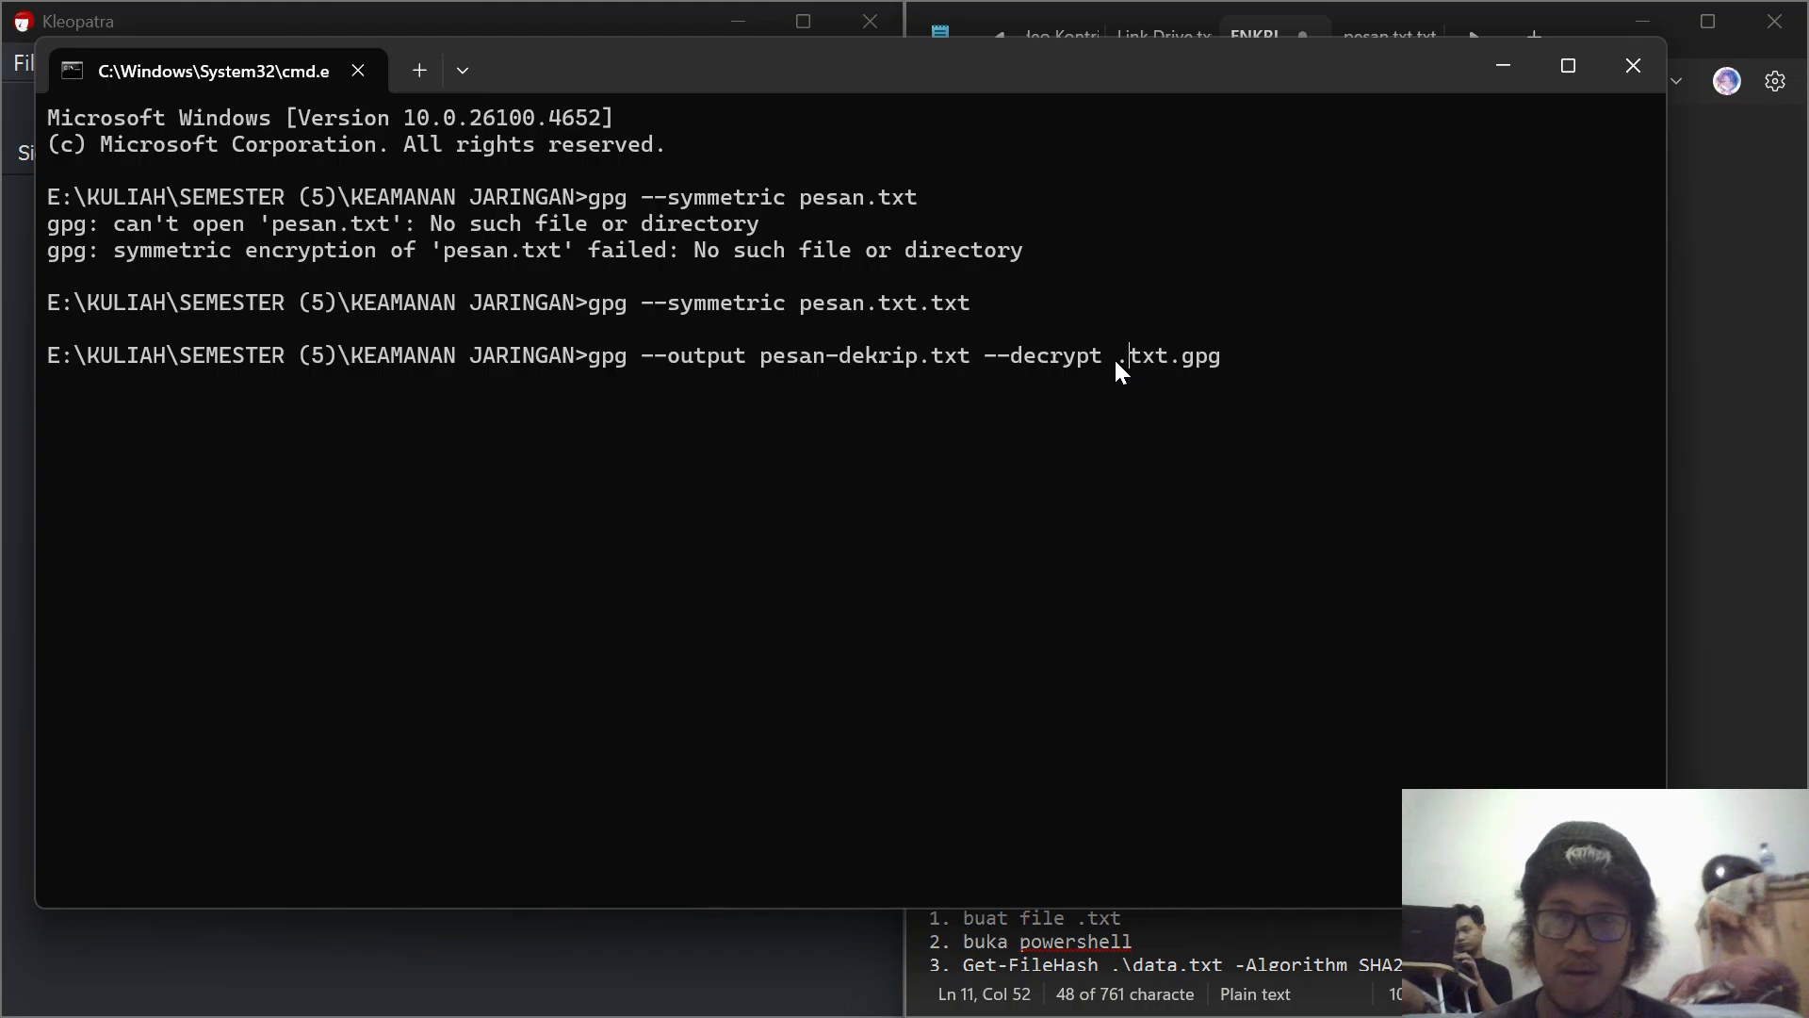
Step: Complete the command as "gpg --output pesan-dekrip.txt --decrypt pesan.txt.txt.gpg", run it and minimize the Command Prompt
text(pesan)
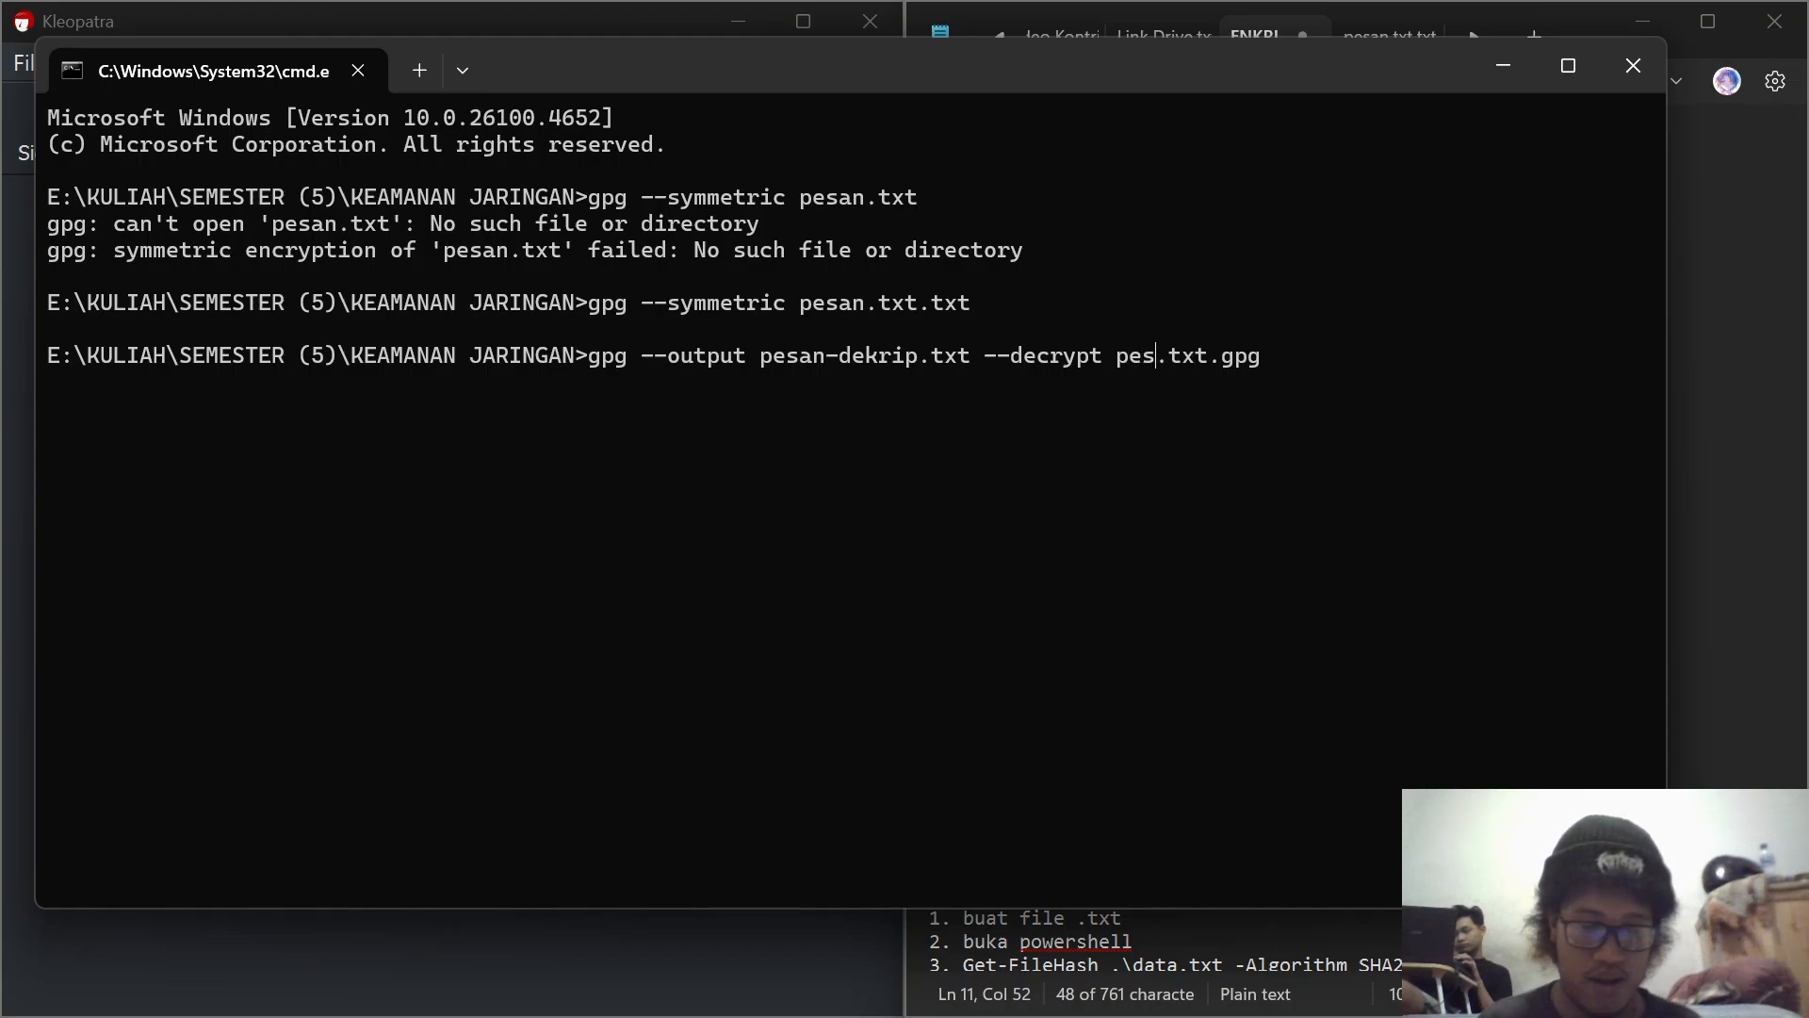
text(.txt)
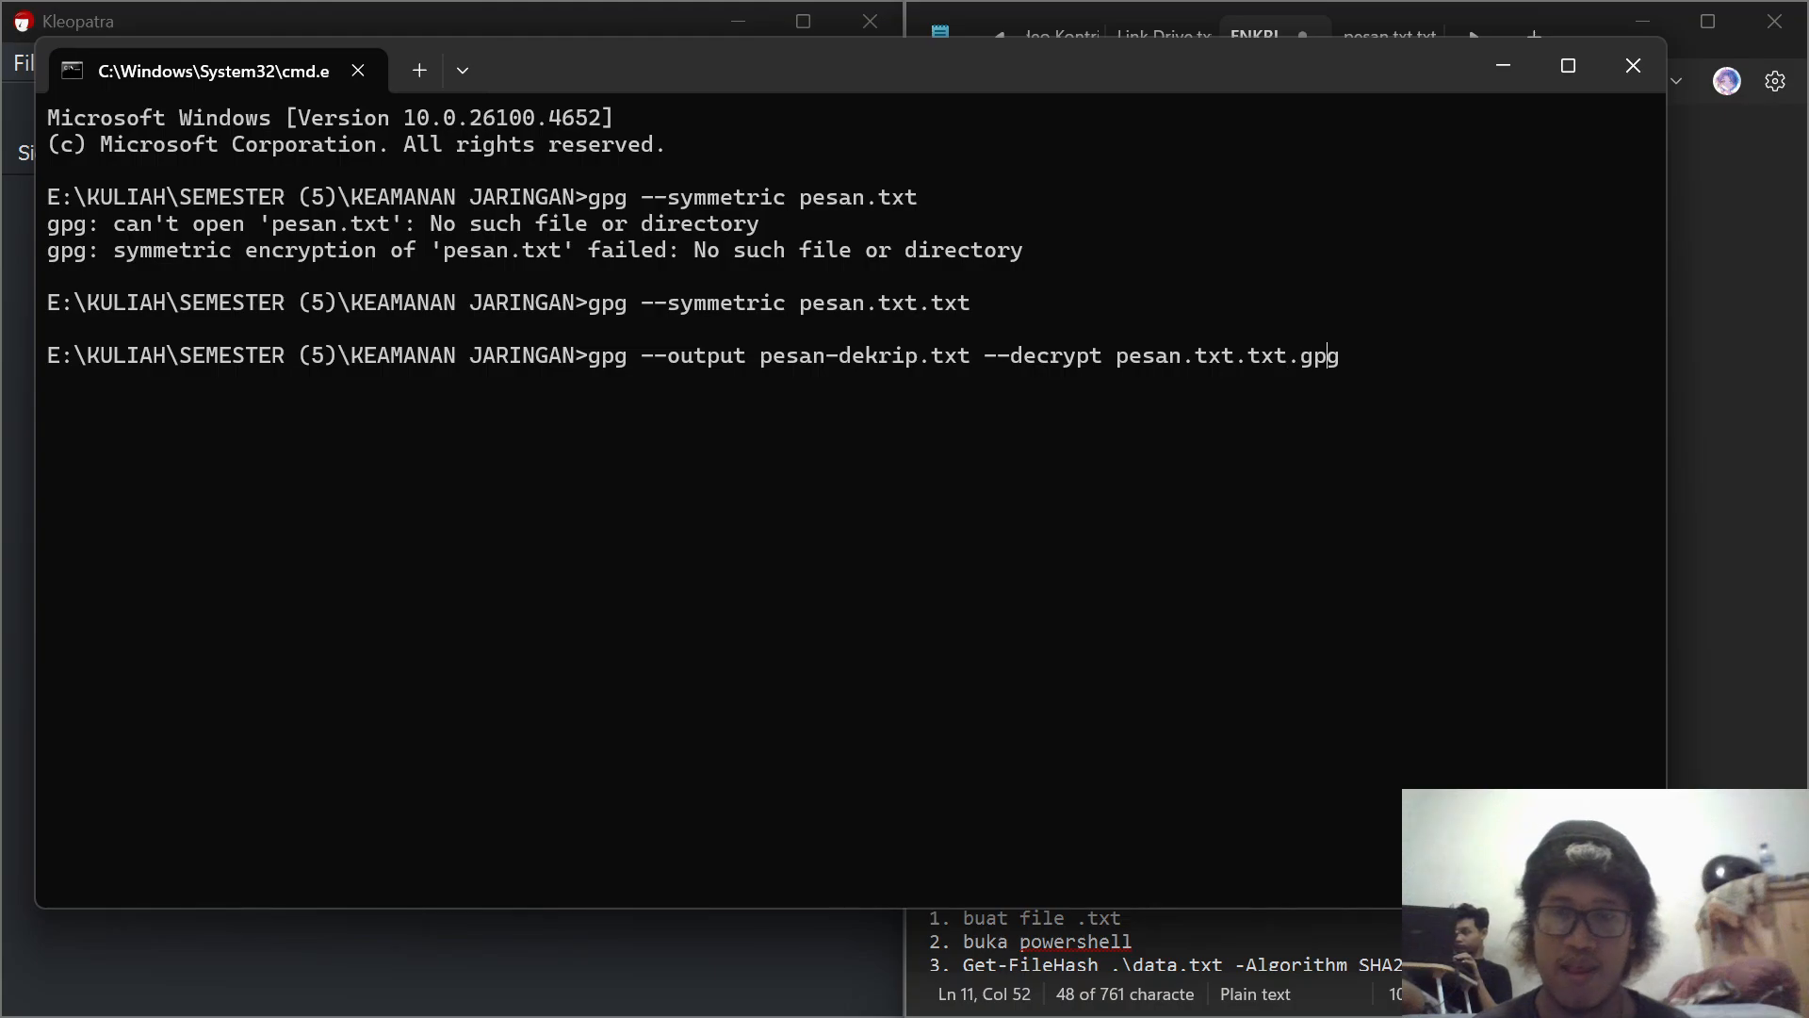
key(Return)
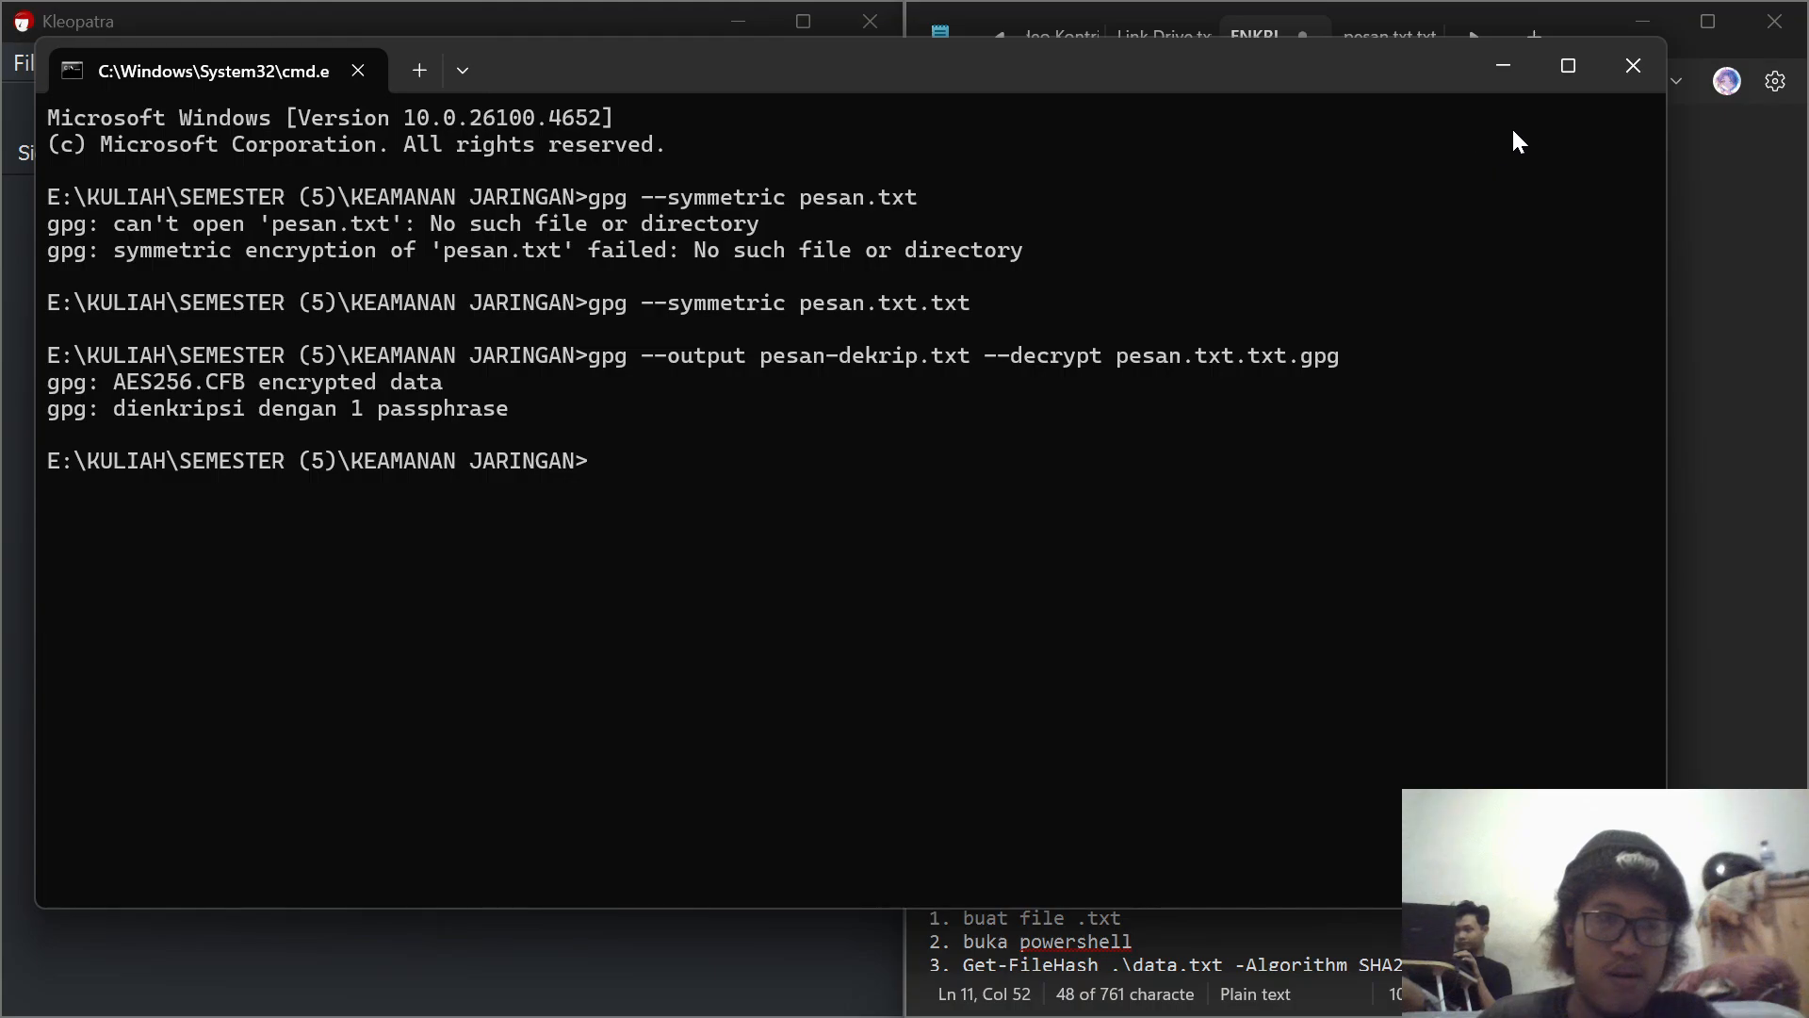
click(1512, 66)
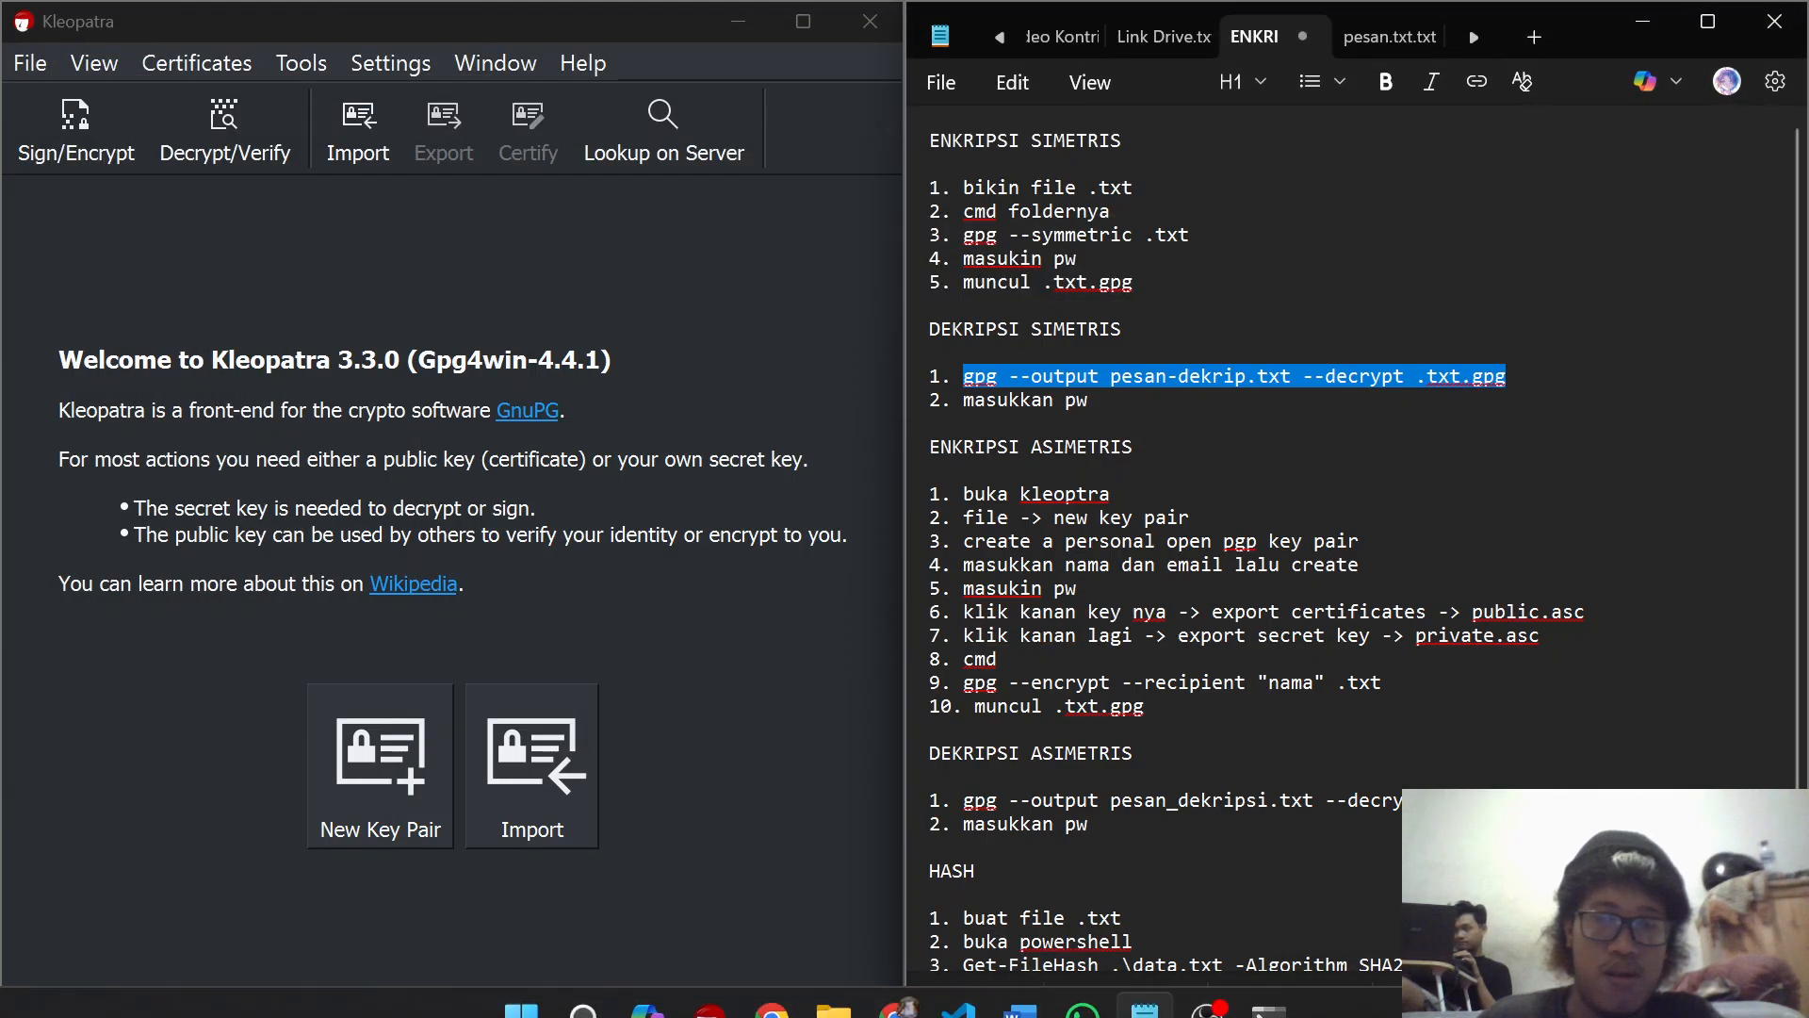
Step: Open the decrypted file pesan-dekrip from the KEAMANAN JARINGAN folder, select all its text to check it, and minimize Notepad
click(835, 985)
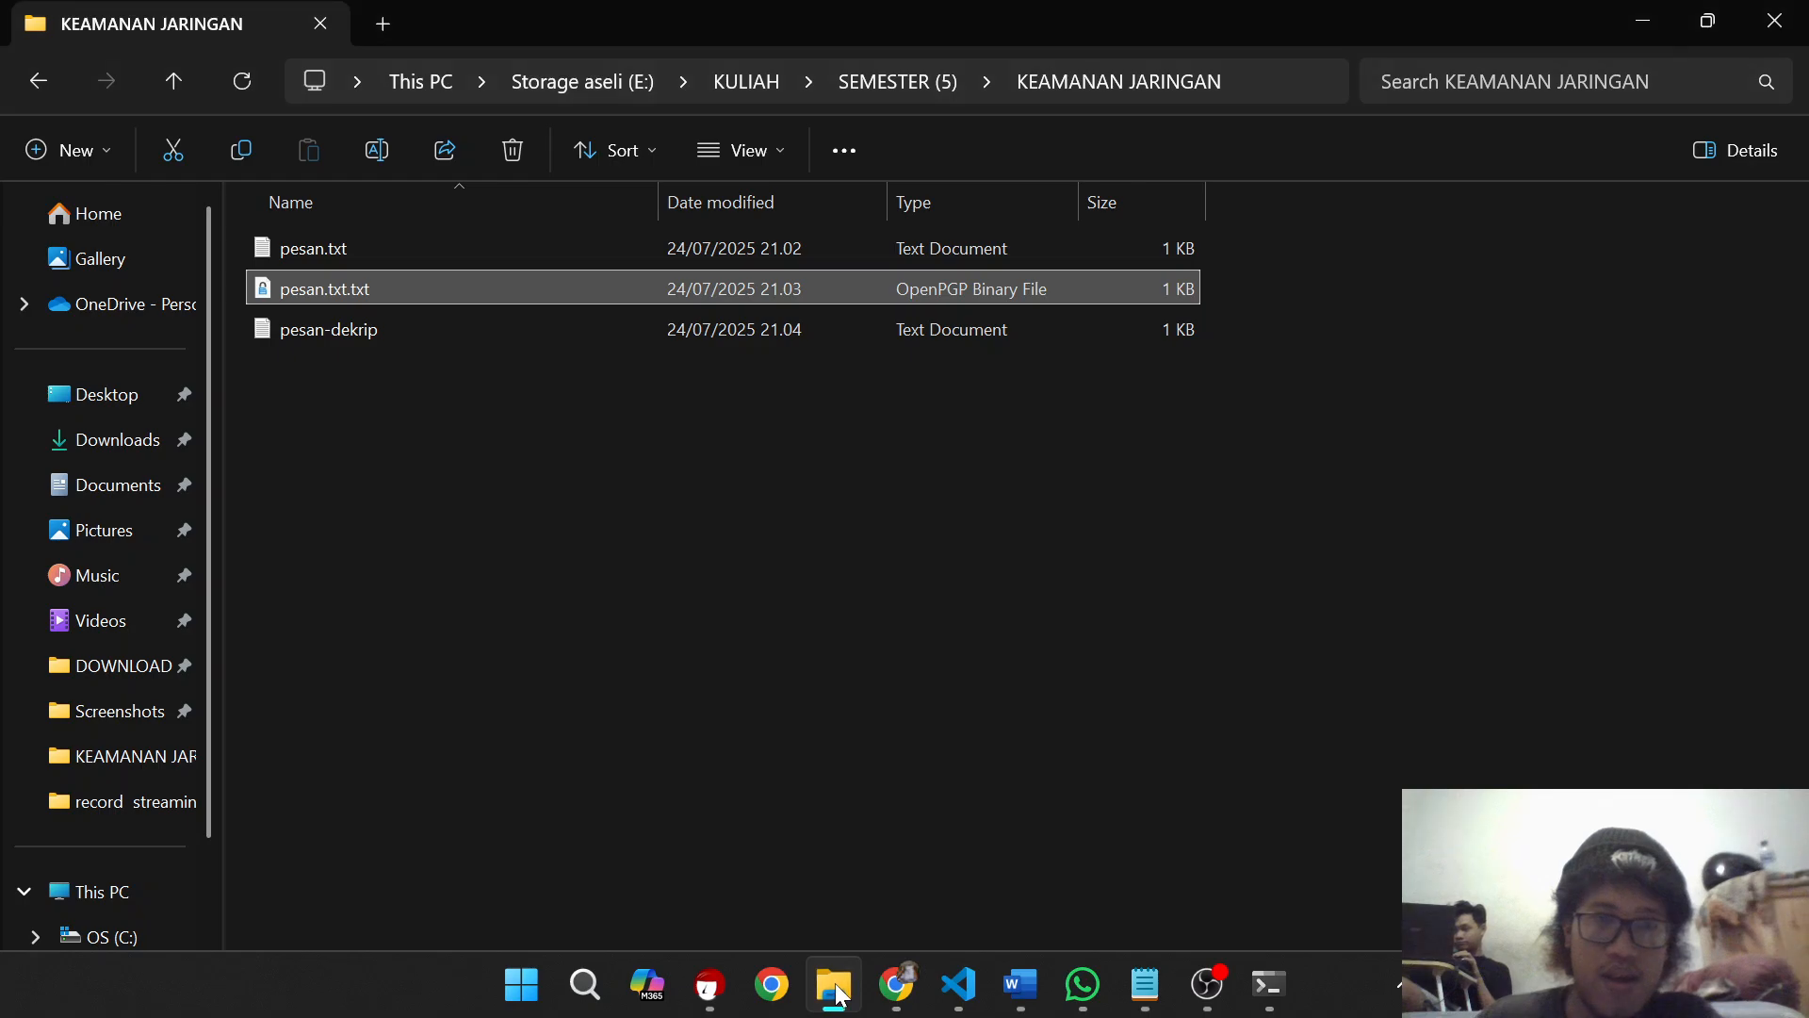
double_click(700, 332)
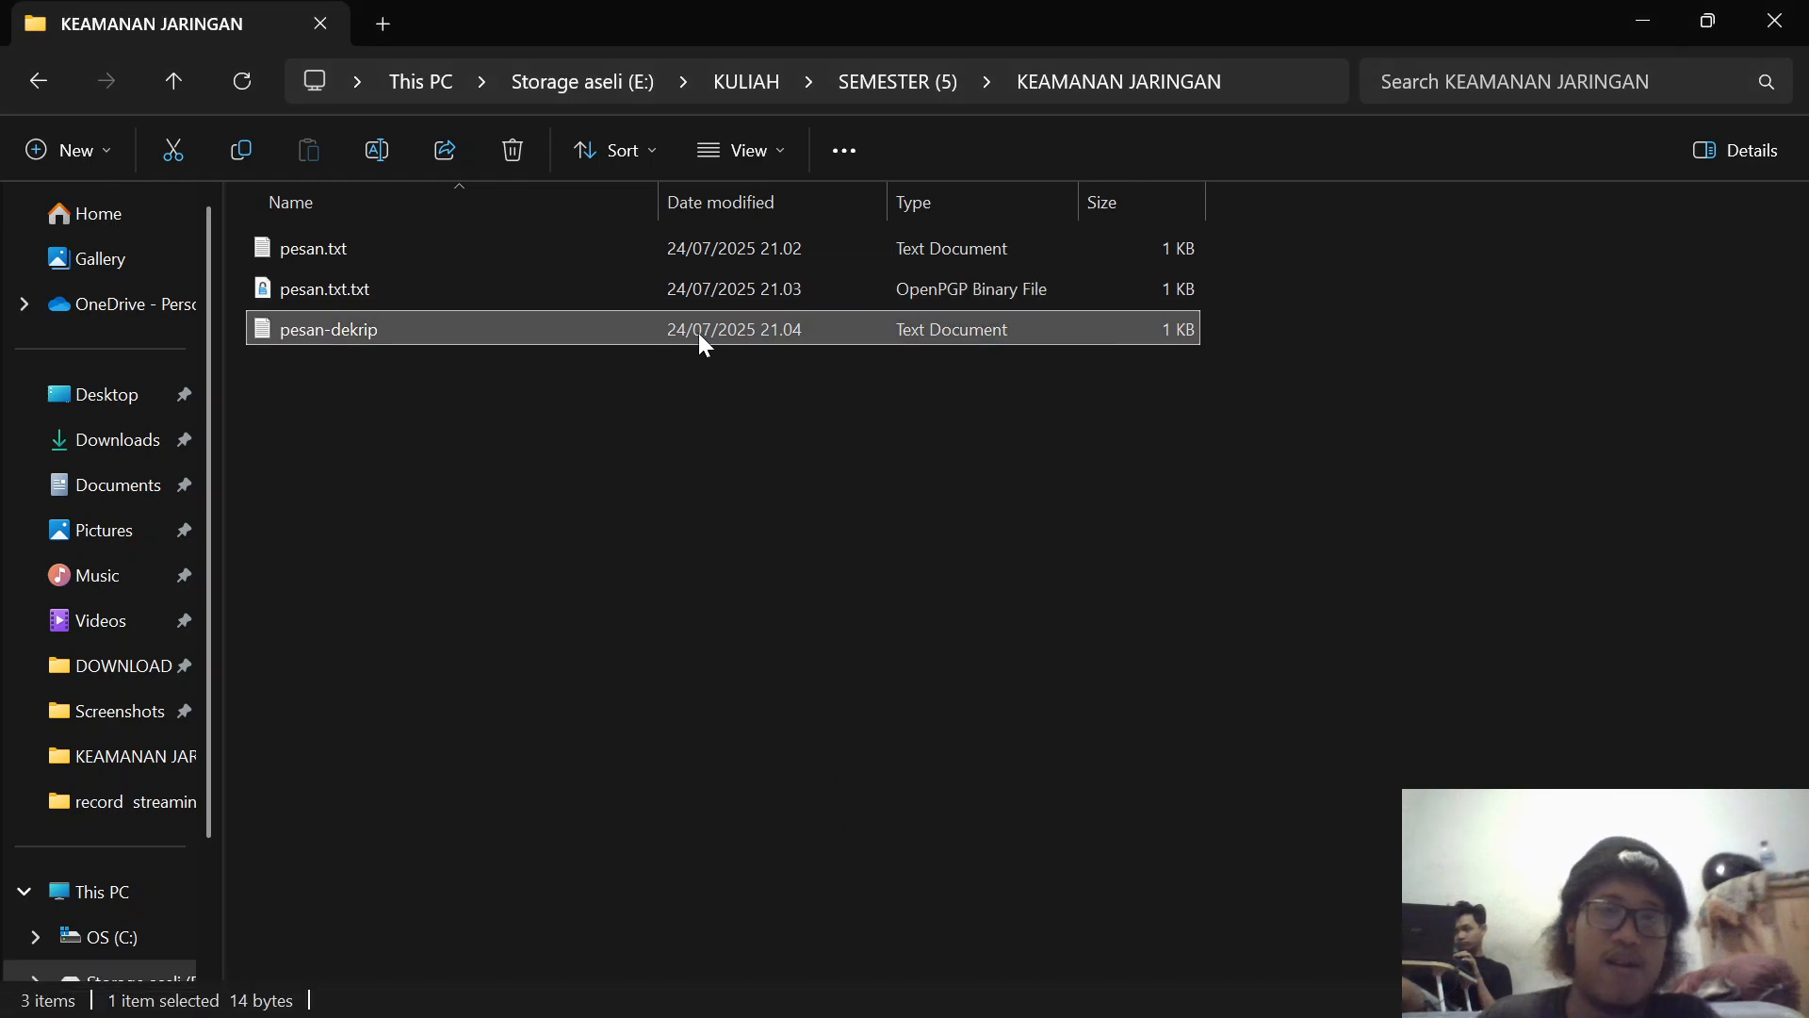
key(ctrl+a)
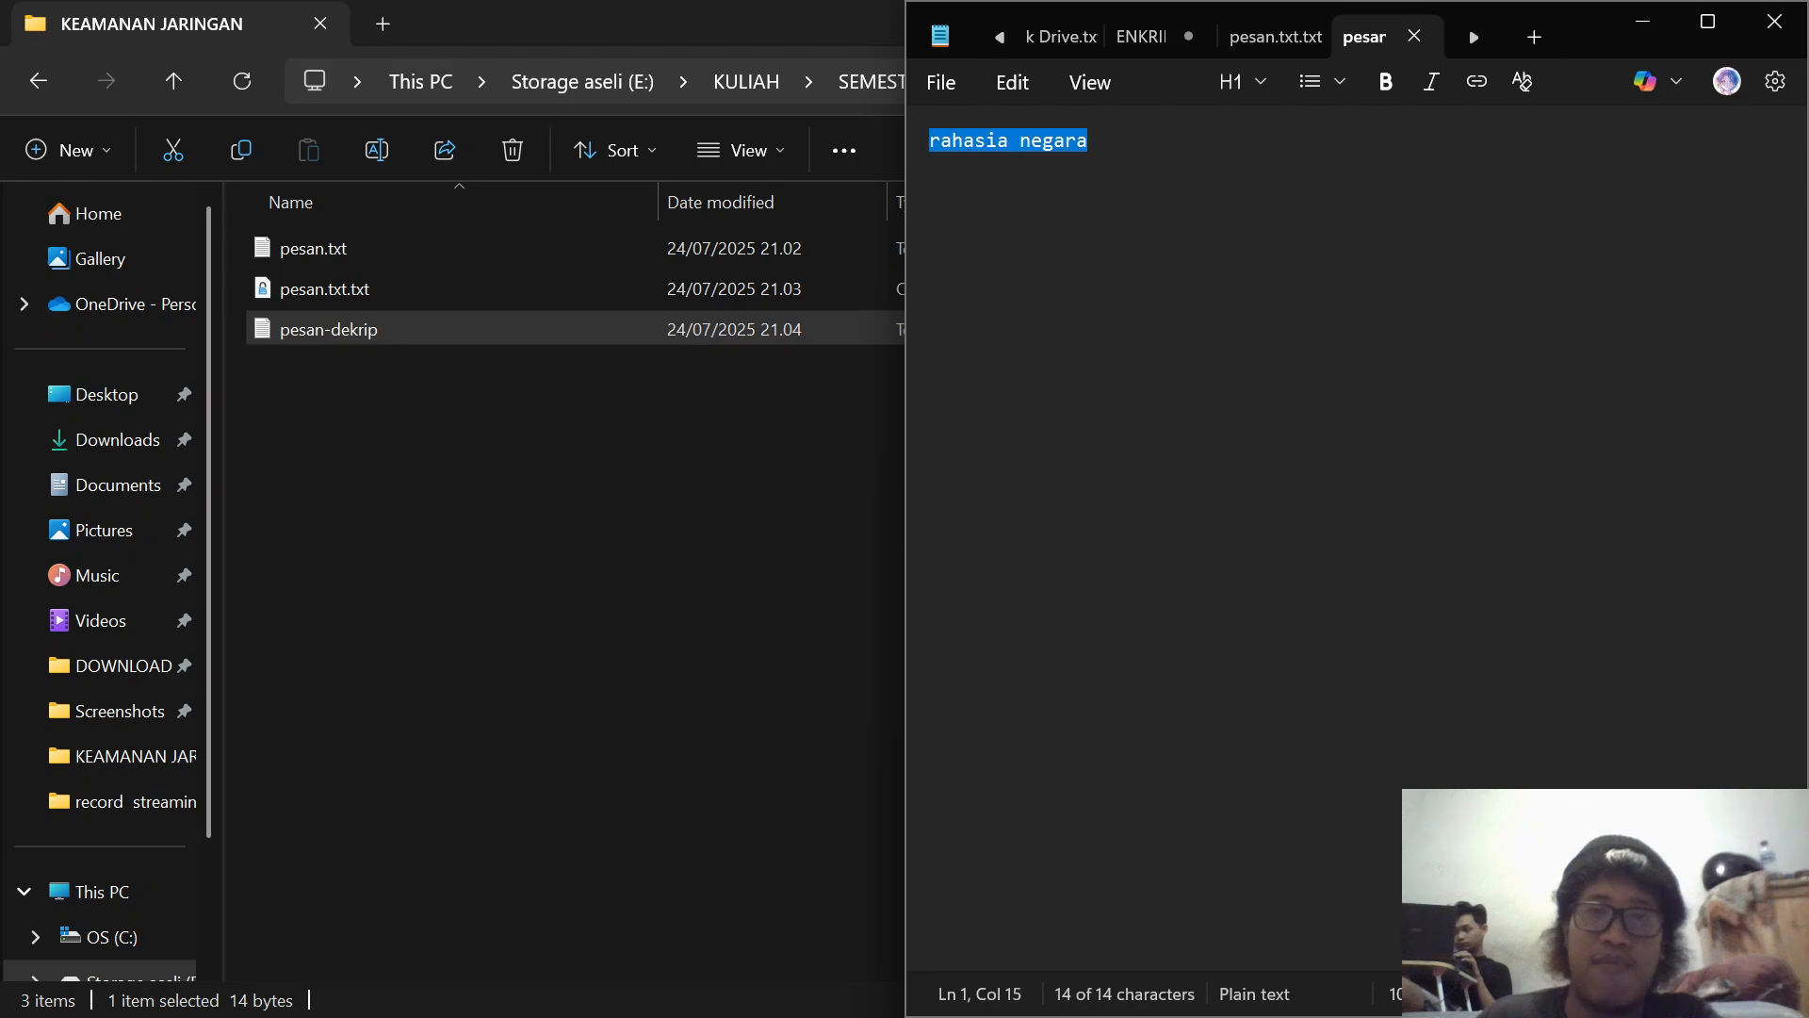
click(1645, 22)
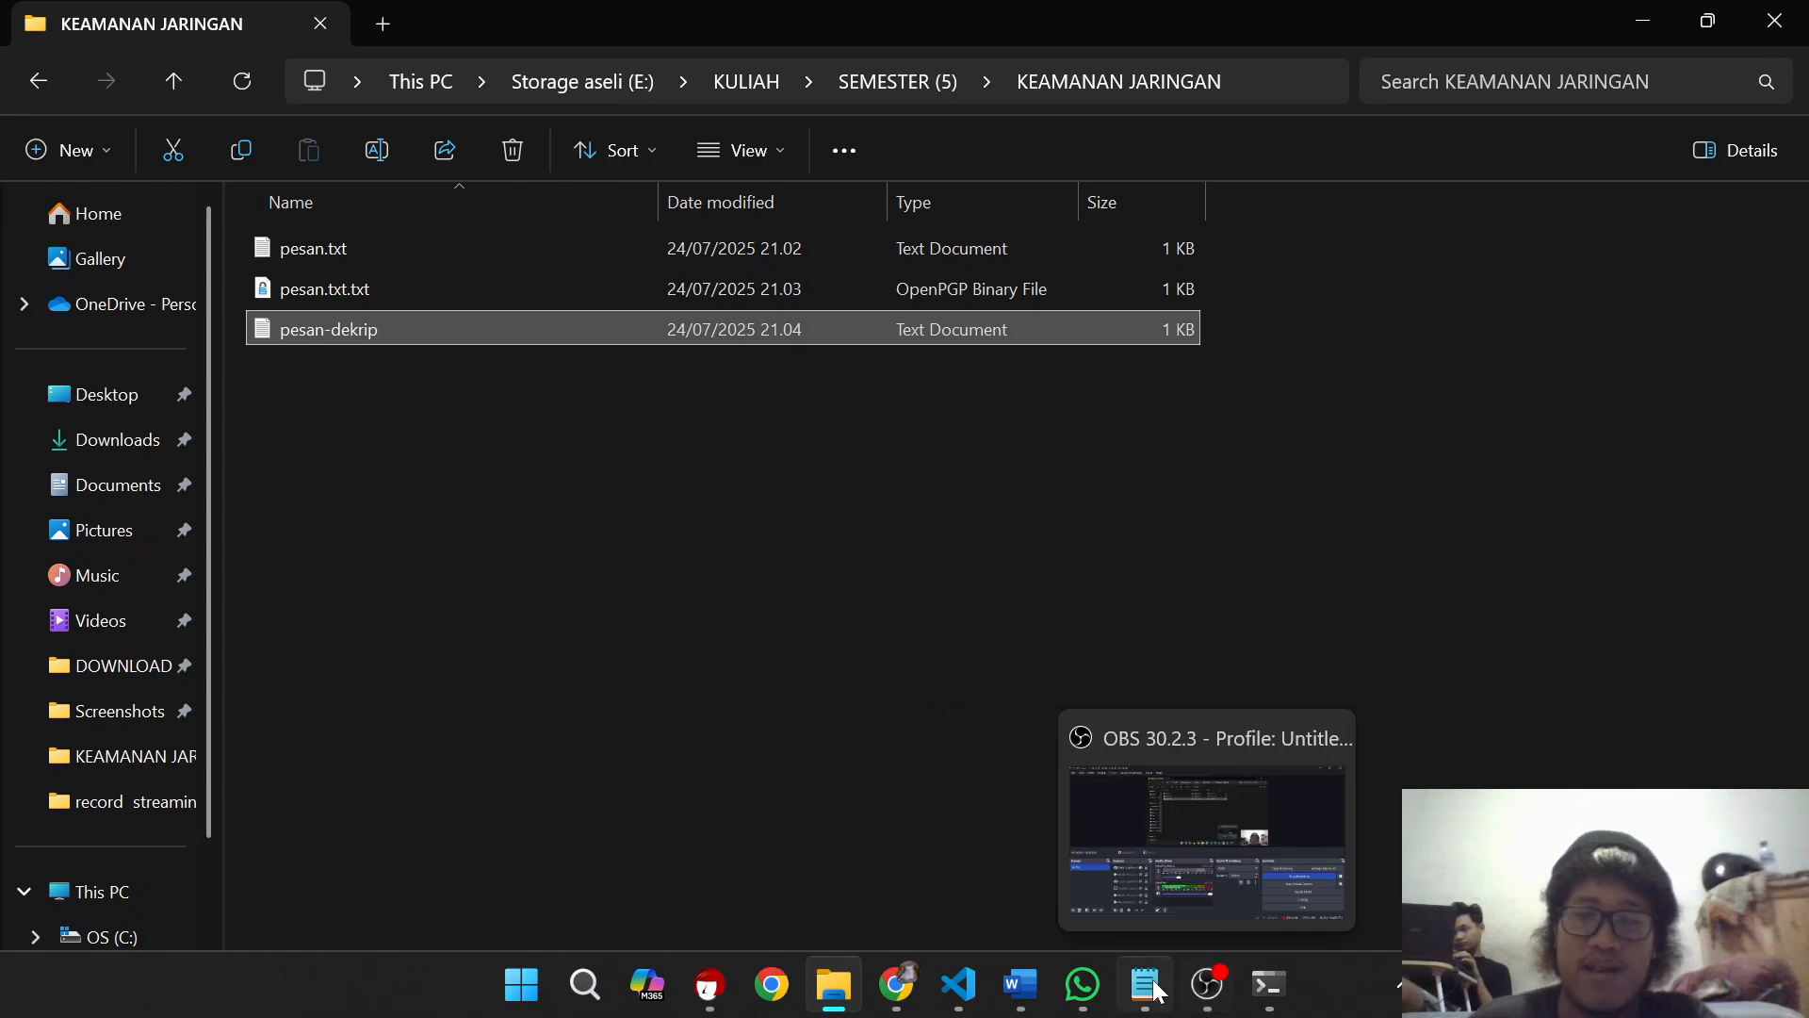
Step: Switch to the Word document and read section 2.2 Enkripsi Asimetris, covering its key pair, example algorithms, advantages and drawbacks
click(1032, 990)
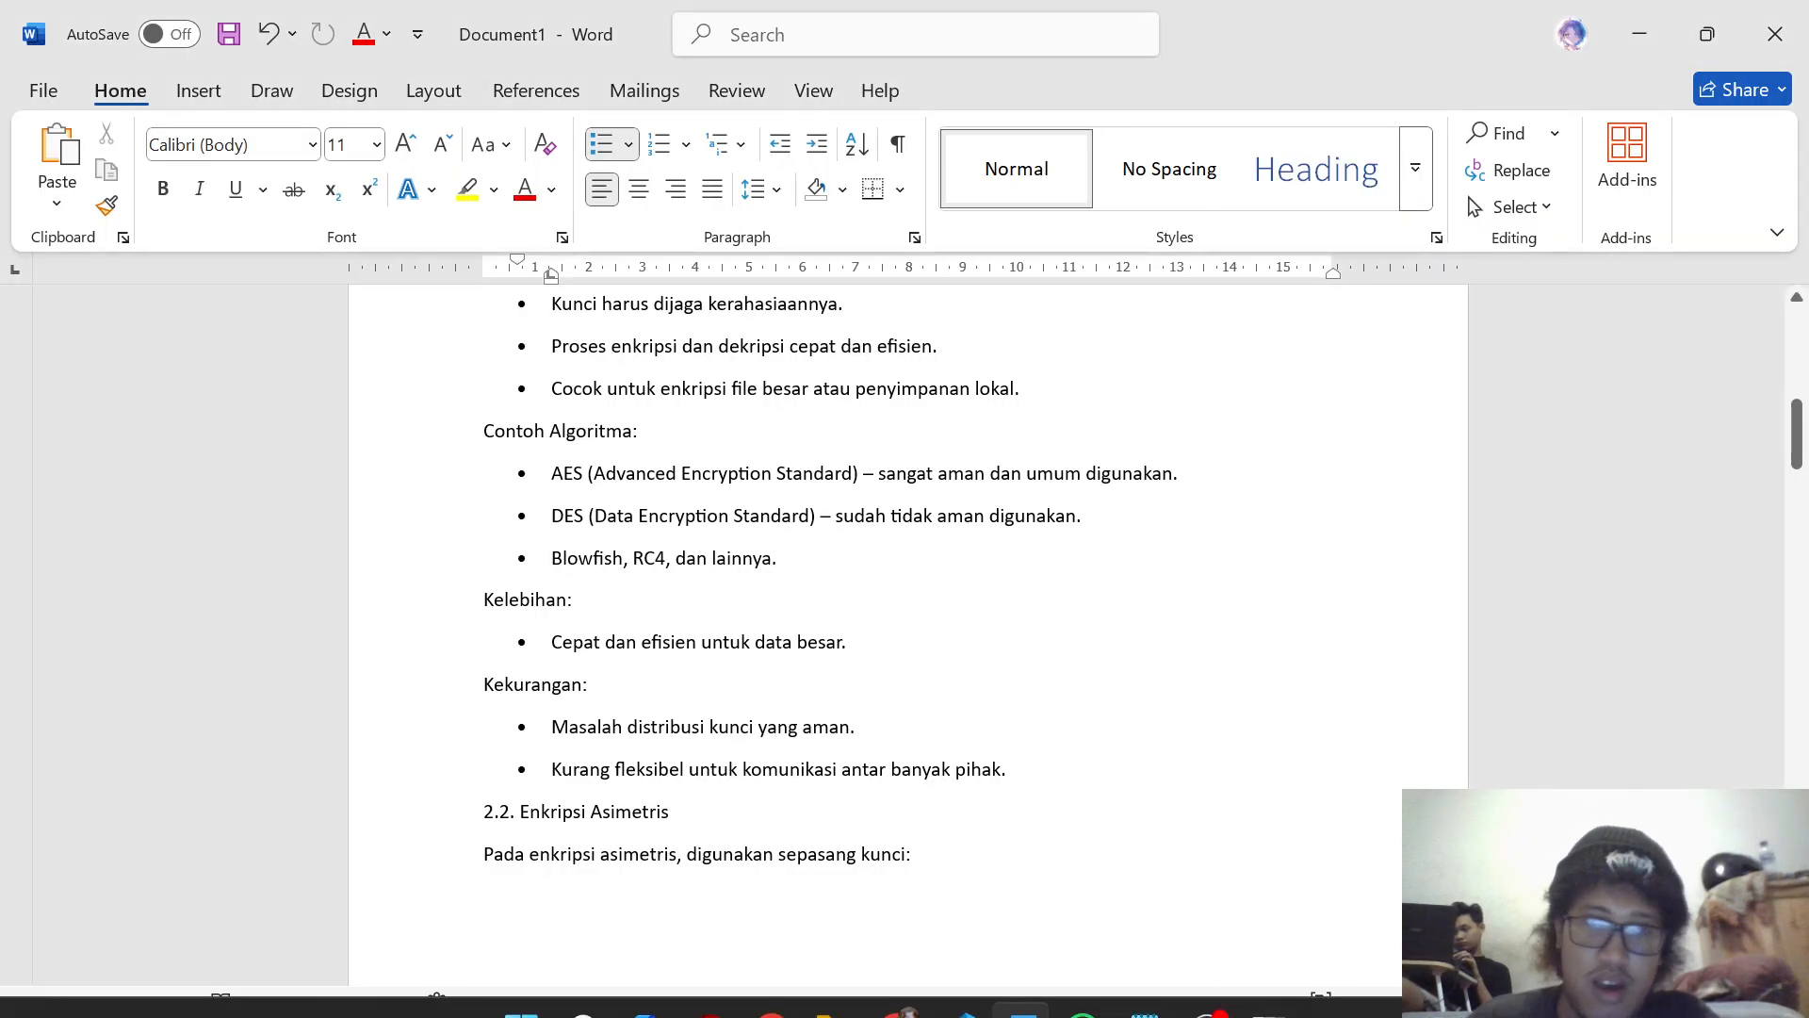
scroll(904, 622, down, 3)
scroll(905, 622, down, 1)
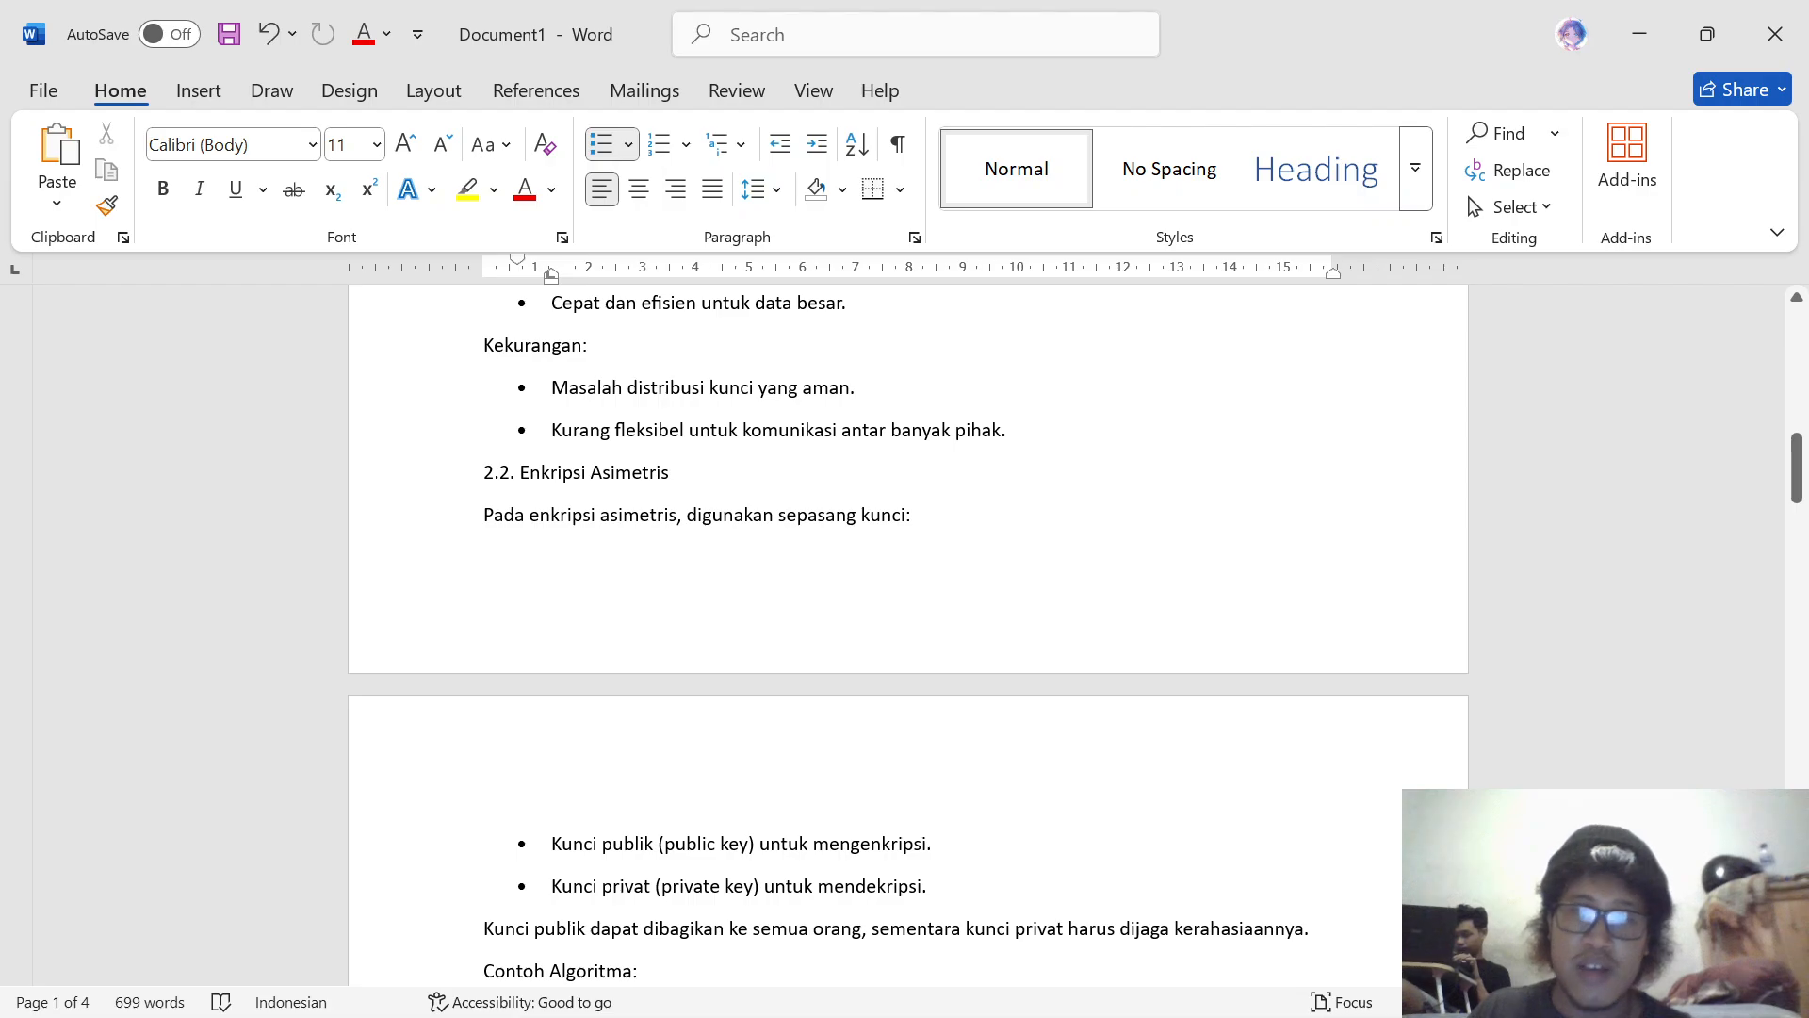
scroll(905, 623, down, 2)
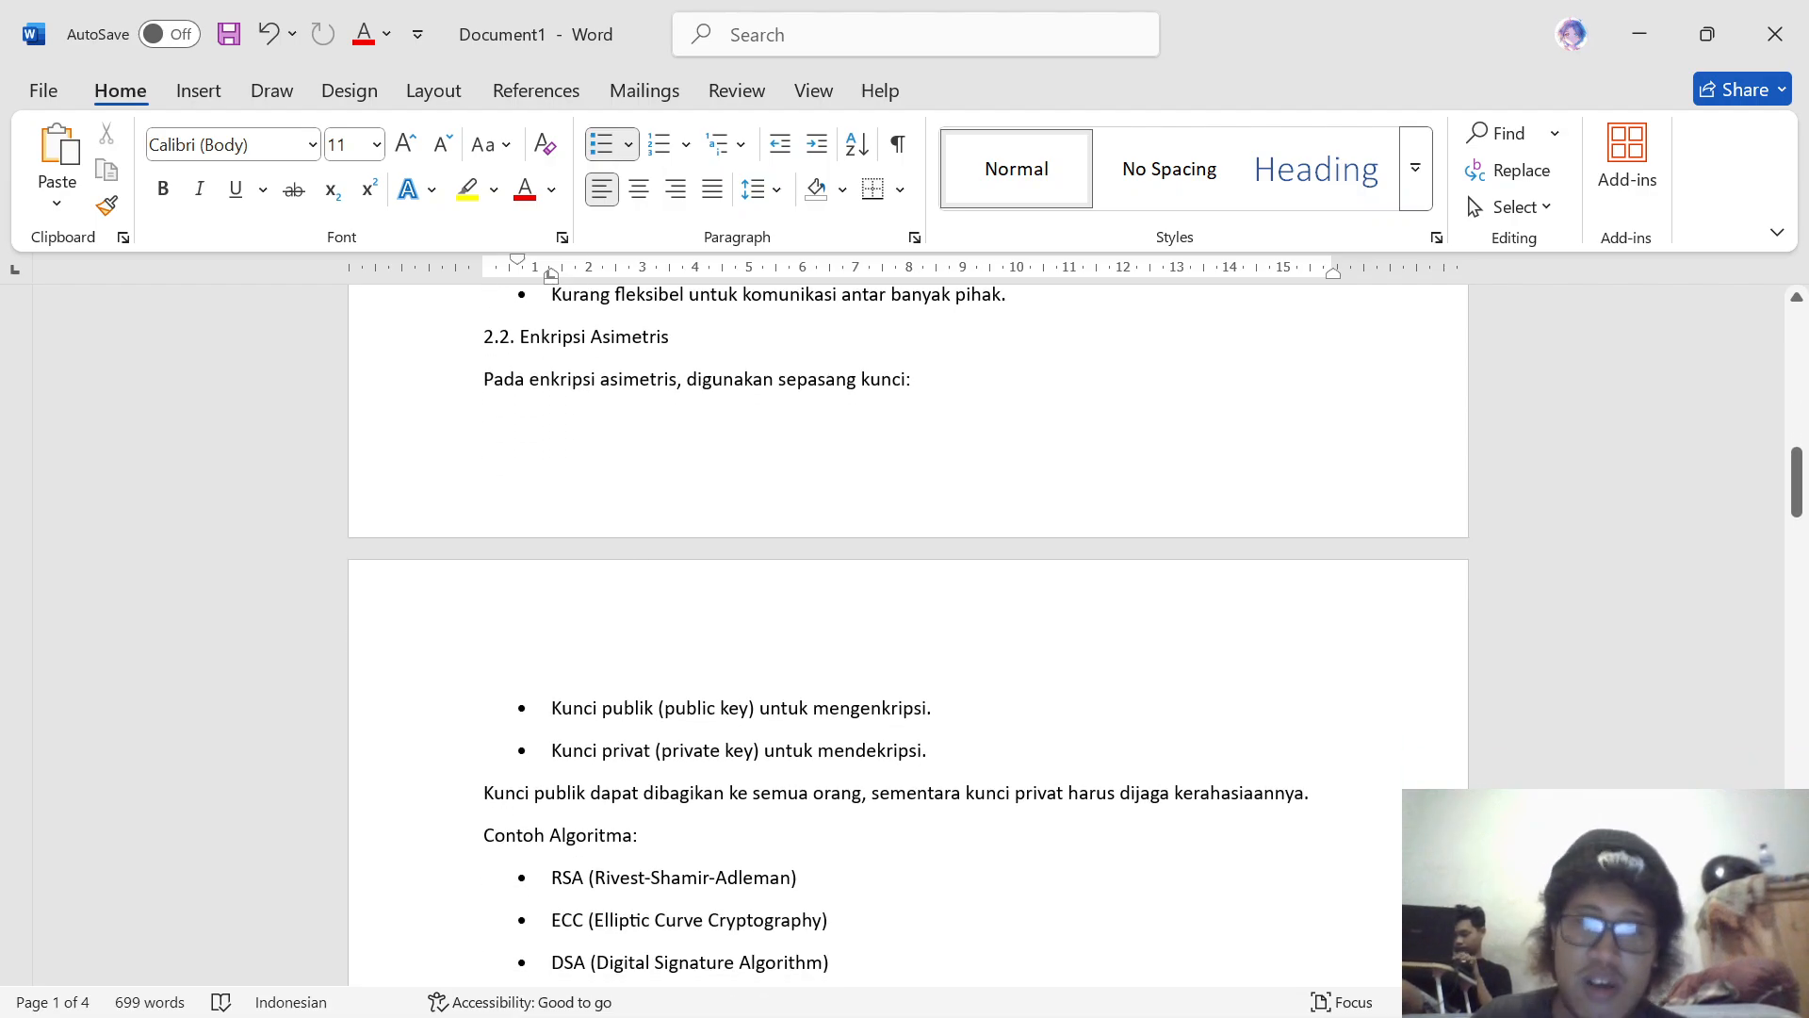
scroll(904, 623, down, 4)
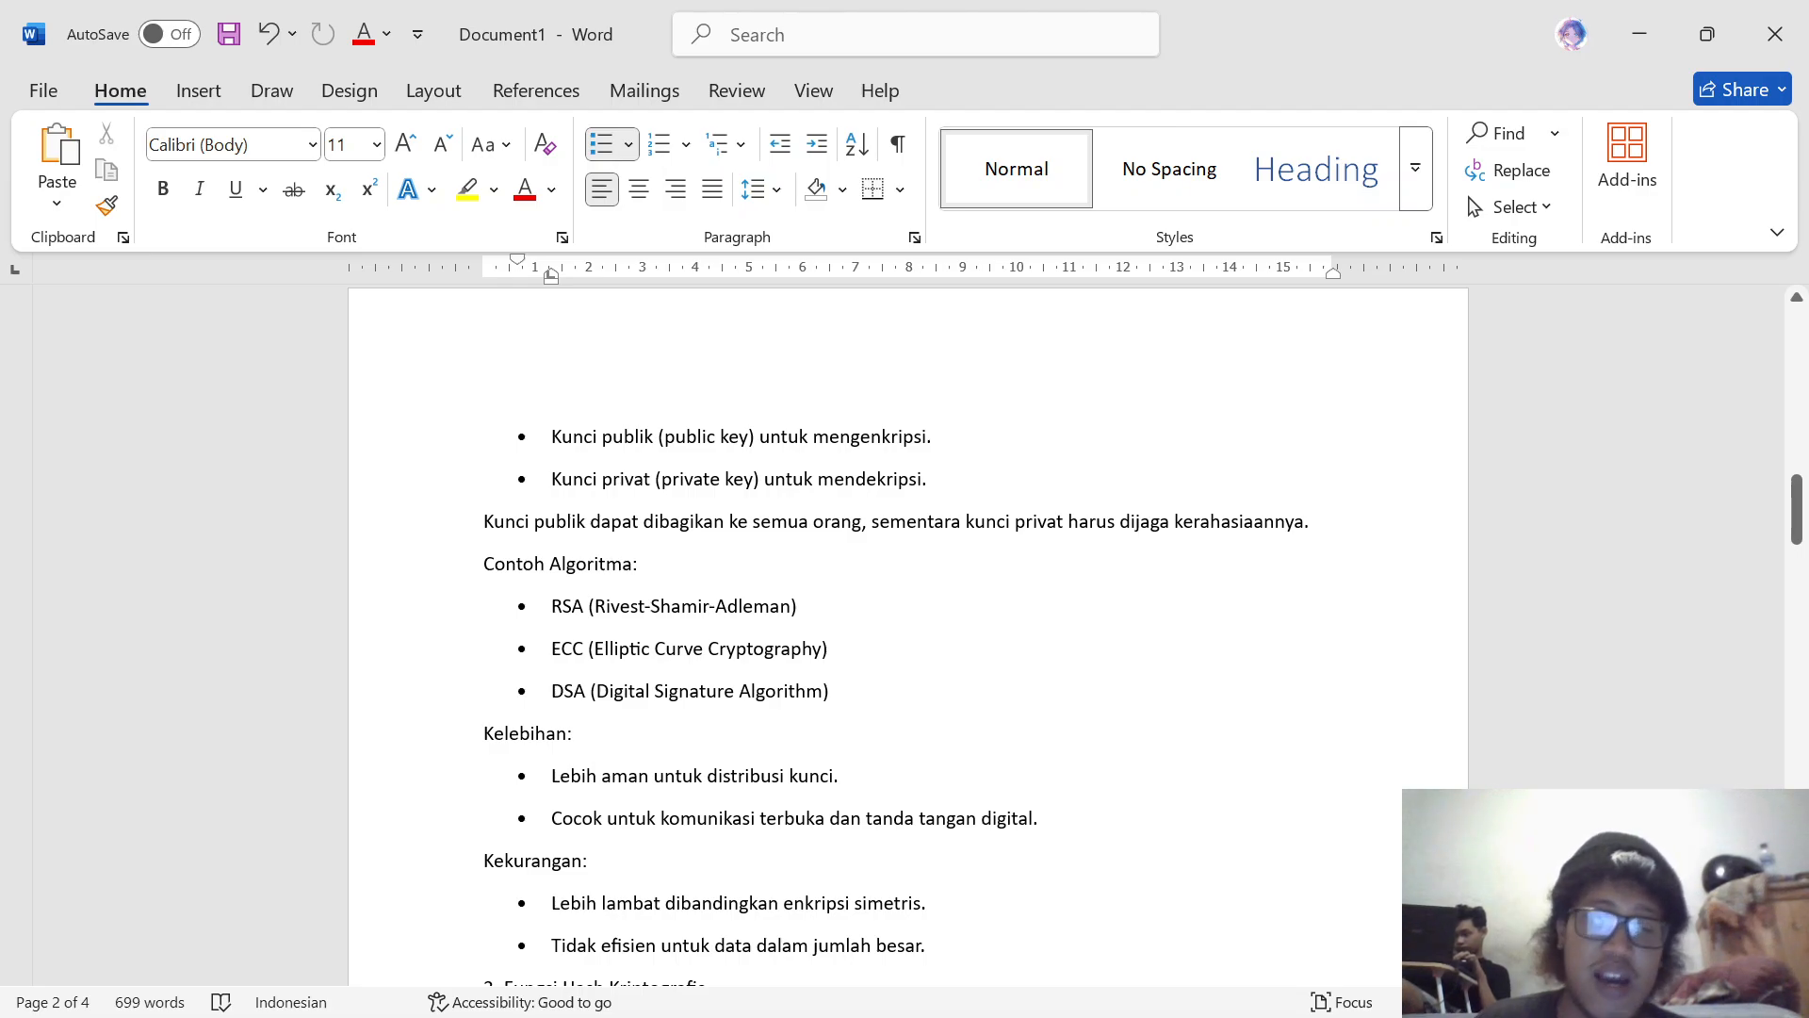
scroll(905, 622, down, 1)
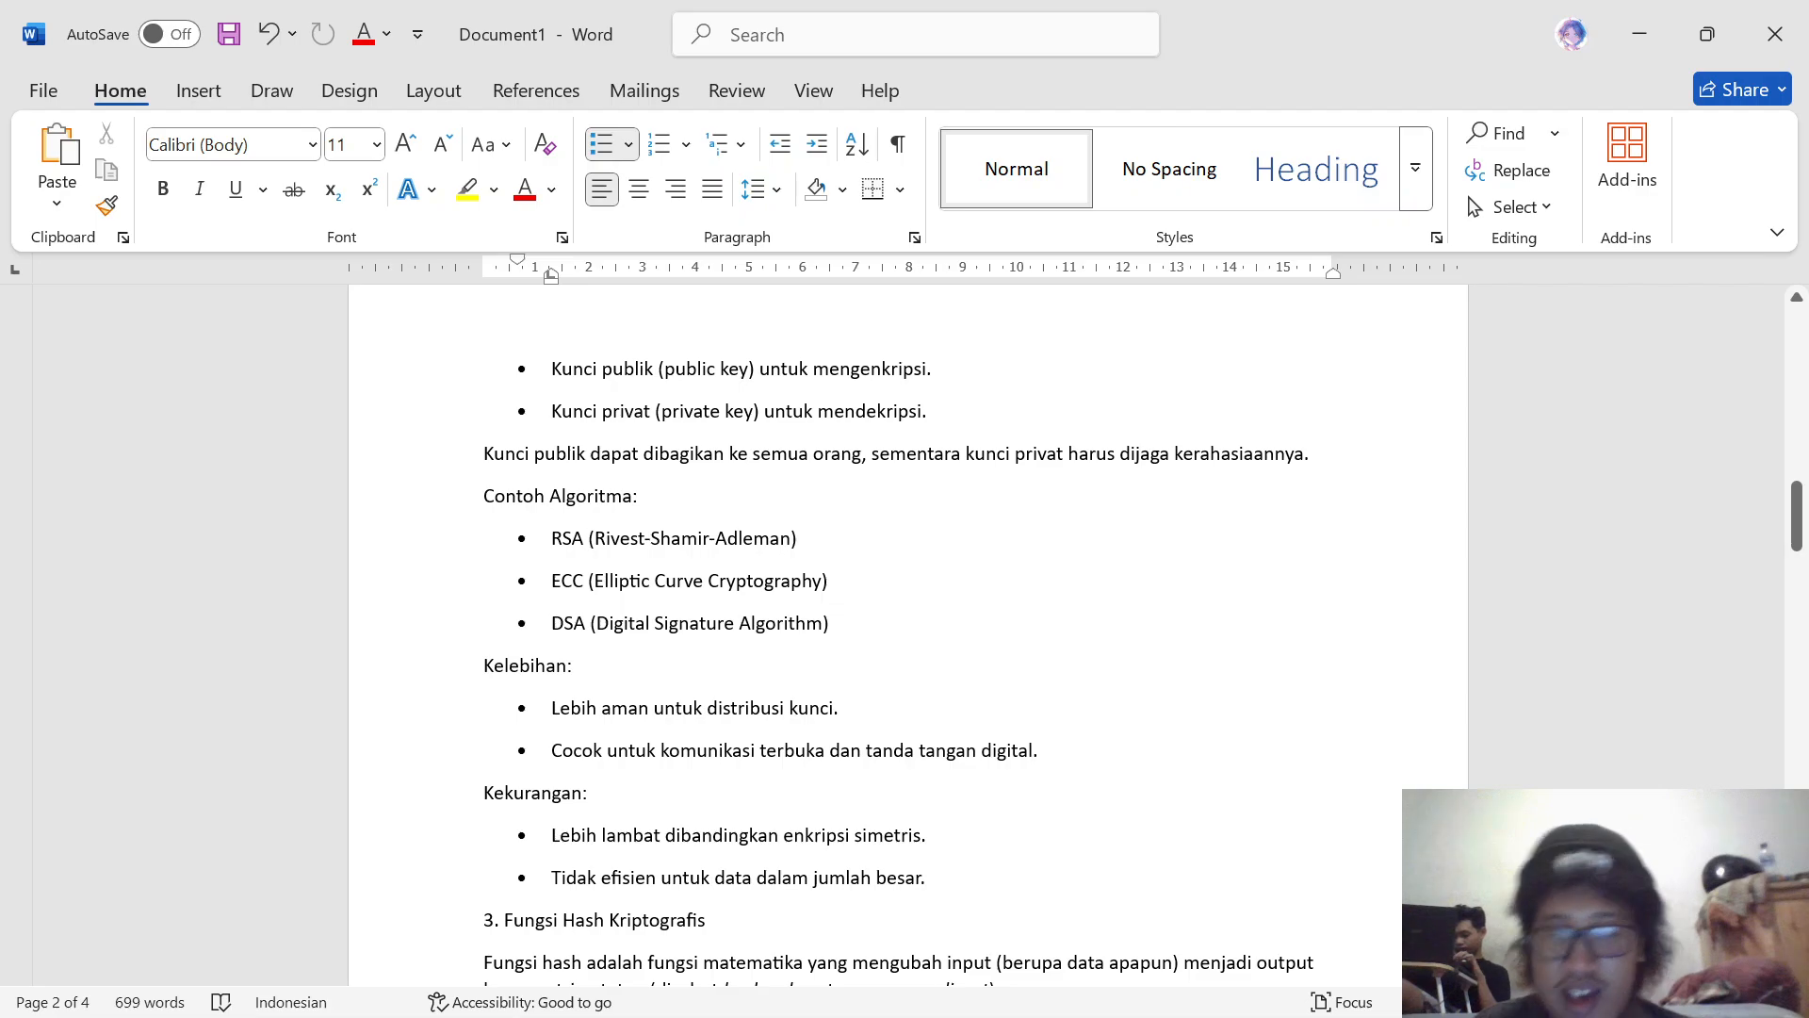
scroll(905, 640, down, 1)
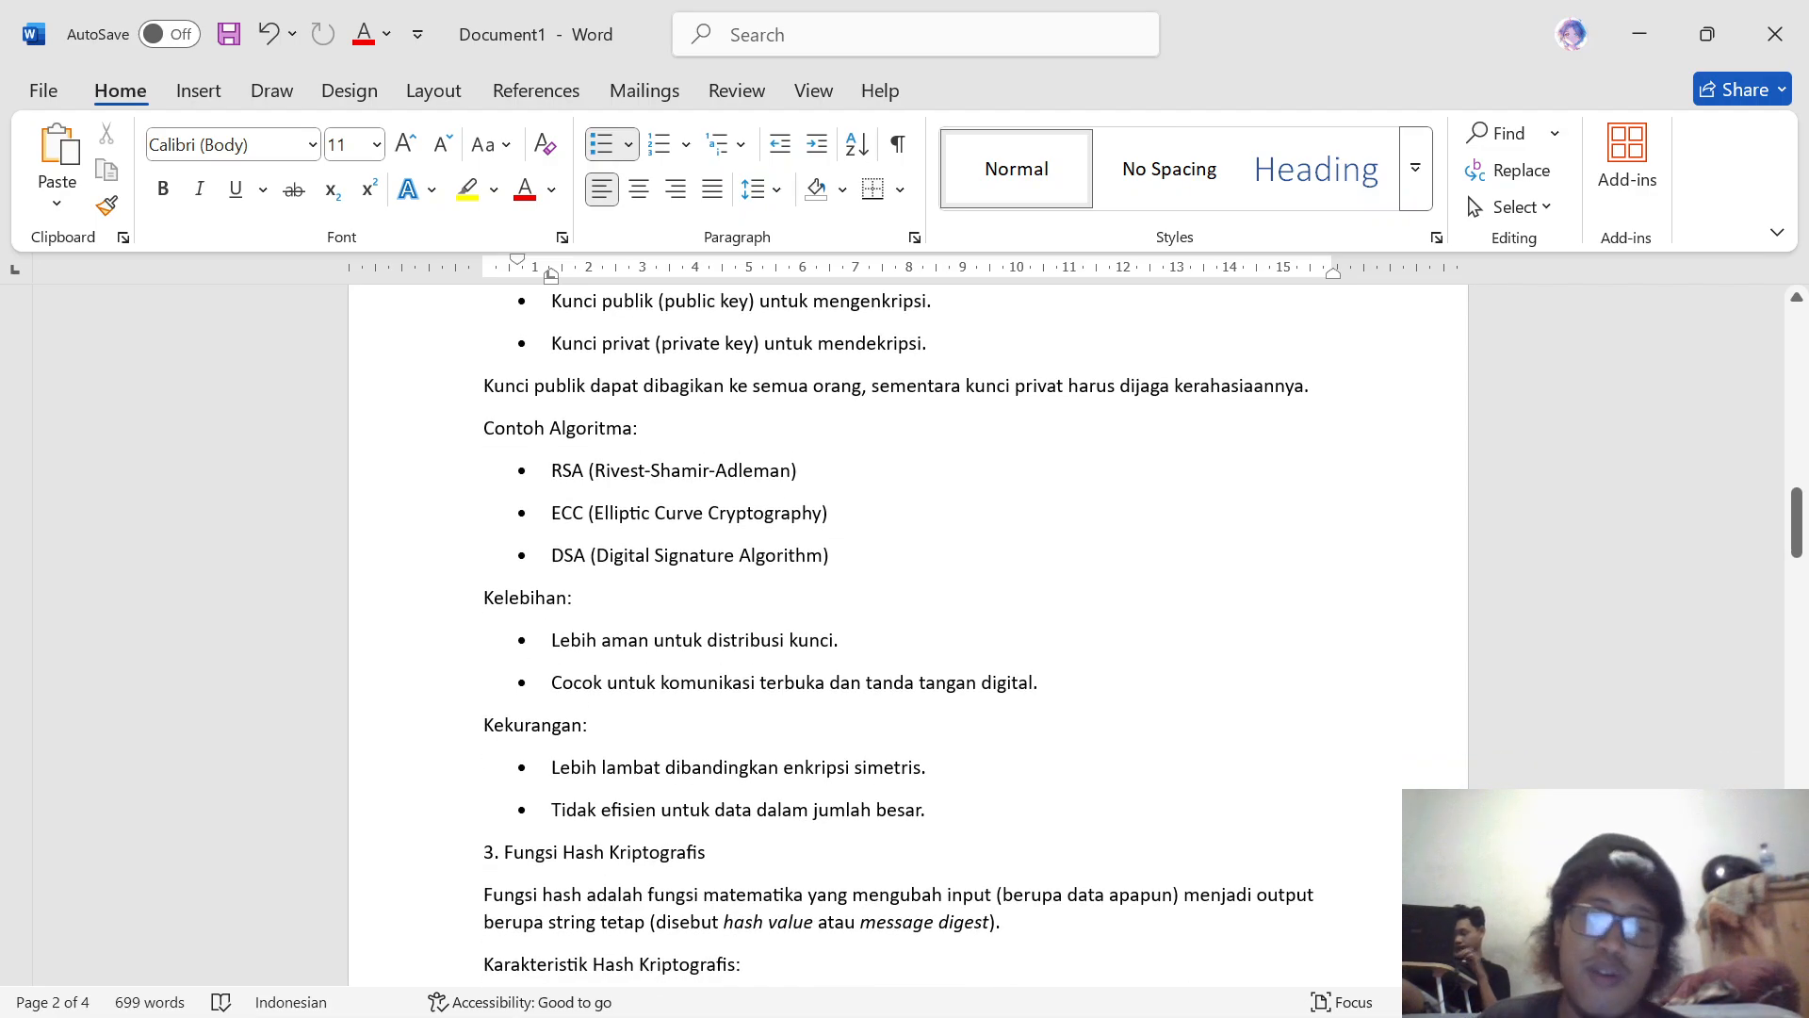
scroll(906, 640, down, 1)
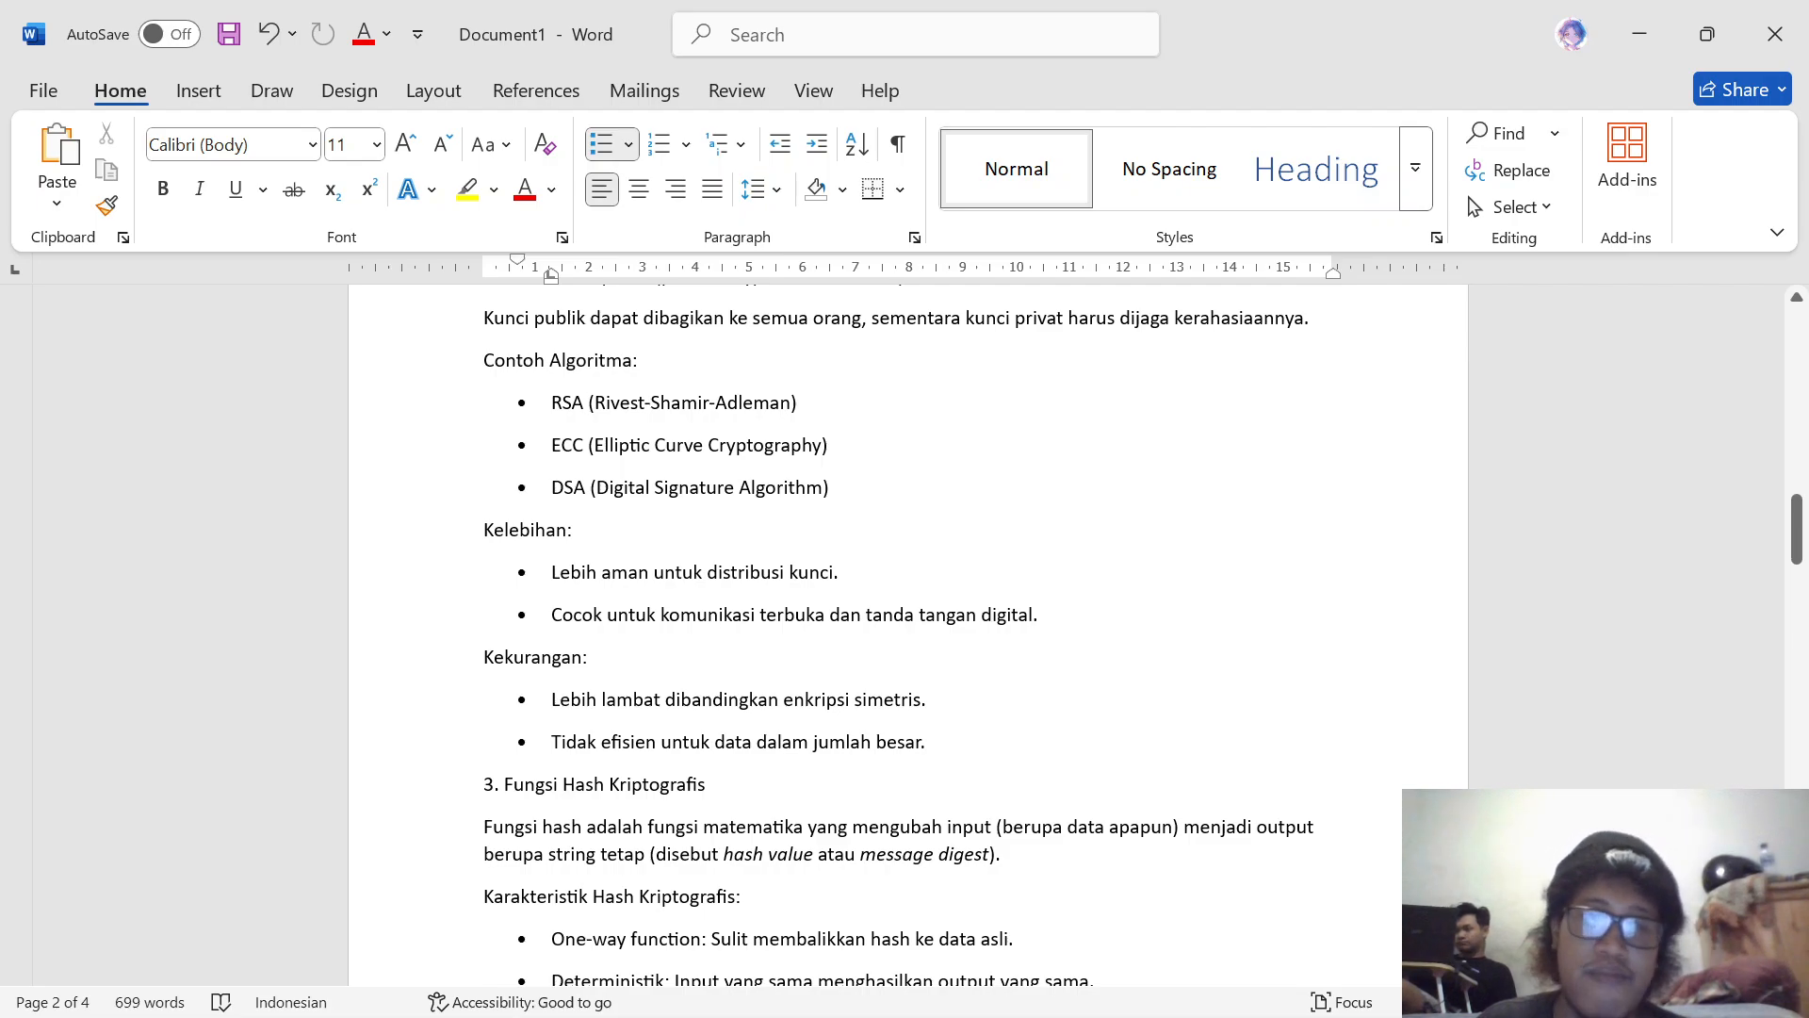
scroll(908, 636, down, 3)
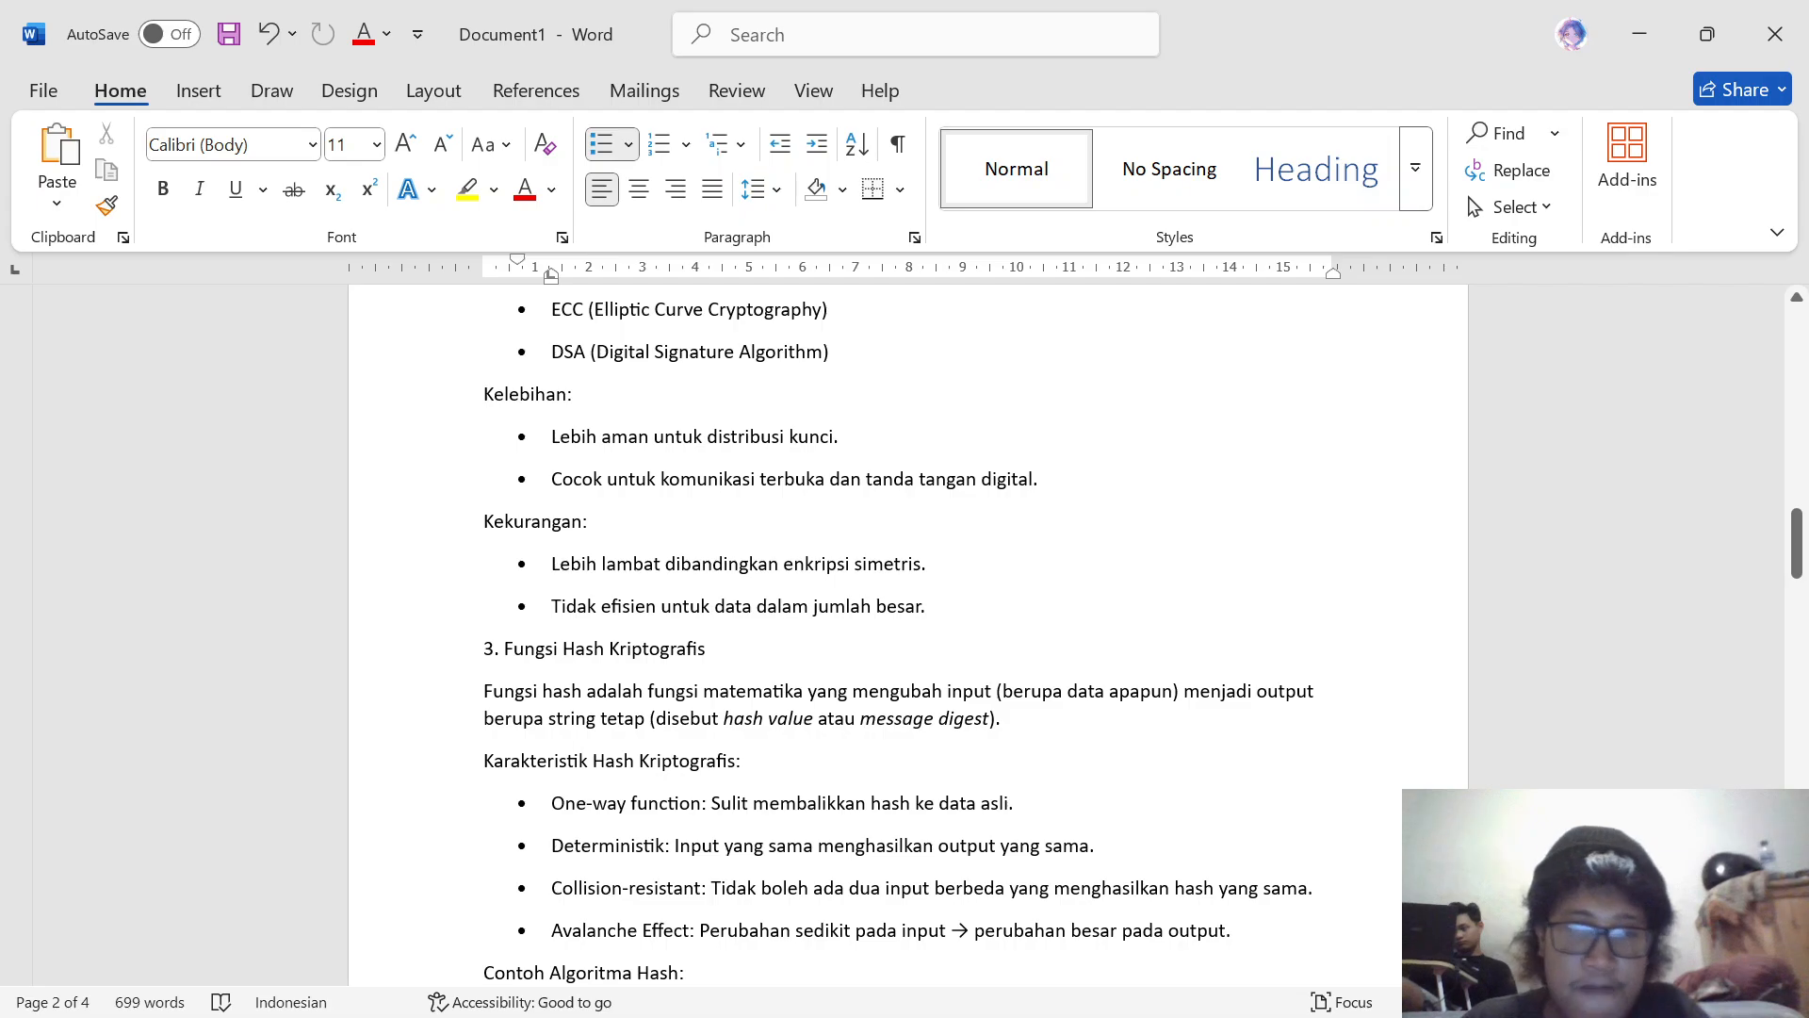
scroll(899, 640, down, 2)
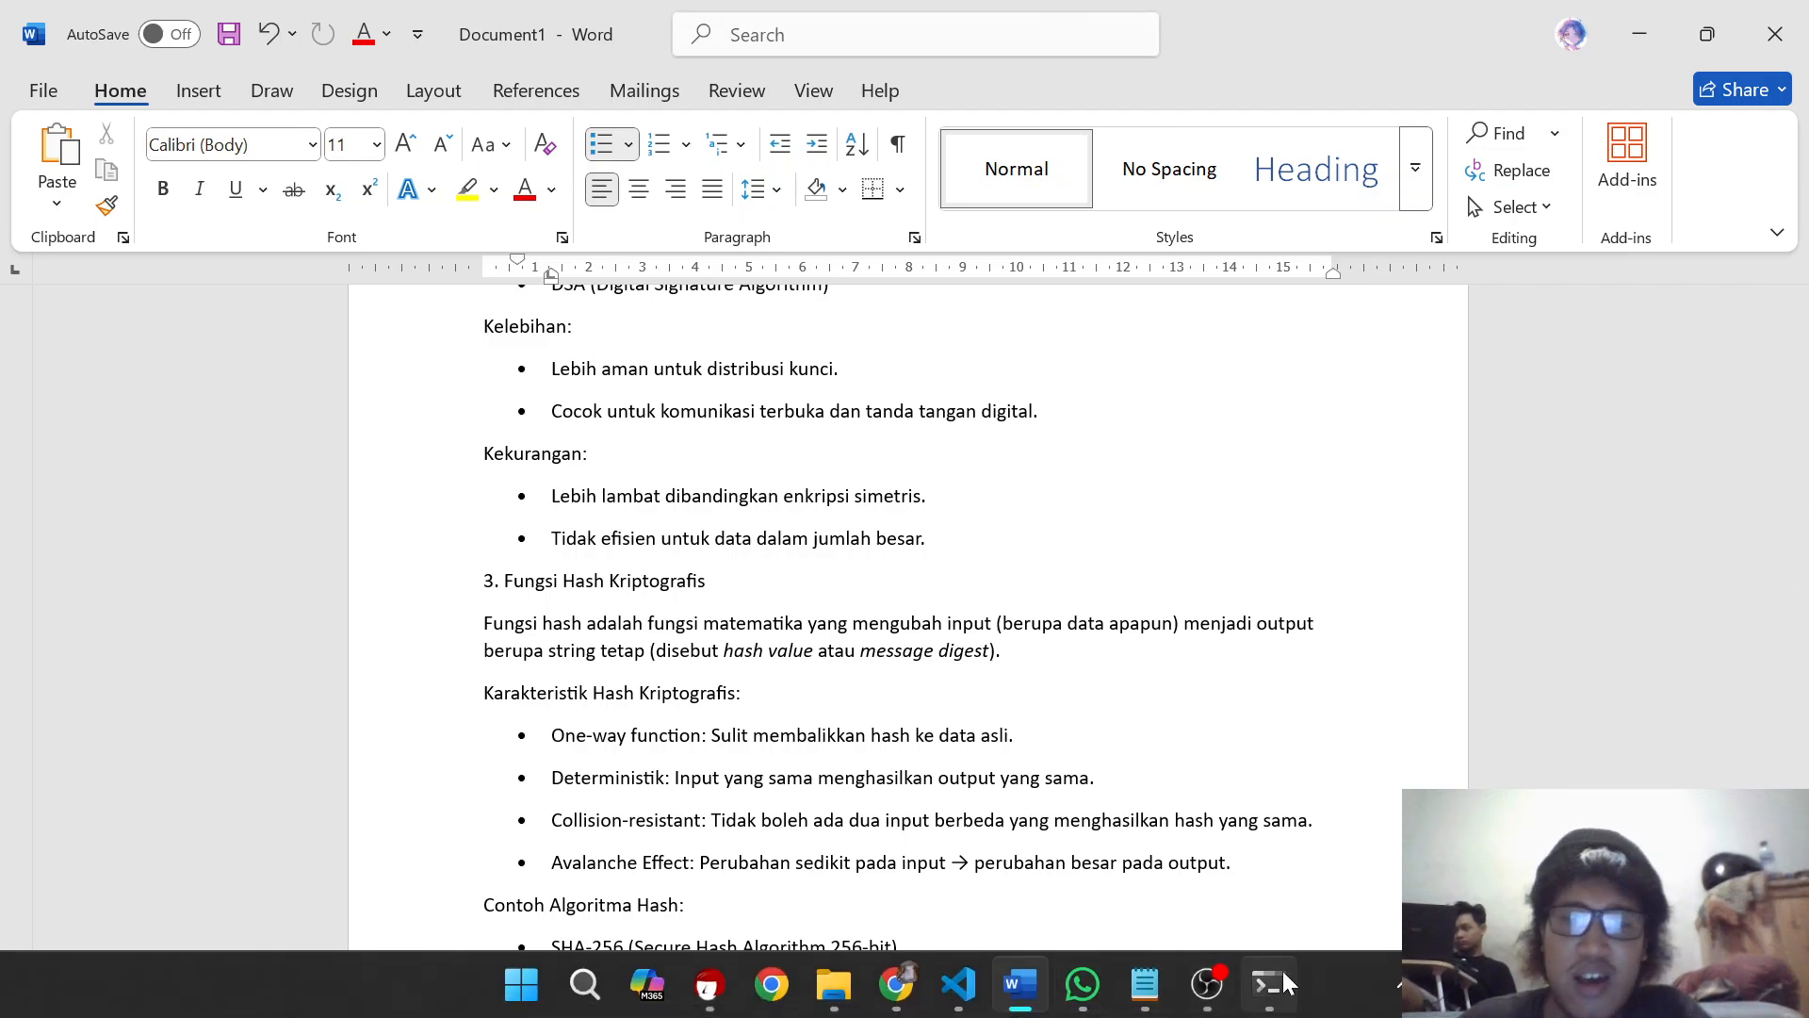
Step: Bring up the Command Prompt and show the ENKRIPSI ASIMETRIS steps in the Notepad notes beside it
click(1218, 996)
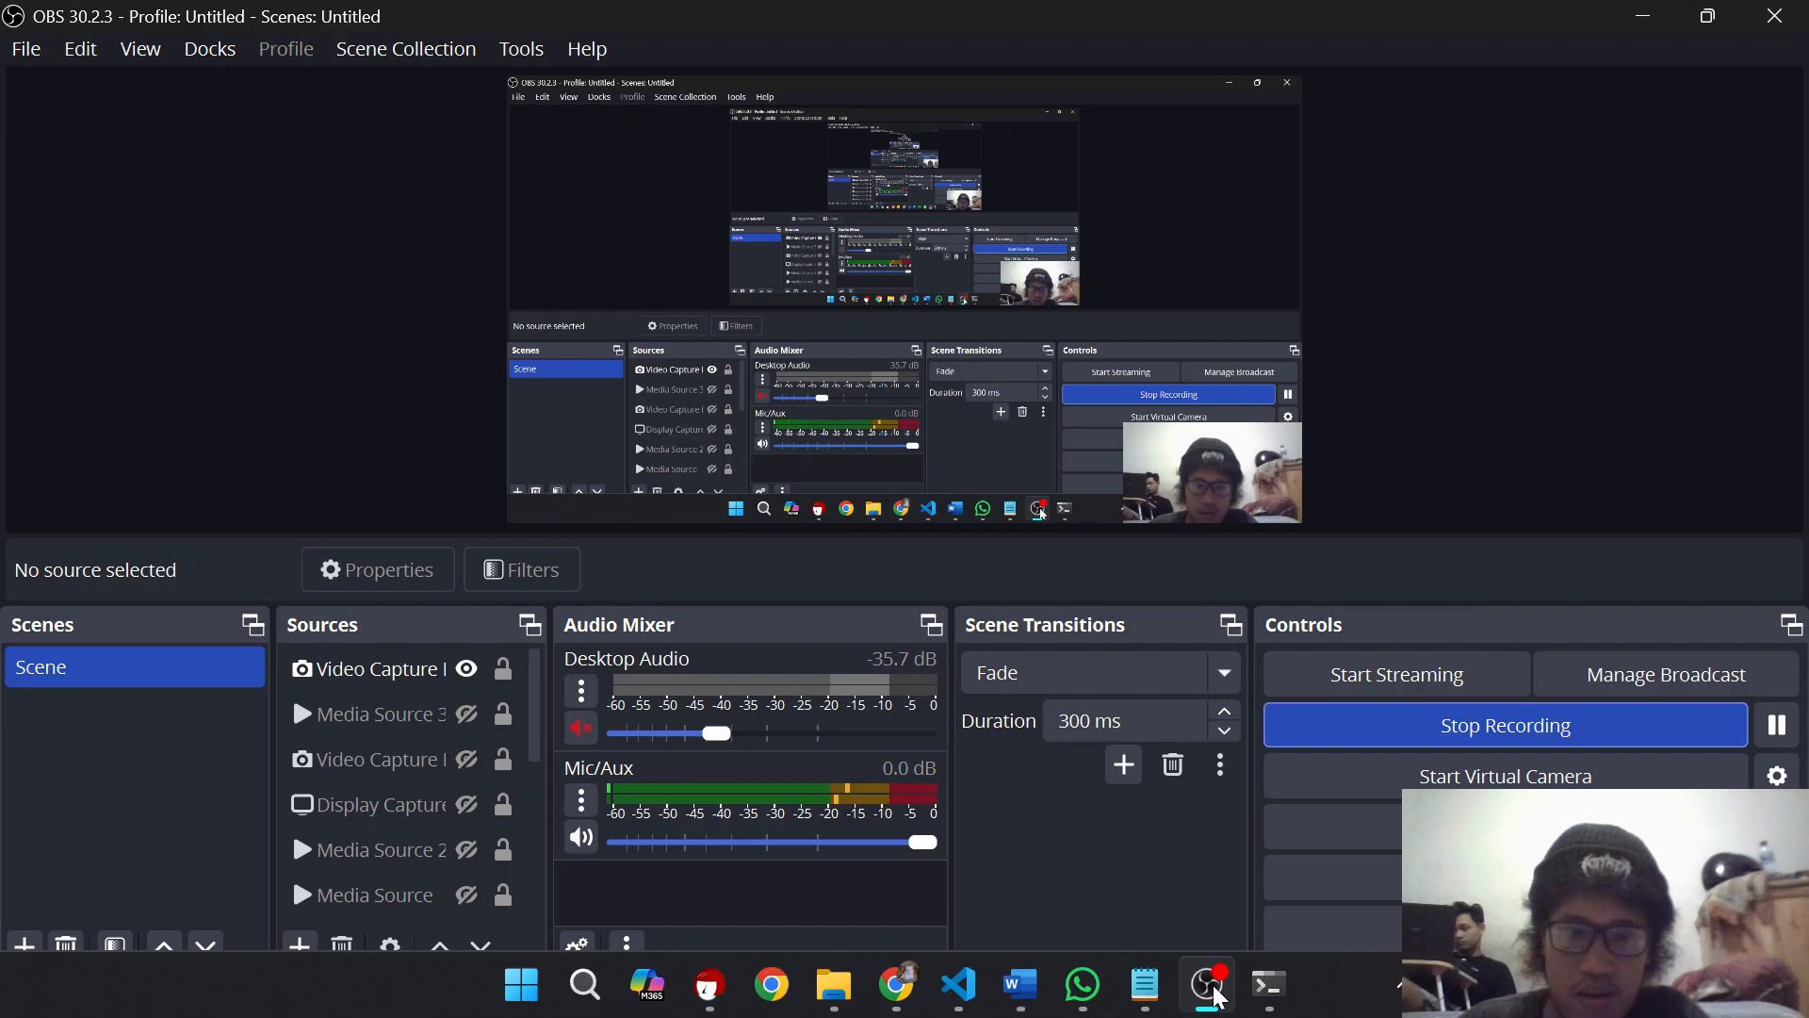
click(1273, 996)
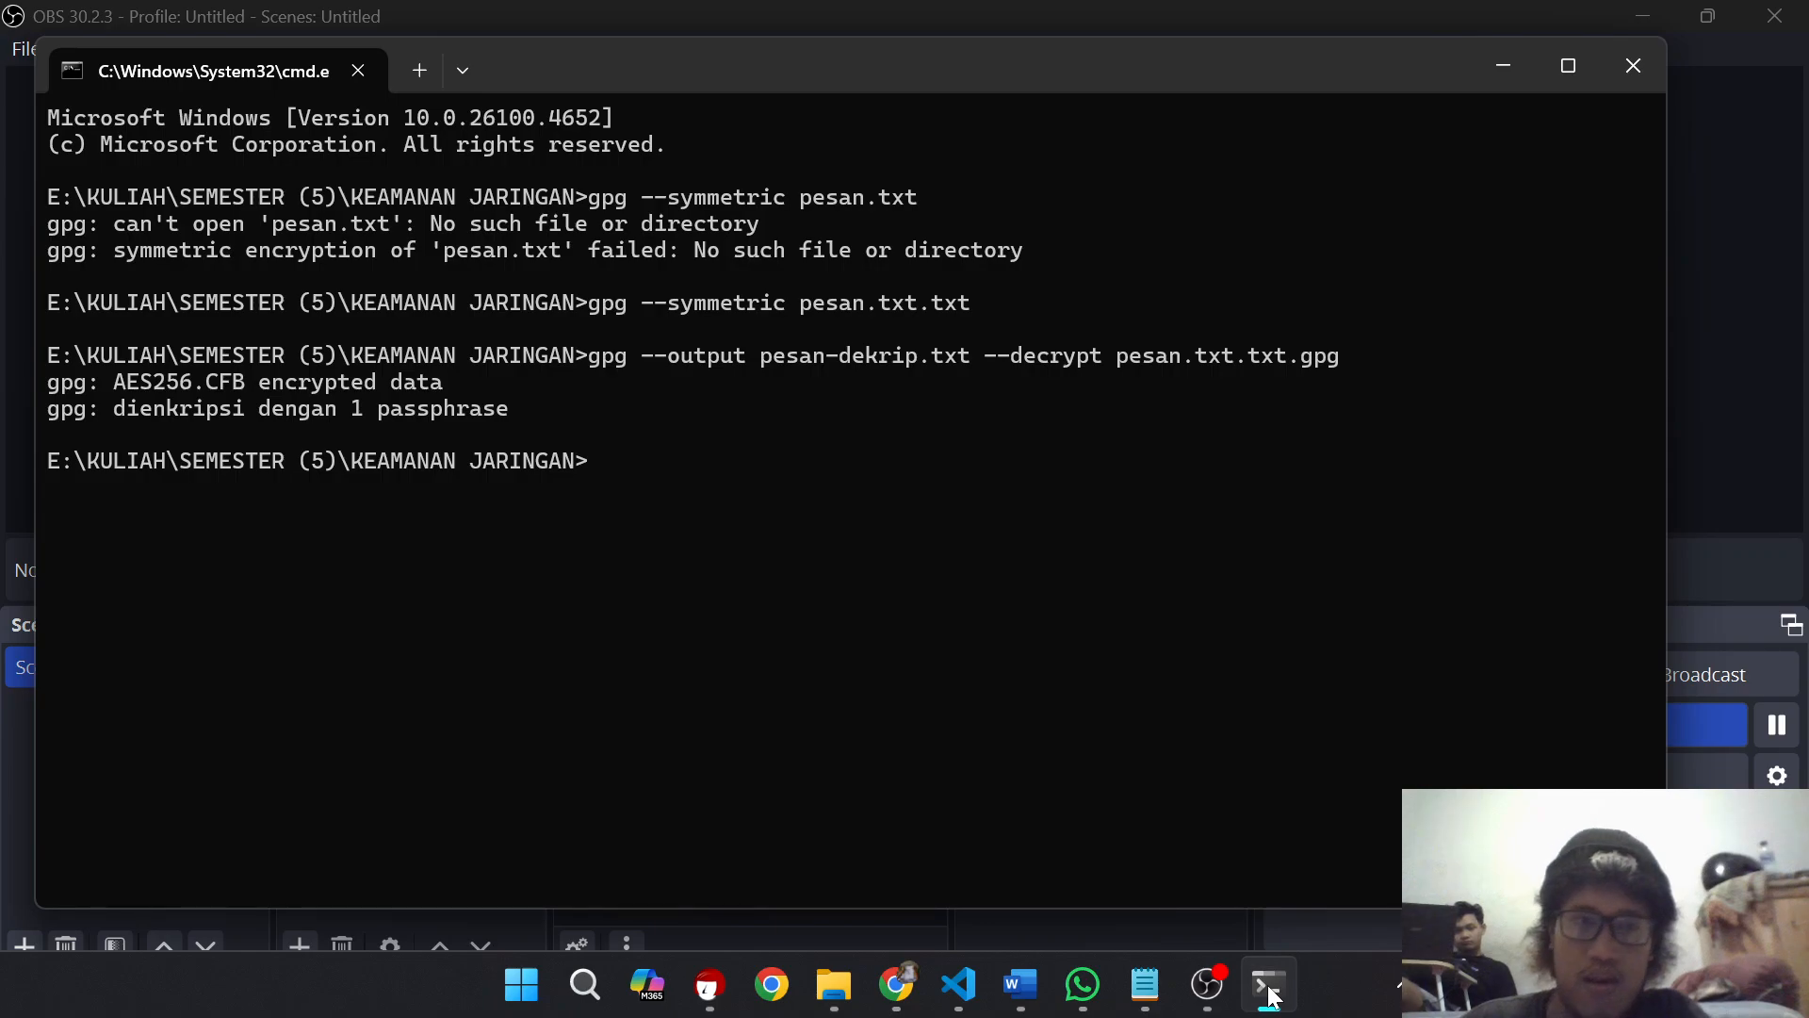
mouse_move(1146, 991)
click(1272, 838)
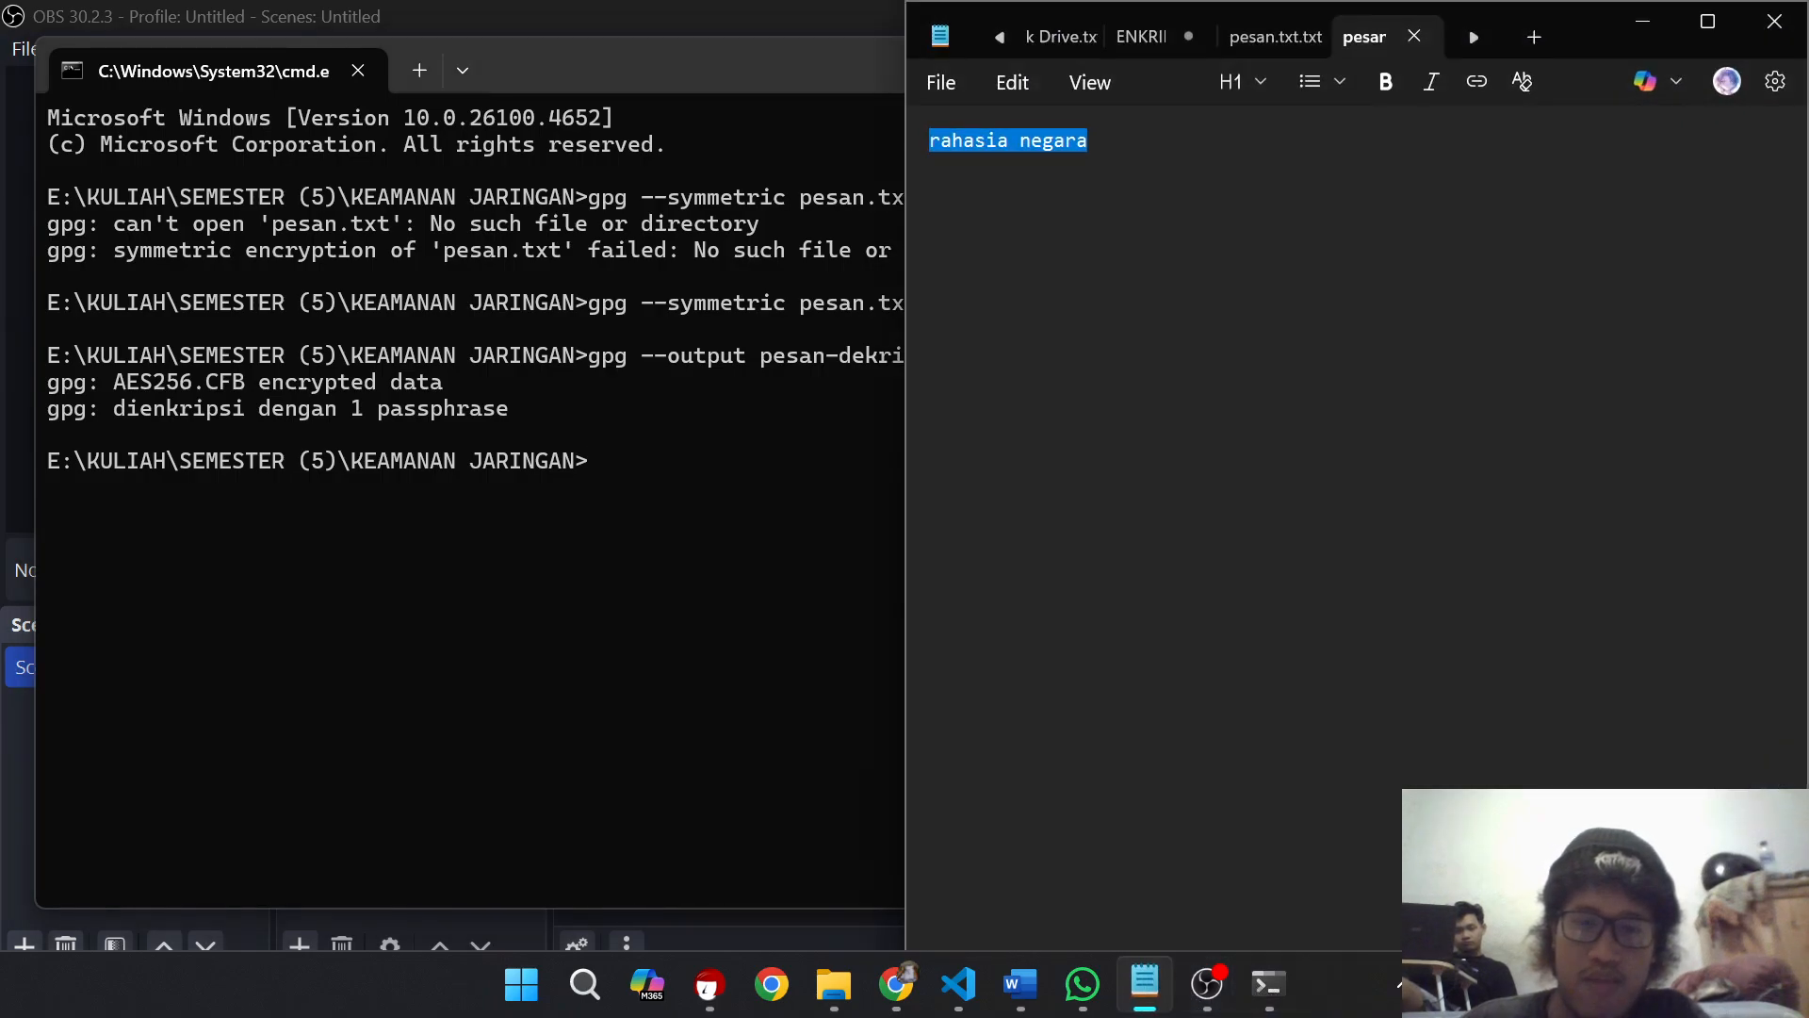
click(1141, 40)
click(1279, 540)
scroll(1279, 541, down, 3)
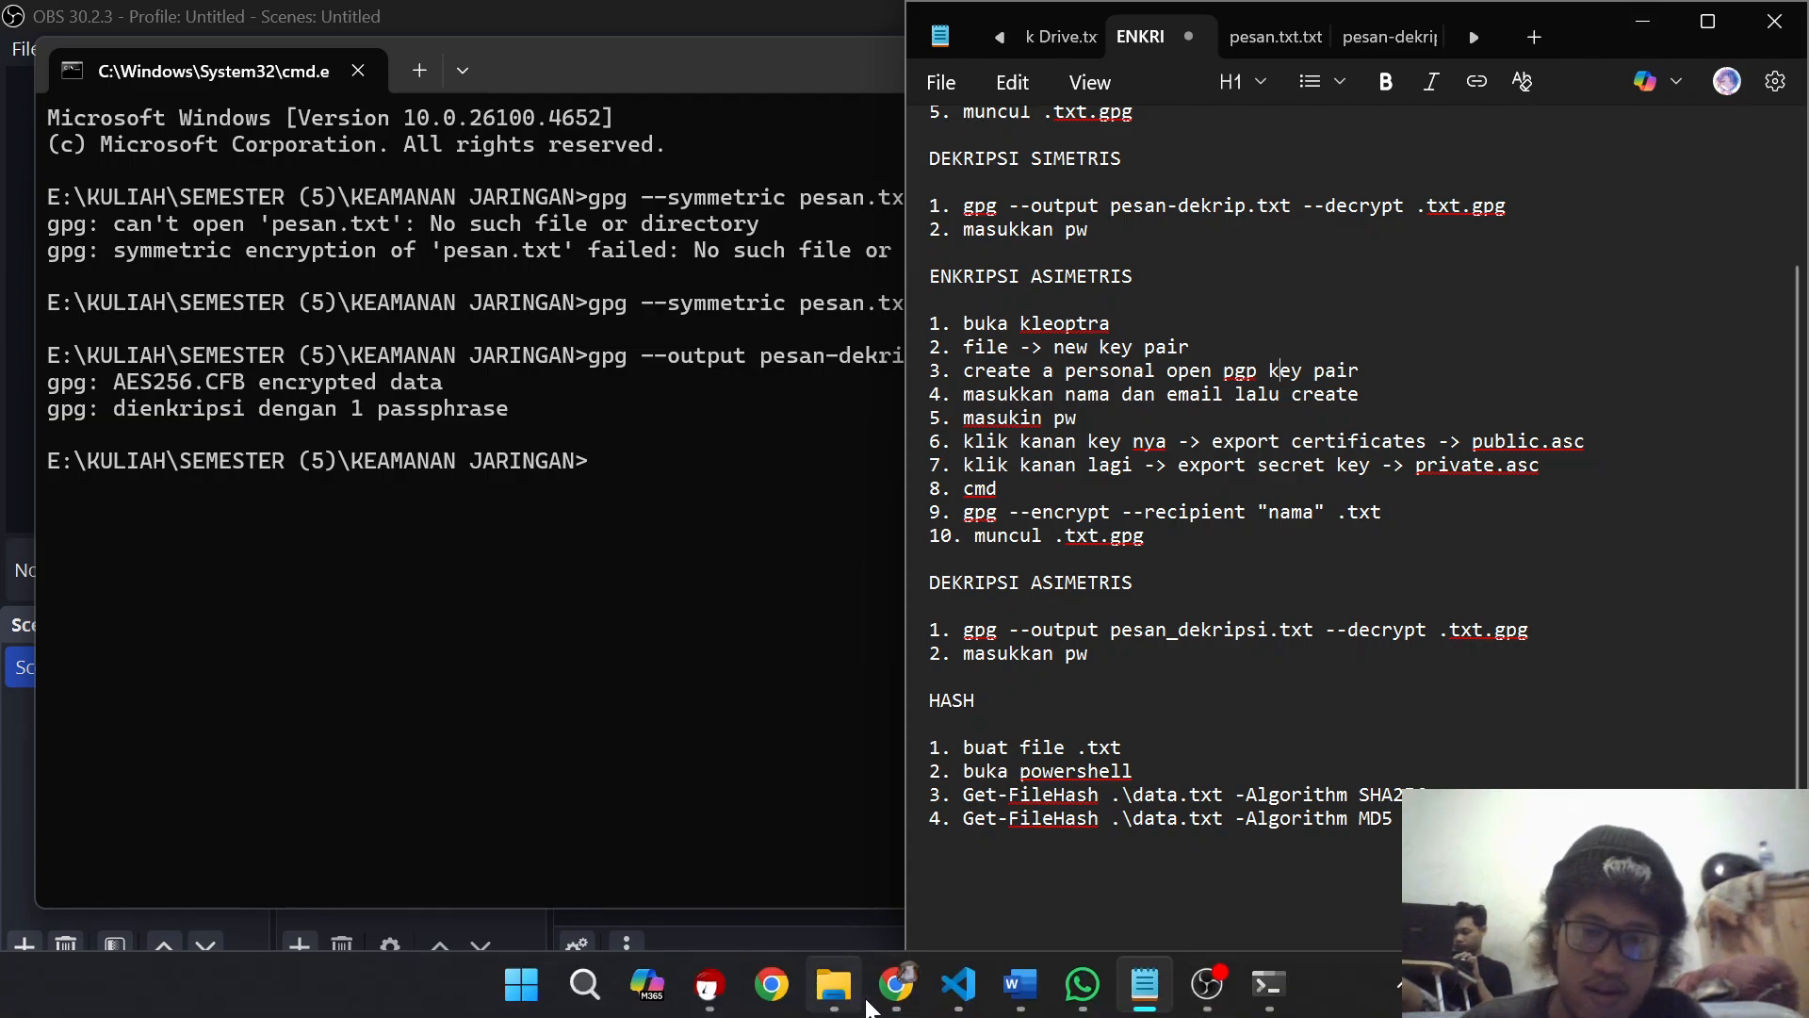
Step: Switch to Kleopatra and start creating a new OpenPGP key pair
click(709, 986)
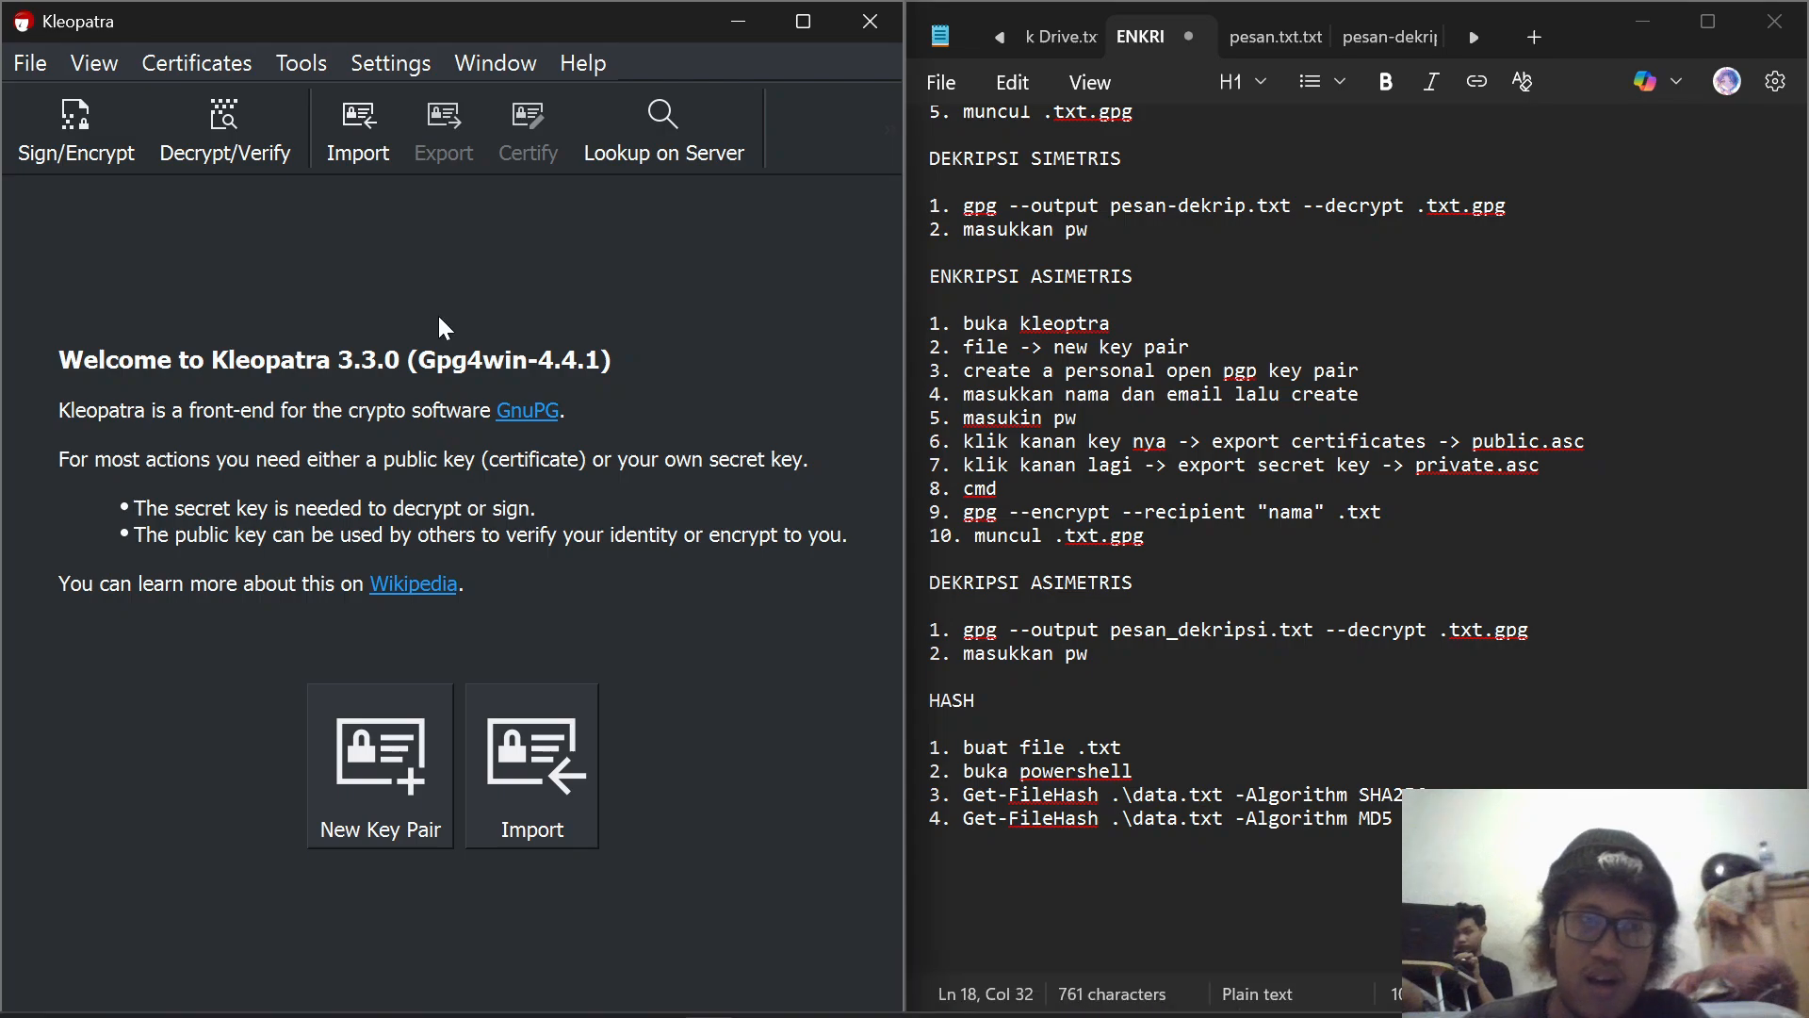
click(38, 63)
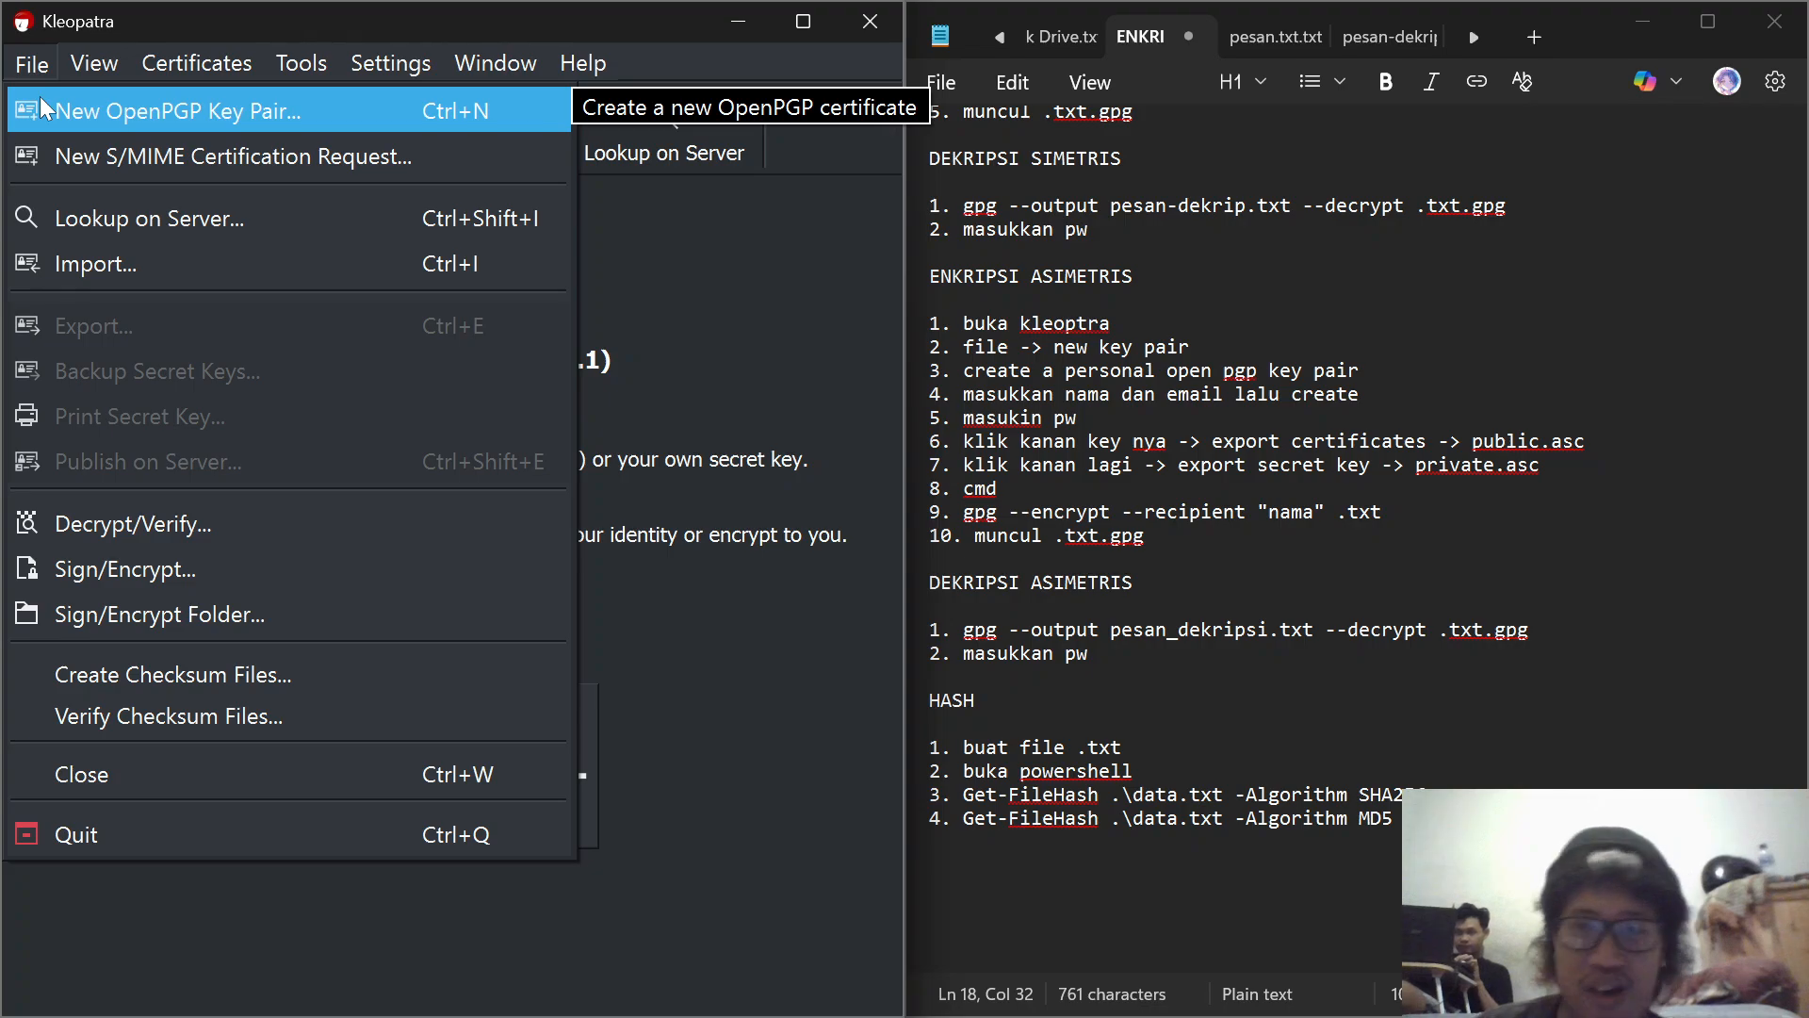
click(39, 97)
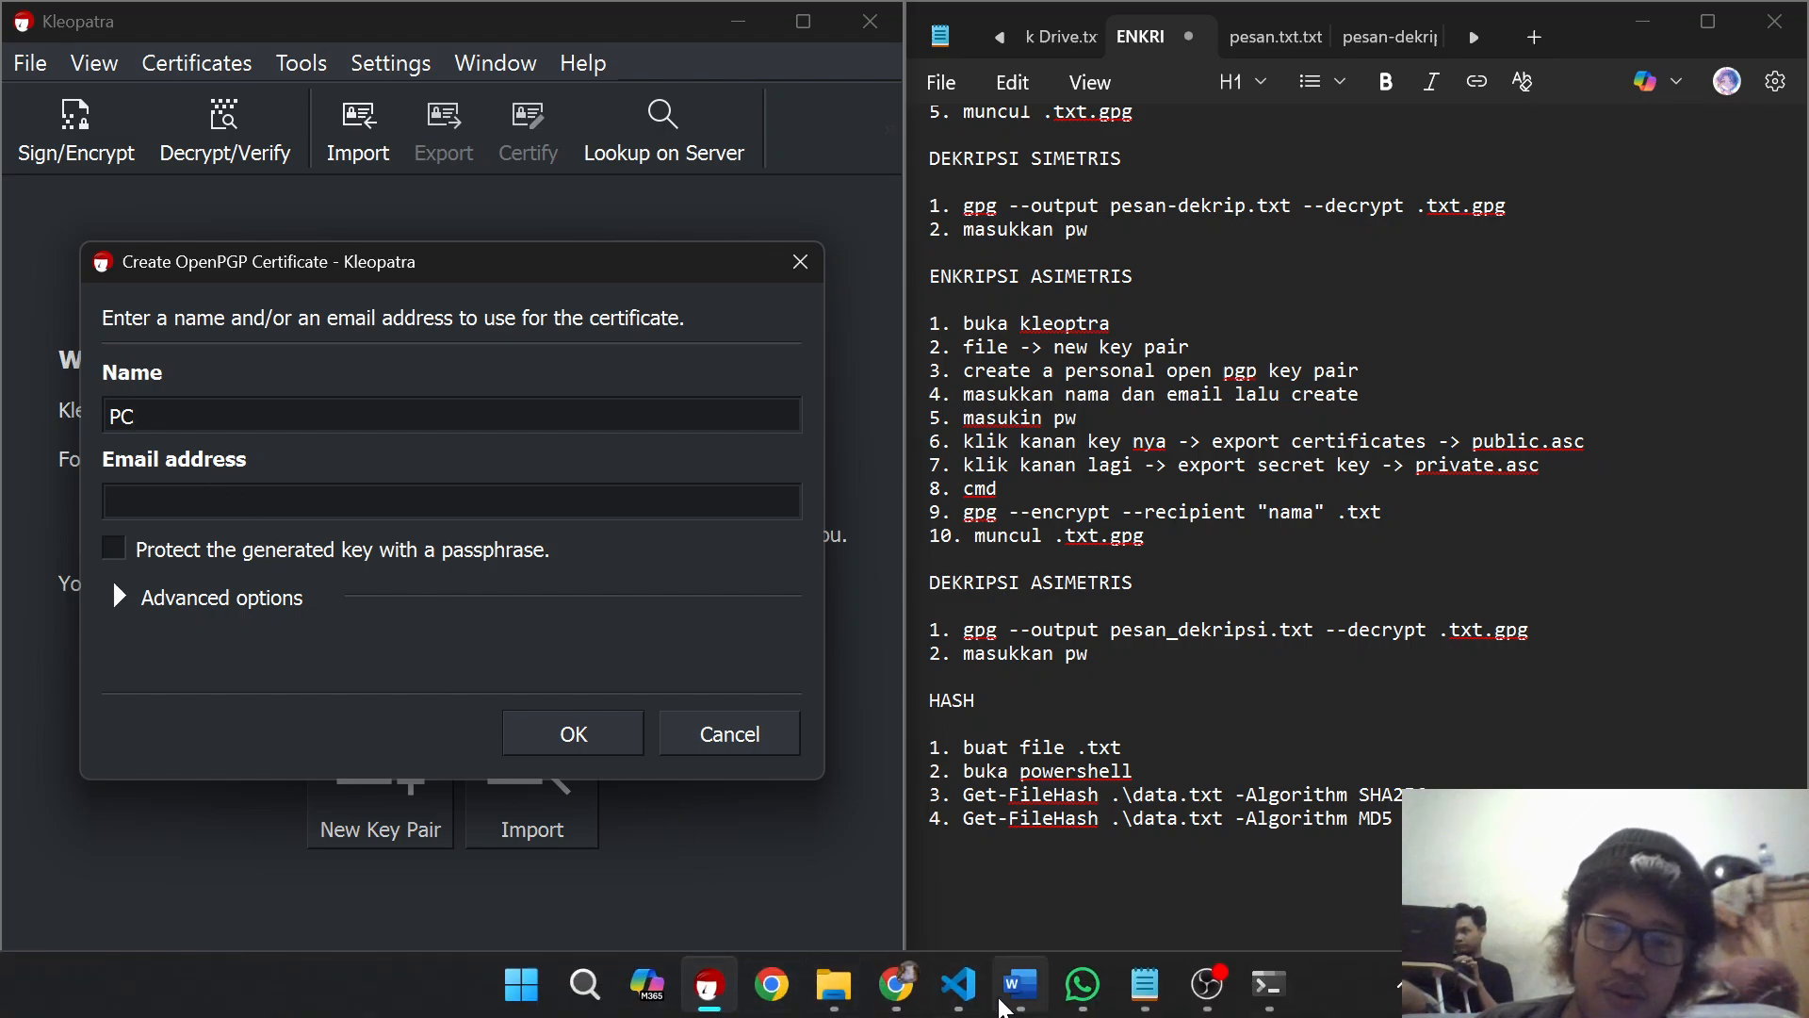
Step: Search Google for "temp mail" in a new Chrome tab, open temp-mail.org and copy the temporary email address
click(903, 997)
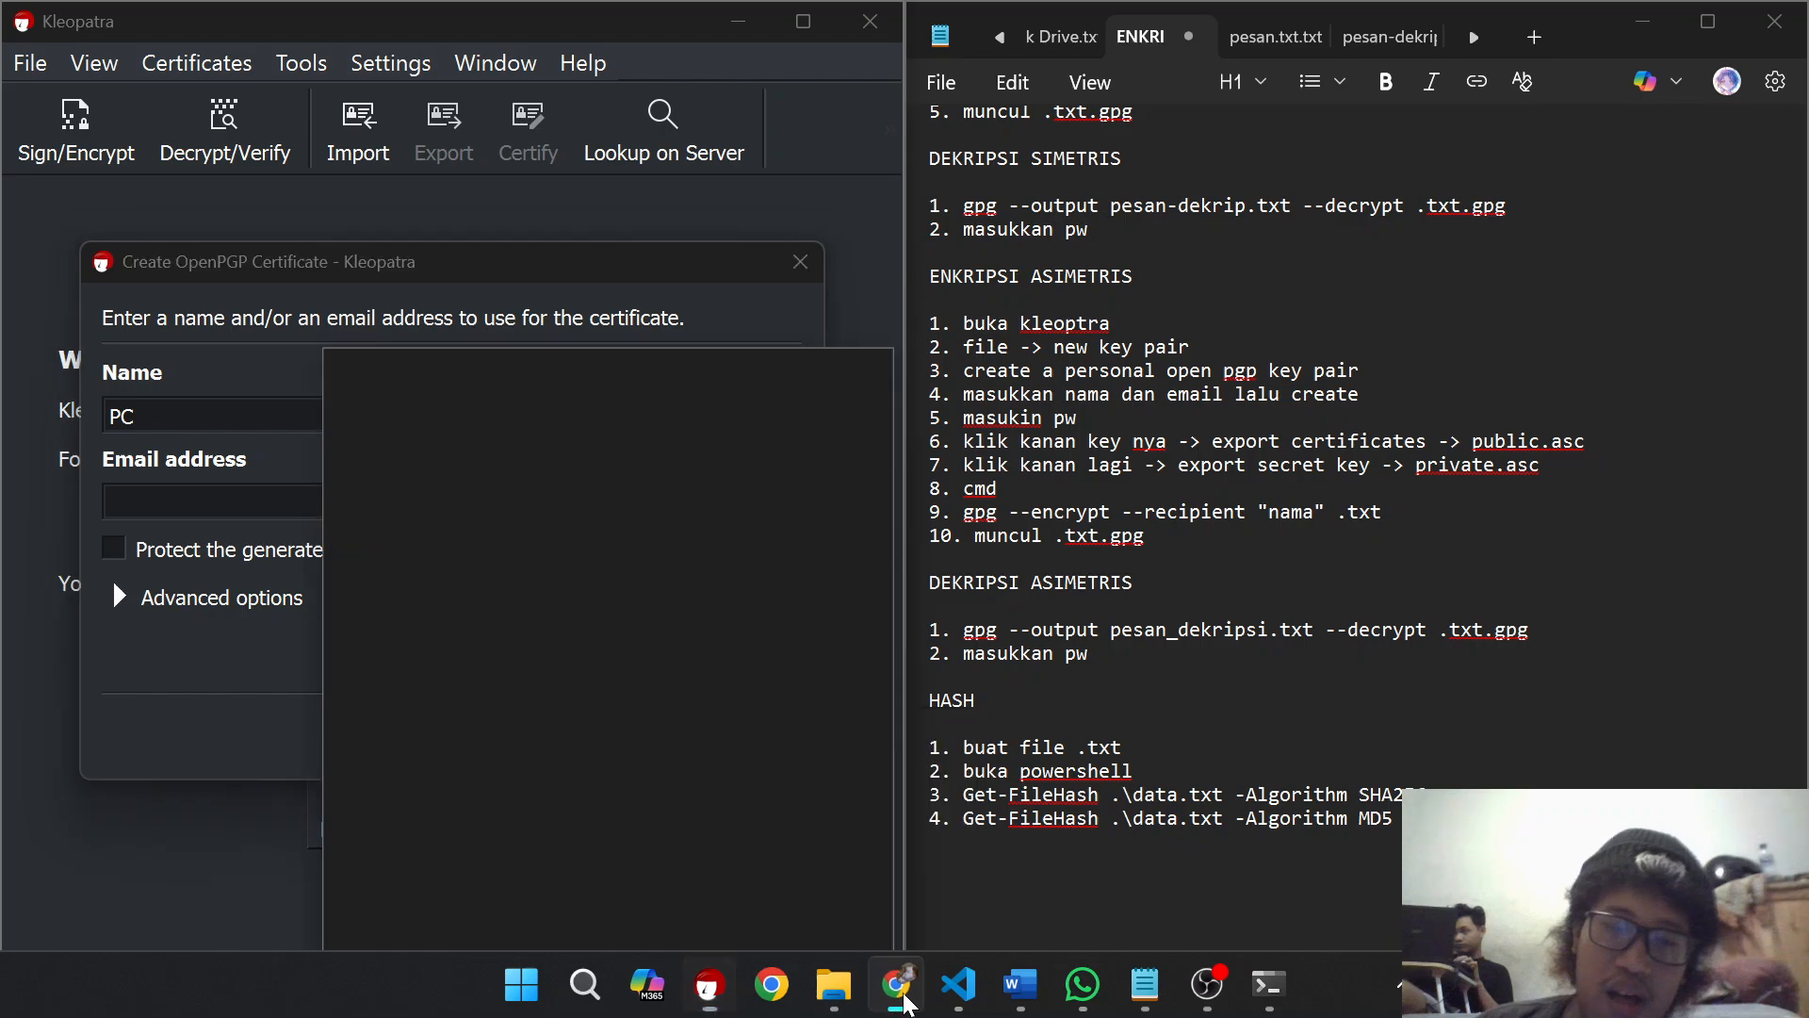
click(618, 29)
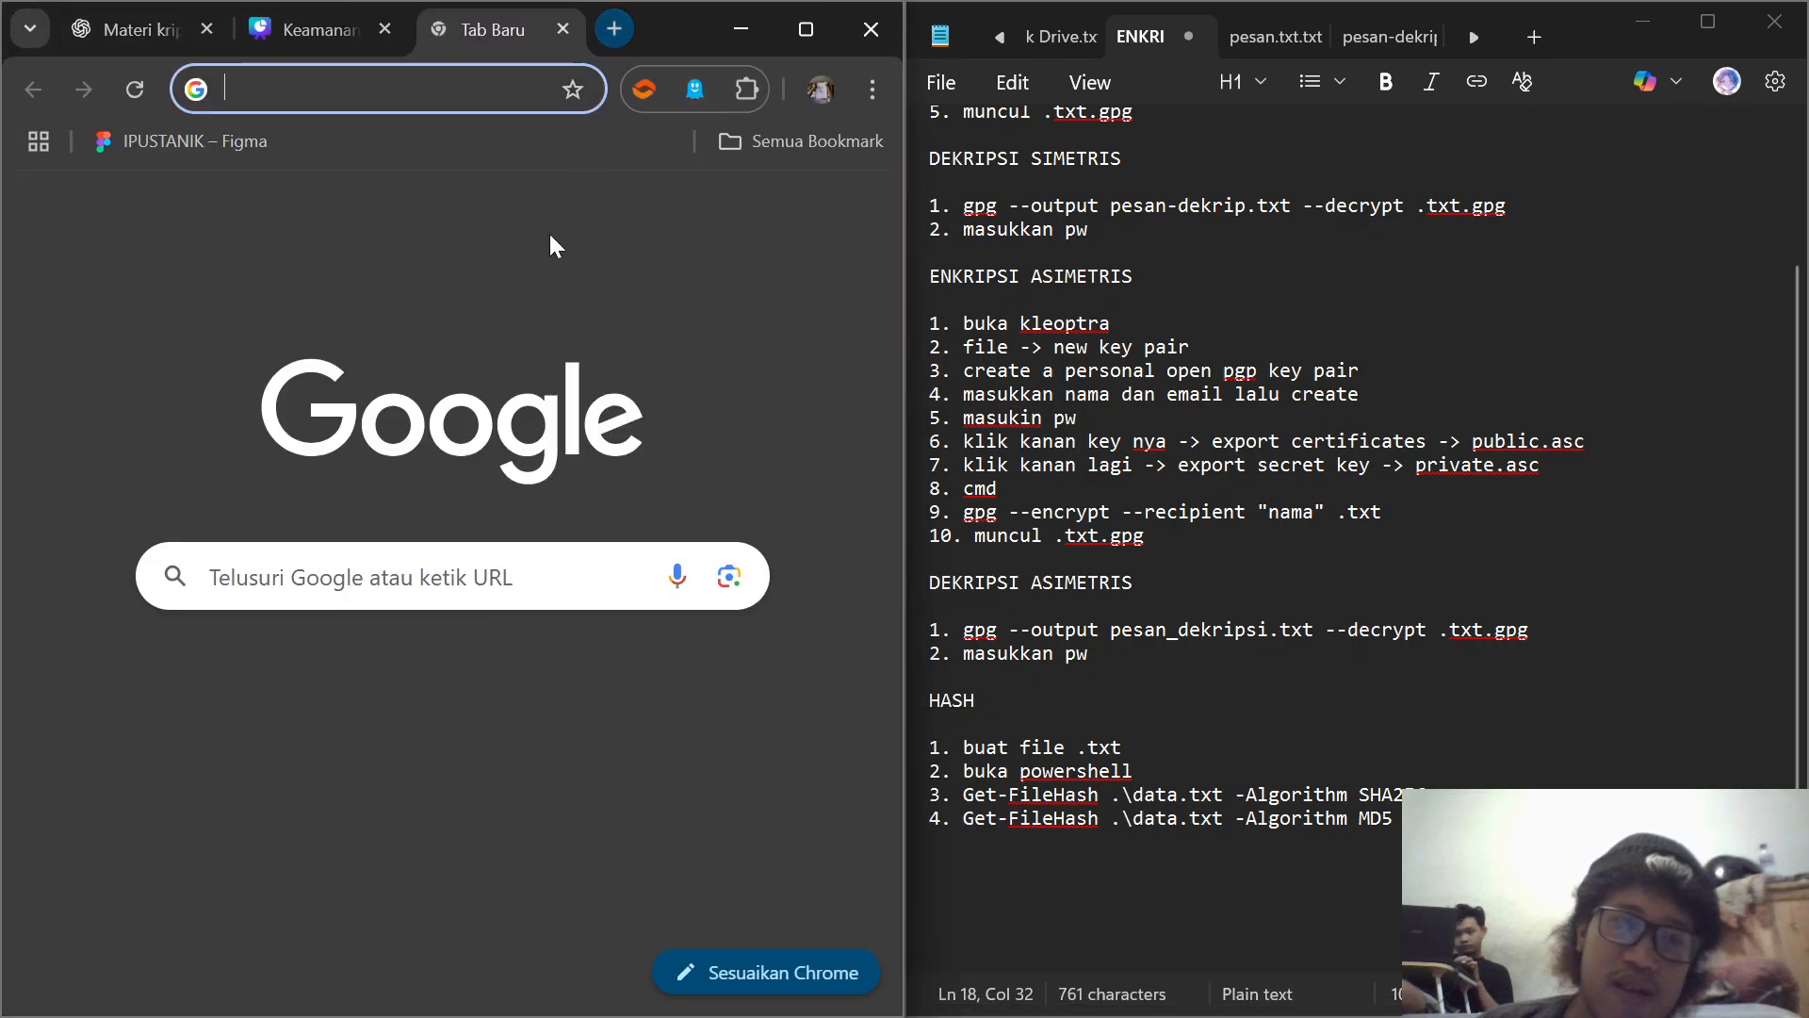
click(452, 576)
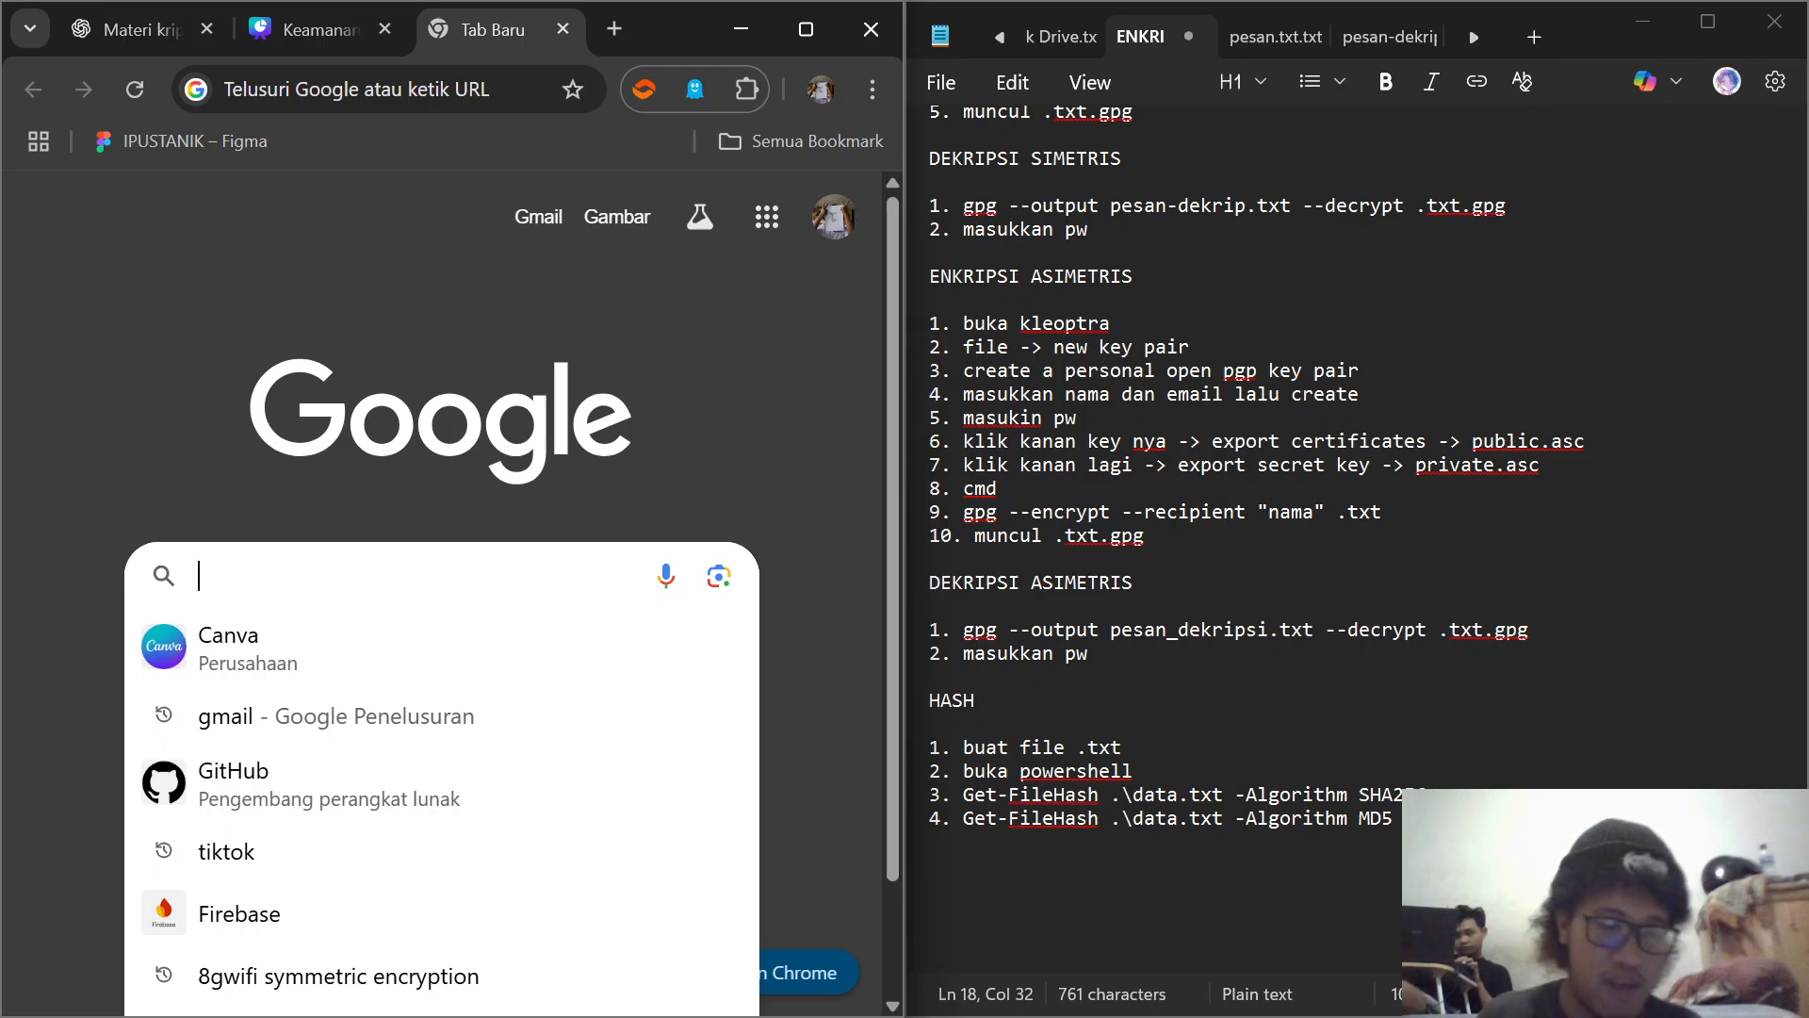
text(temp)
key(Return)
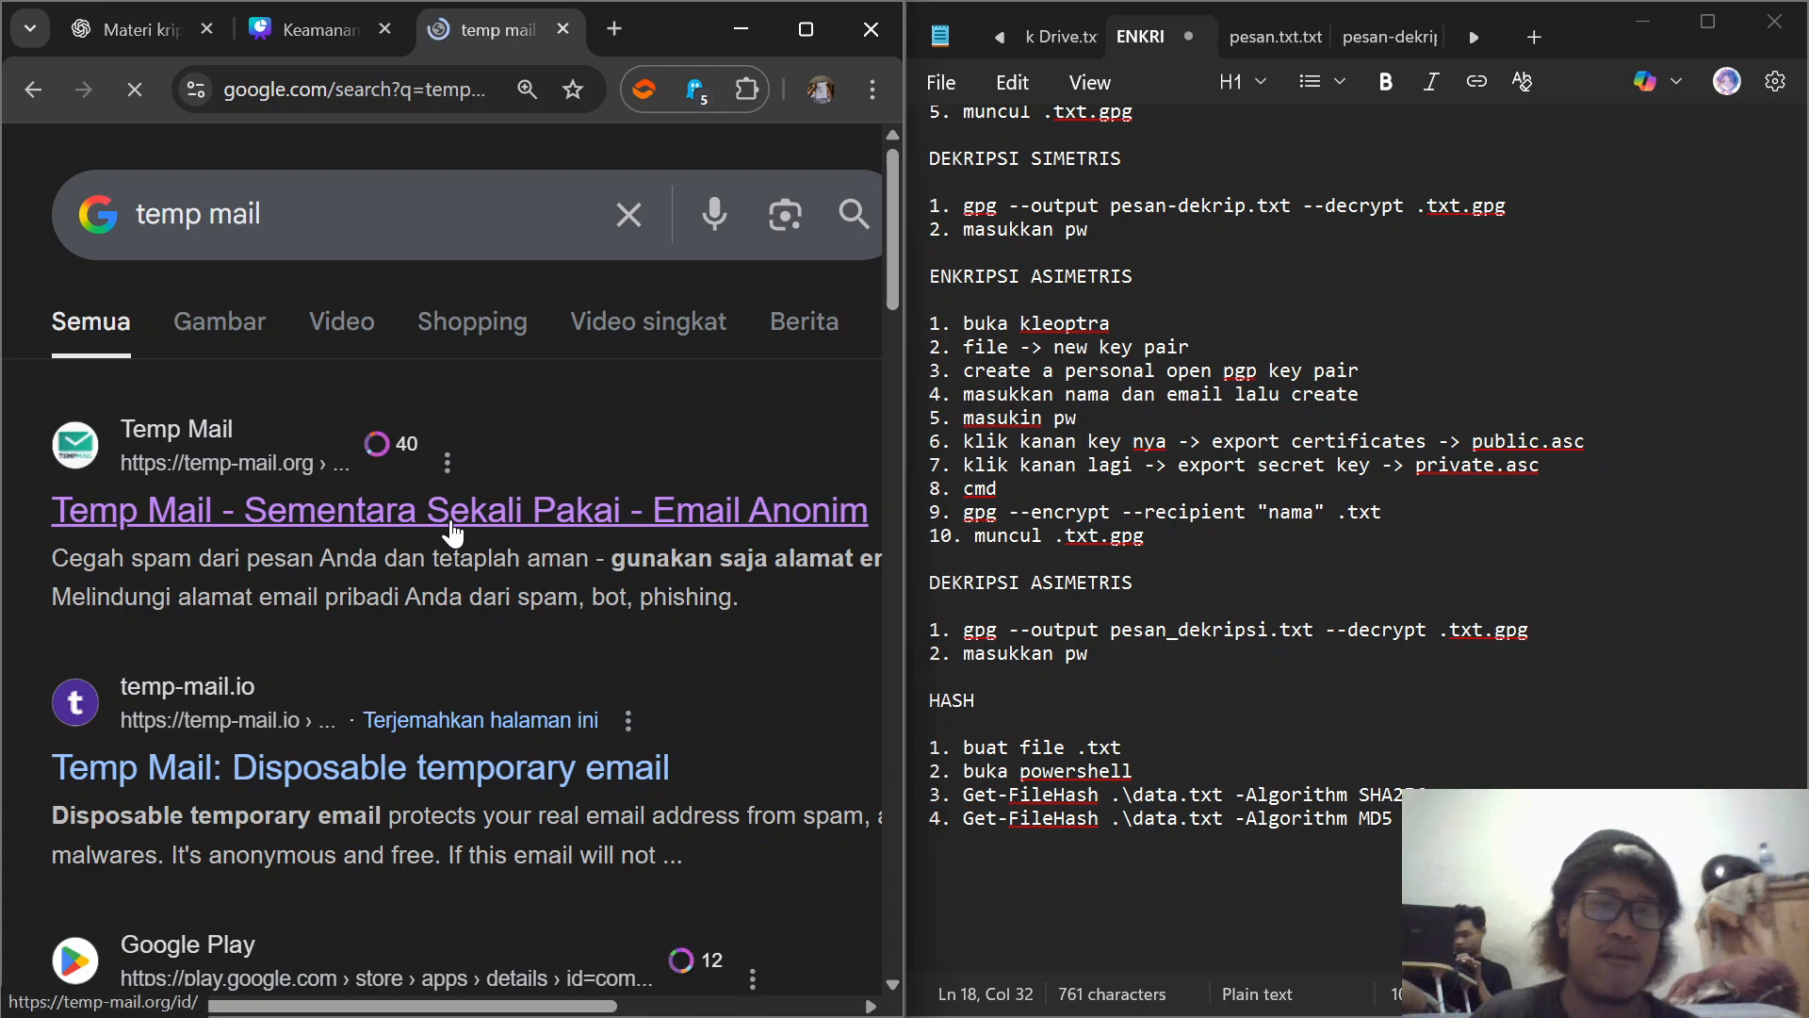
click(458, 525)
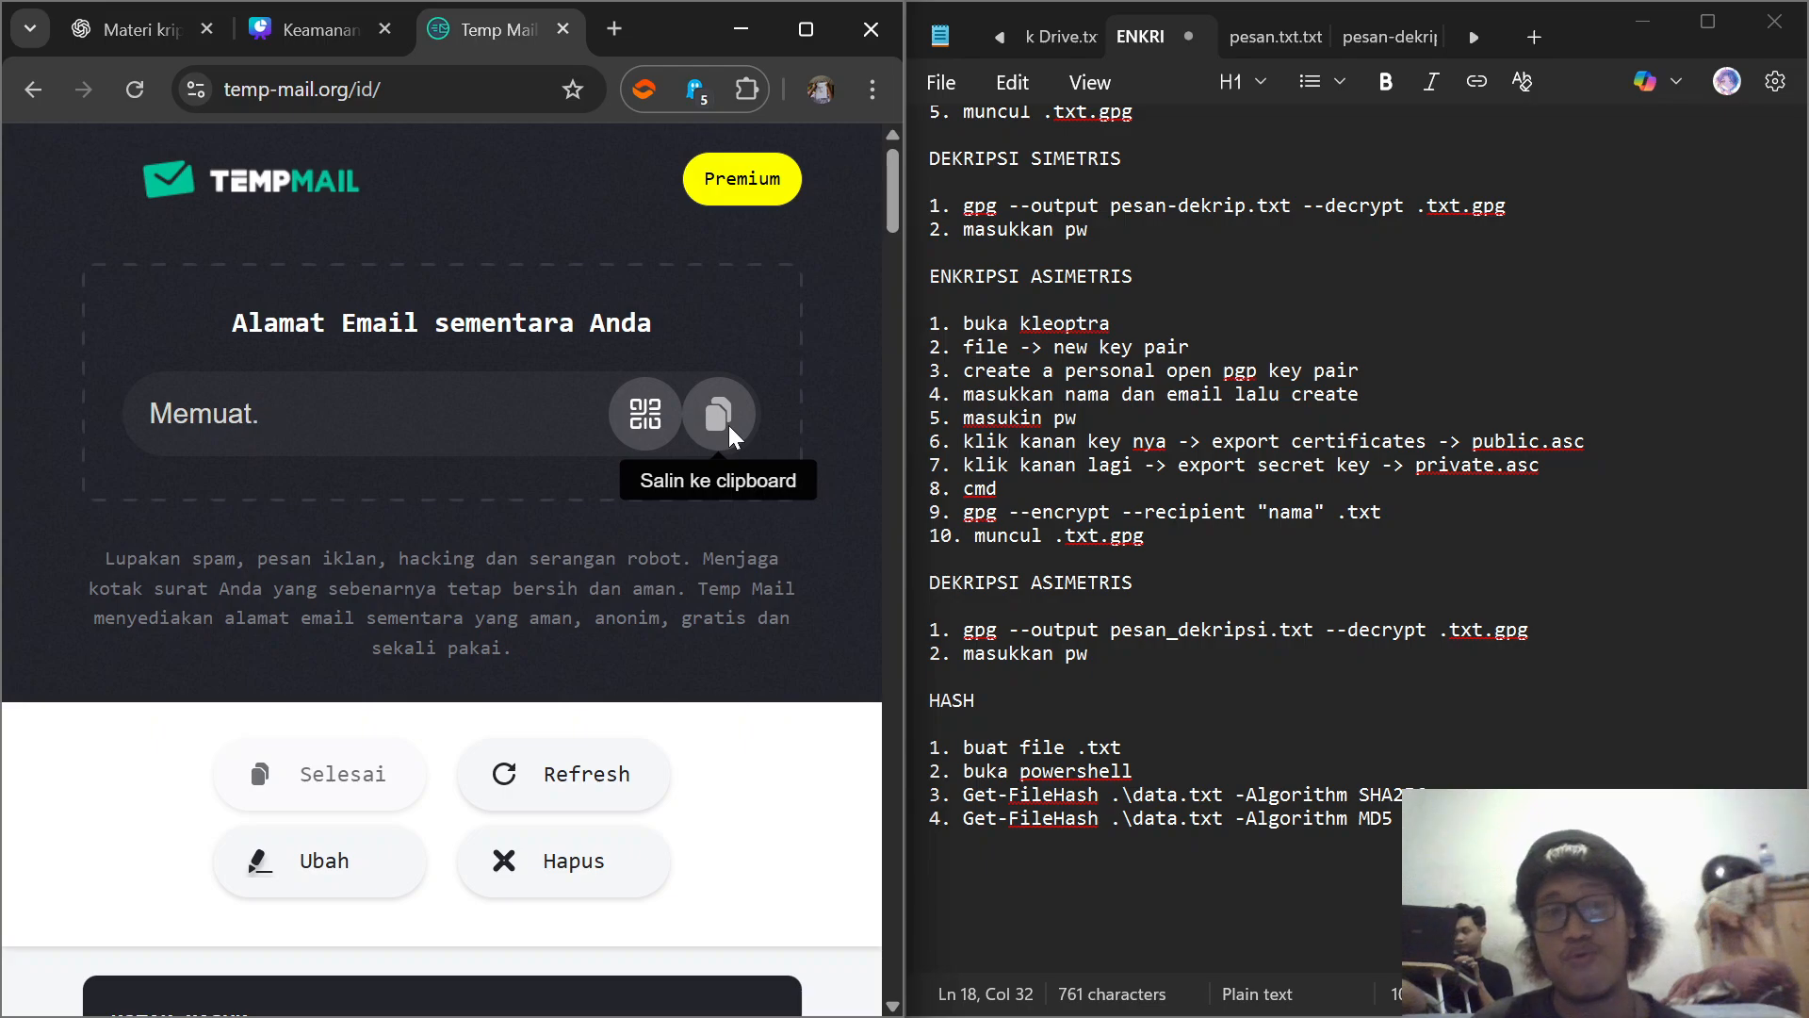
click(729, 425)
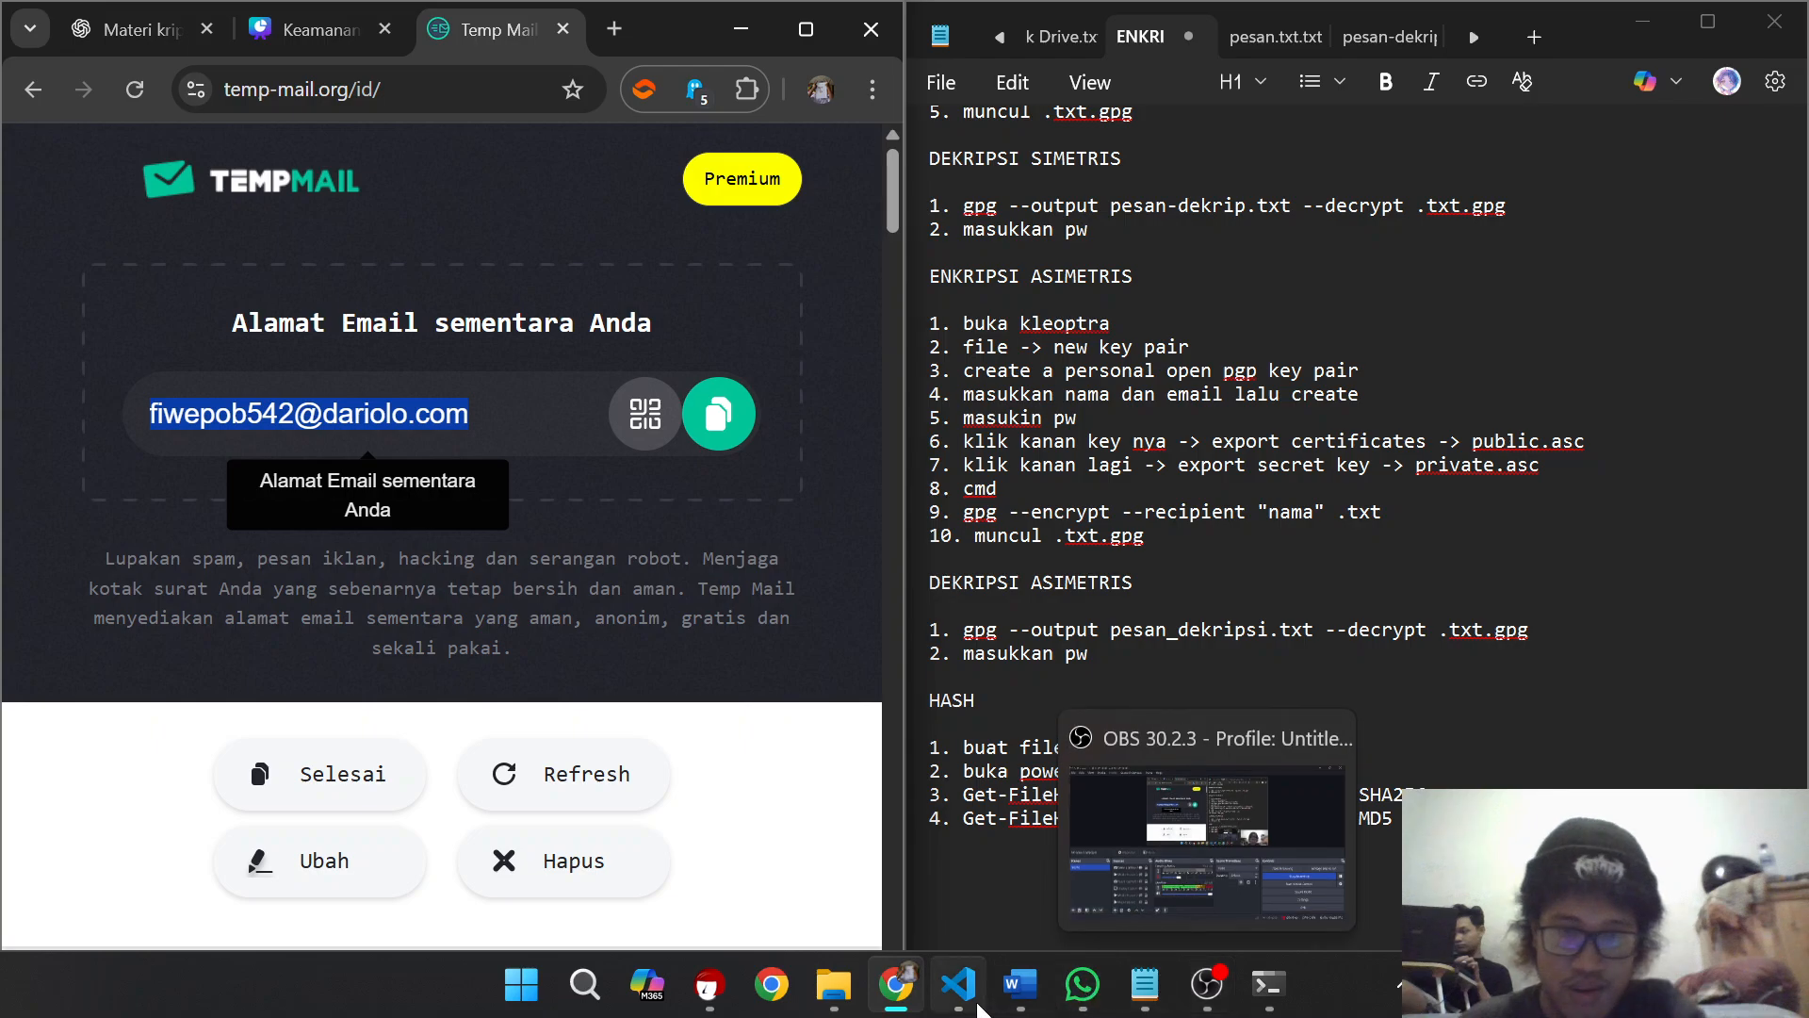
Step: Return to Kleopatra, paste the temporary address as the certificate's email, enable passphrase protection and confirm the details
mouse_move(710, 985)
click(636, 841)
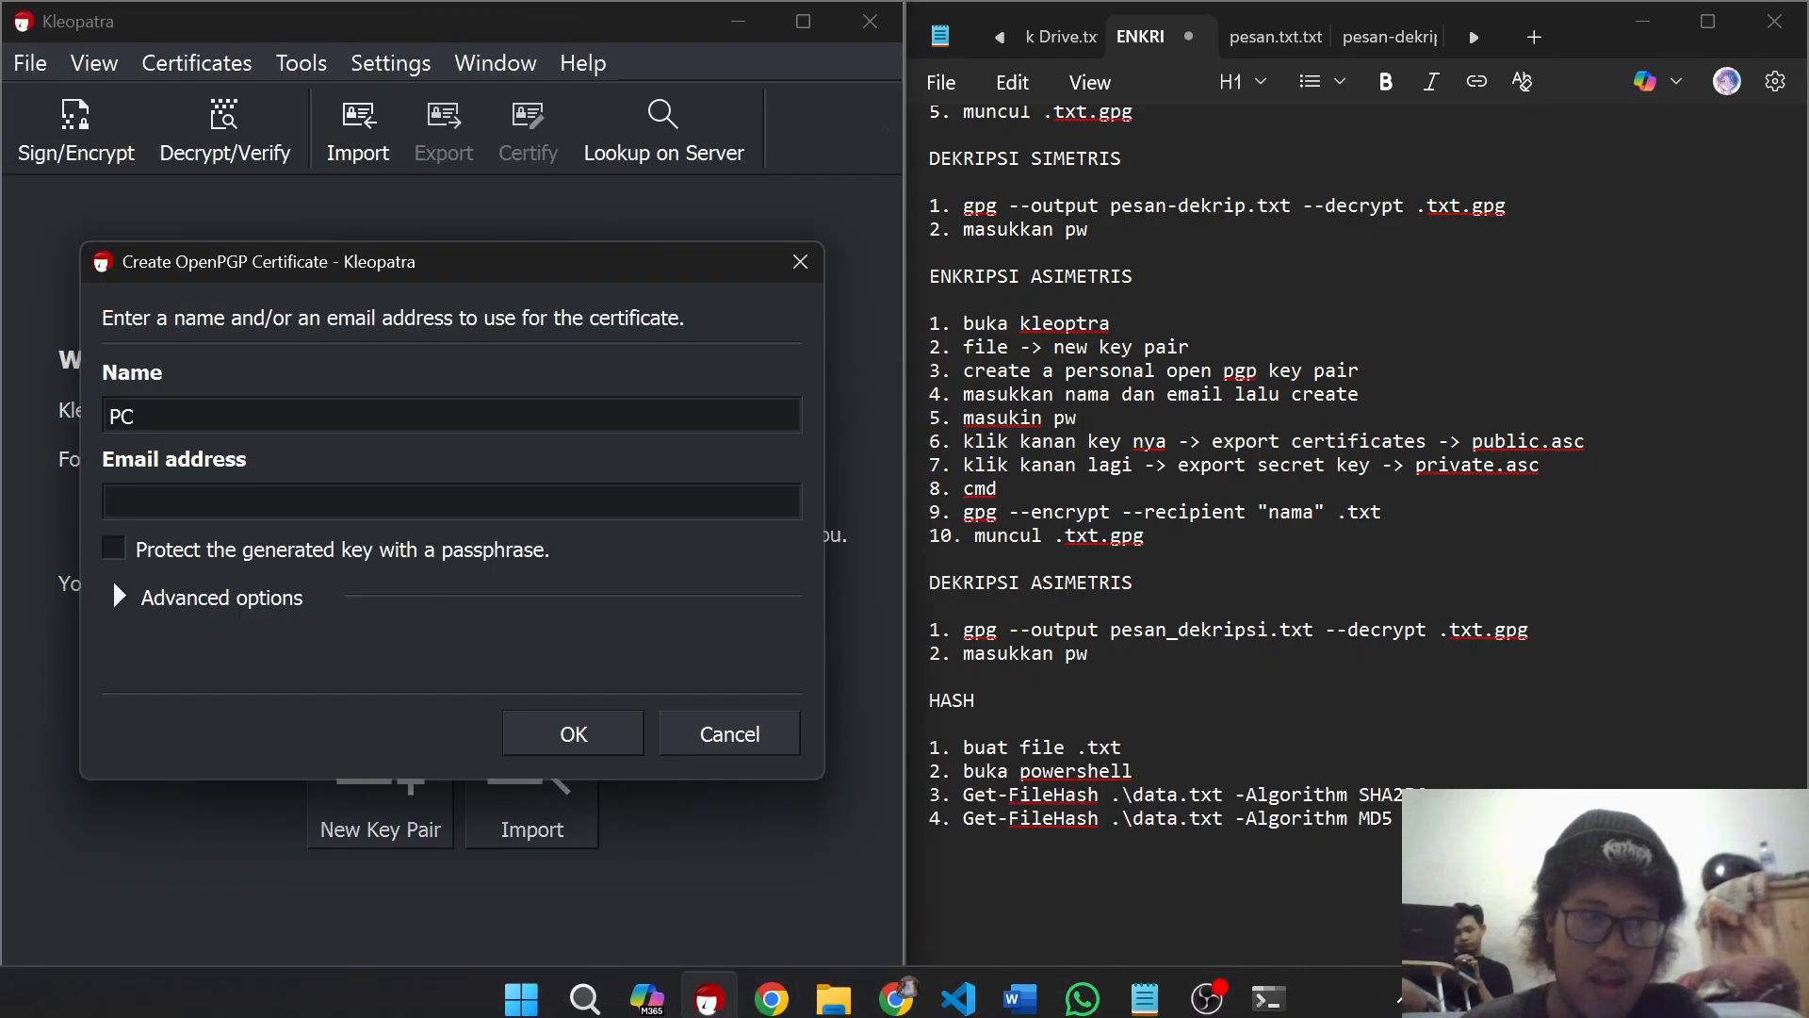
key(ctrl+v)
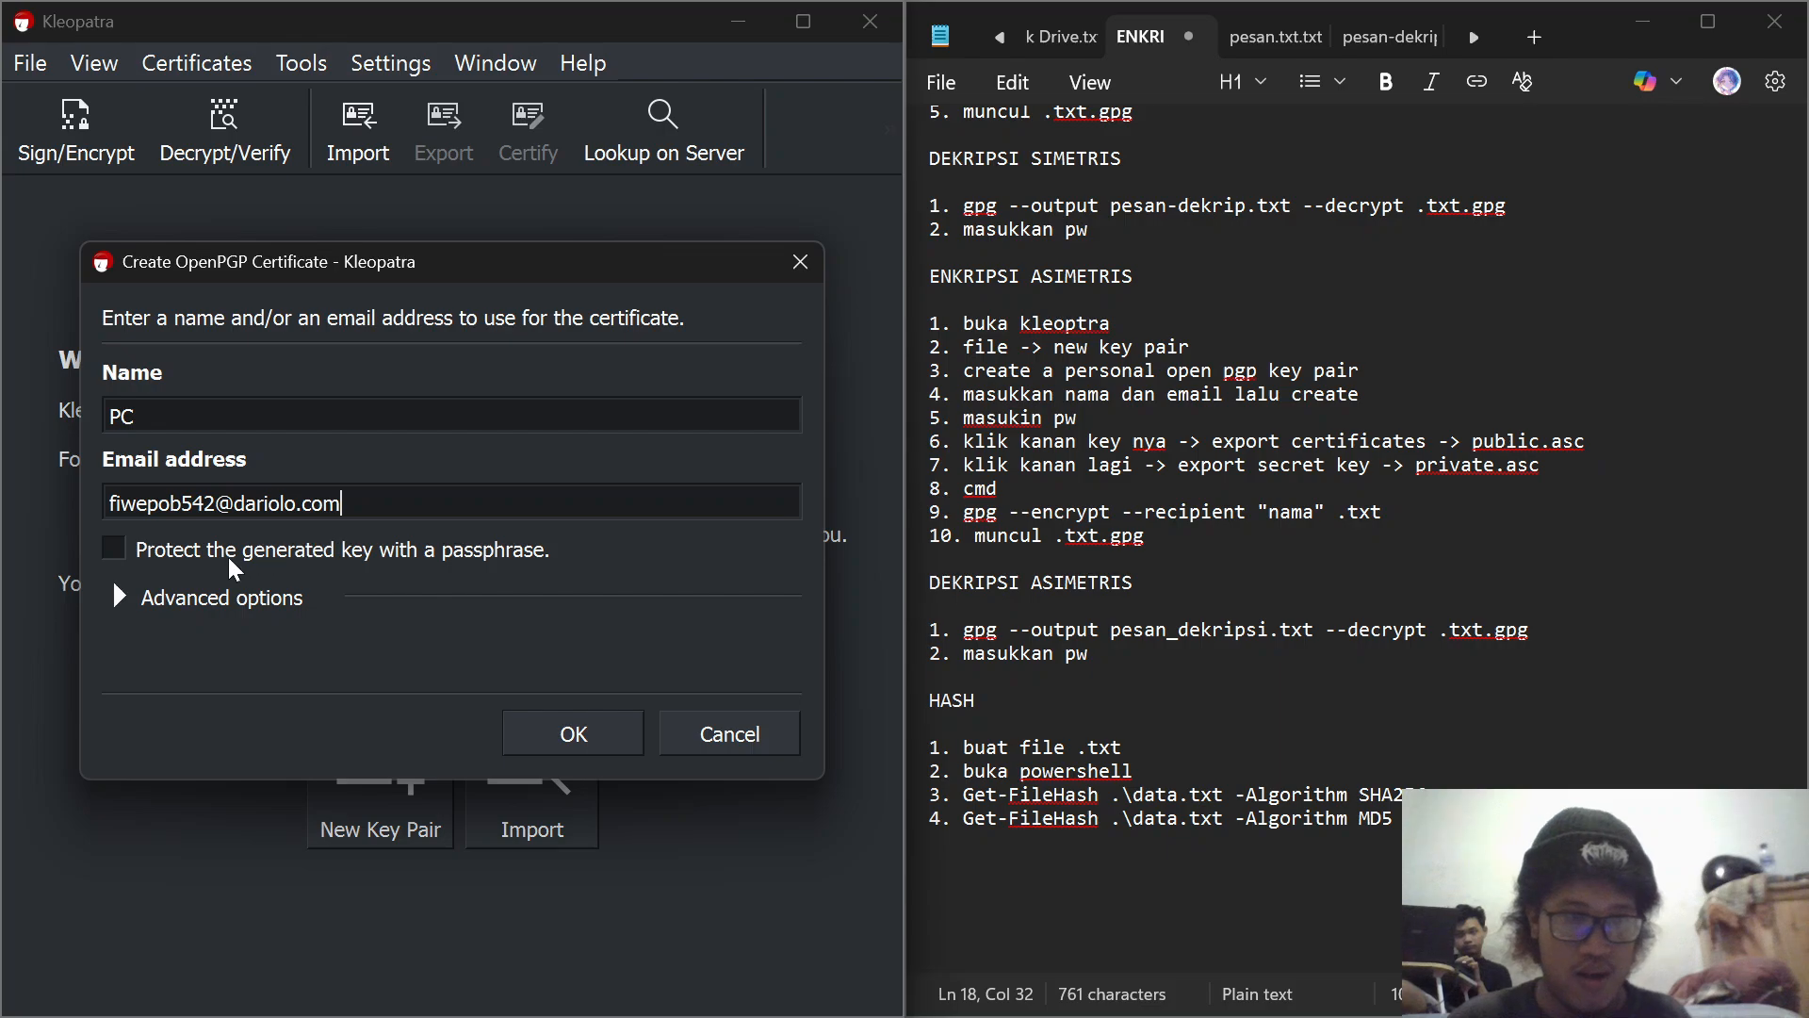
click(571, 732)
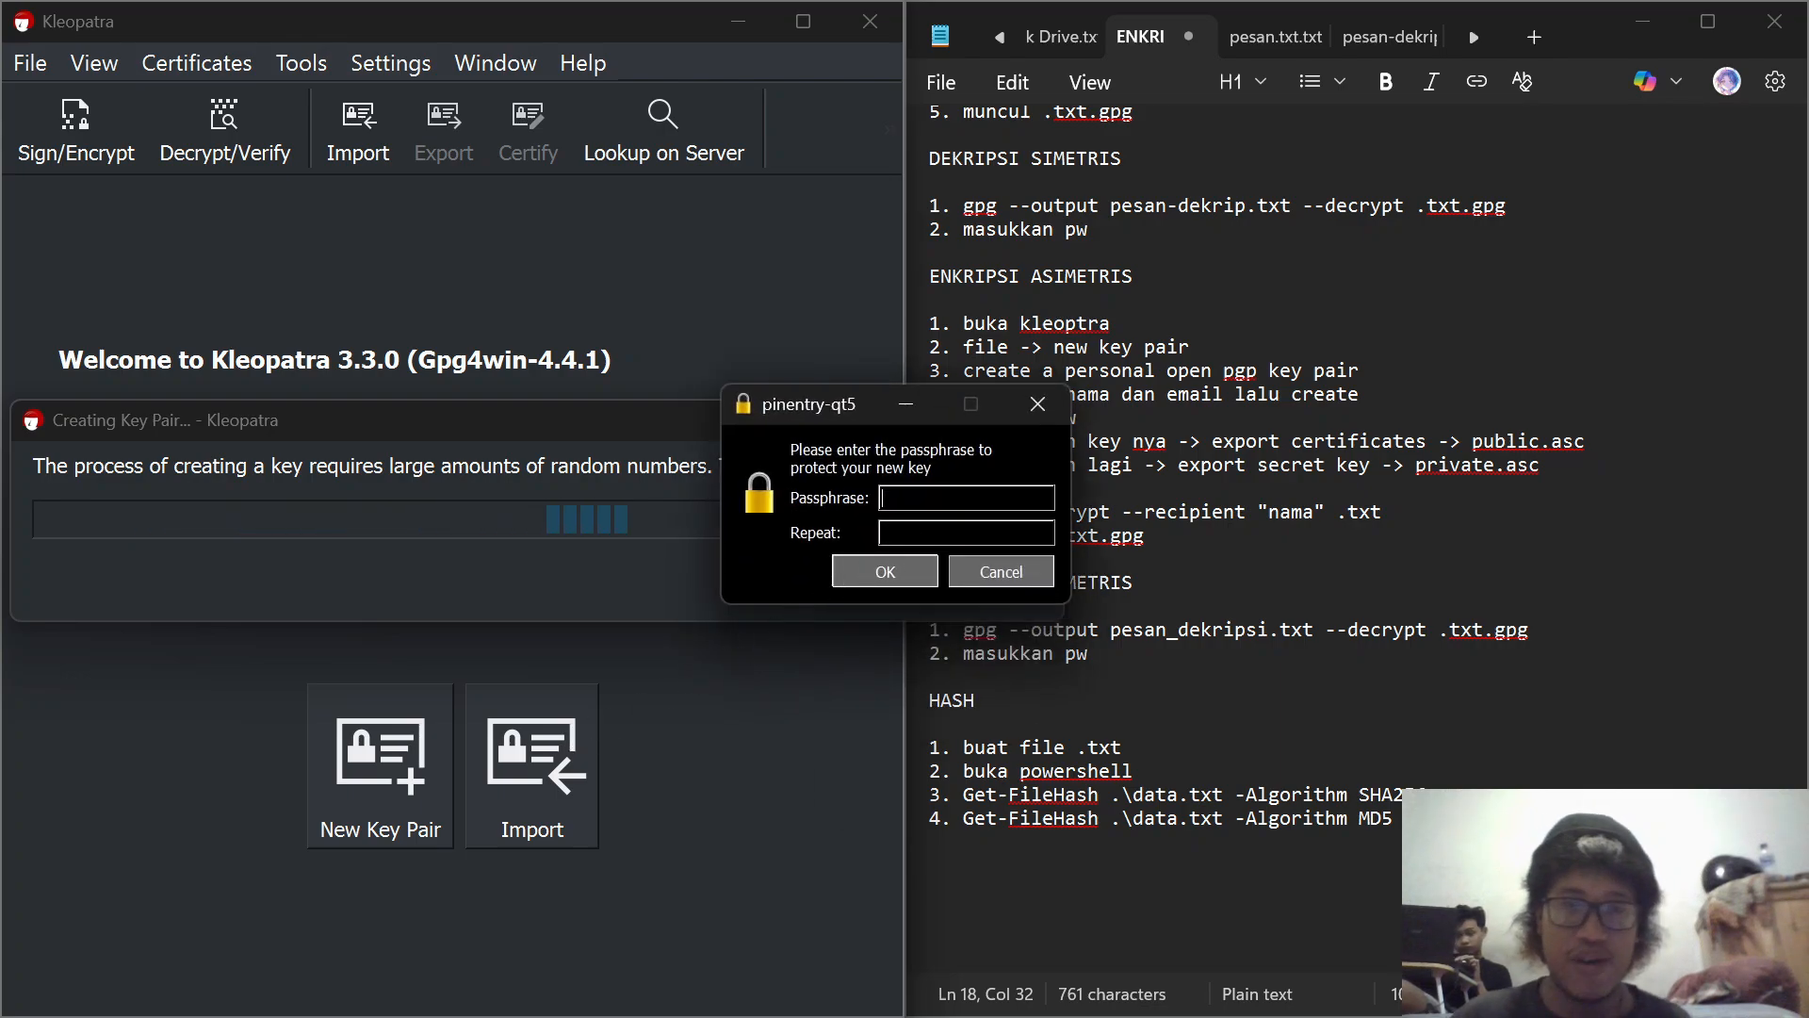
Step: Enter and repeat the passphrase protecting the new key, confirm it and close the success message
text(1234567)
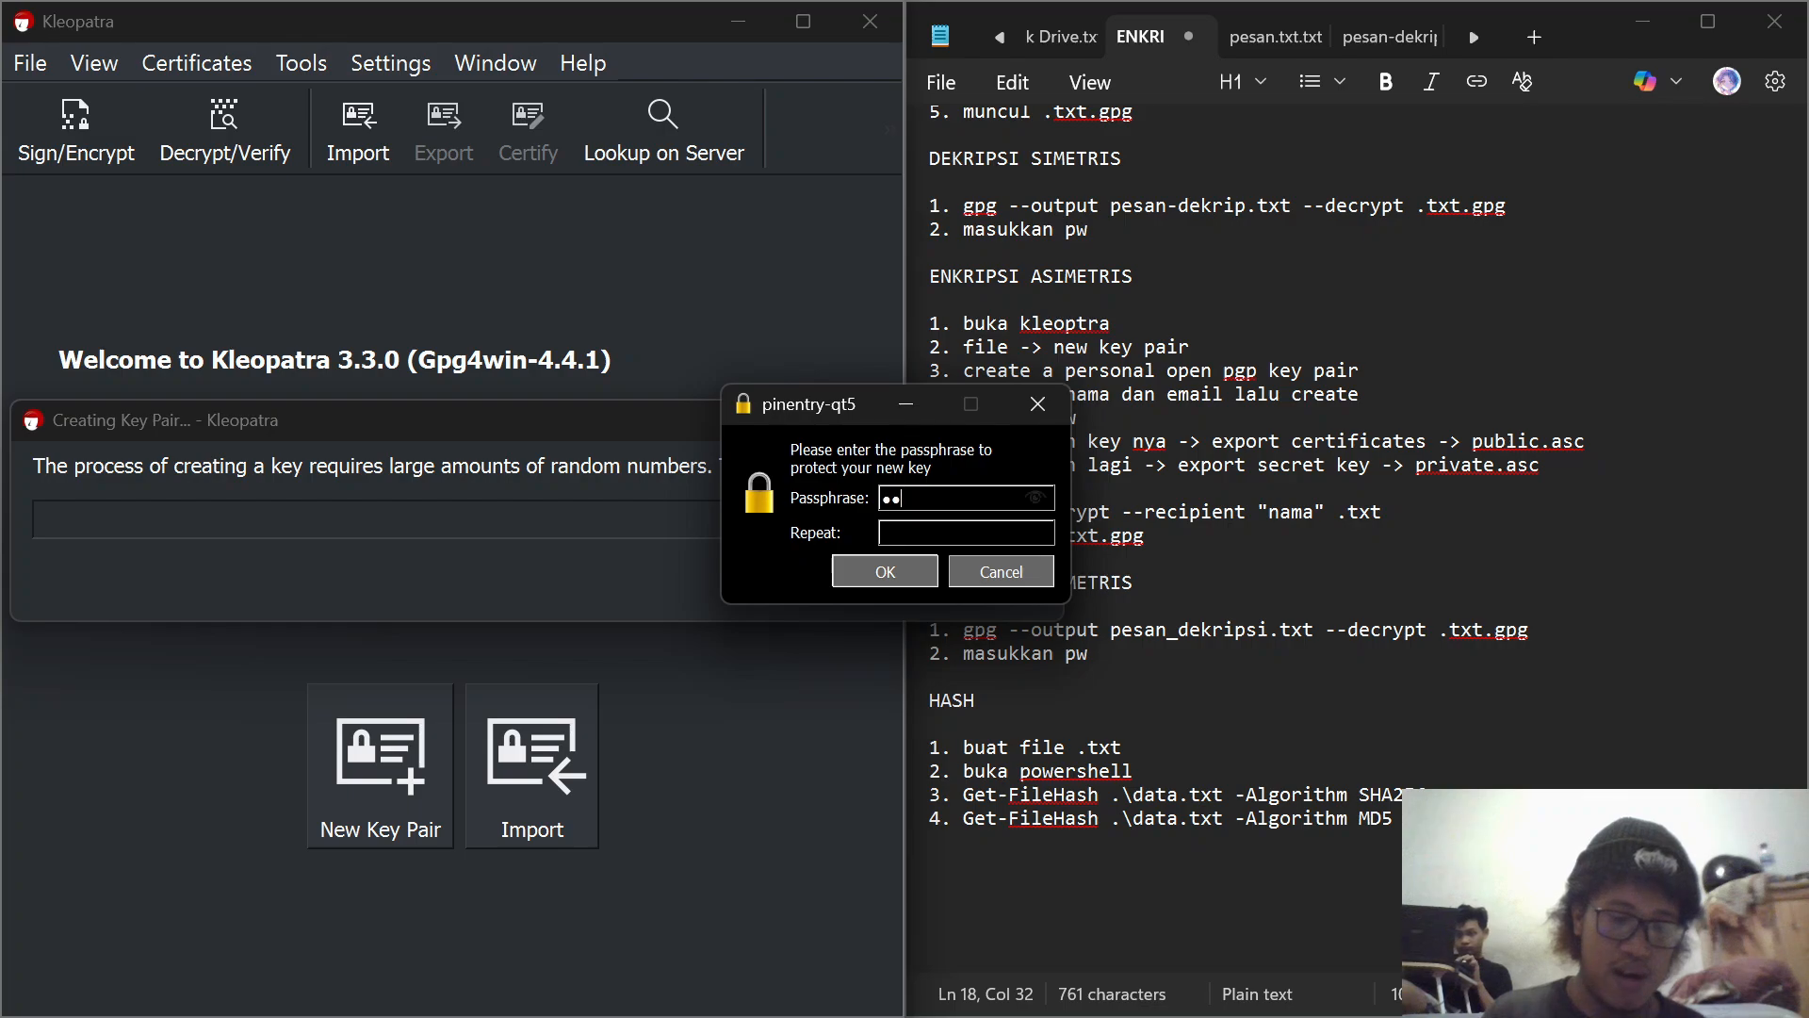
text(890)
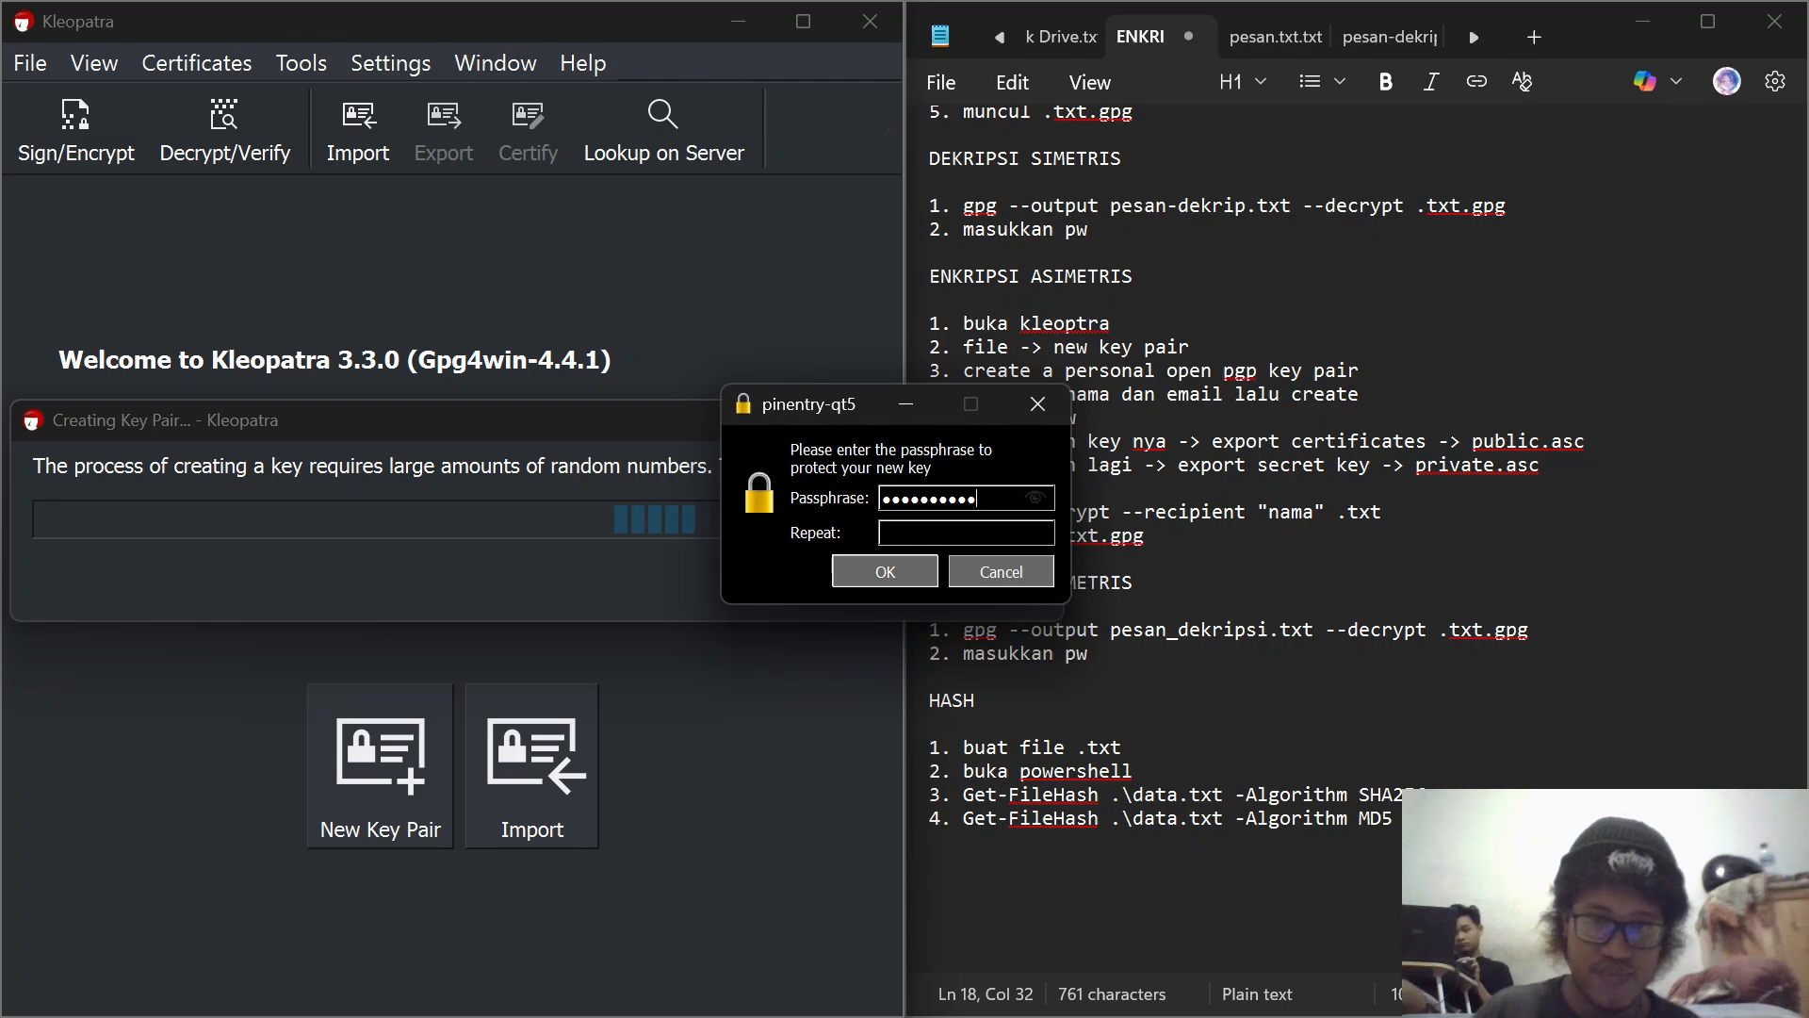
key(Tab)
text(1234567890)
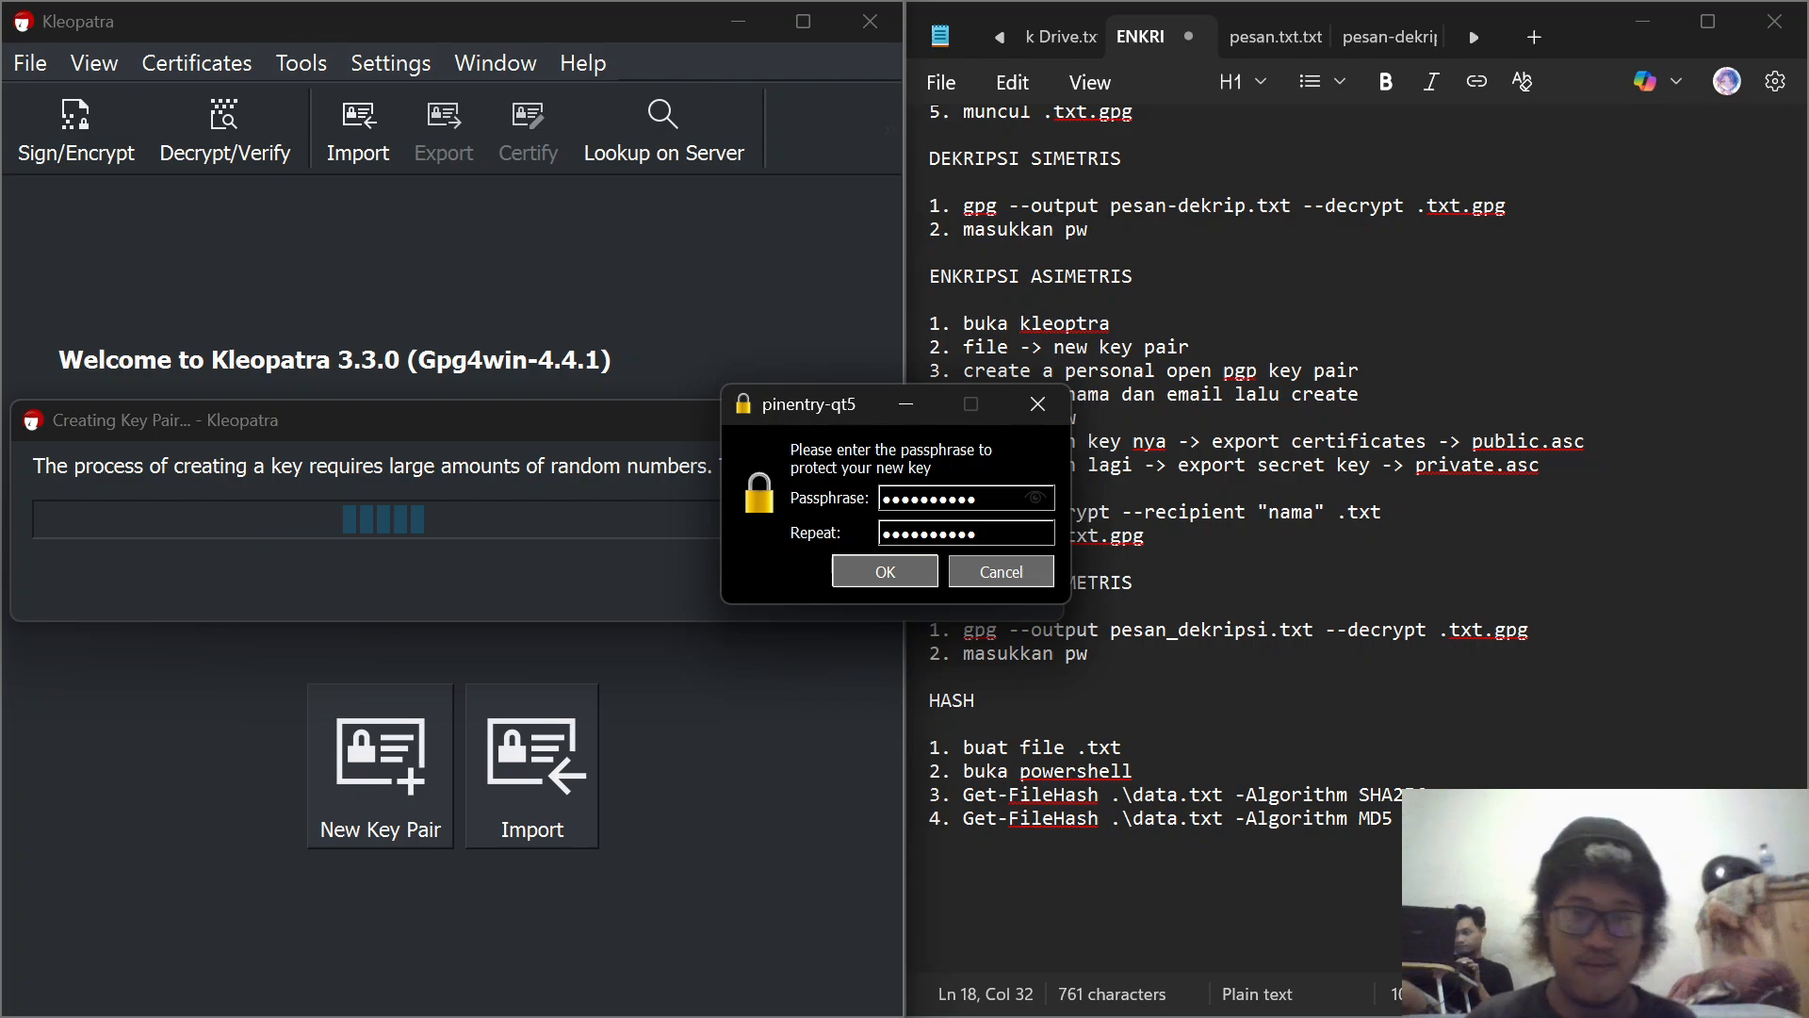
click(915, 565)
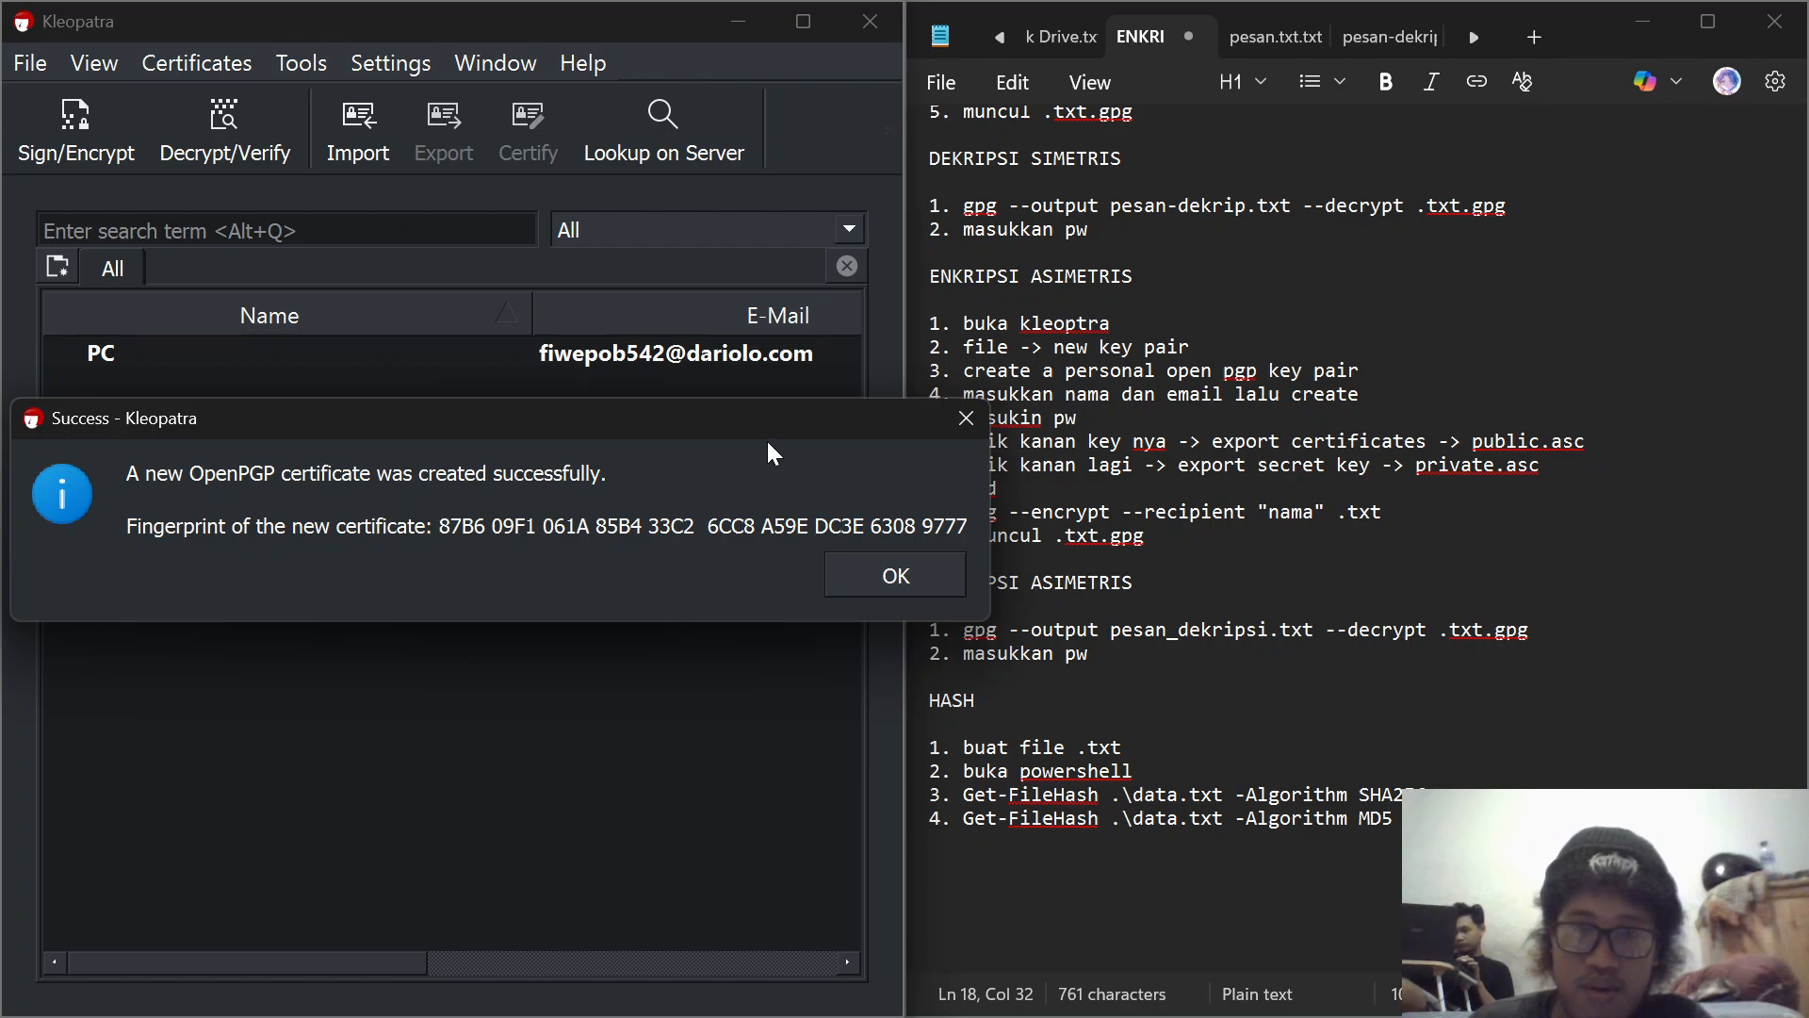
click(886, 581)
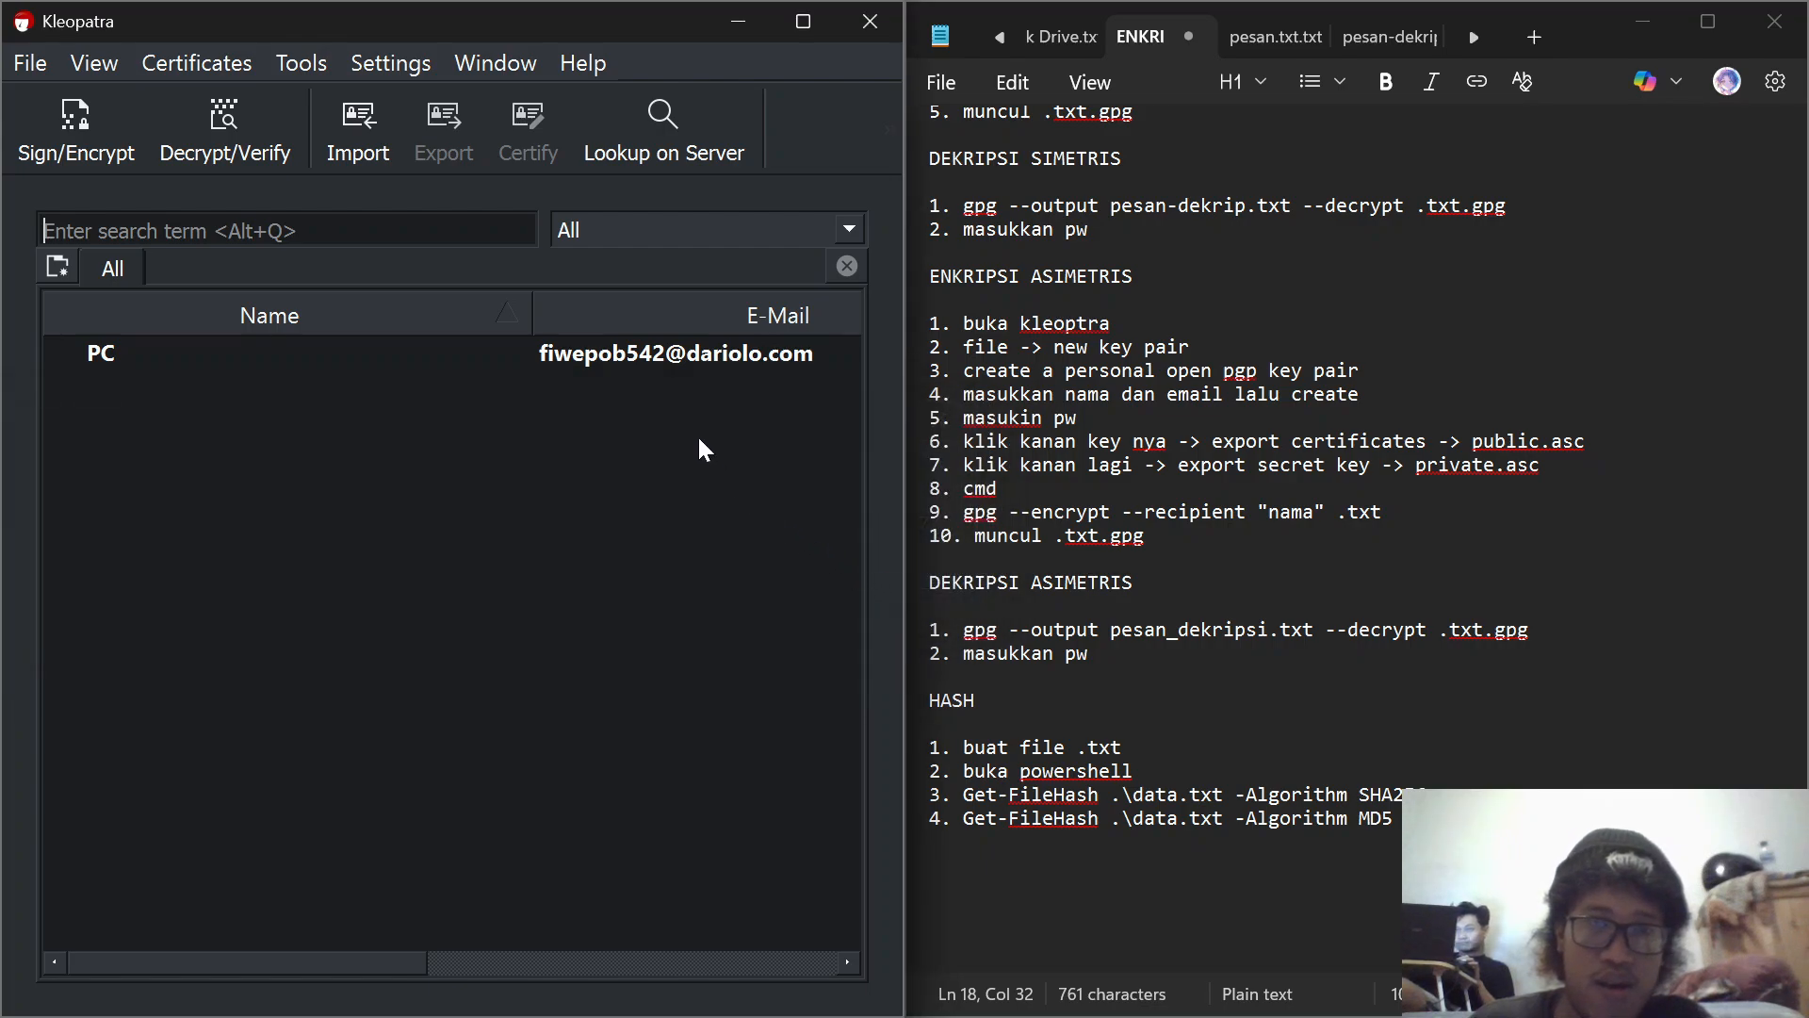
Step: Export the PC key's public certificate under its suggested name to E:\KULIAH\SEMESTER (5)\KEAMANAN JARINGAN
right_click(615, 358)
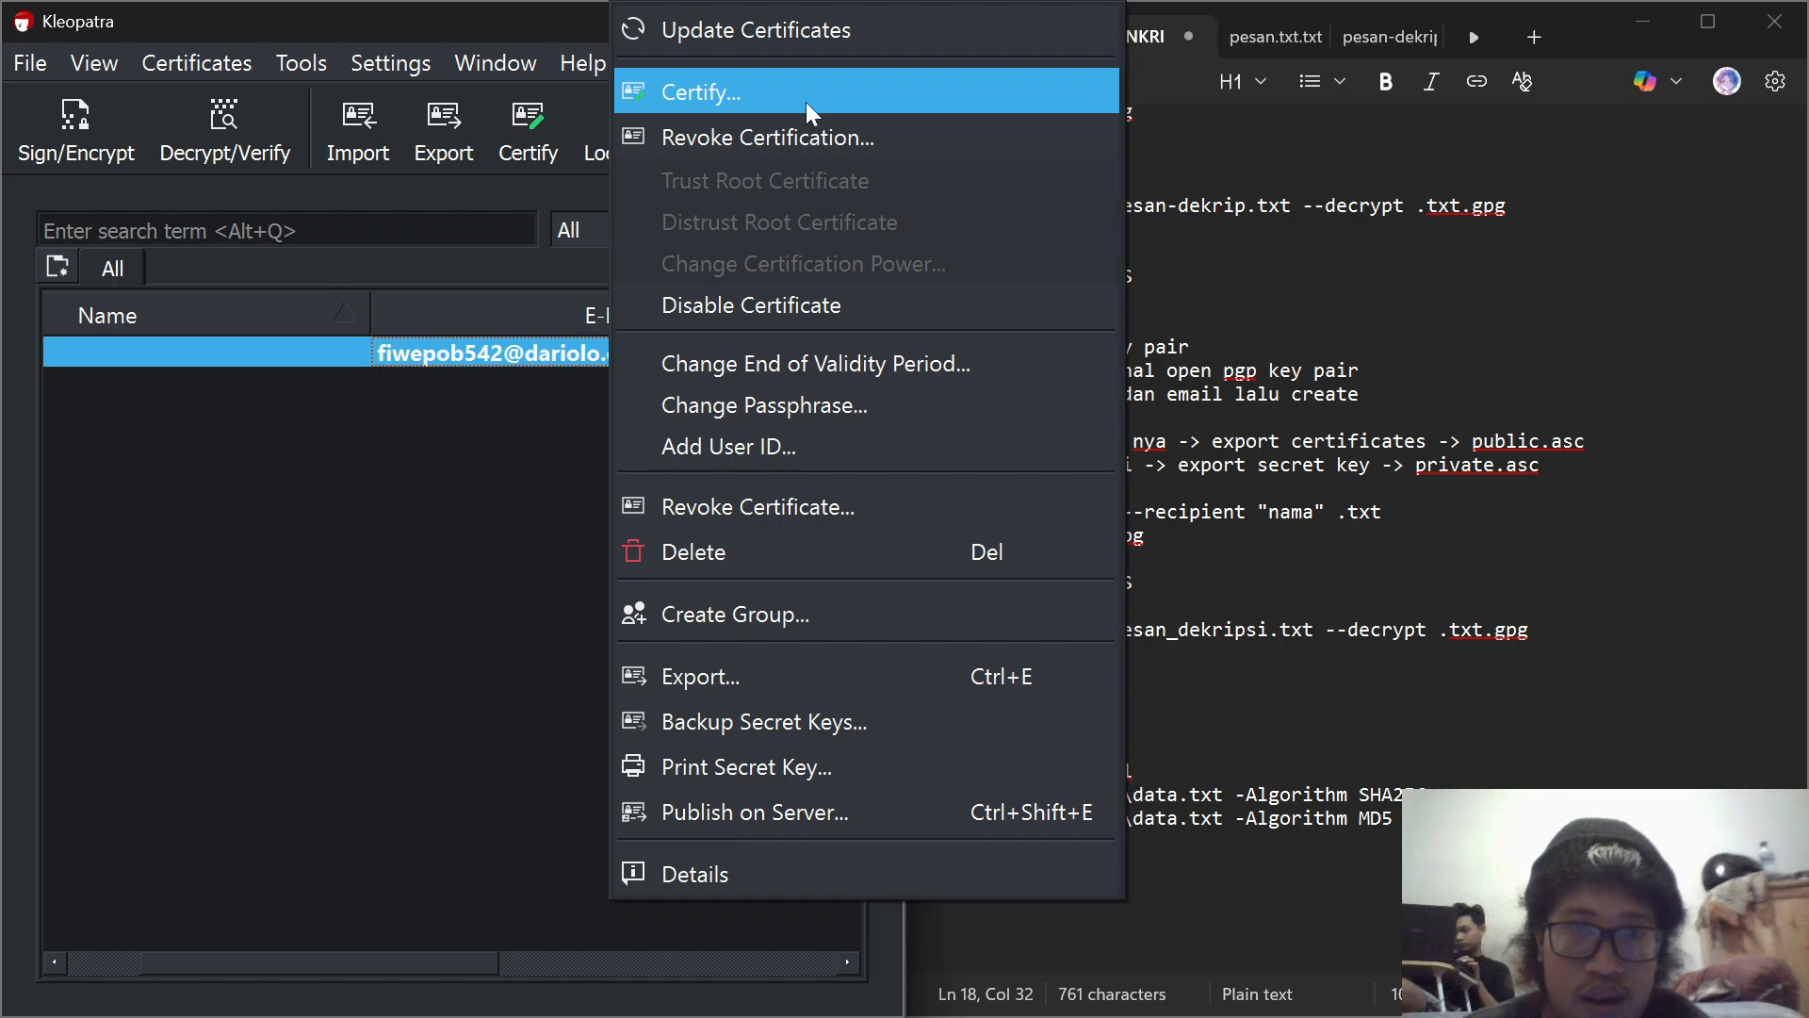
click(548, 512)
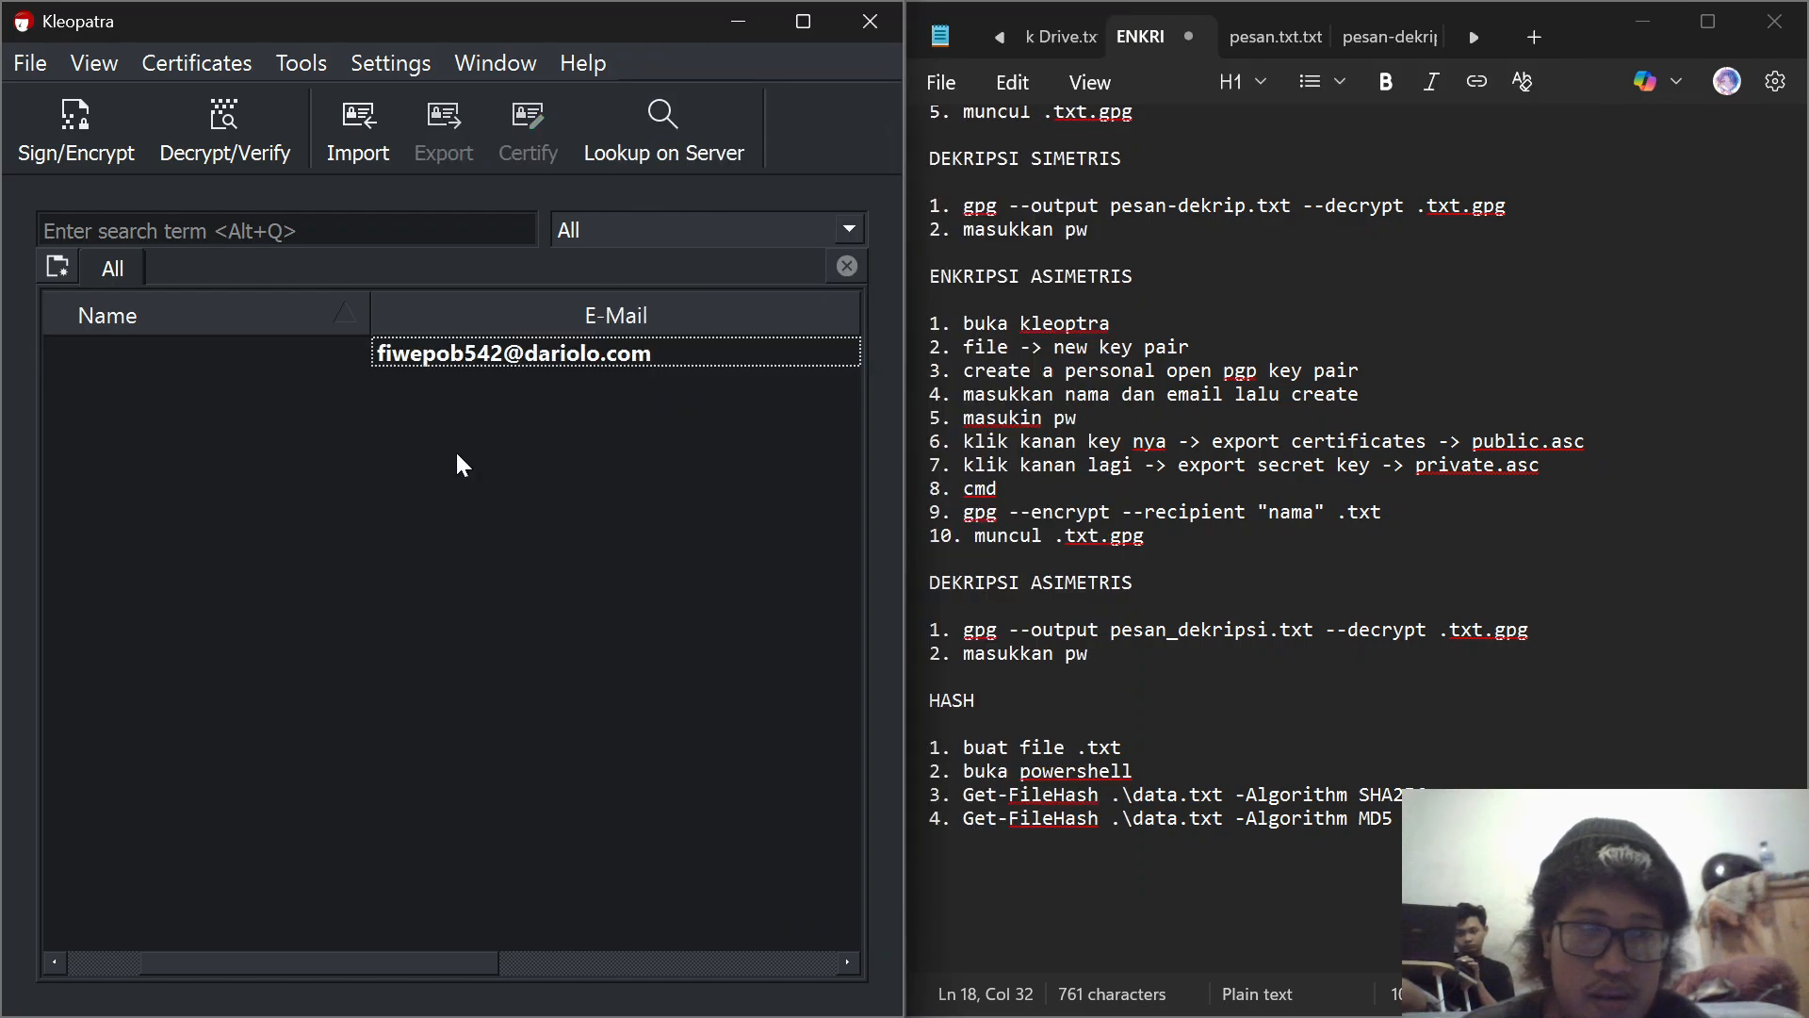
click(130, 359)
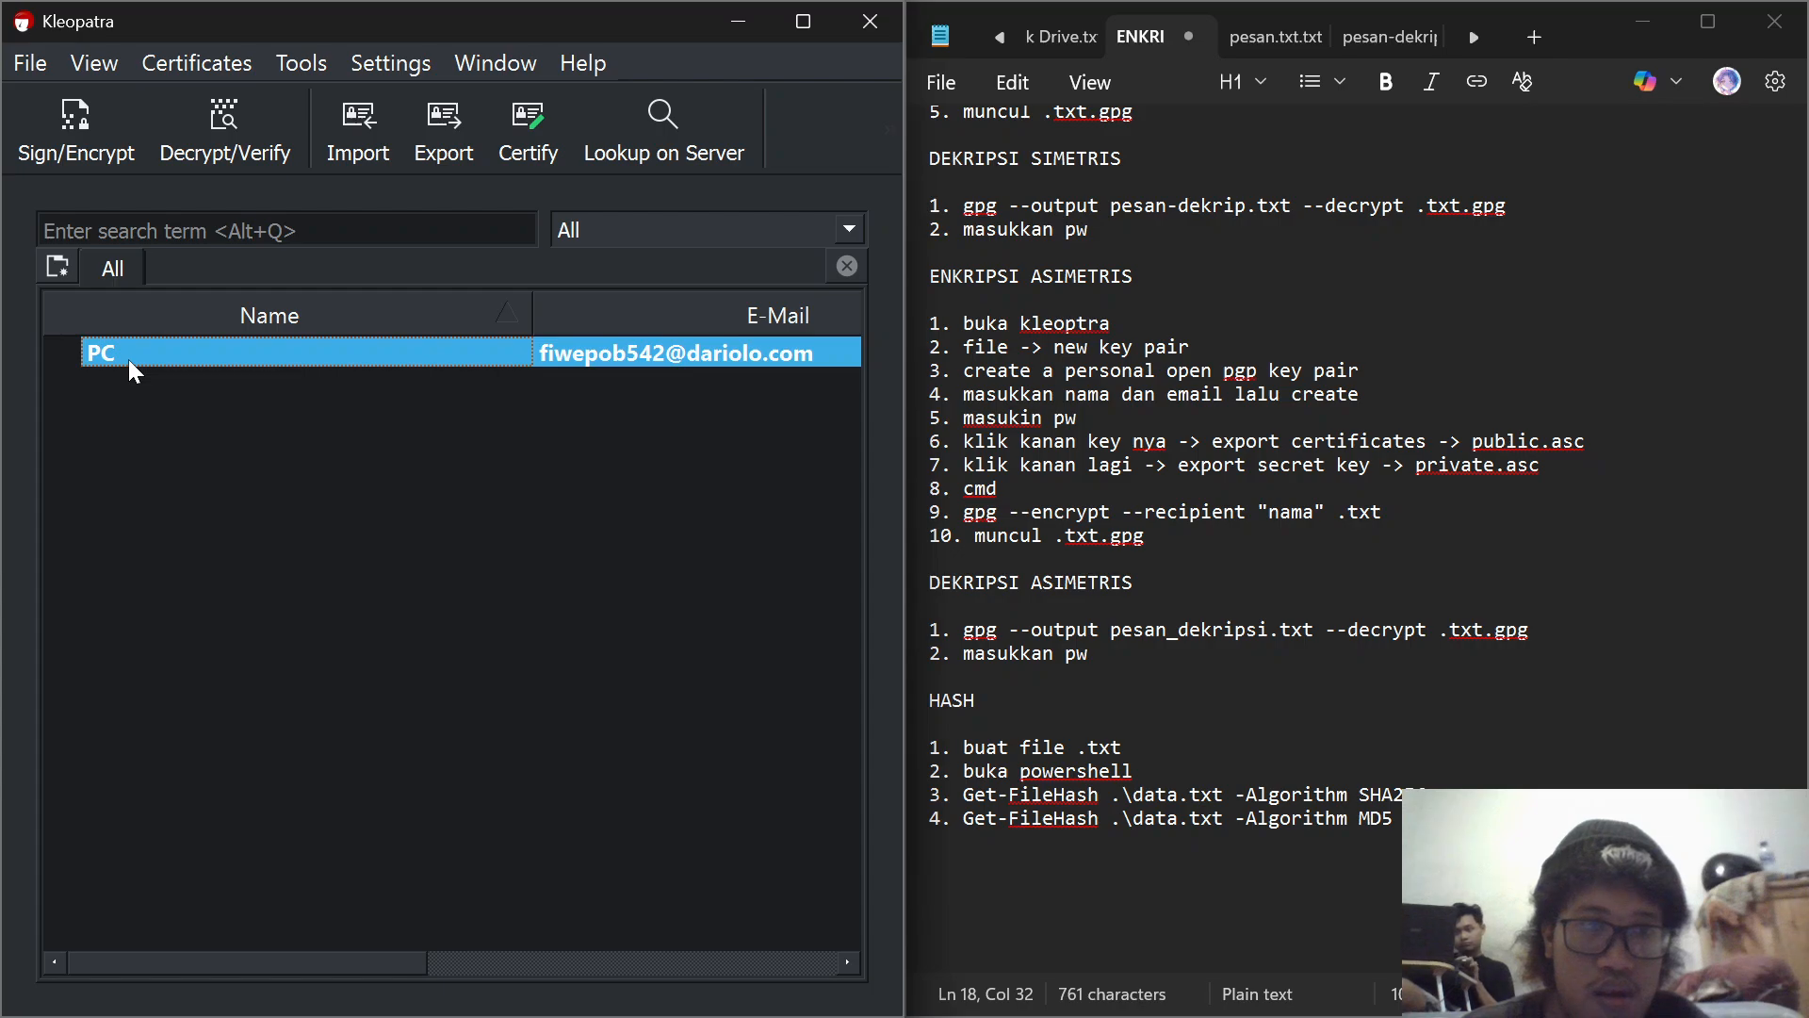
click(451, 120)
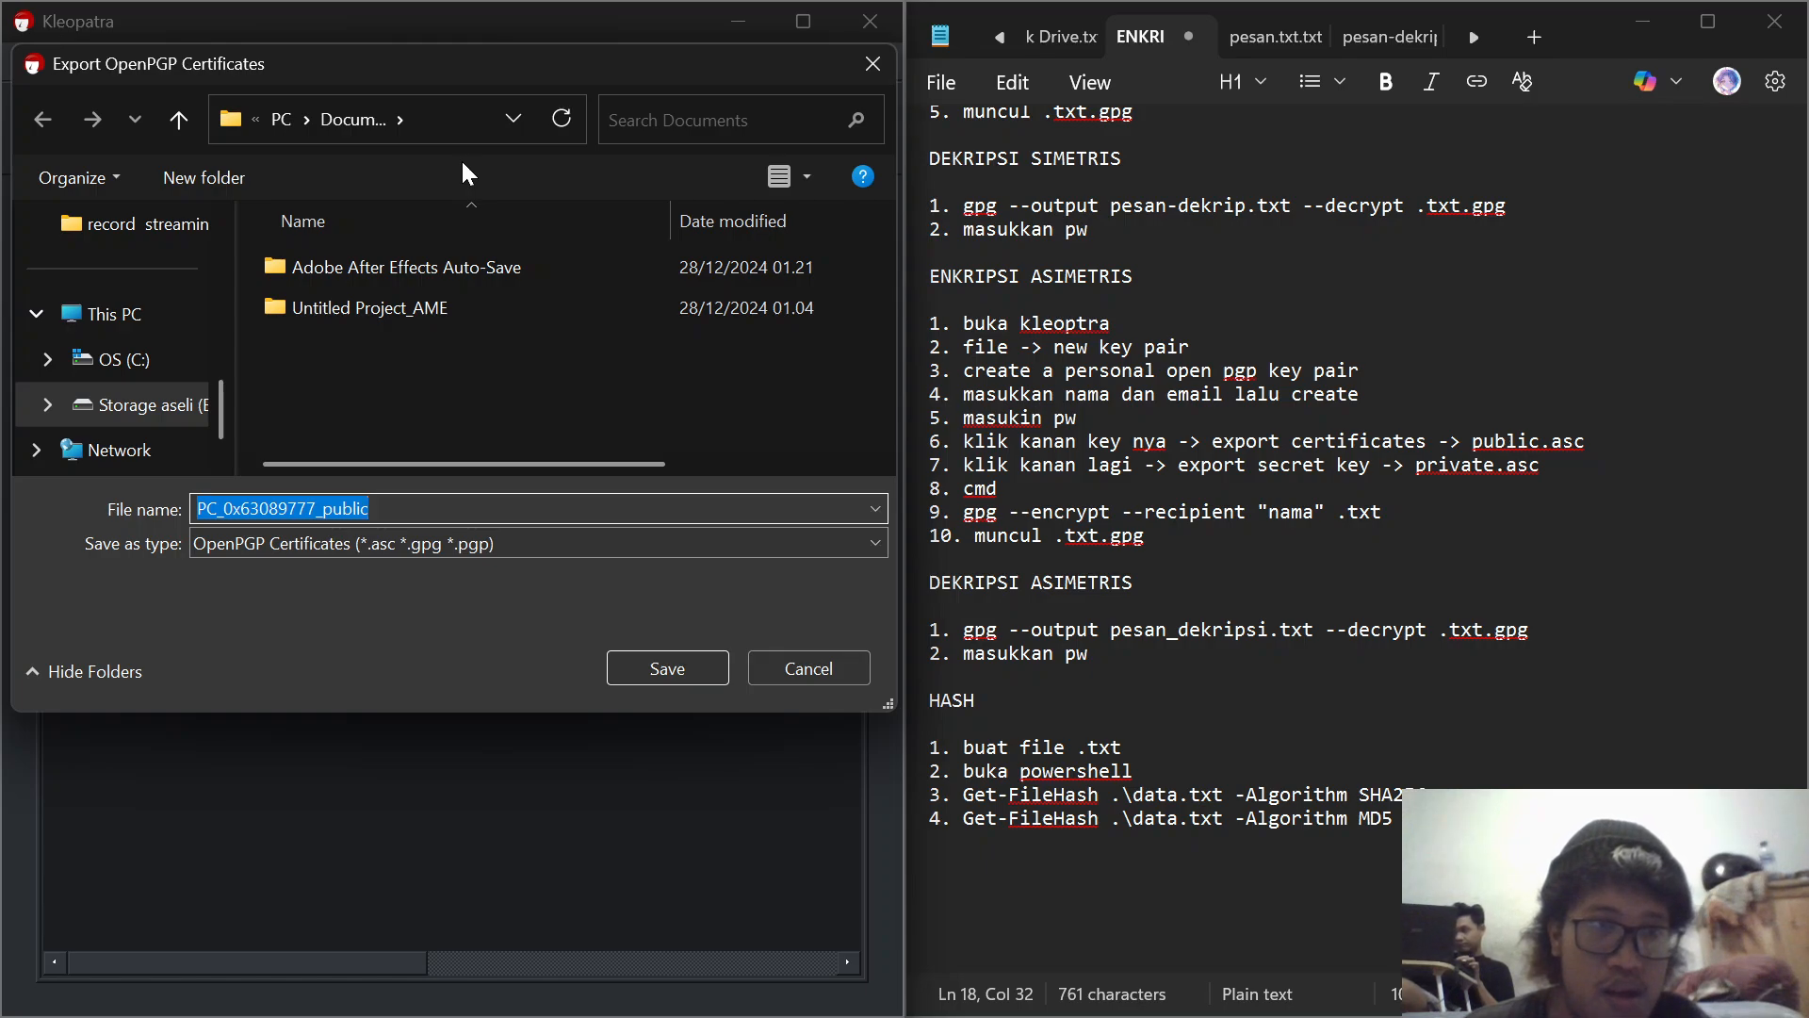
click(183, 407)
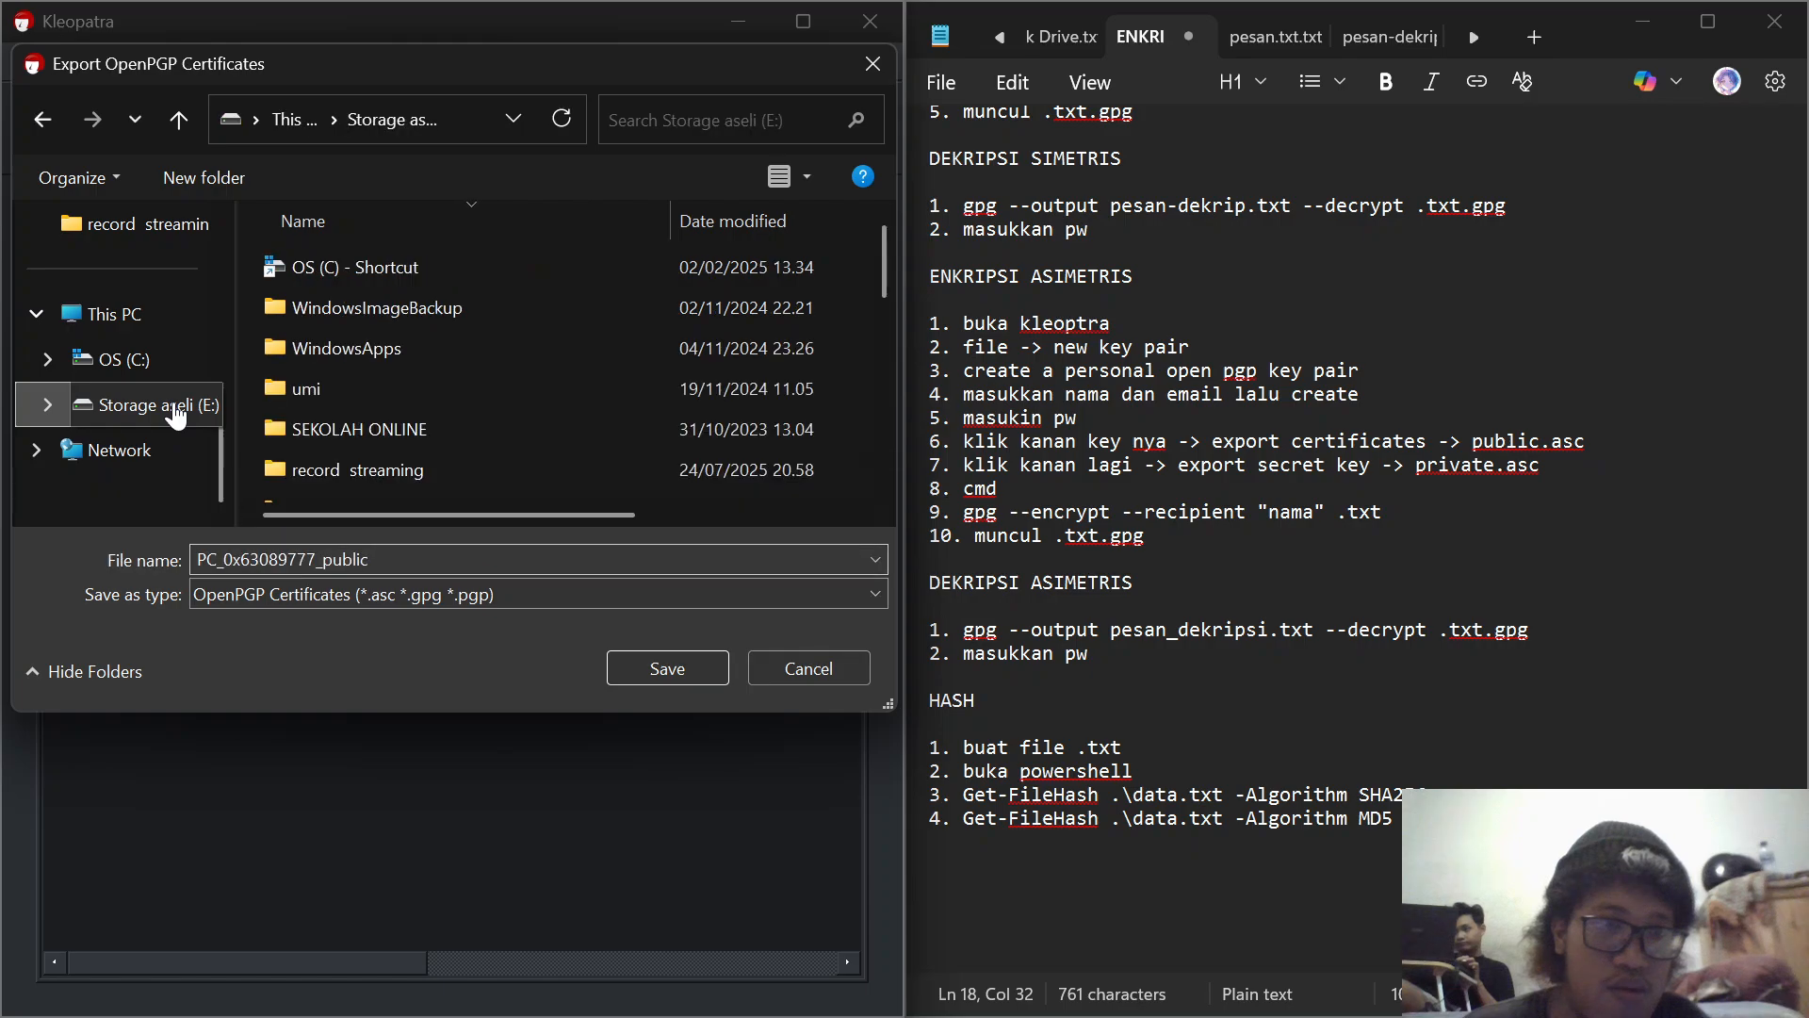
scroll(379, 369, down, 5)
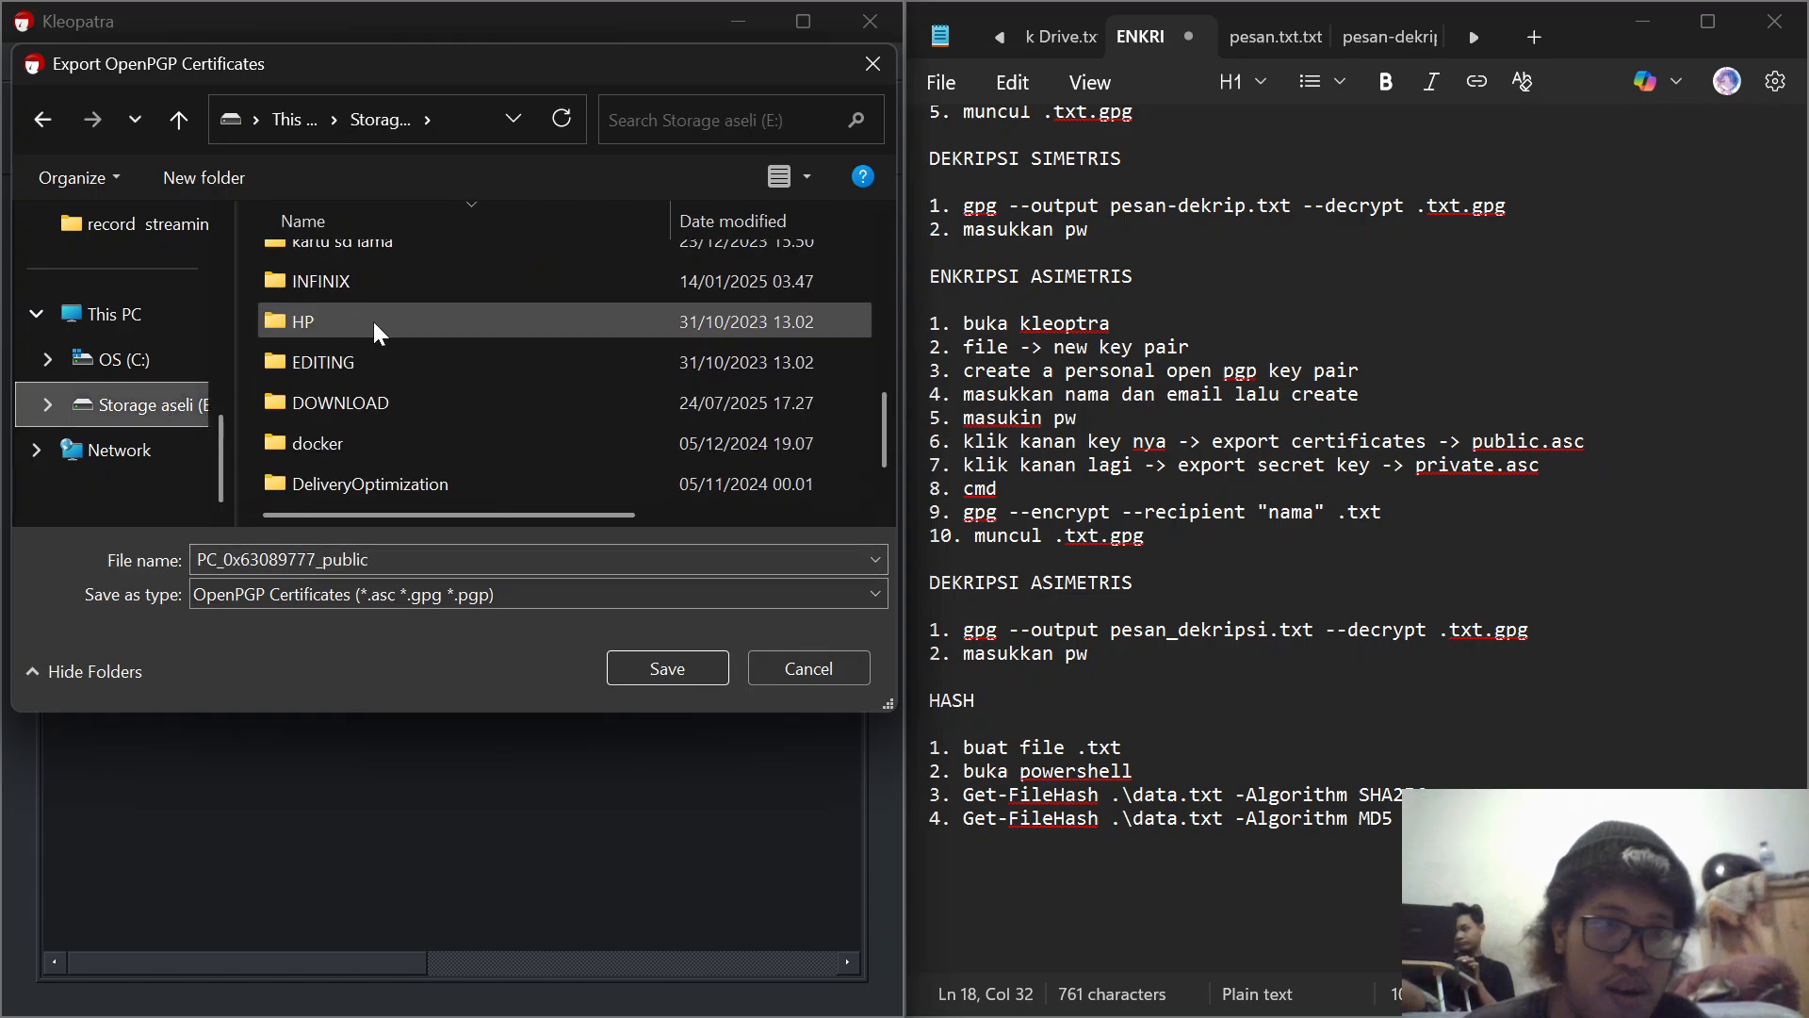
scroll(373, 324, up, 1)
double_click(339, 276)
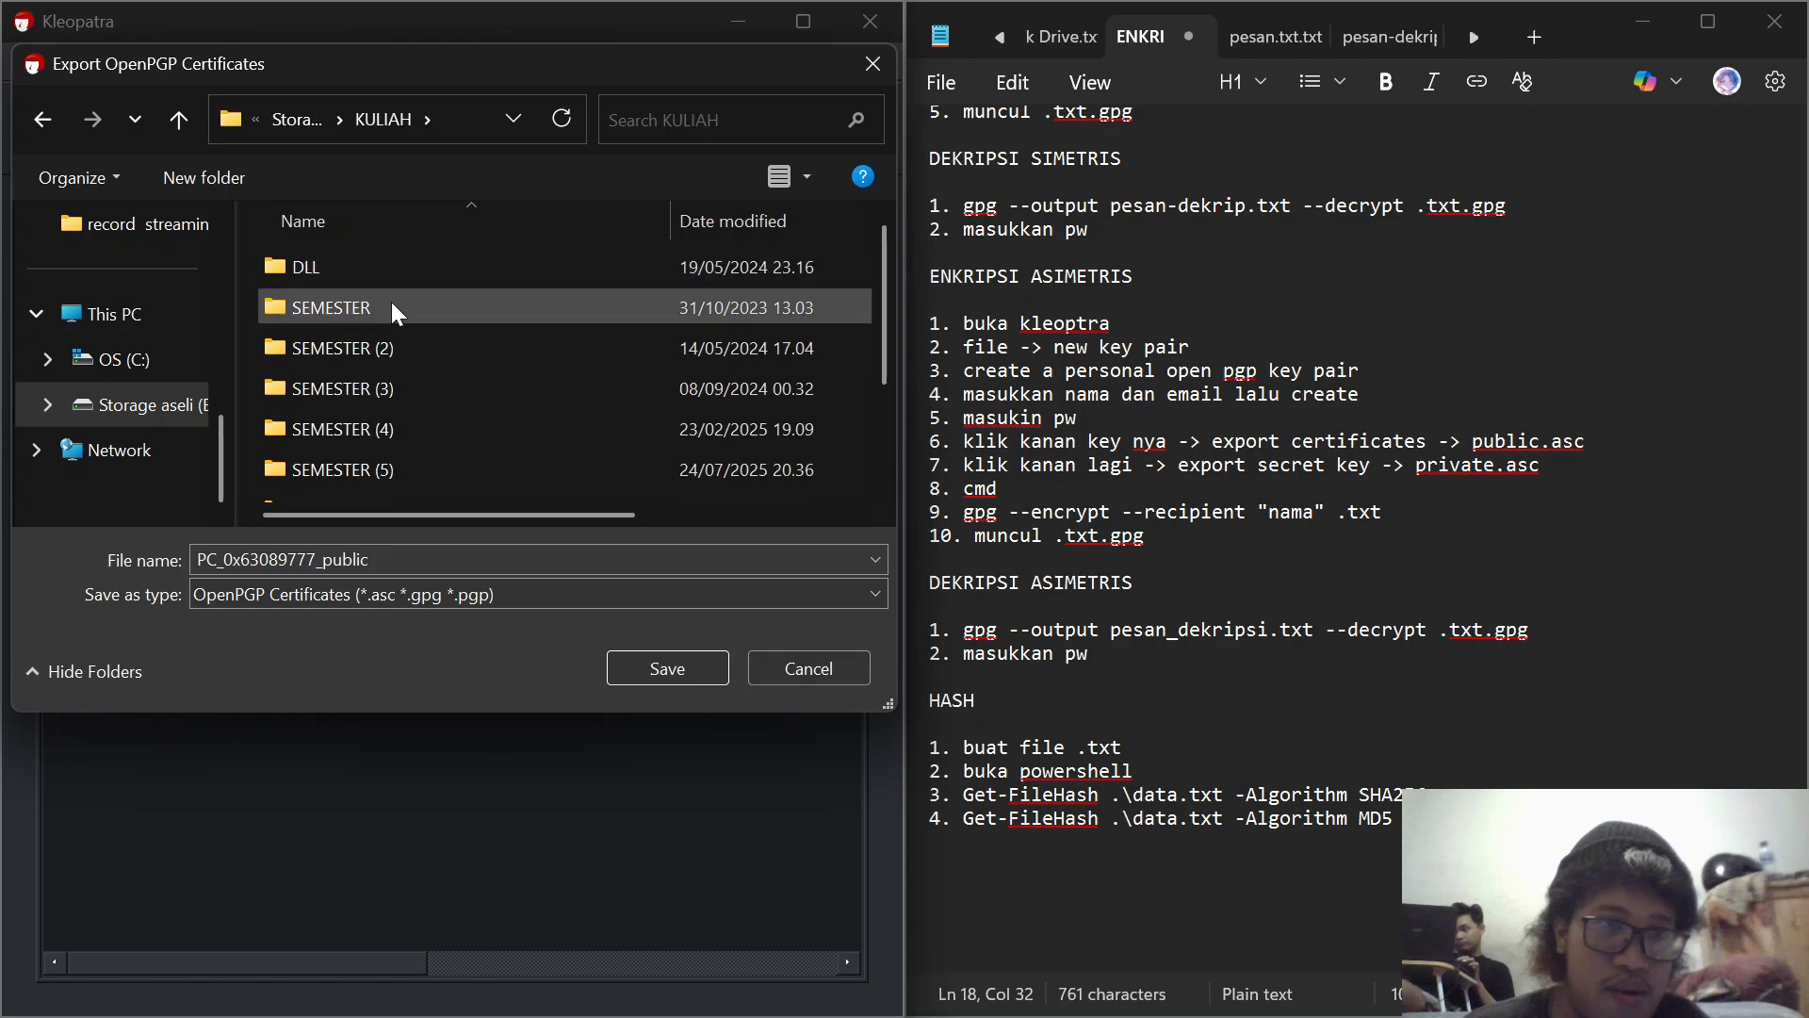
double_click(431, 463)
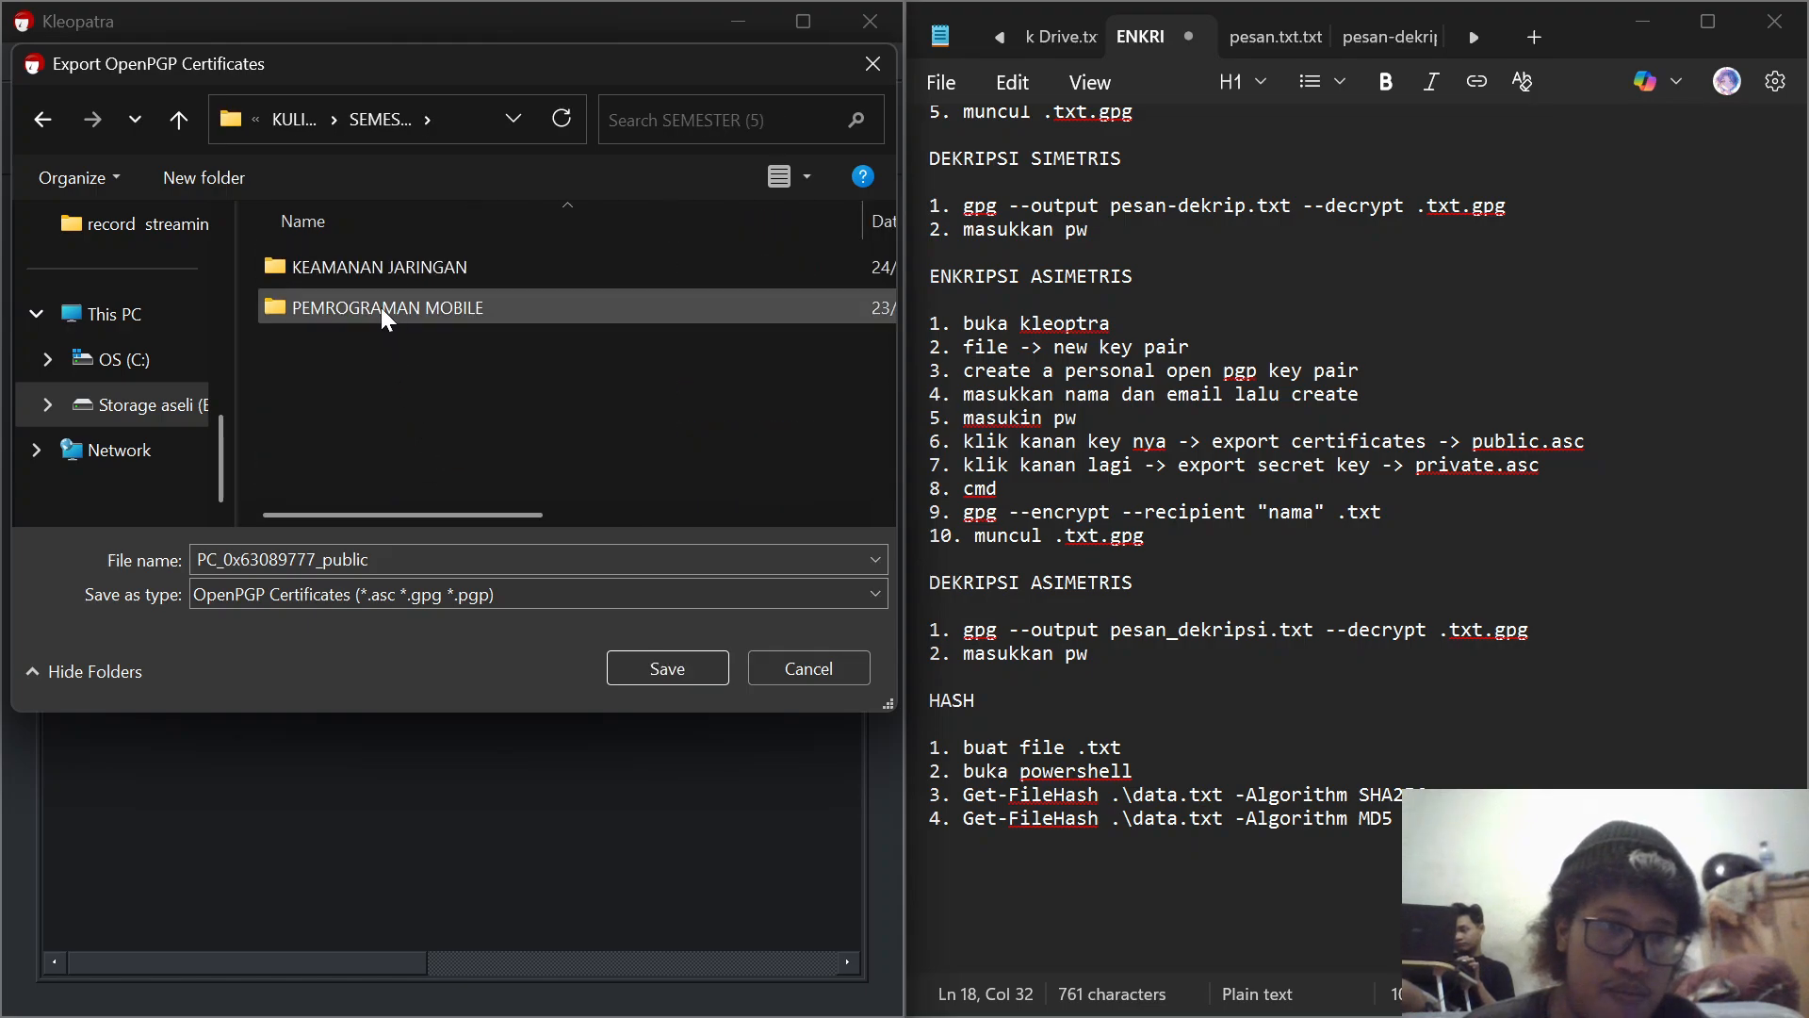
double_click(390, 263)
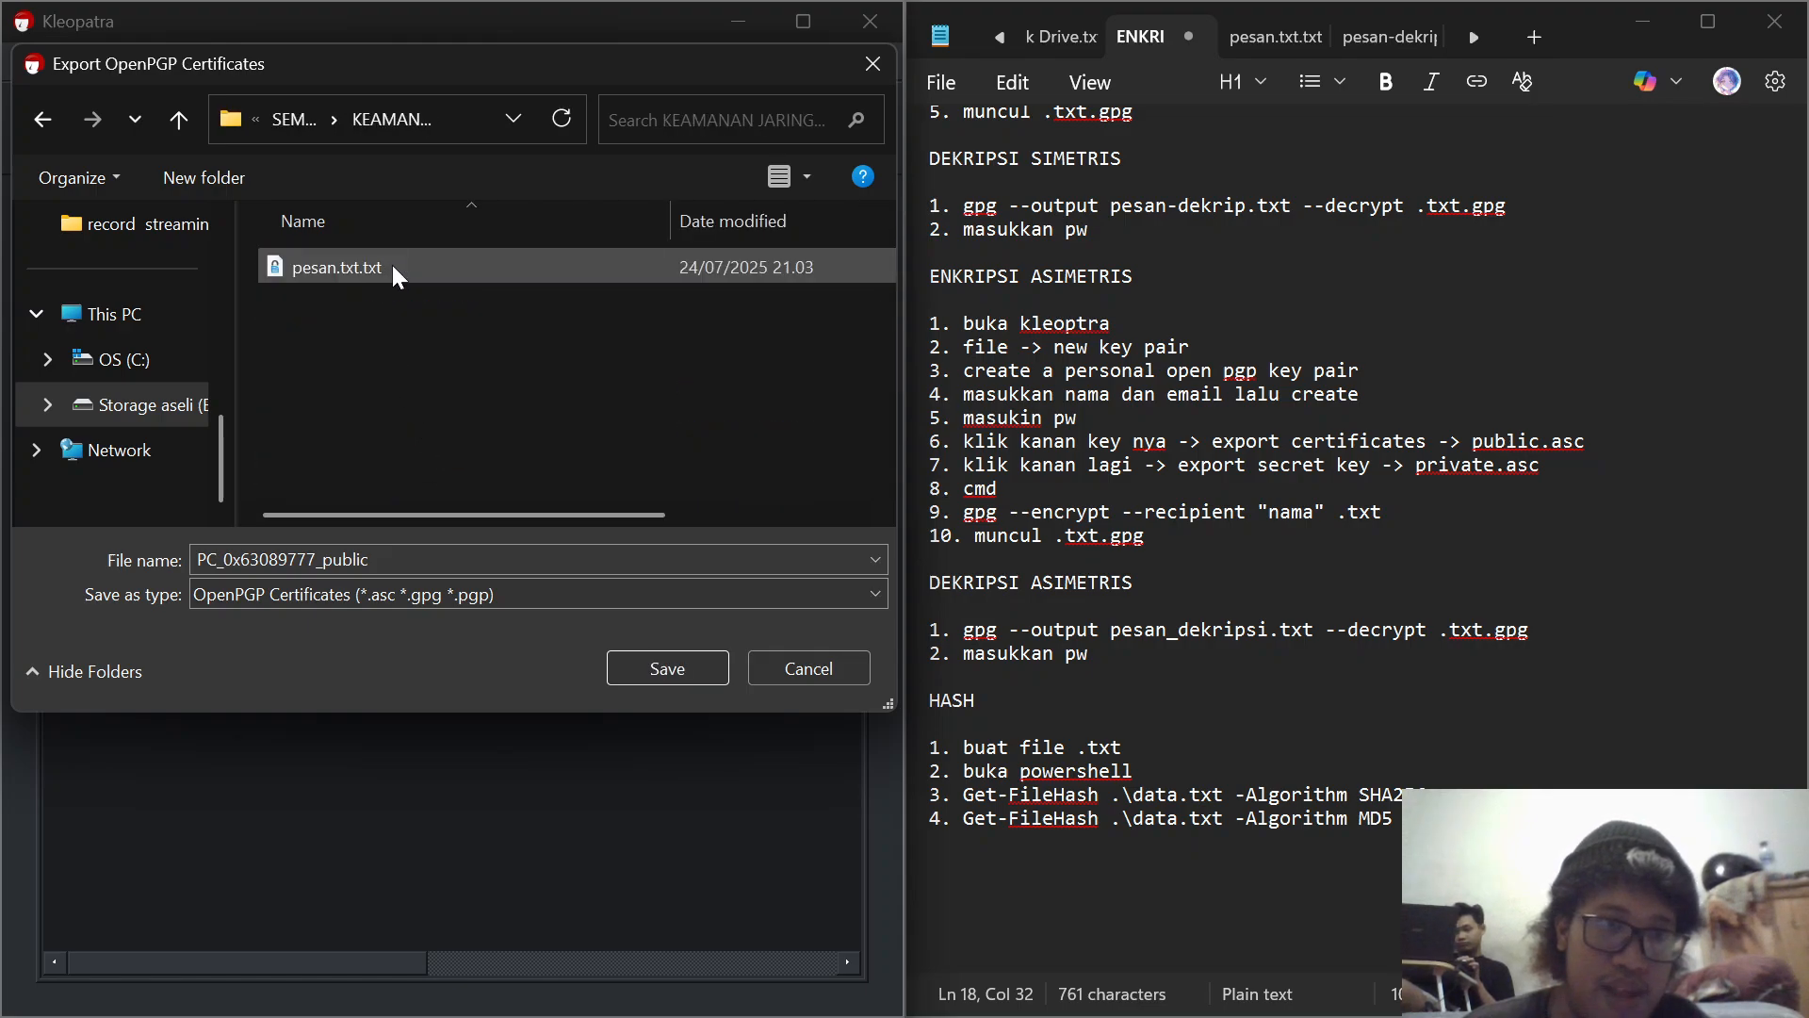
click(659, 669)
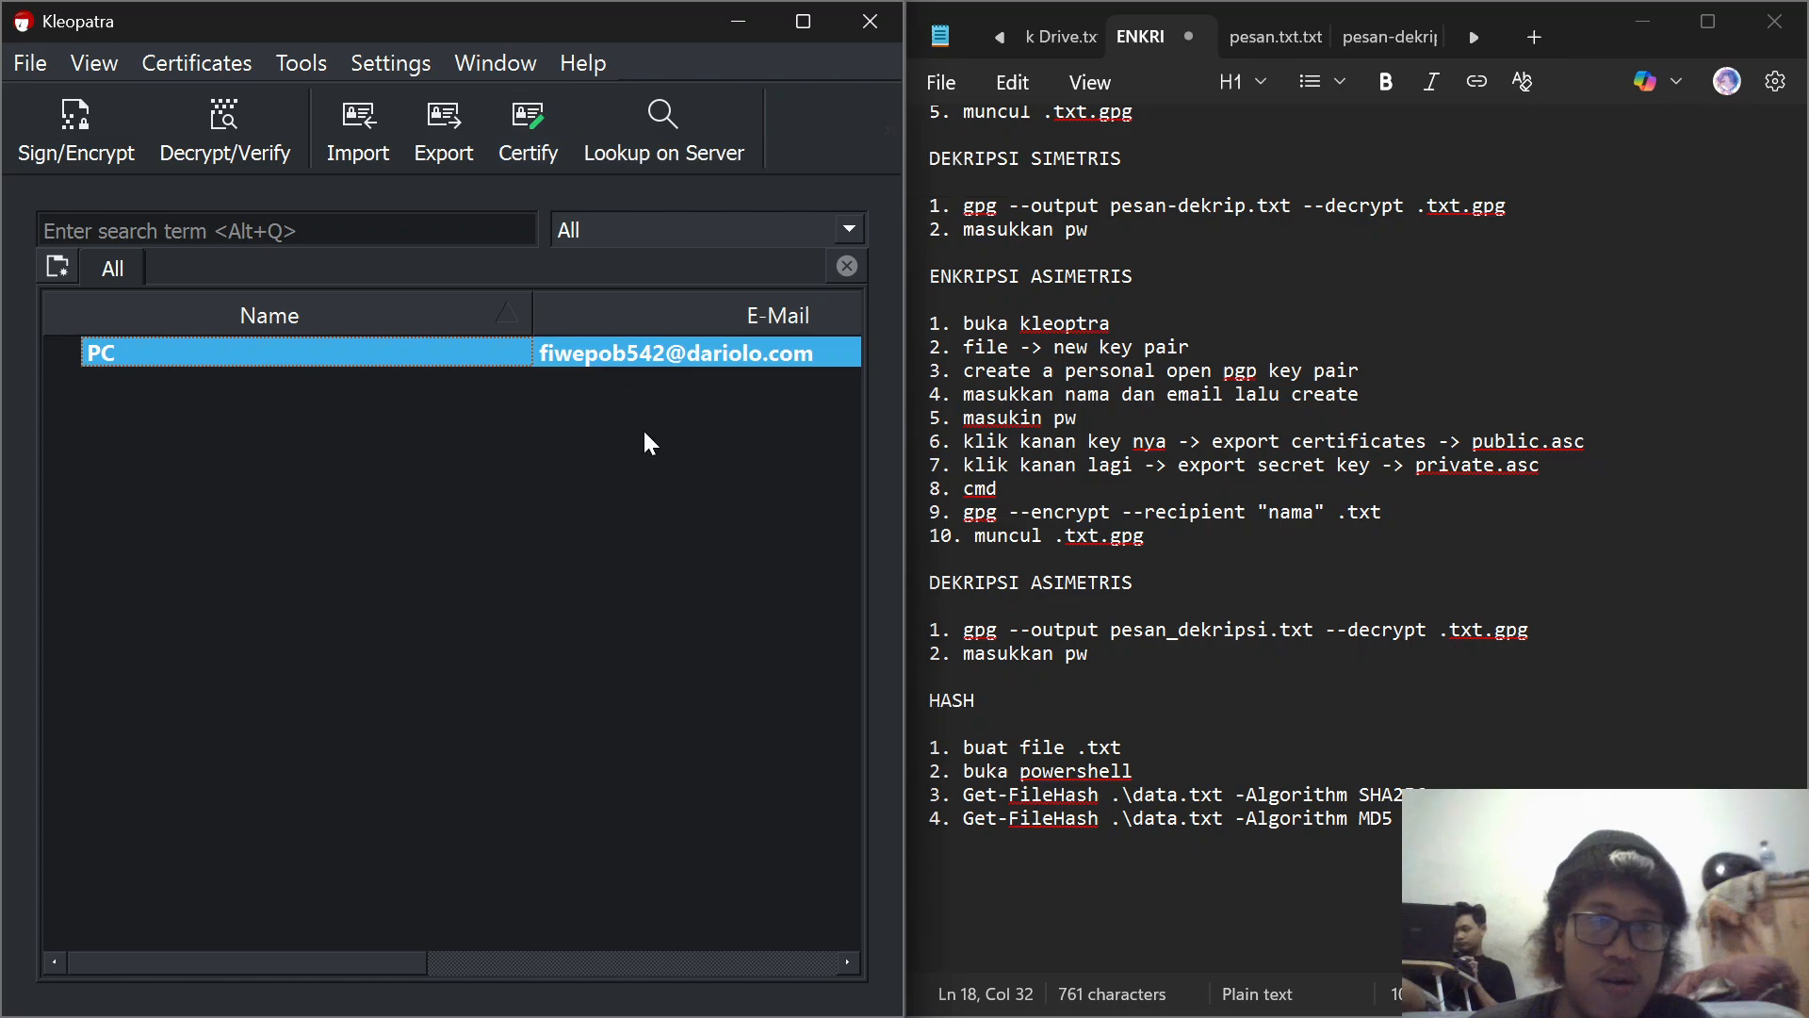
right_click(634, 352)
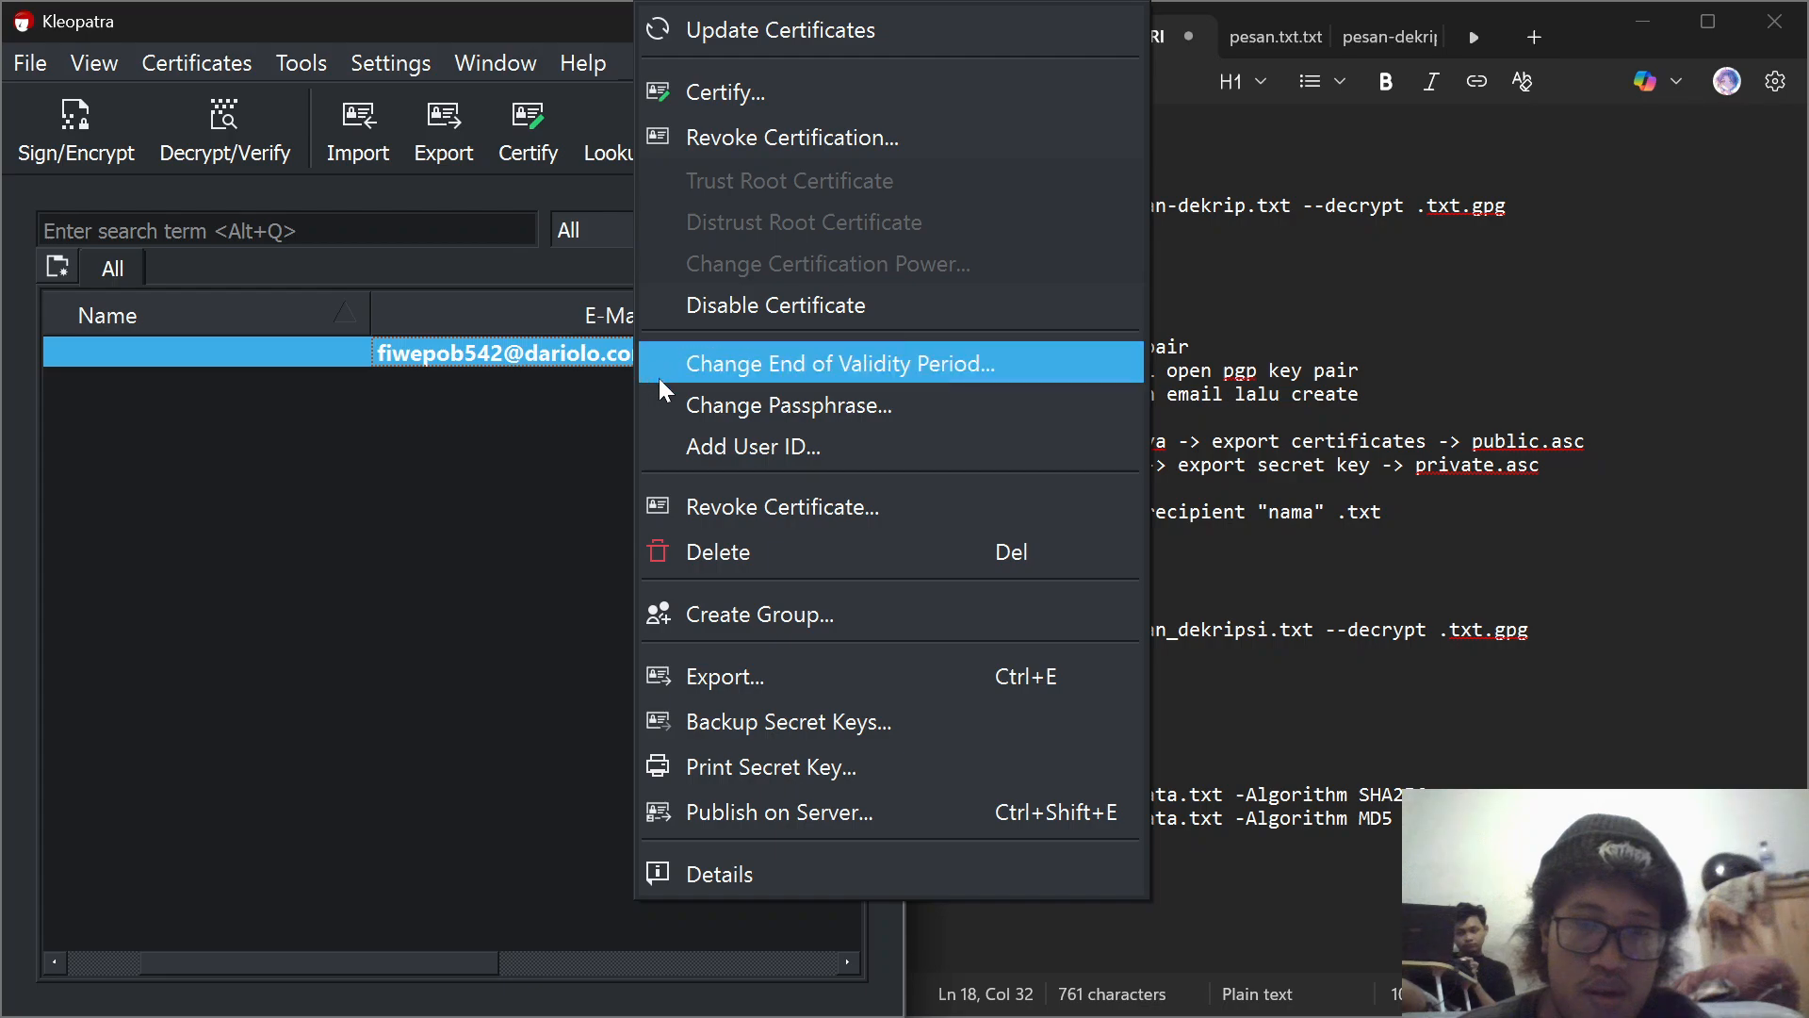
click(788, 669)
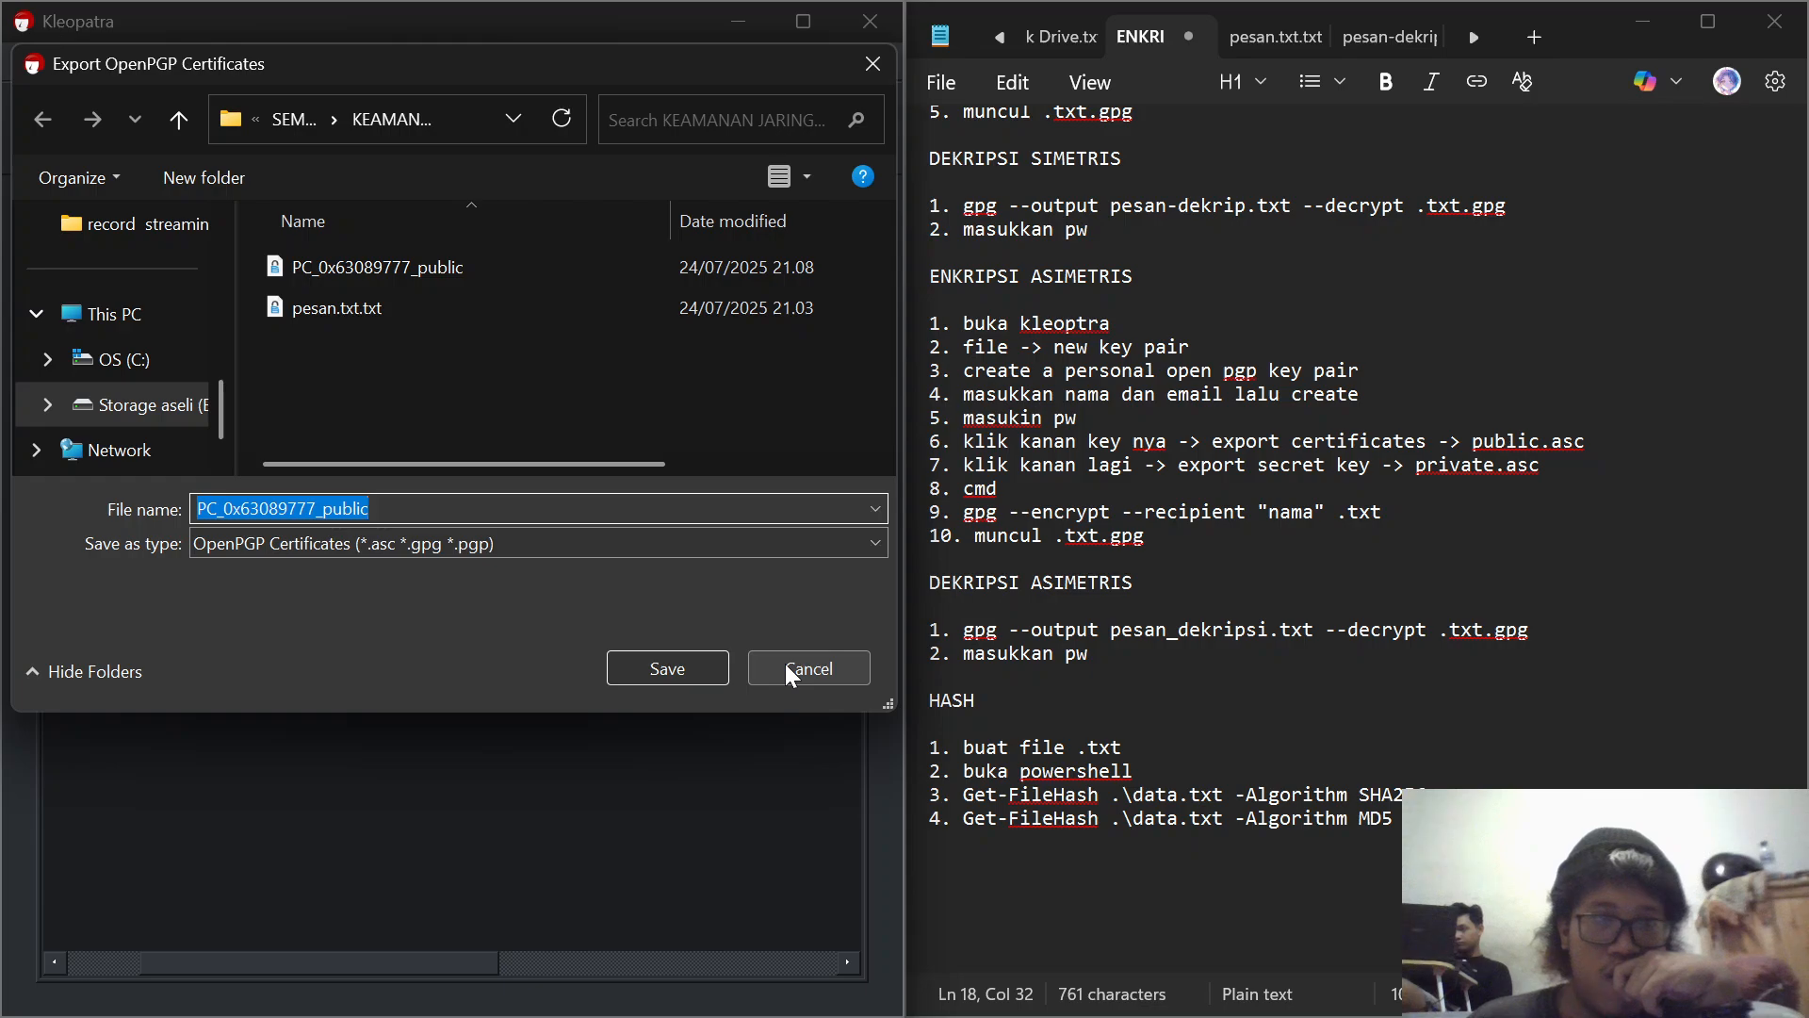
click(872, 63)
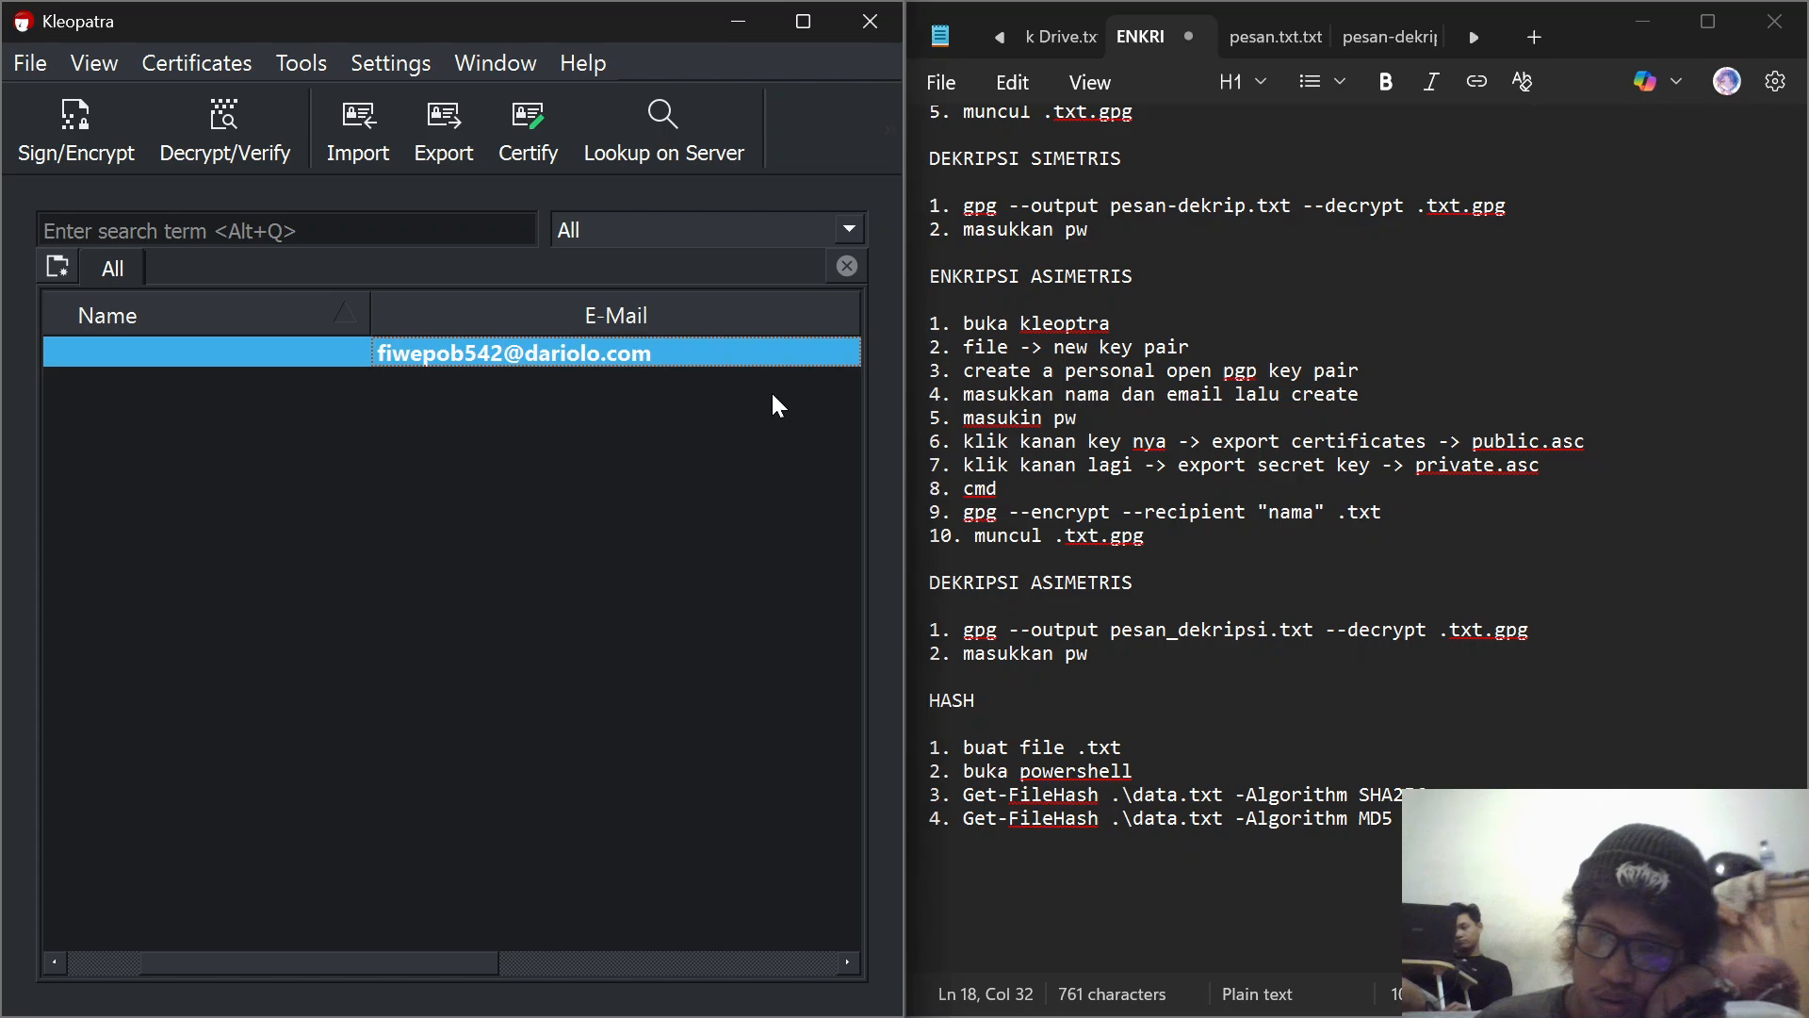
Step: Try to print the PC certificate's secret key, entering the key's passphrase, and cancel the printing
mouse_move(509, 353)
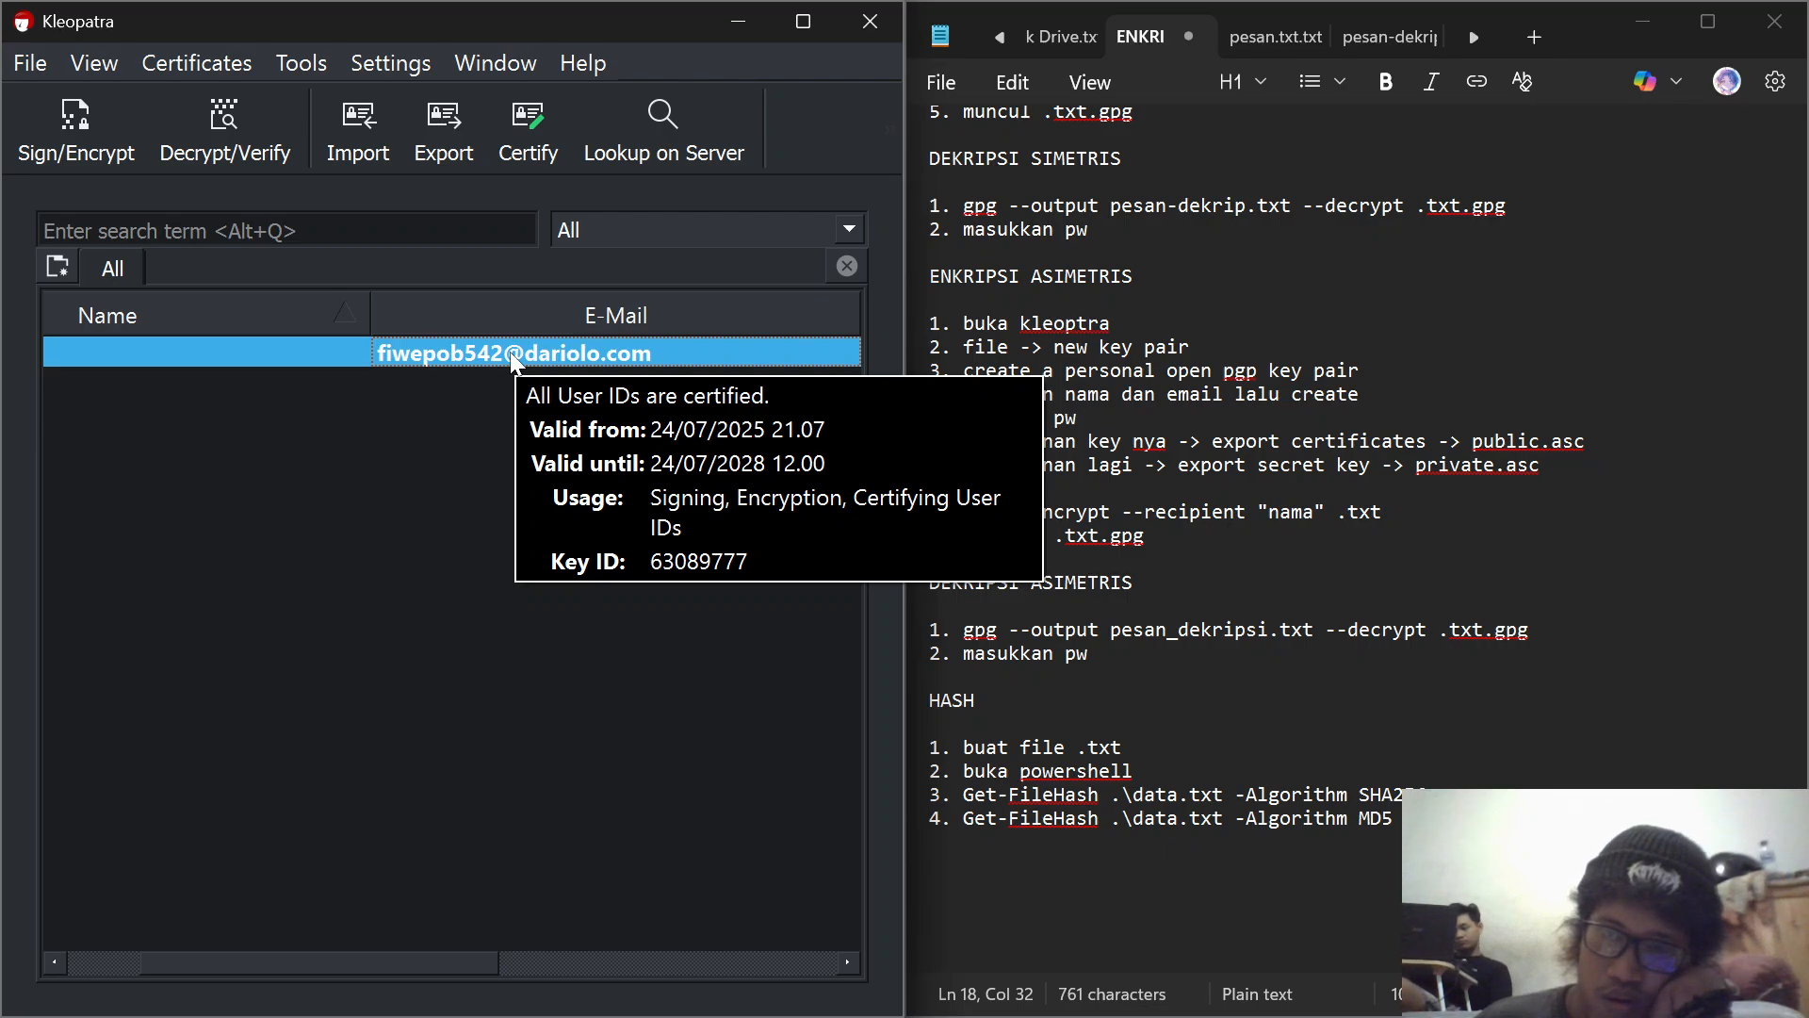
right_click(511, 352)
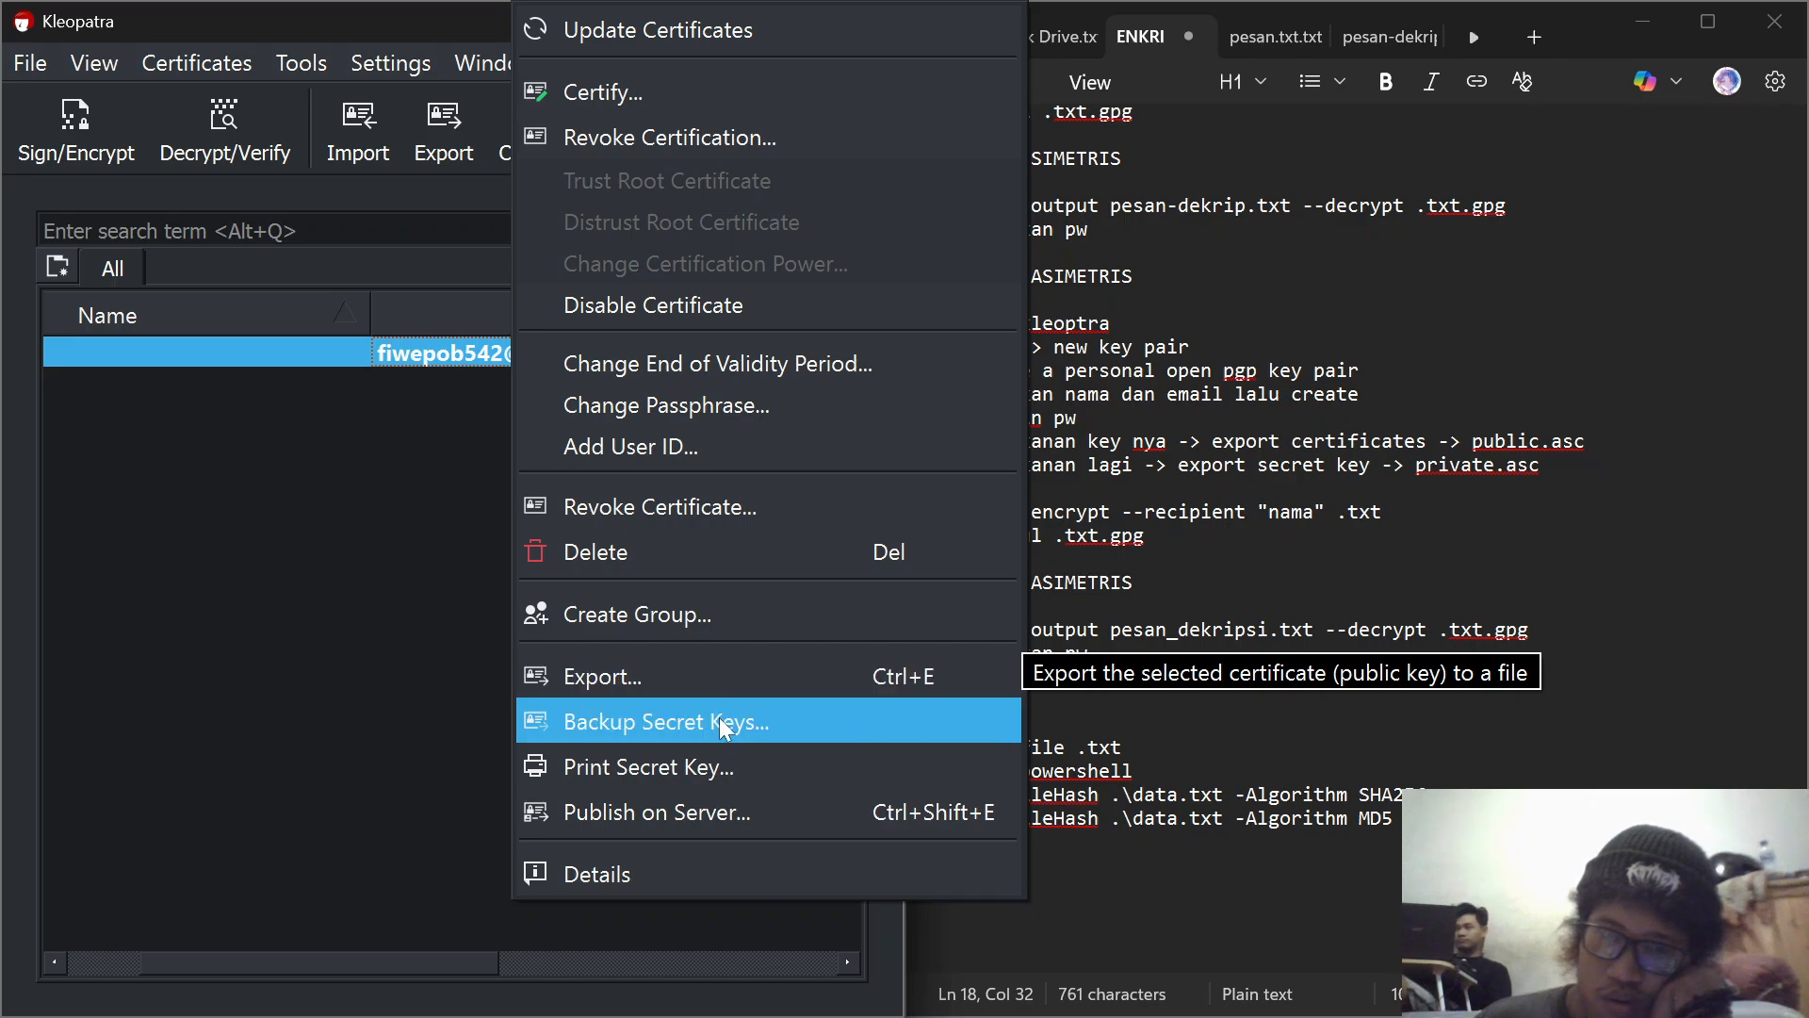
click(738, 768)
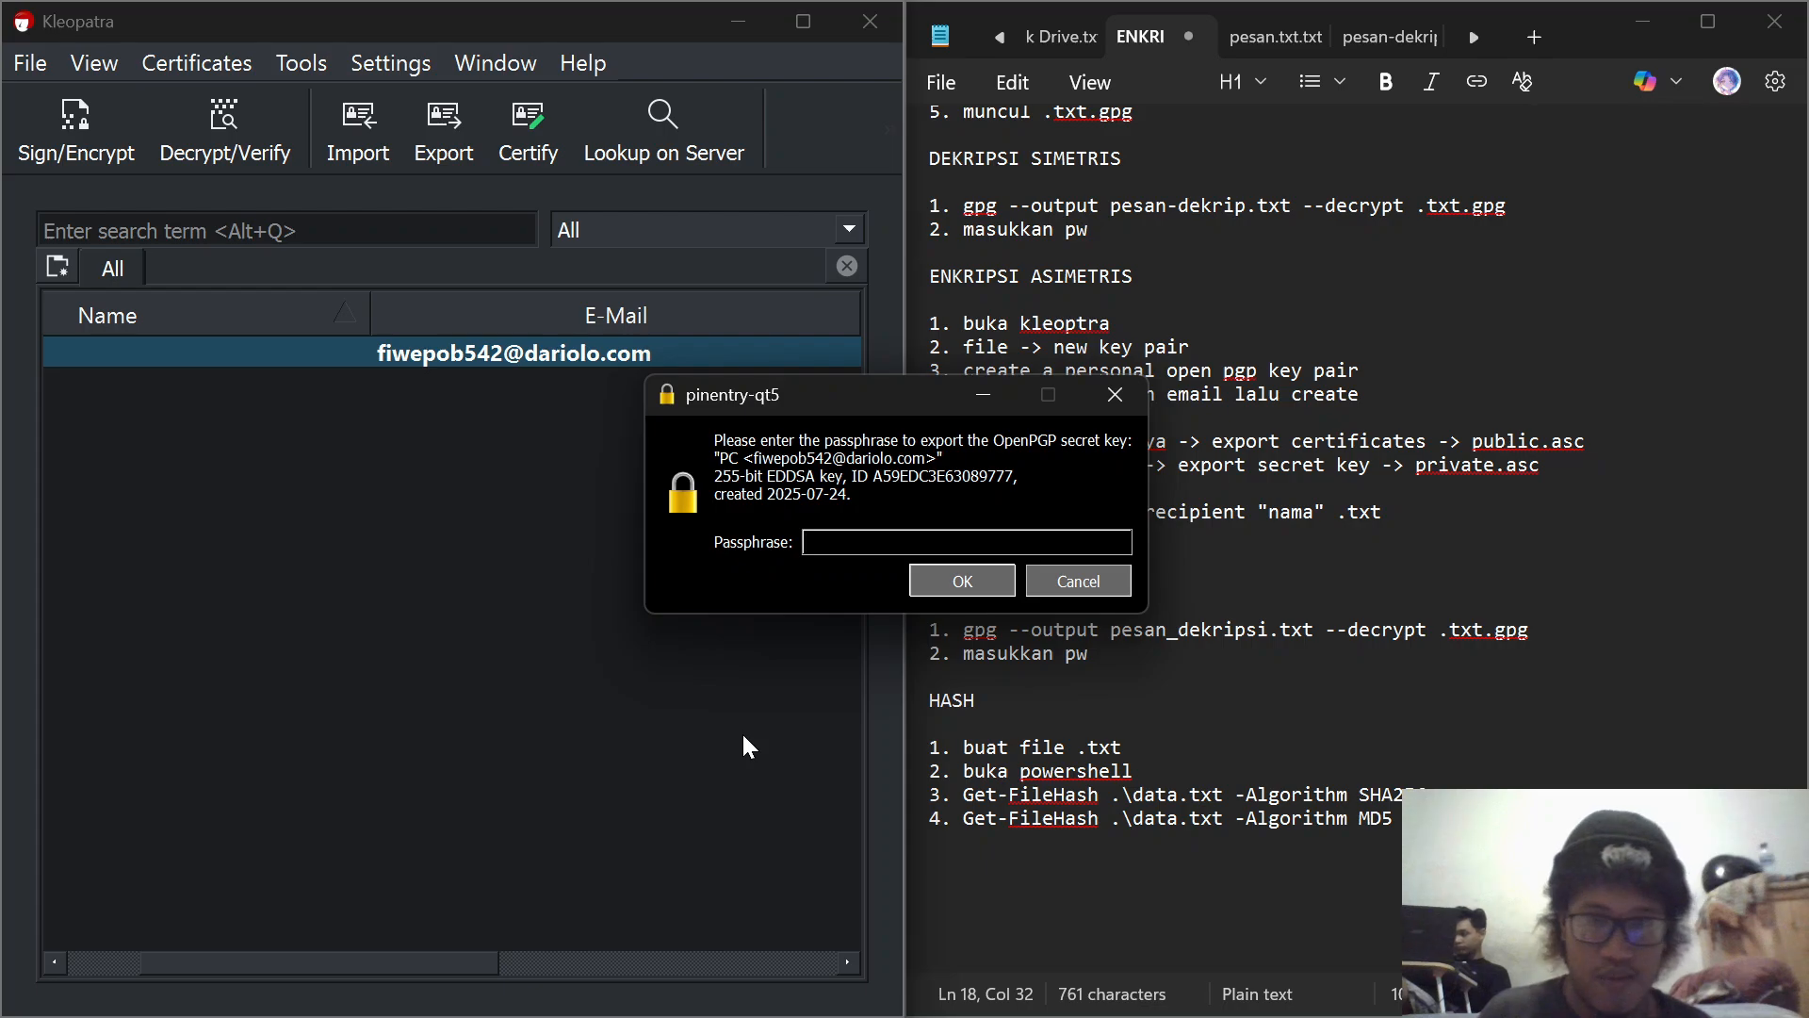
text(**********)
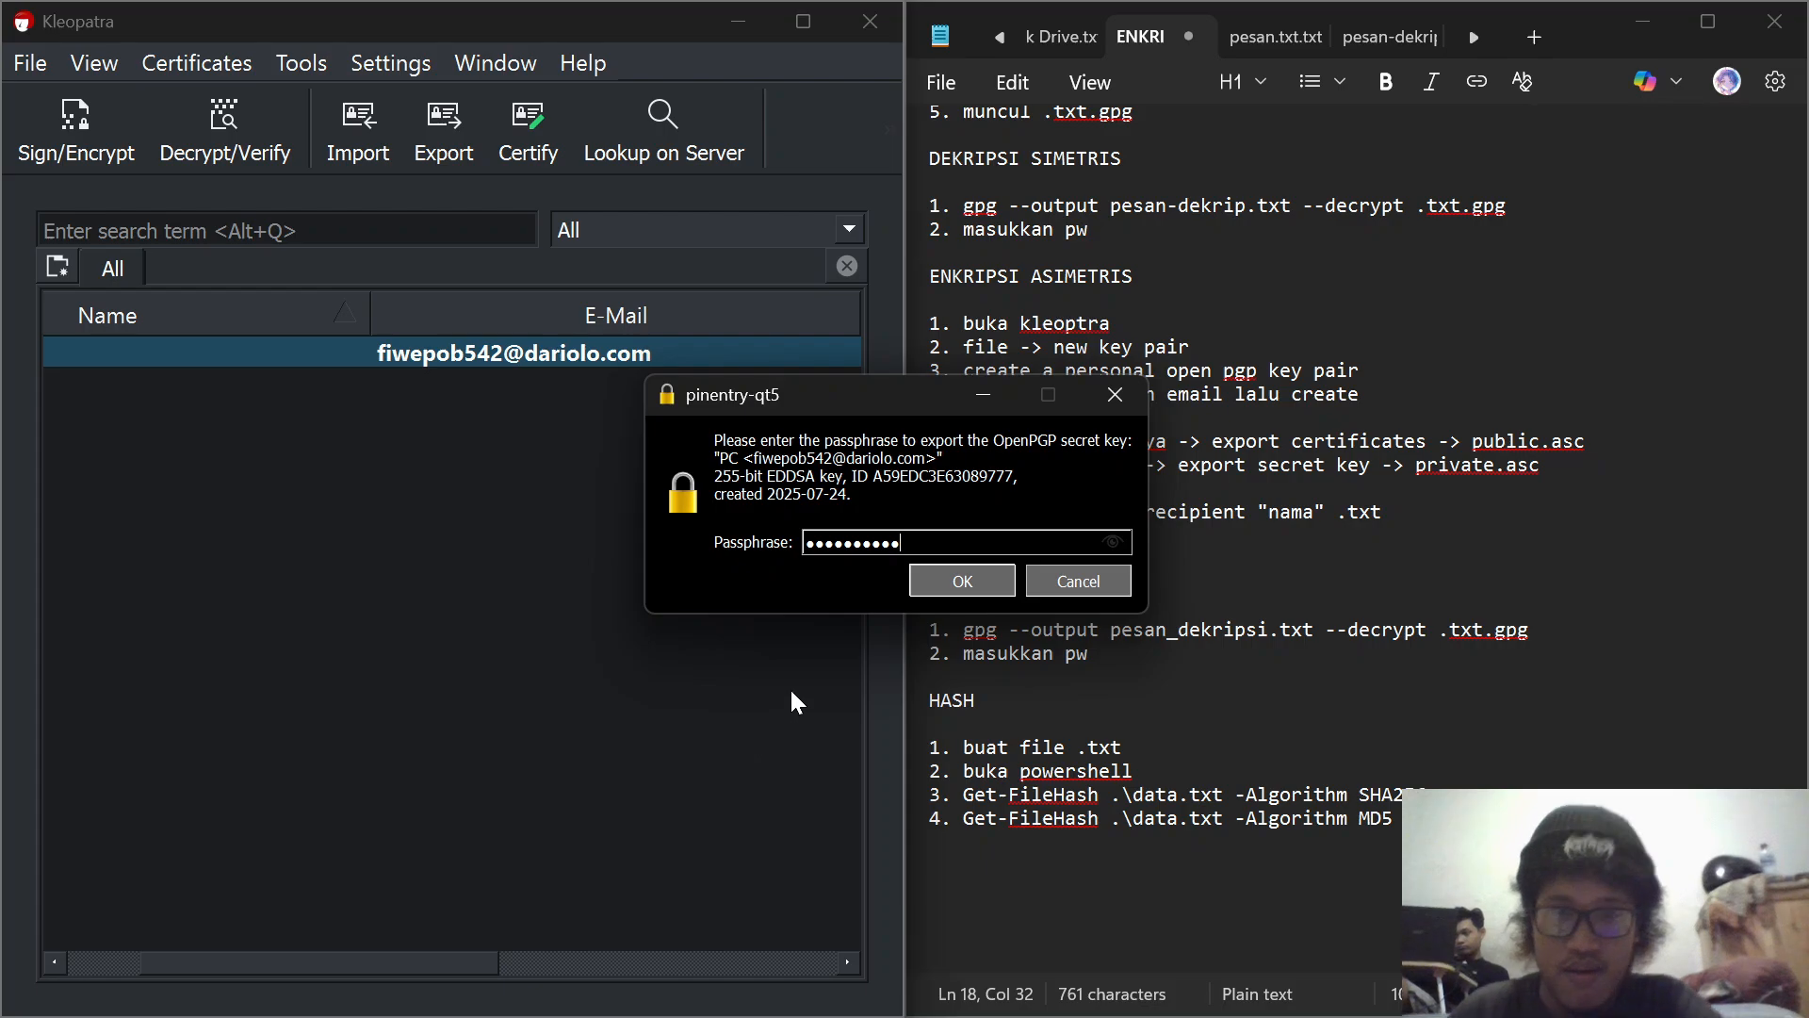
click(979, 572)
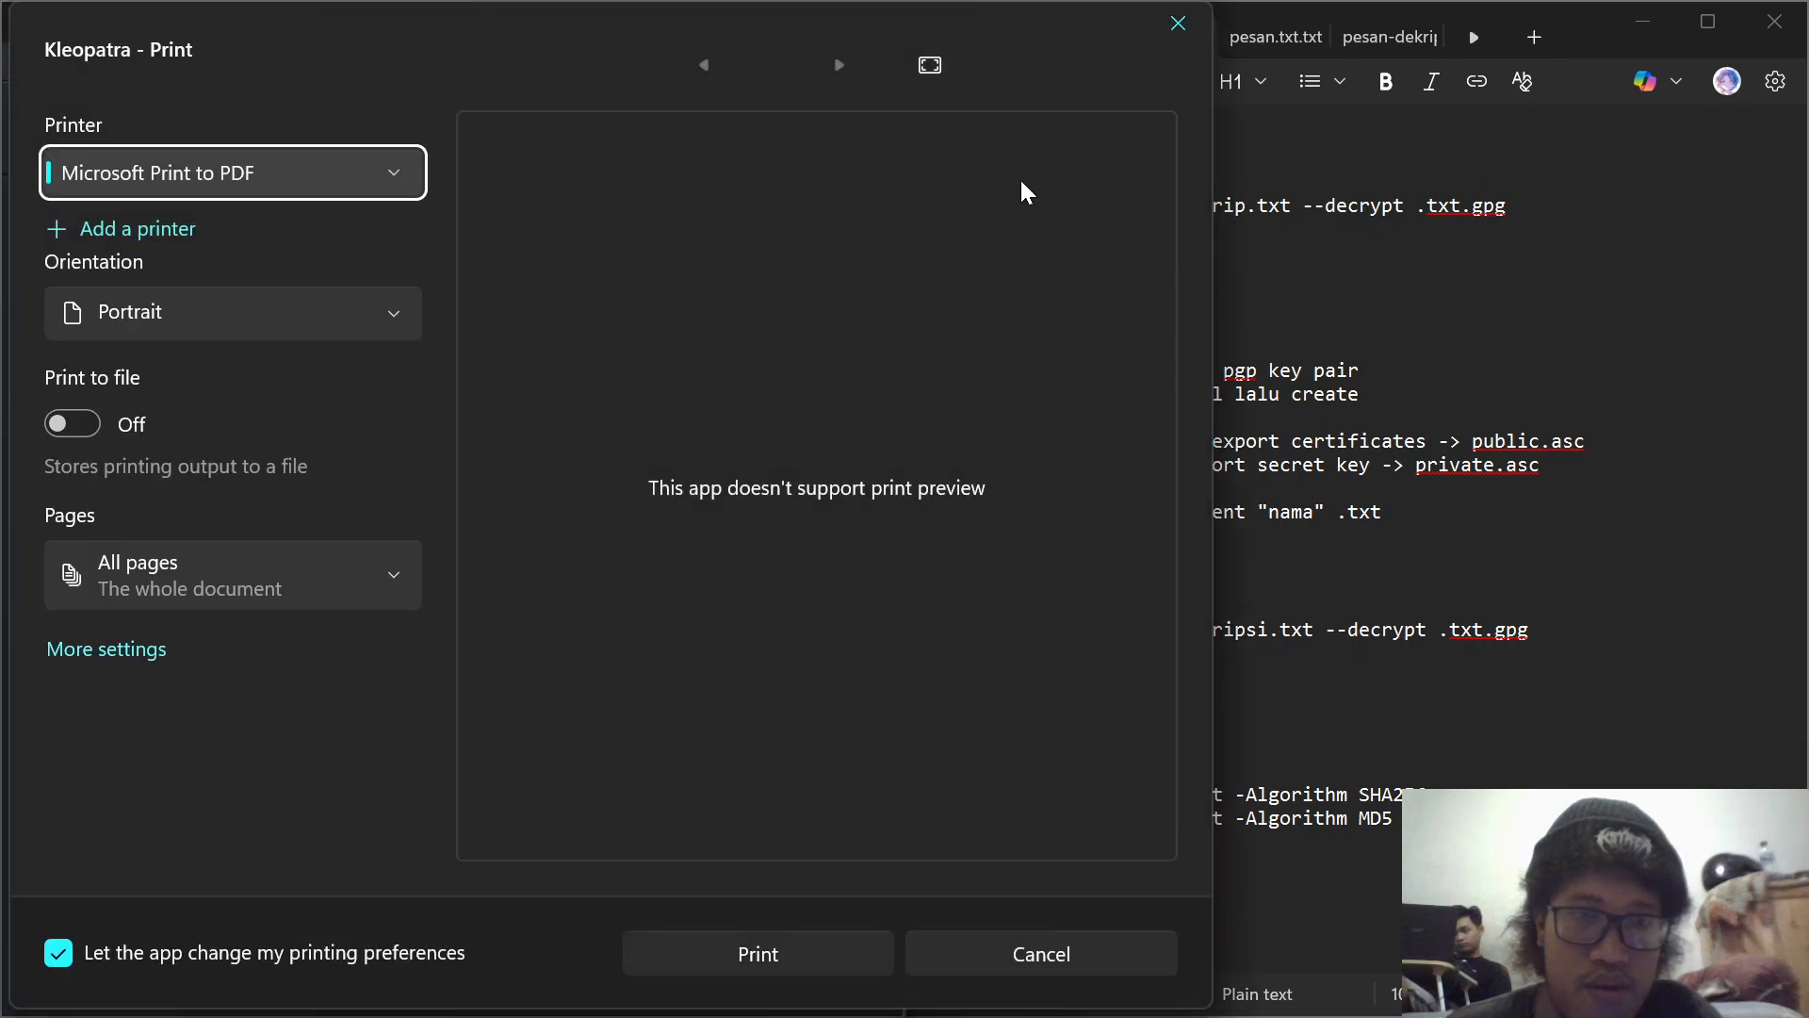
click(1190, 23)
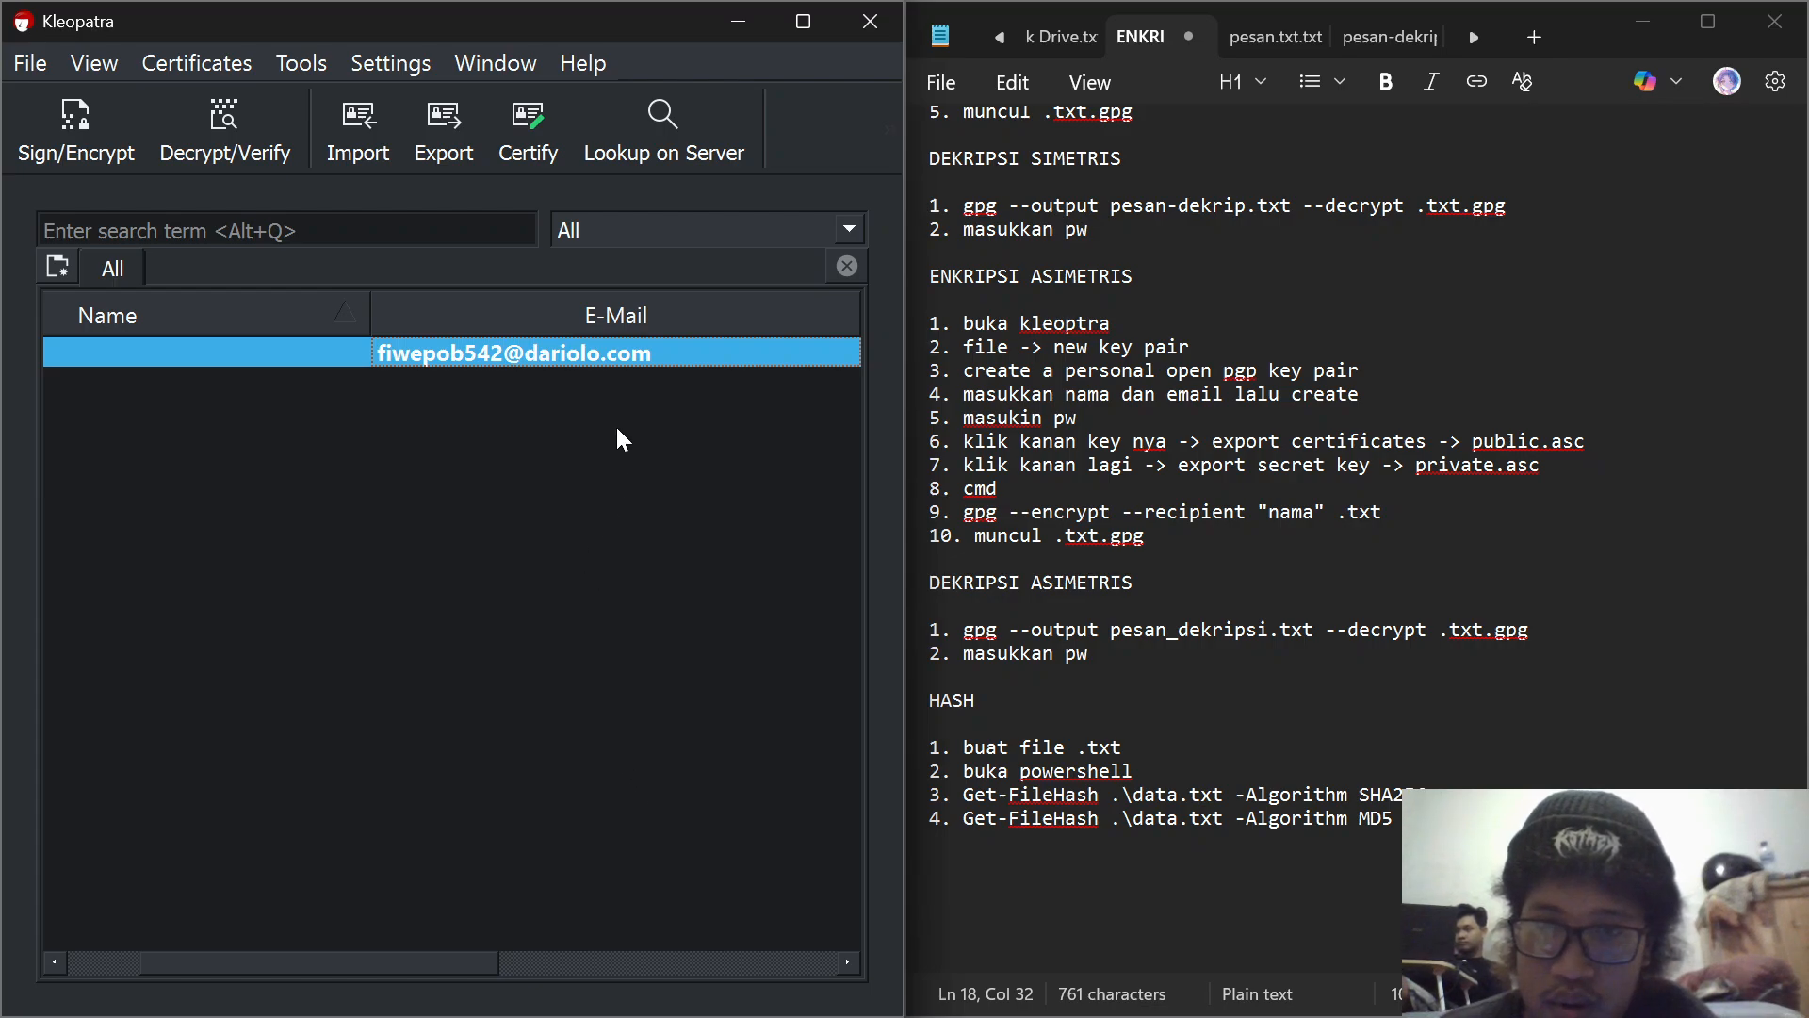
click(457, 125)
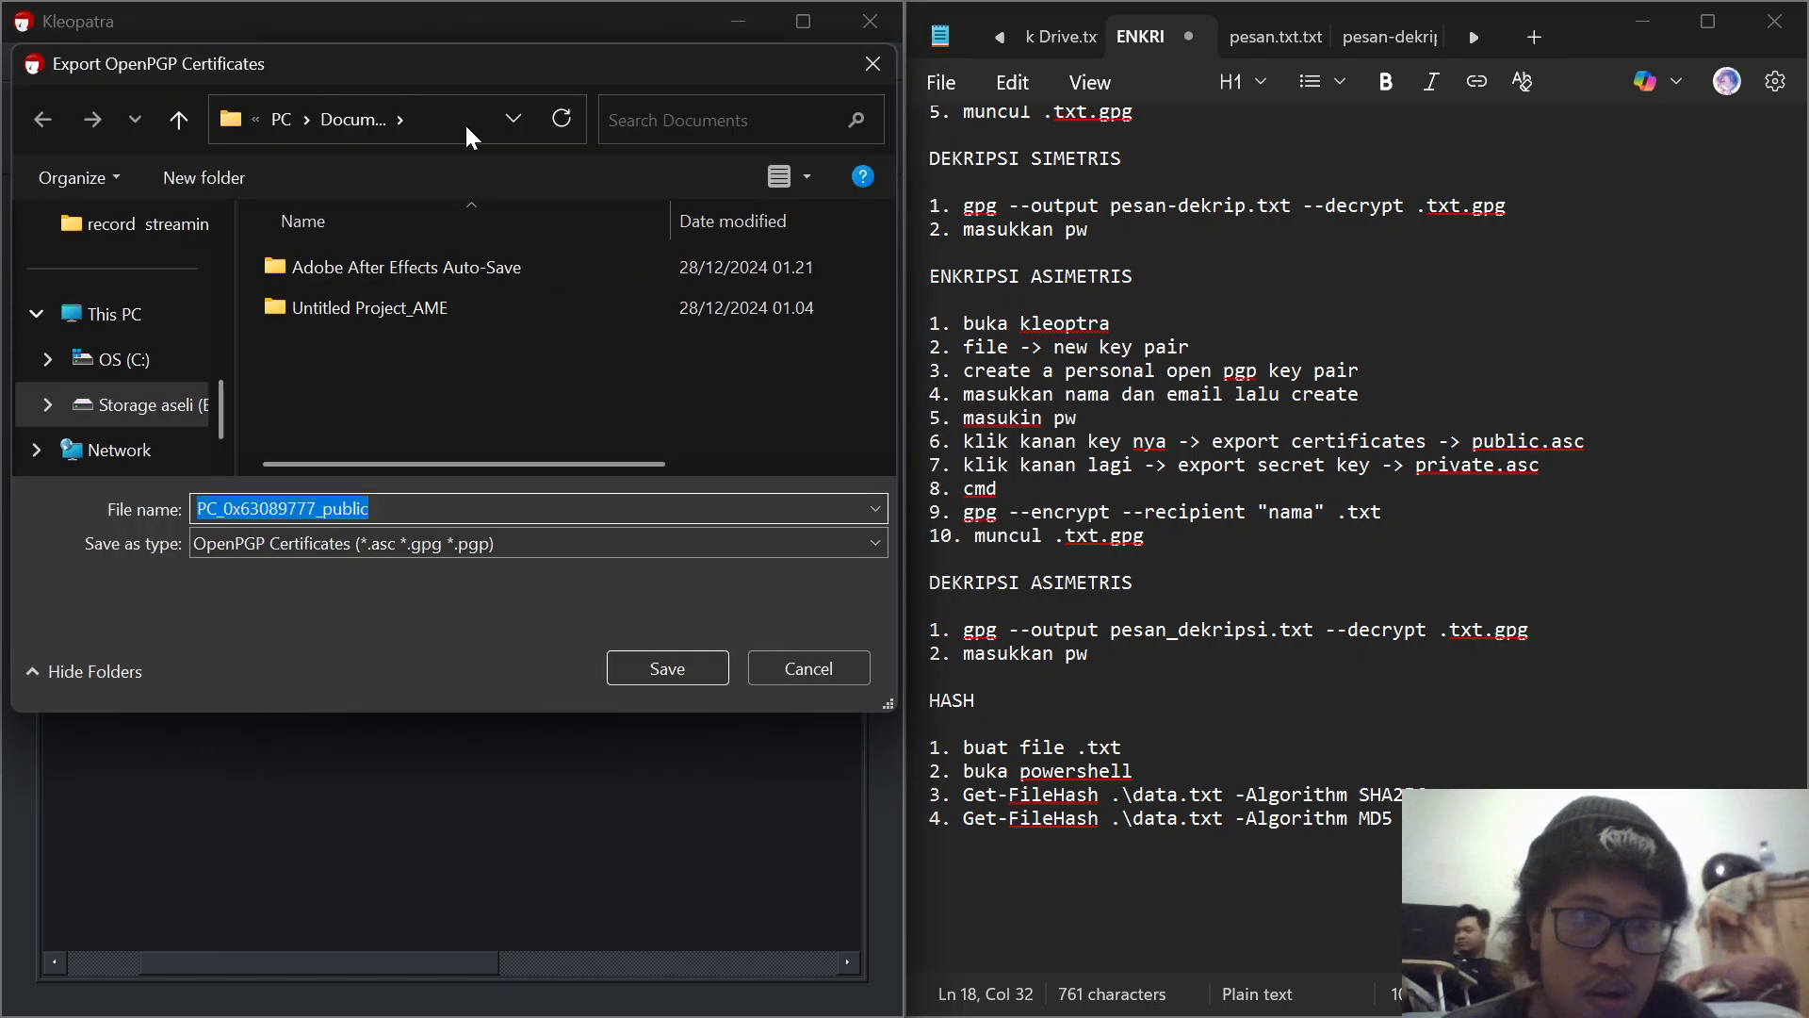
click(821, 535)
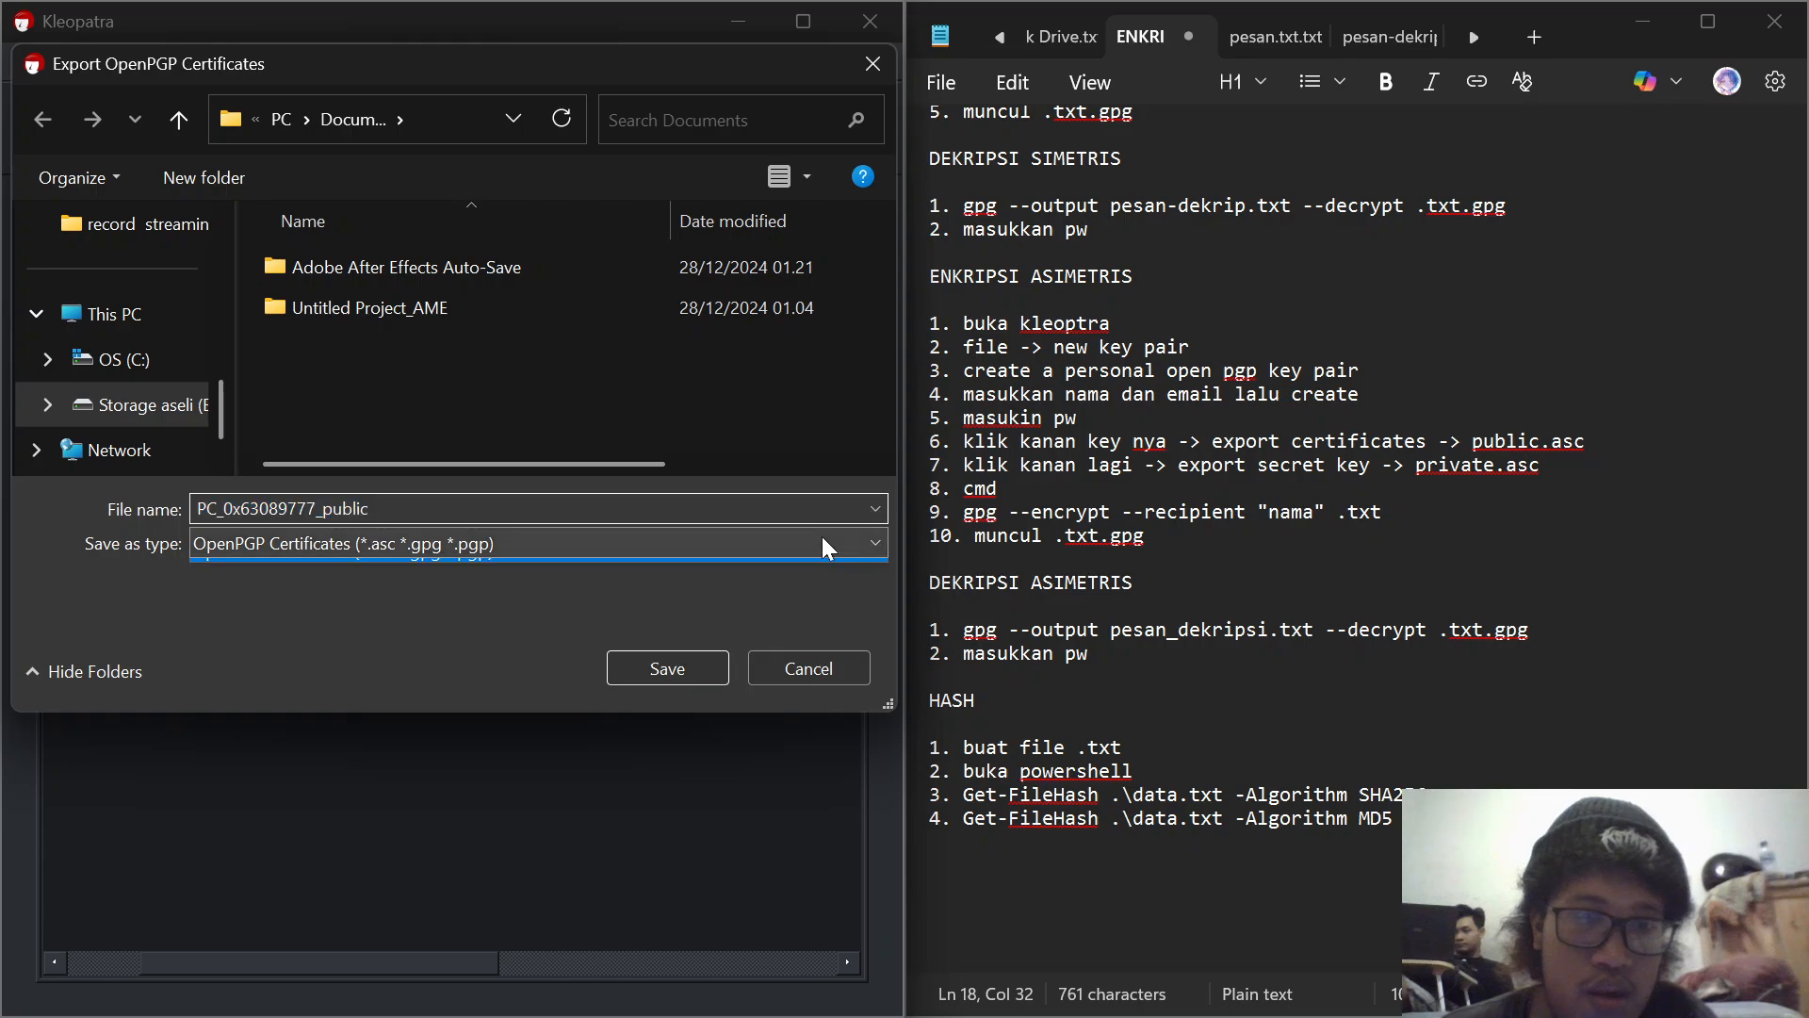
click(820, 535)
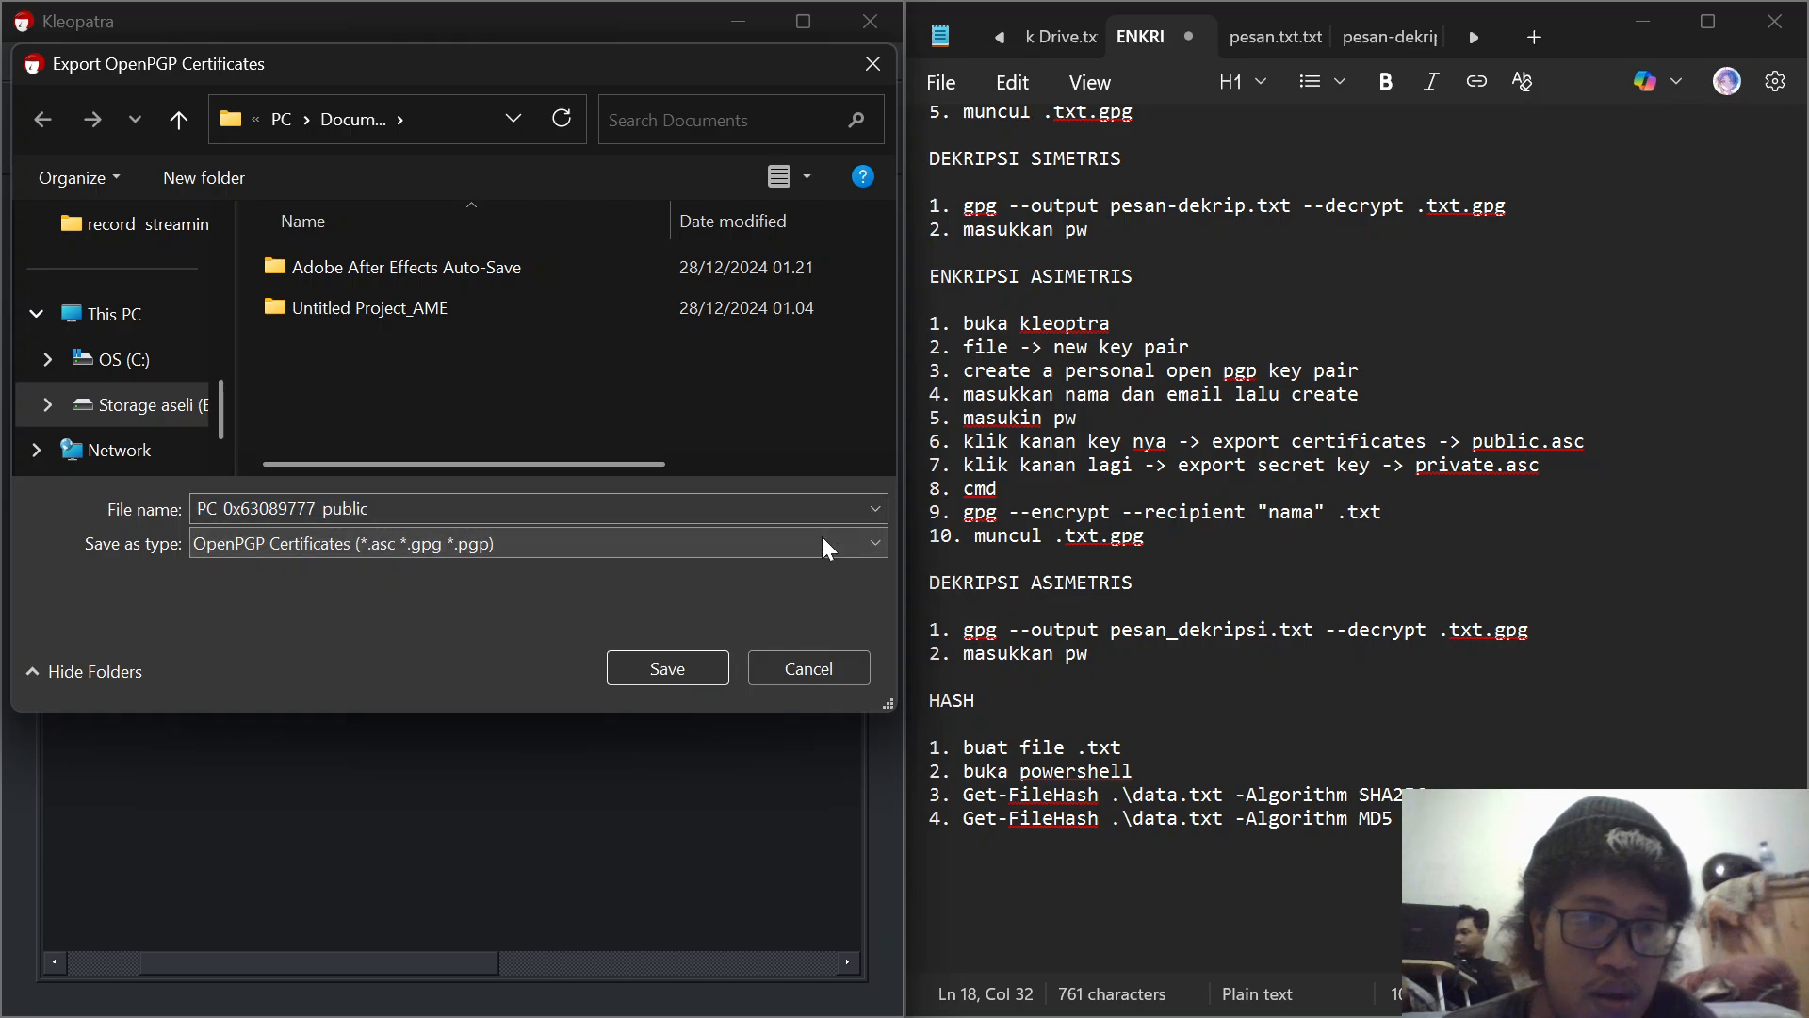
click(868, 72)
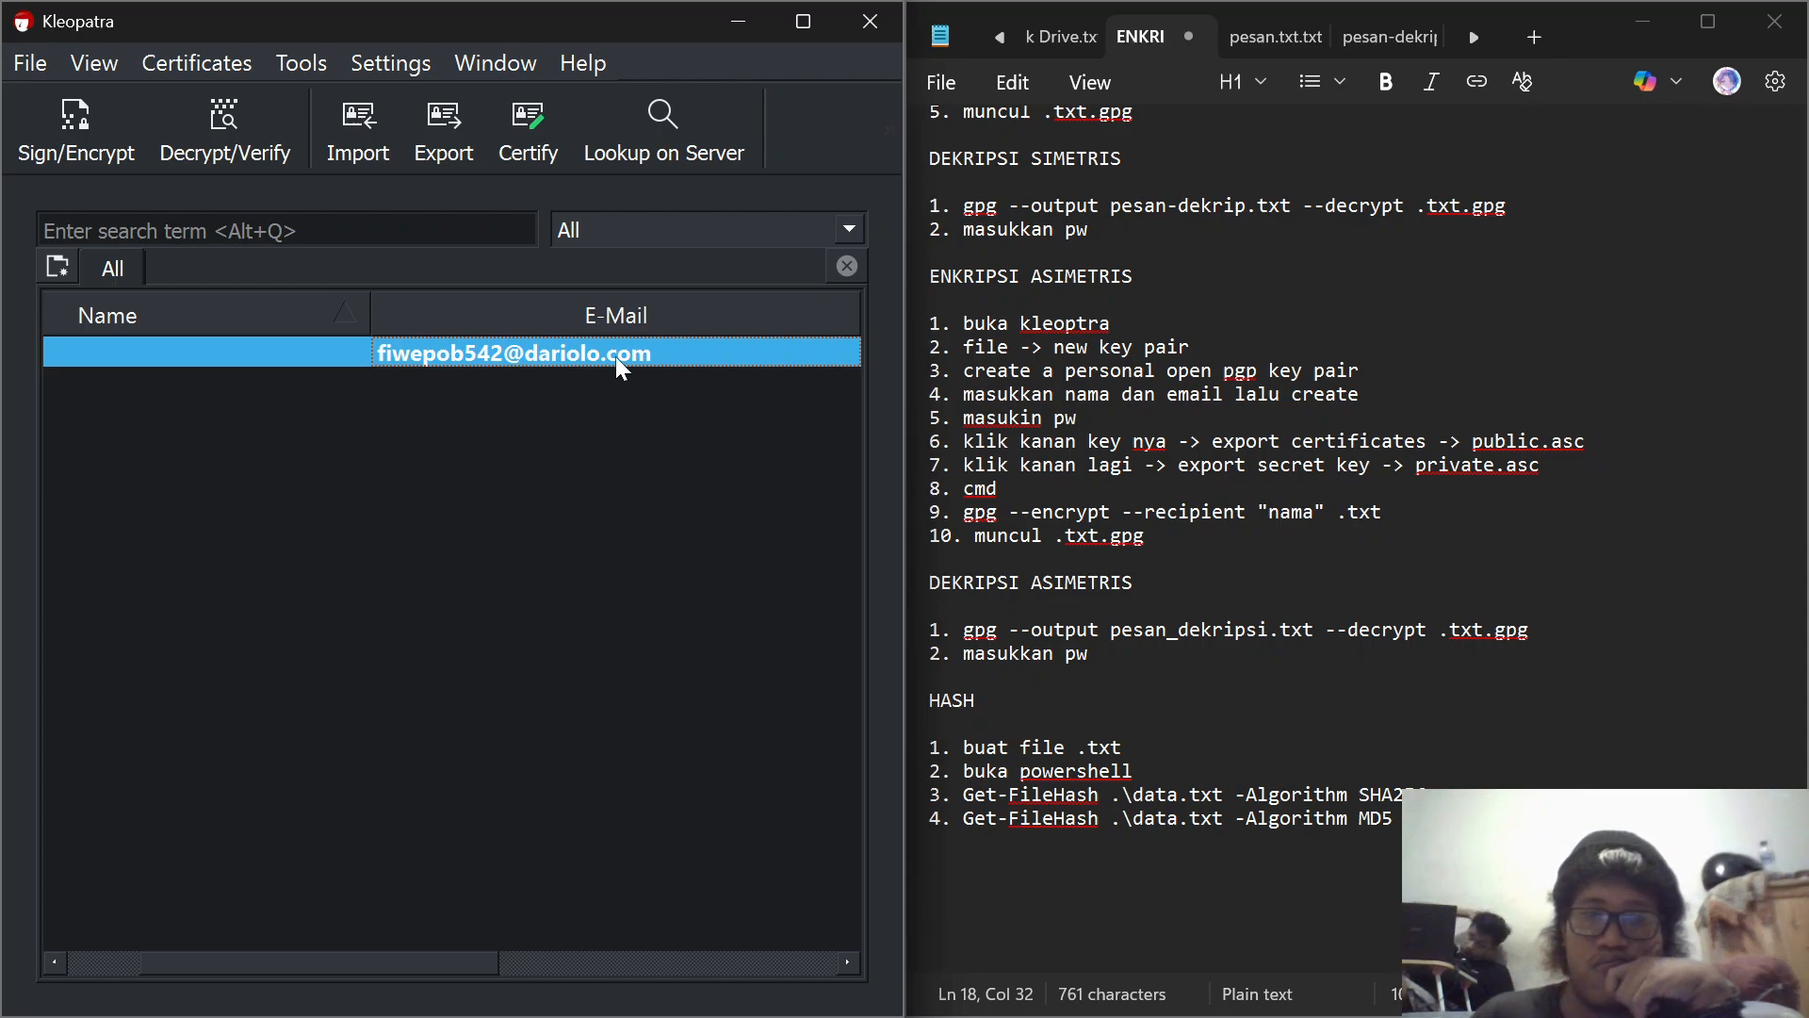
Step: Copy the gpg --encrypt --recipient command from the asymmetric encryption notes and paste it into Command Prompt
mouse_move(617, 360)
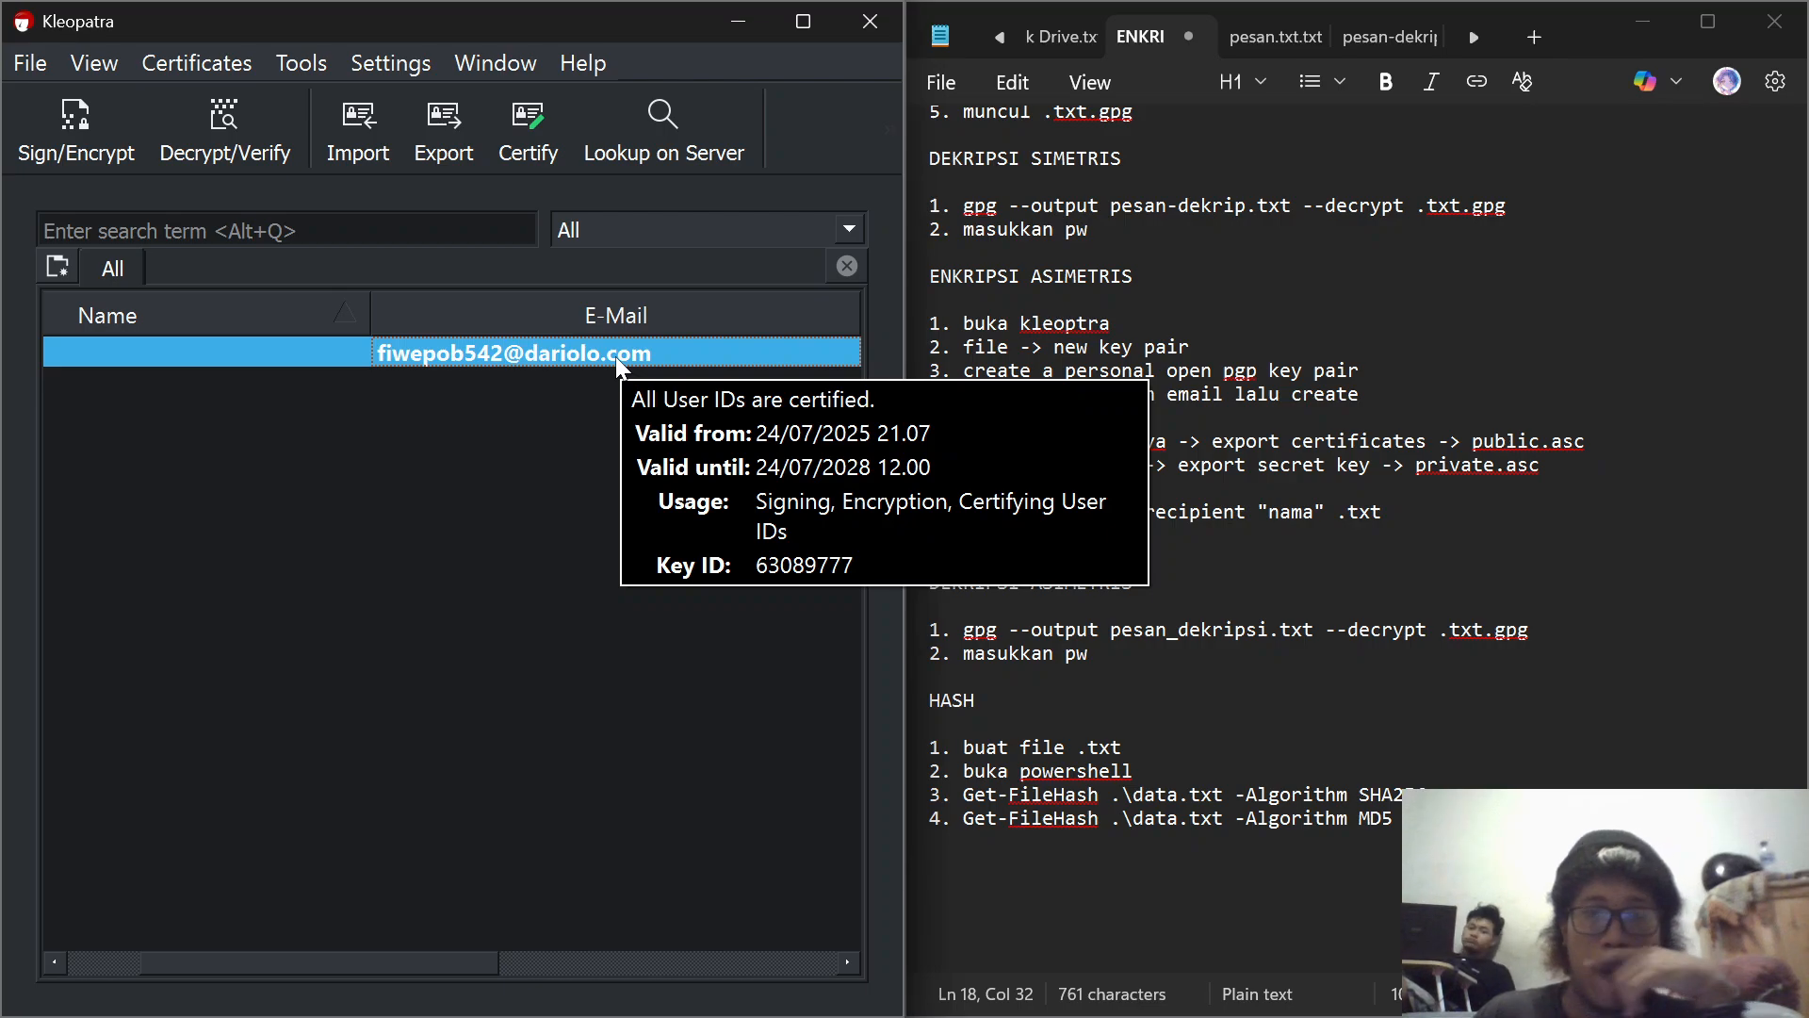
mouse_move(1027, 1009)
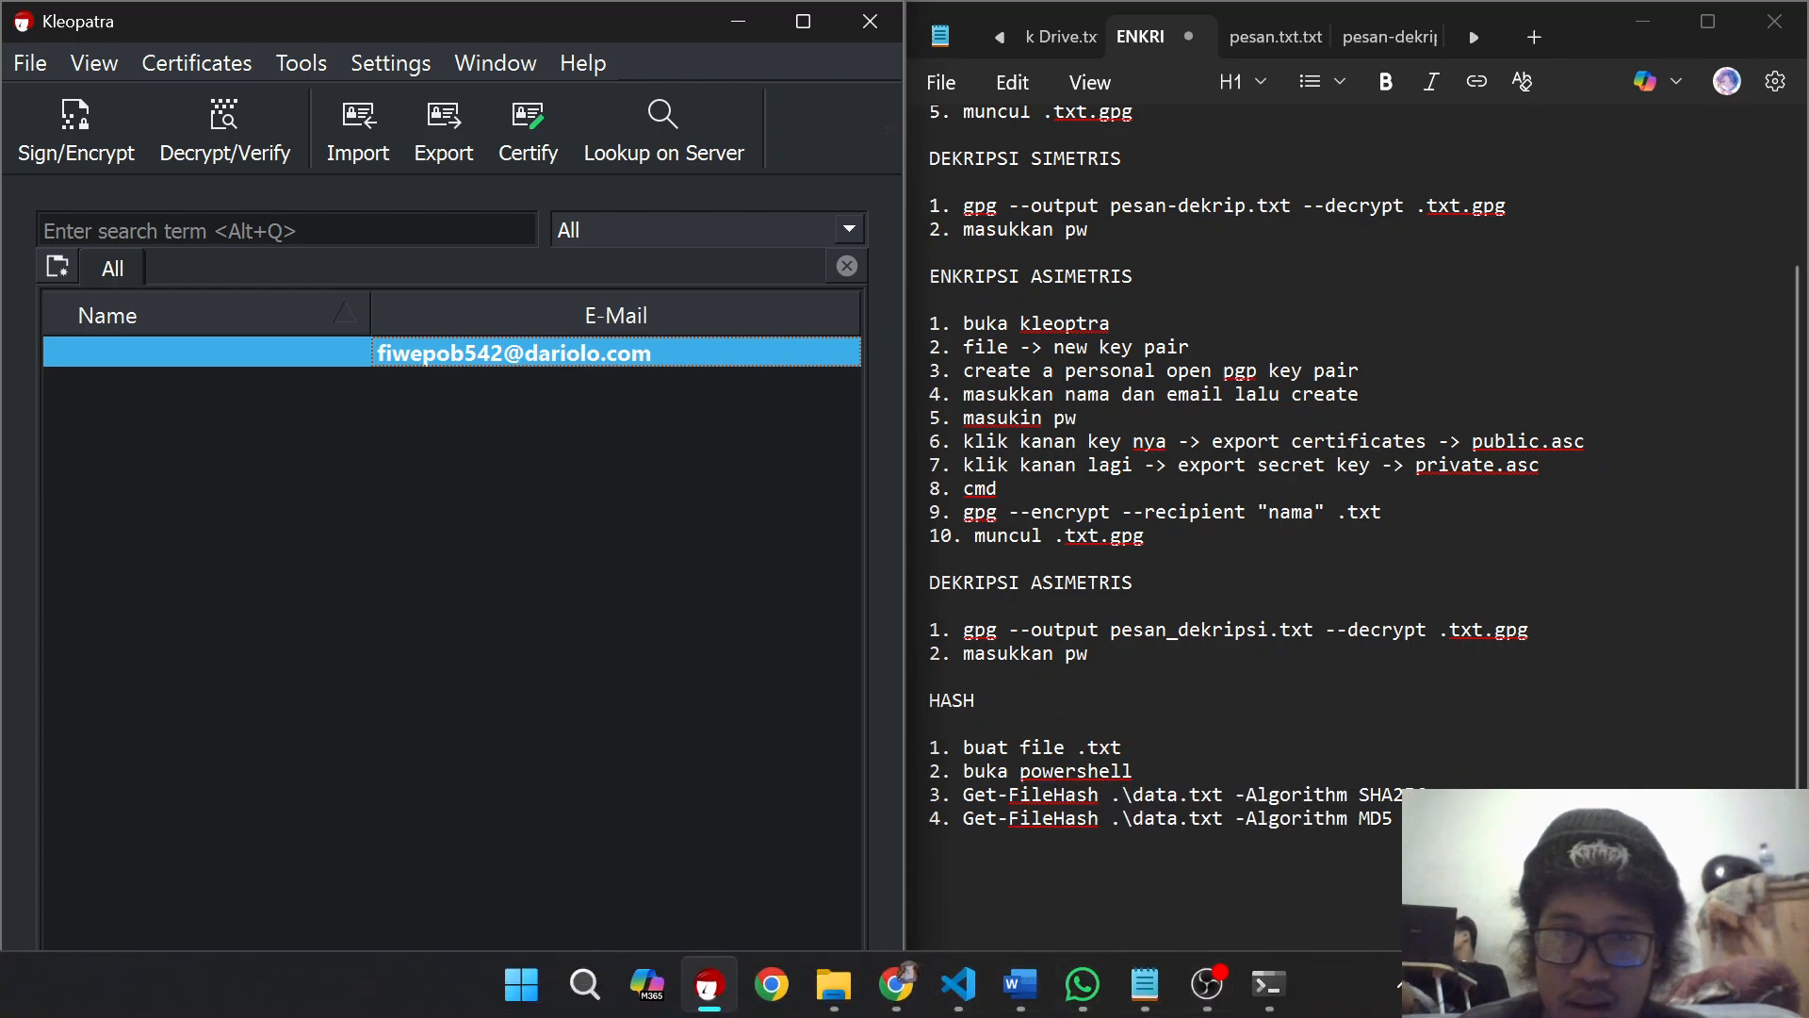
drag(963, 512, 1381, 511)
key(ctrl+c)
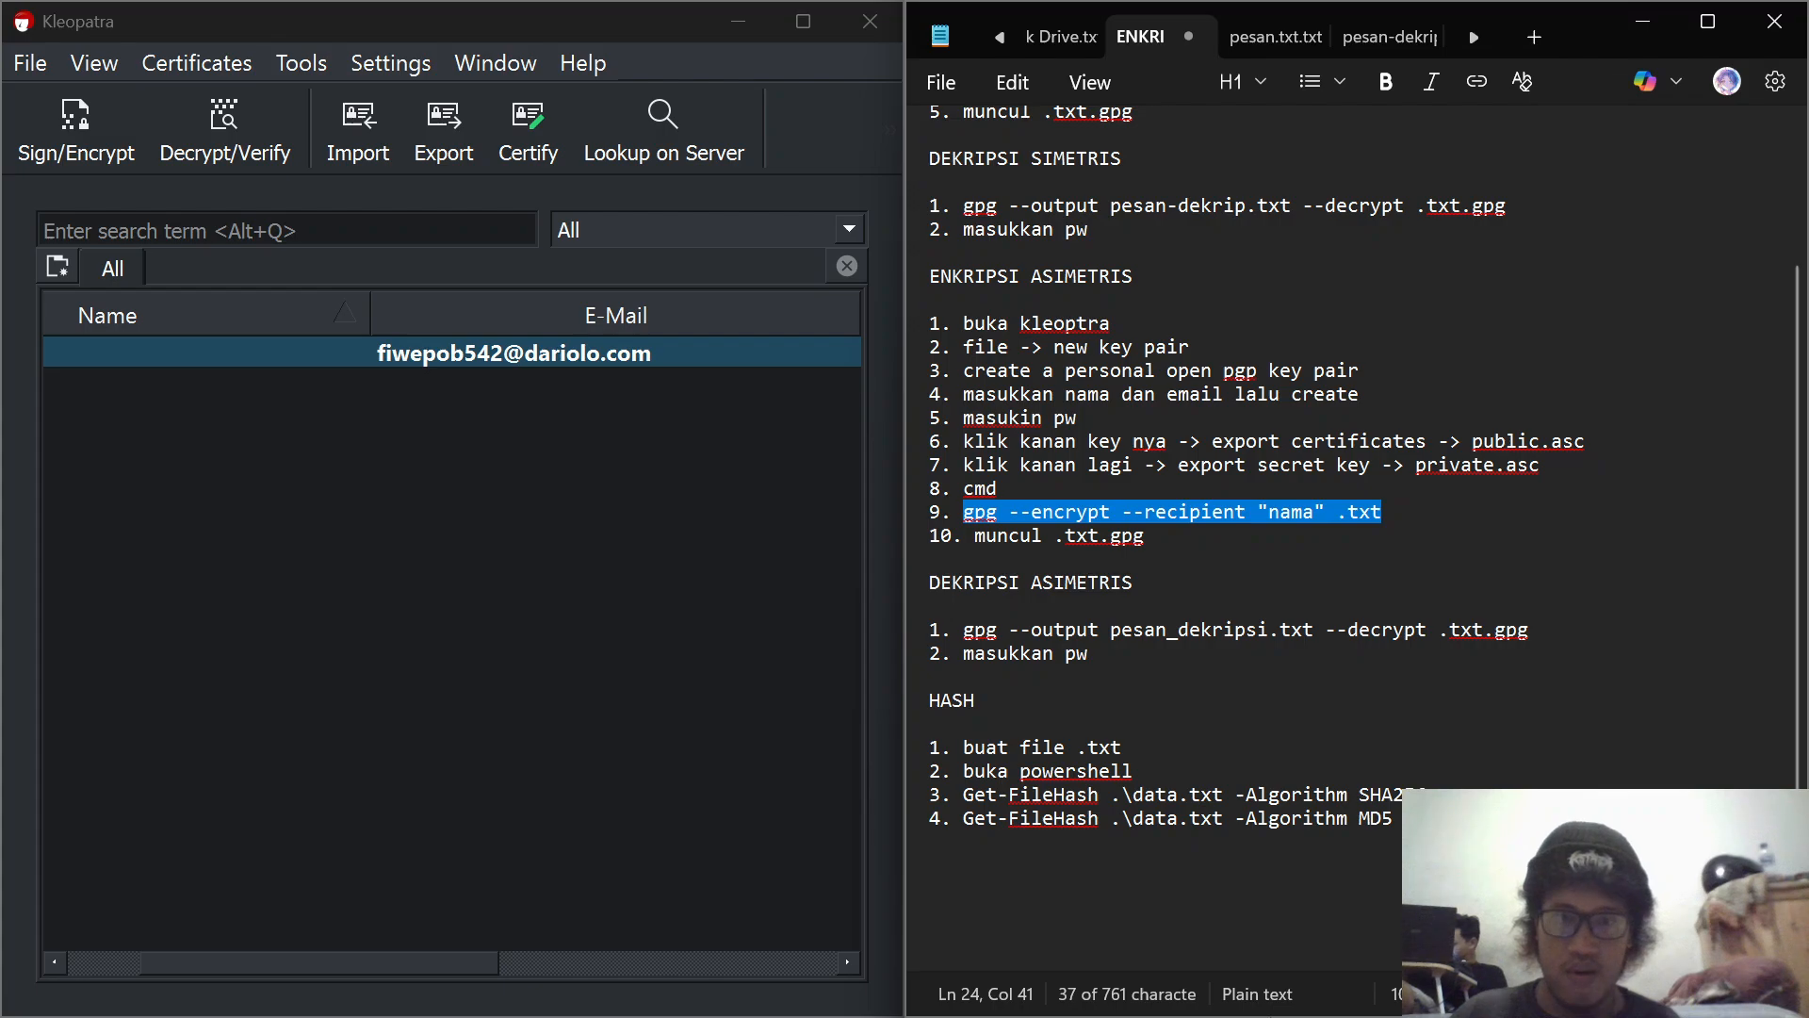
click(1270, 988)
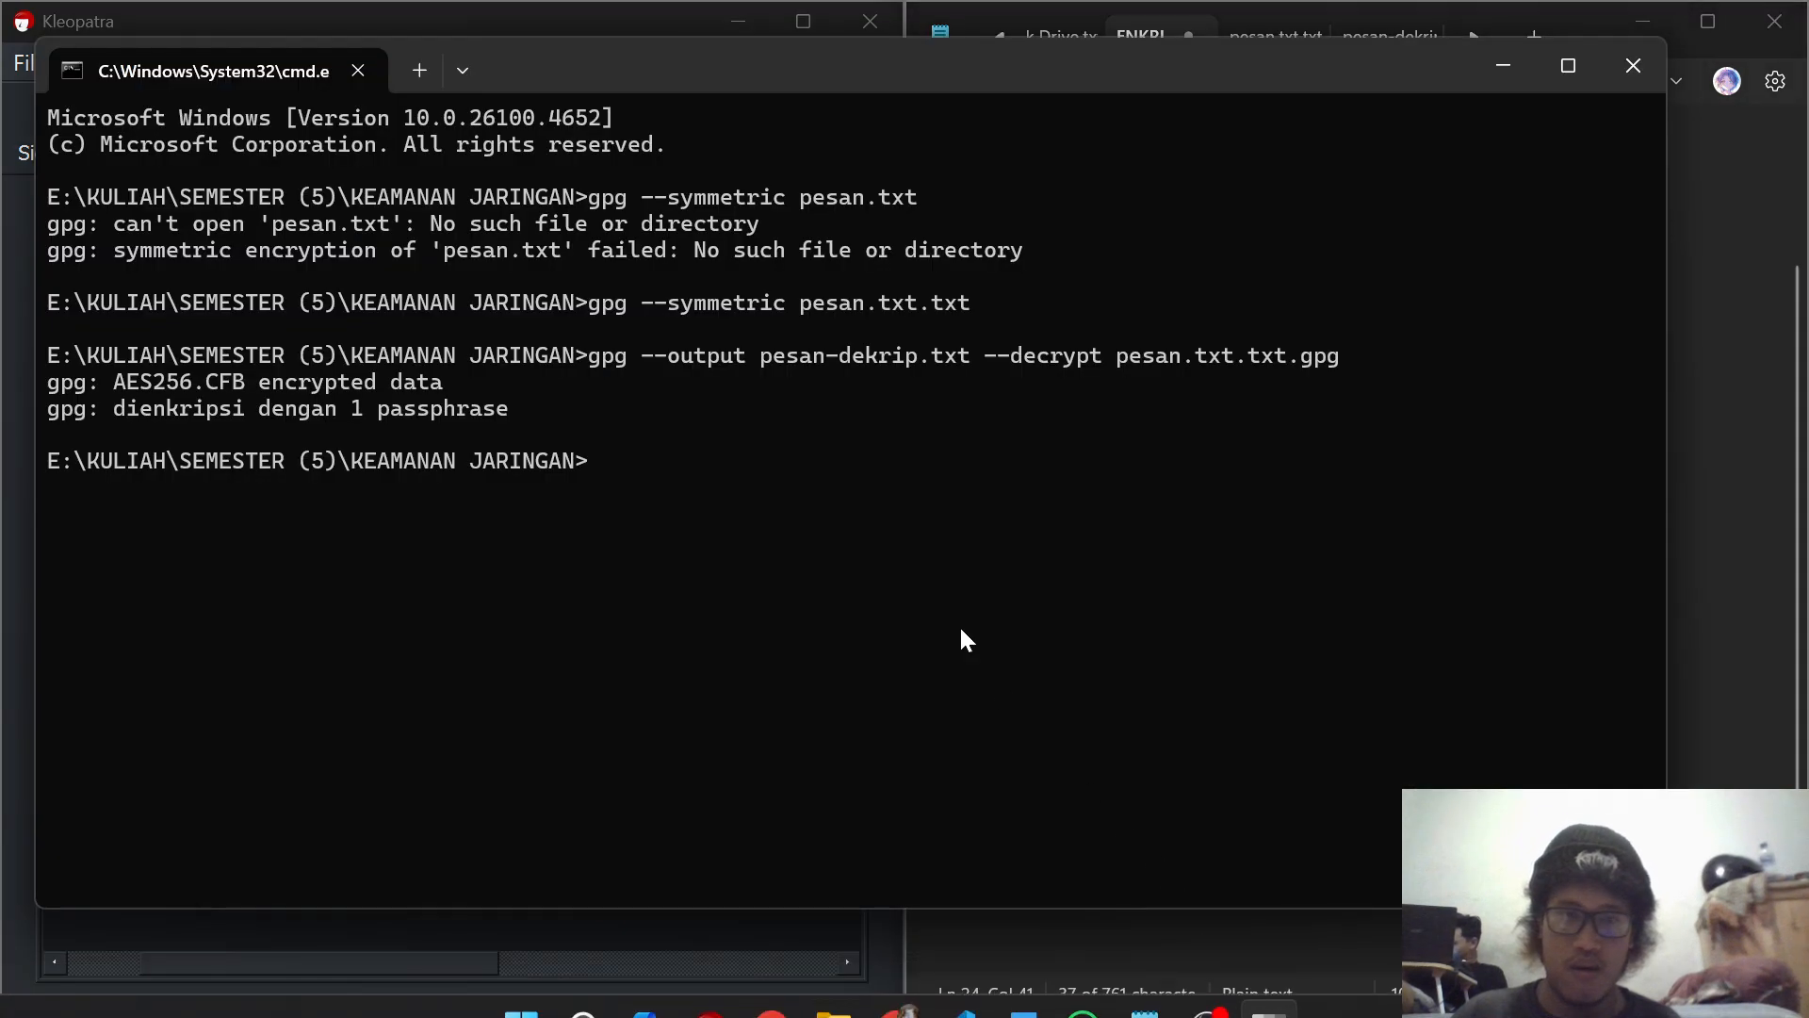
key(ctrl+v)
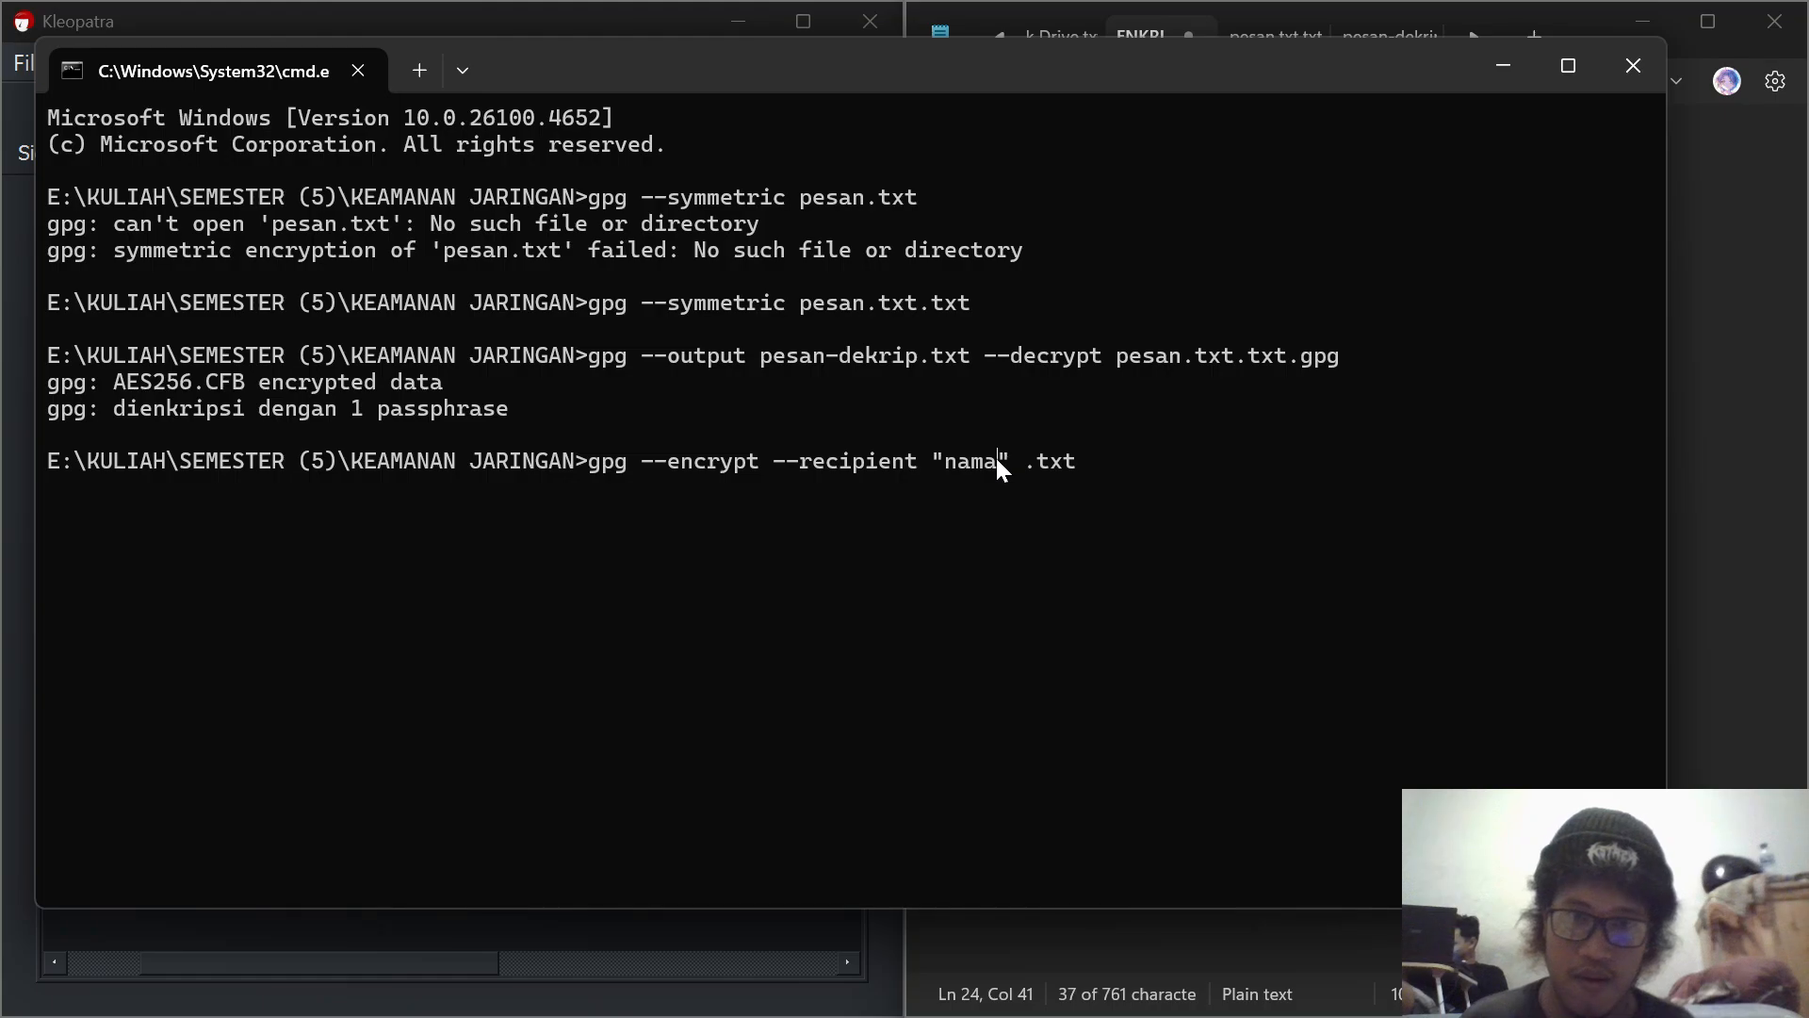
Step: Change the recipient to "PC" and the file to pesan.txt.txt in the encryption command and run it
key(BackSpace)
key(BackSpace)
key(BackSpace)
key(BackSpace)
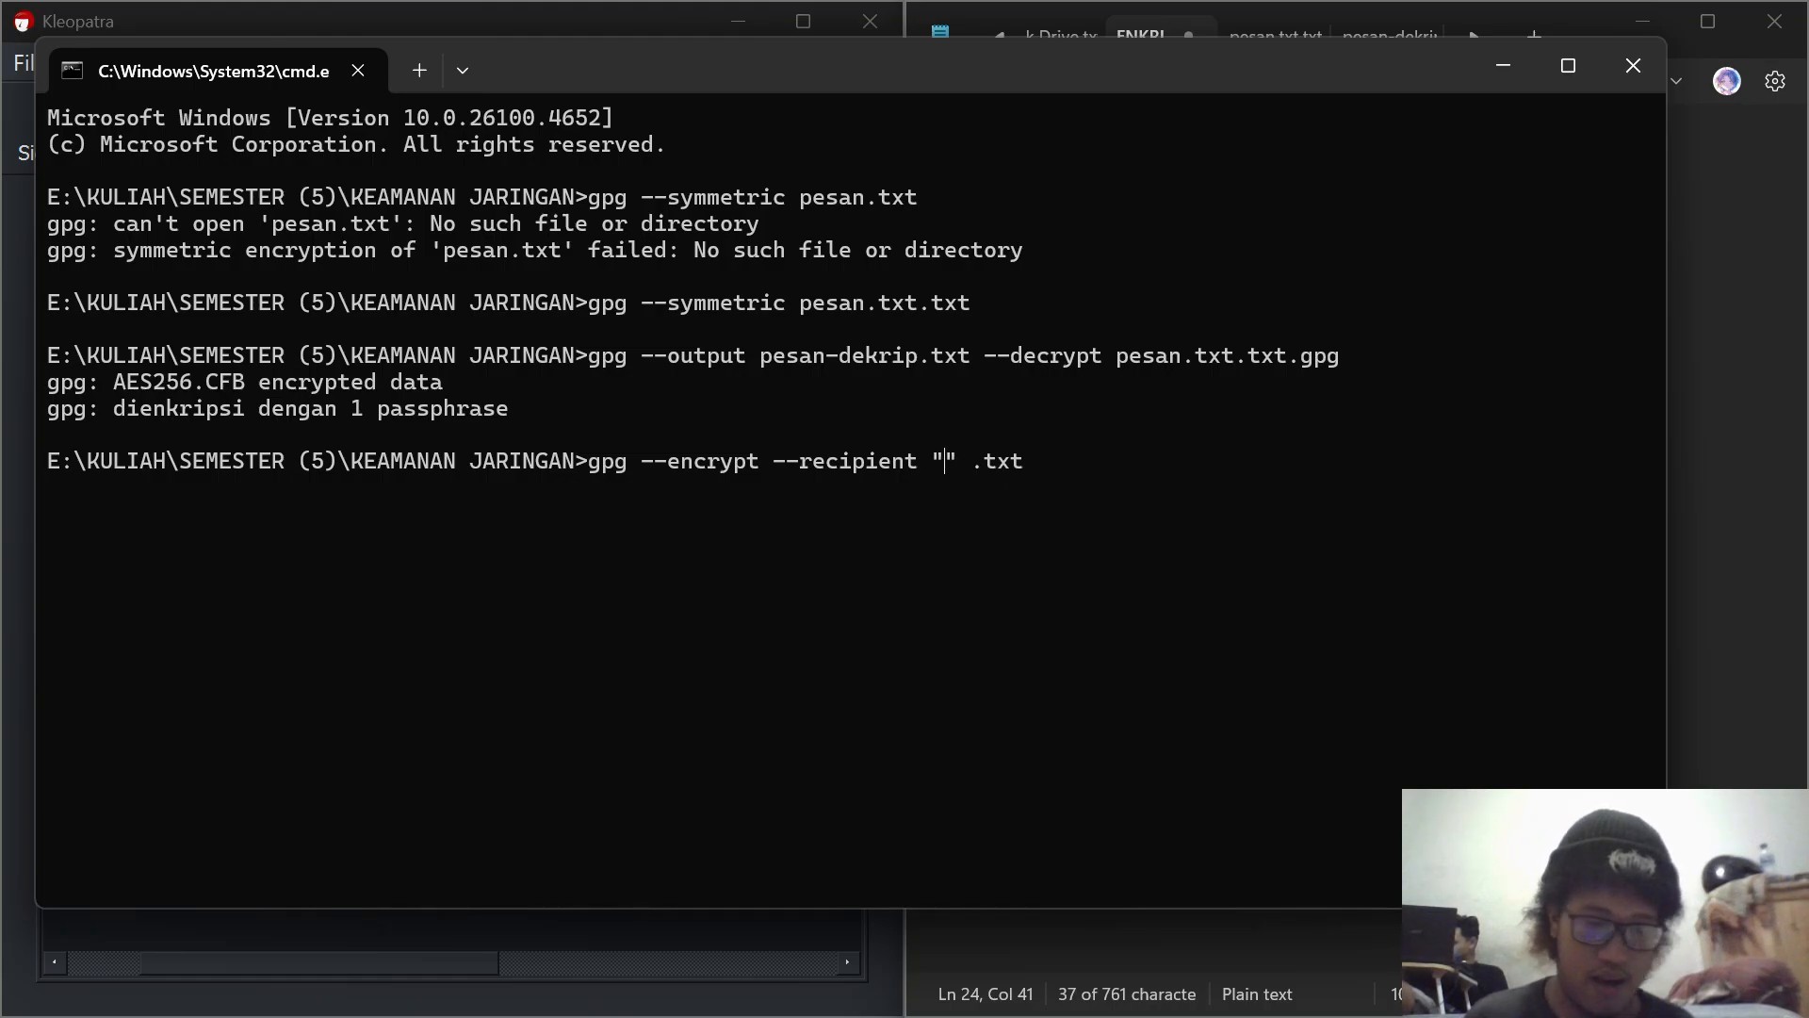
text(PC)
key(Right)
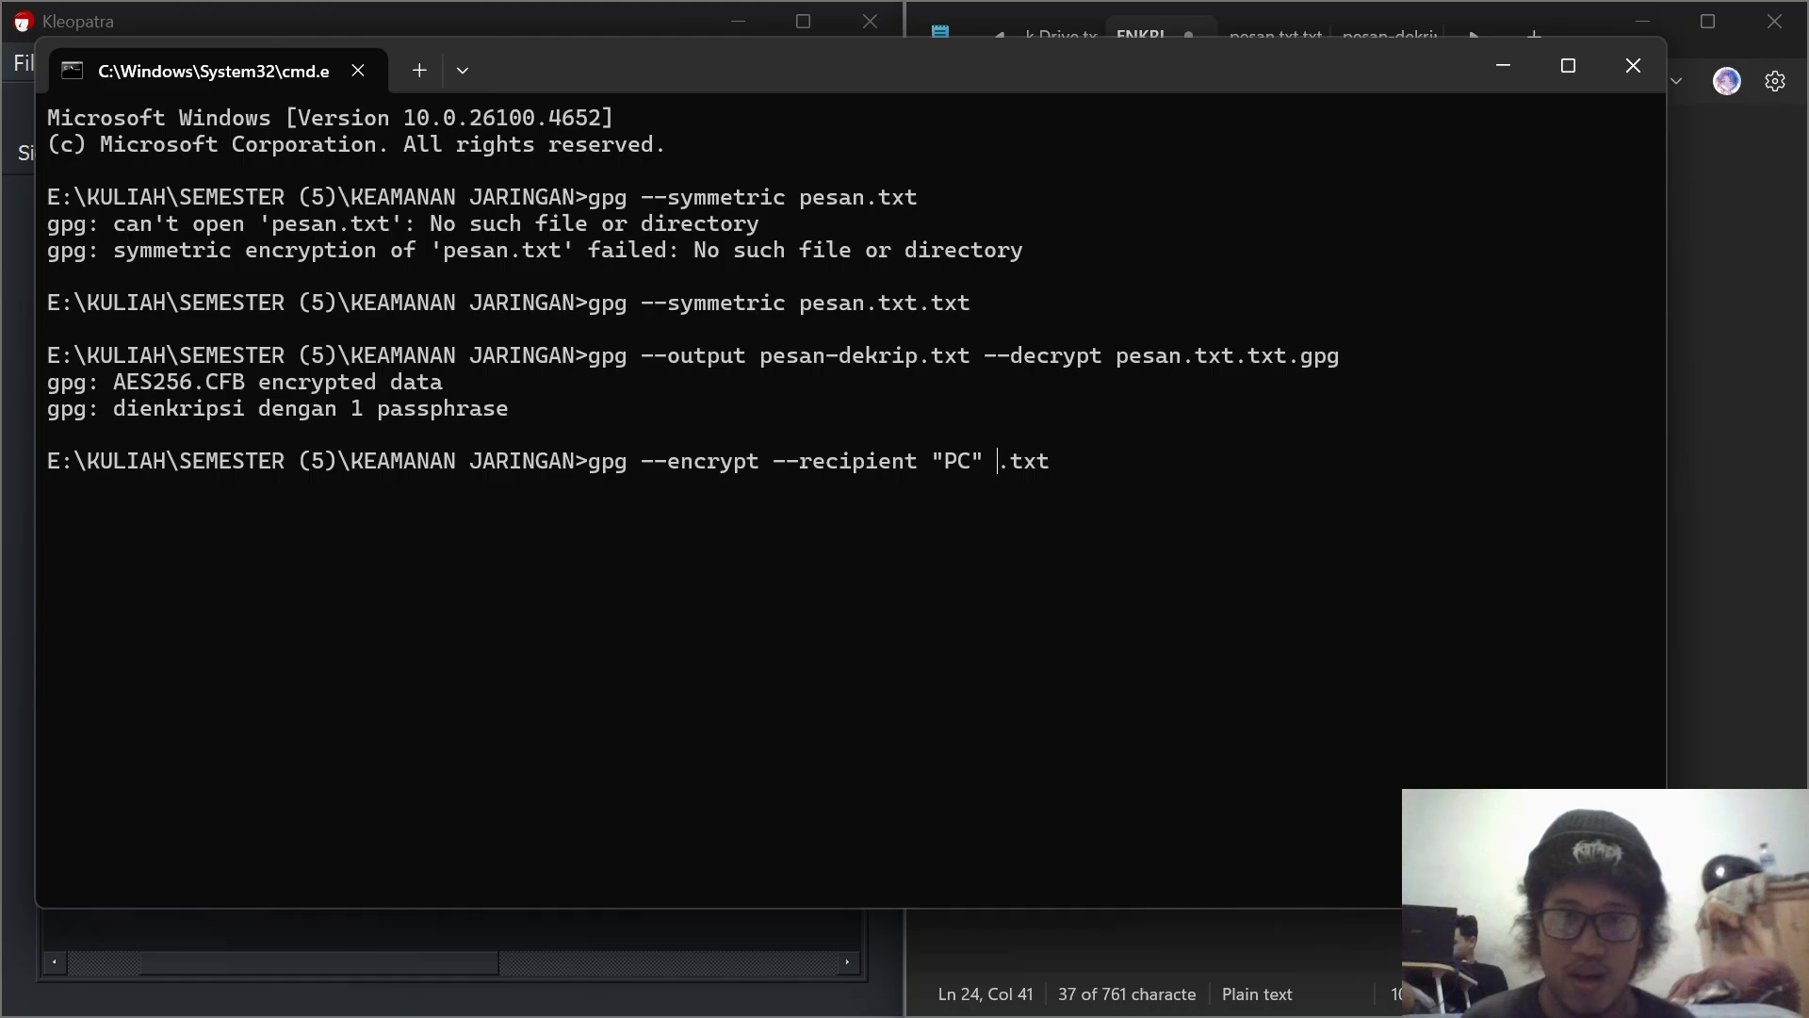
text(pesa)
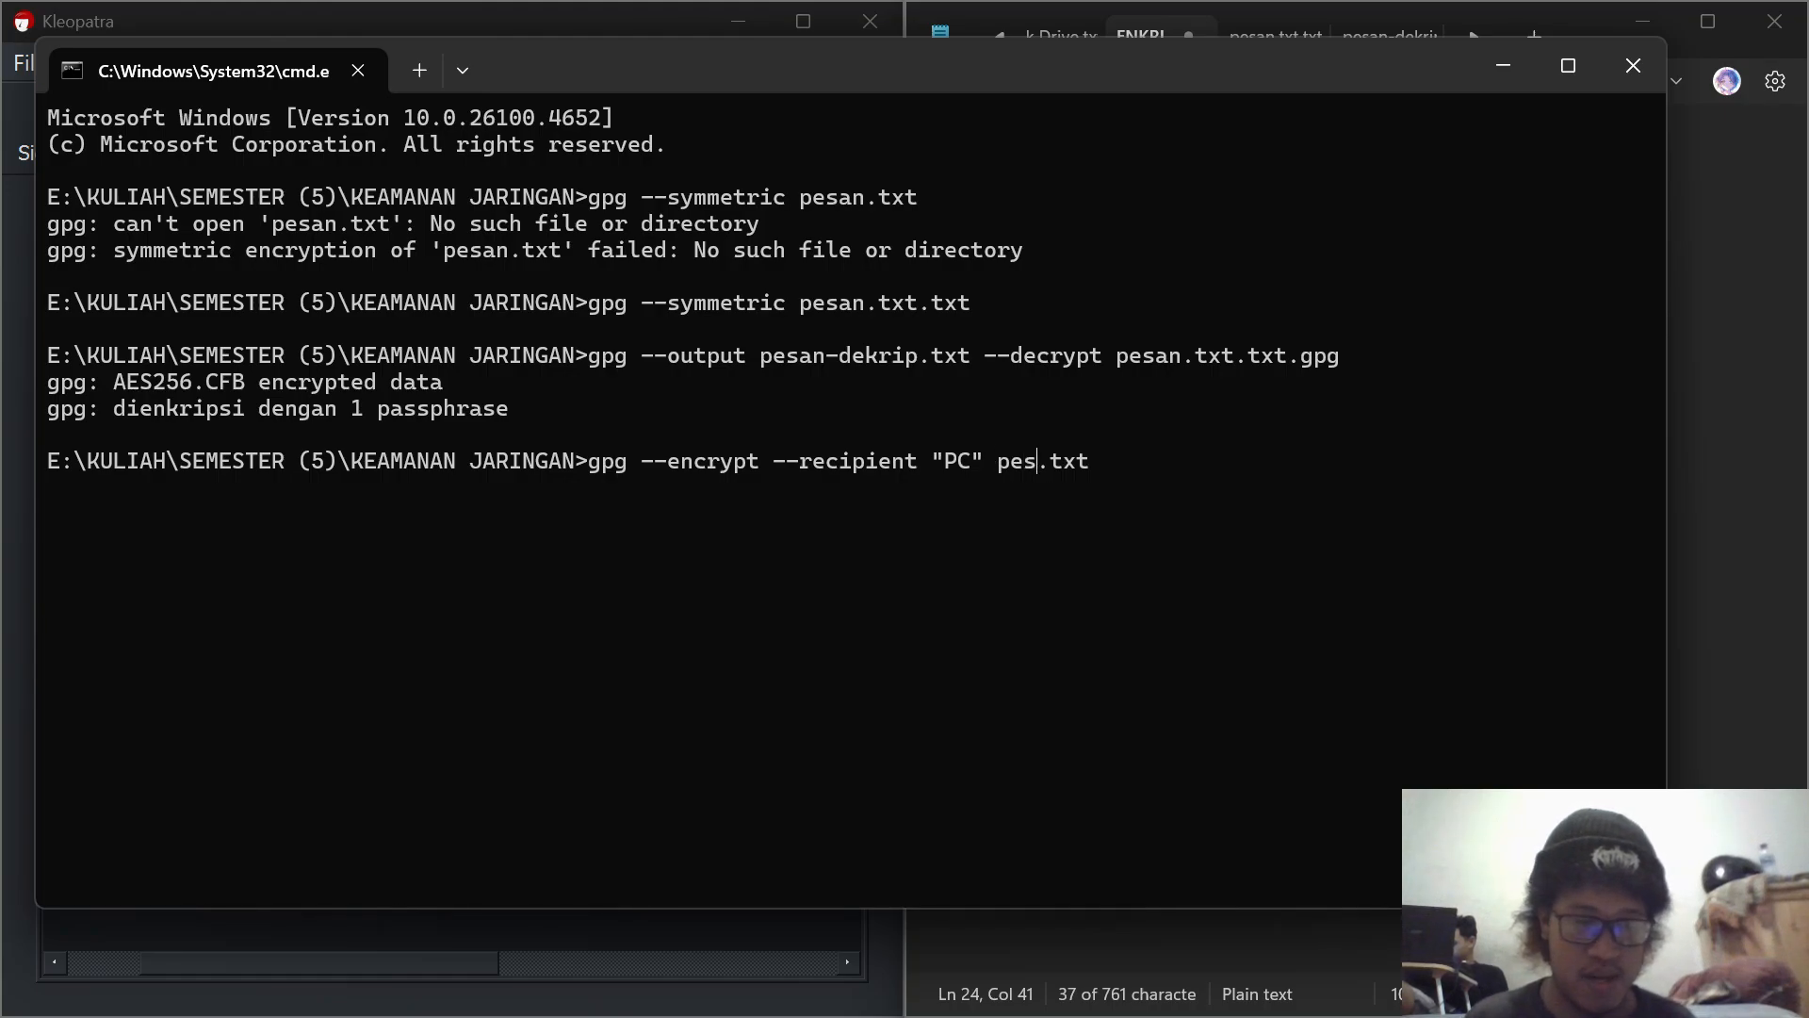
text(n)
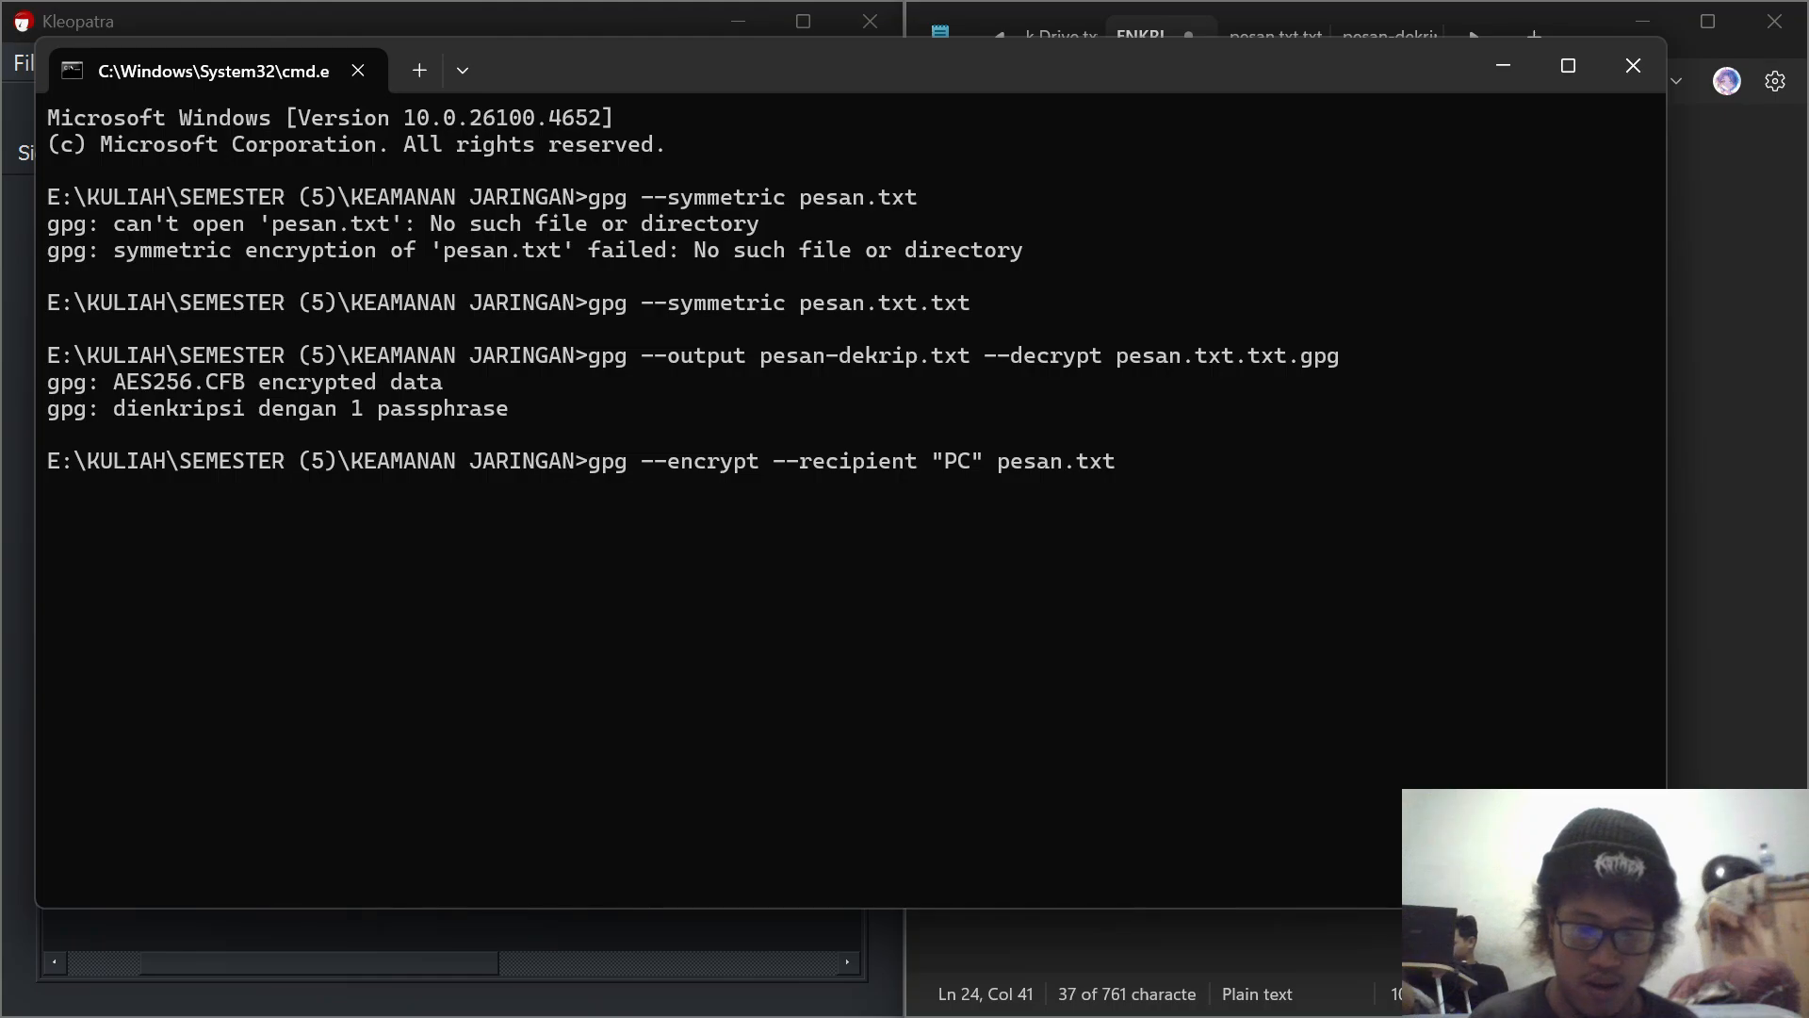
text(.)
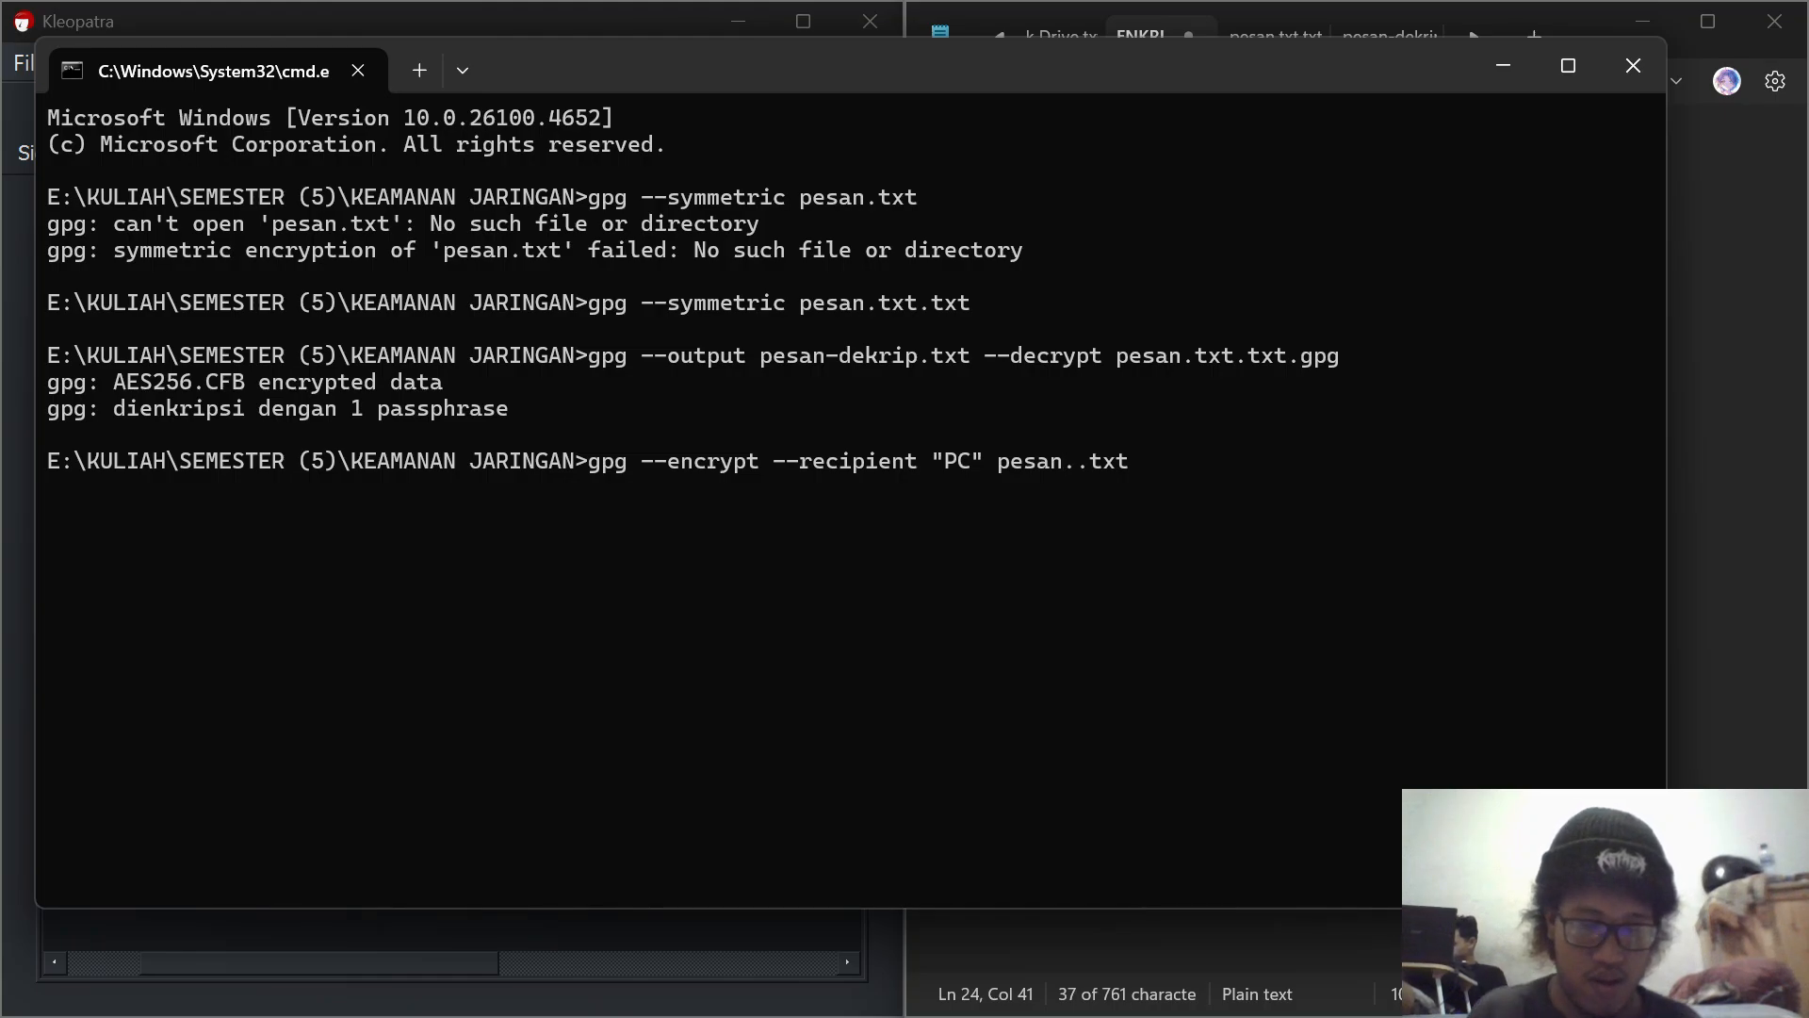
text(txt)
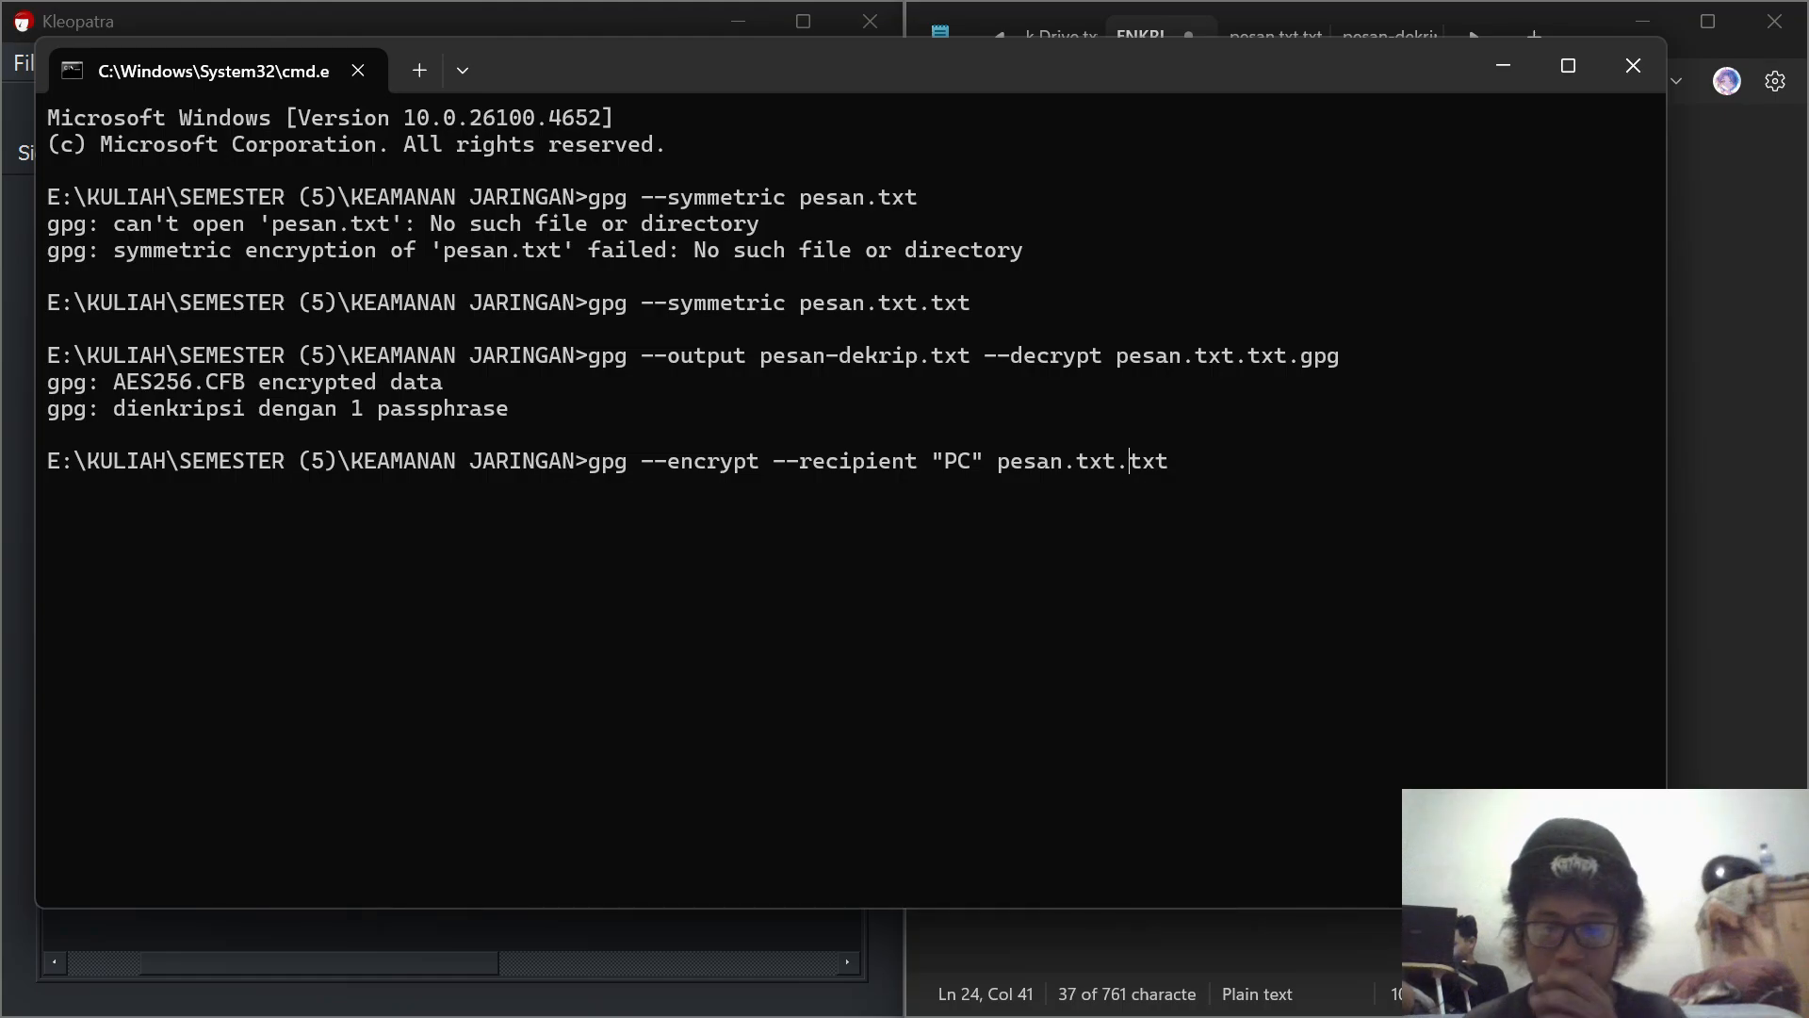
key(Return)
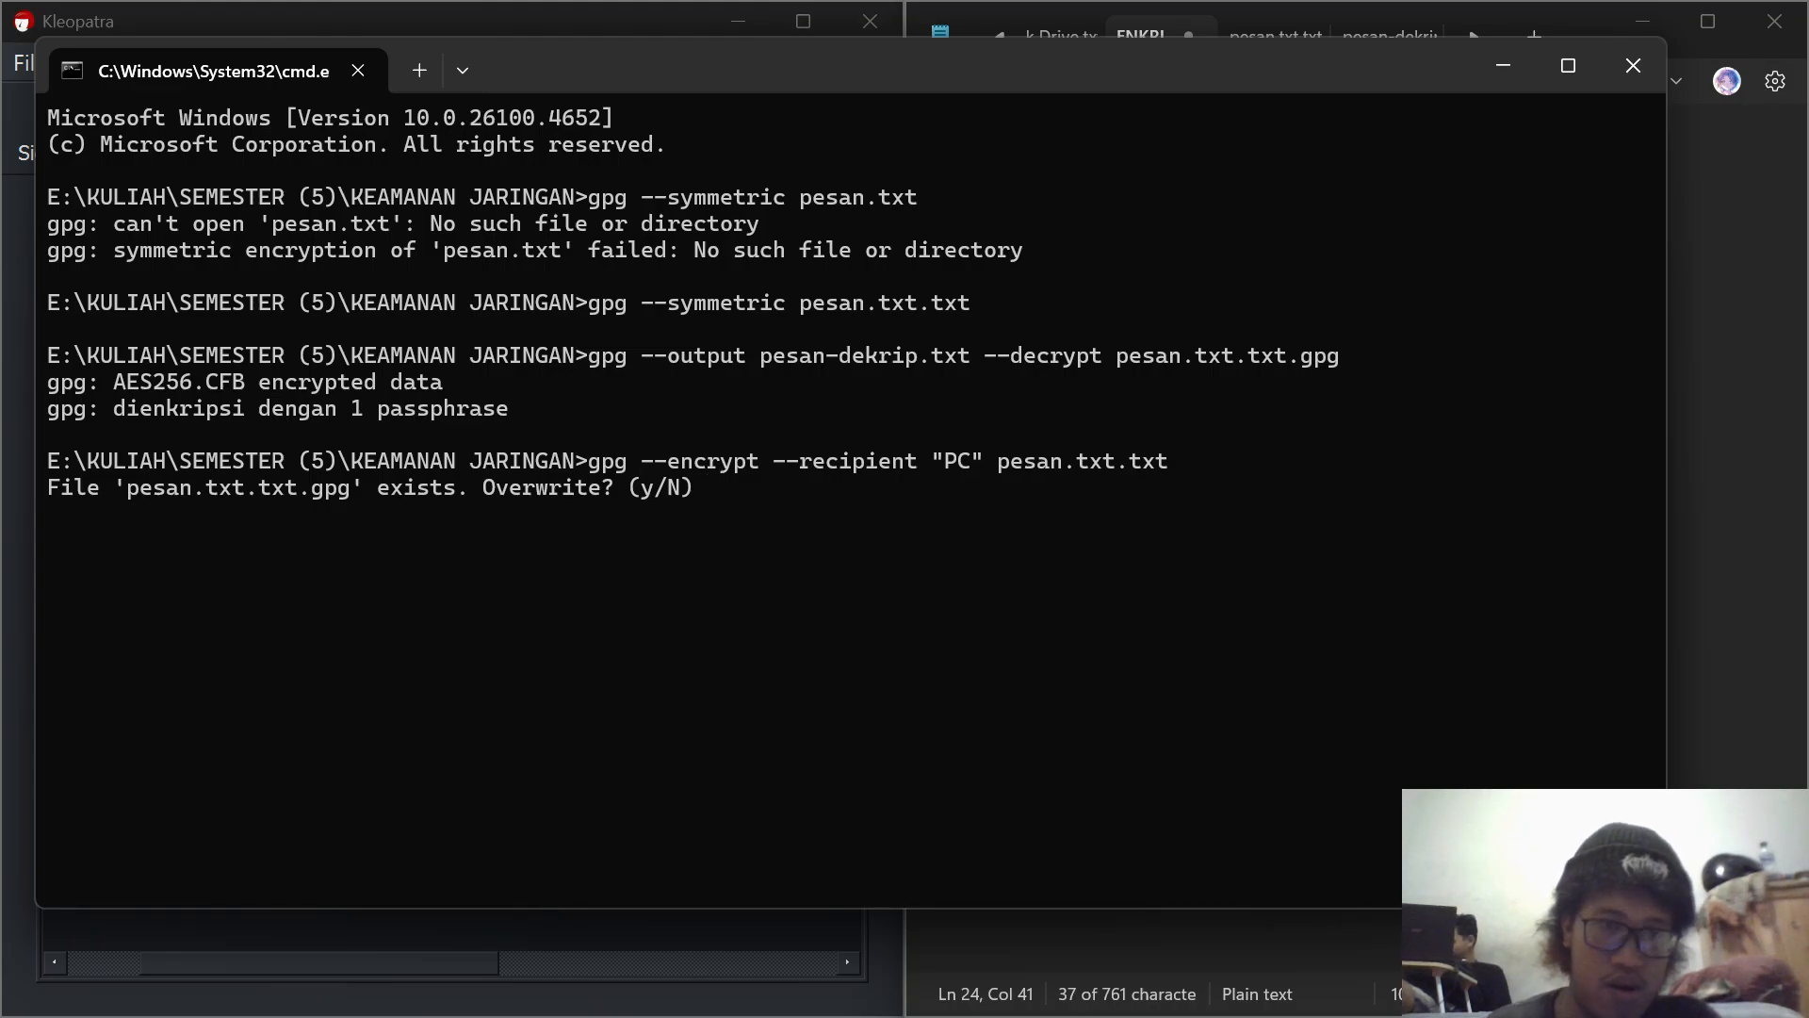
Step: Confirm overwriting pesan.txt.txt.gpg, and copy the gpg decryption command from the asymmetric decryption notes into Command Prompt
text(y)
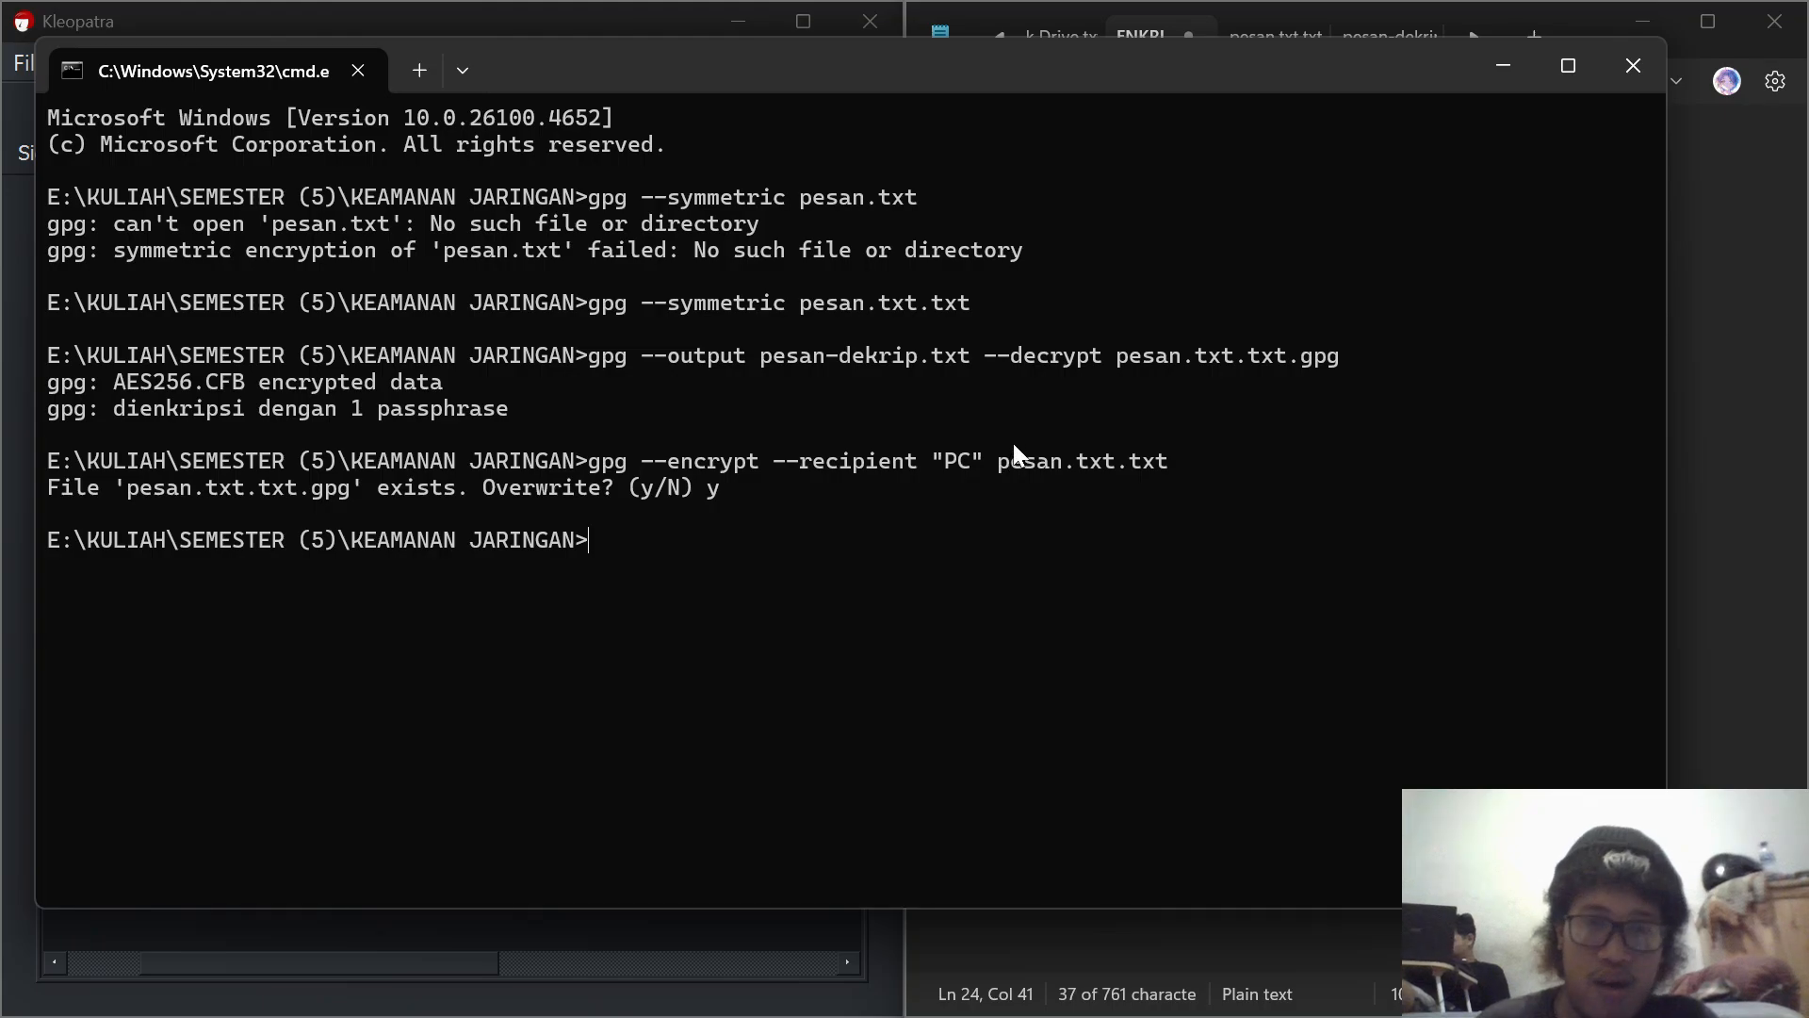
click(1500, 80)
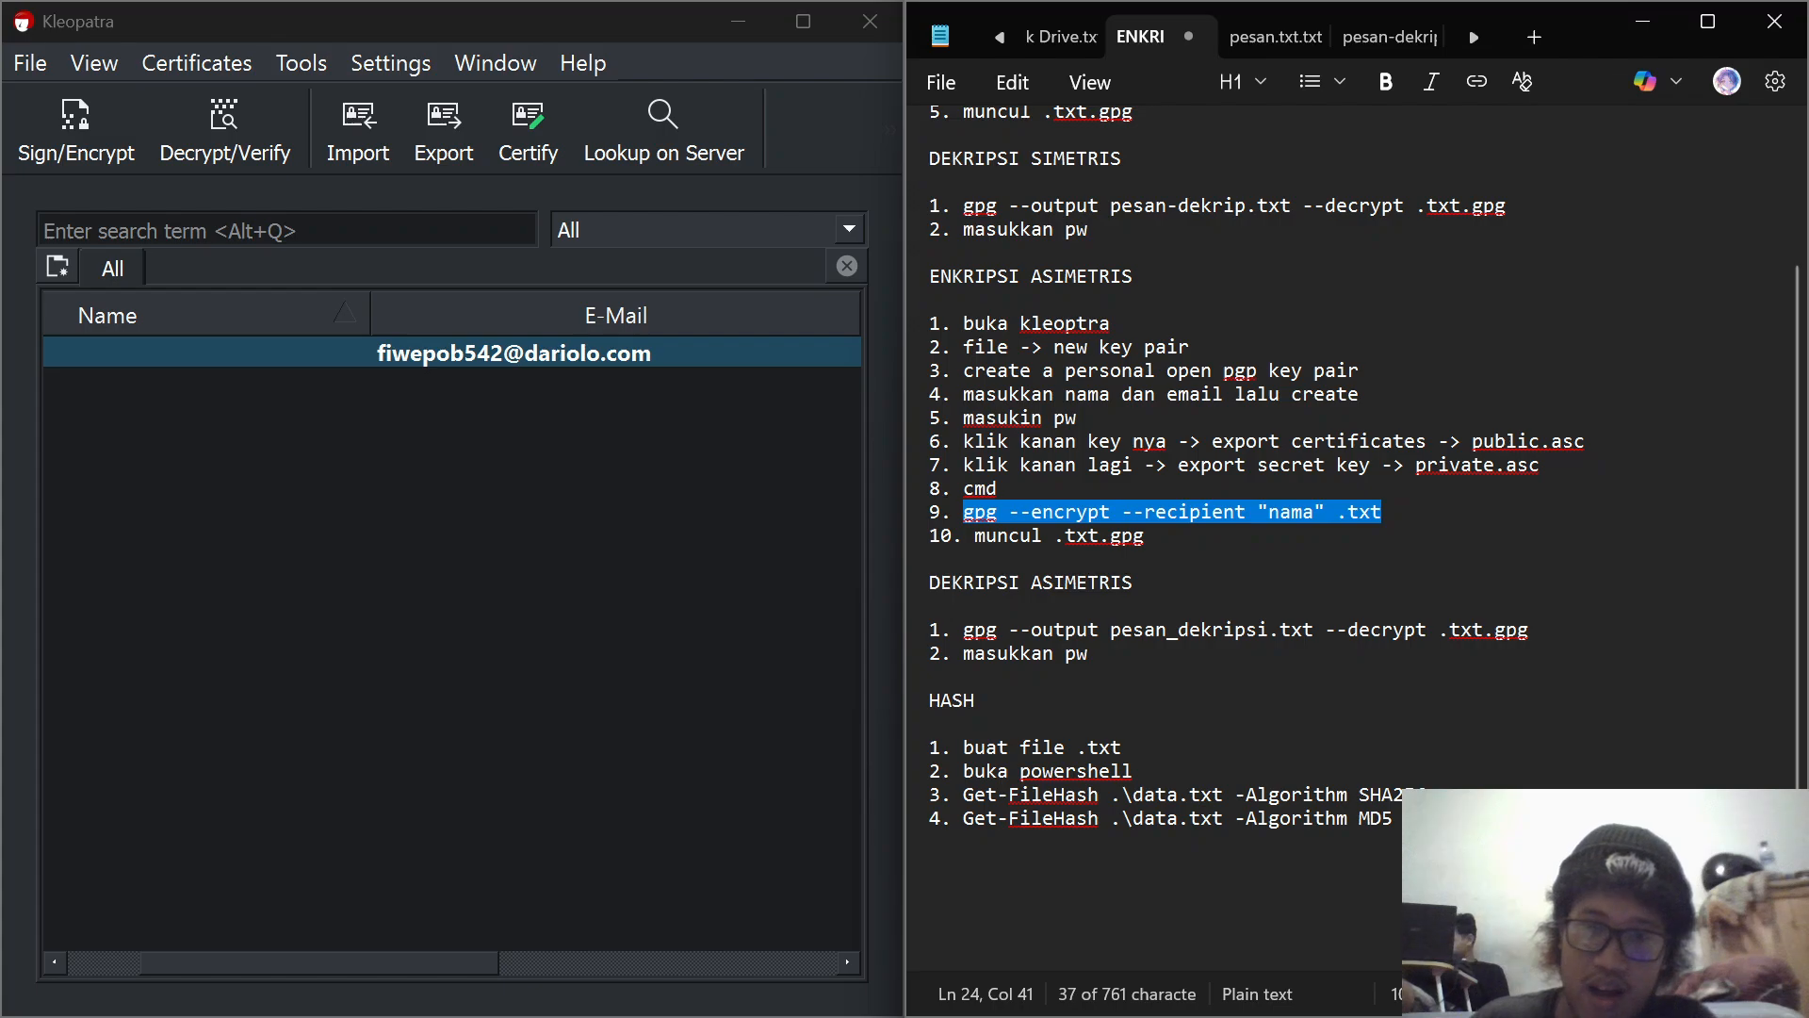
drag(963, 629, 1530, 630)
key(ctrl+c)
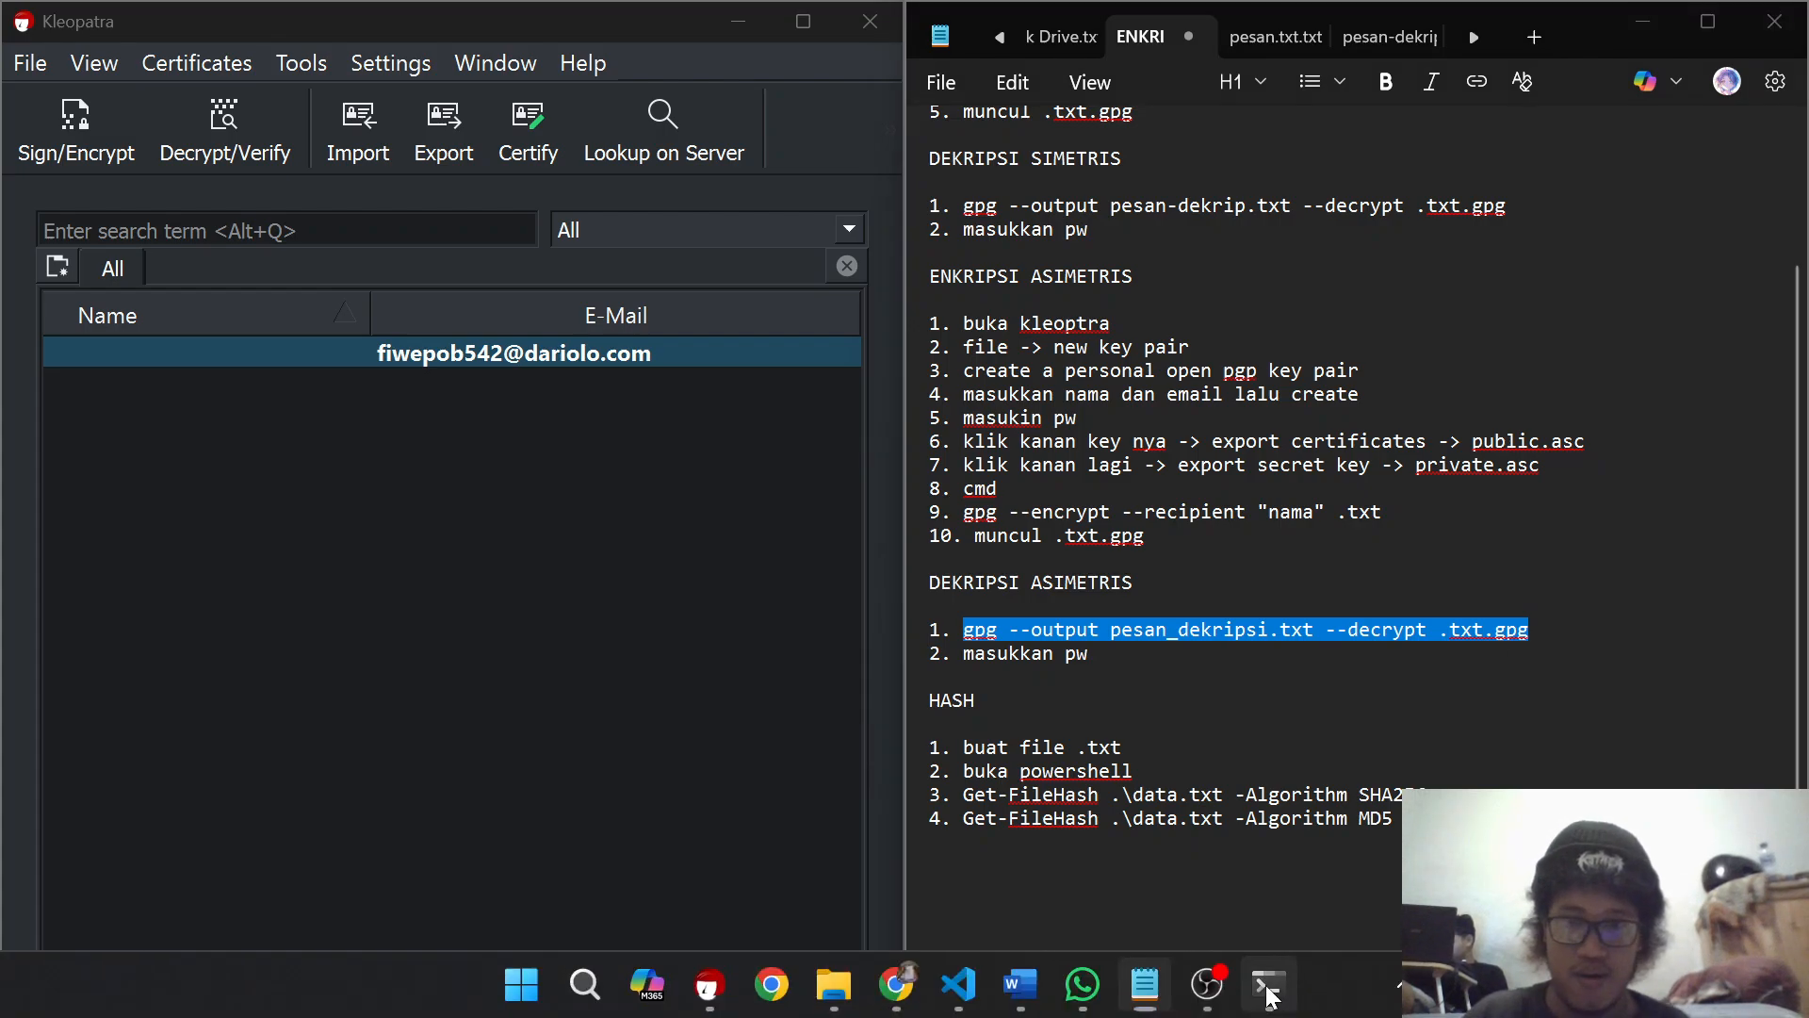
click(1268, 985)
key(ctrl+v)
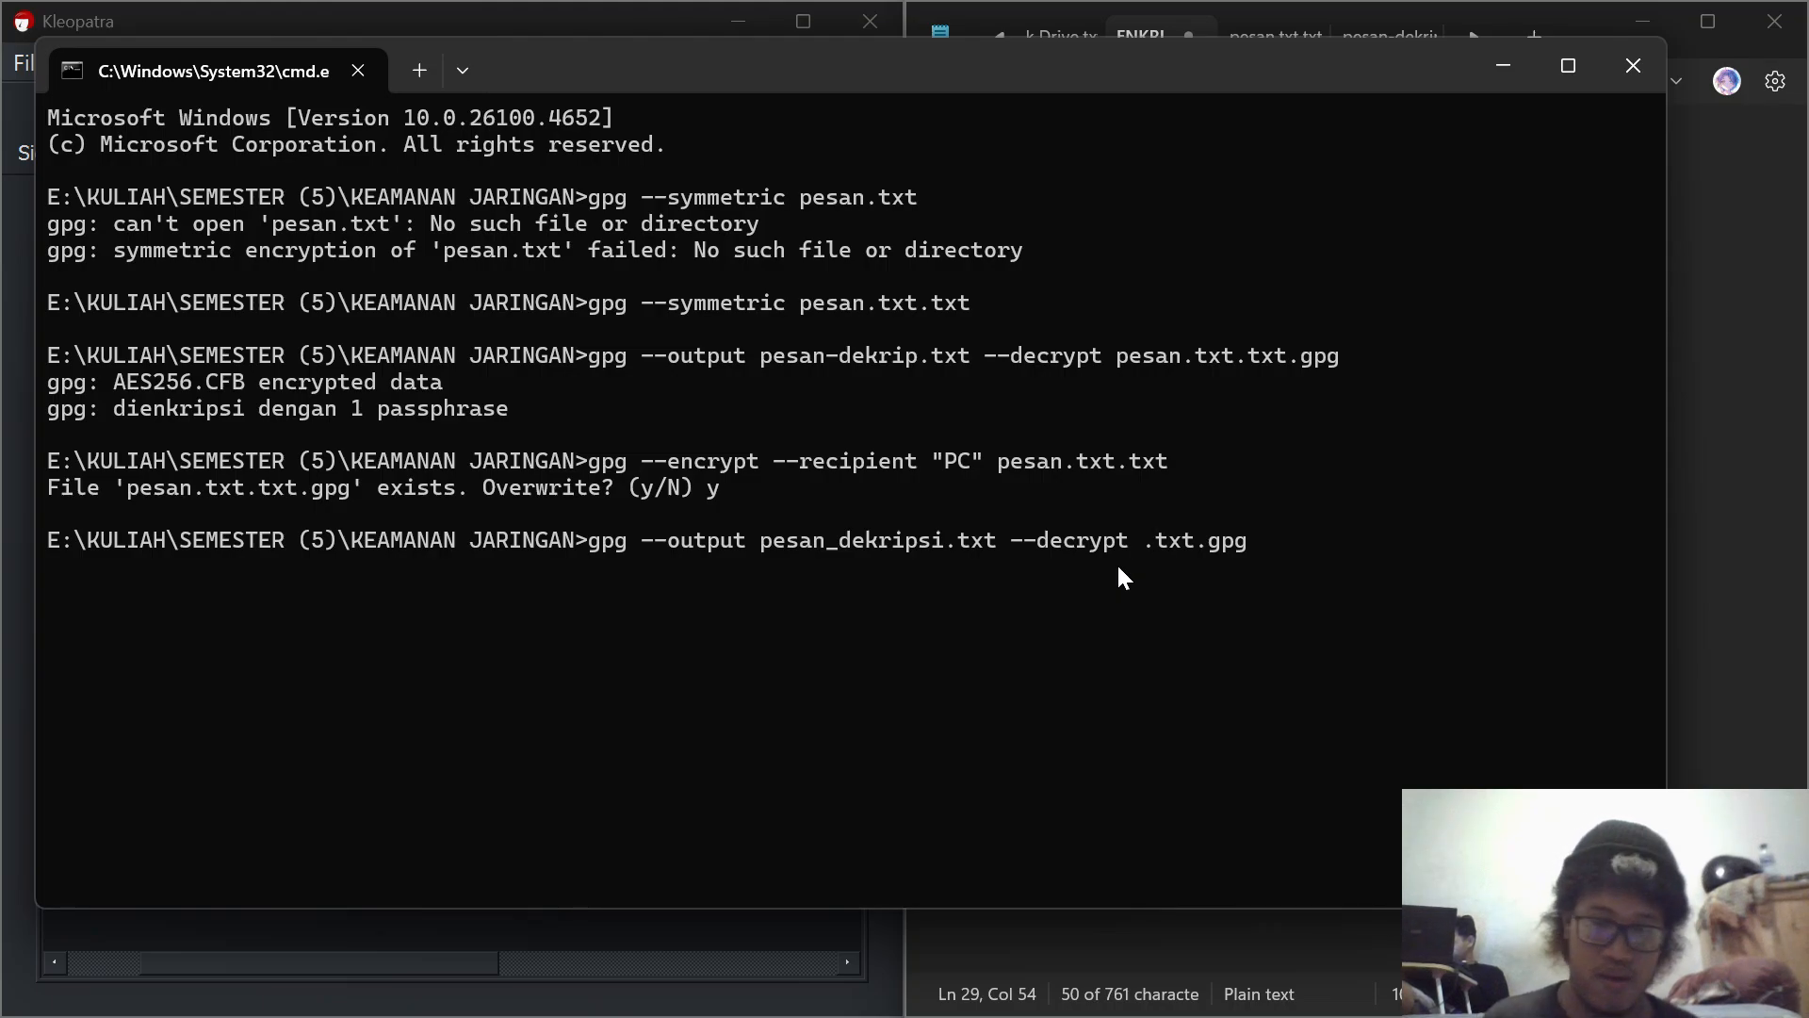
Step: Complete the encrypted file name in the decryption command as pesan.txt.txt.gpg and run it with output to pesan_dekripsi.txt
key(Left)
key(Left)
key(Left)
key(Left)
key(Left)
key(Left)
key(Left)
key(Left)
text(pesan)
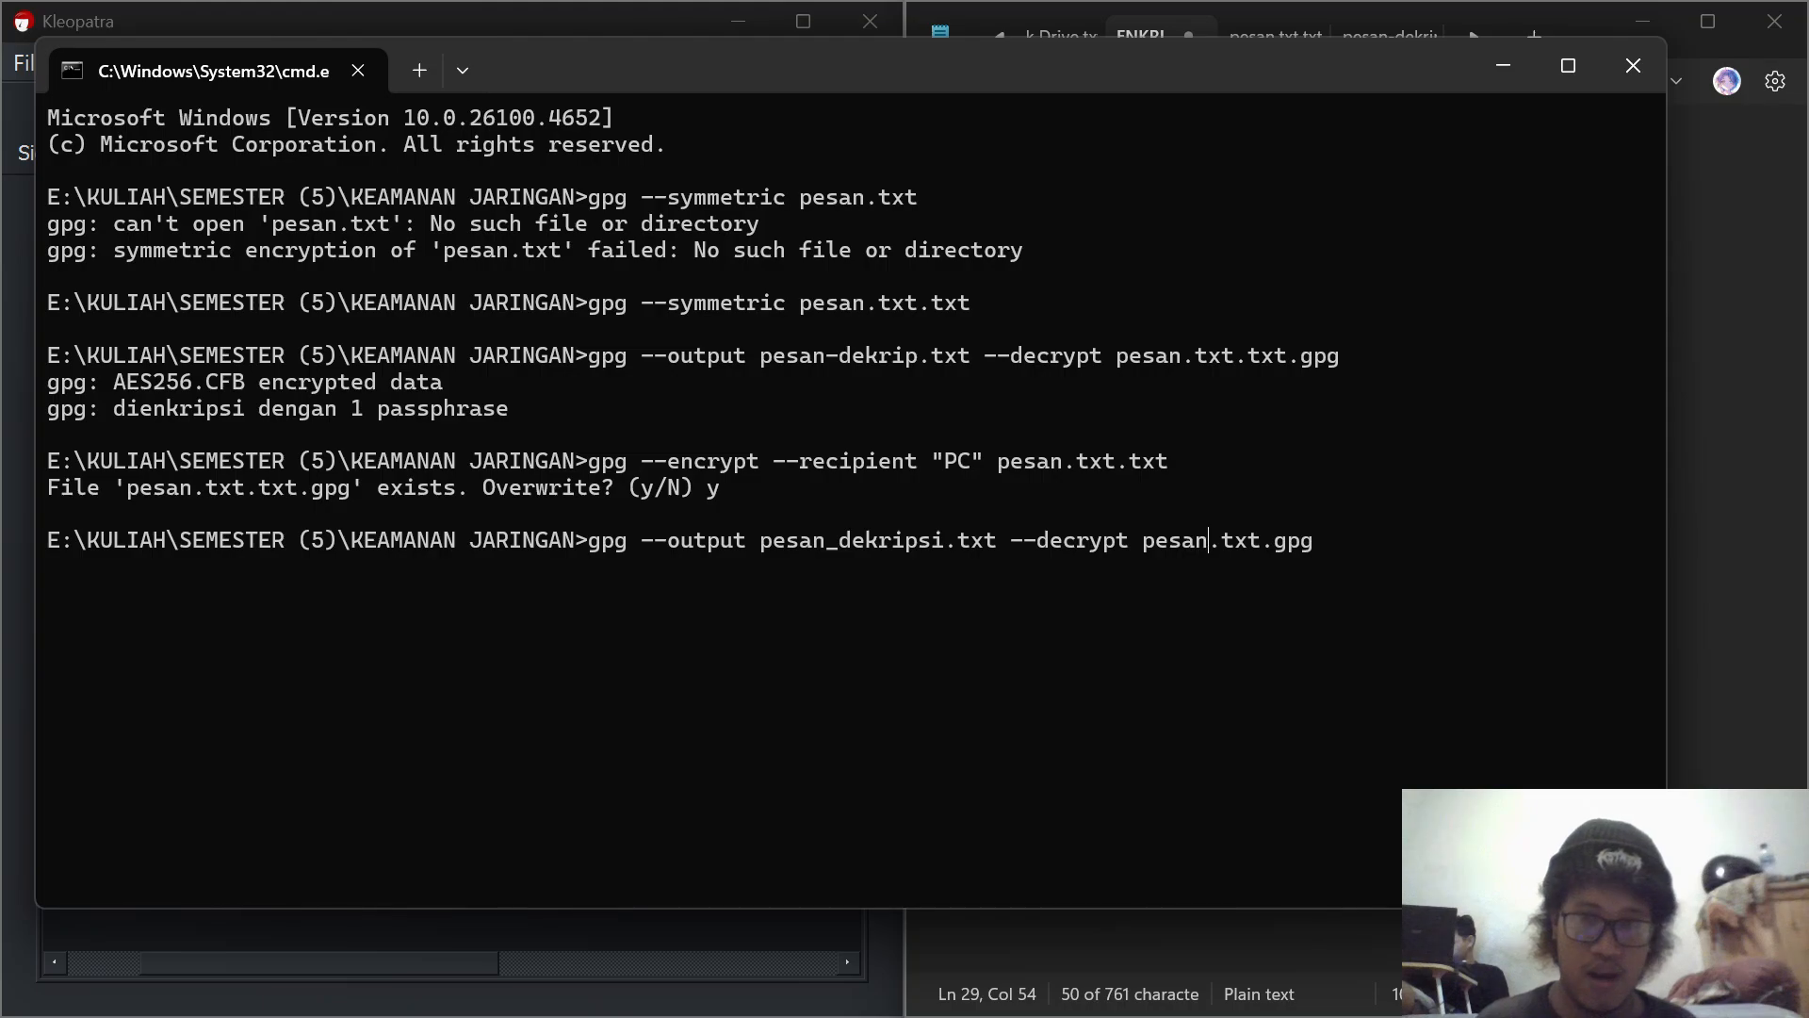
text(.)
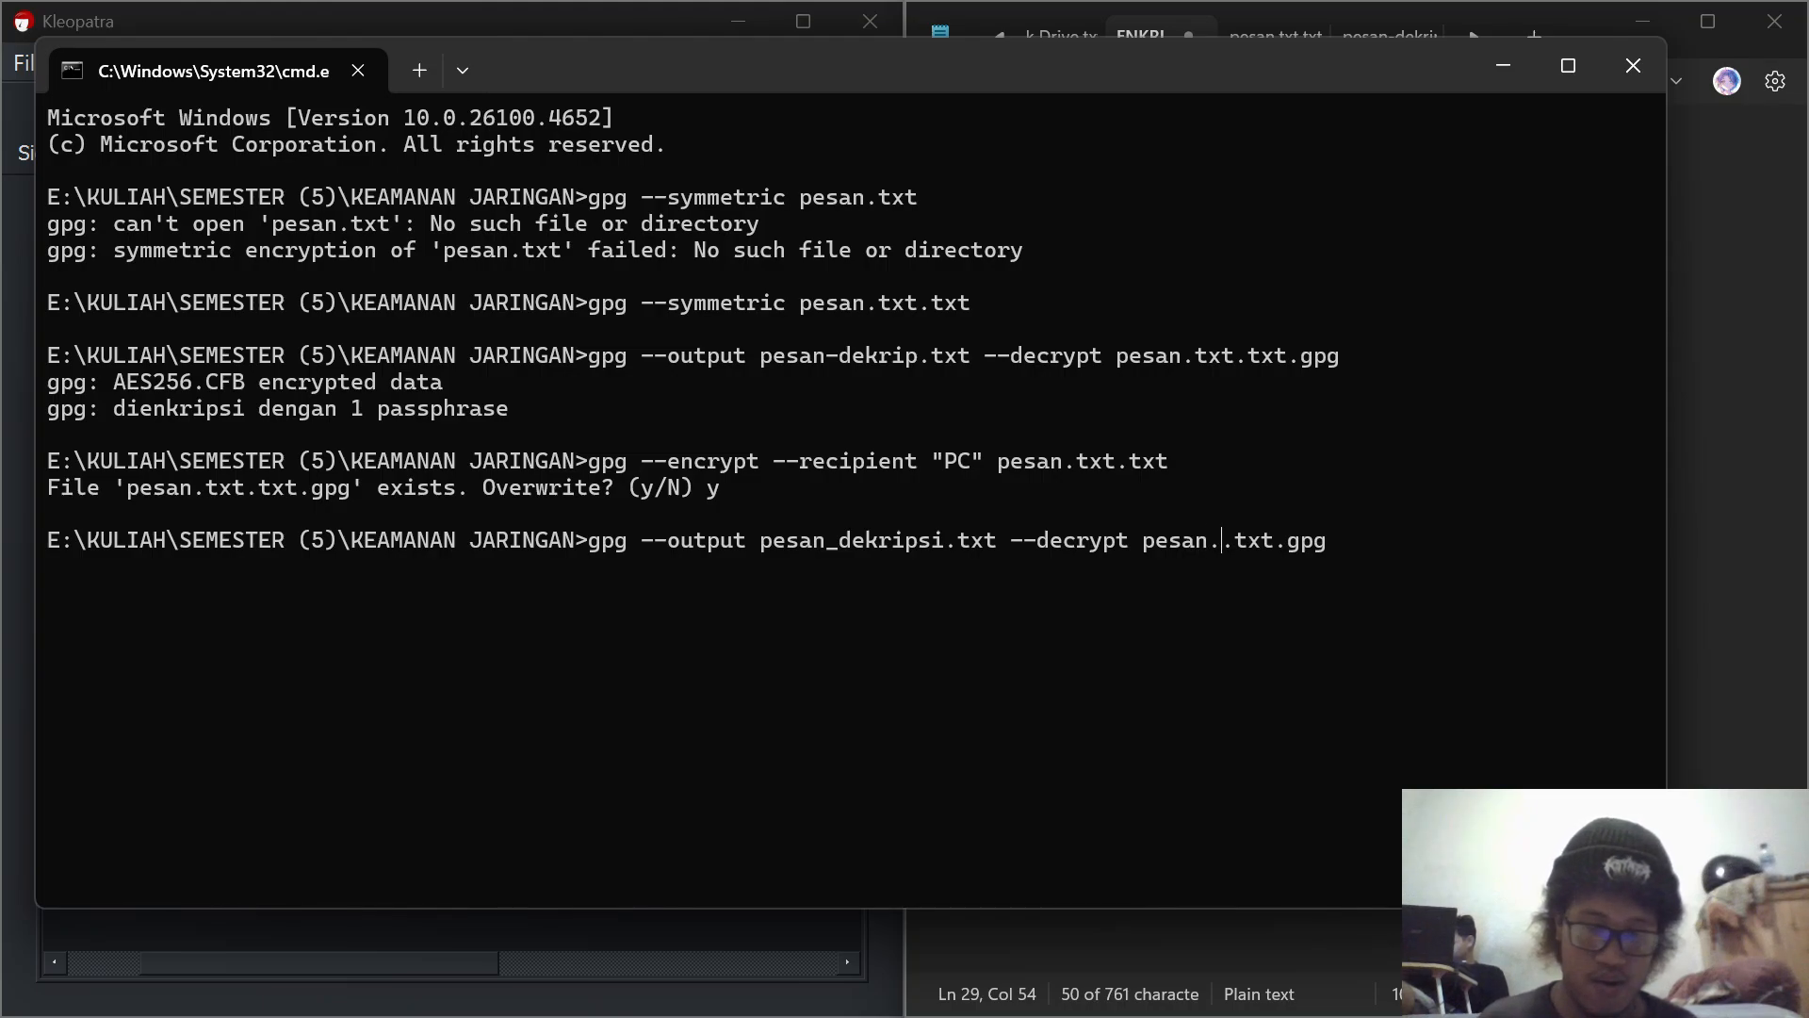
text(txt)
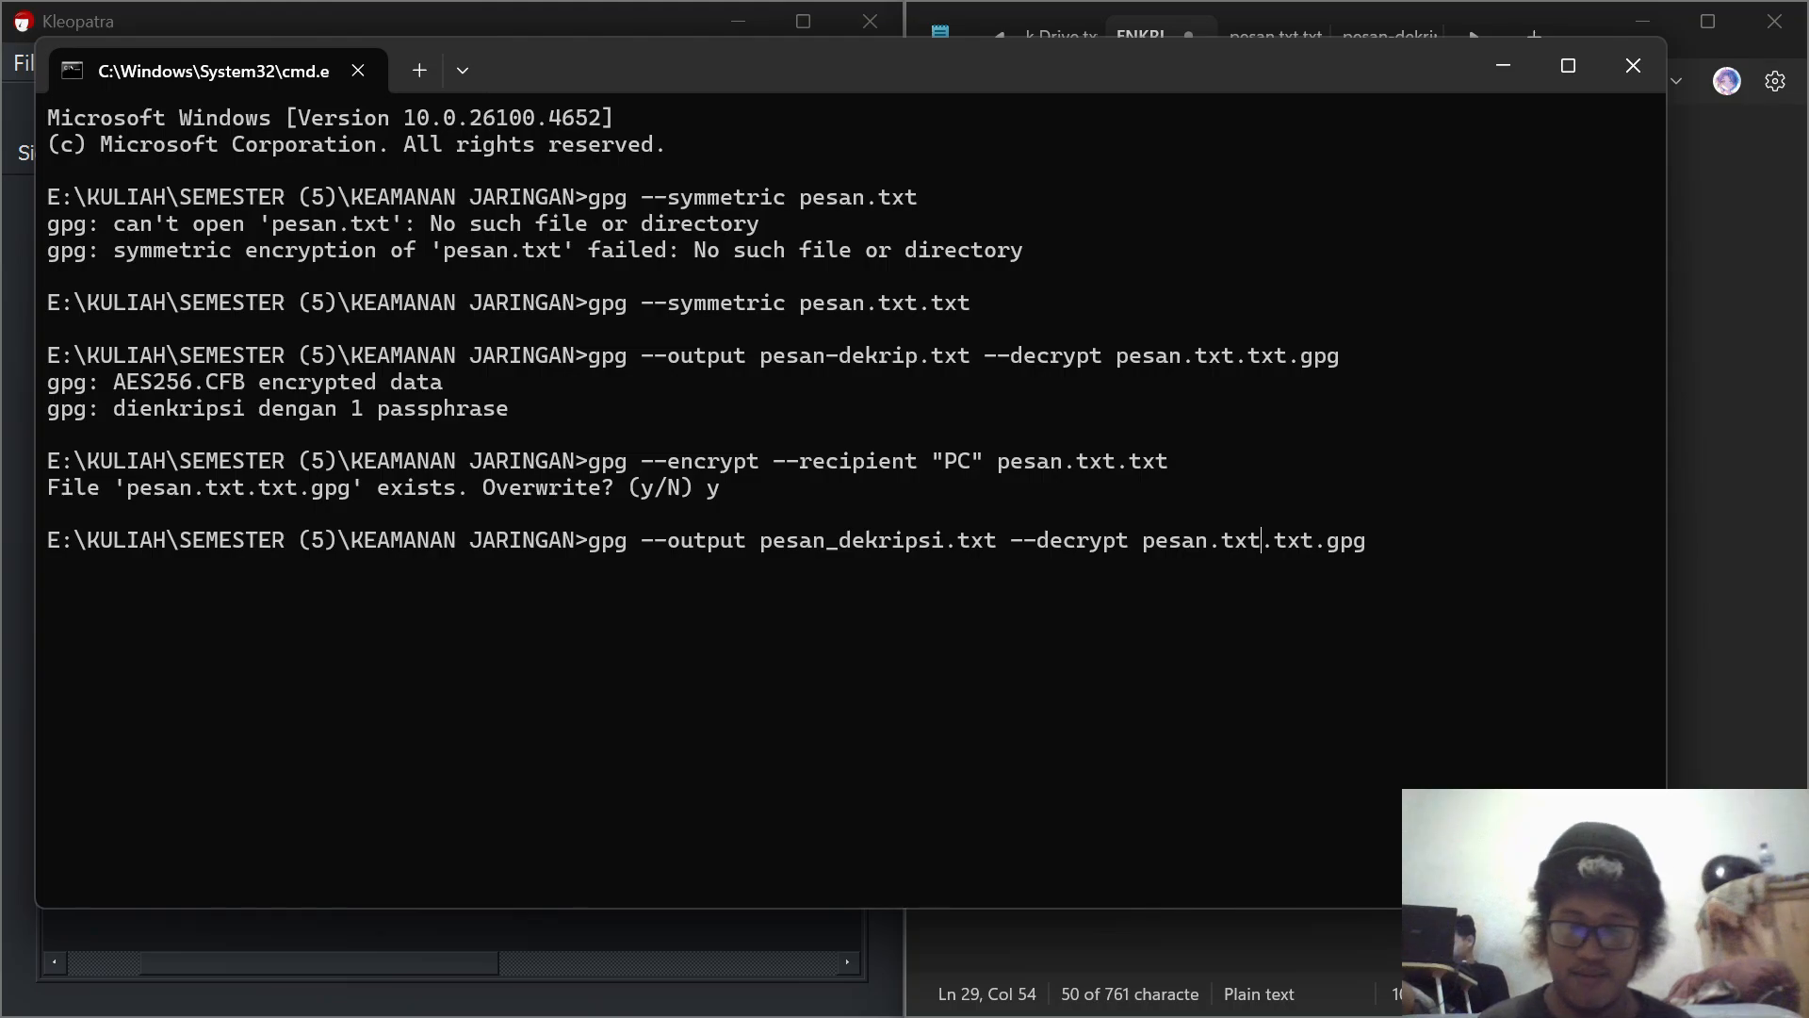
key(Return)
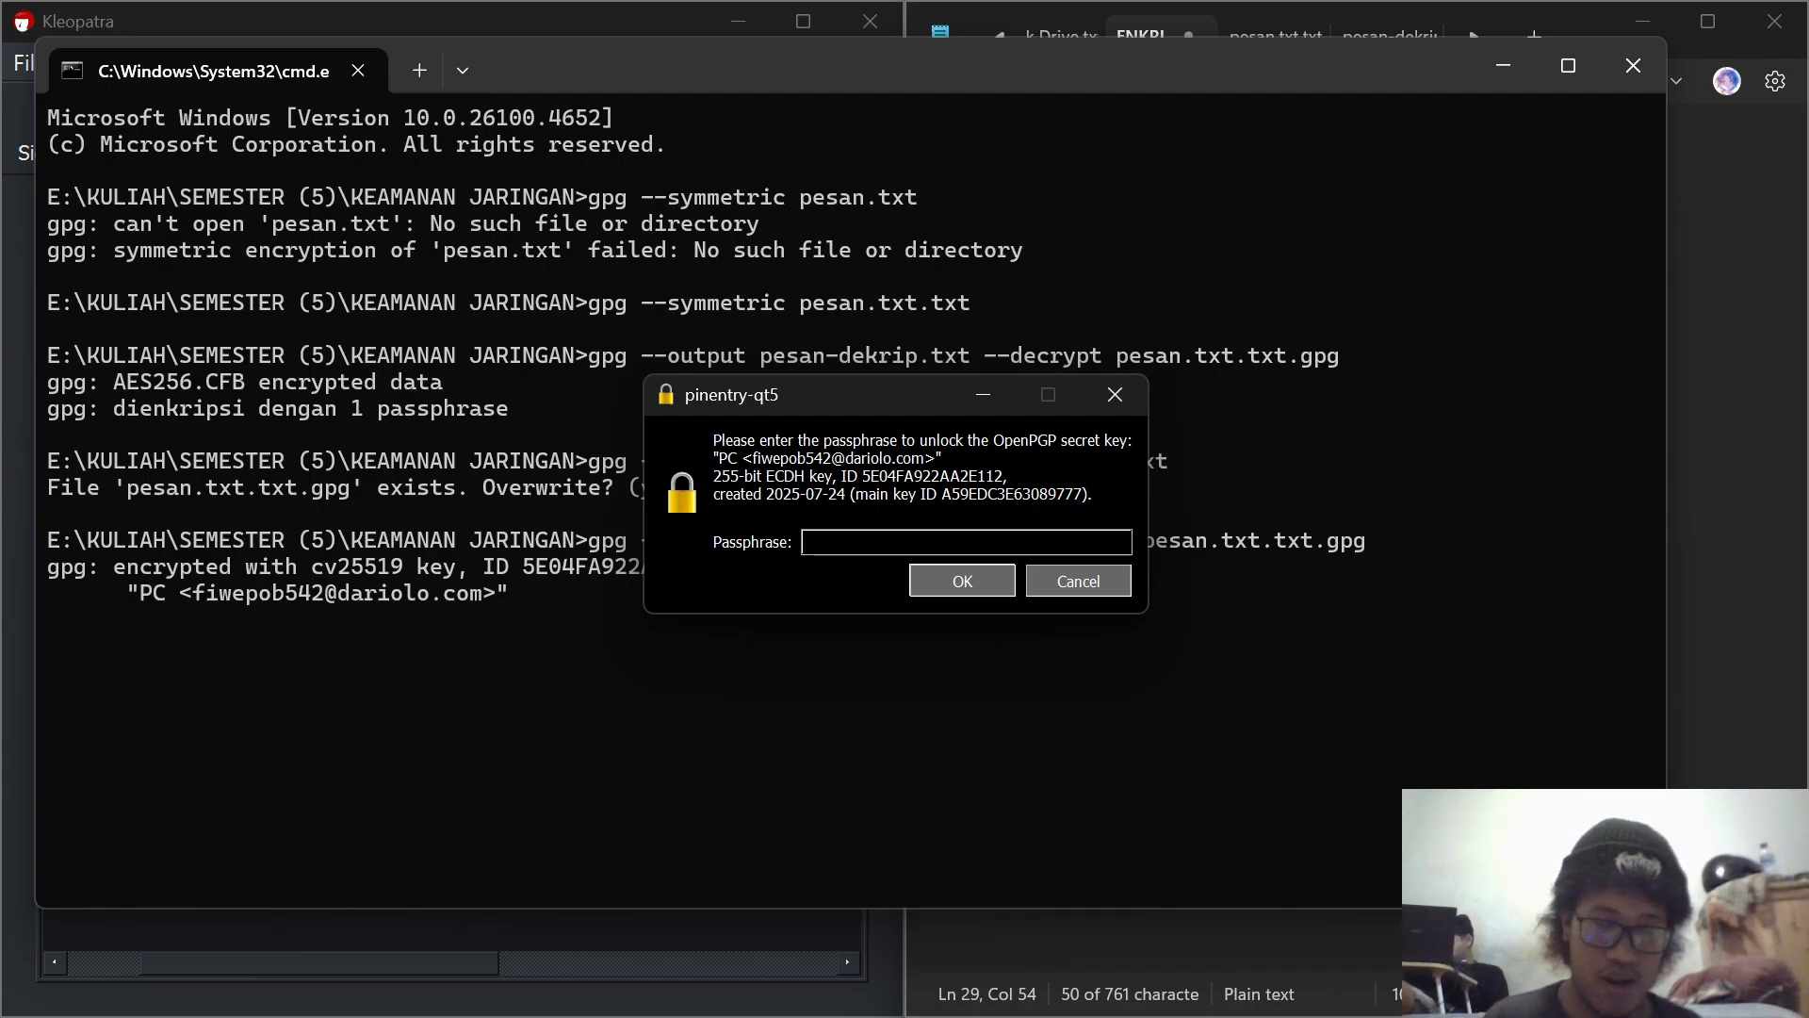
Step: Enter the passphrase that unlocks the PC secret key and confirm it to decrypt the file
text(*******)
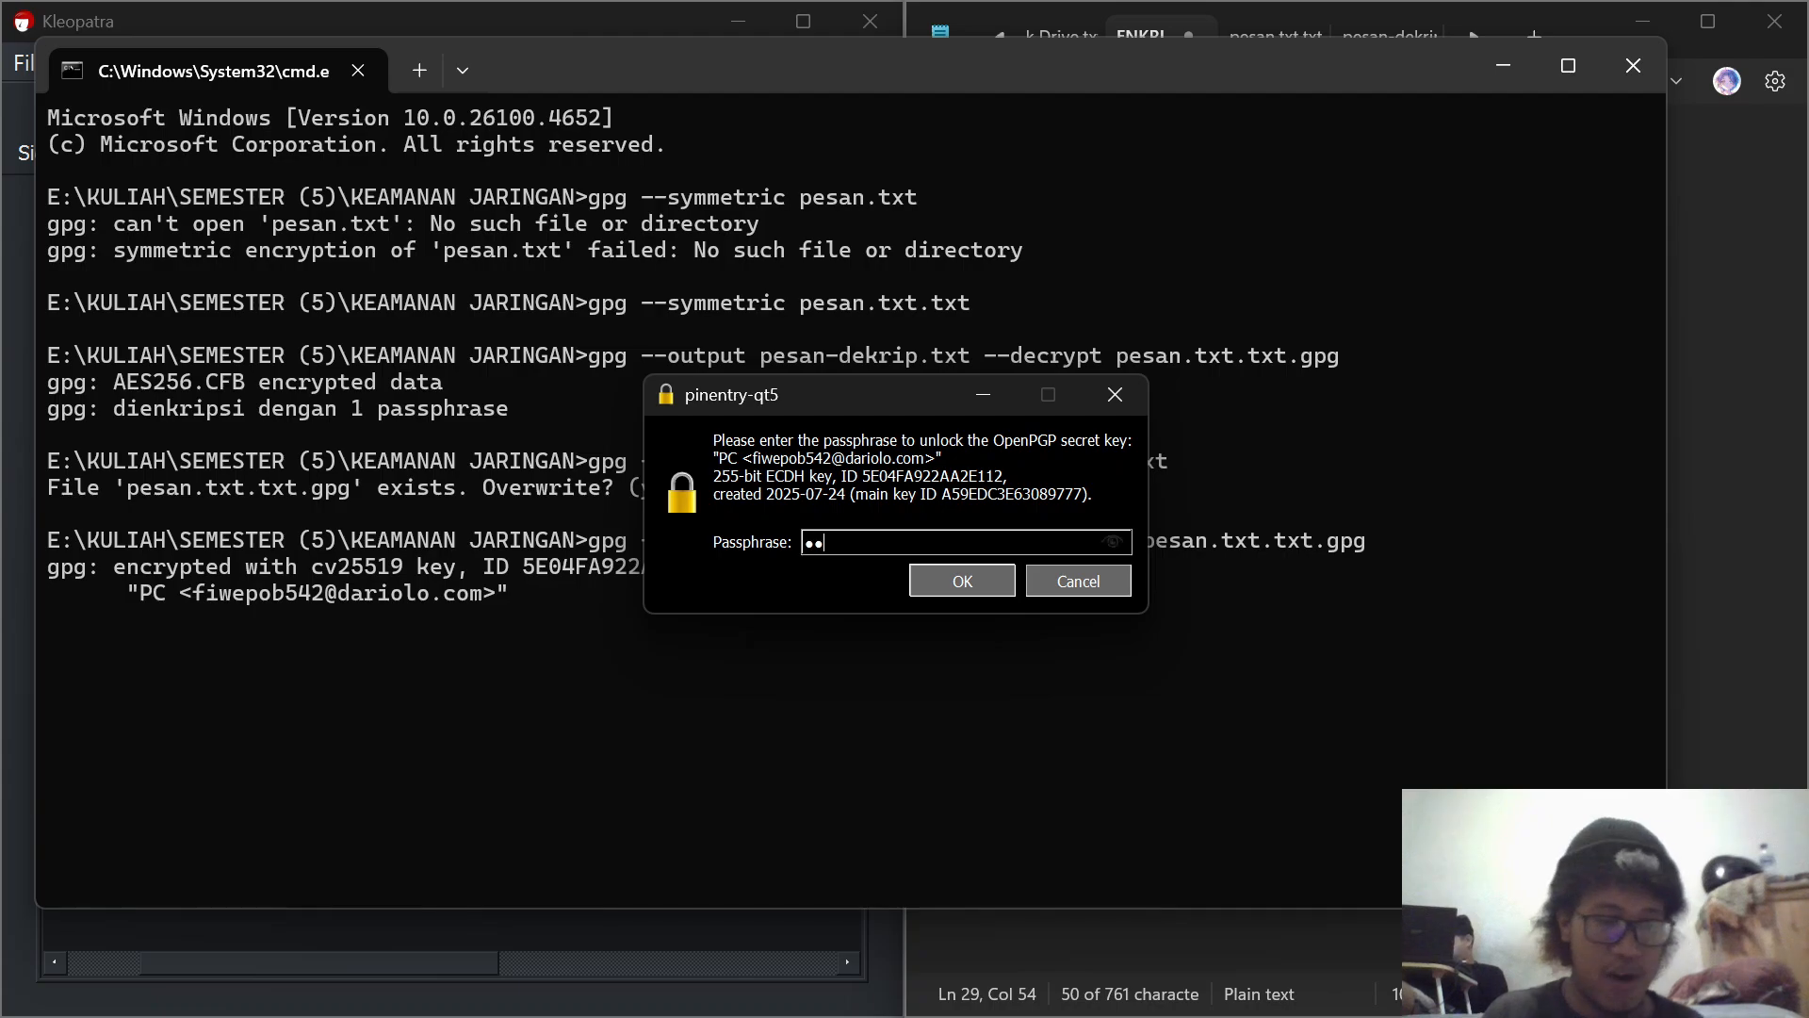
text(***)
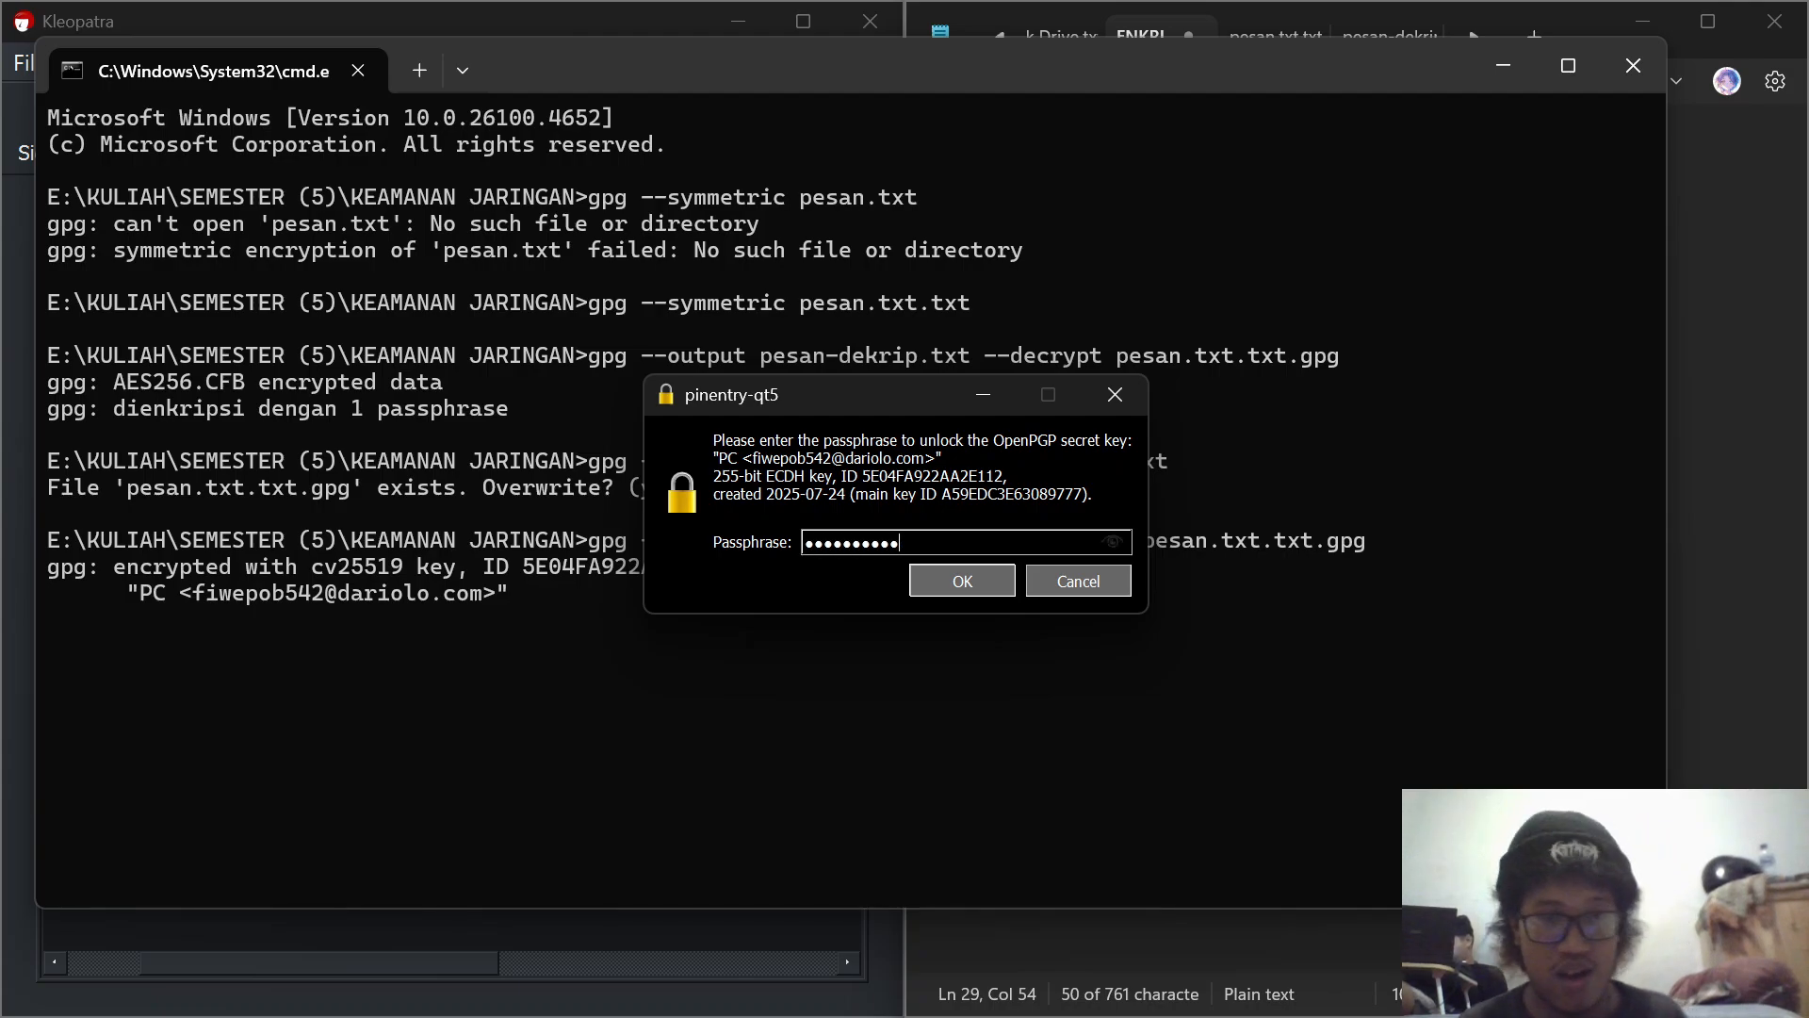
click(946, 589)
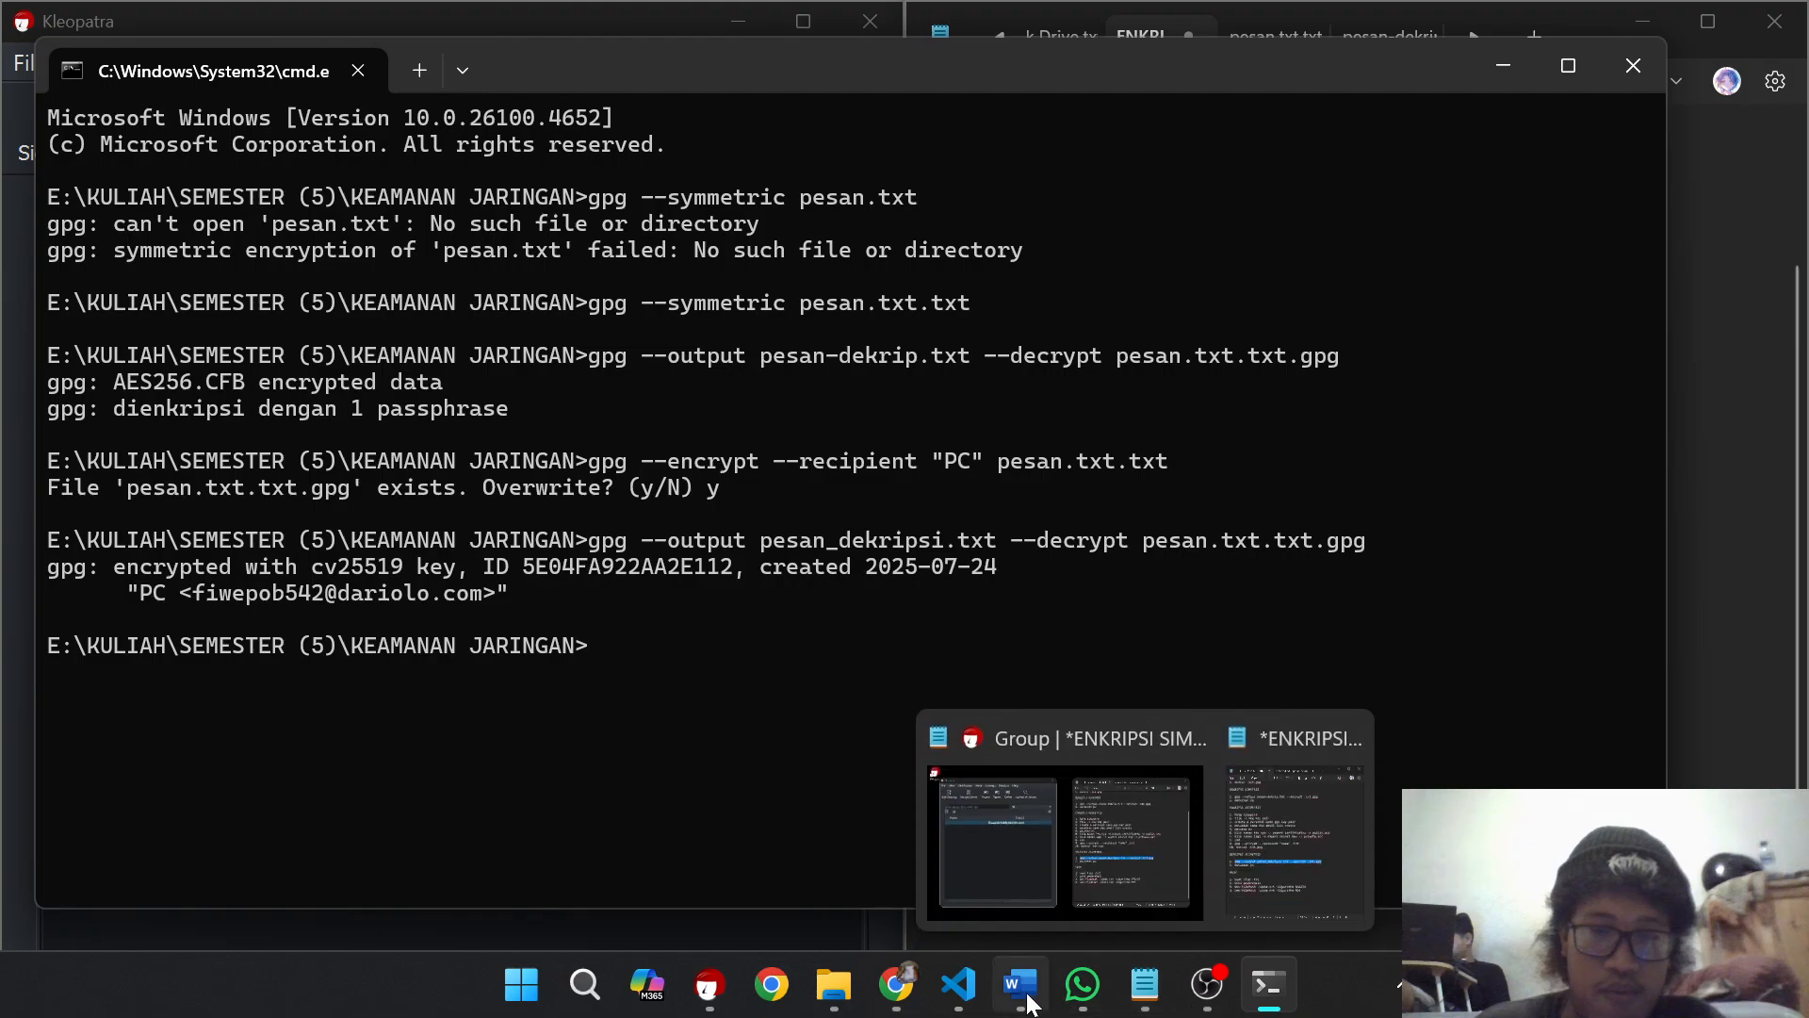
Step: Open the decrypted file pesan_dekripsi from the KEAMANAN JARINGAN folder in File Explorer, check its text and minimize it
mouse_move(848, 993)
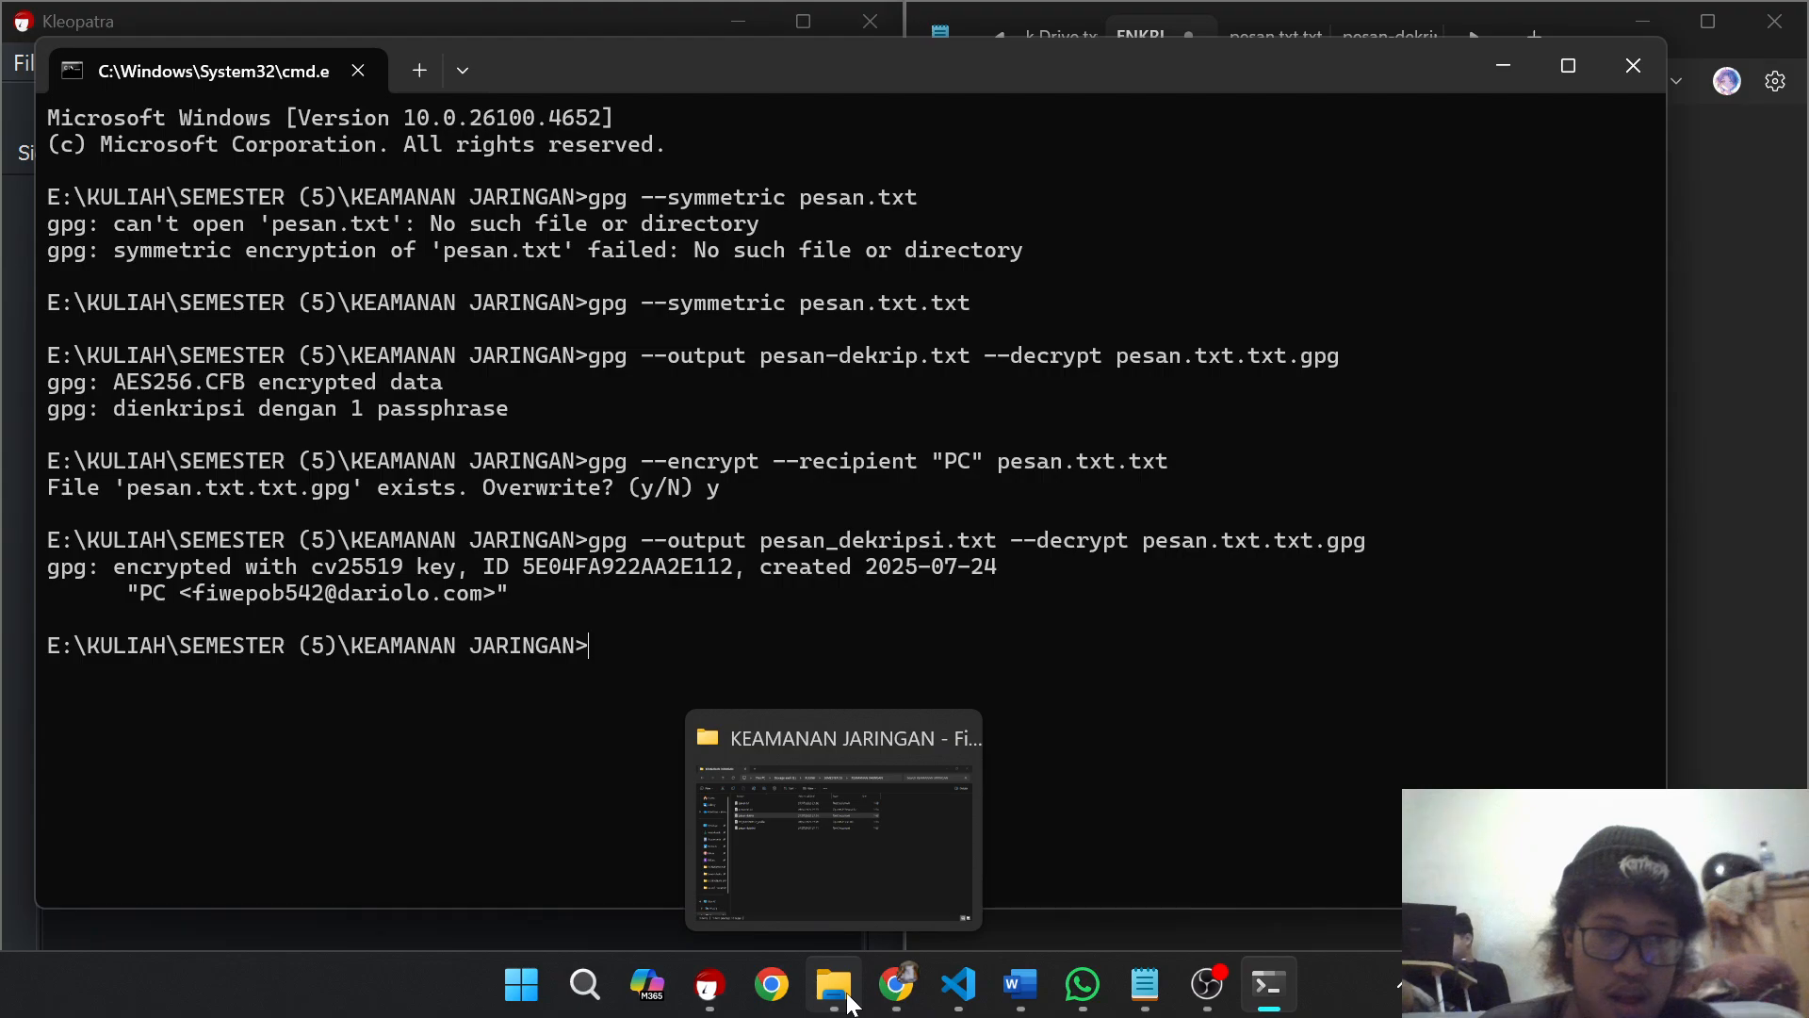
click(849, 1002)
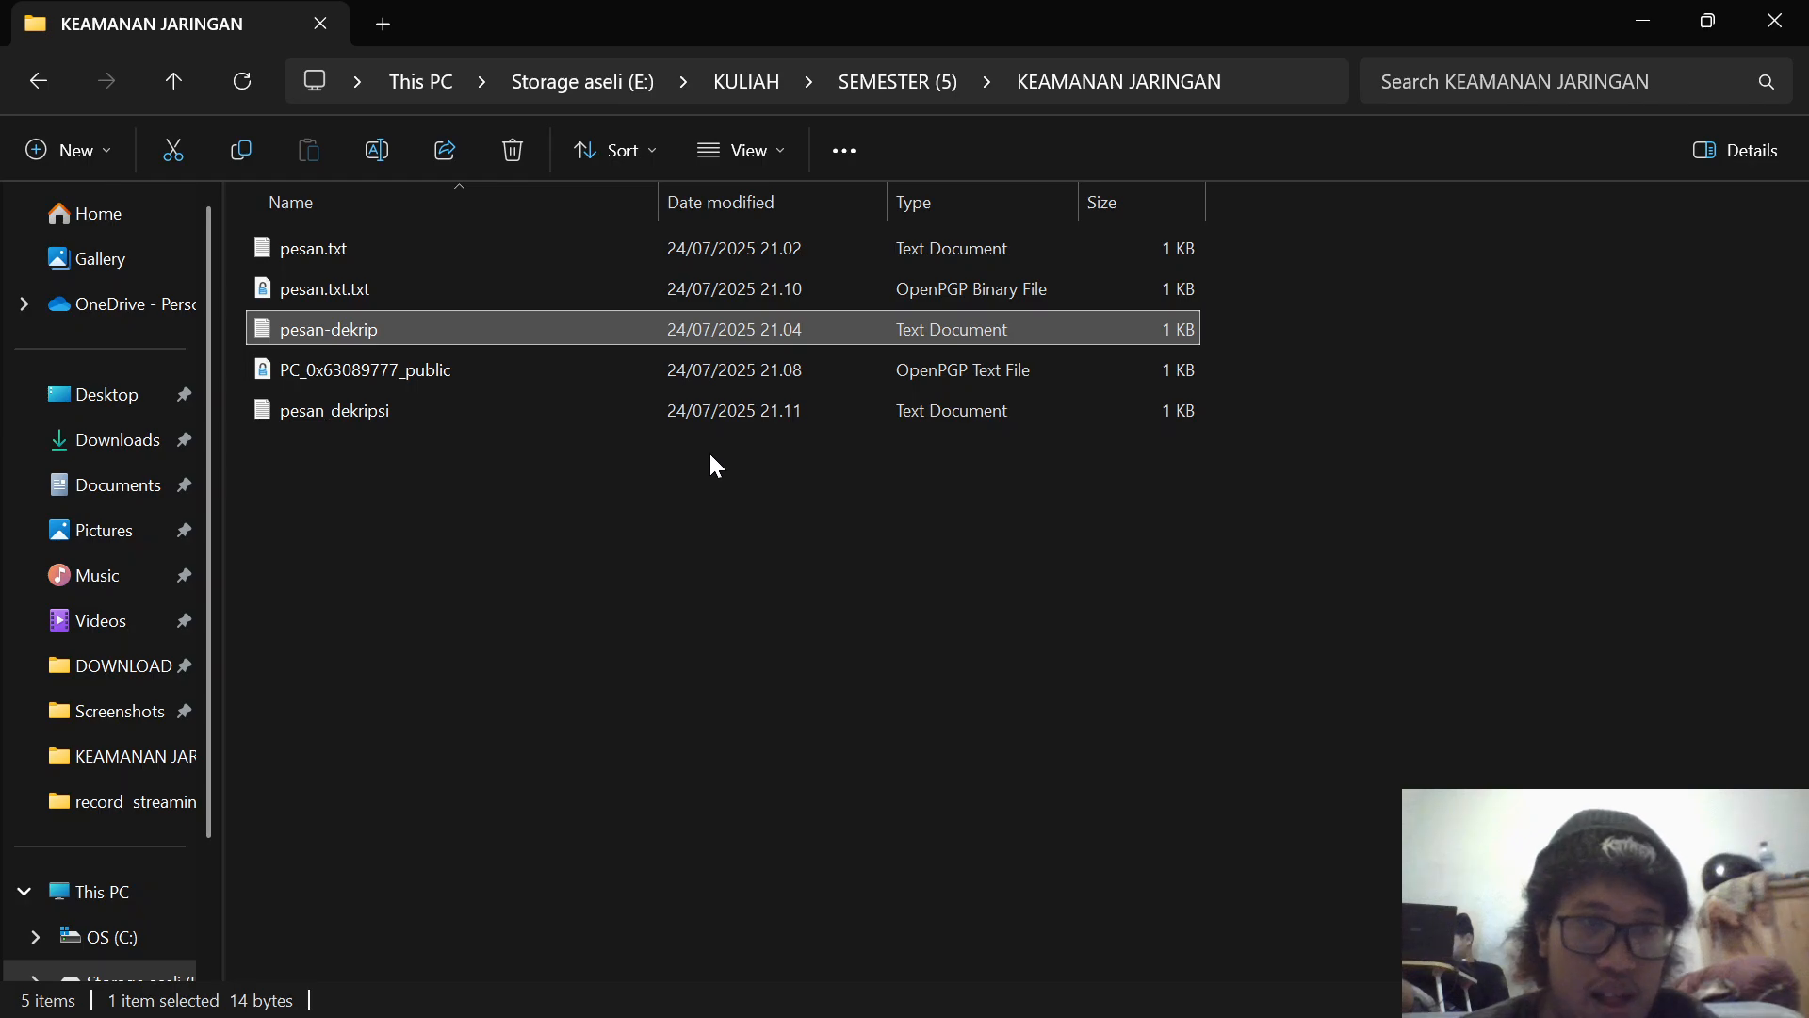
click(782, 415)
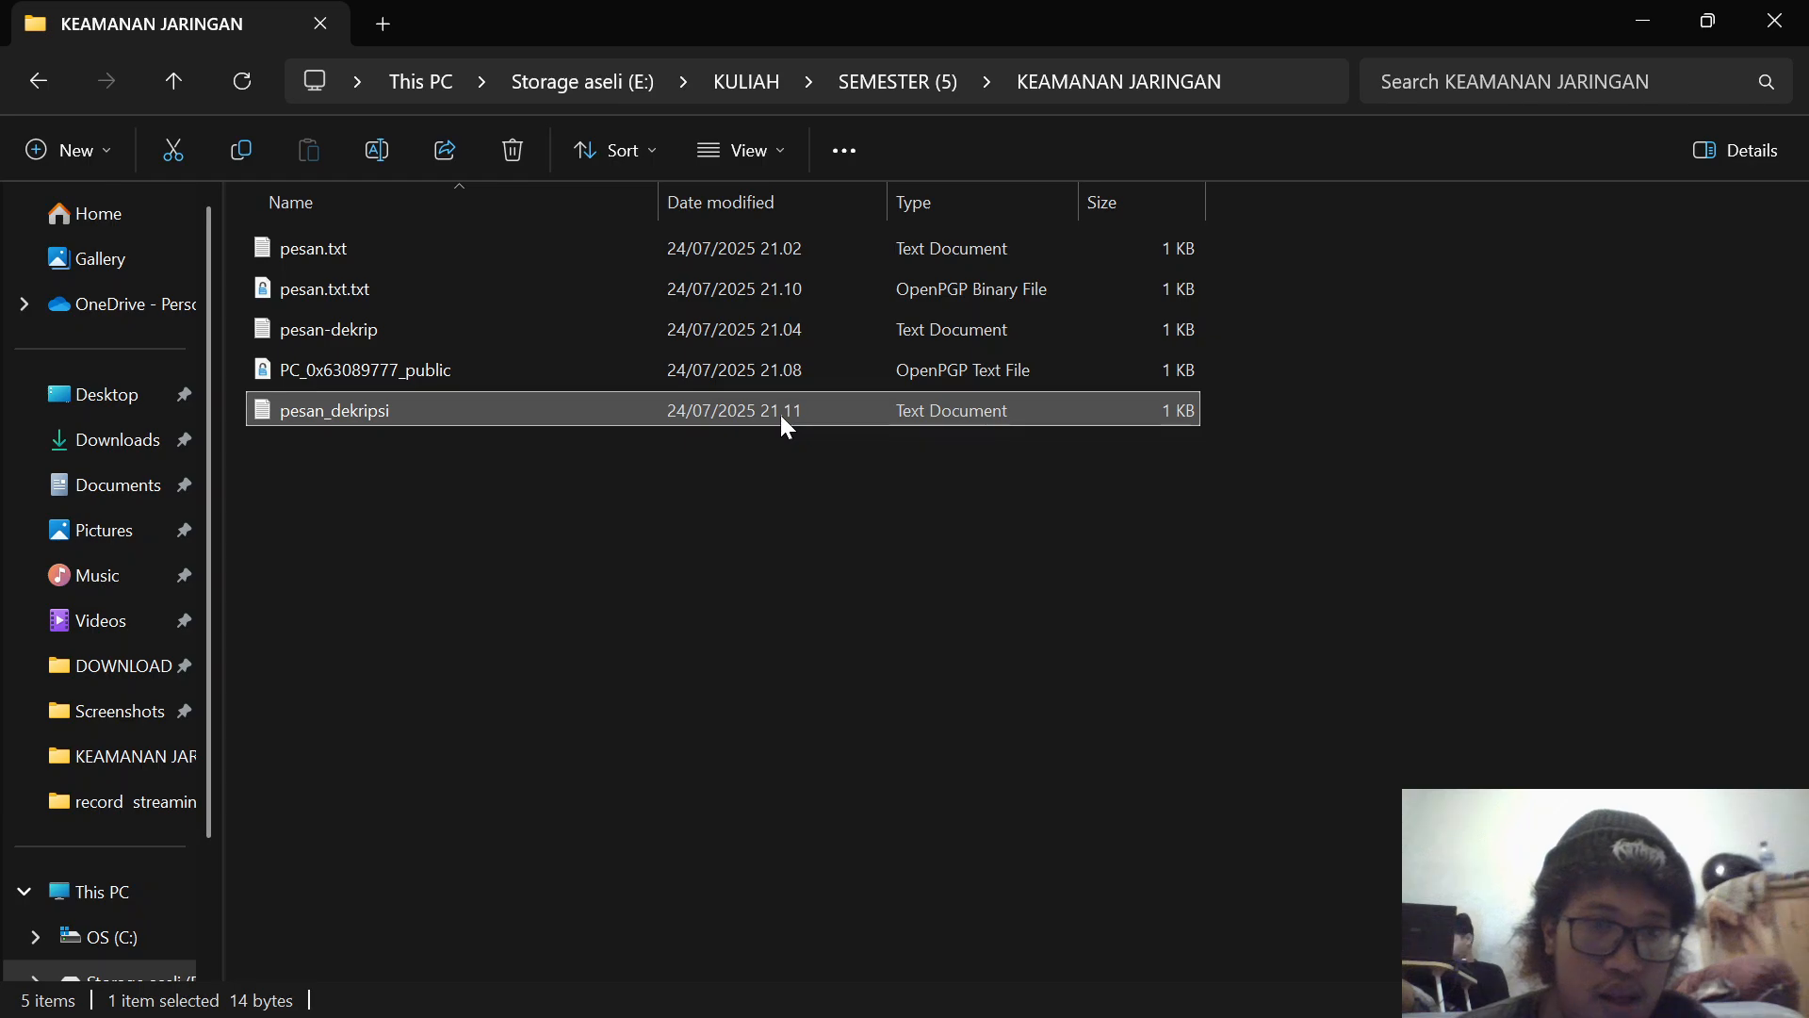
double_click(781, 415)
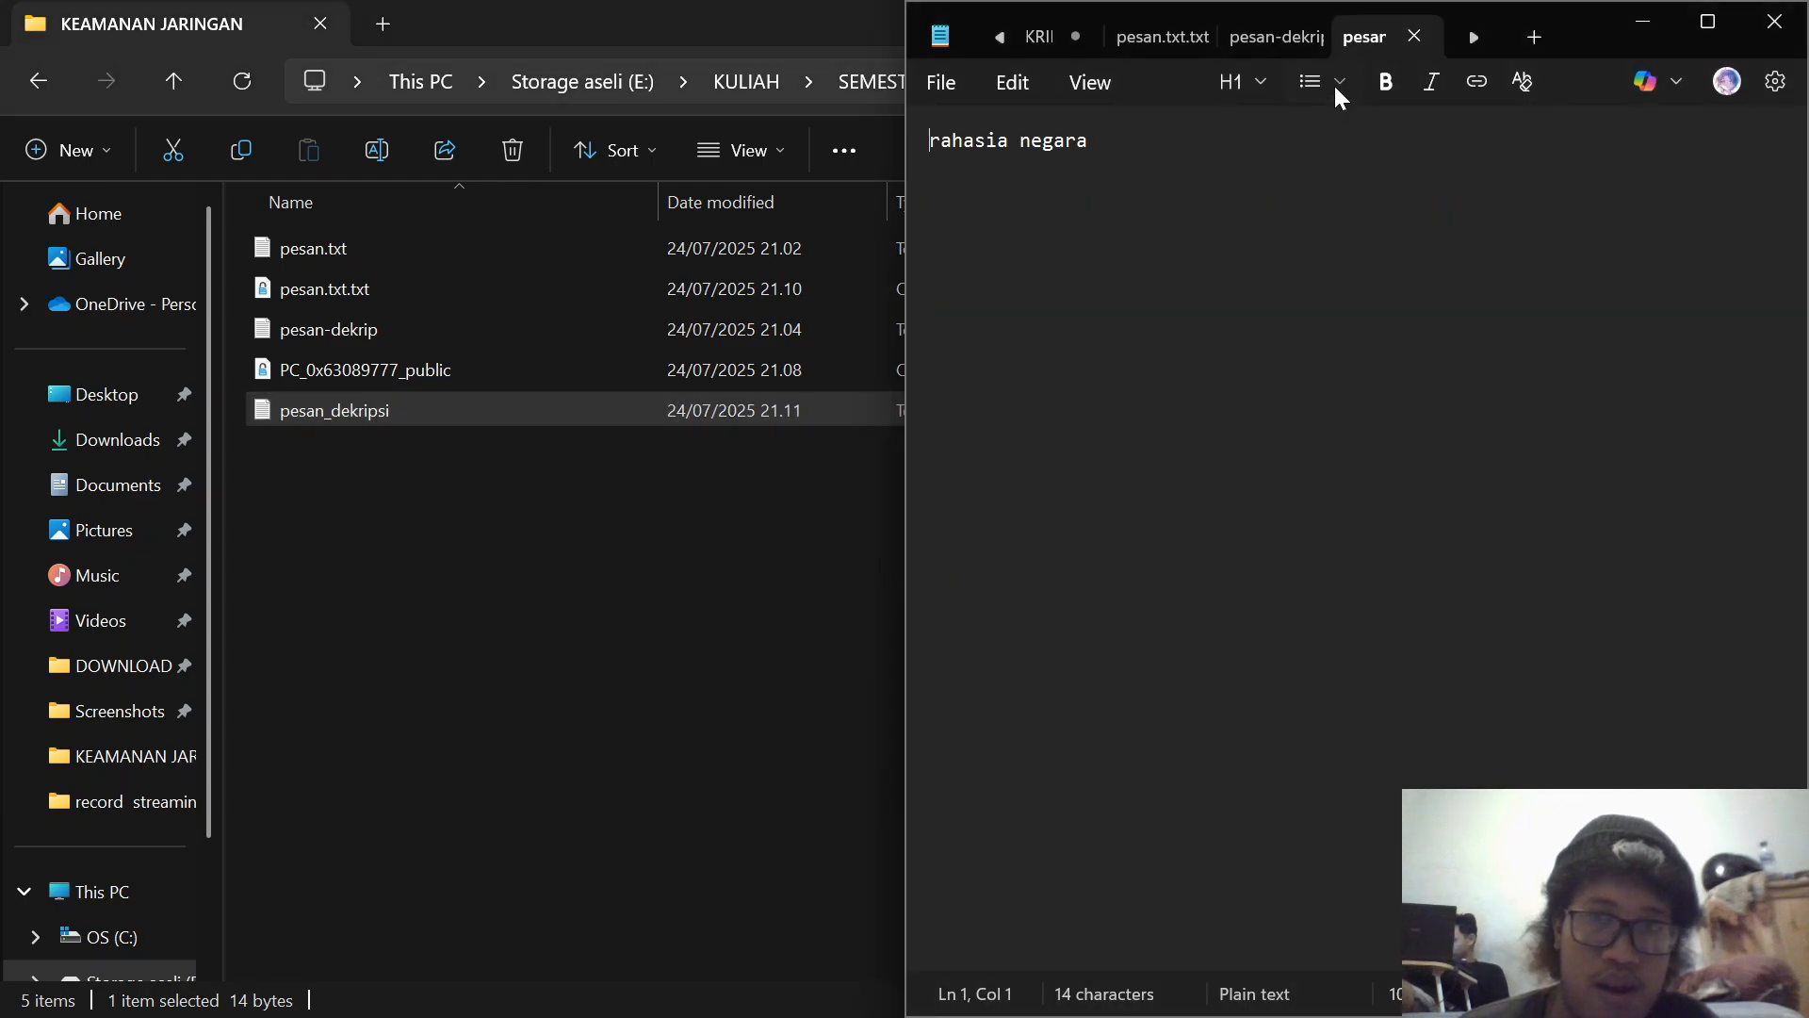
click(1648, 35)
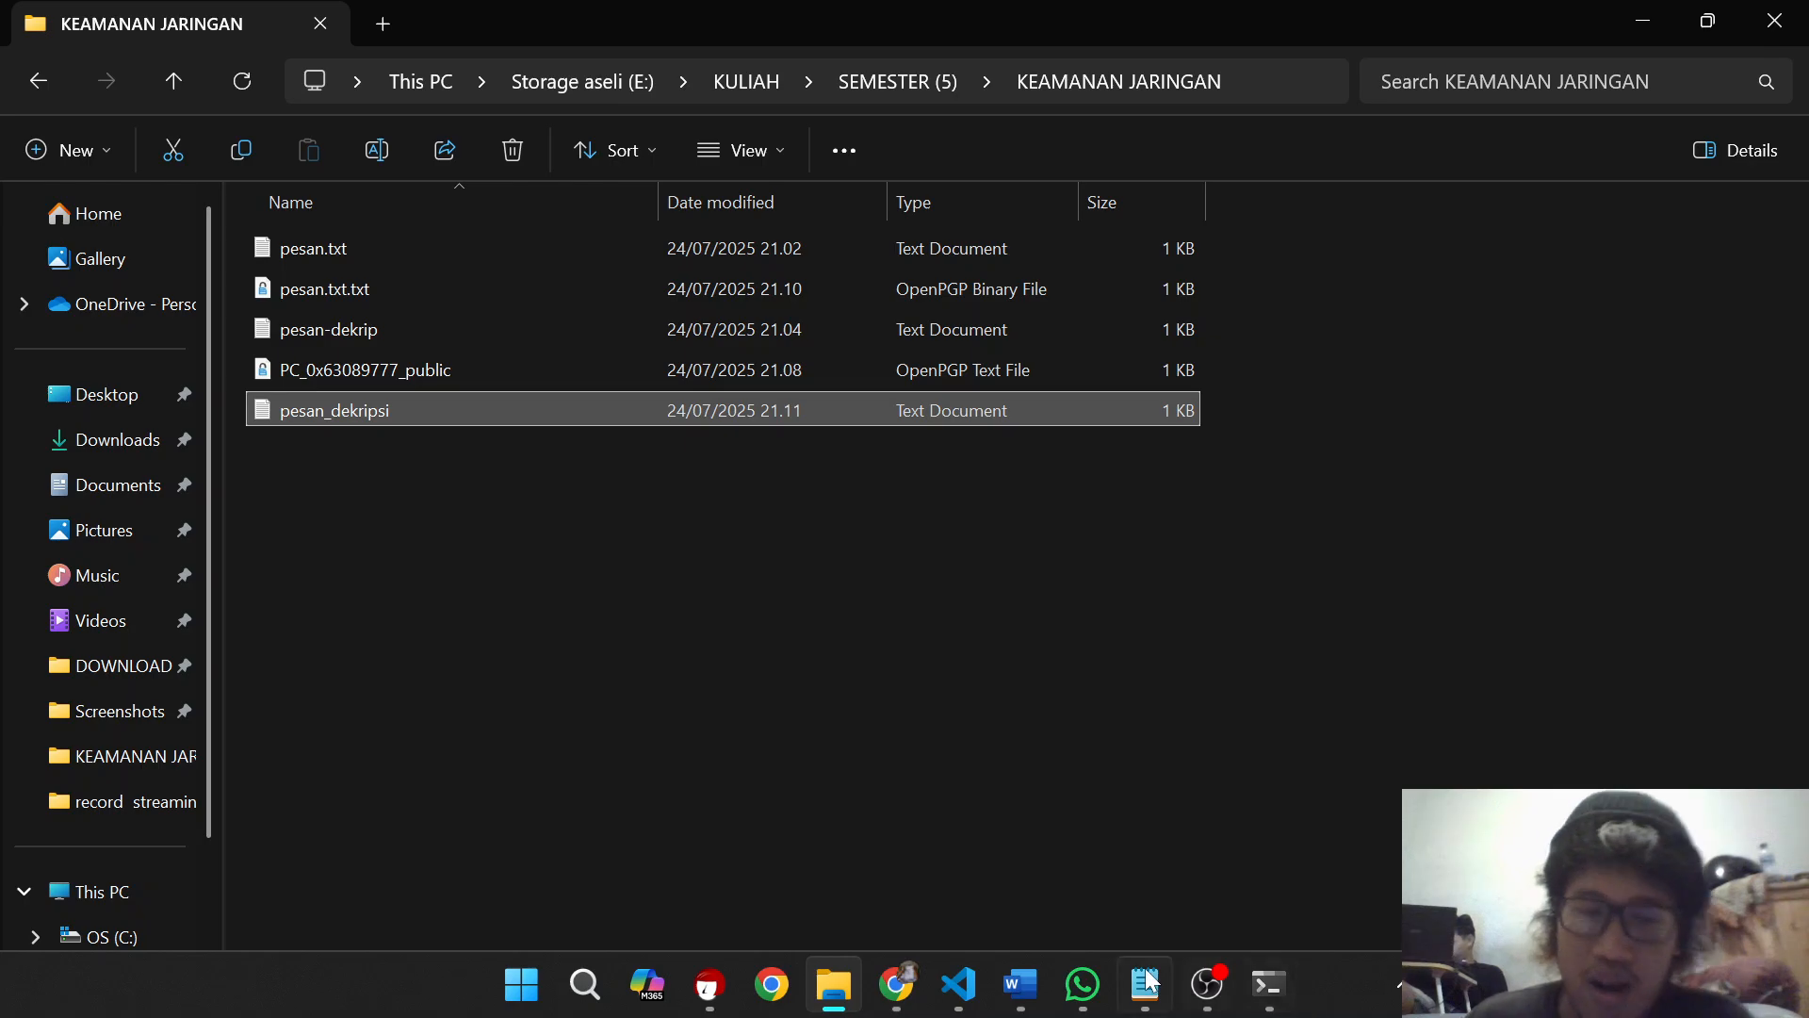
Step: Switch to the Word document and review the characteristics and example algorithms of cryptographic hash functions in section 3
click(1037, 992)
scroll(905, 622, down, 2)
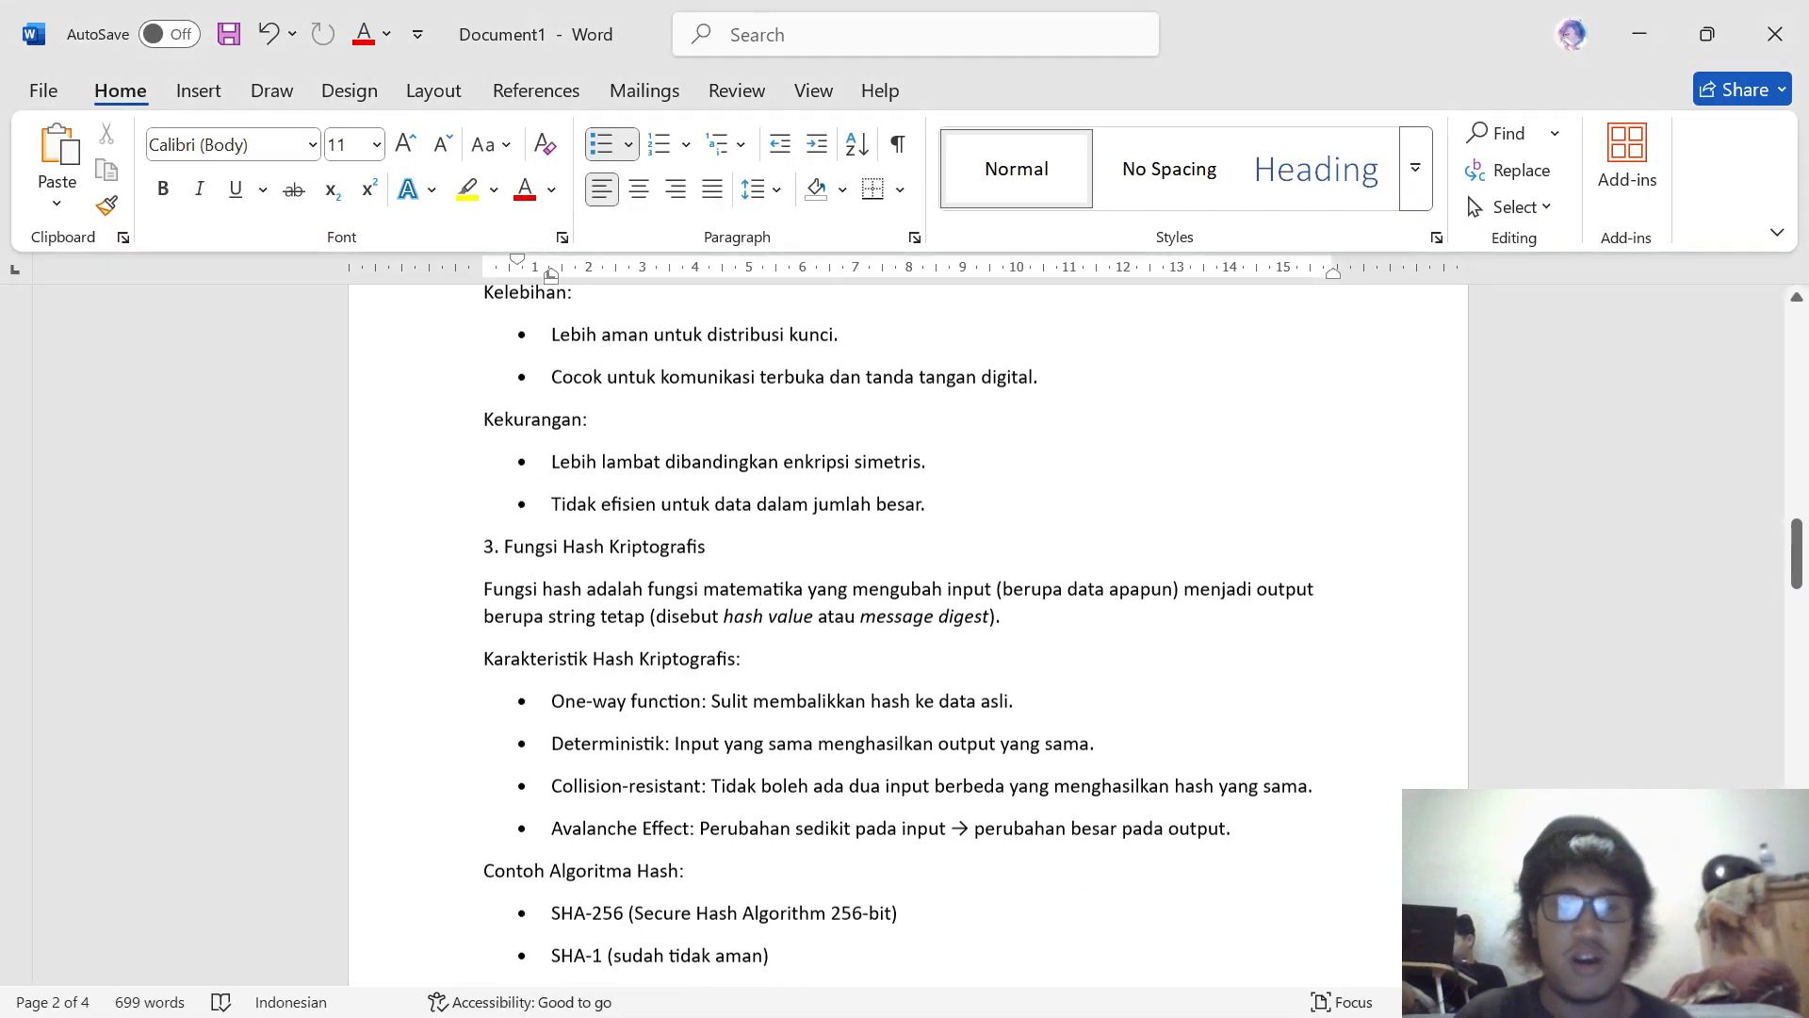
scroll(906, 623, down, 1)
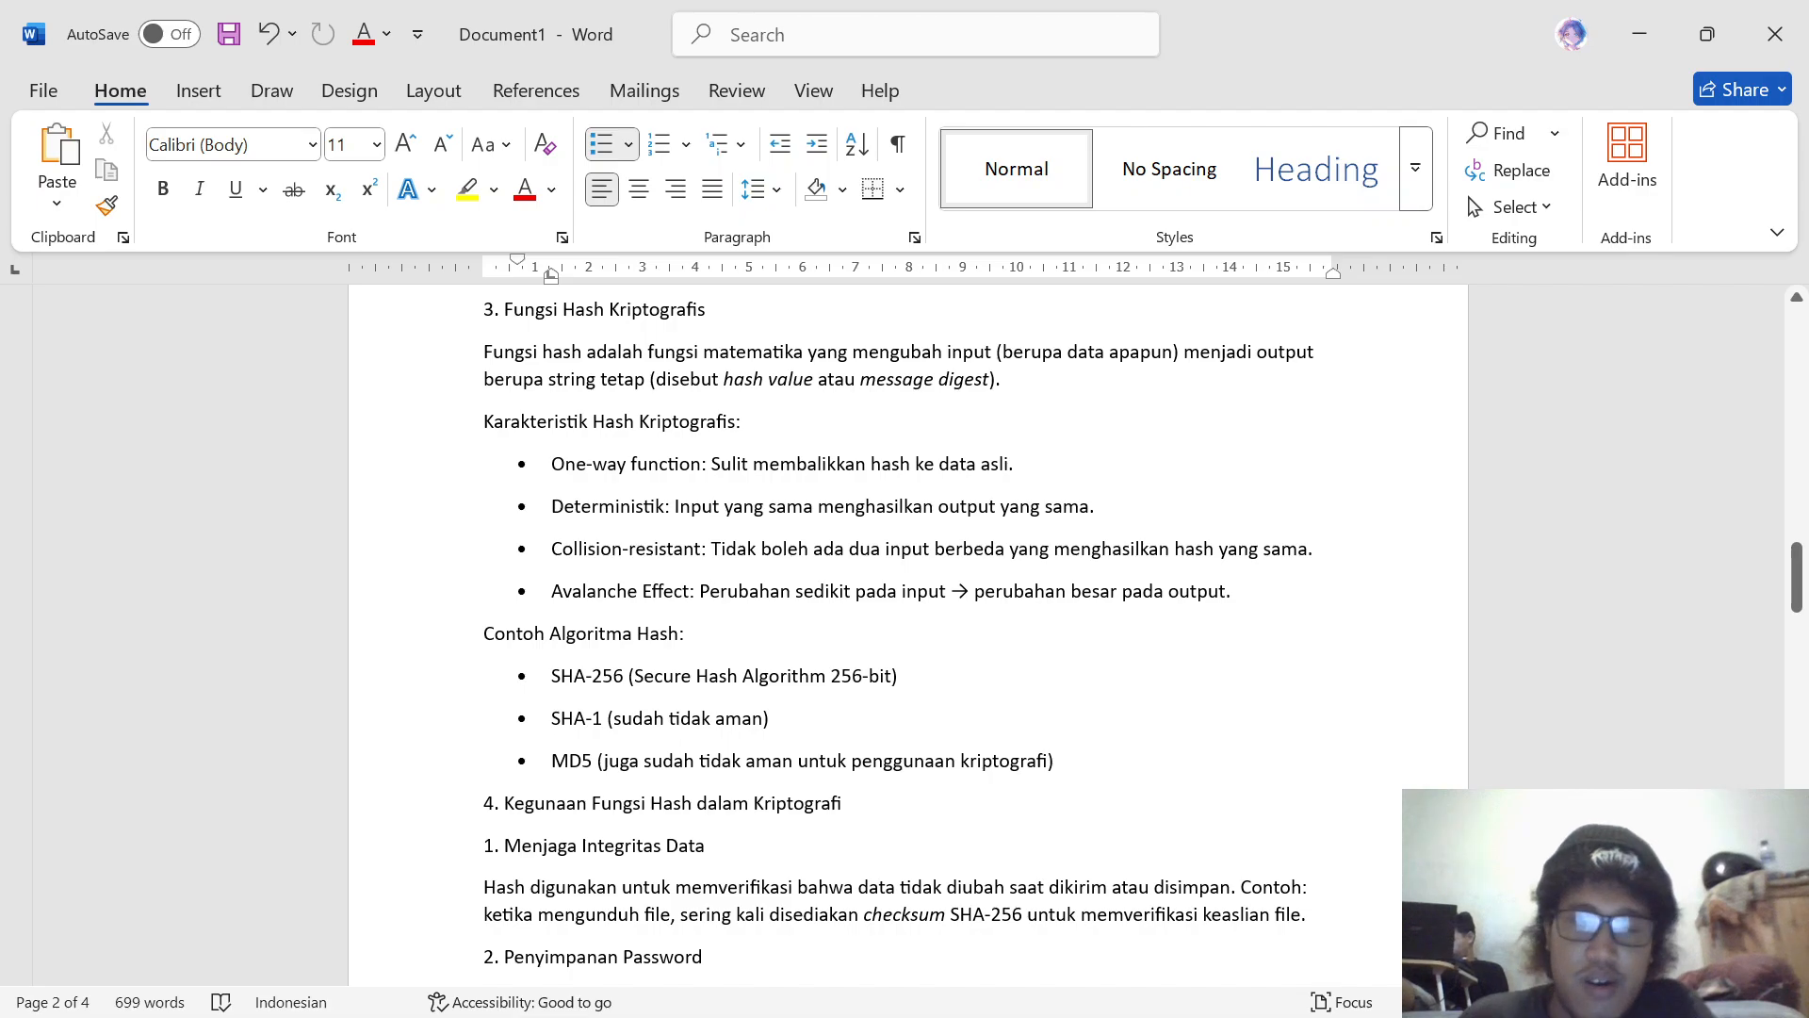
scroll(904, 622, up, 6)
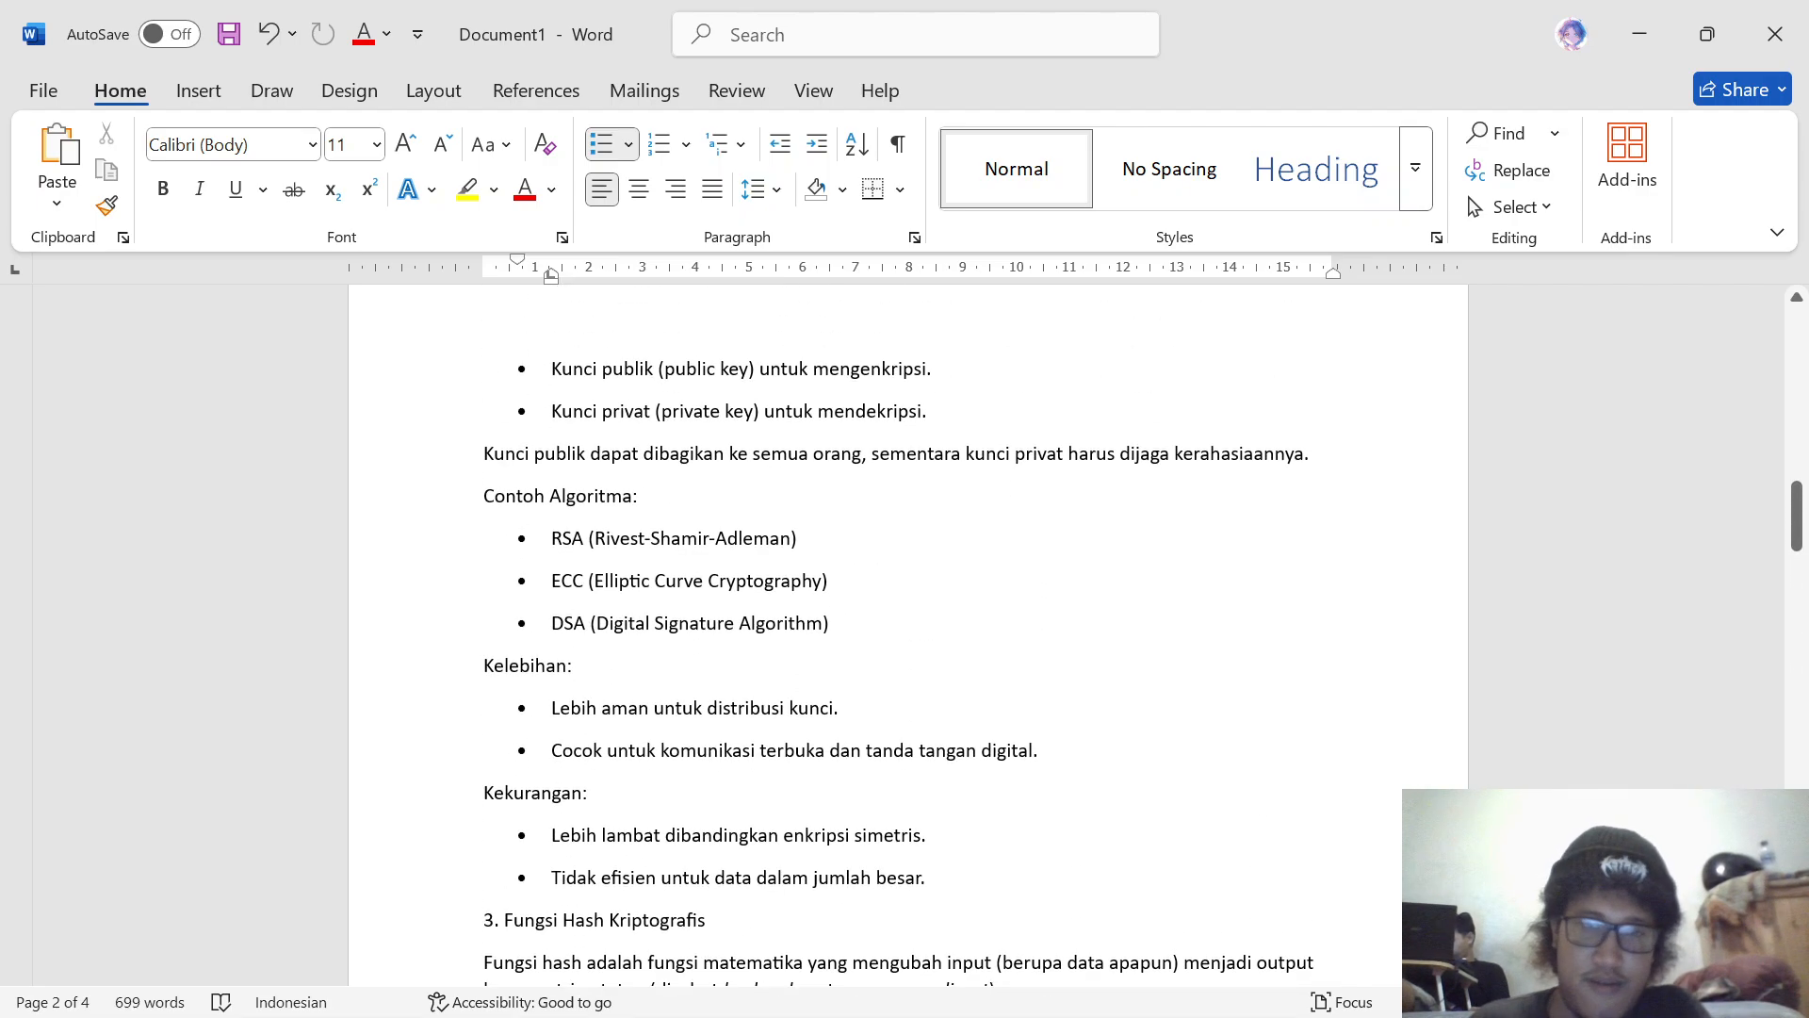
scroll(905, 622, down, 6)
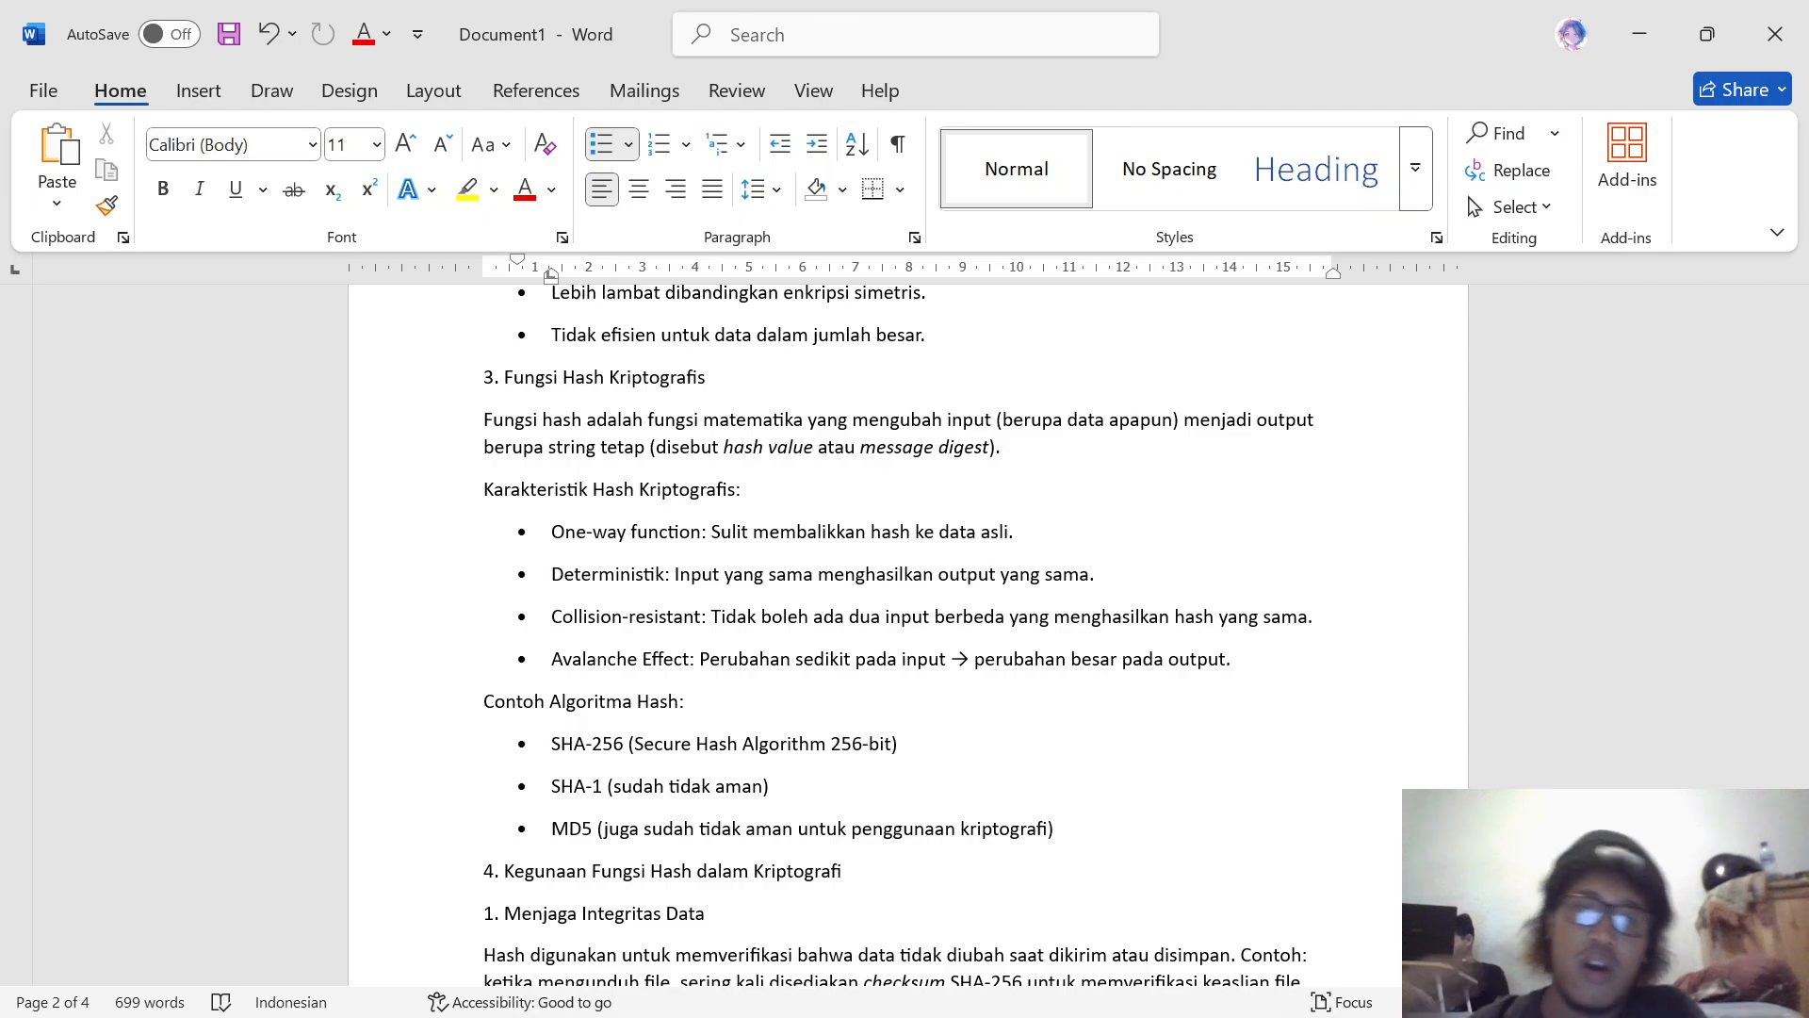
scroll(905, 639, down, 3)
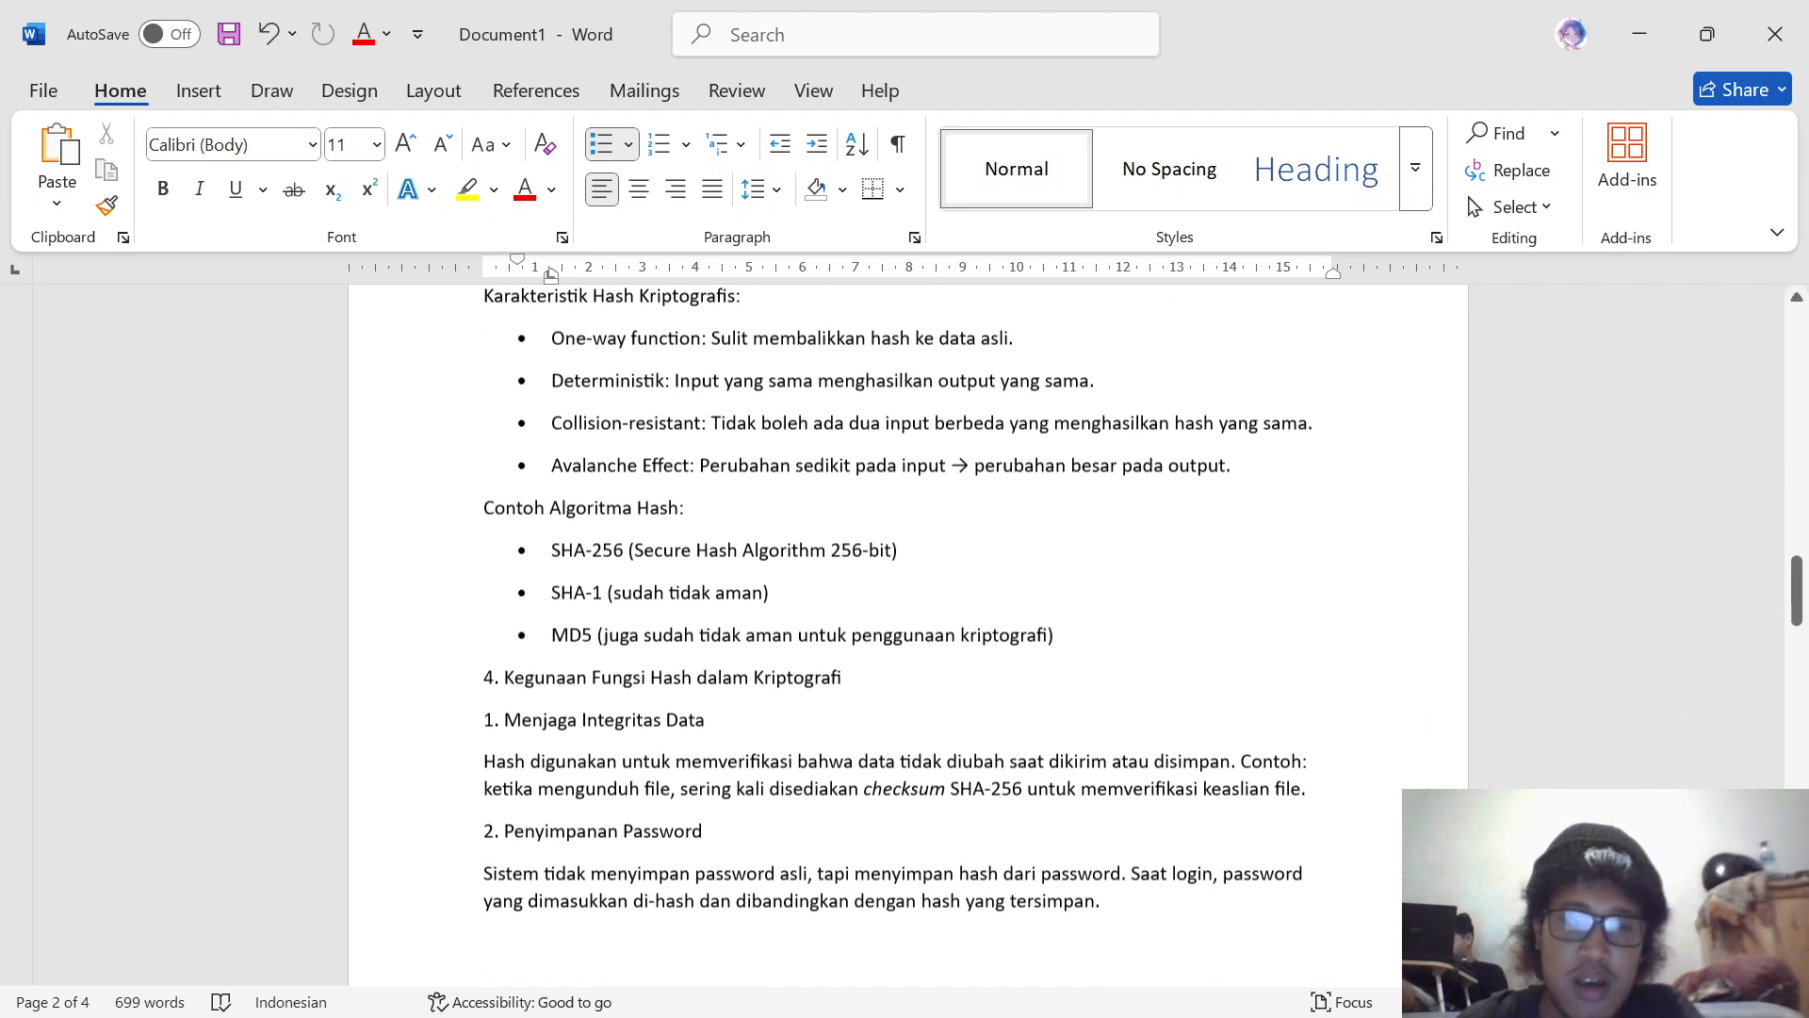
scroll(904, 641, up, 1)
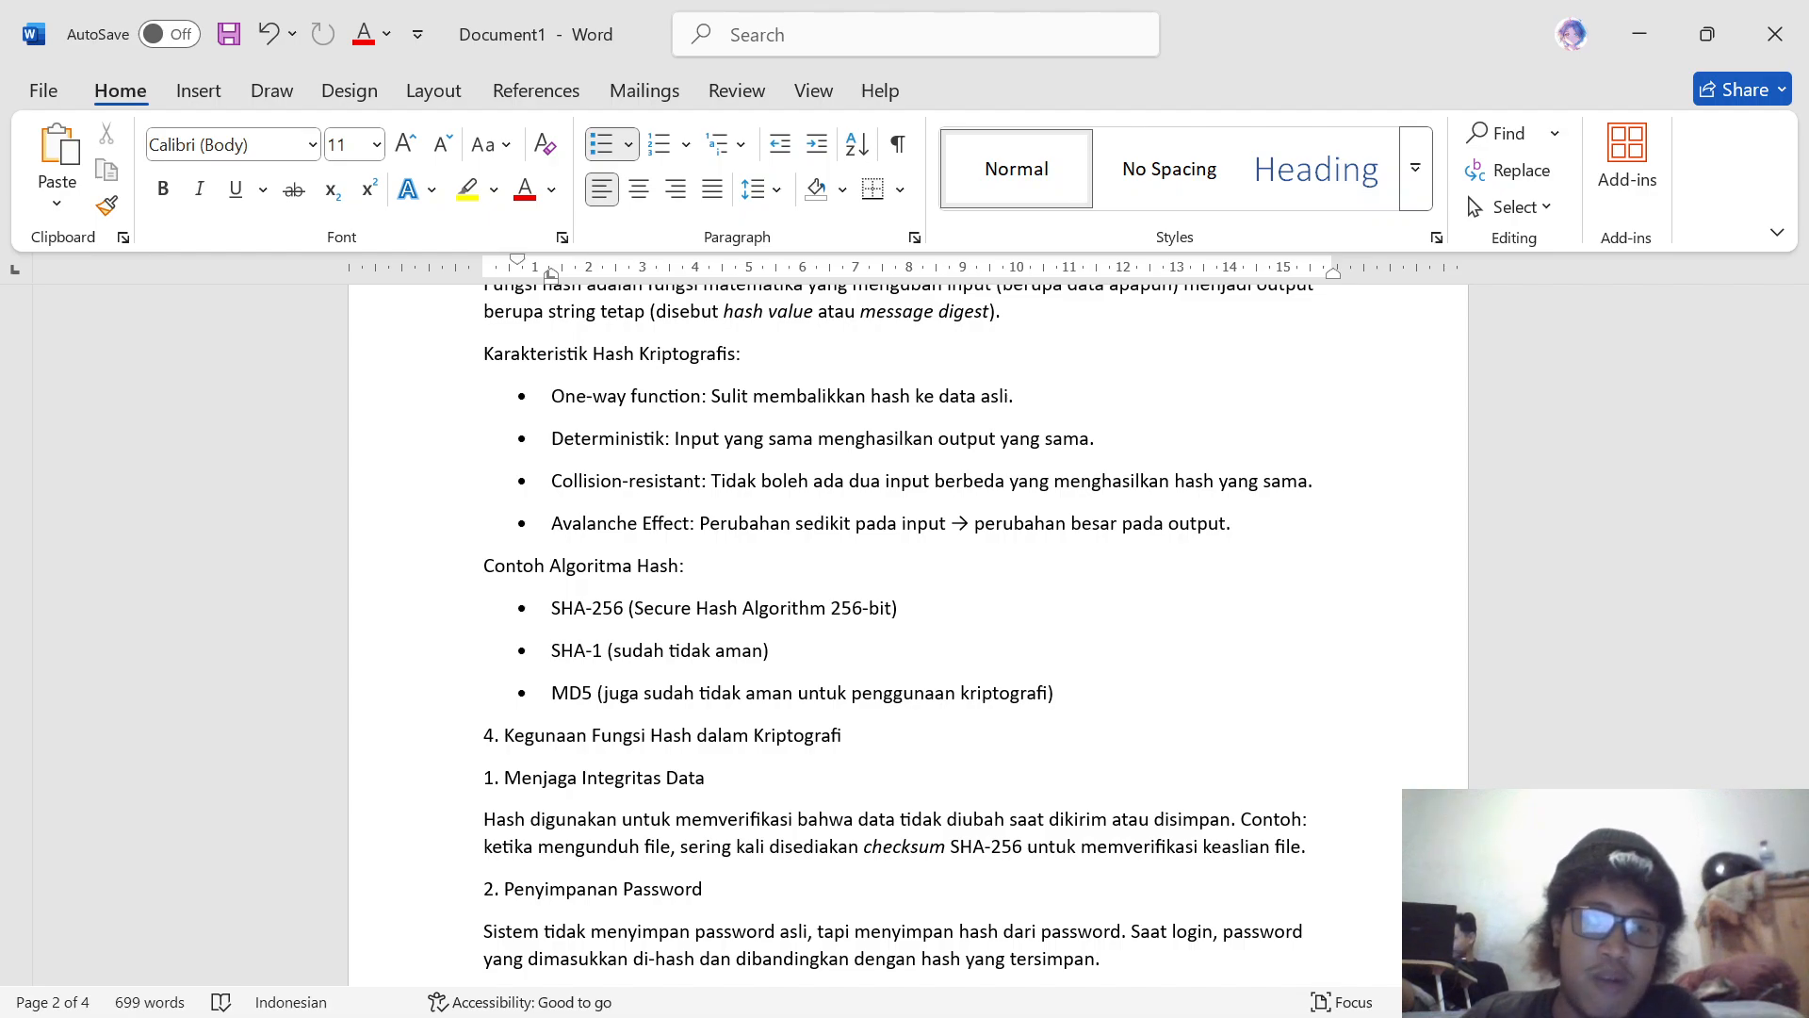
scroll(904, 623, down, 1)
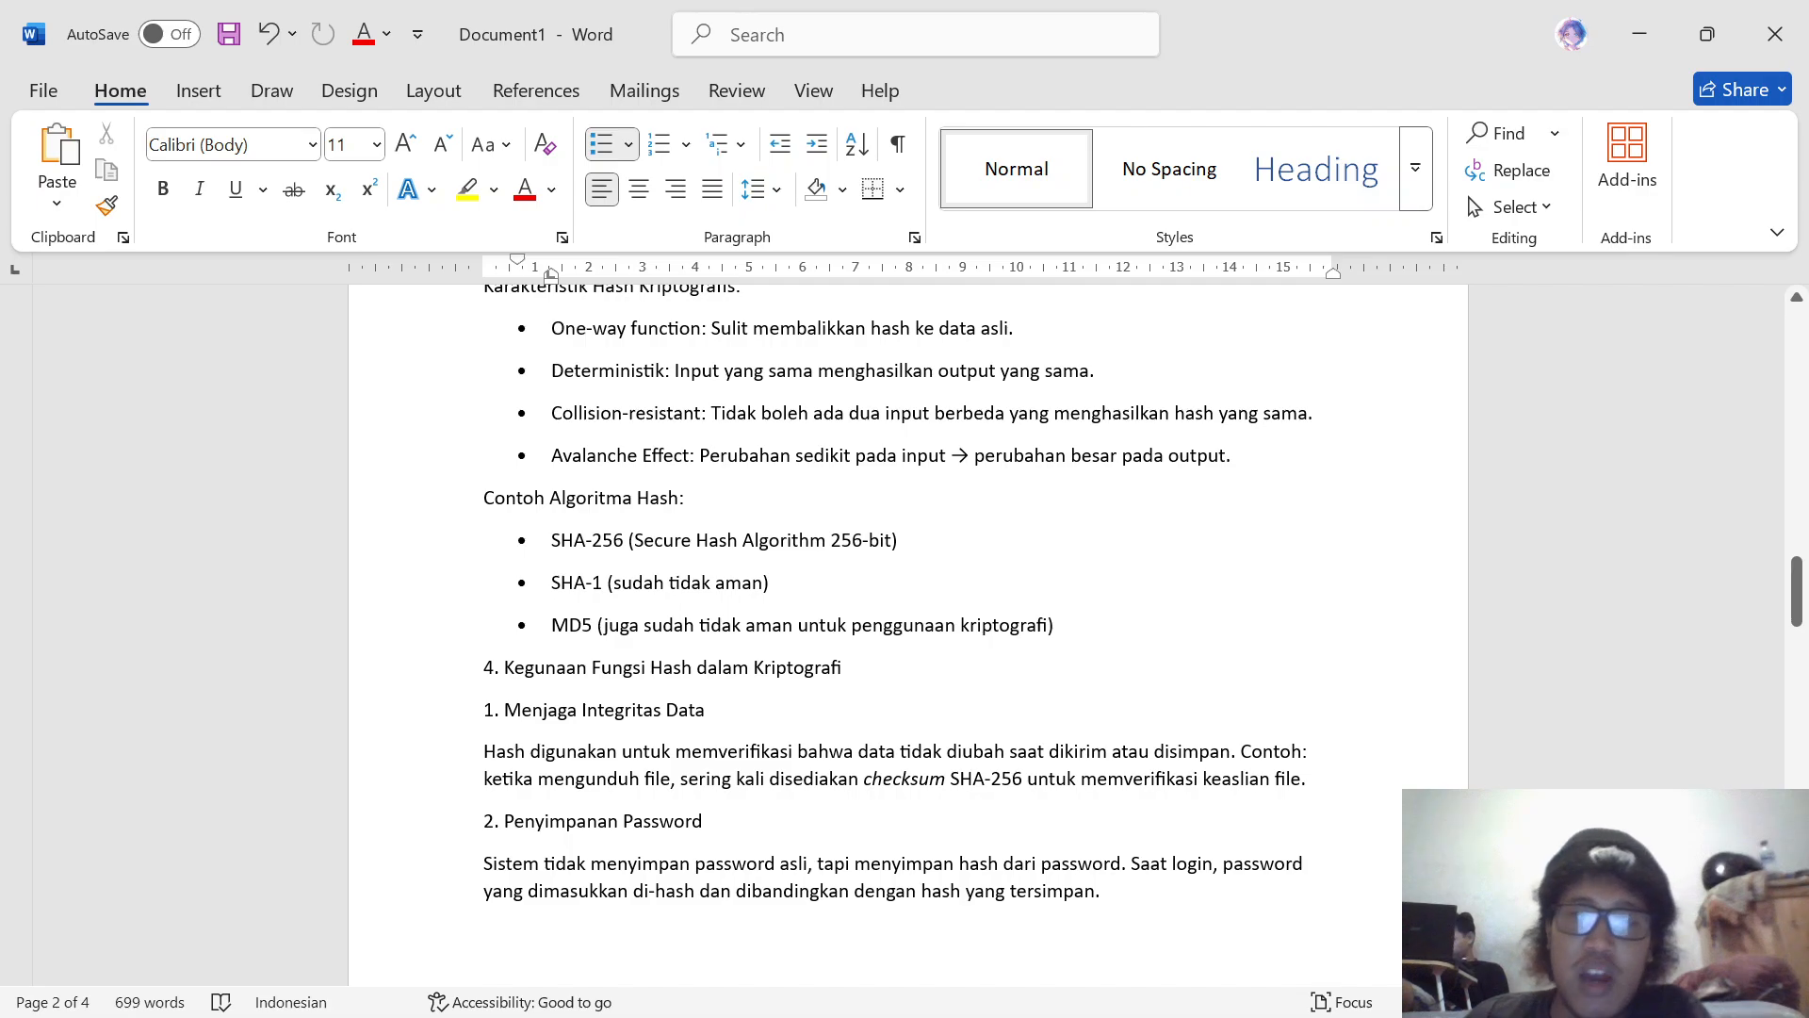
scroll(905, 621, down, 1)
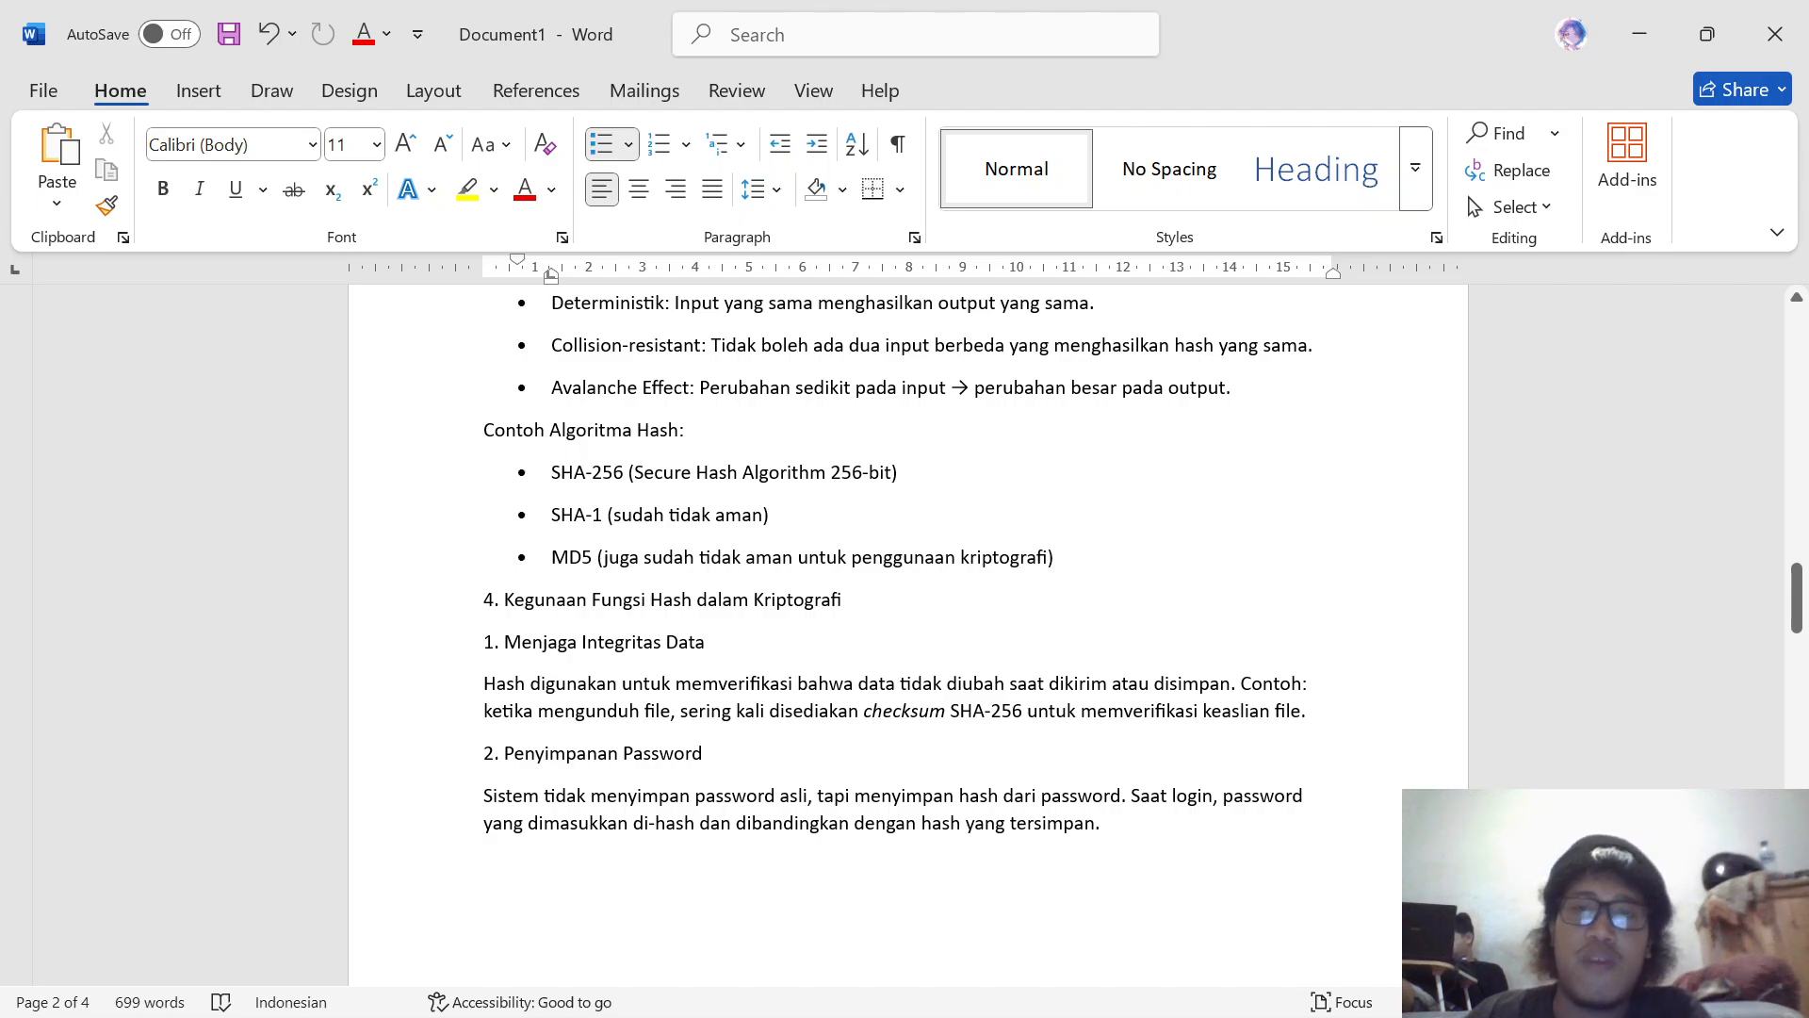
Step: Read about the uses of hashing, including password storage, salting, peppering and digital signatures, through to the Public Key Infrastructure section
scroll(906, 622, down, 1)
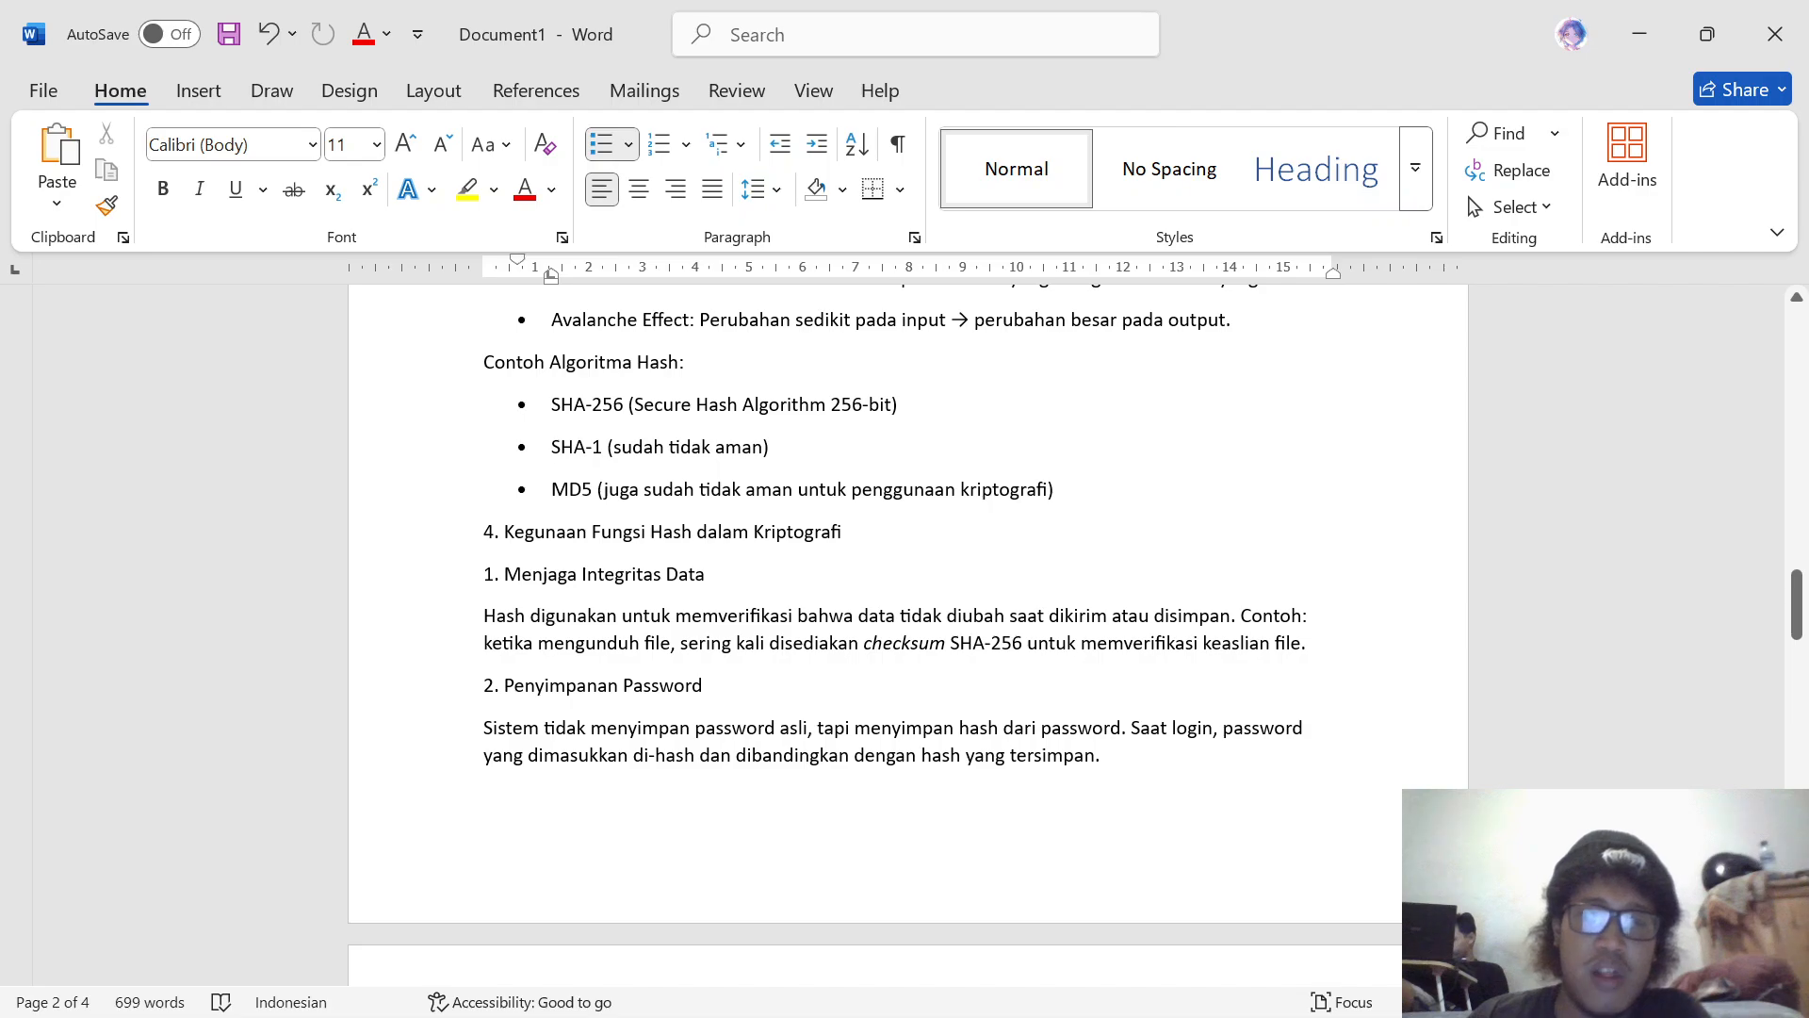
scroll(905, 566, down, 3)
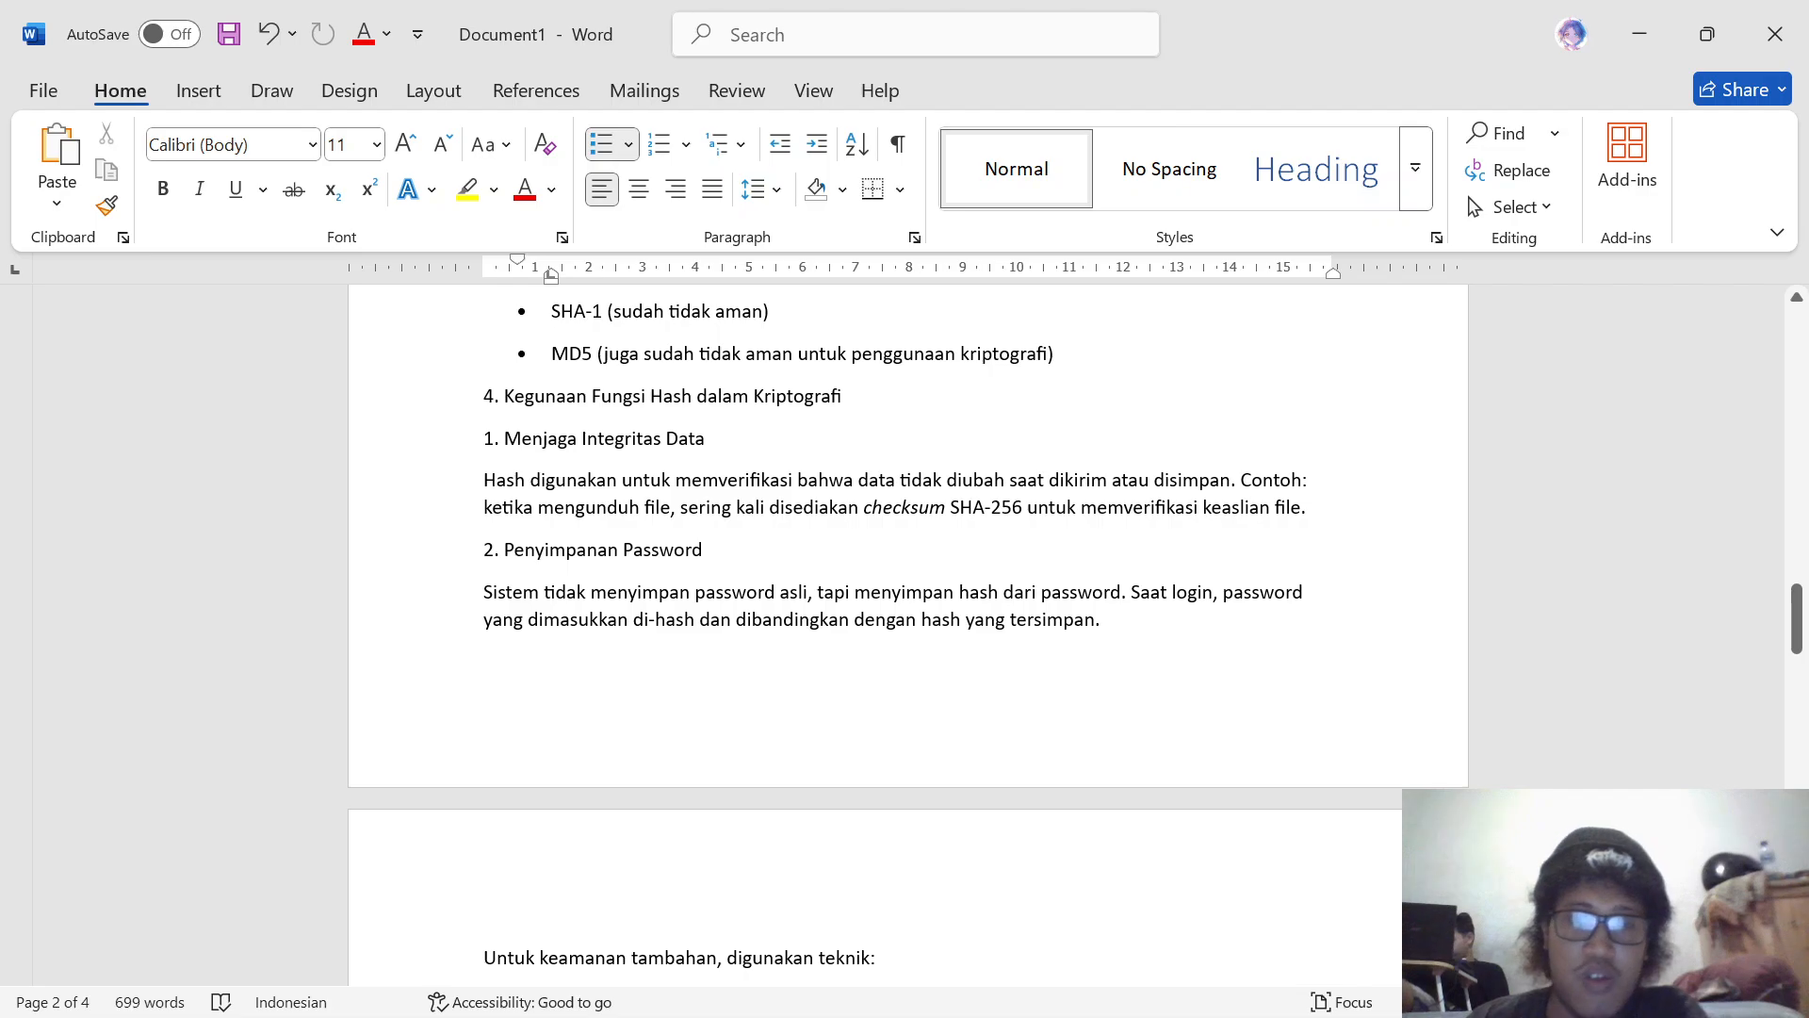
scroll(904, 637, down, 2)
scroll(904, 637, down, 3)
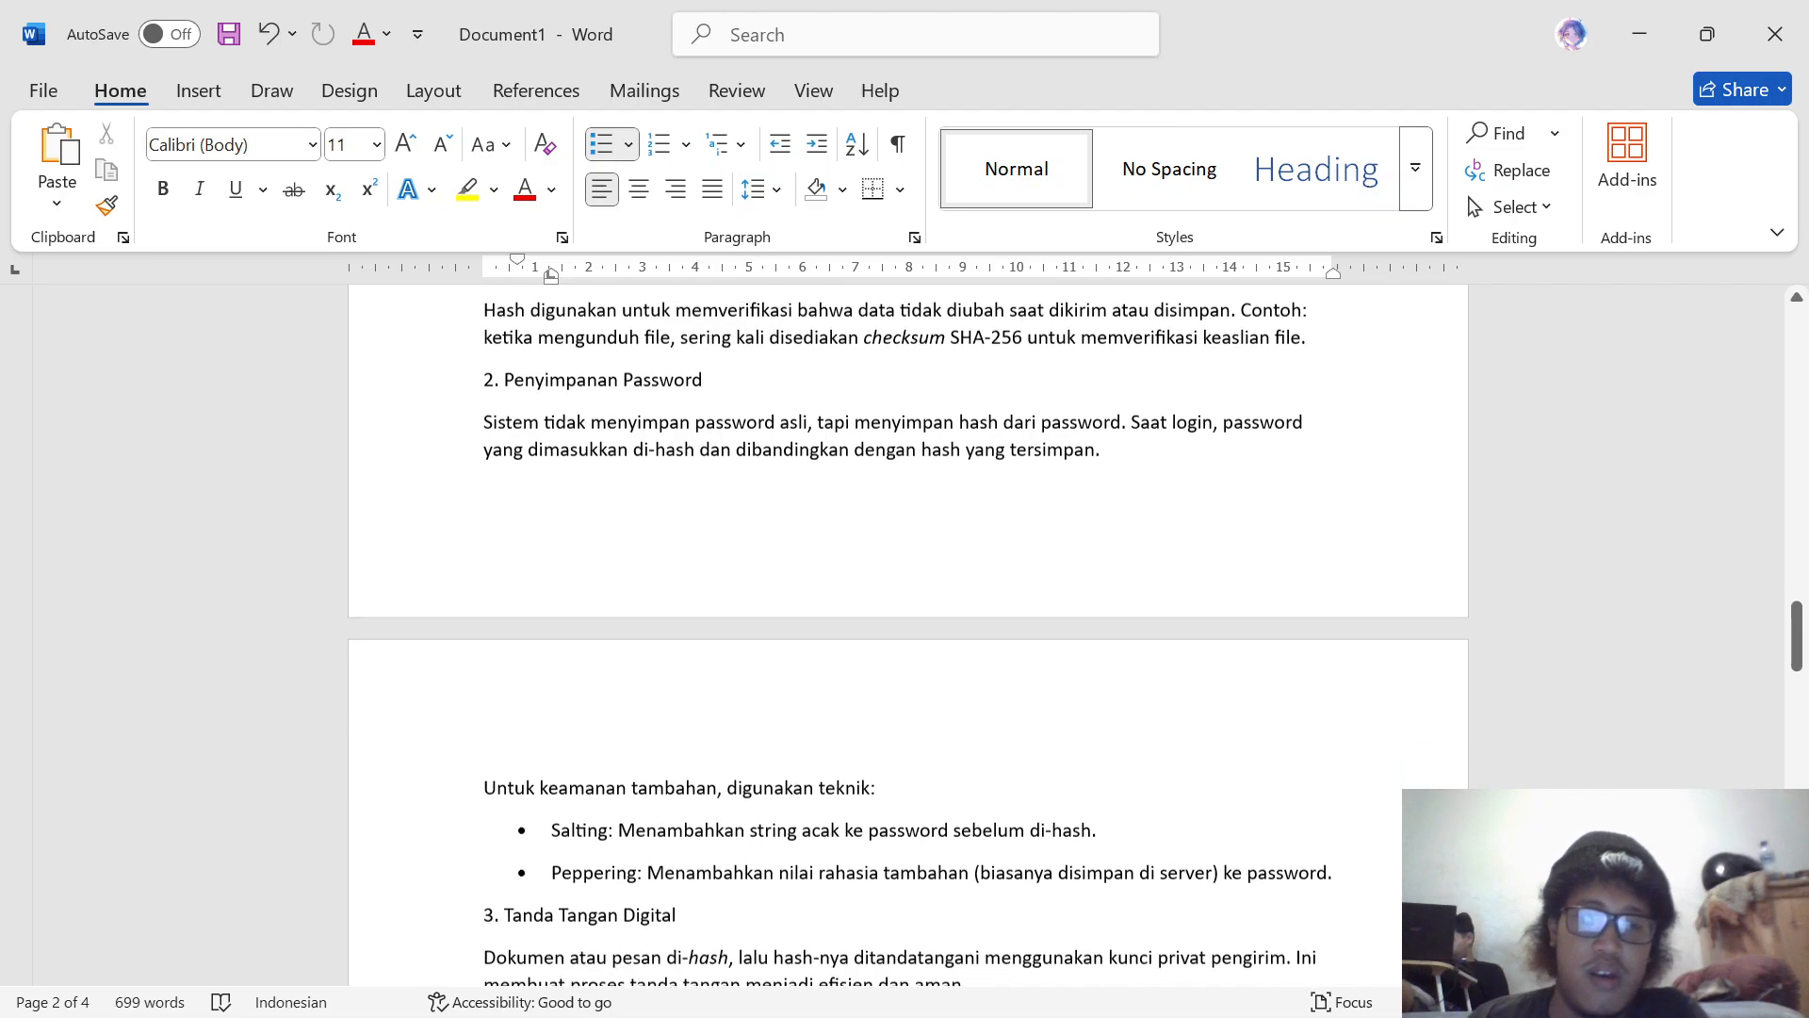
scroll(906, 637, up, 1)
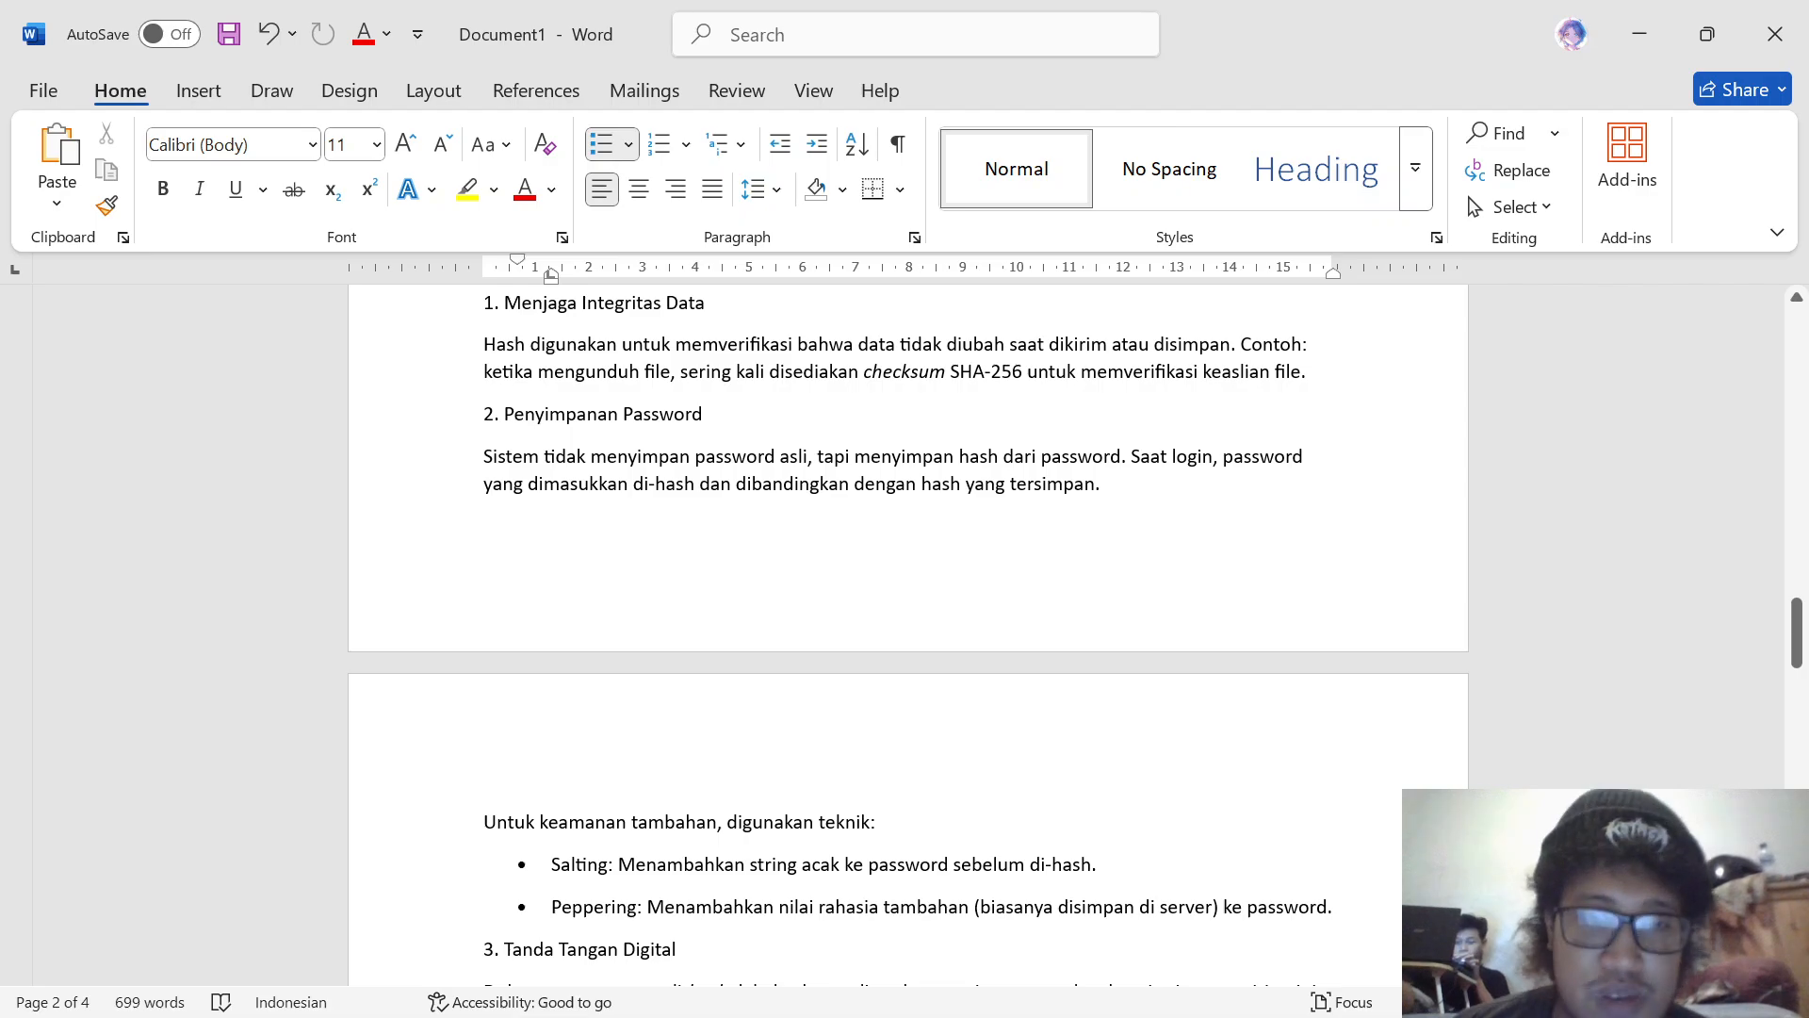
scroll(905, 632, down, 3)
scroll(905, 632, down, 5)
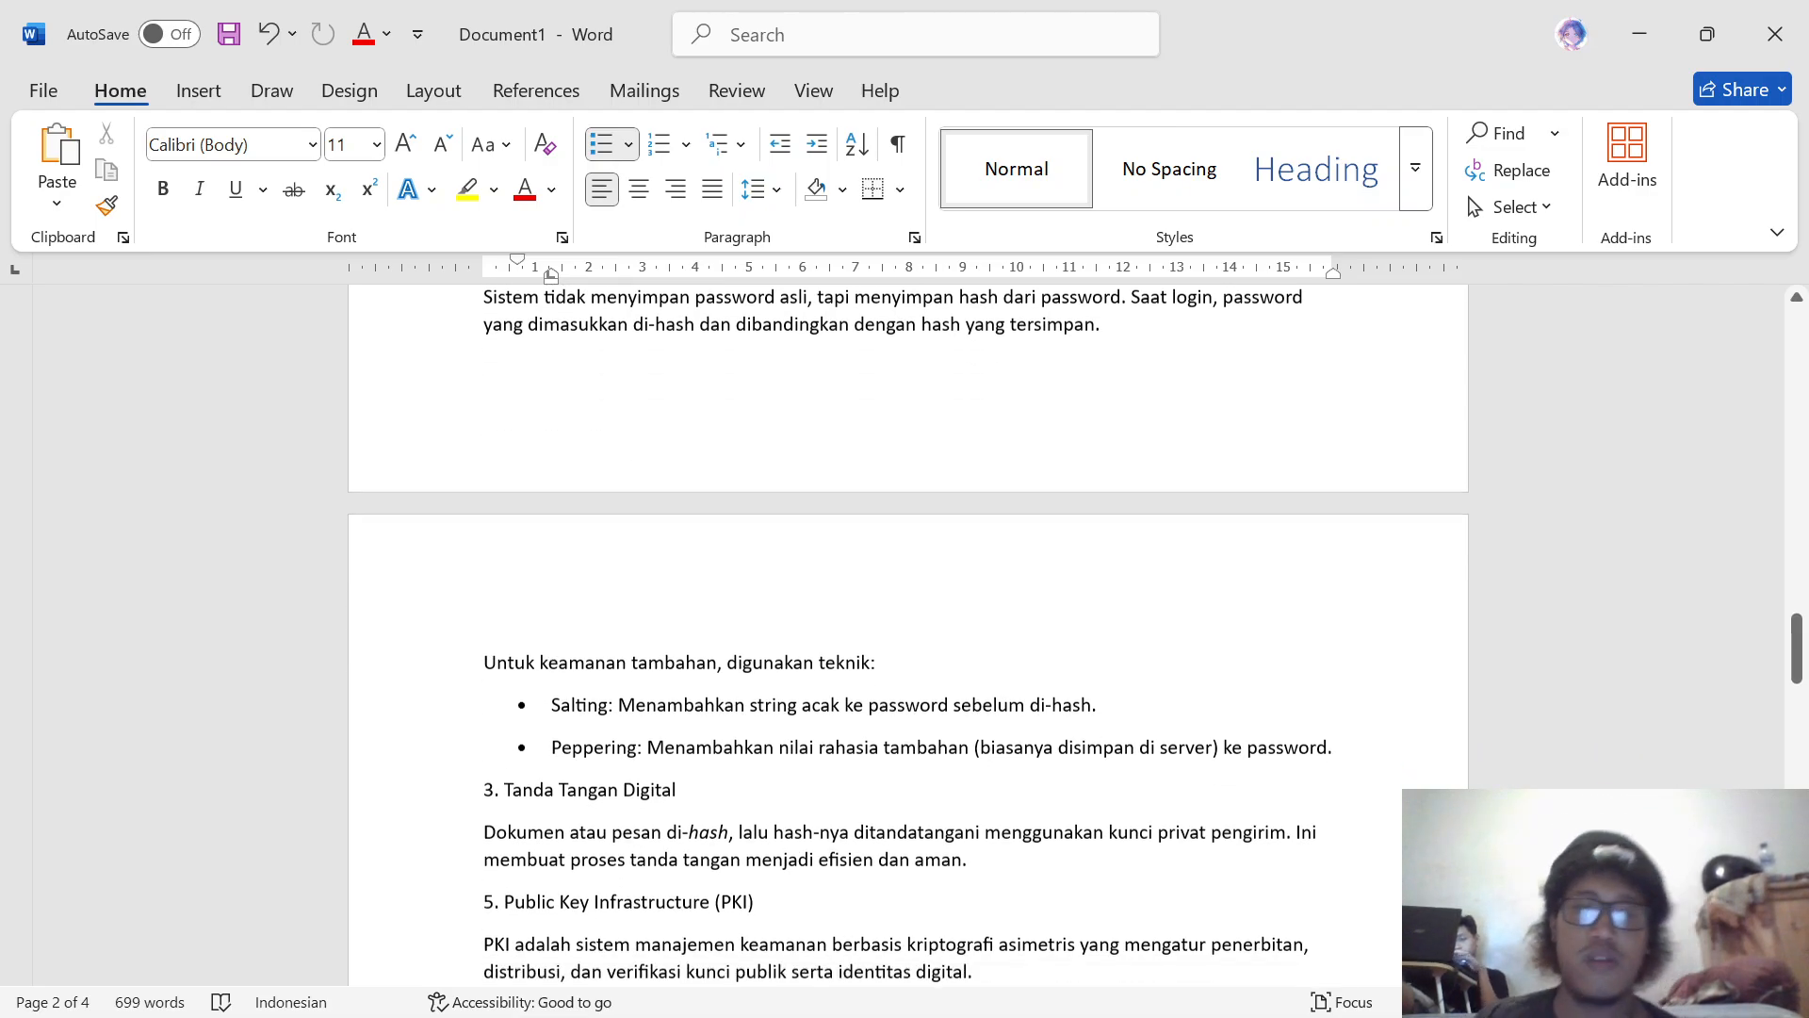
scroll(905, 633, down, 1)
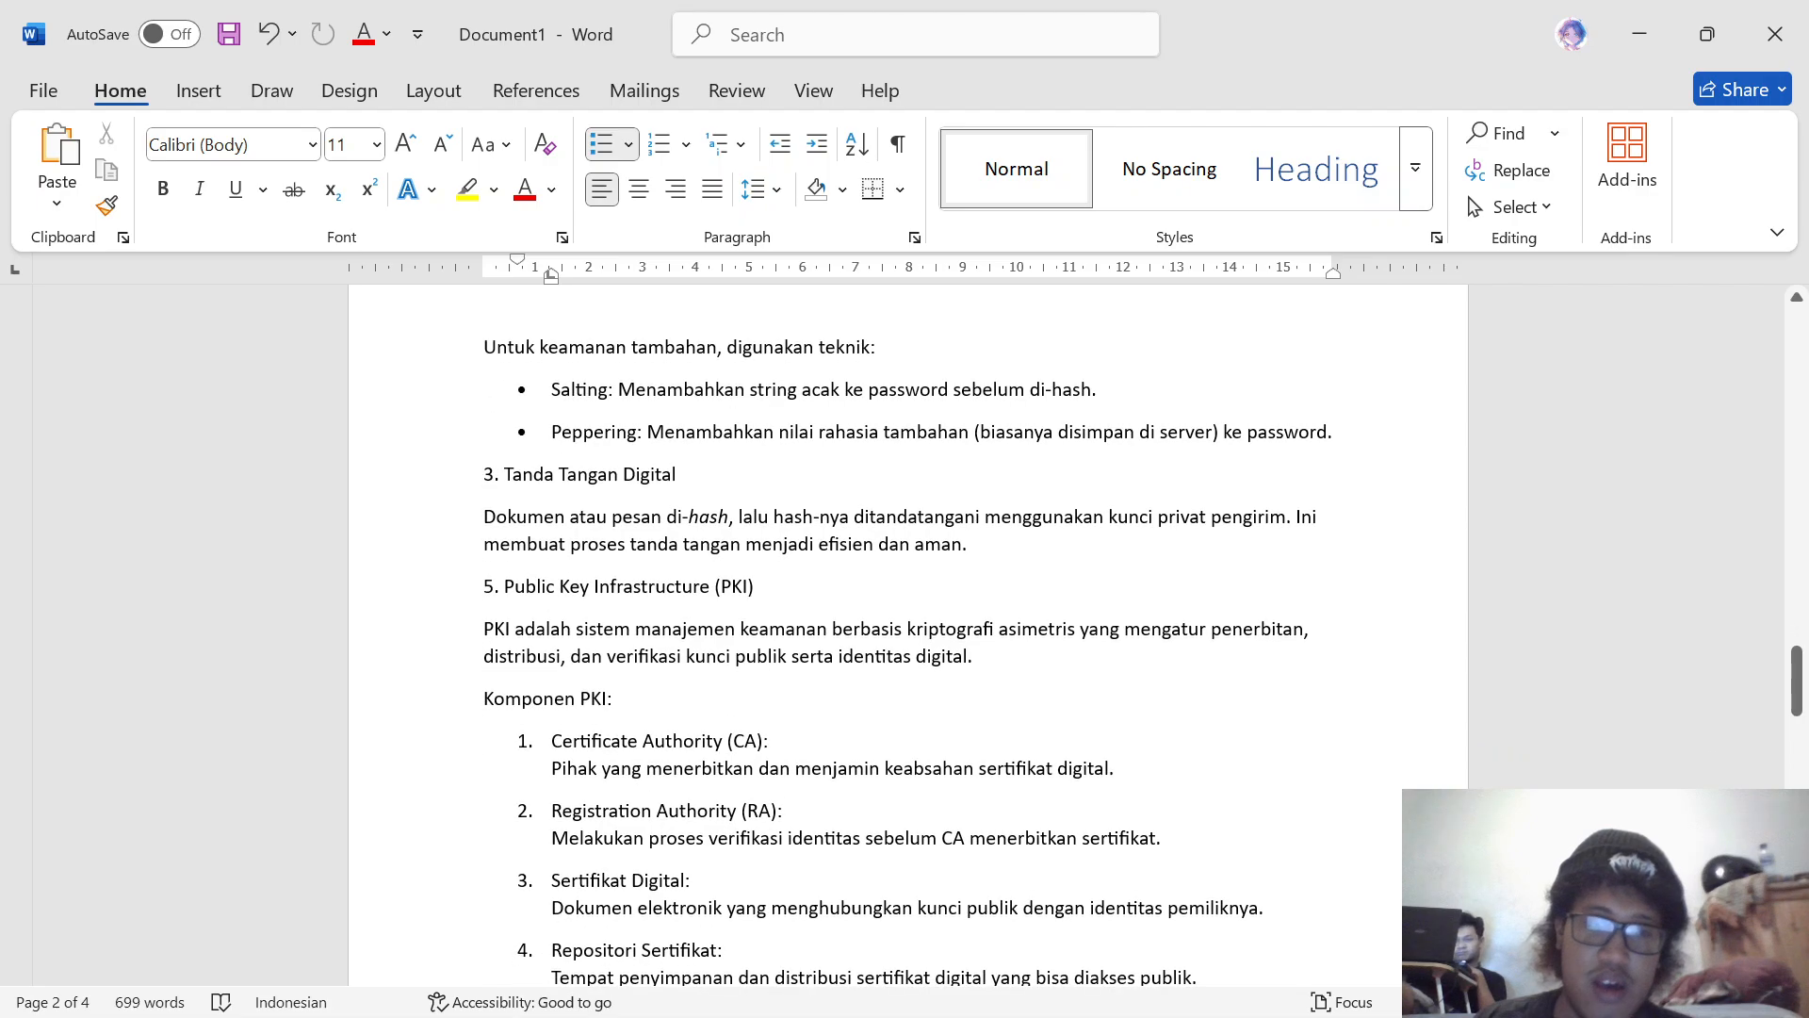
scroll(905, 632, down, 1)
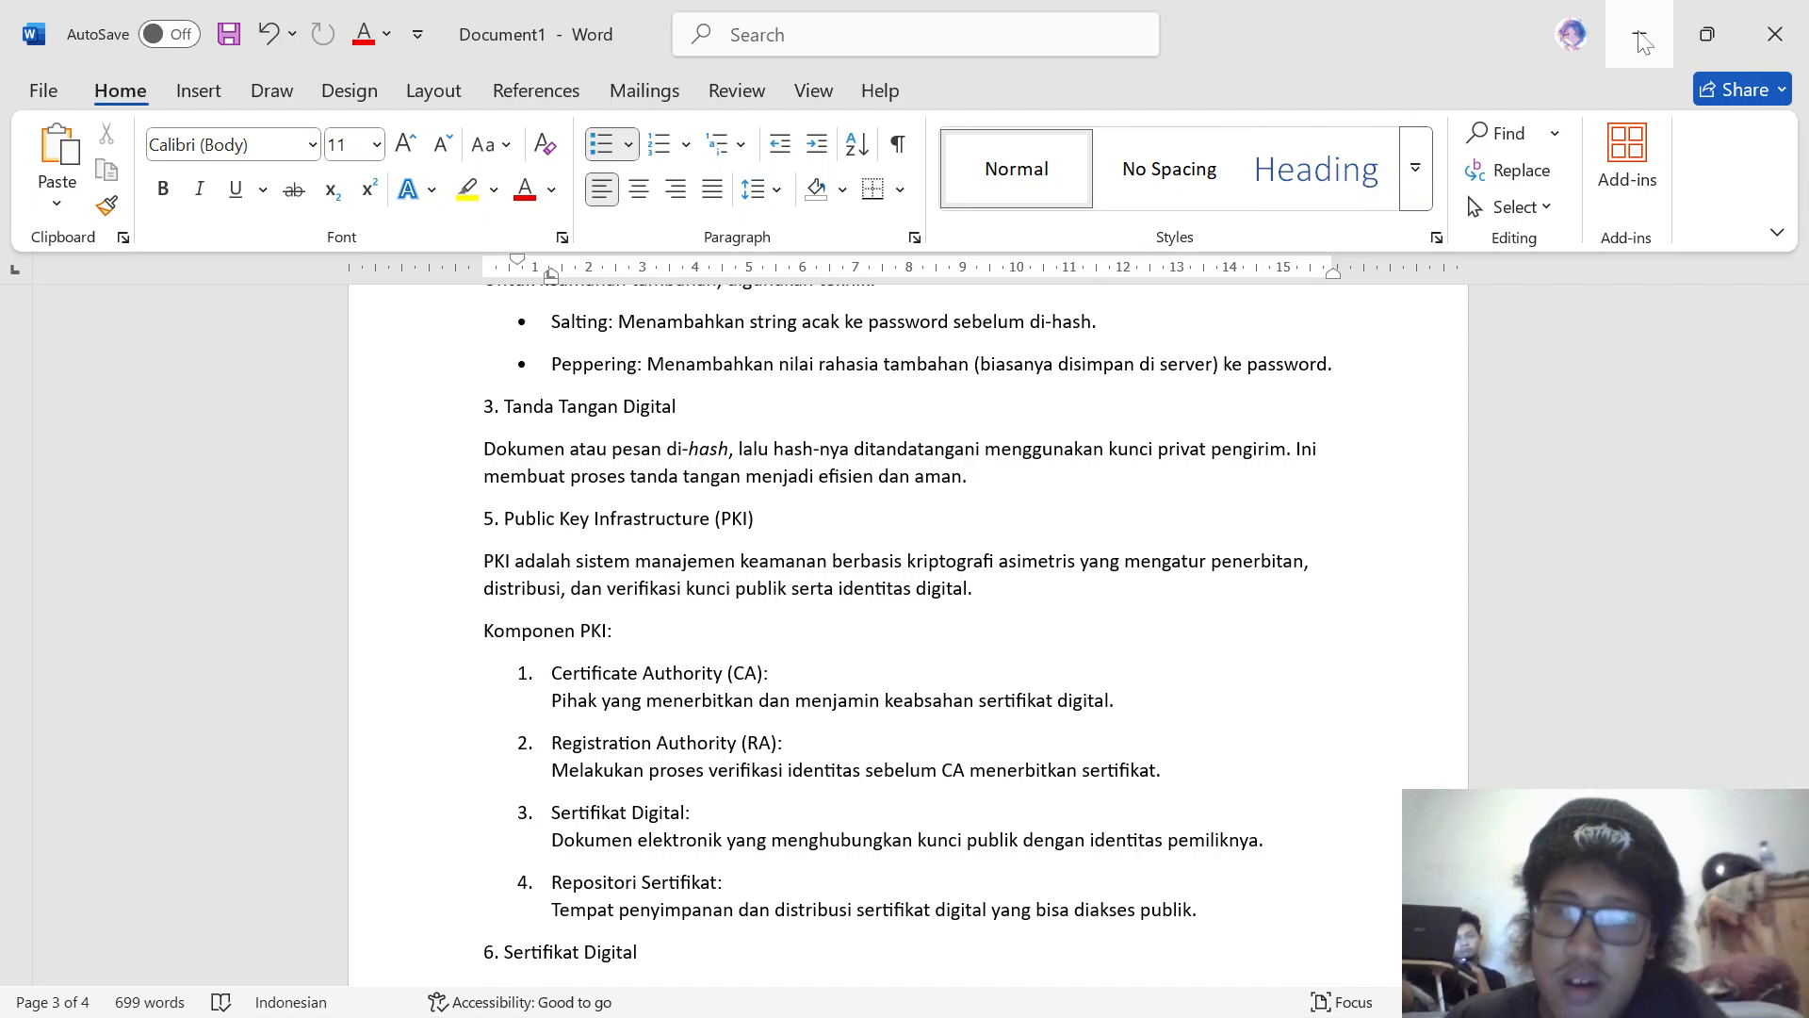
Step: Switch to Notepad, move the encryption notes tab after pesan_dekripsi, and place the cursor on the empty line above the HASH section
mouse_move(1028, 1012)
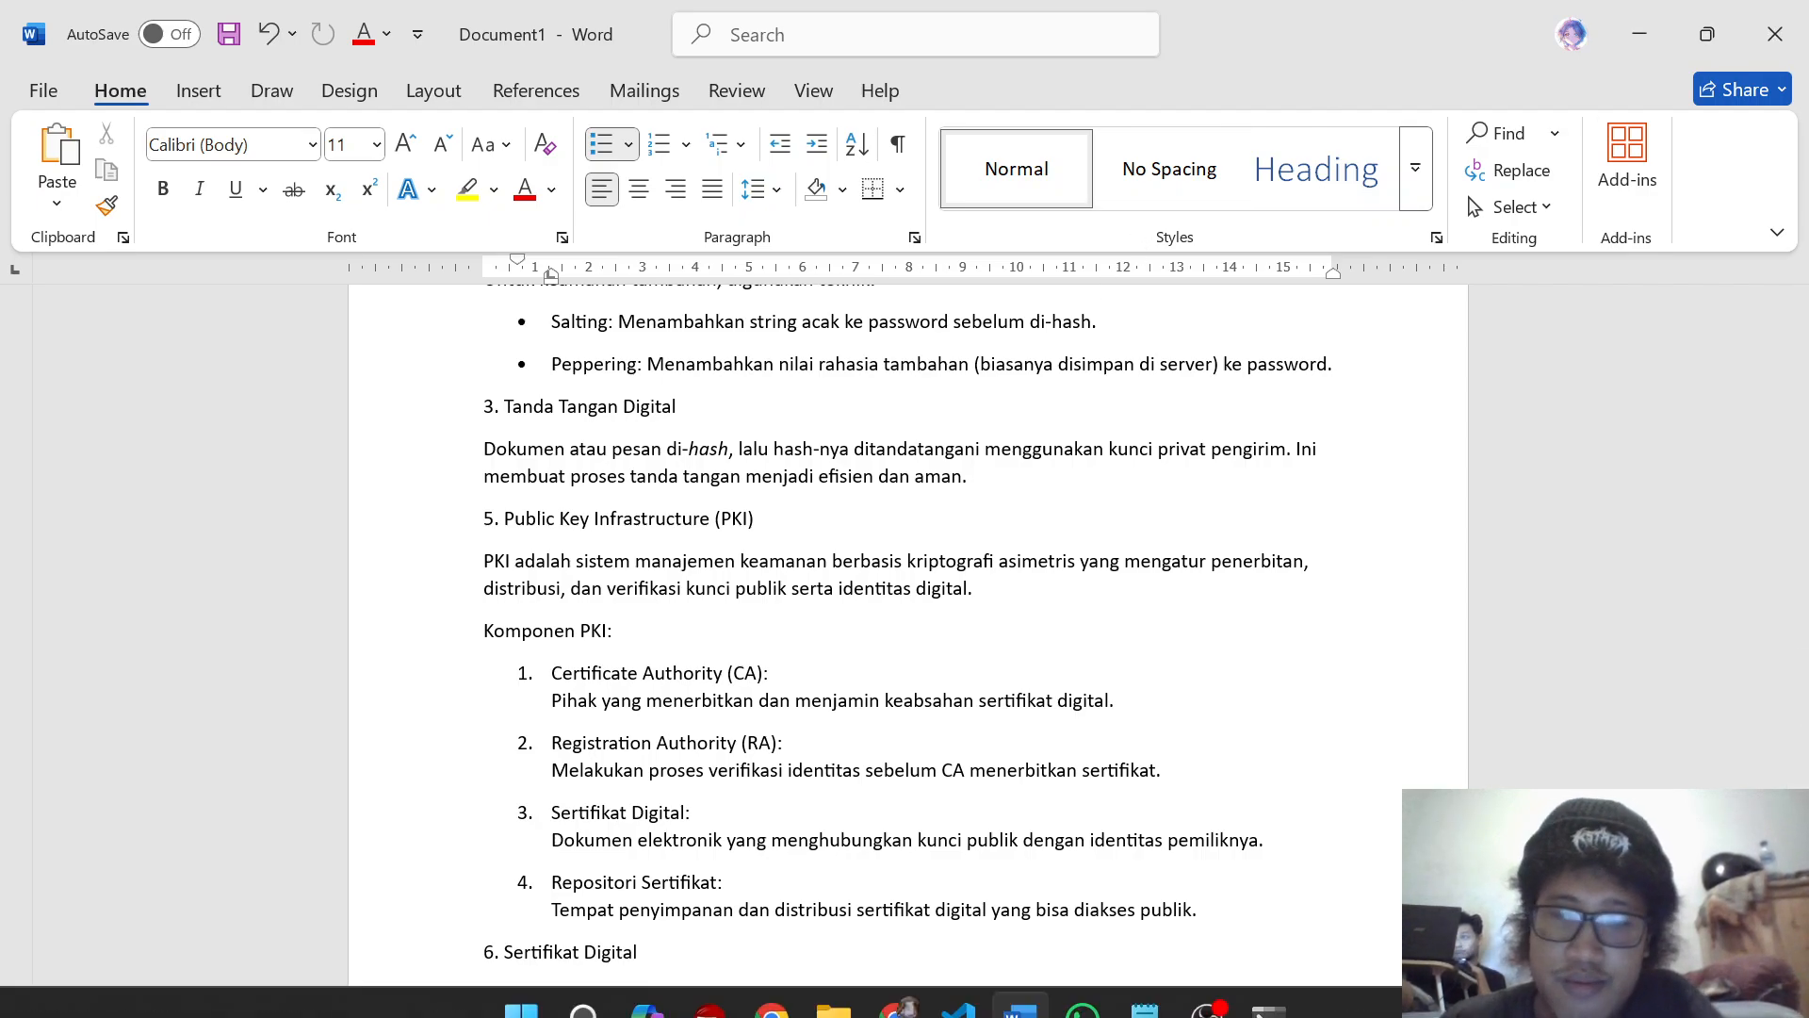
click(1150, 1002)
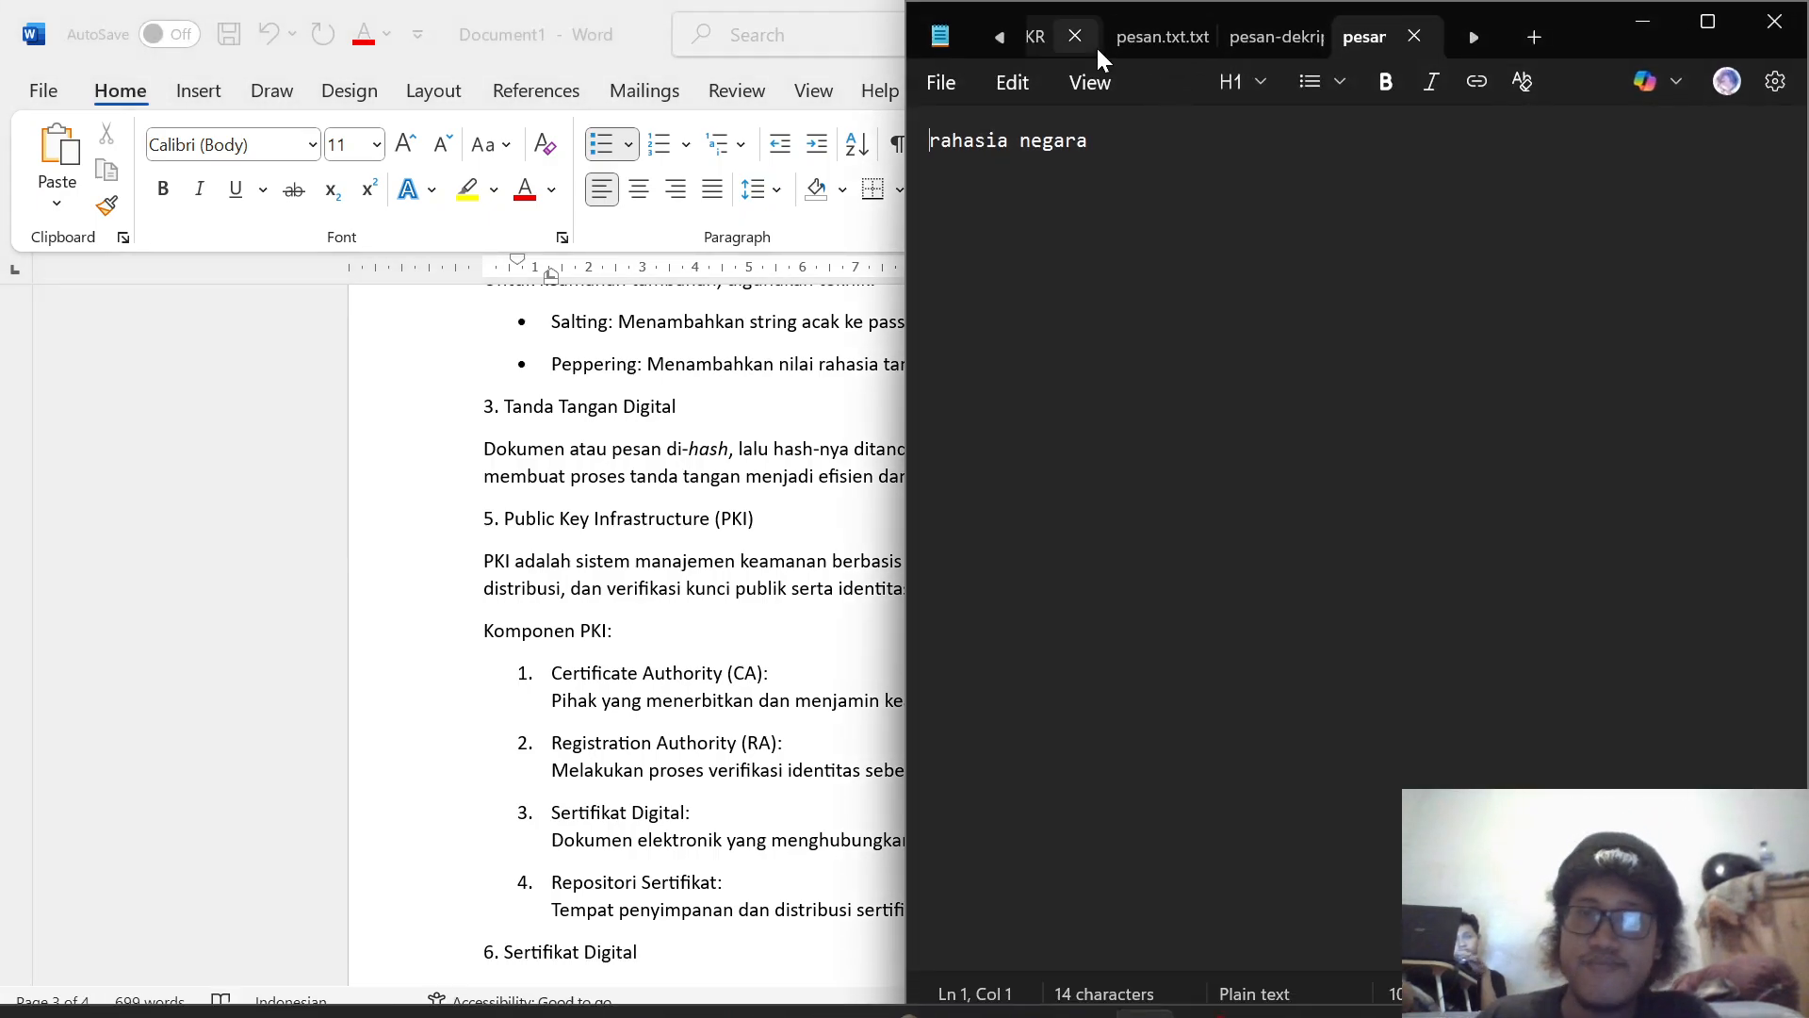
click(1050, 34)
drag(1053, 34, 1420, 42)
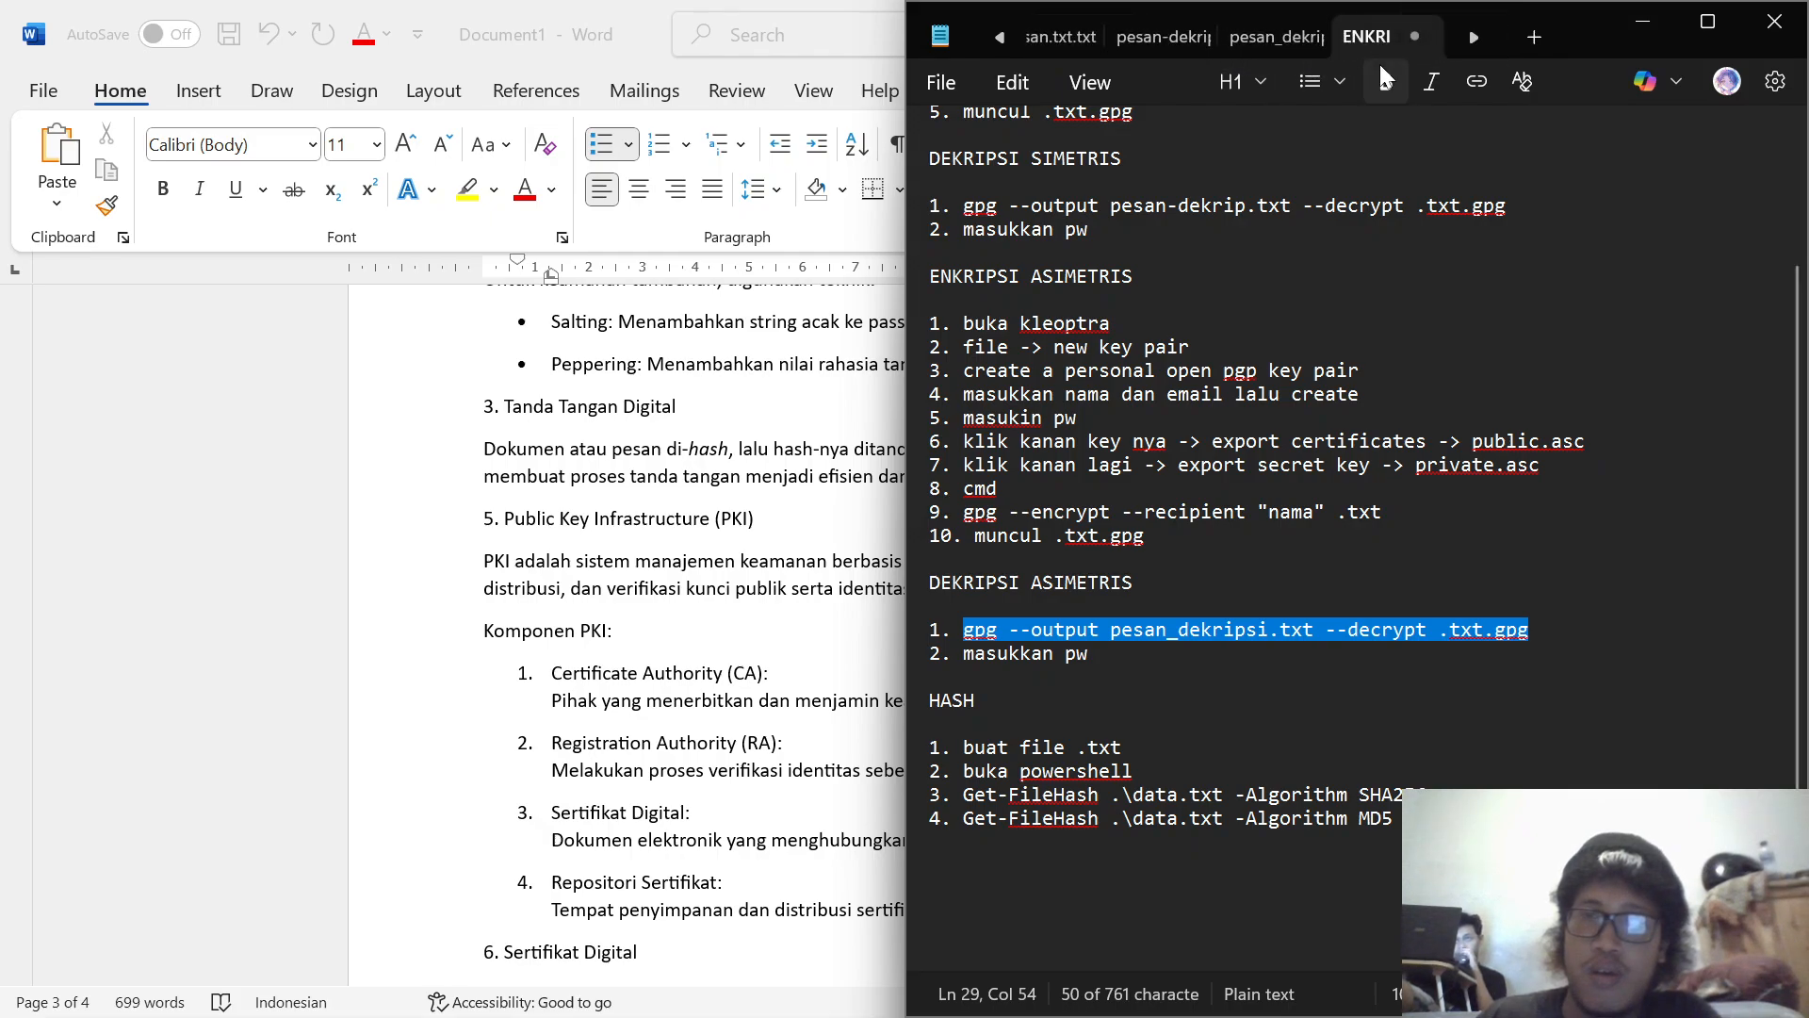
click(931, 677)
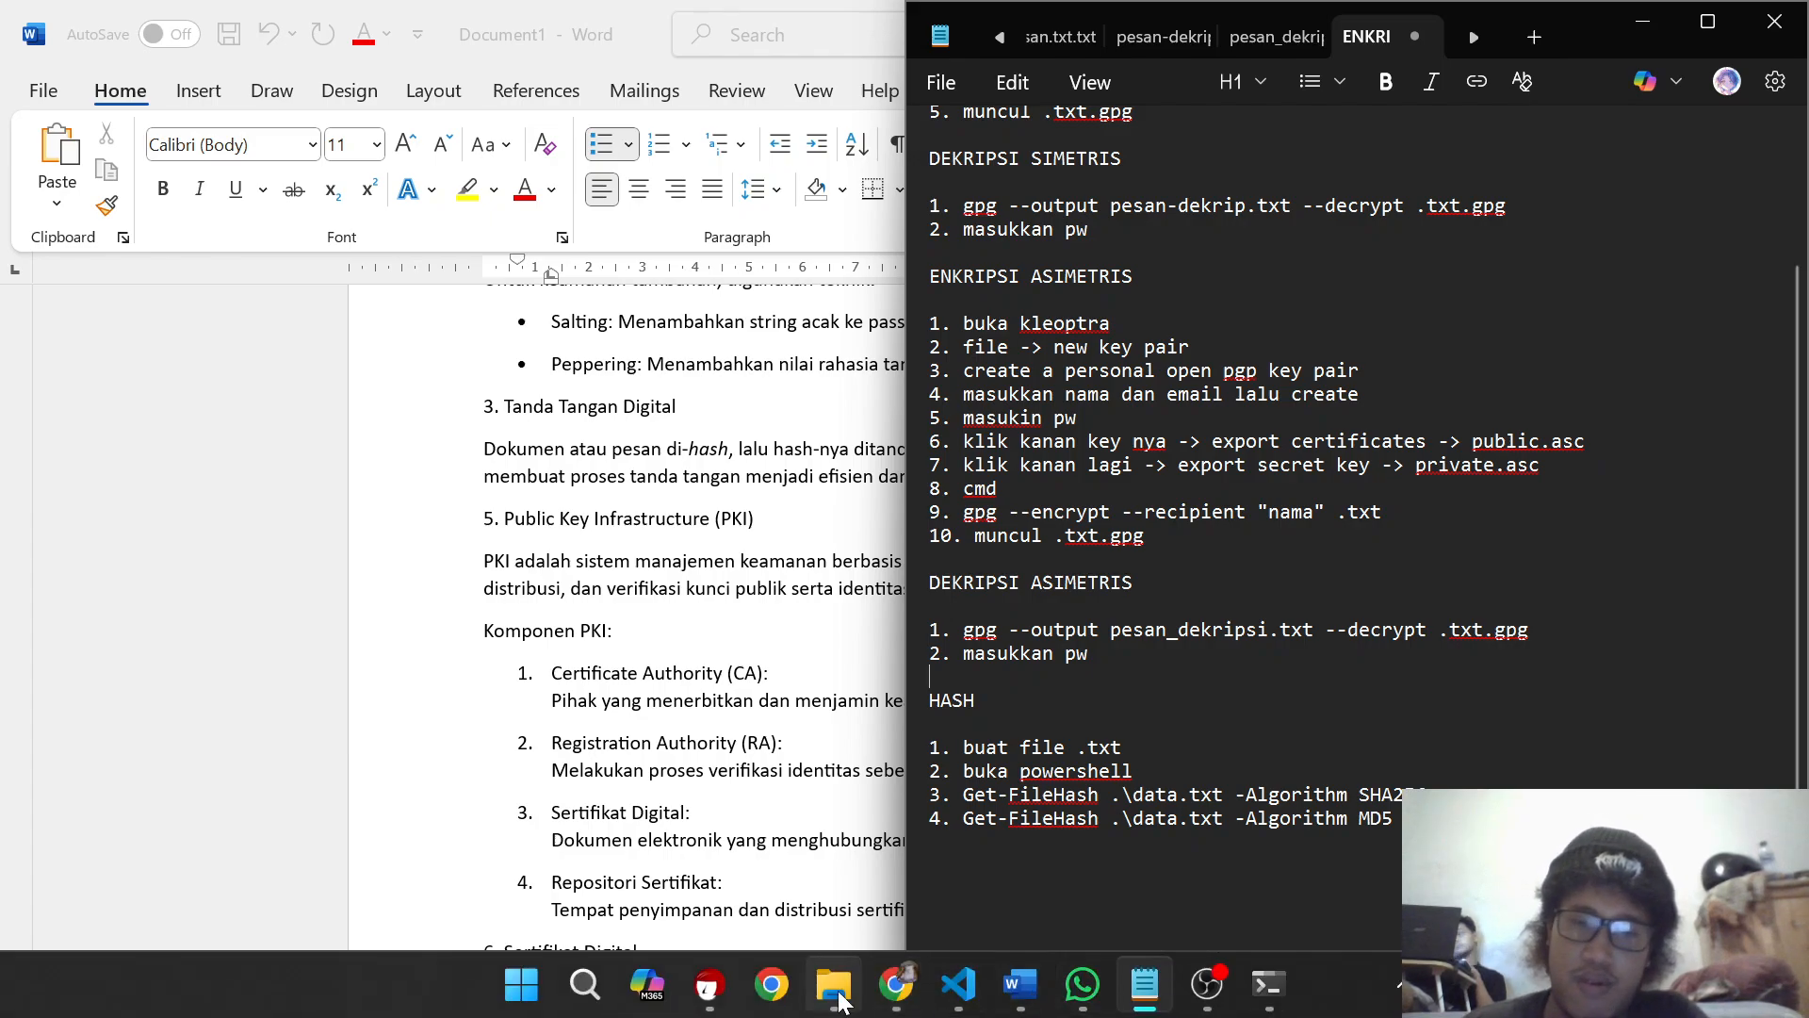
Step: Create a new text document named data in the KEAMANAN JARINGAN folder in File Explorer
click(839, 997)
right_click(799, 657)
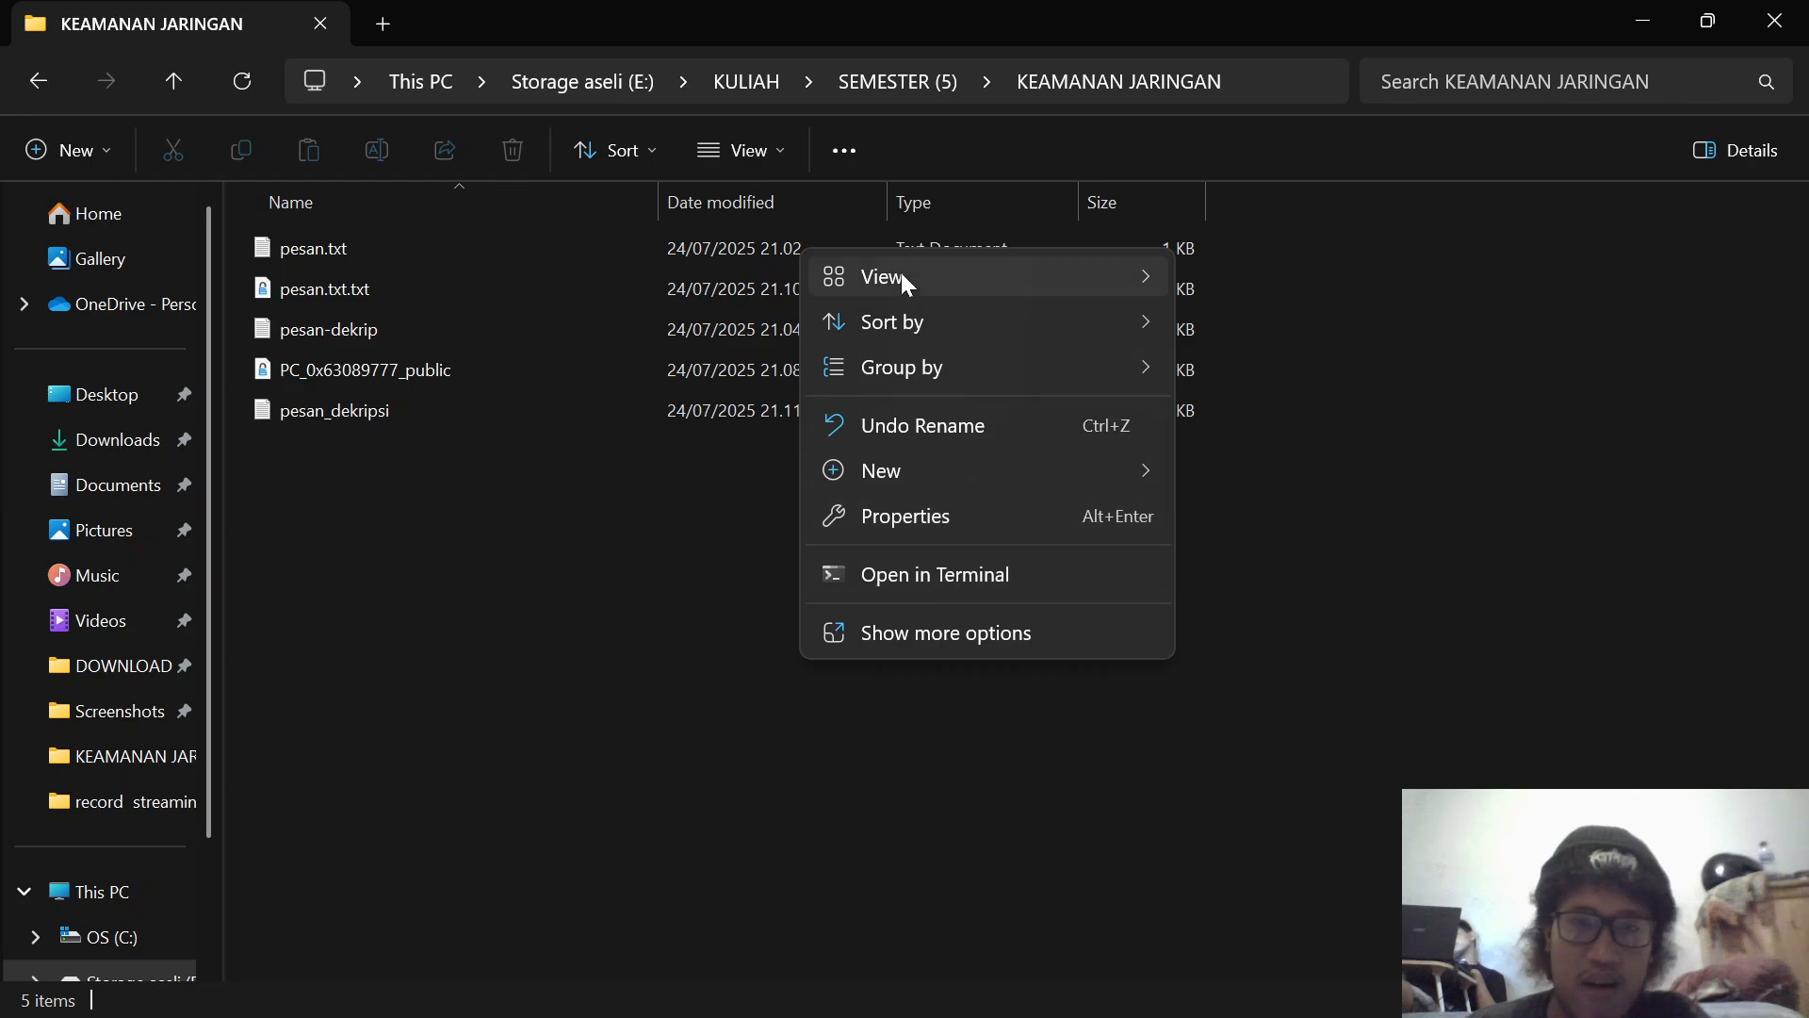
mouse_move(963, 485)
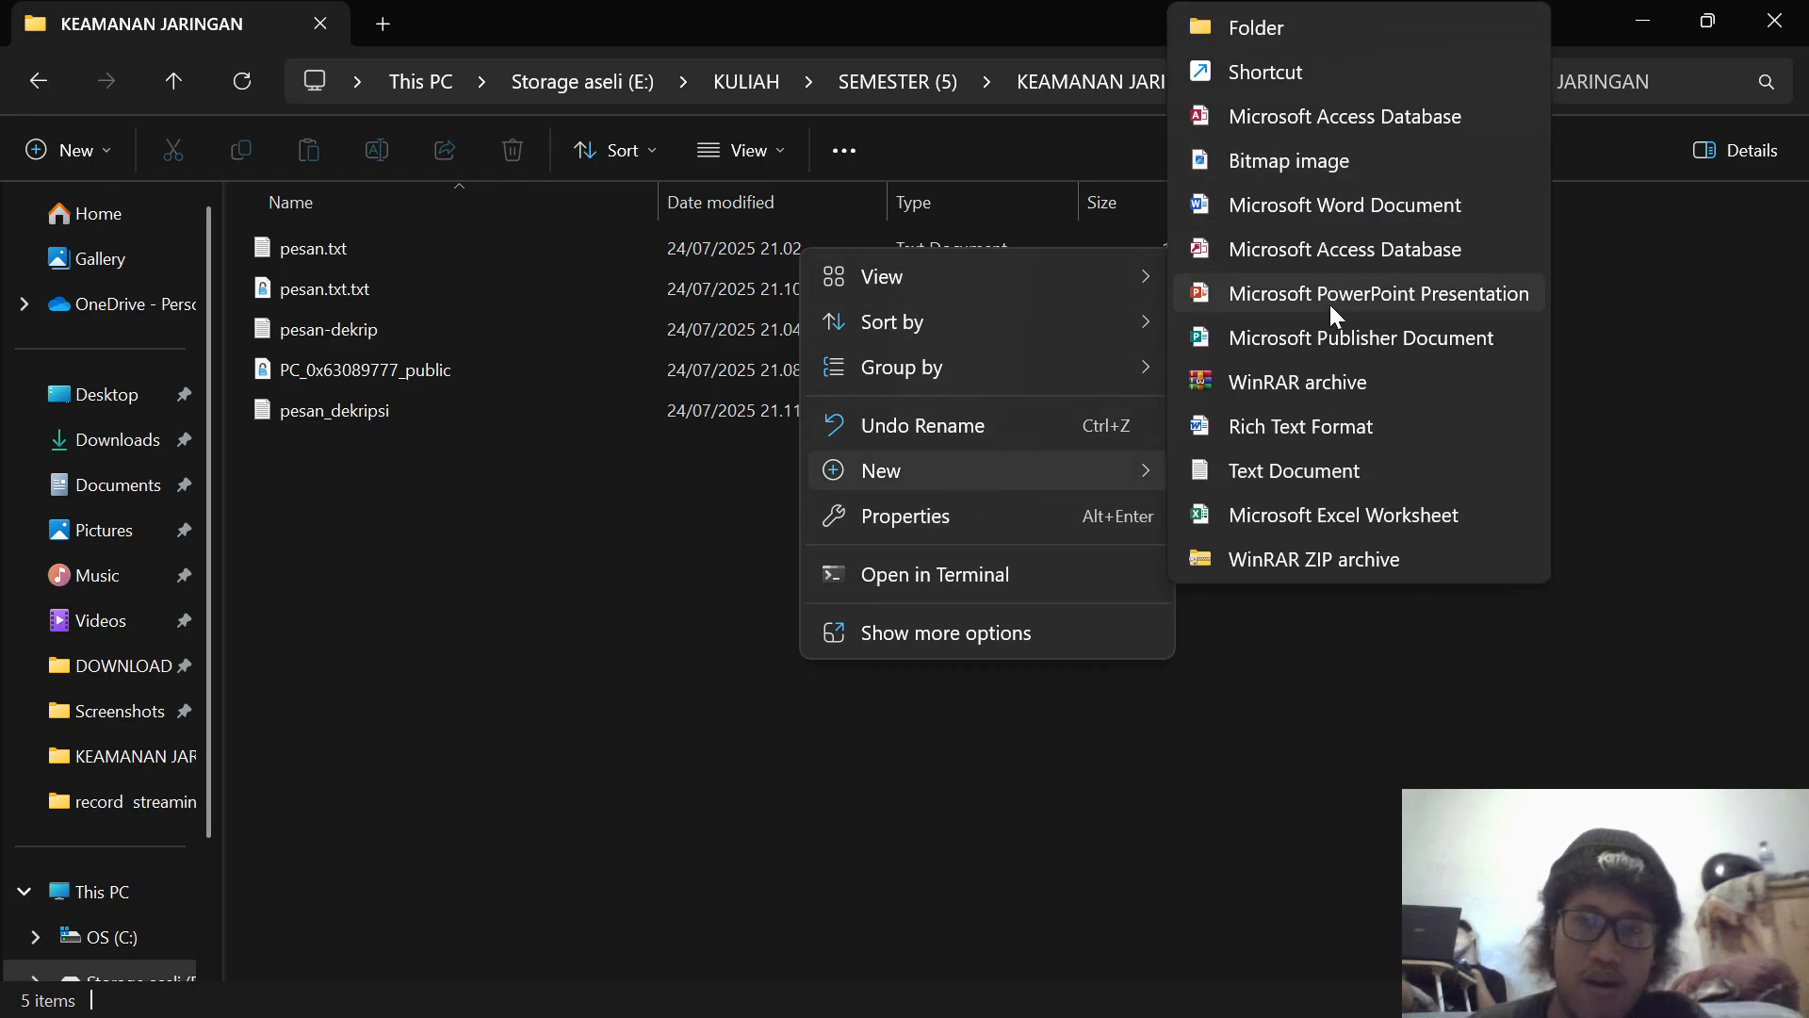
click(1353, 468)
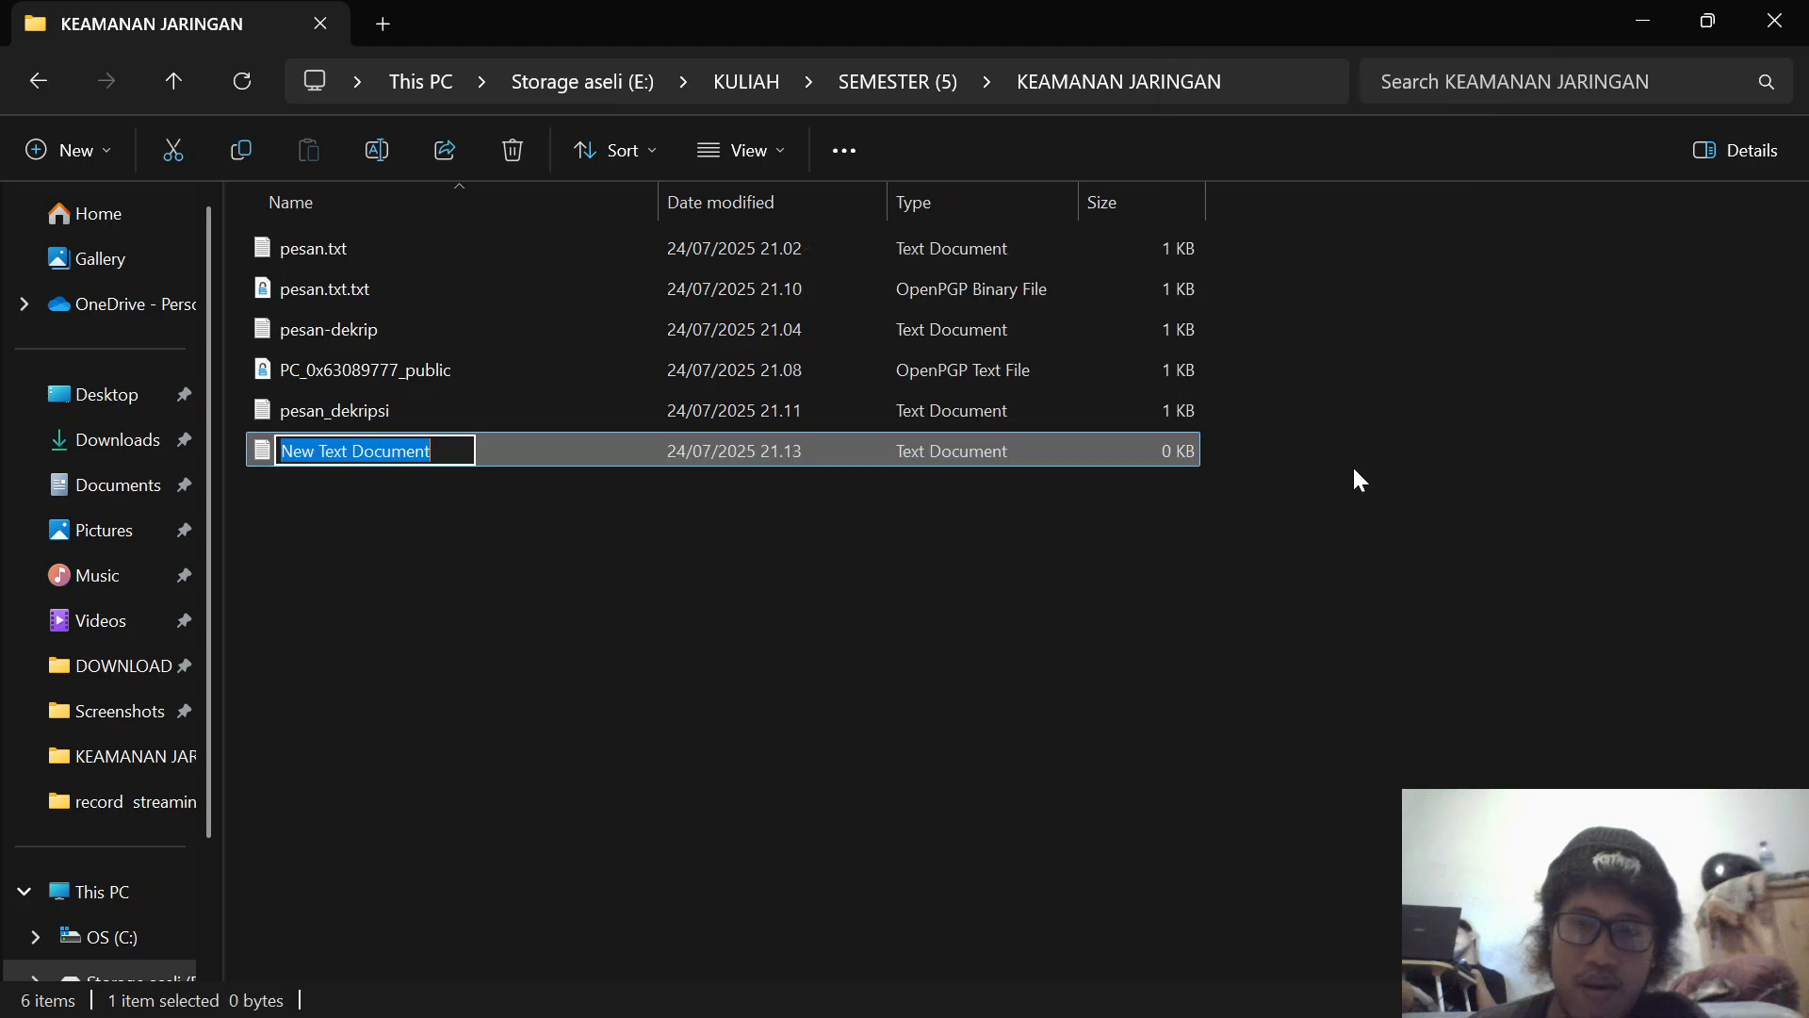
key(BackSpace)
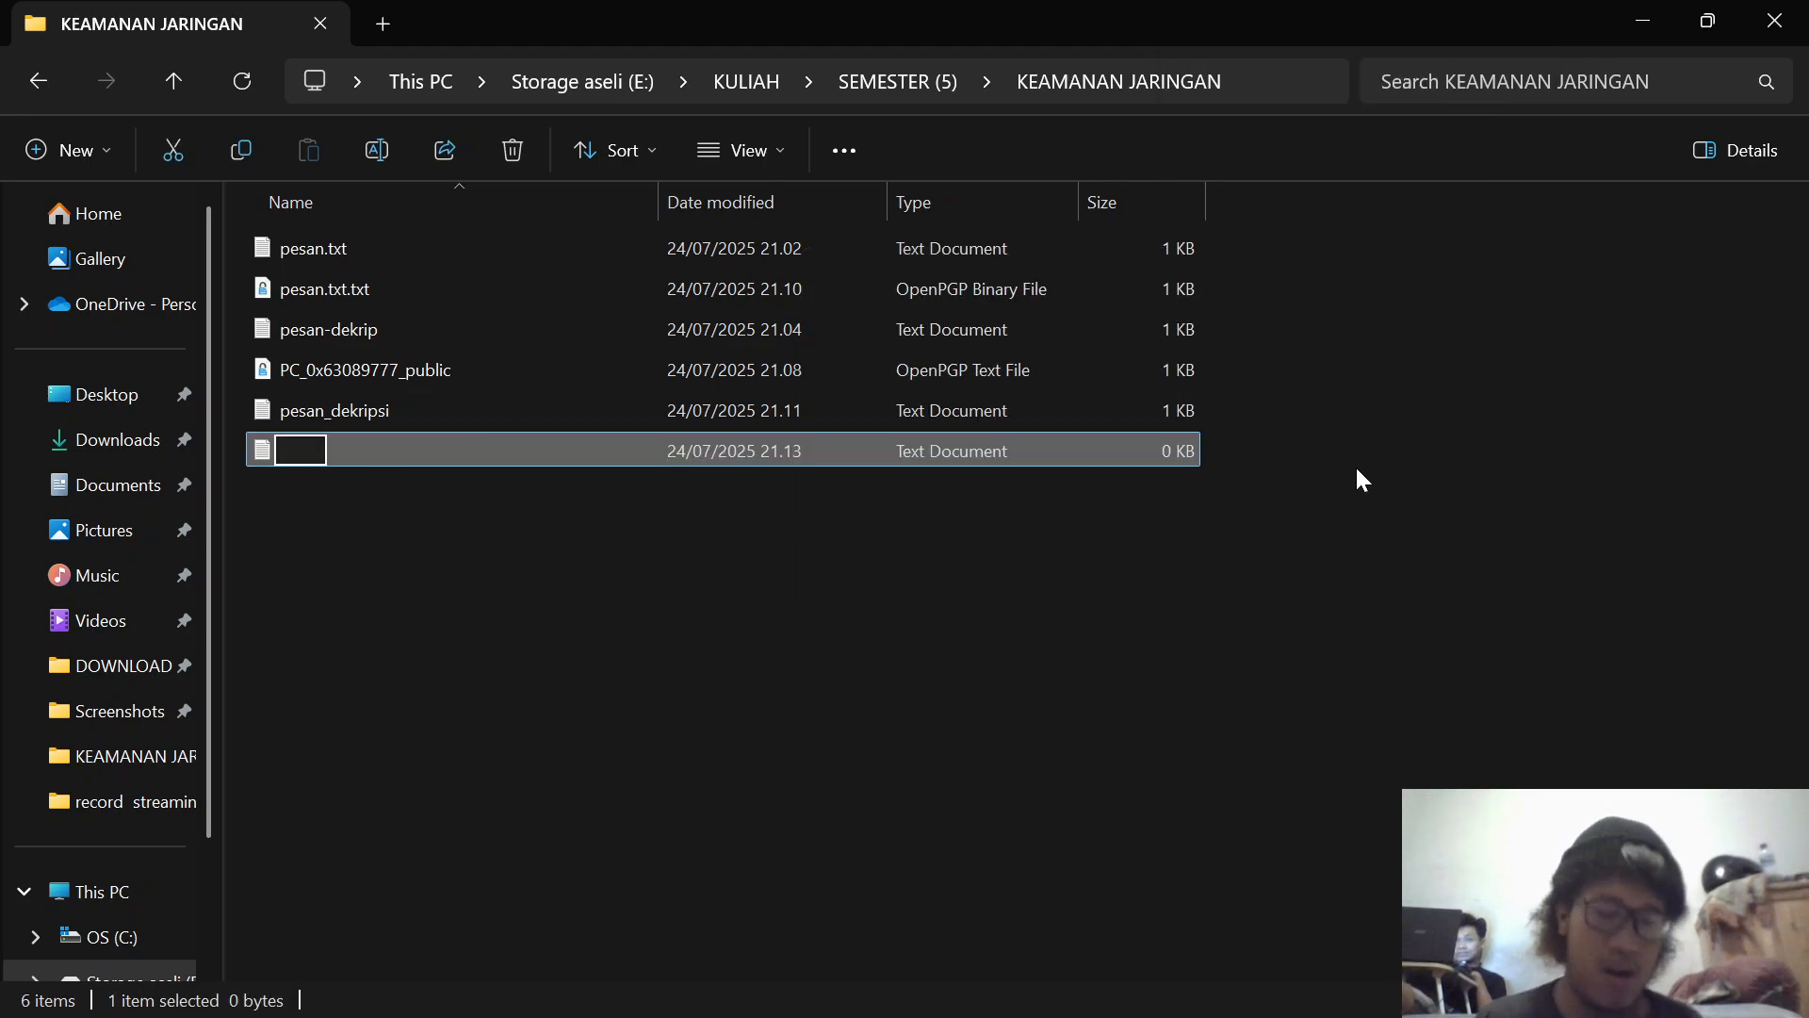
text(data)
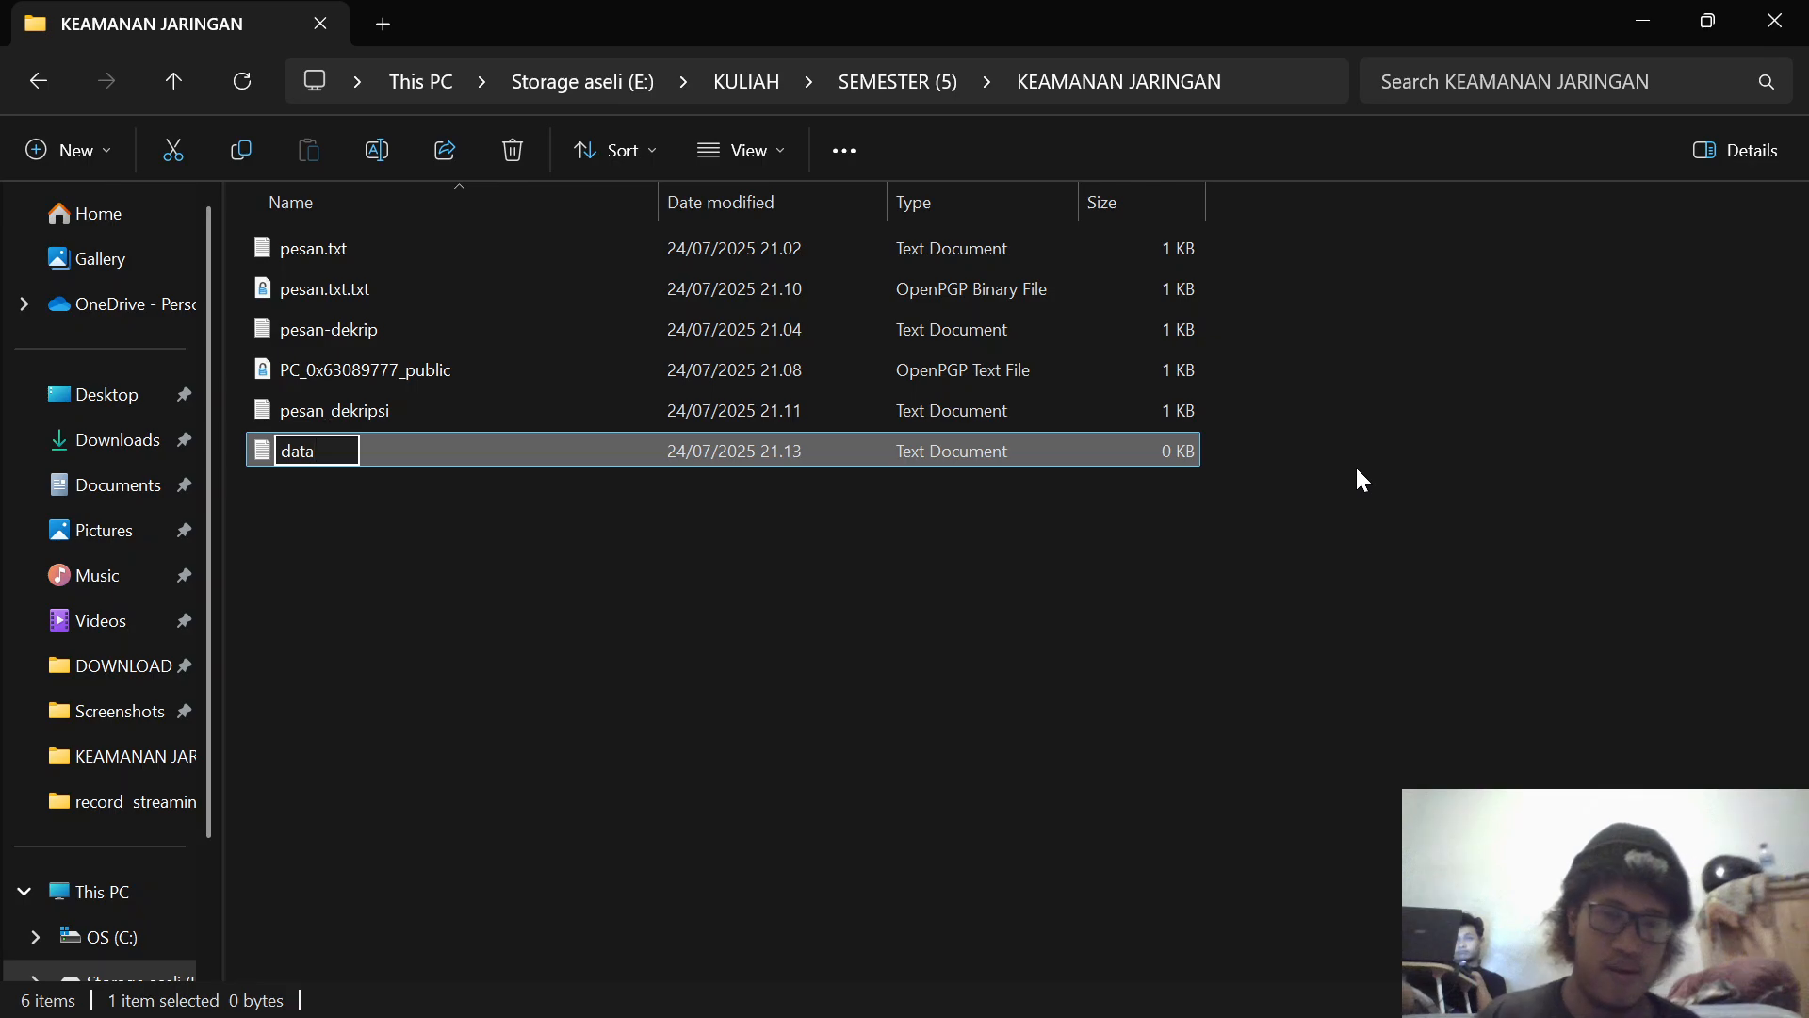
click(1358, 472)
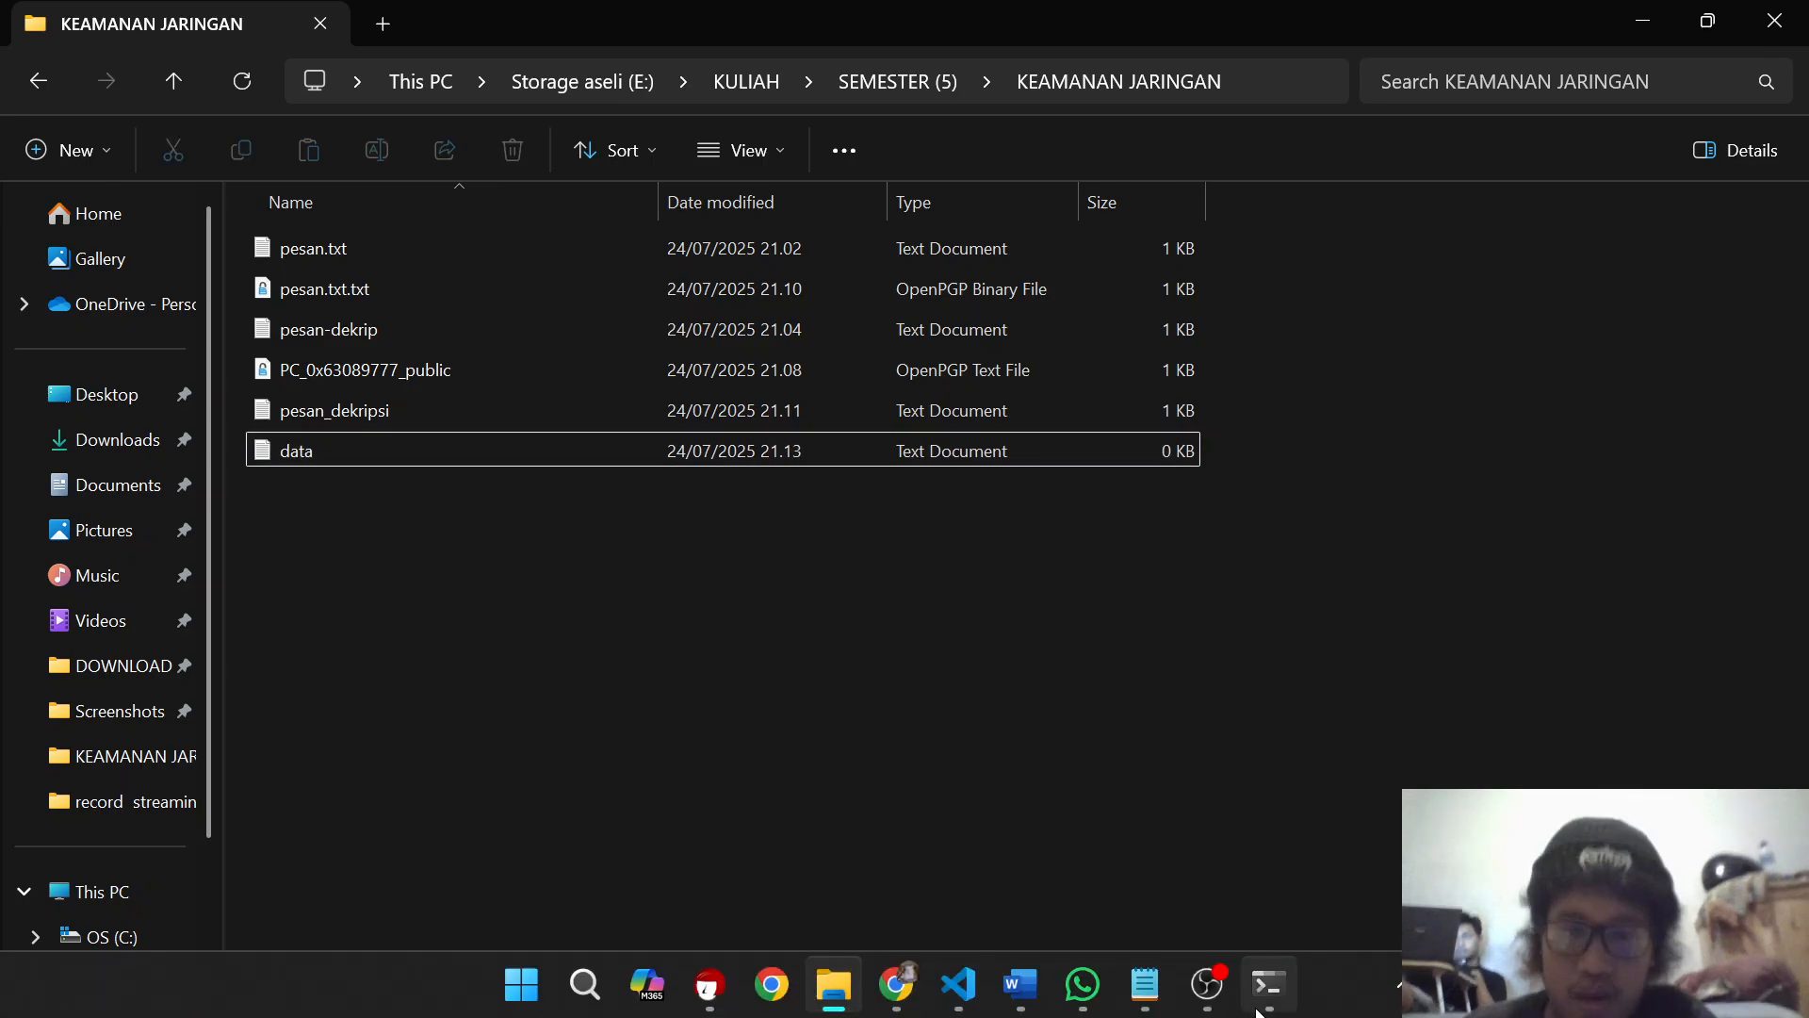
Step: Switch to the Notepad encryption notes and review the steps listed in the HASH section
mouse_move(1128, 1006)
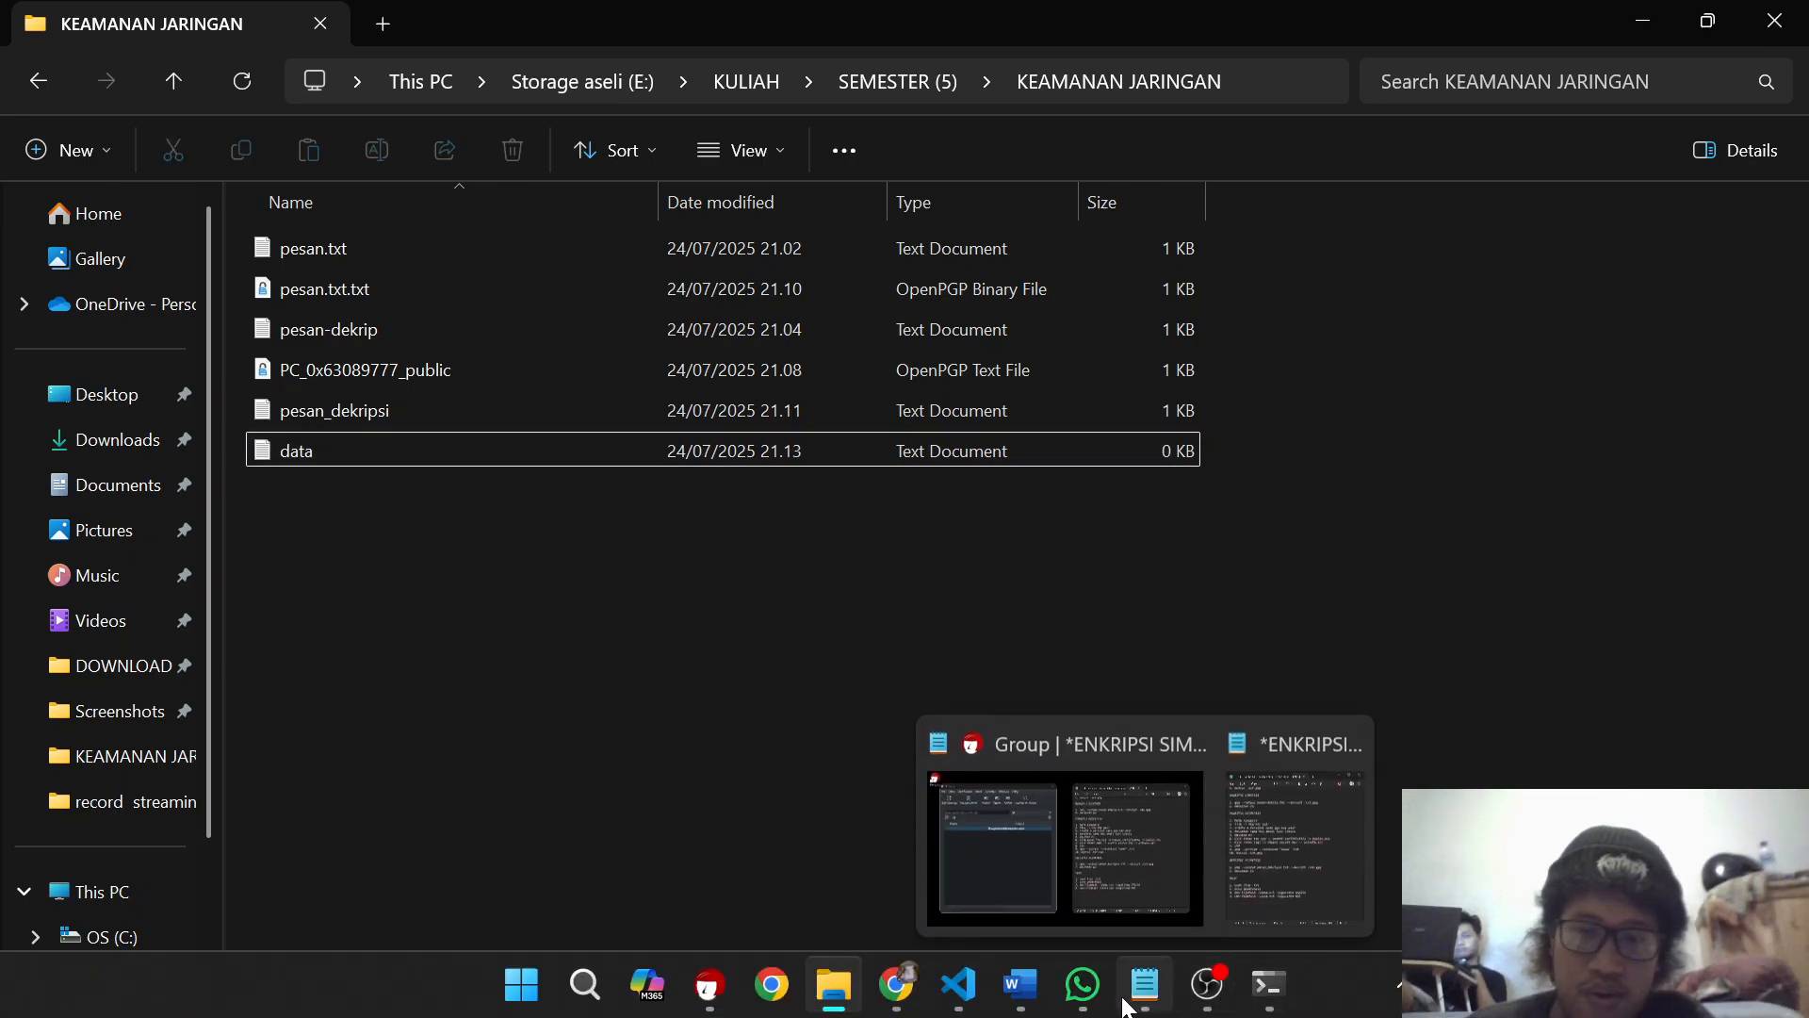
click(1285, 863)
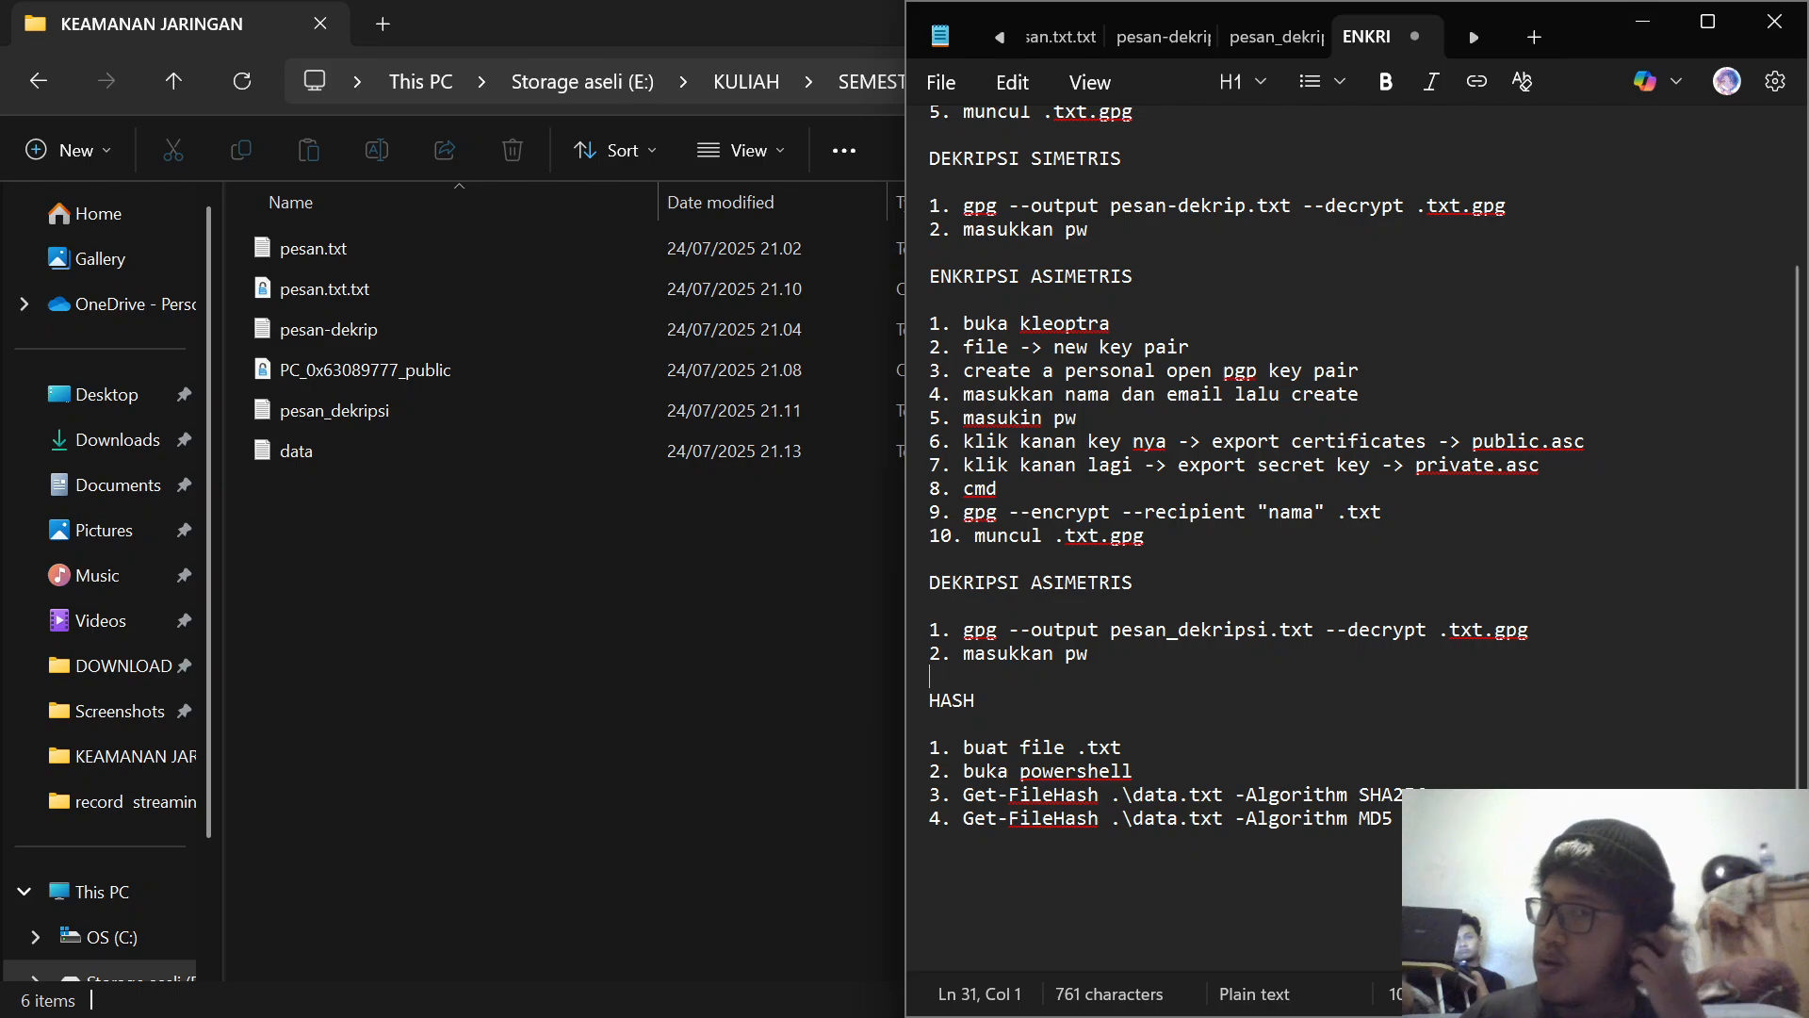
mouse_move(1166, 956)
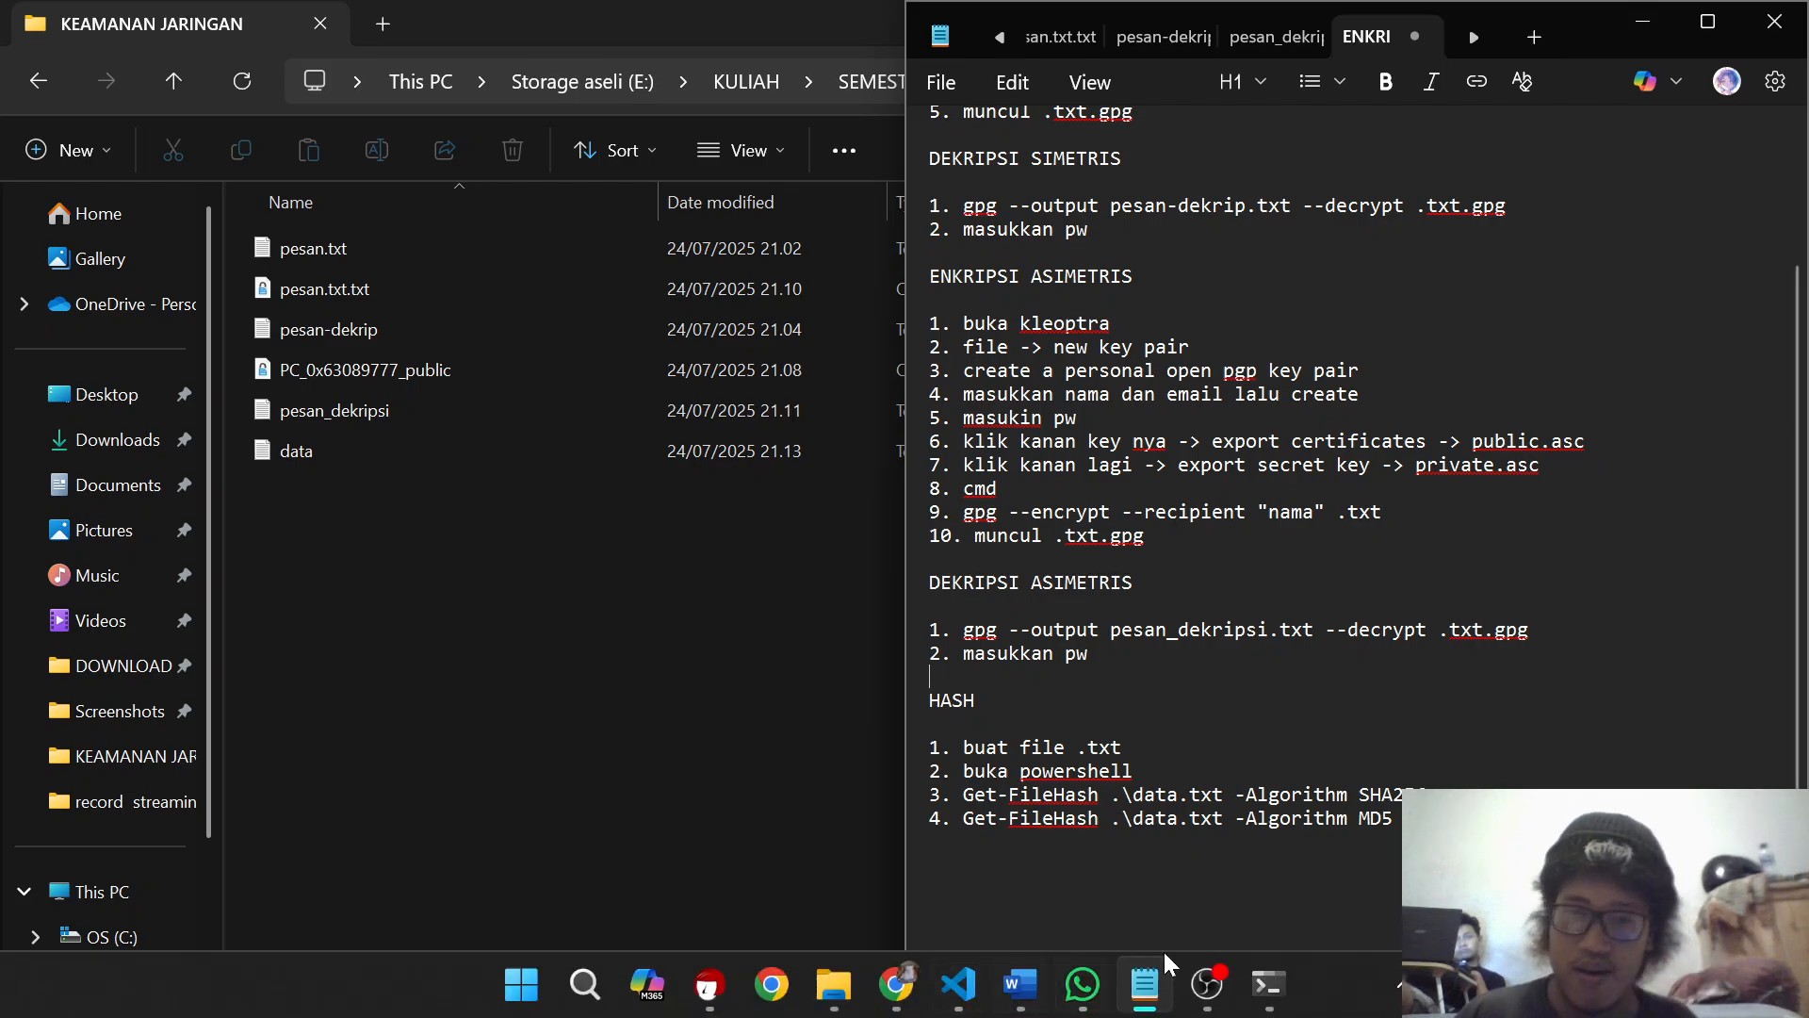
click(1316, 978)
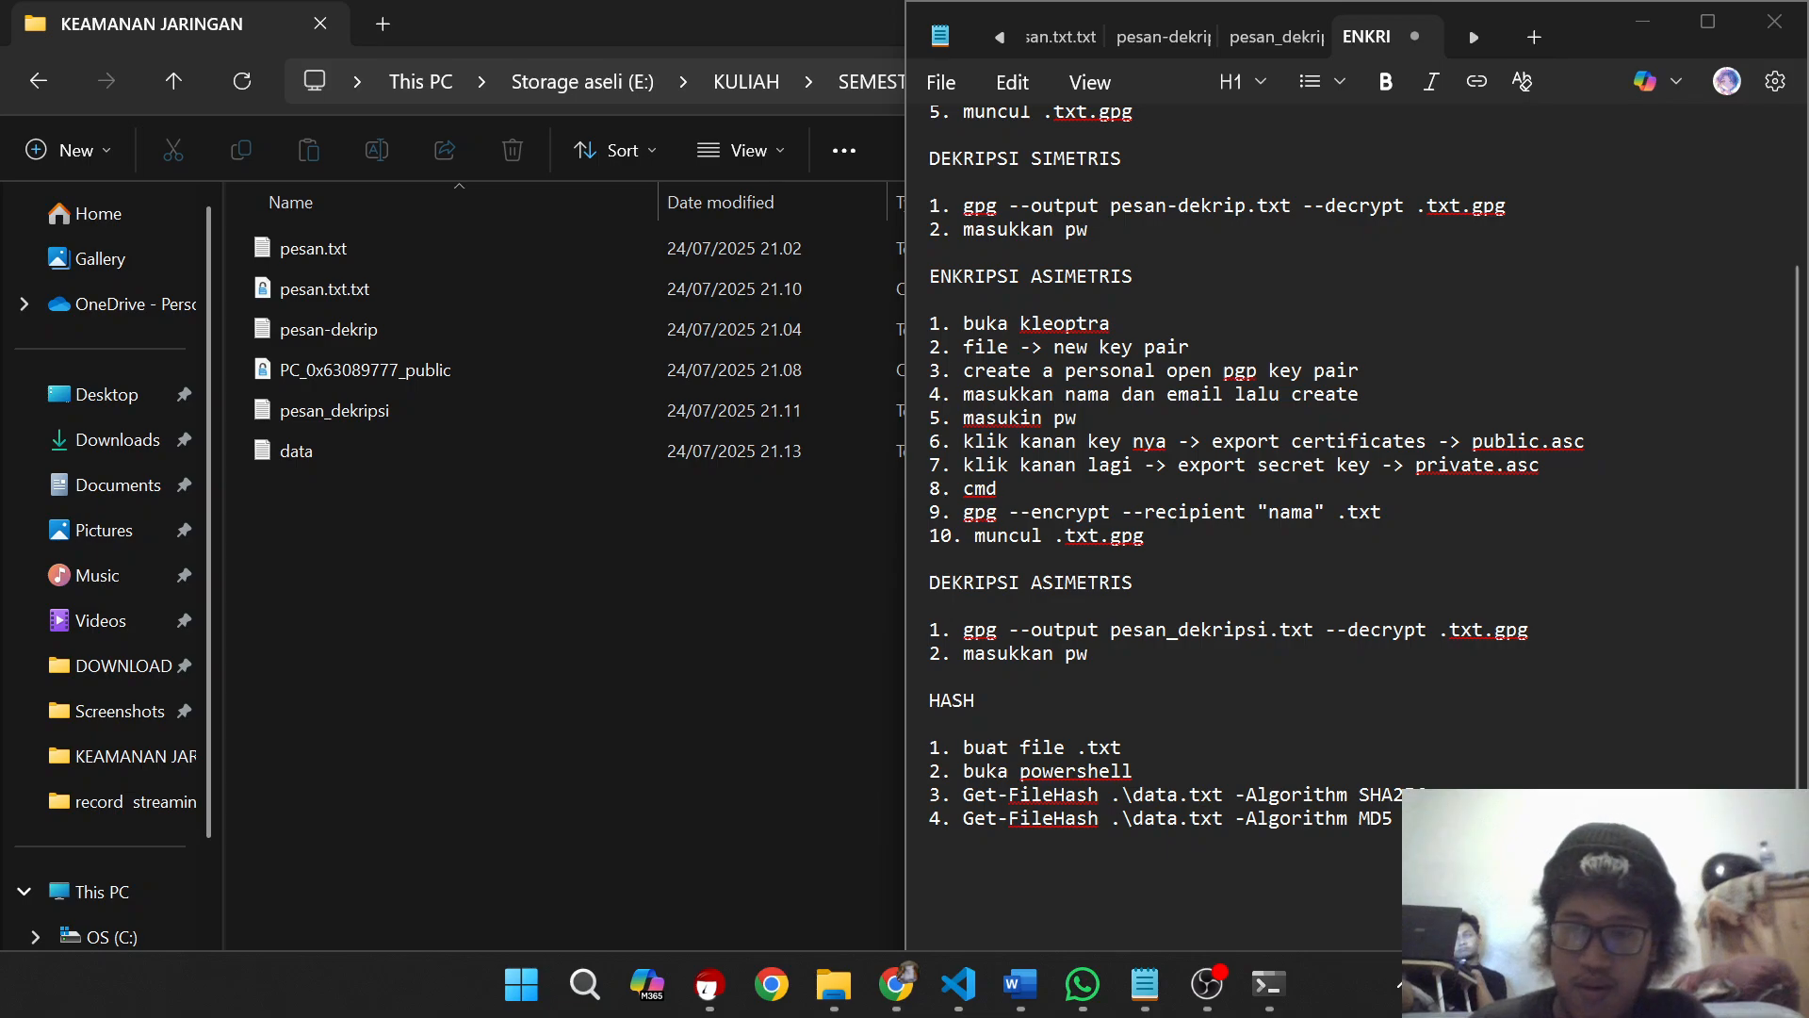
key(ctrl+shift+Escape)
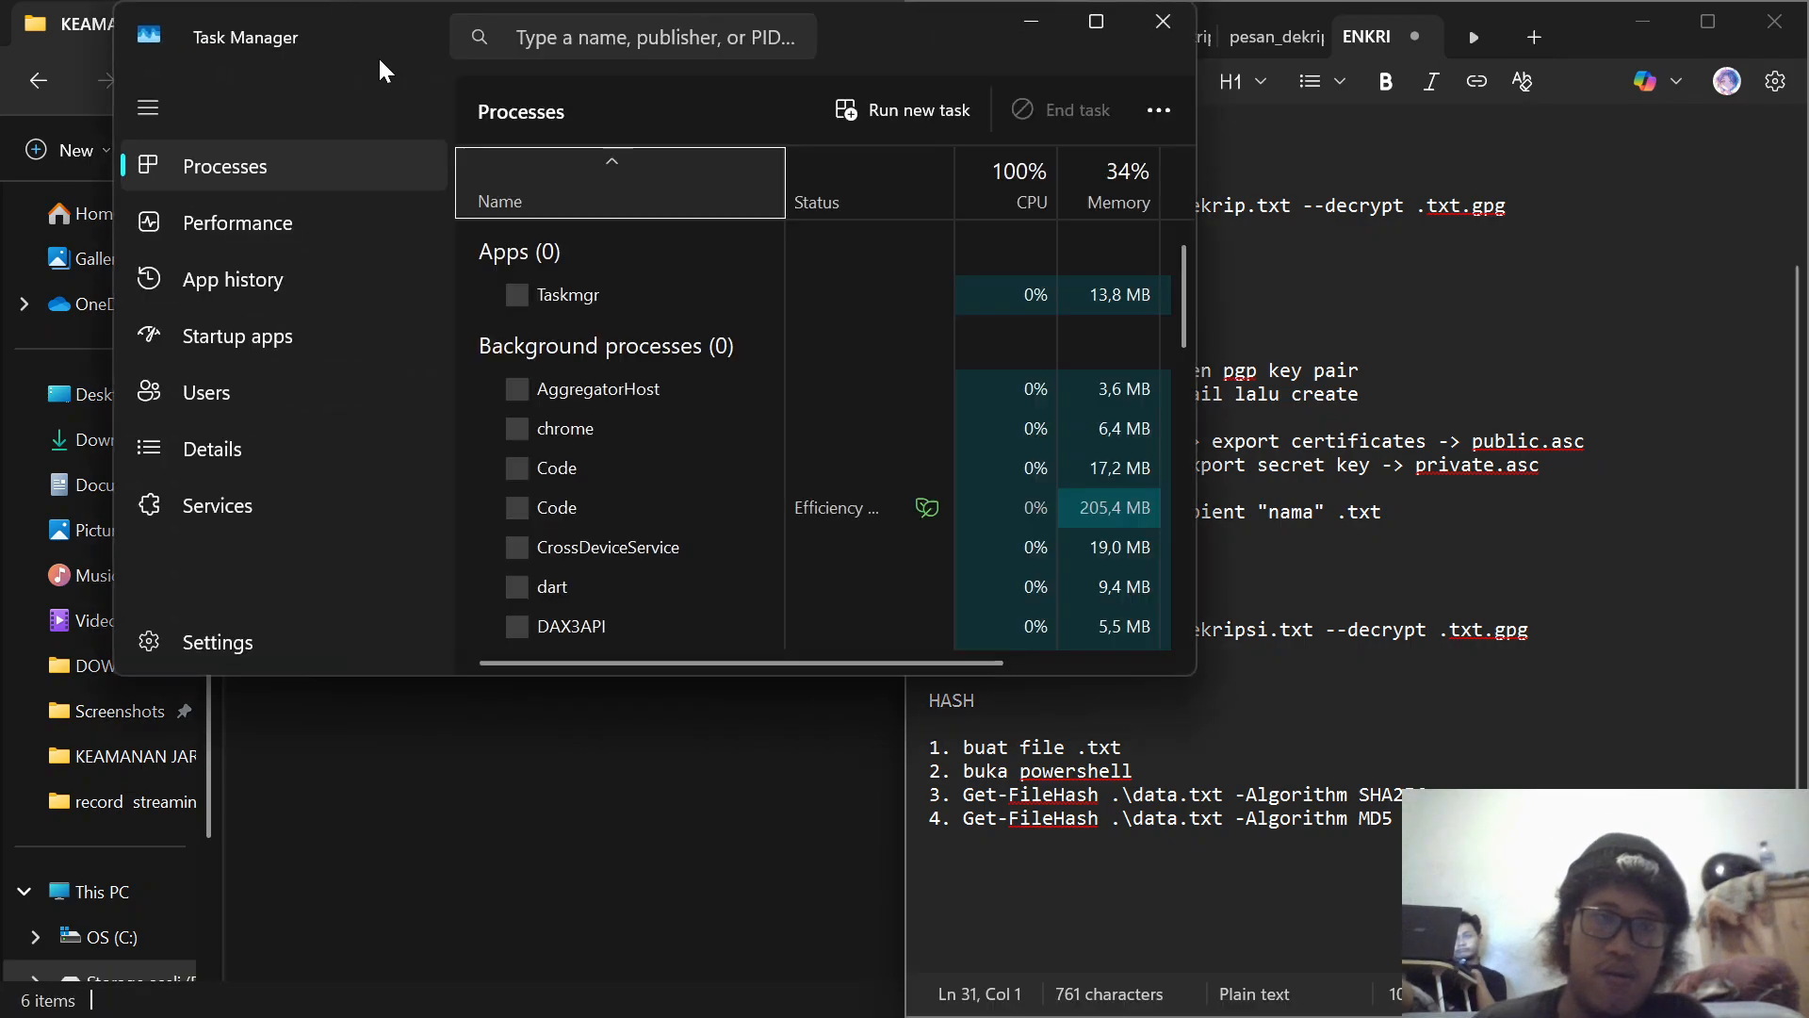
click(152, 102)
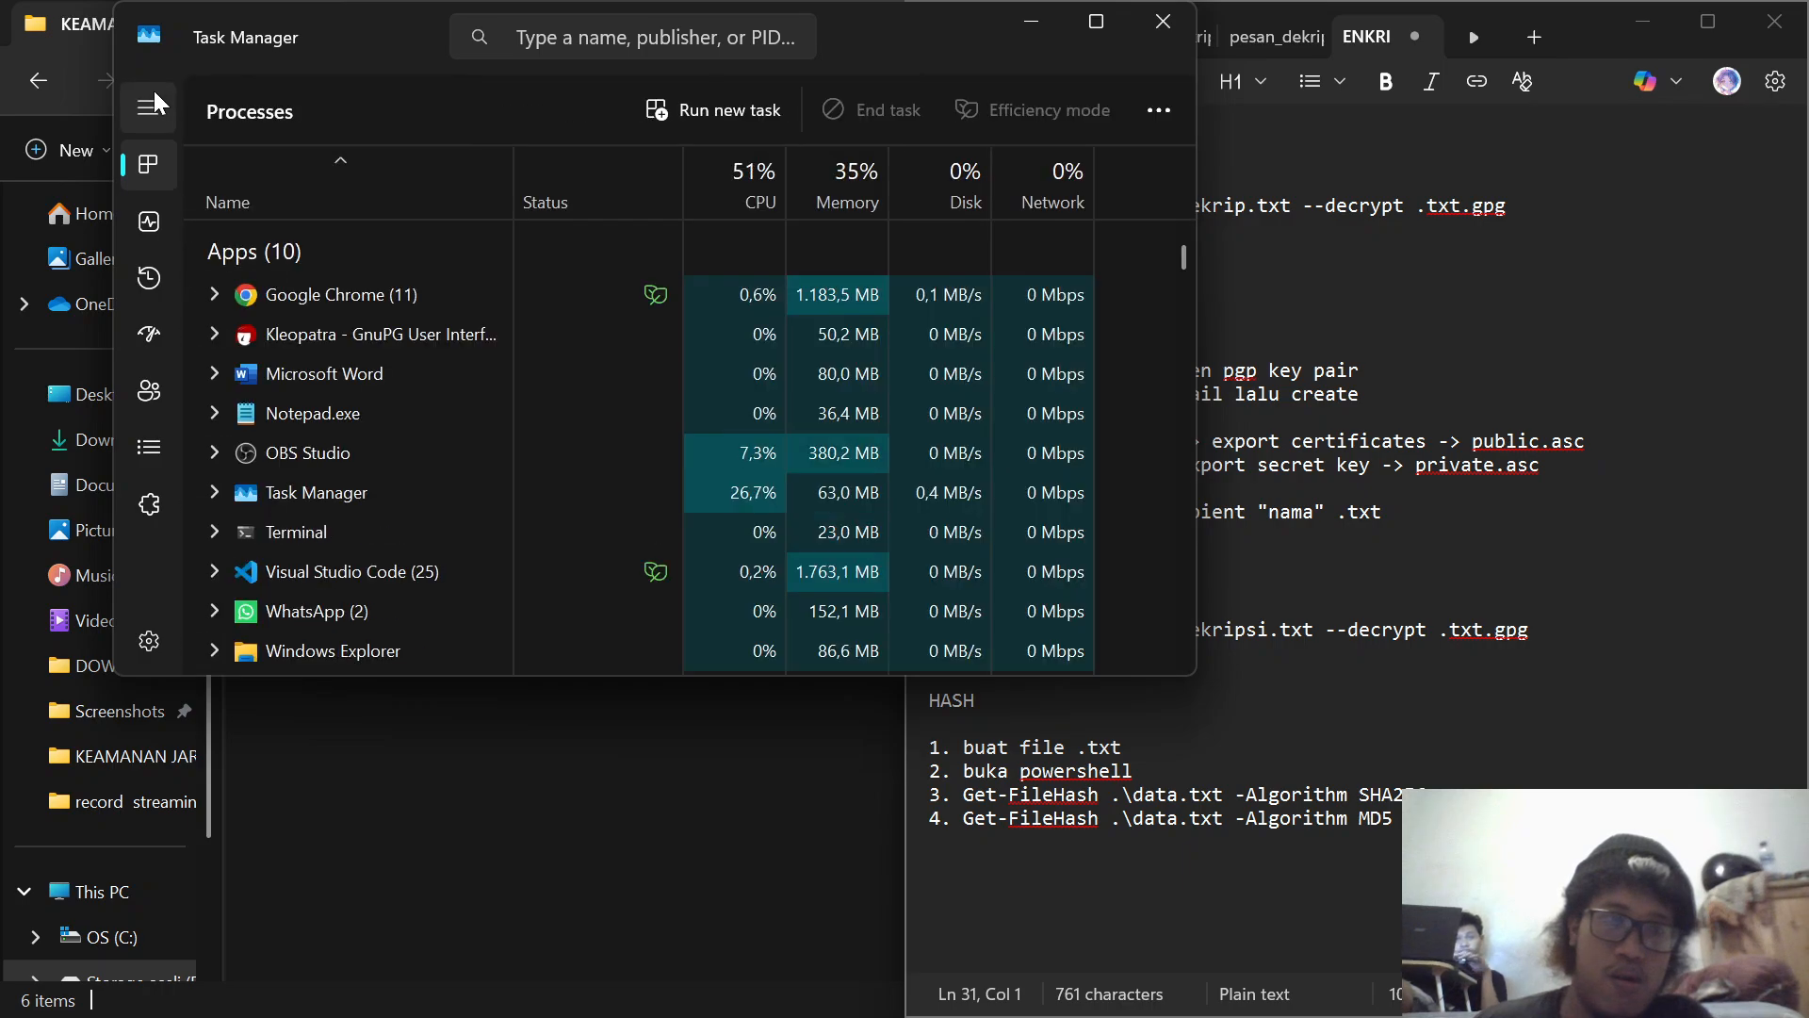
click(145, 107)
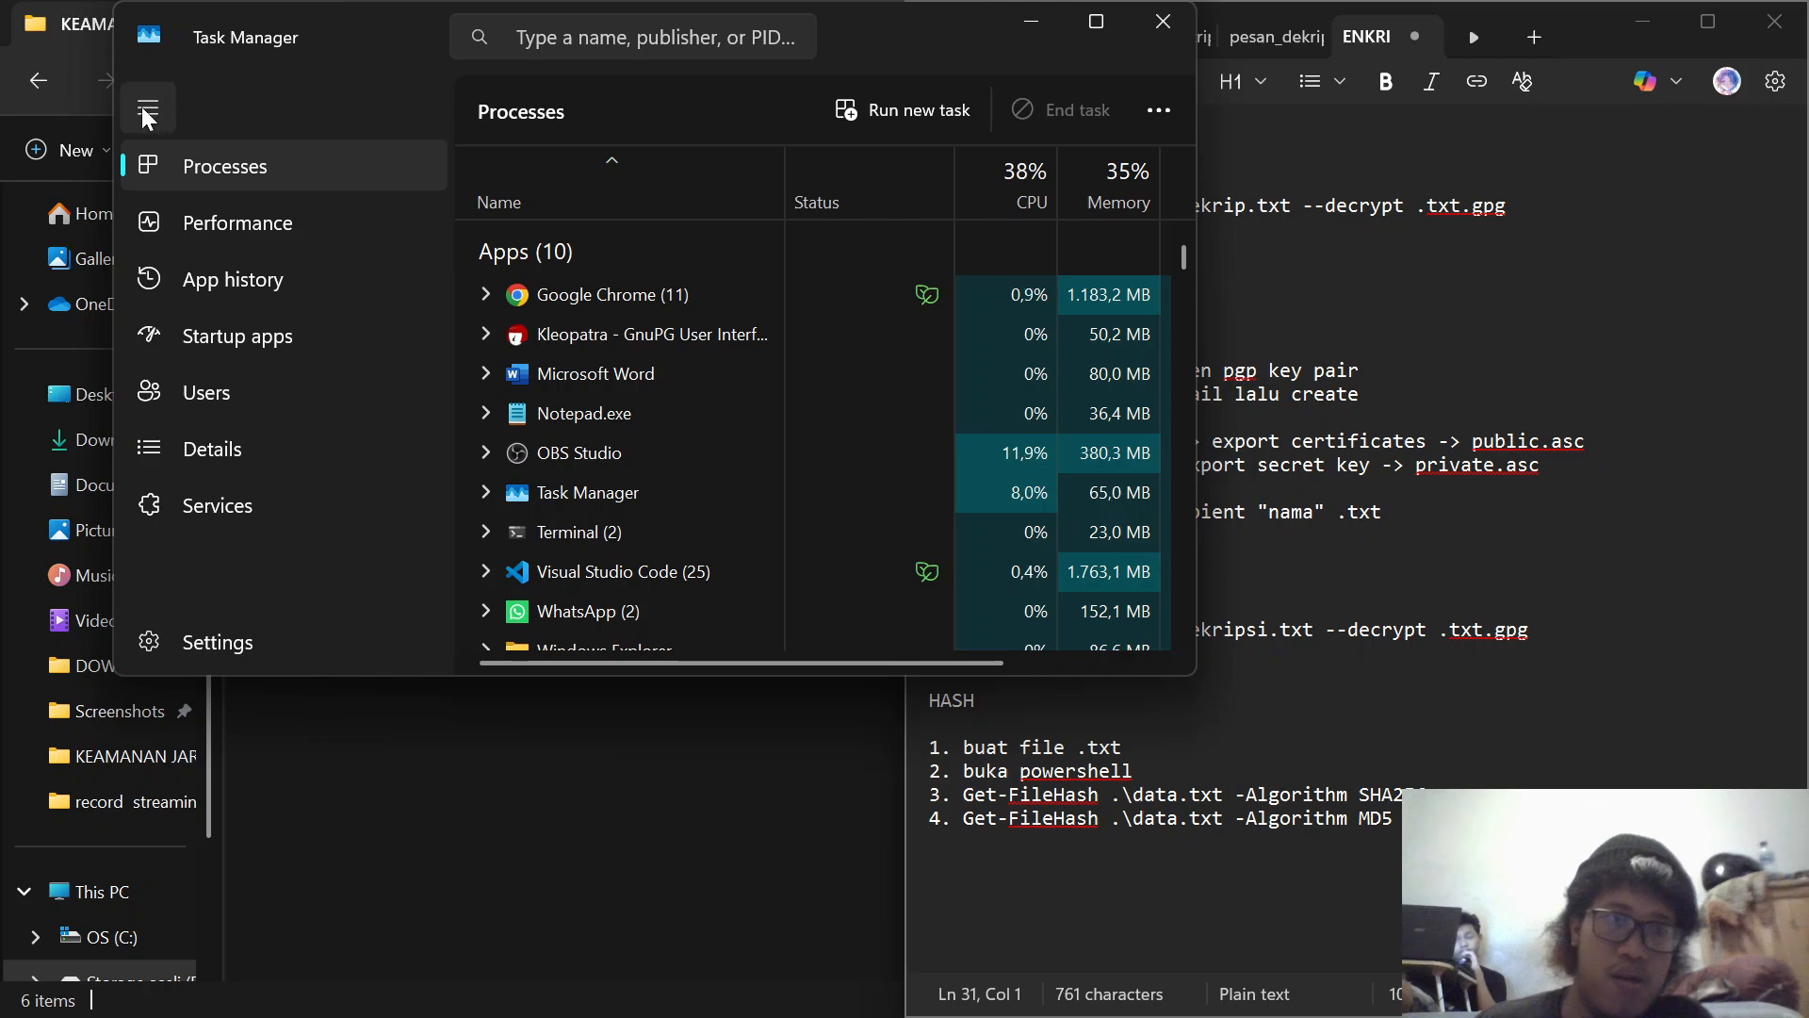
click(1165, 21)
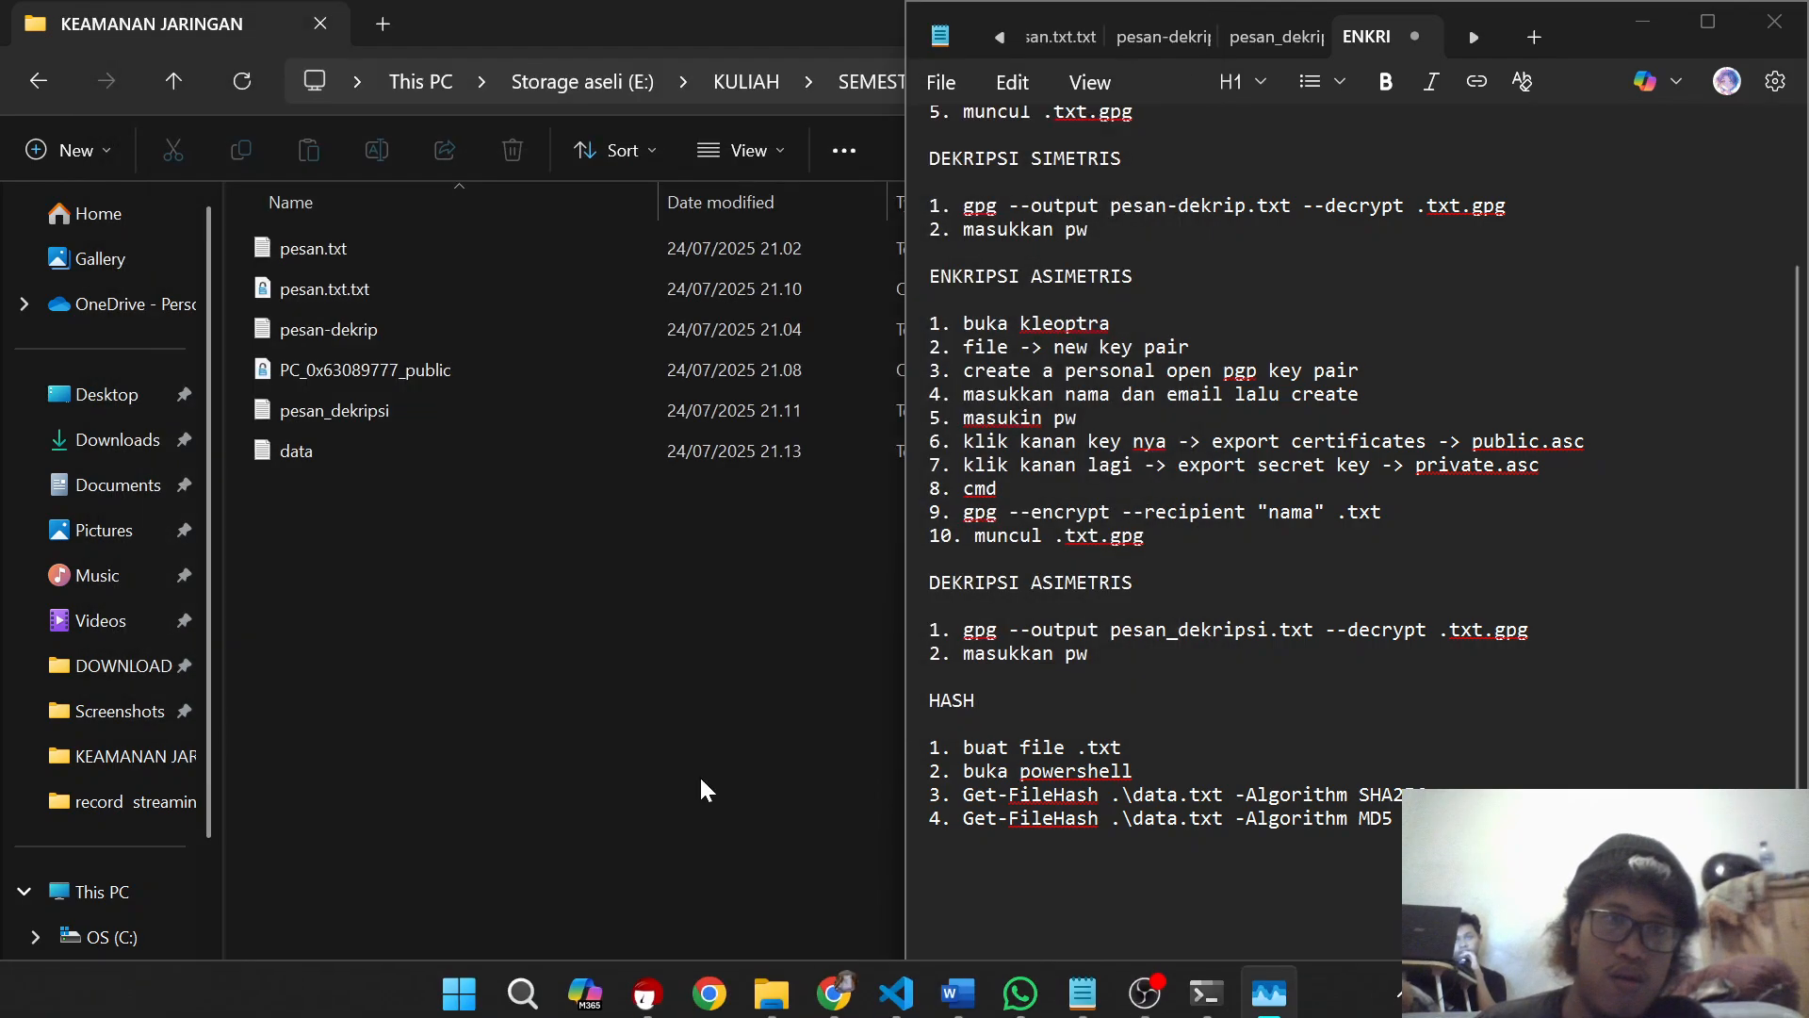
Step: Search Windows for PowerShell and open Windows PowerShell
click(578, 997)
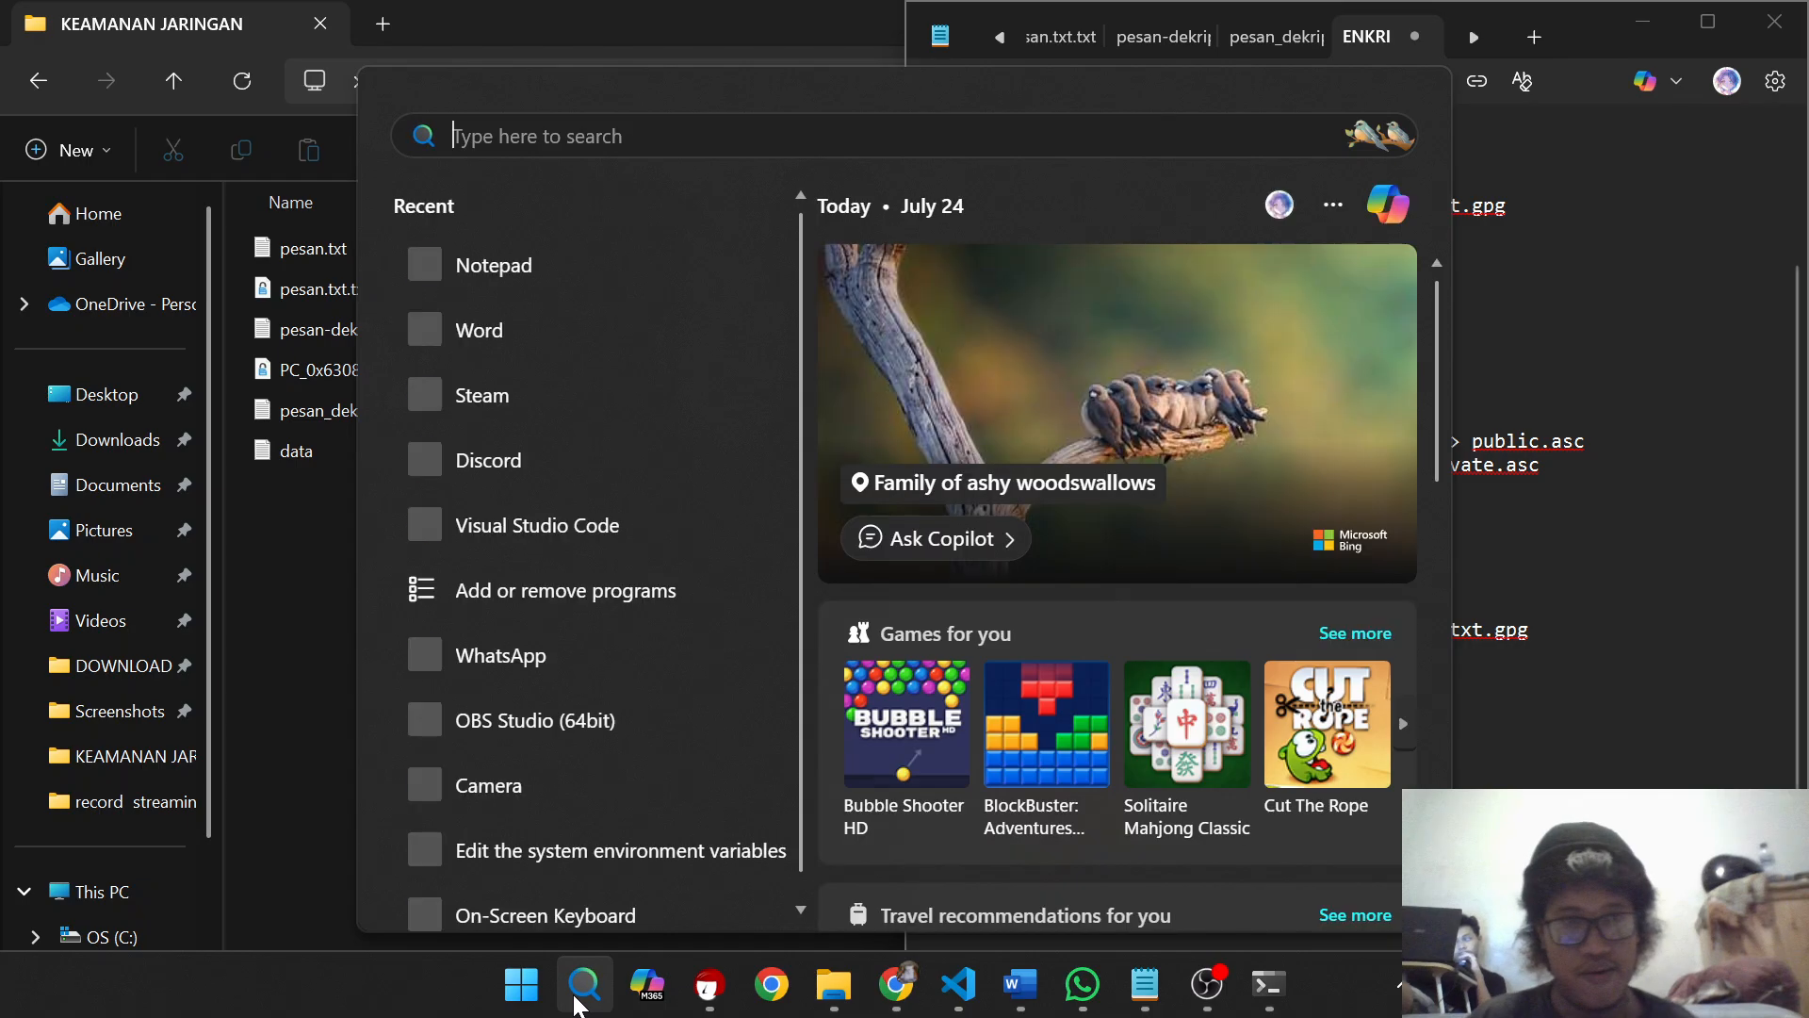
text(powe)
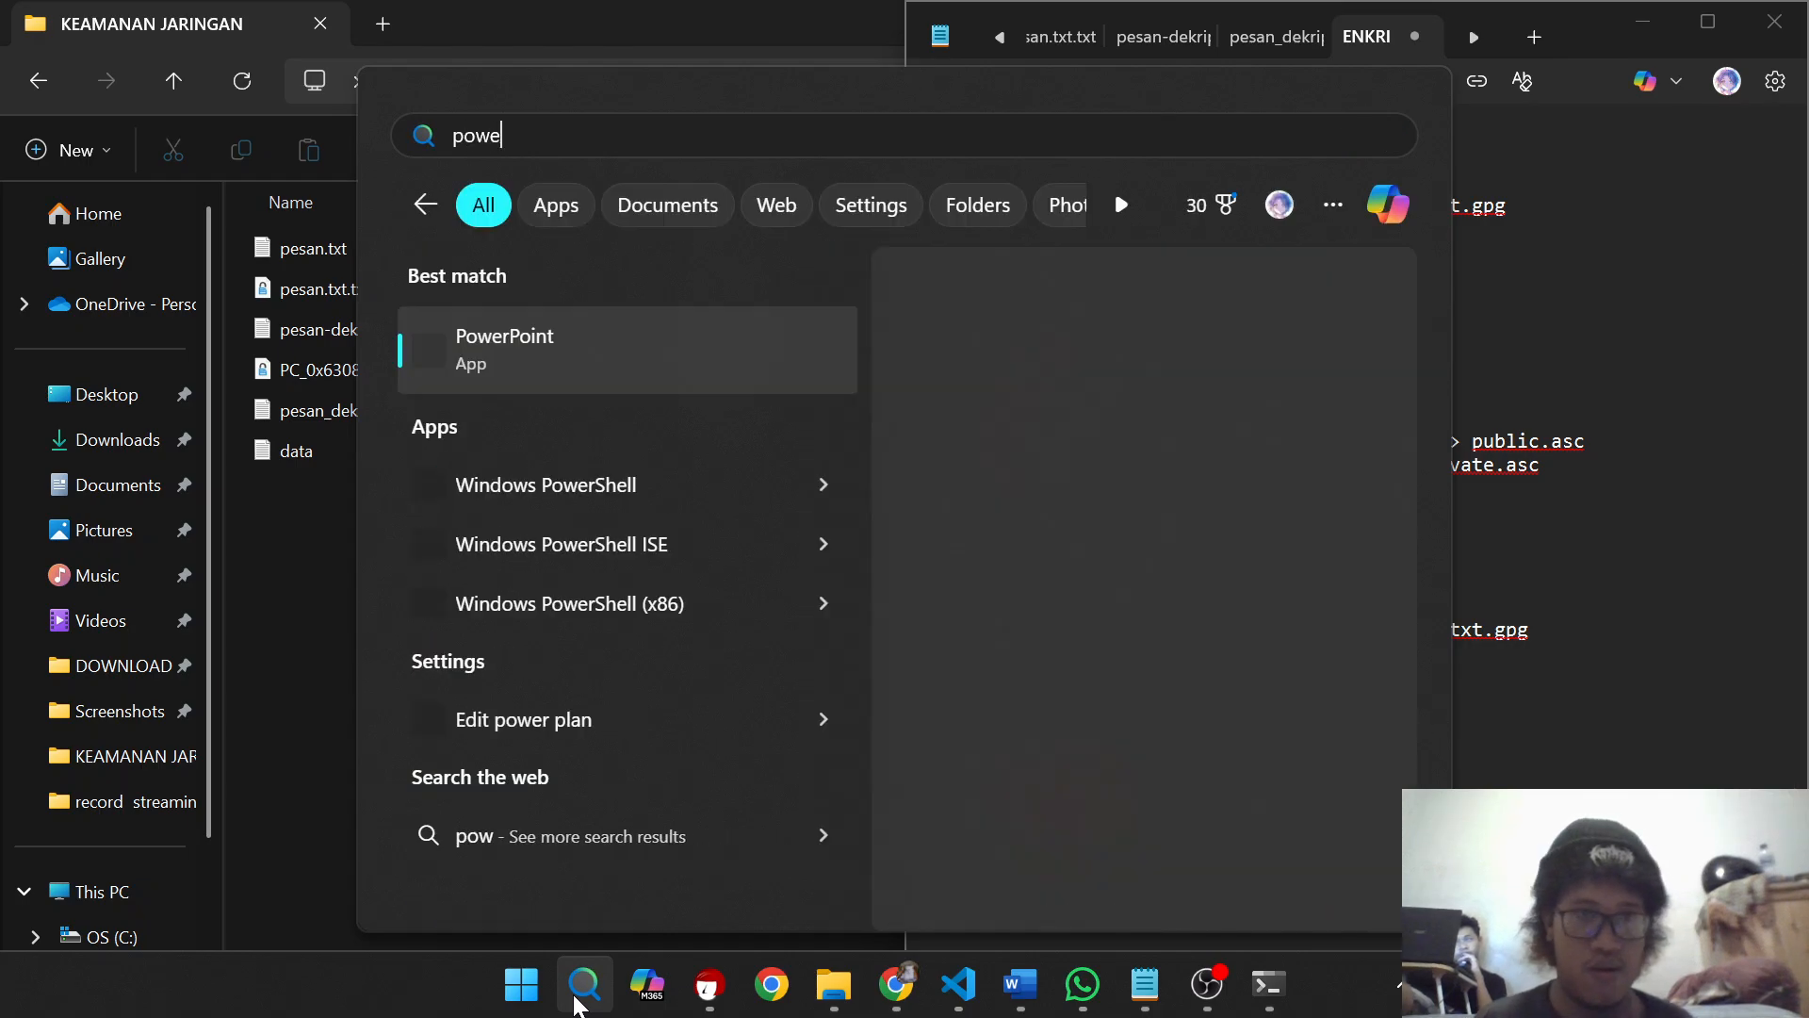
click(582, 503)
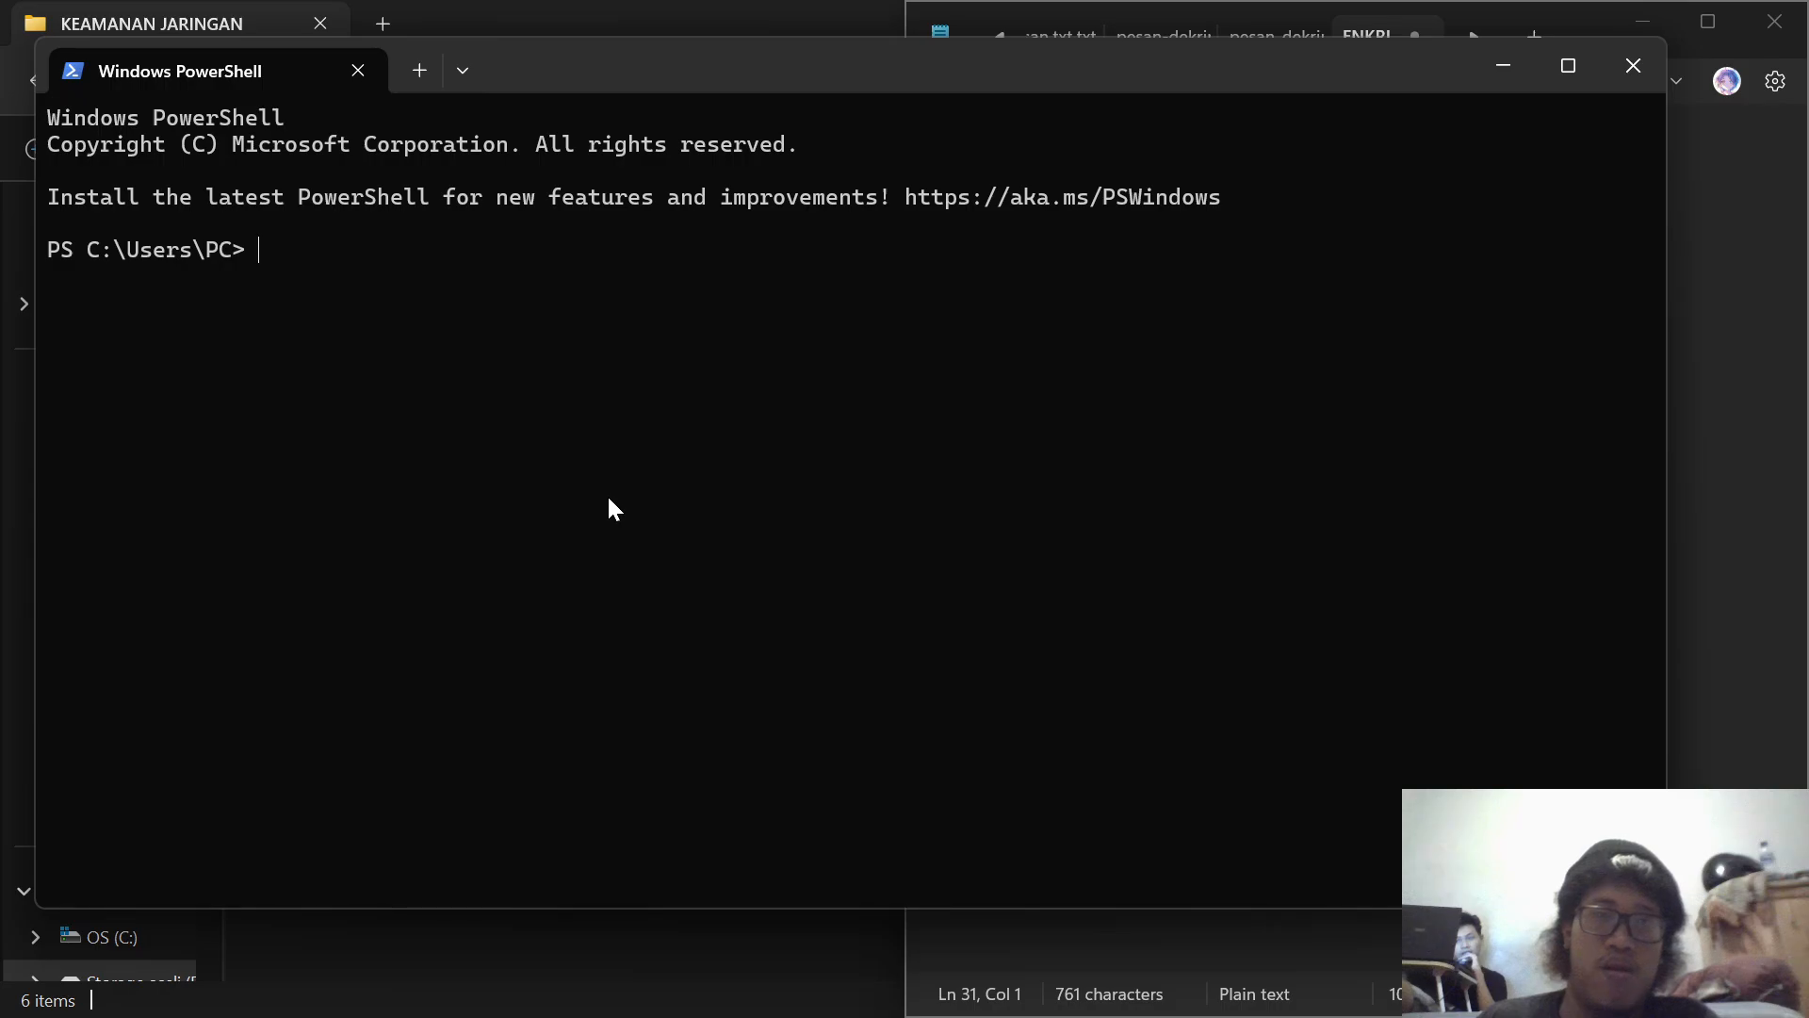
Step: Copy the command Get-FileHash .\data.txt -Algorithm SHA256 from the Notepad notes to the PowerShell prompt
click(1503, 65)
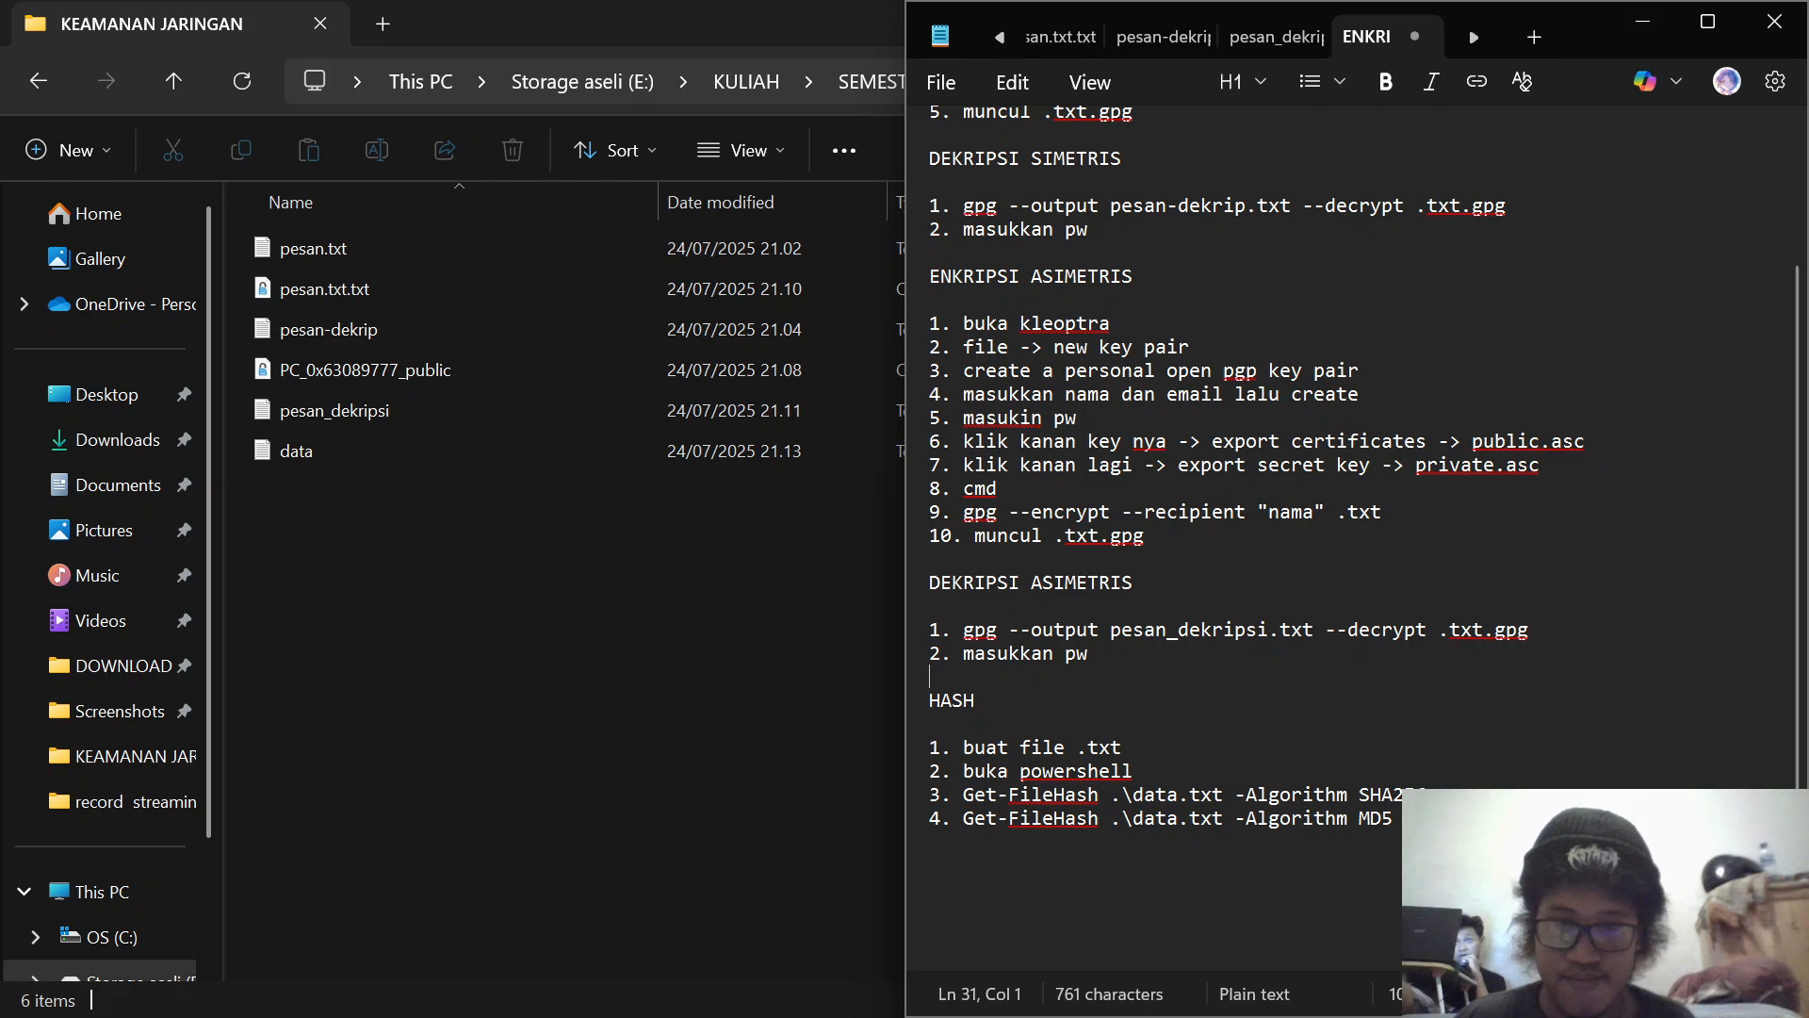
drag(963, 795, 1429, 794)
key(ctrl+c)
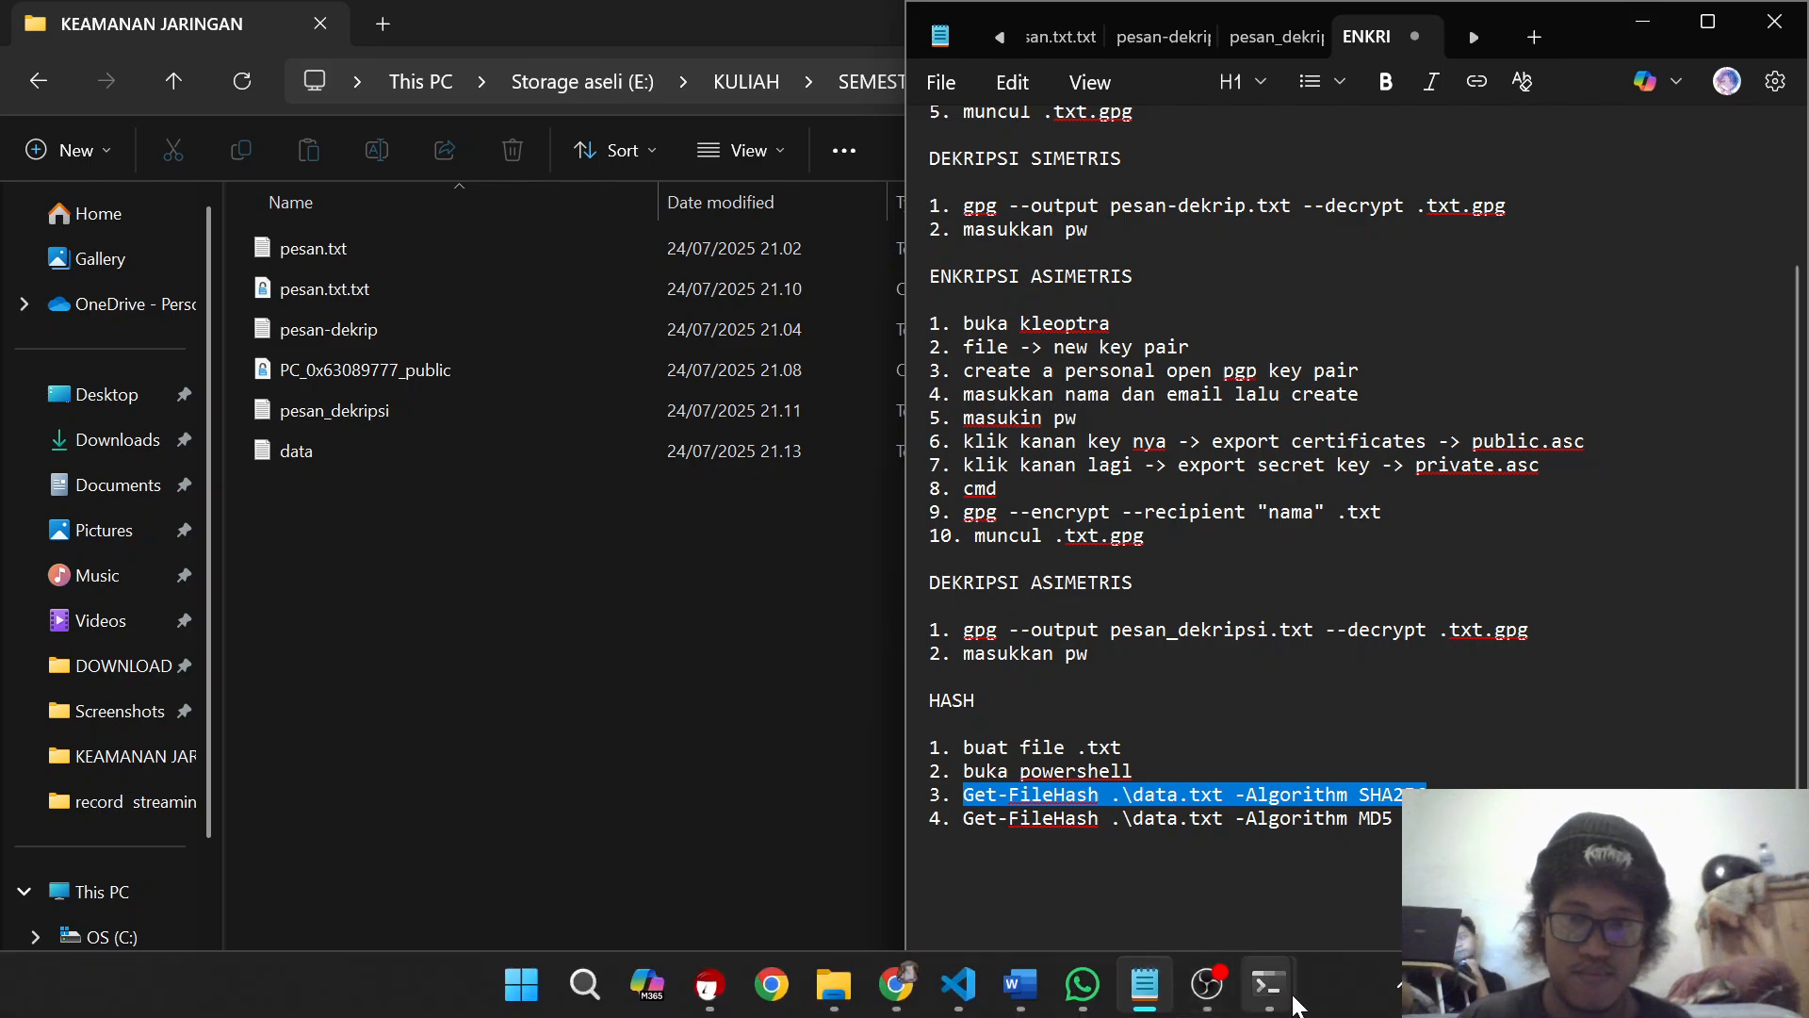
mouse_move(1279, 992)
click(1309, 879)
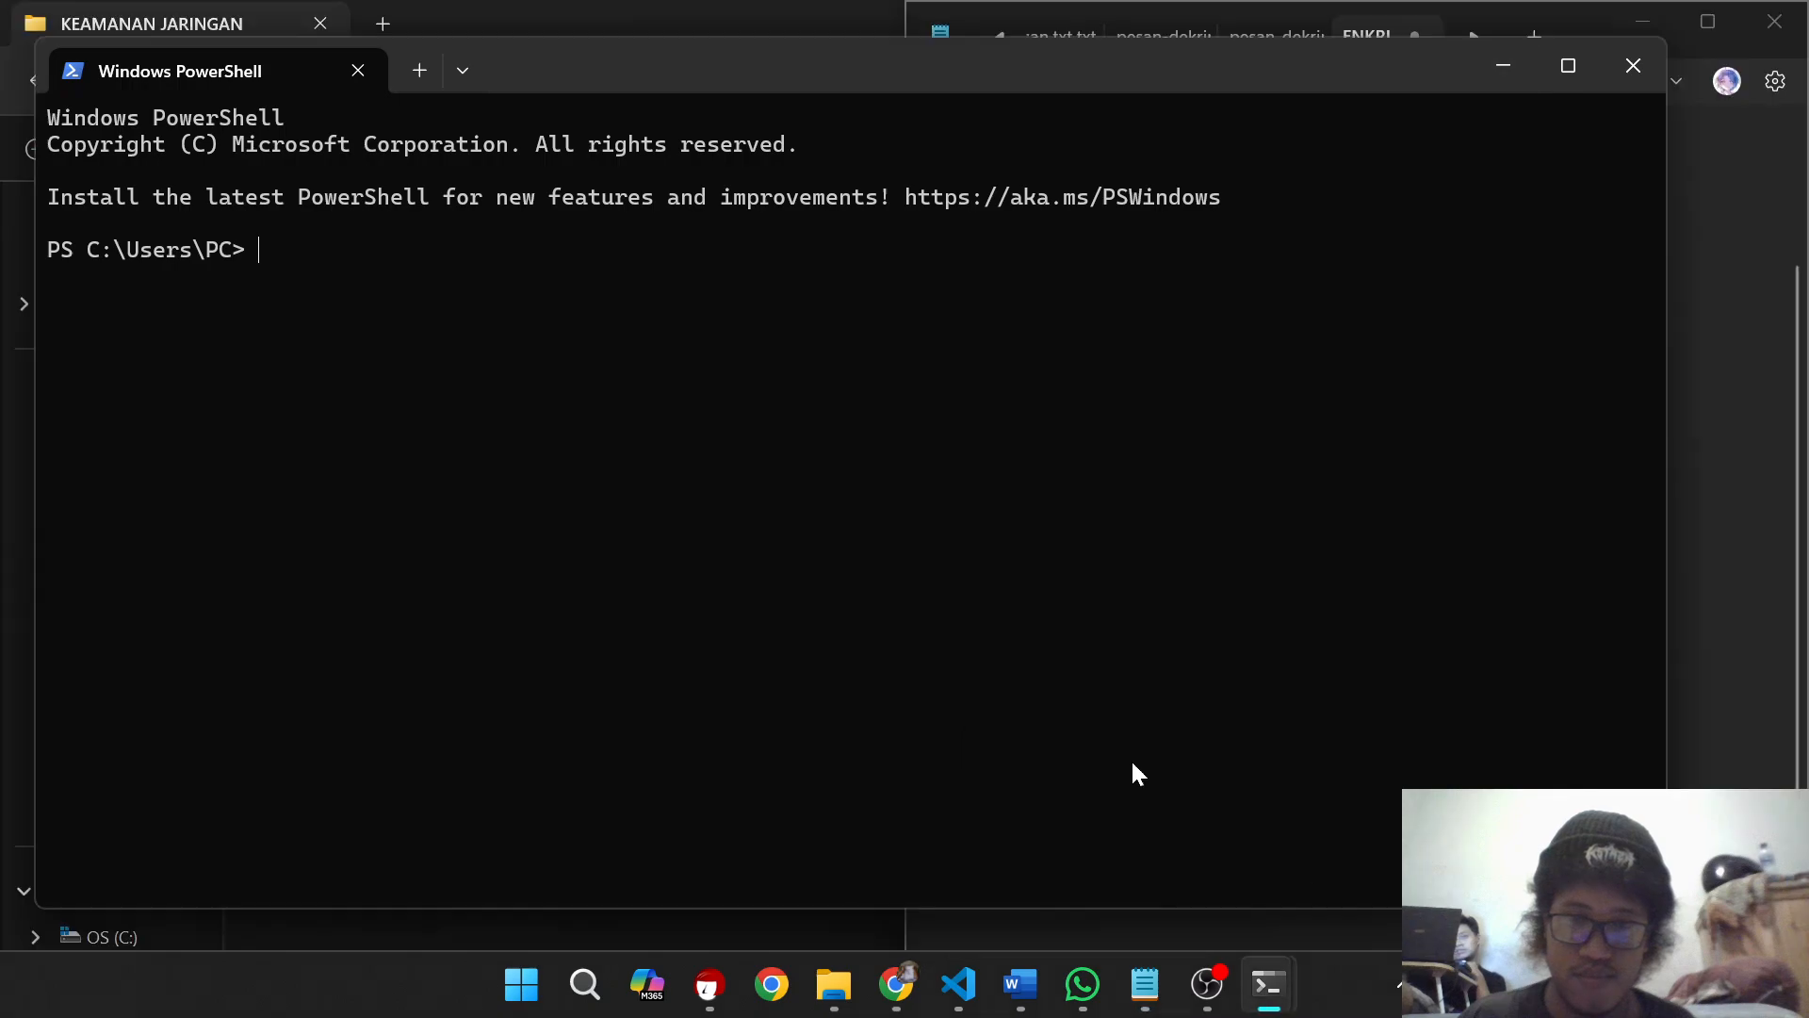
key(ctrl+v)
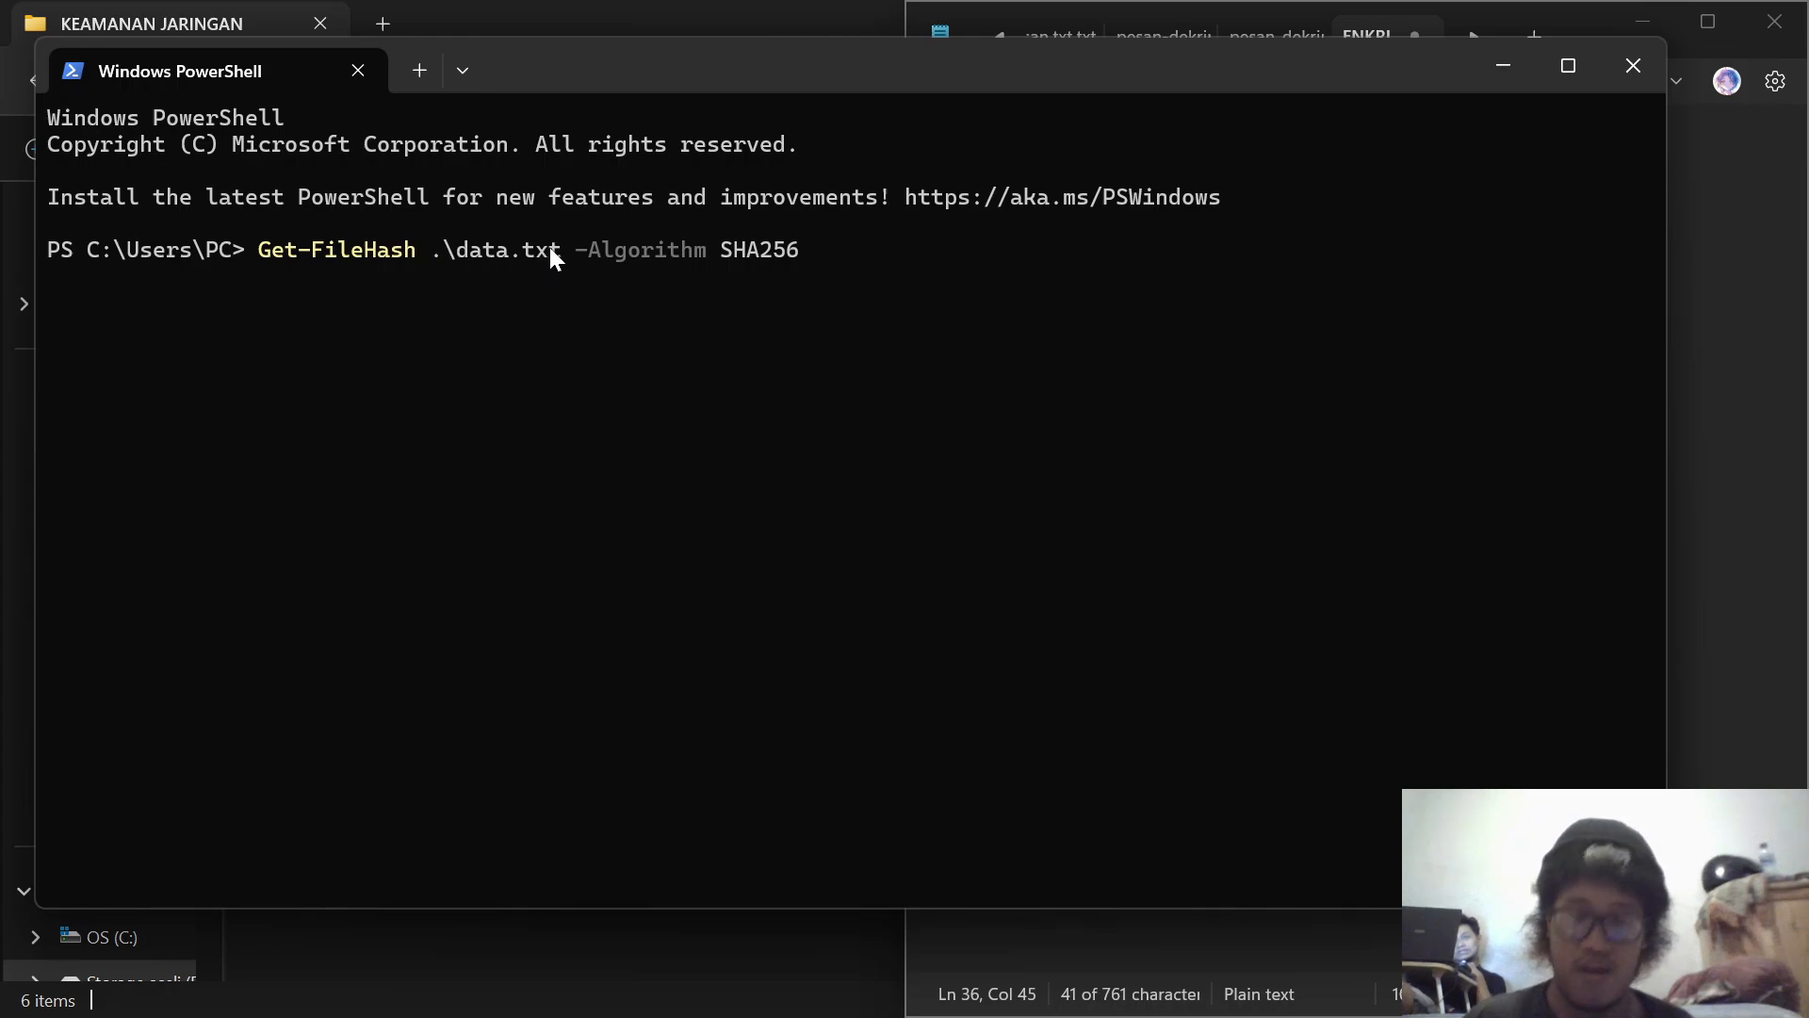
Step: Try to run Get-FileHash with the file path E:\KULIAH\SEMESTER (5)\KEAMANAN JARINGAN\data.txt, using the folder path copied from File Explorer
key(Left)
key(Left)
key(Left)
key(Left)
key(Left)
key(Left)
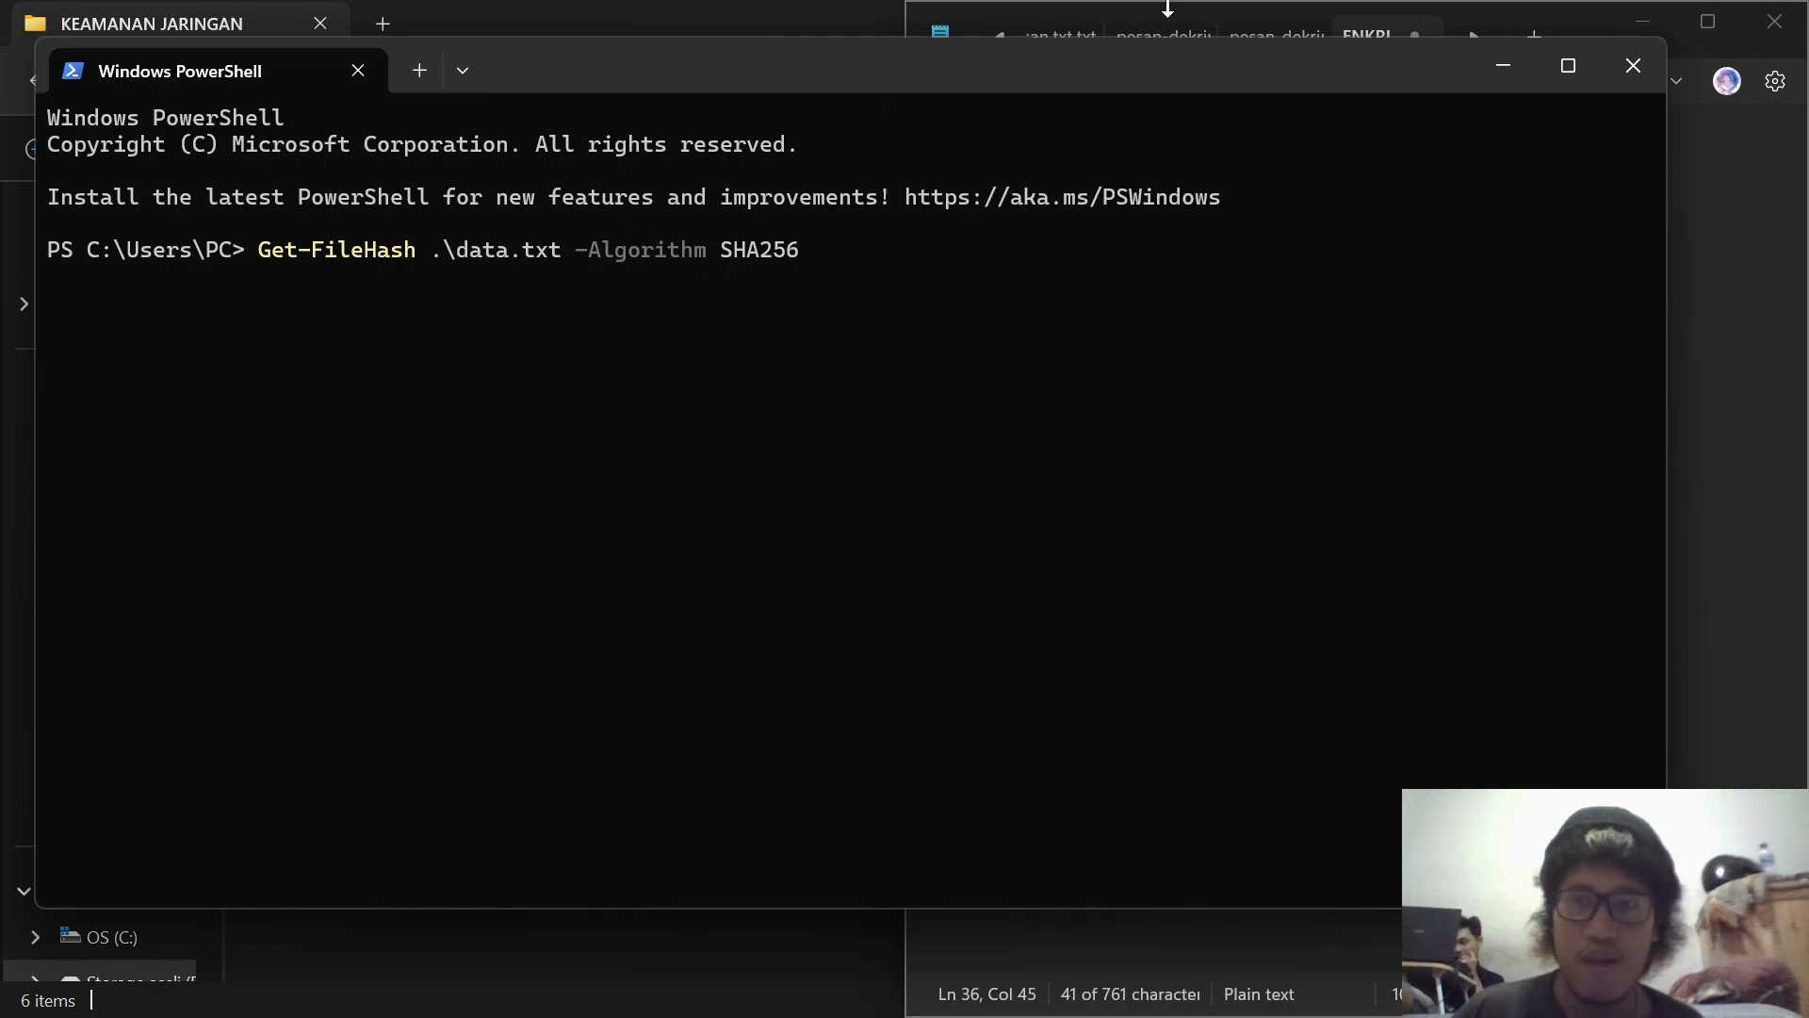
click(1487, 69)
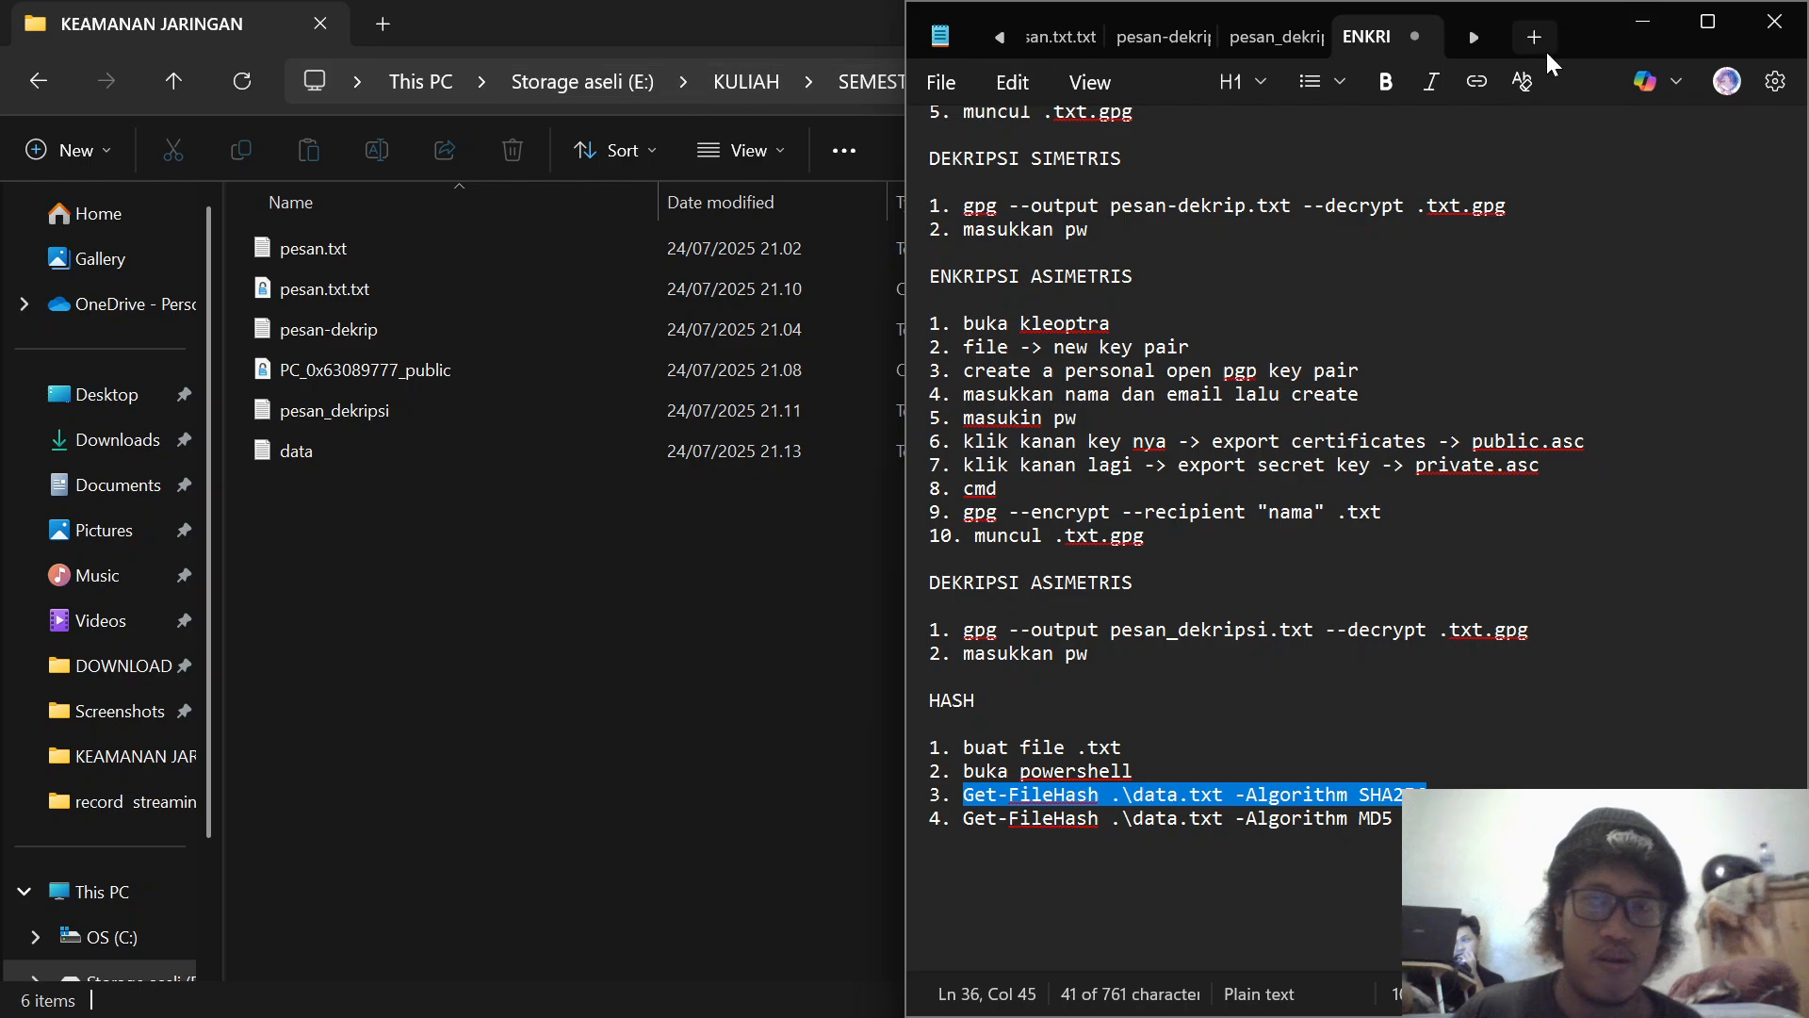
click(1622, 24)
click(1283, 80)
key(ctrl+c)
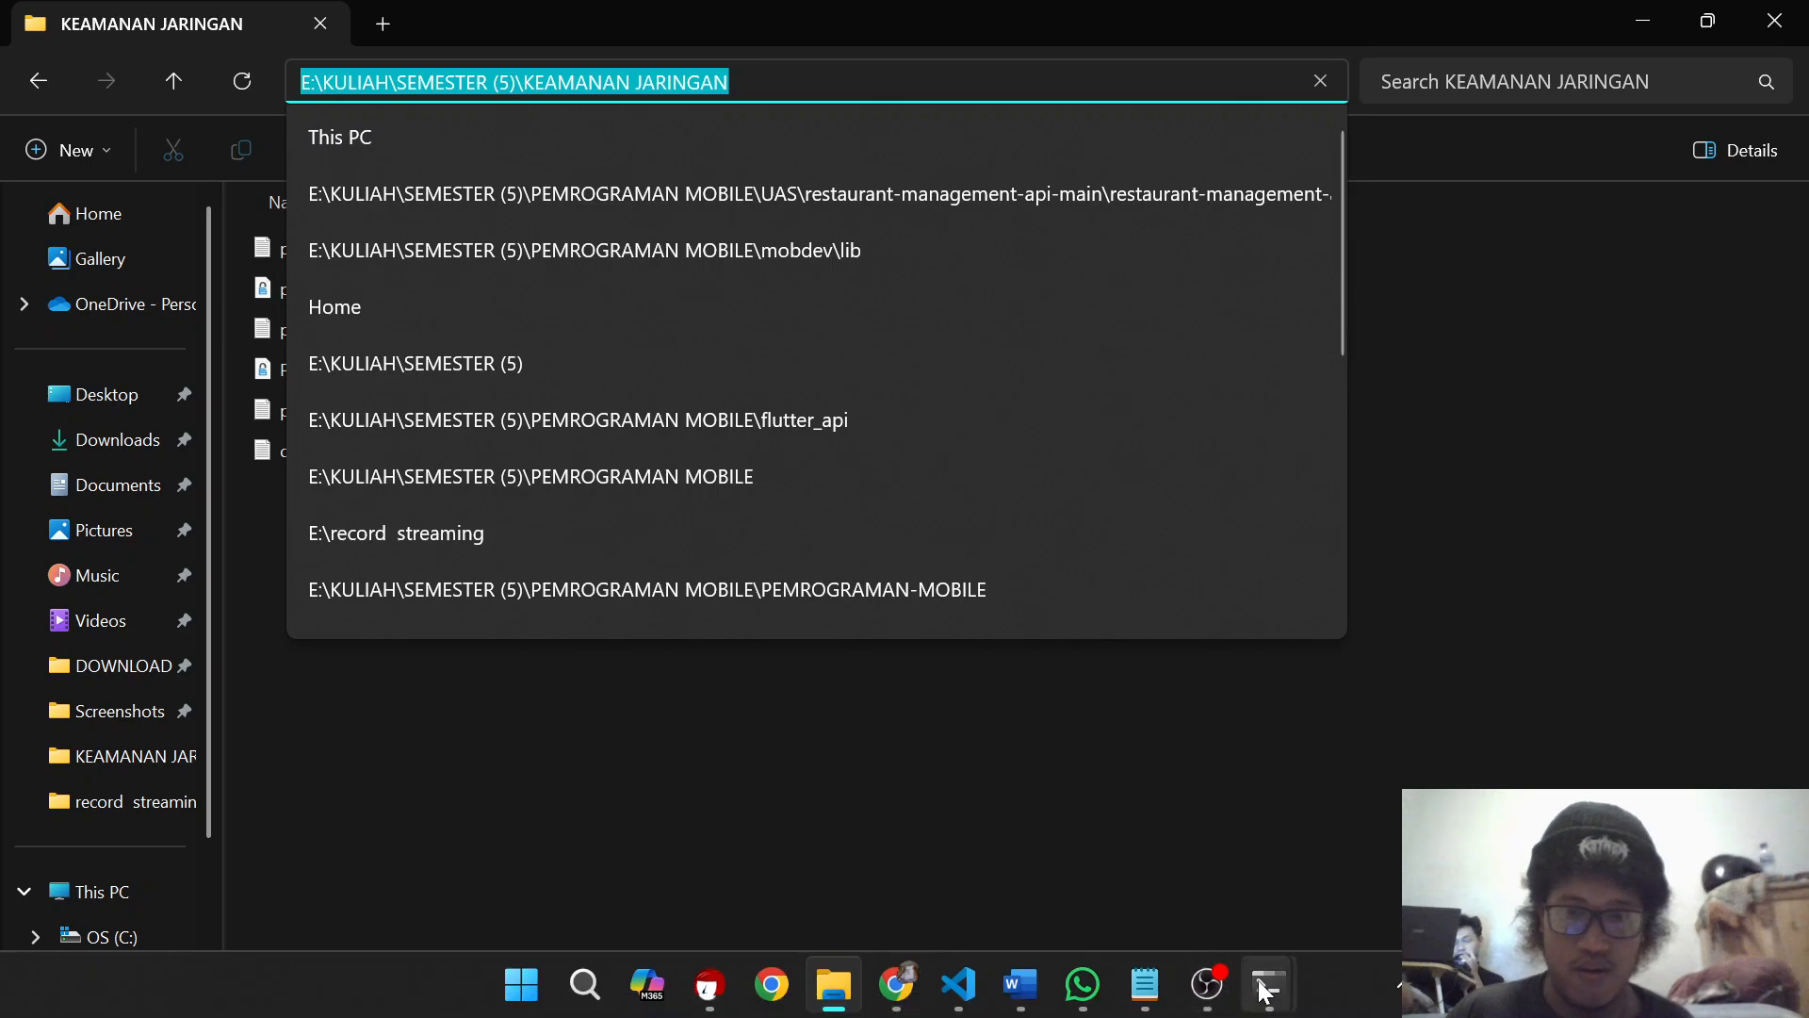
mouse_move(1269, 984)
click(1358, 875)
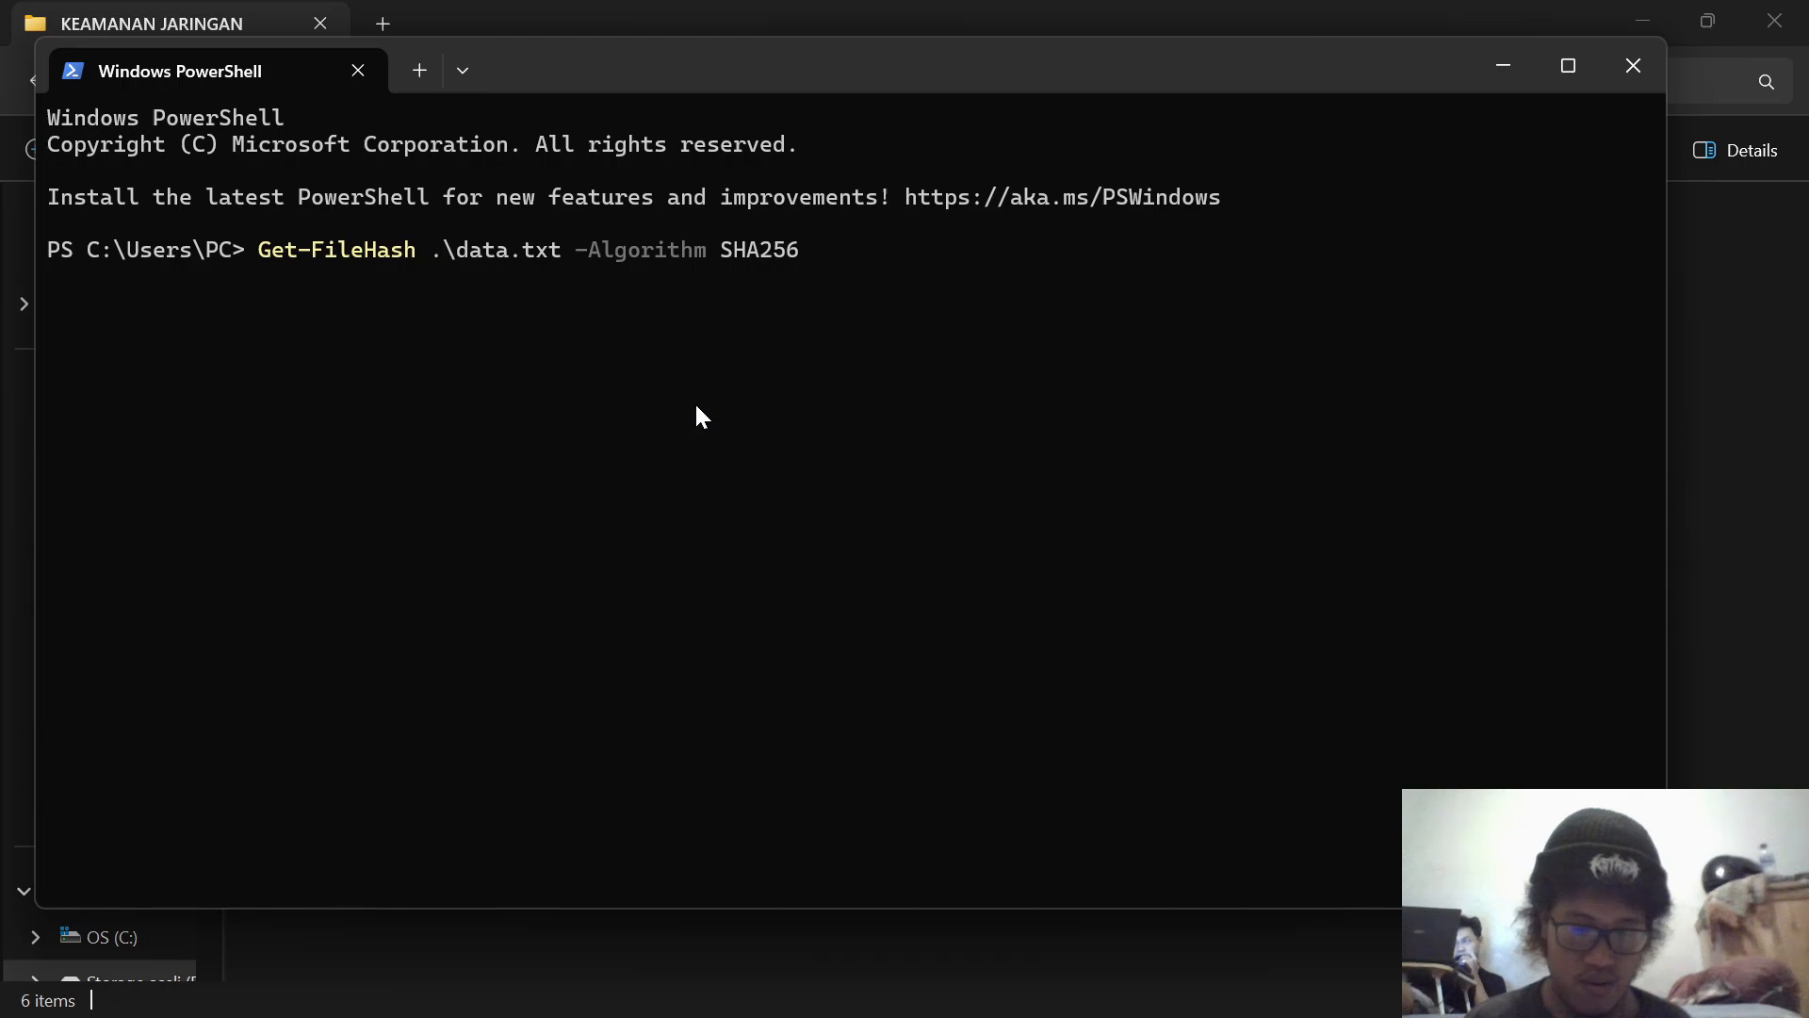
key(BackSpace)
key(ctrl+v)
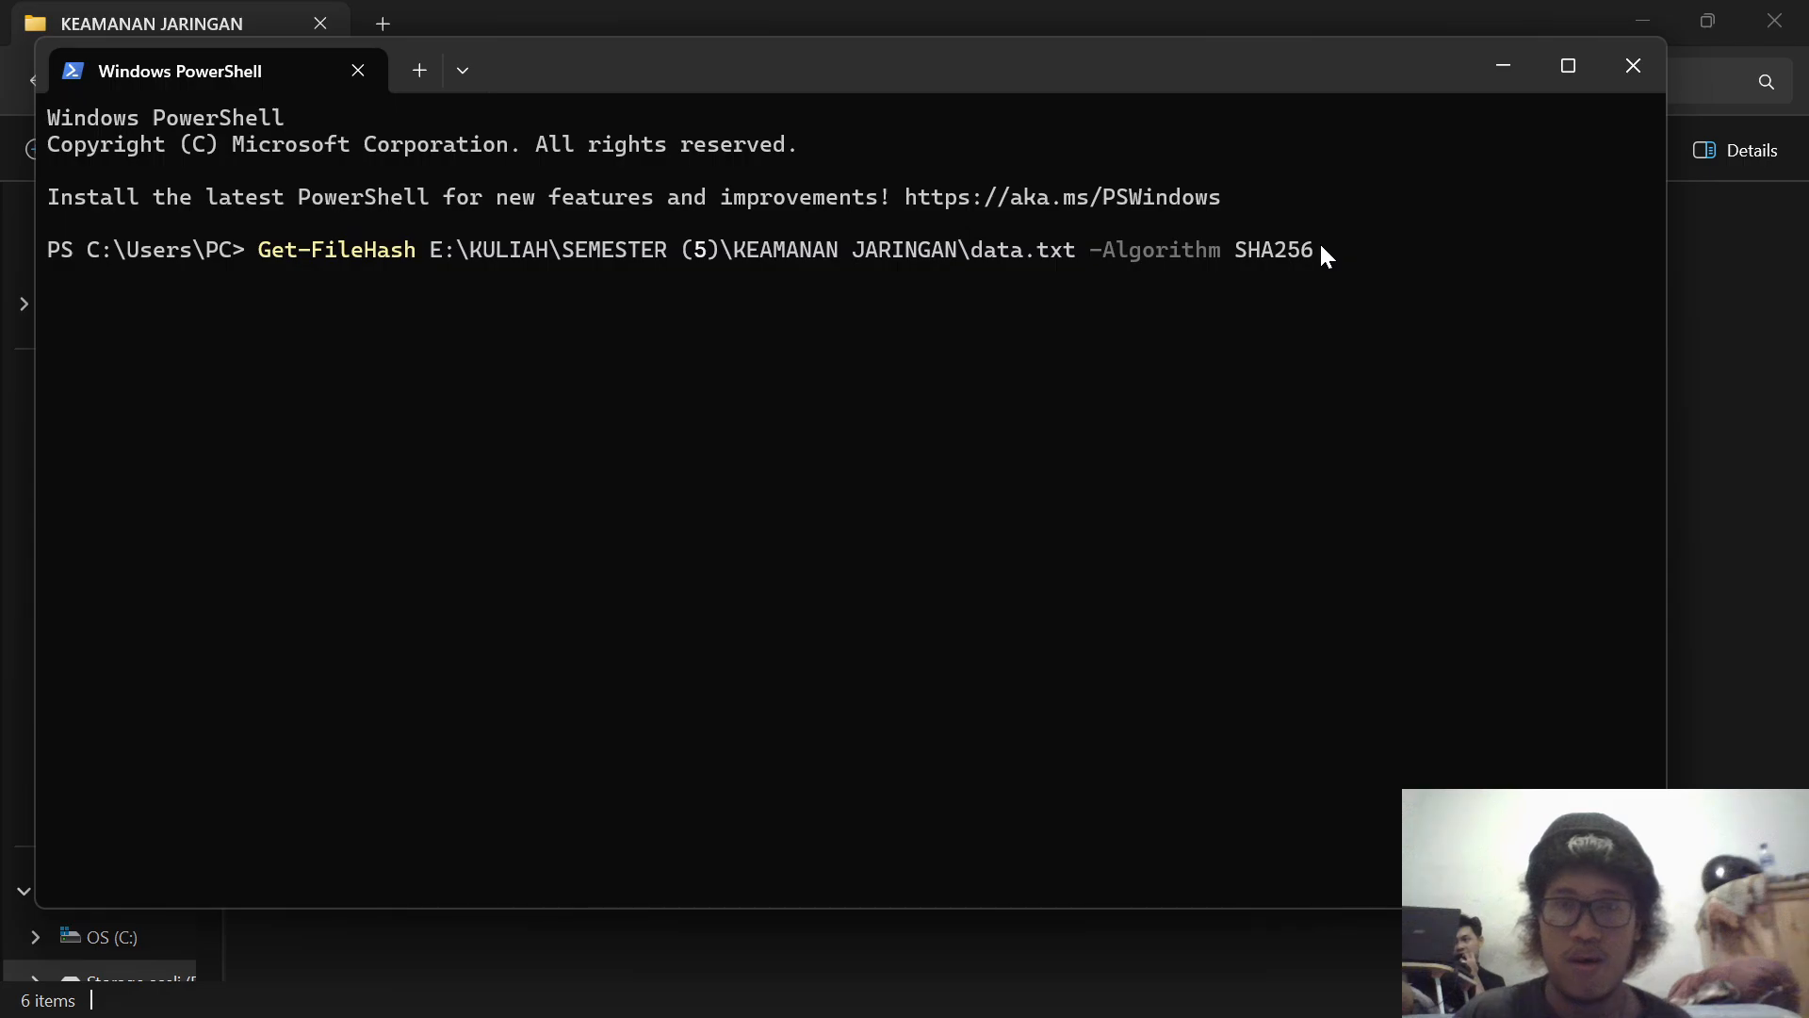
key(Return)
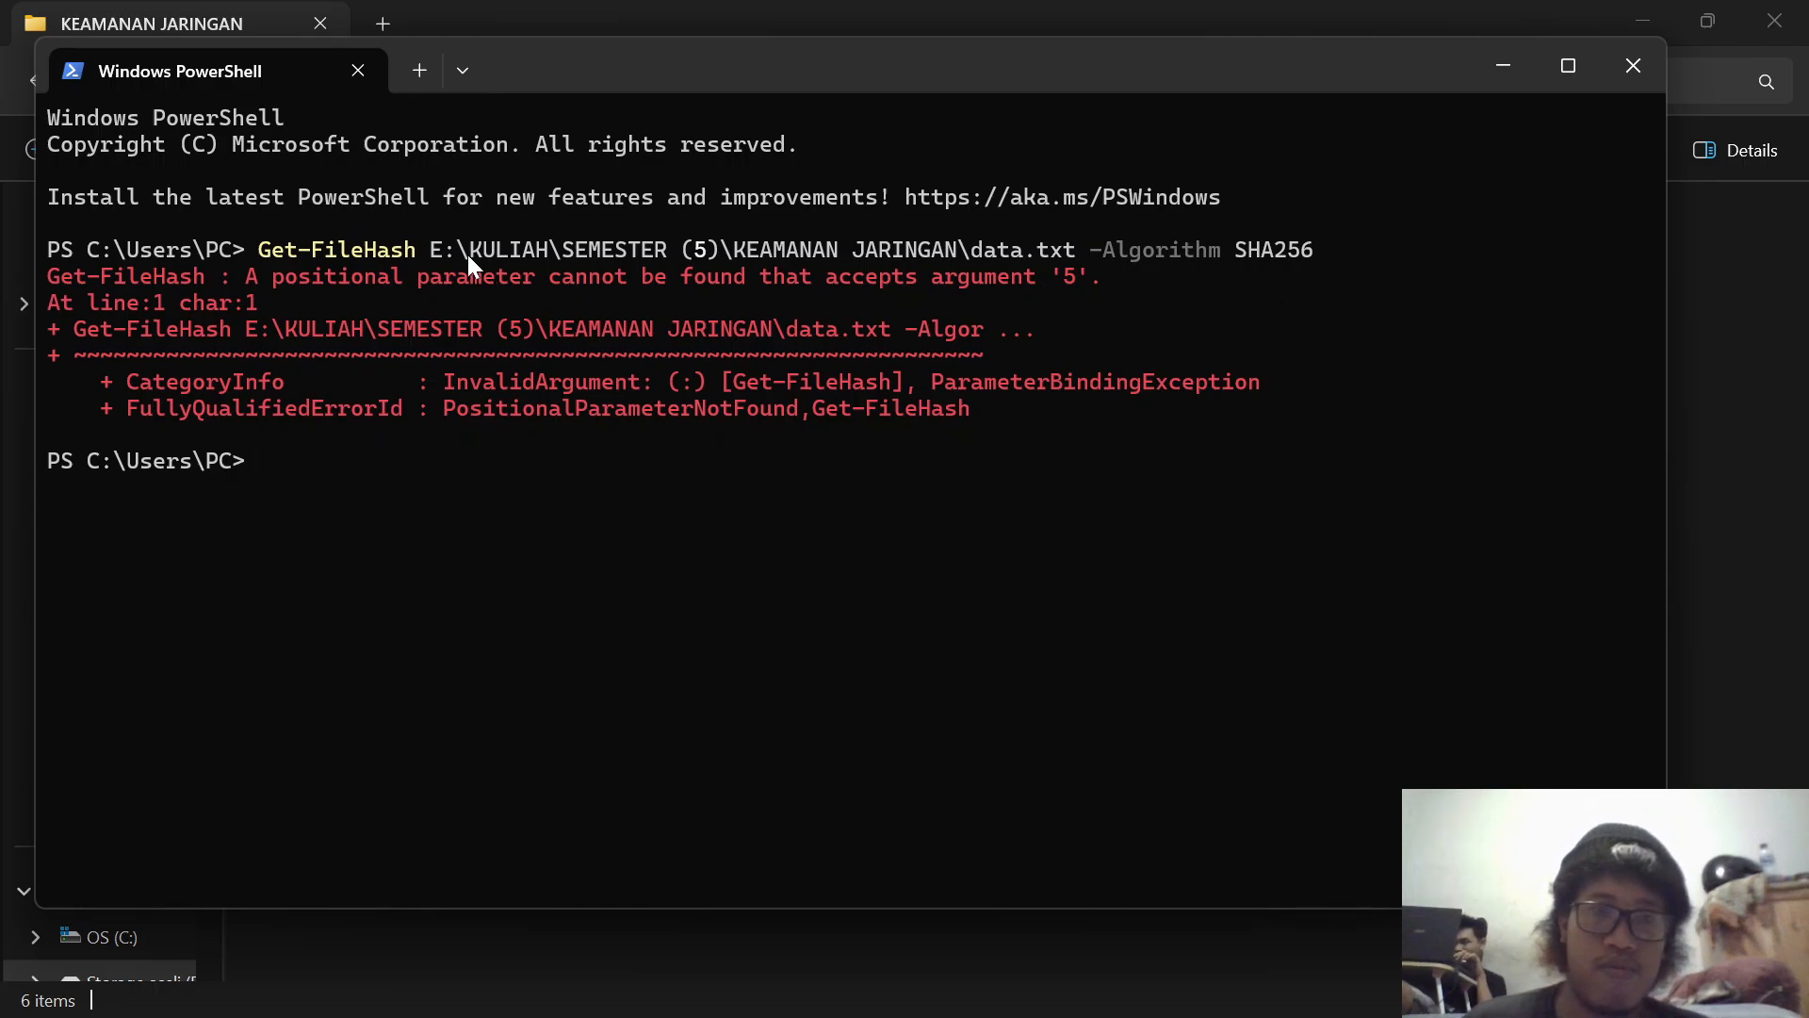
click(1494, 59)
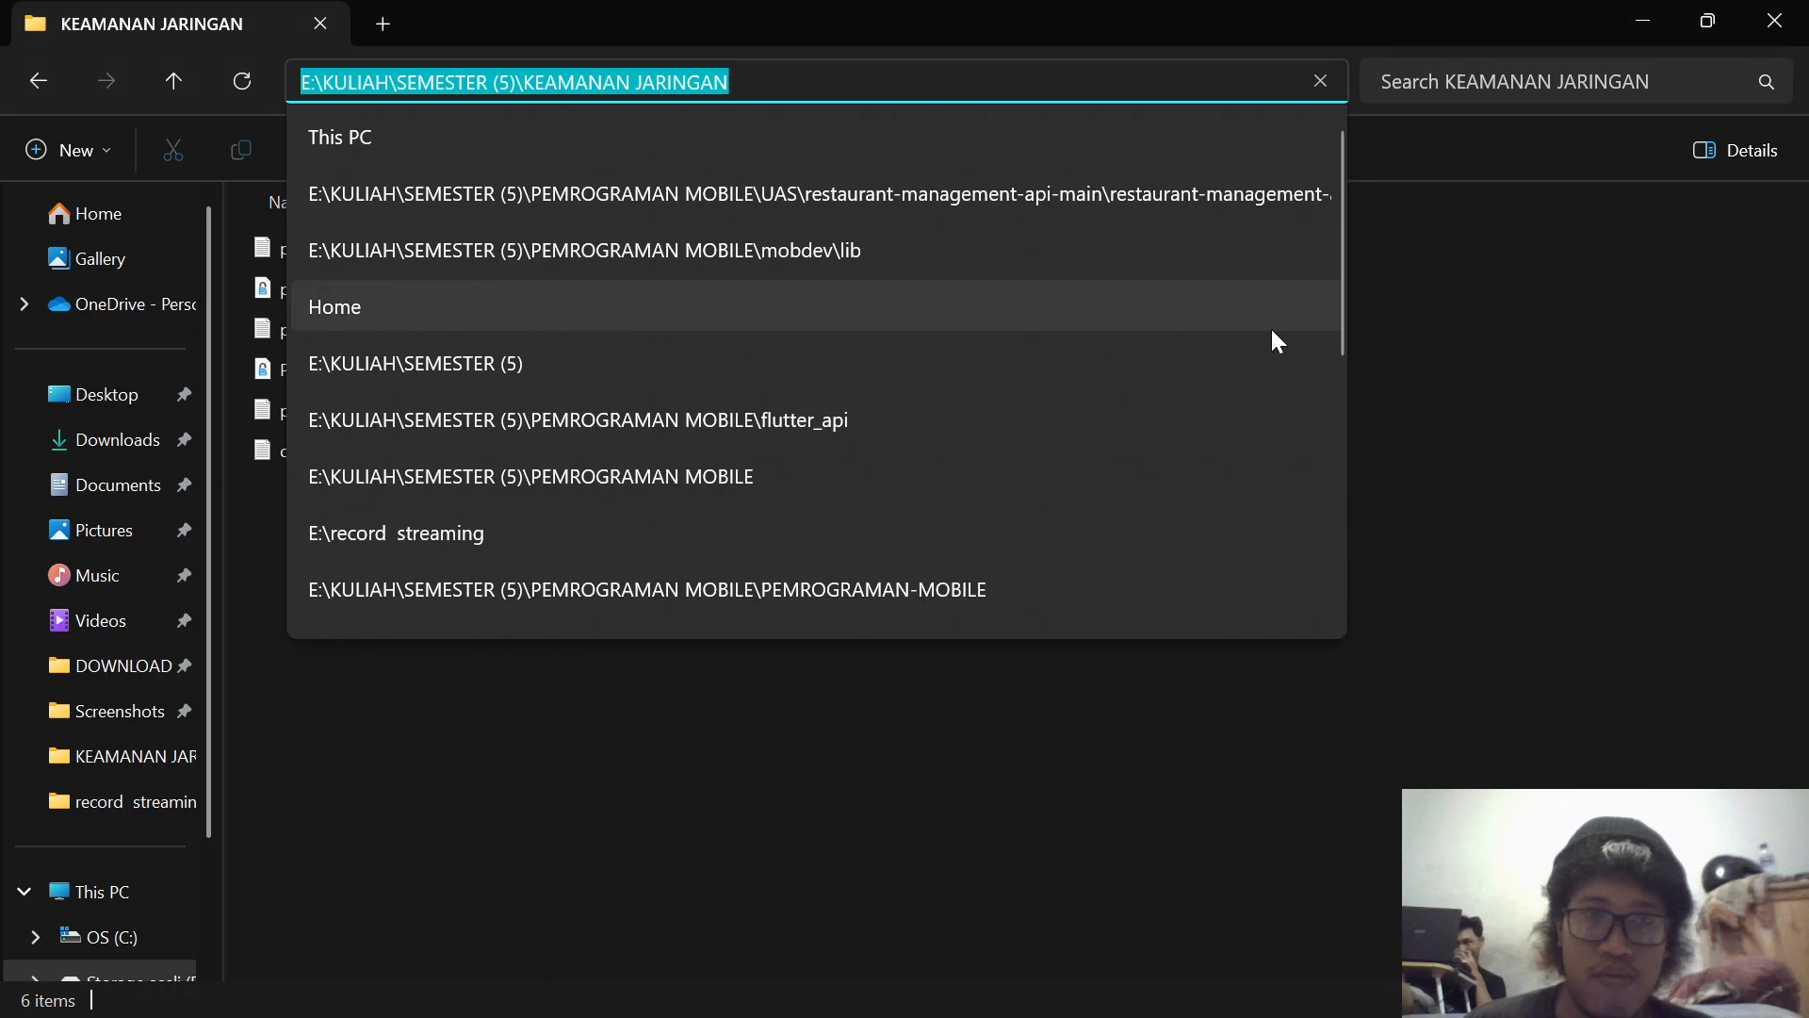
click(1521, 447)
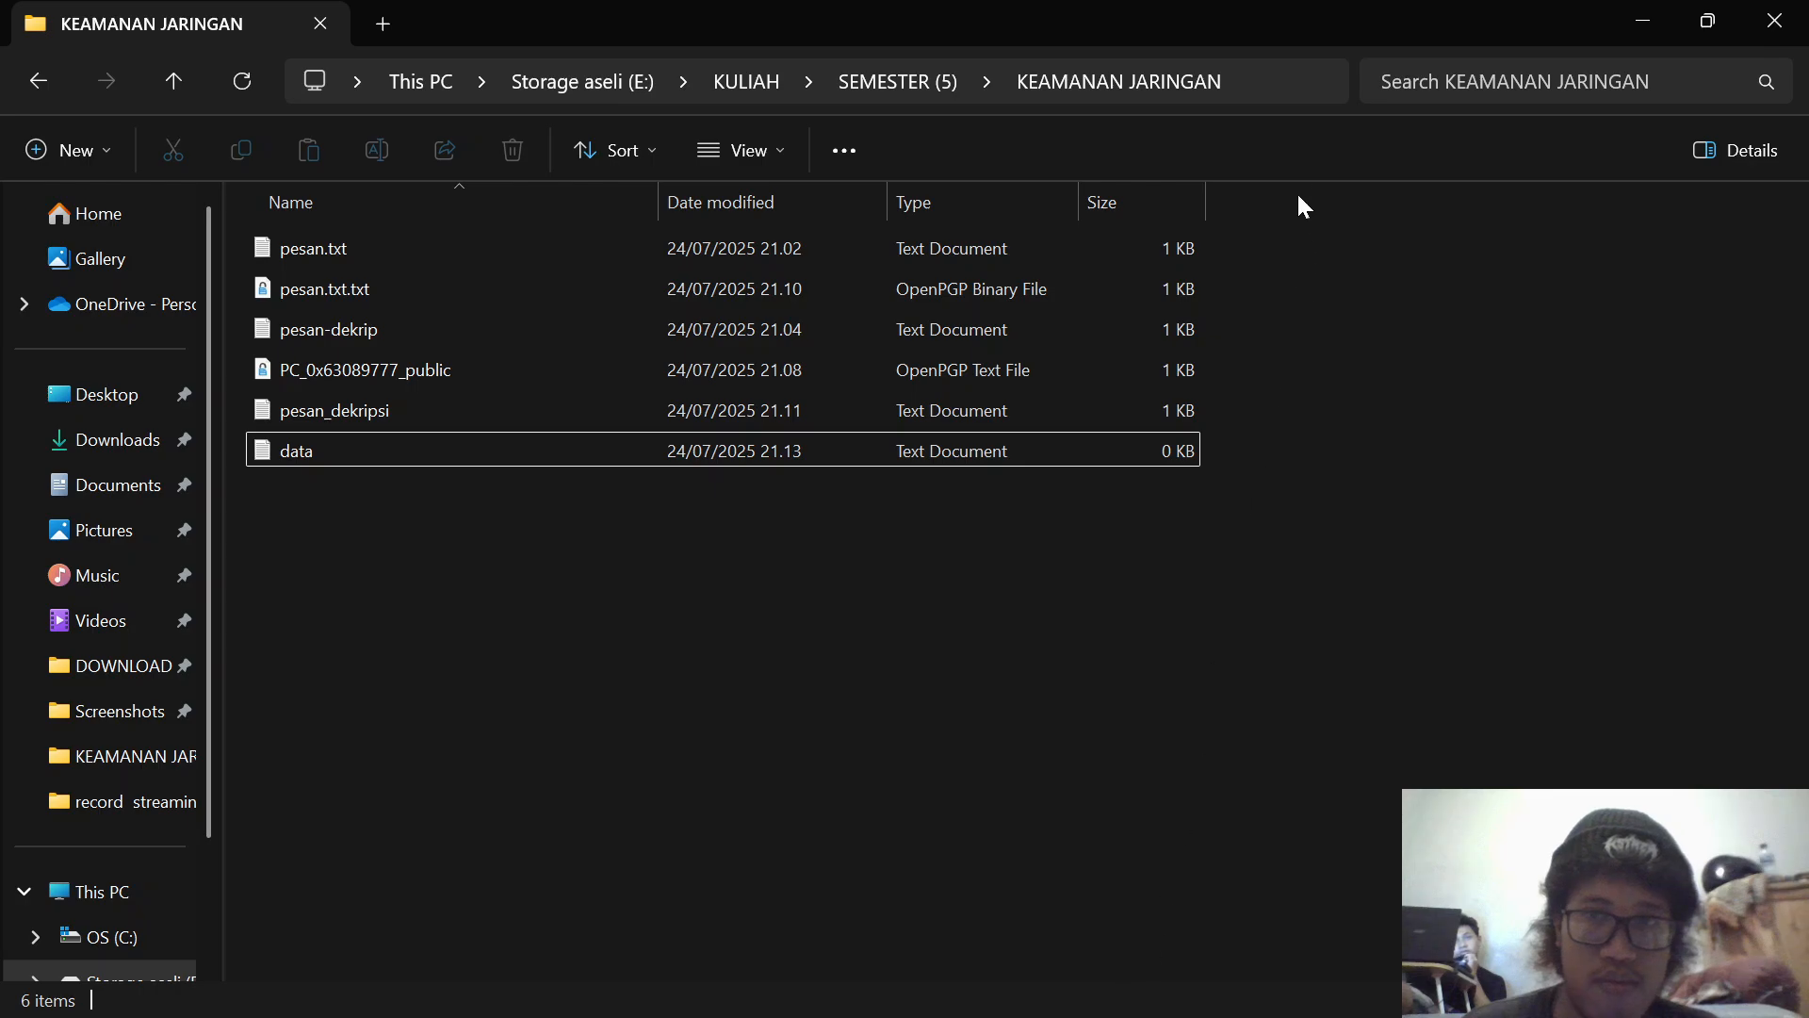
right_click(1328, 635)
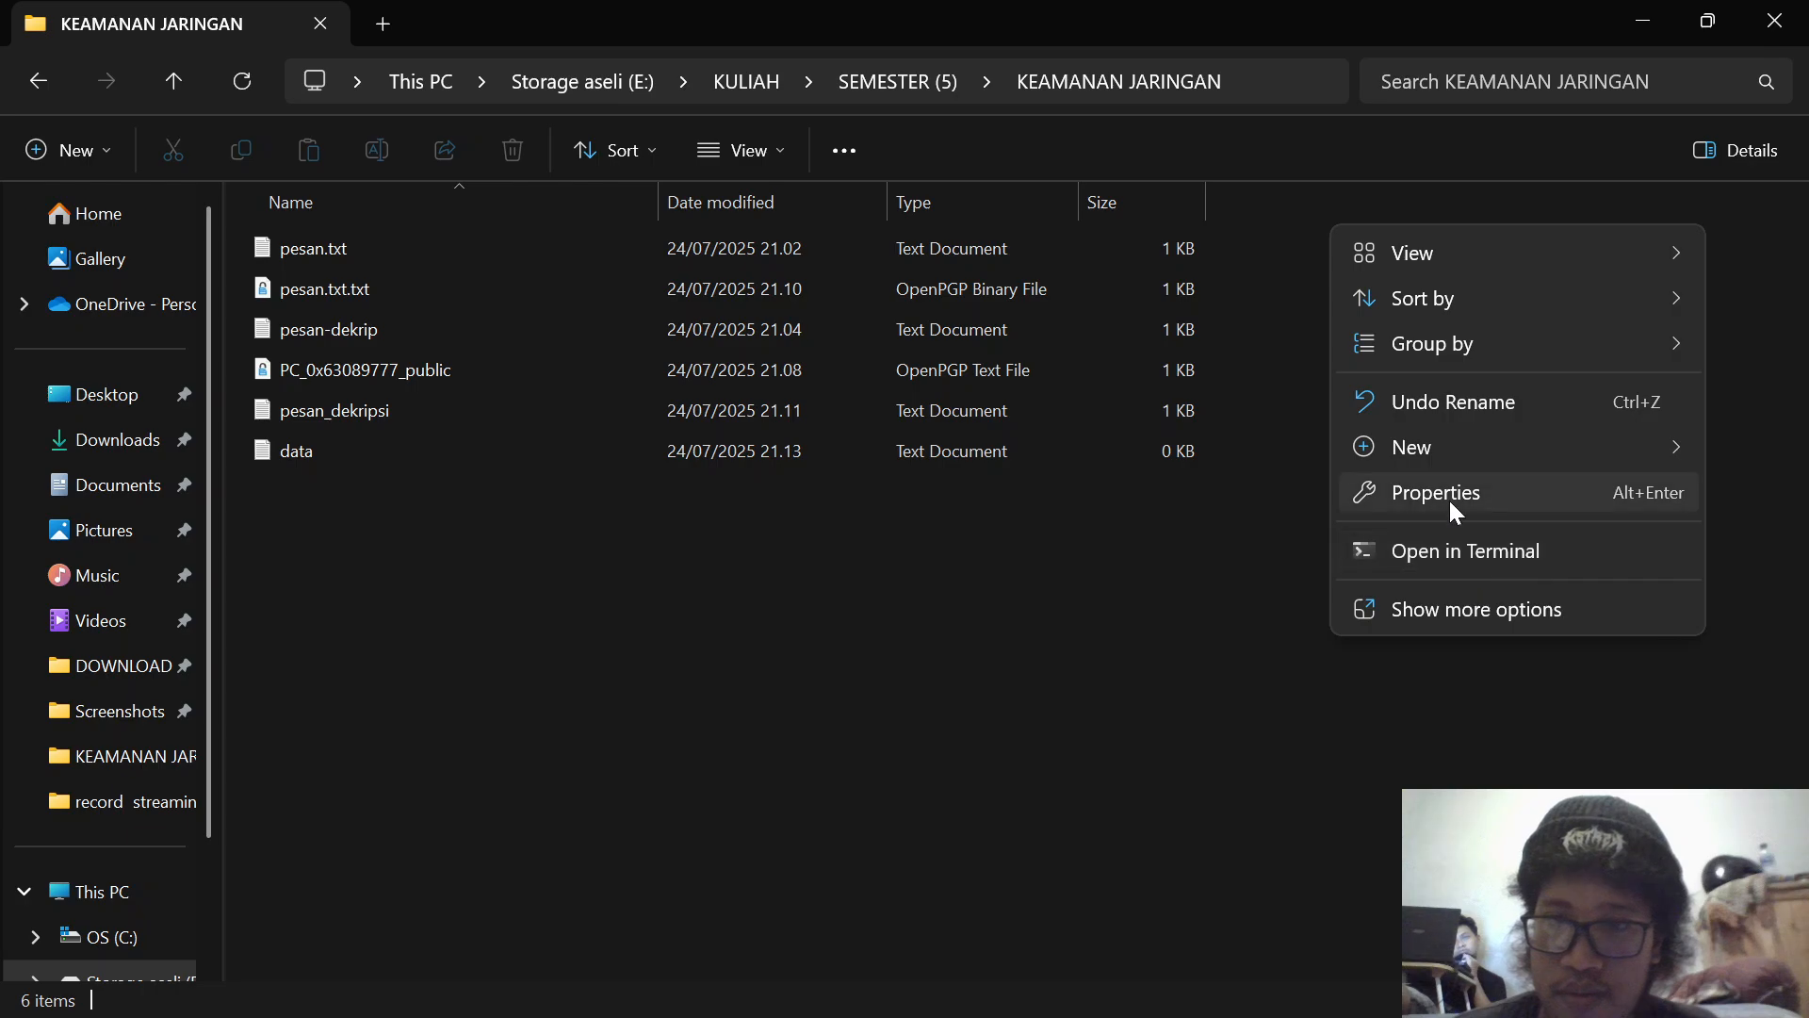
click(1485, 610)
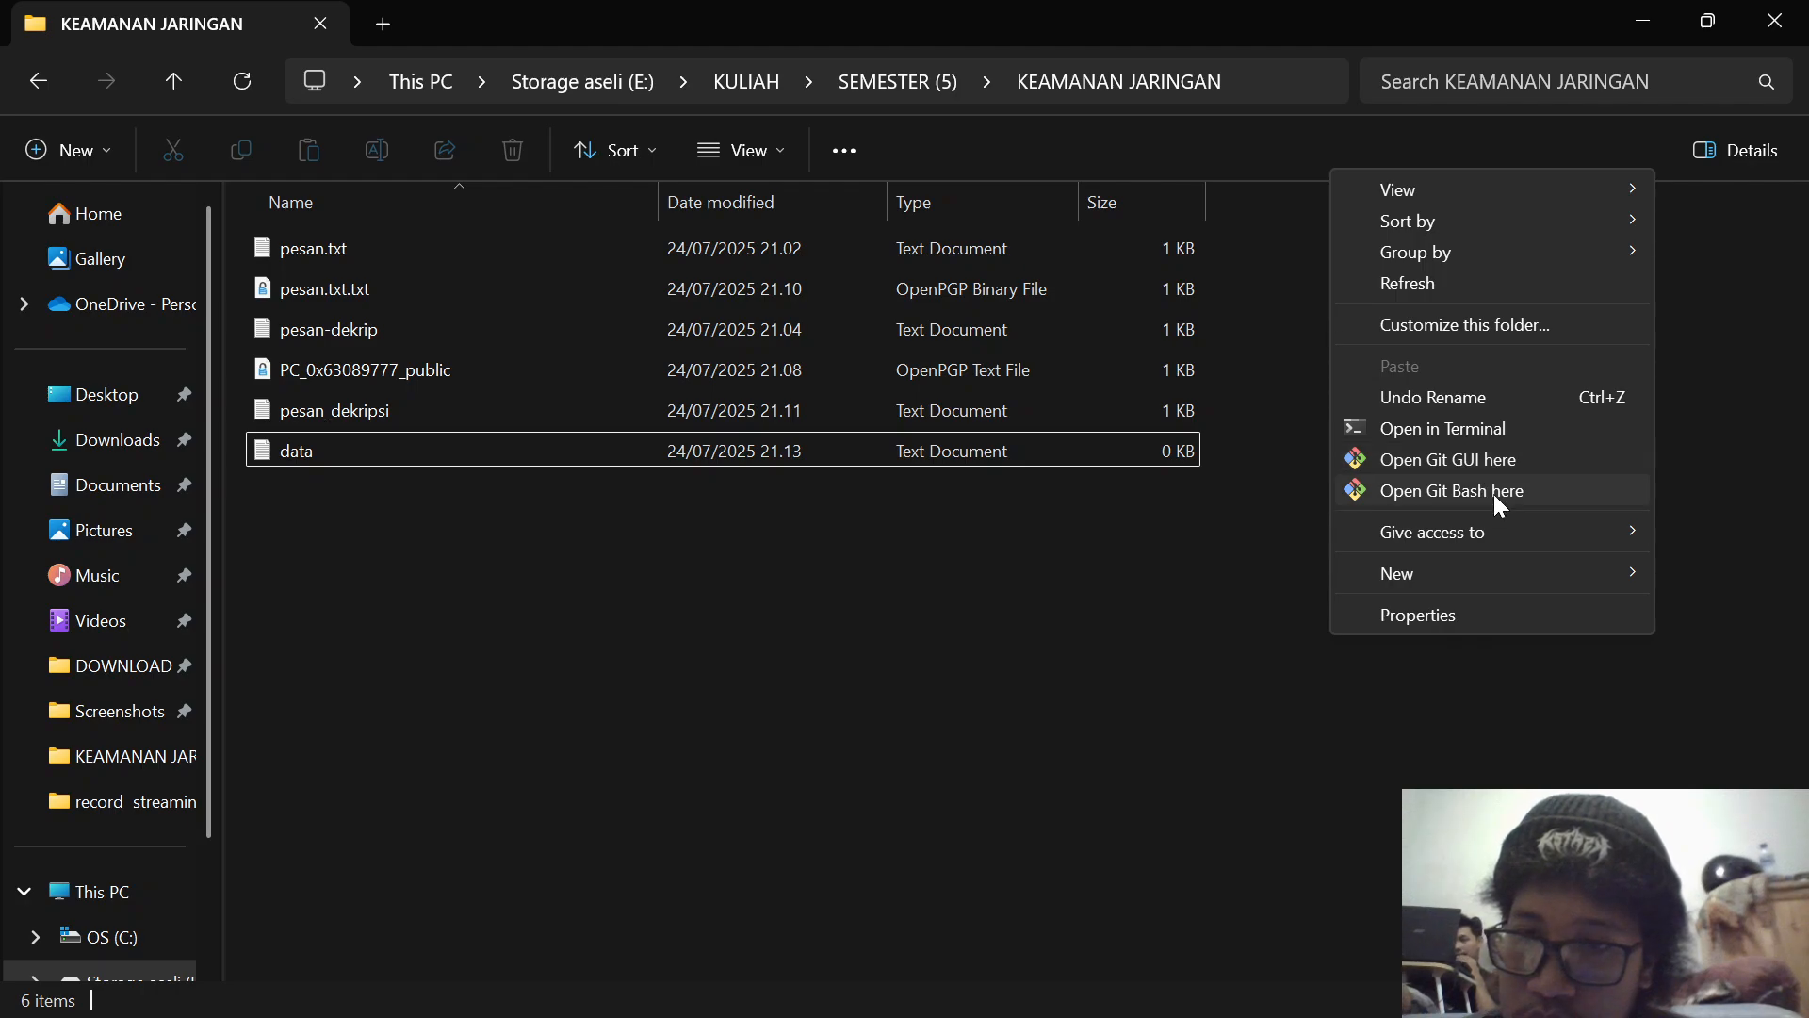
click(1457, 431)
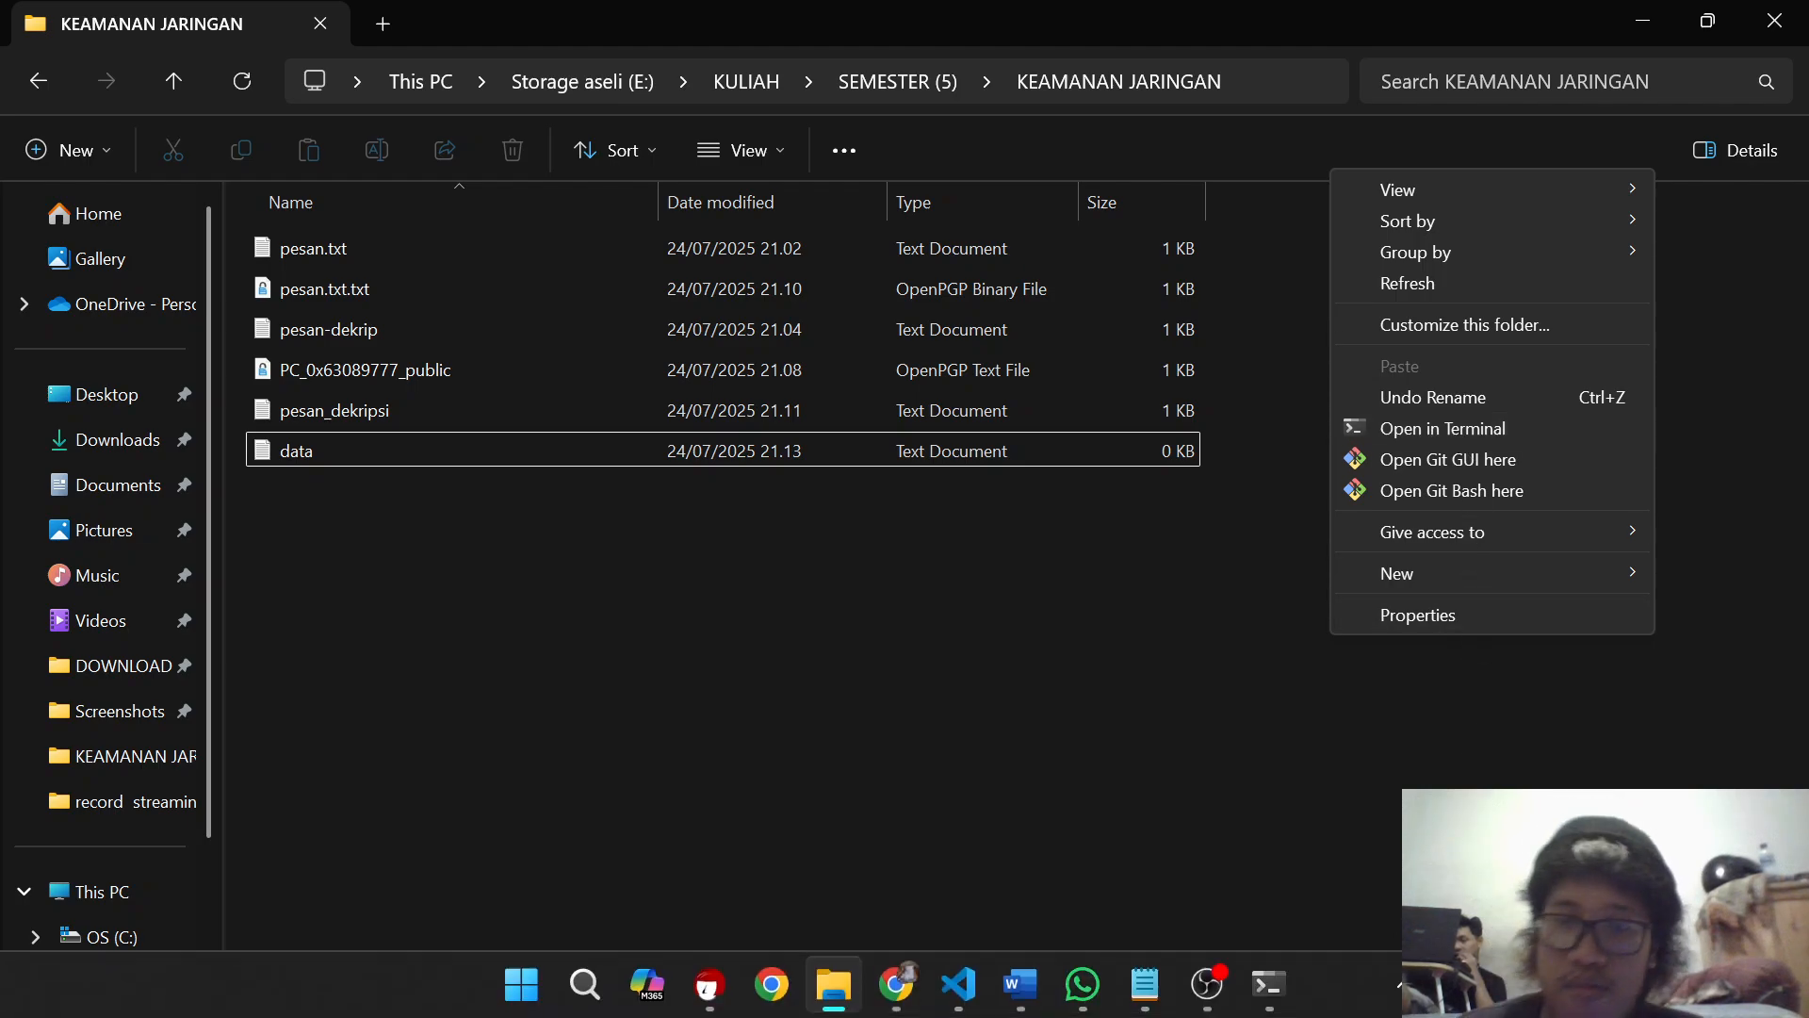
Step: Return to the Windows PowerShell window and clear its output with cls
mouse_move(1302, 1016)
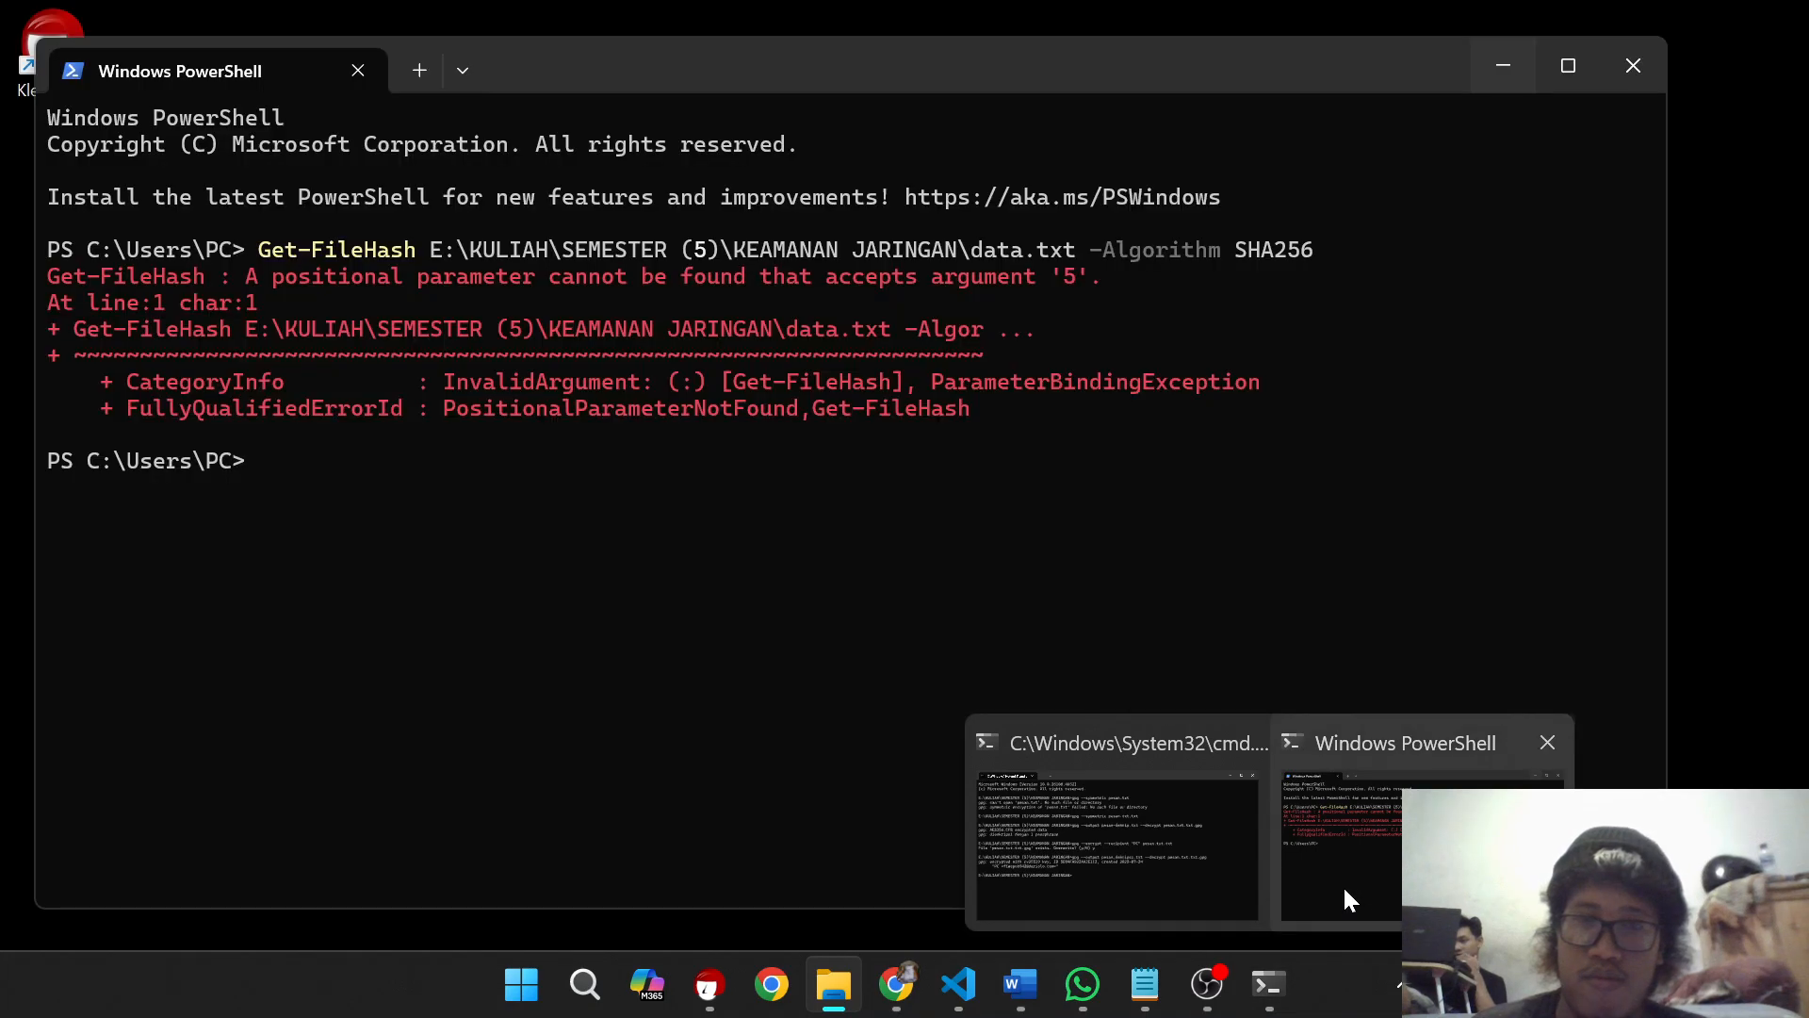
click(1344, 889)
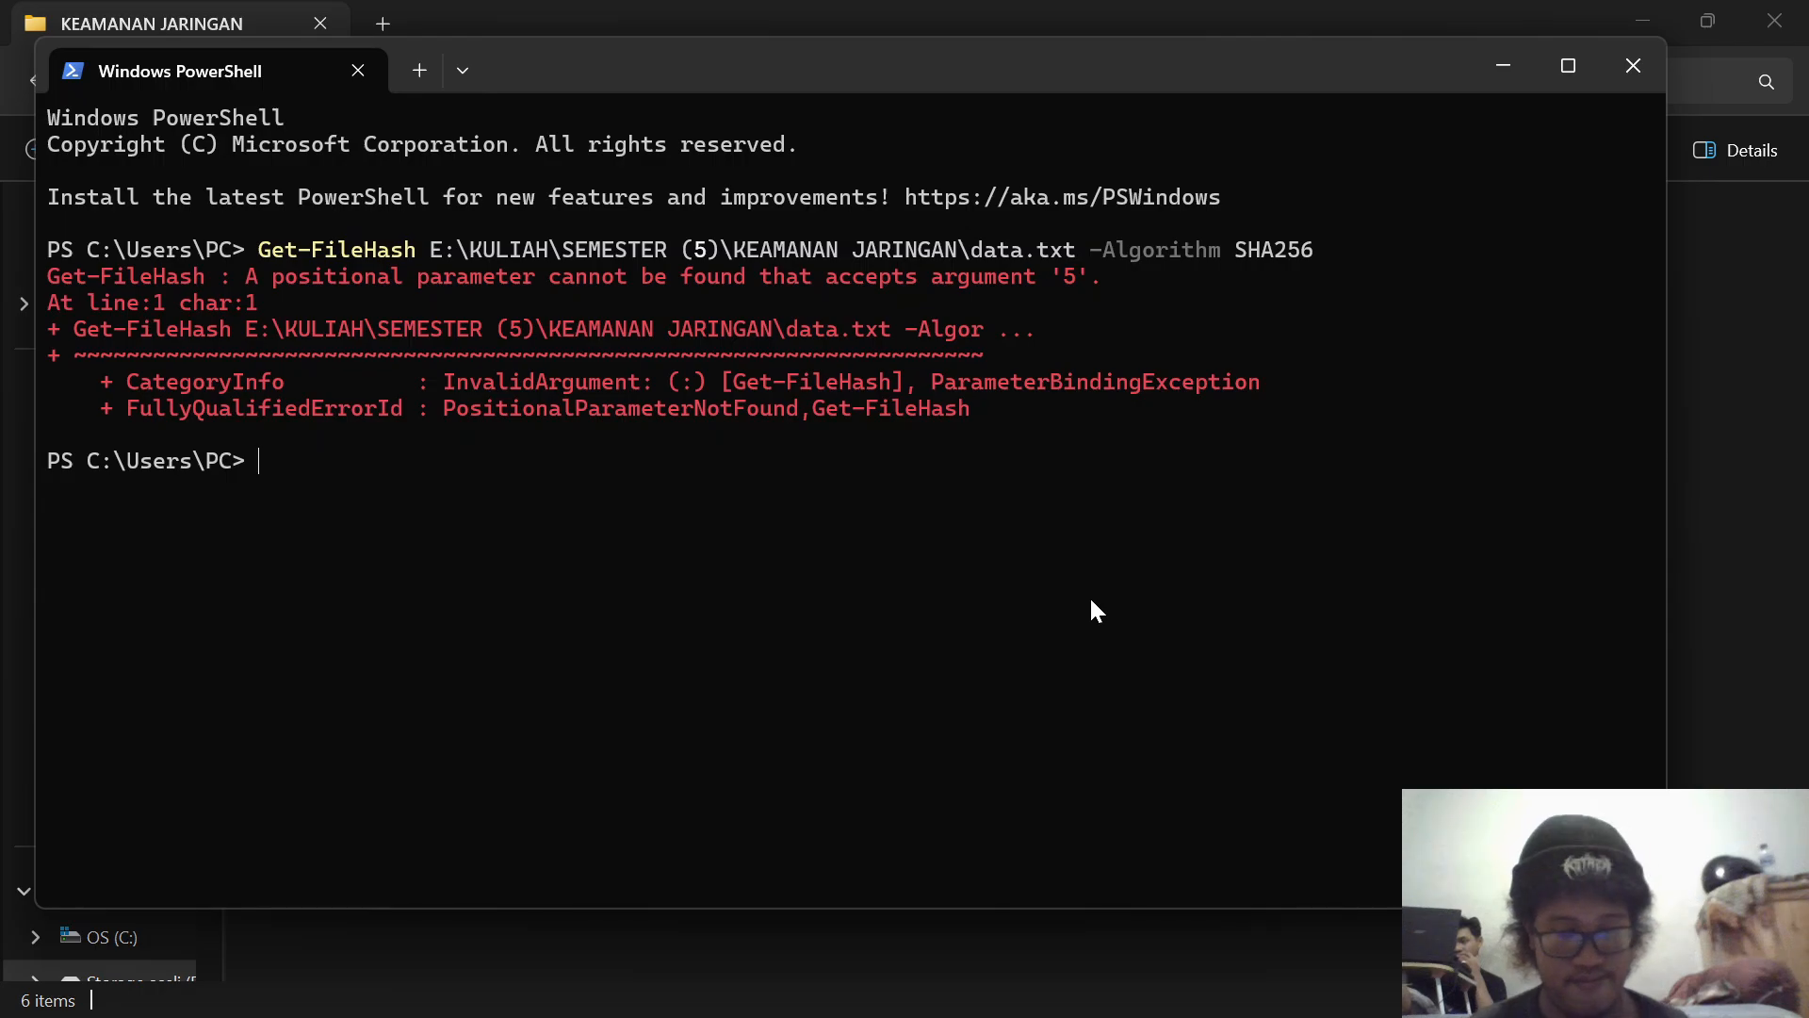
text(cls)
key(Return)
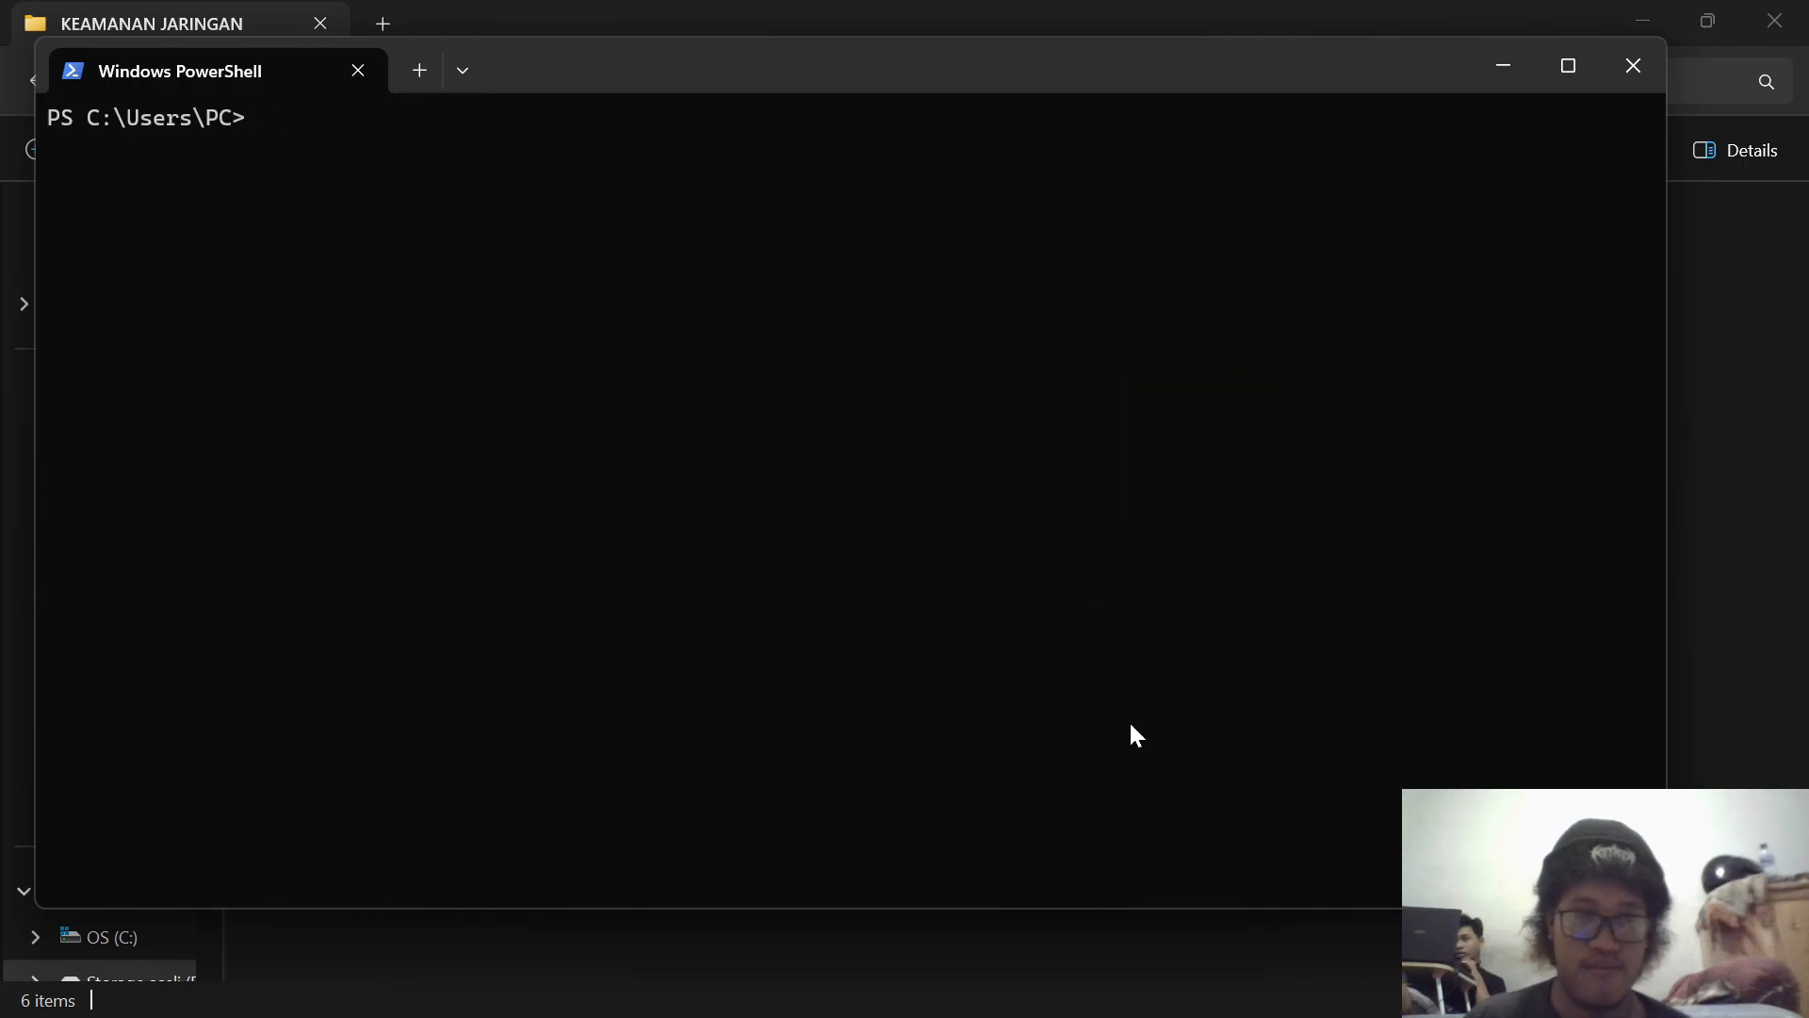
Step: In the PowerShell window opened in the KEAMANAN JARINGAN folder, run Get-FileHash .\data.txt -Algorithm SHA256 from the copied notes
click(1208, 997)
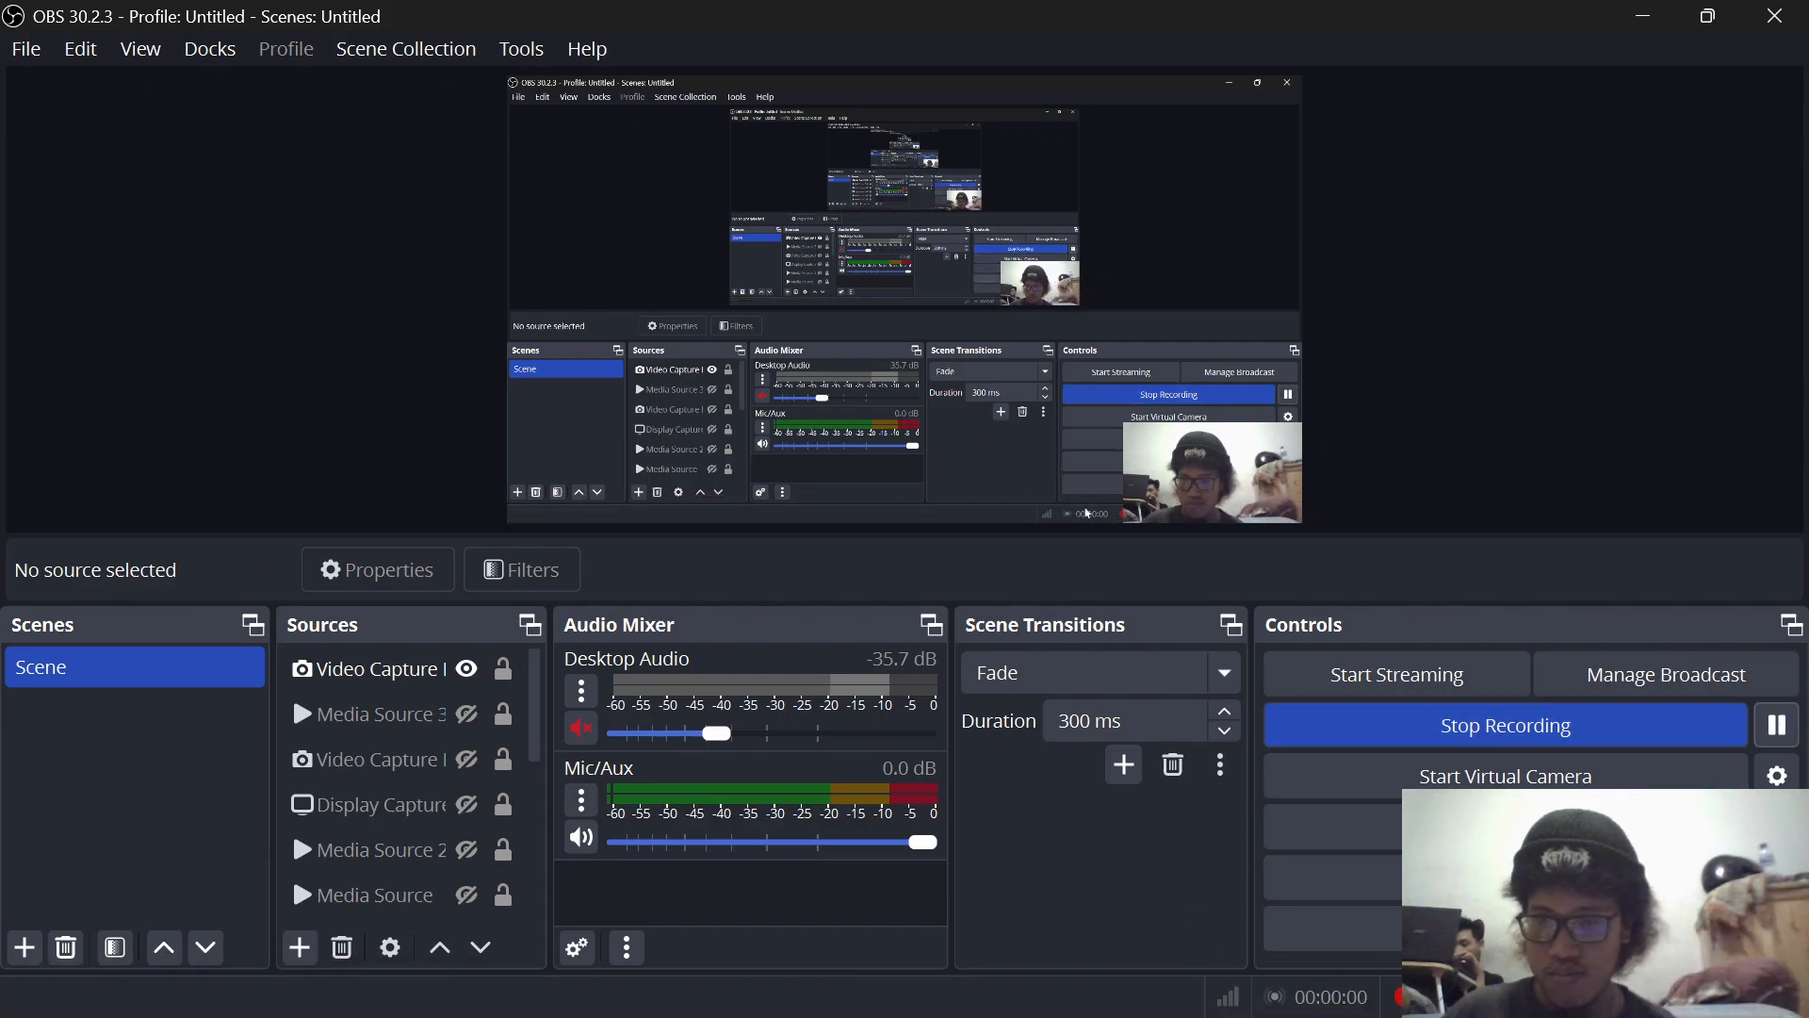
mouse_move(1270, 1000)
click(1338, 895)
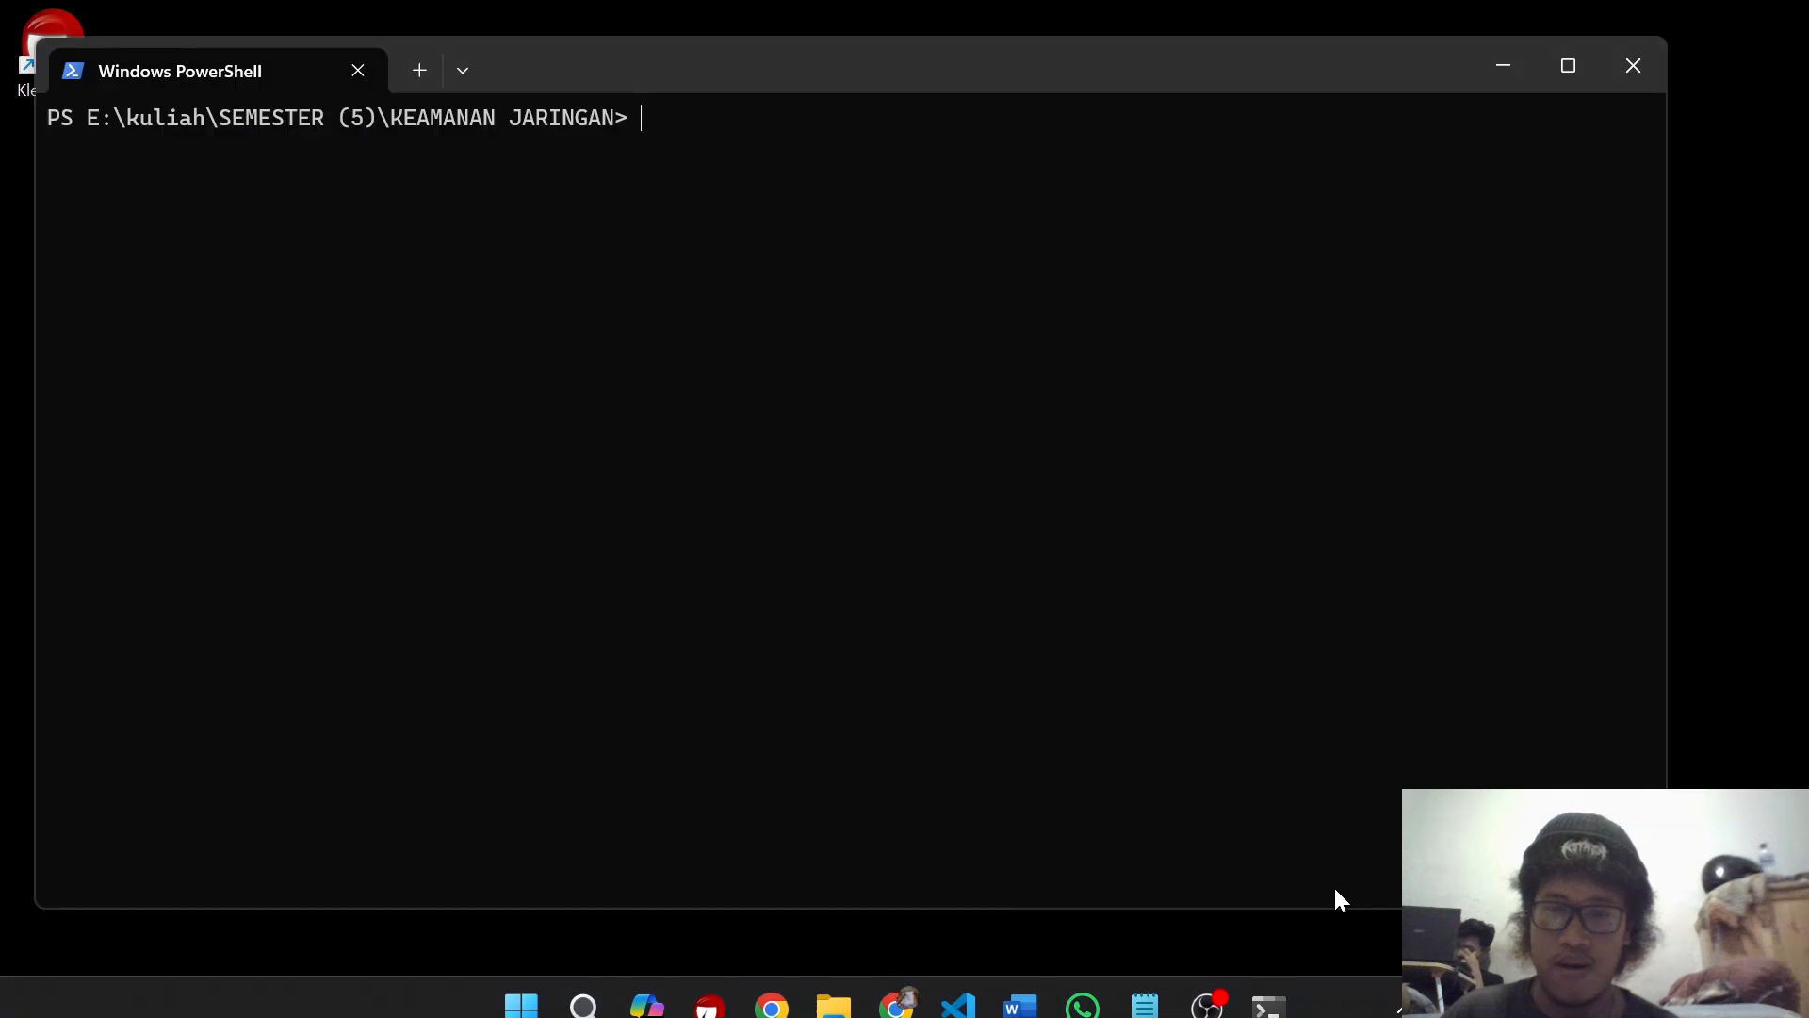
click(1124, 983)
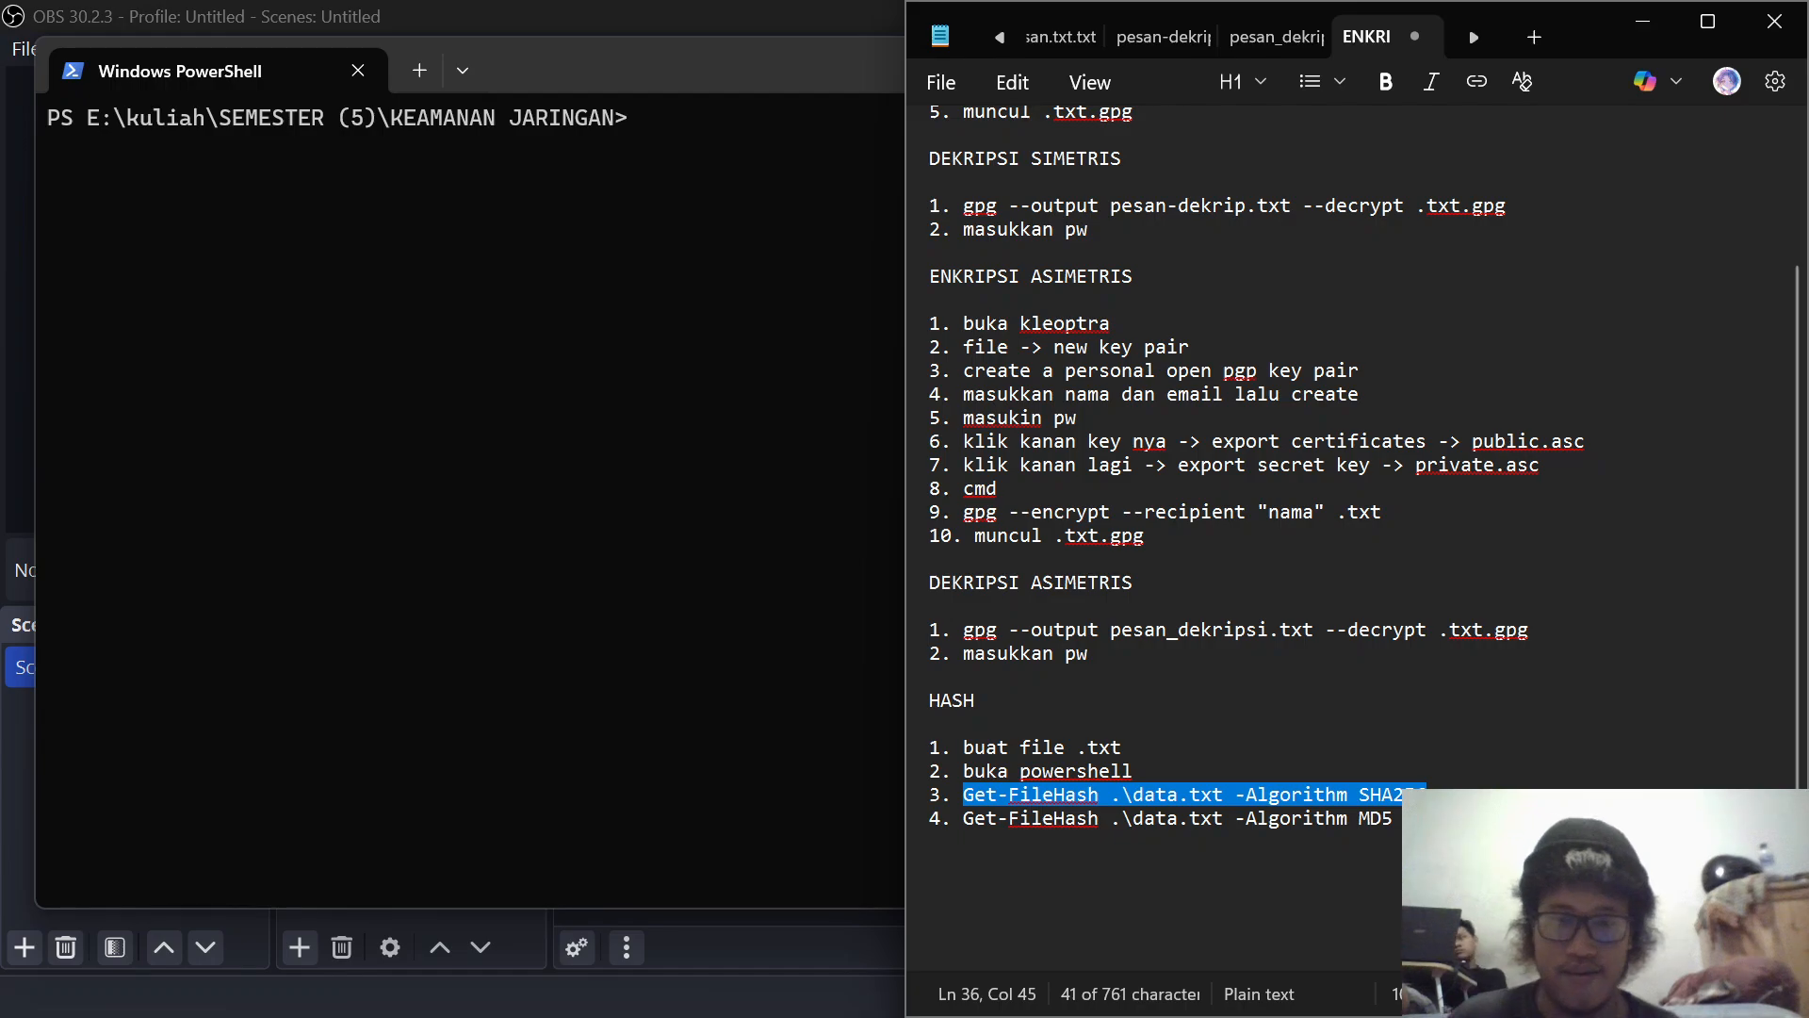
click(1645, 27)
text(Get-FileHash .\data.txt -Algorithm SHA256)
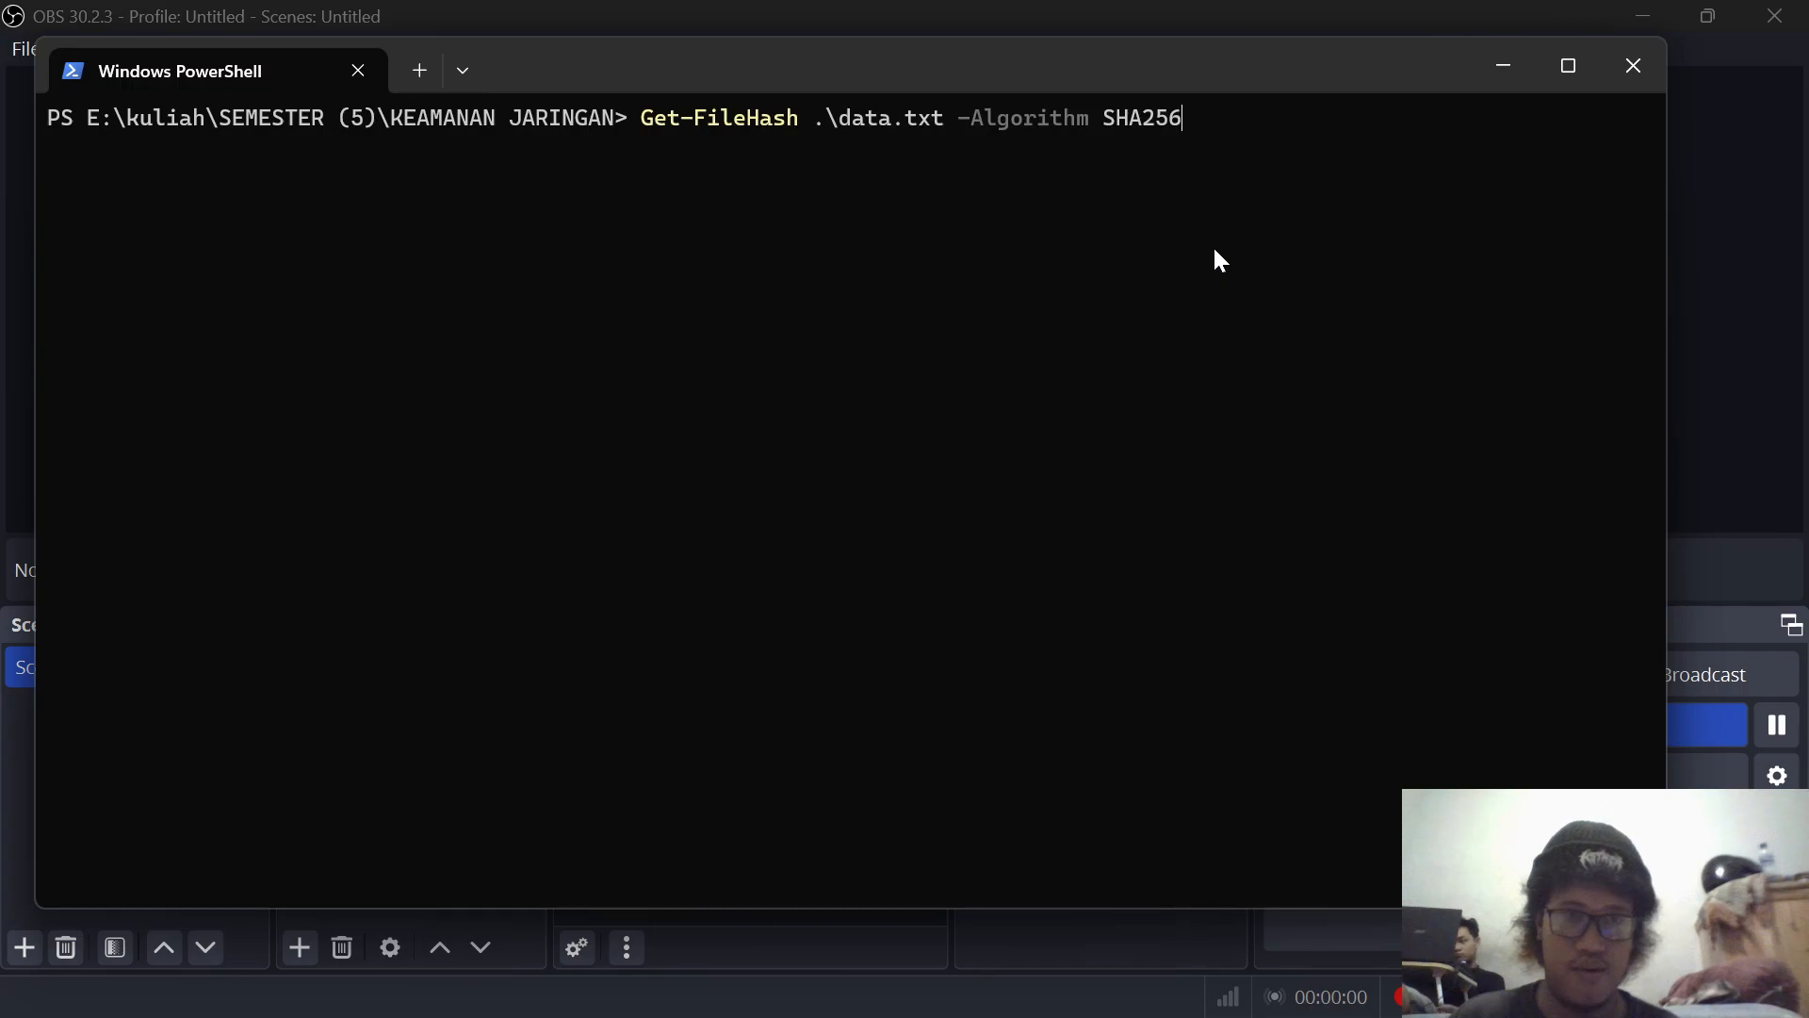
key(Return)
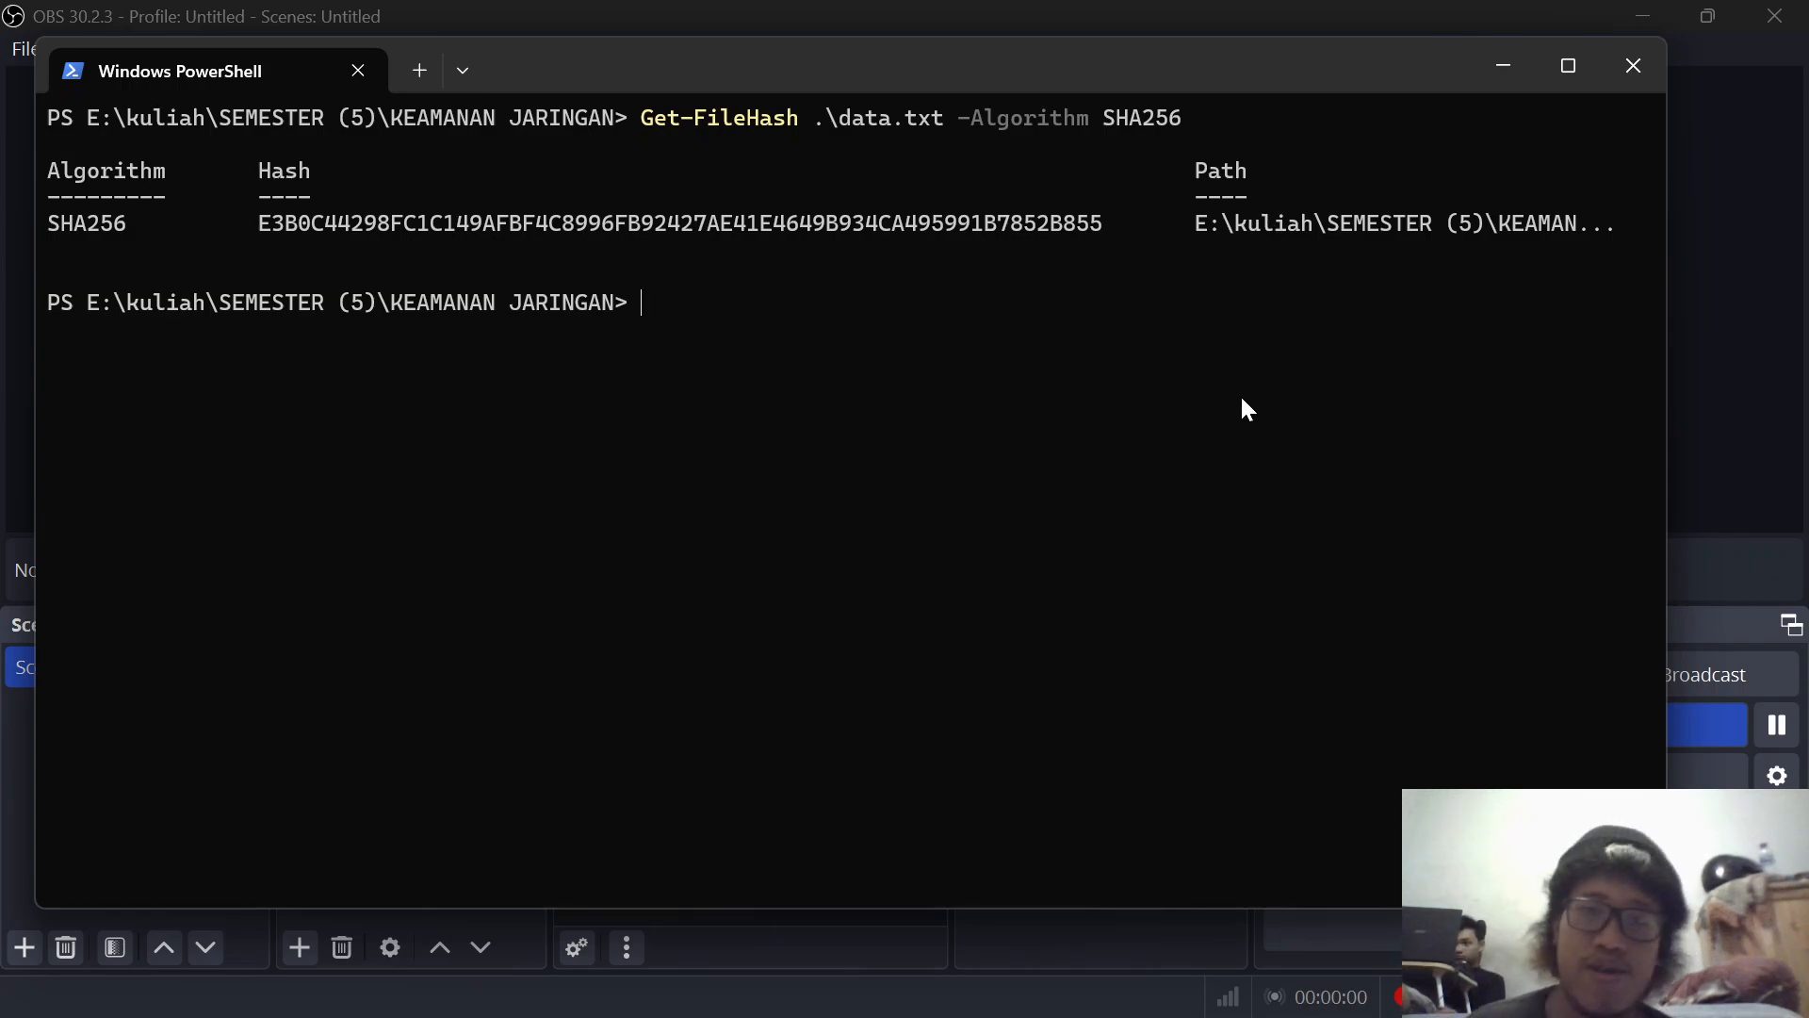
Step: Copy Get-FileHash .\data.txt -Algorithm MD5 from the Notepad notes and run it in PowerShell
mouse_move(792, 1007)
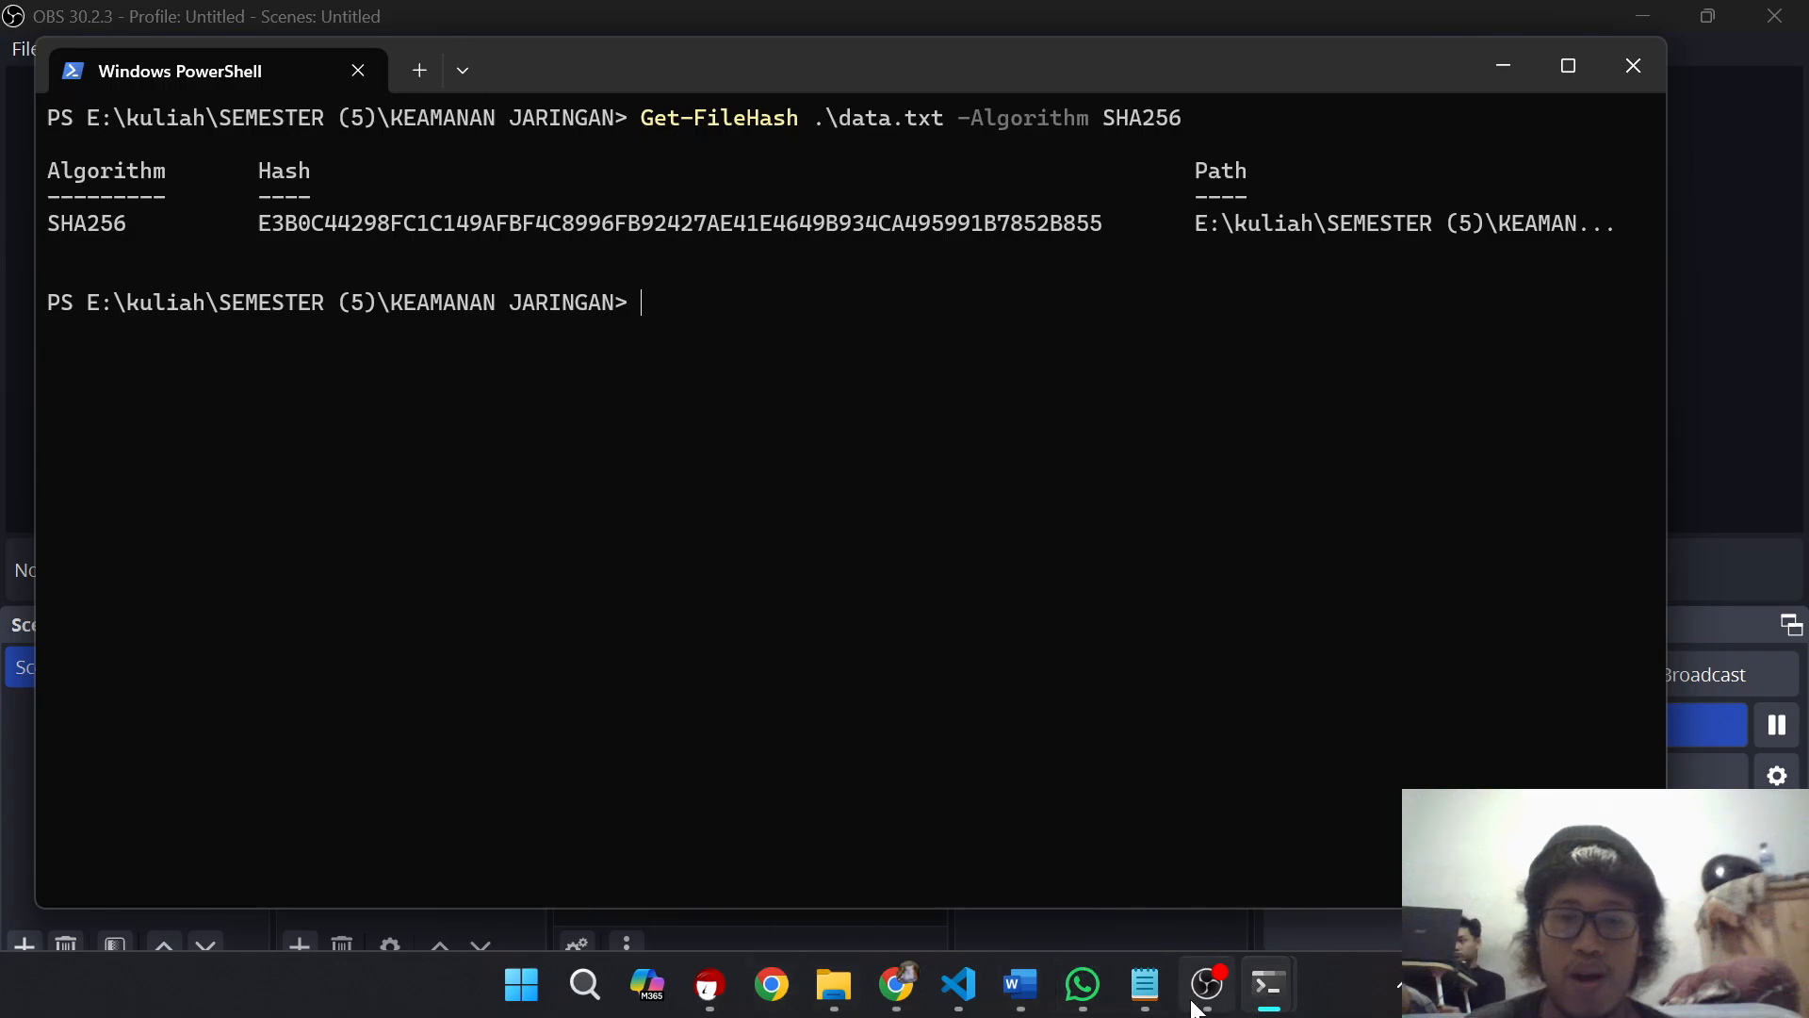
mouse_move(1146, 988)
click(1316, 853)
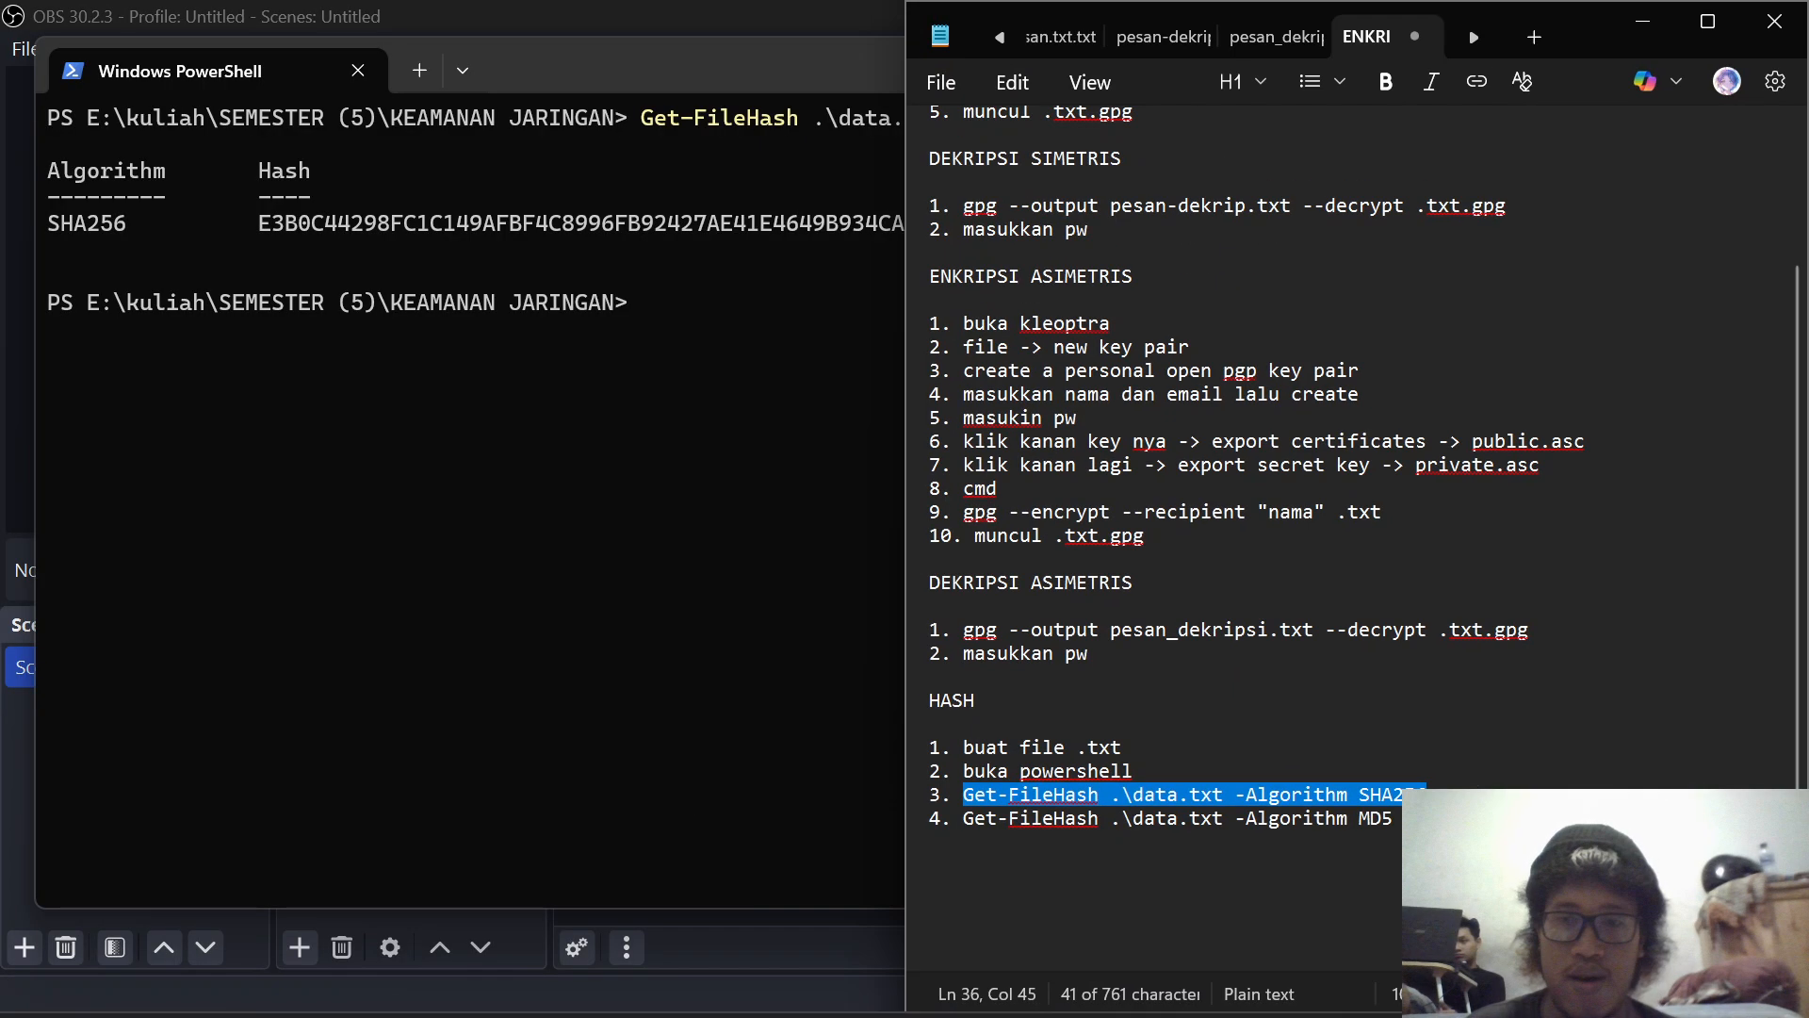
drag(1392, 819, 974, 827)
key(ctrl+c)
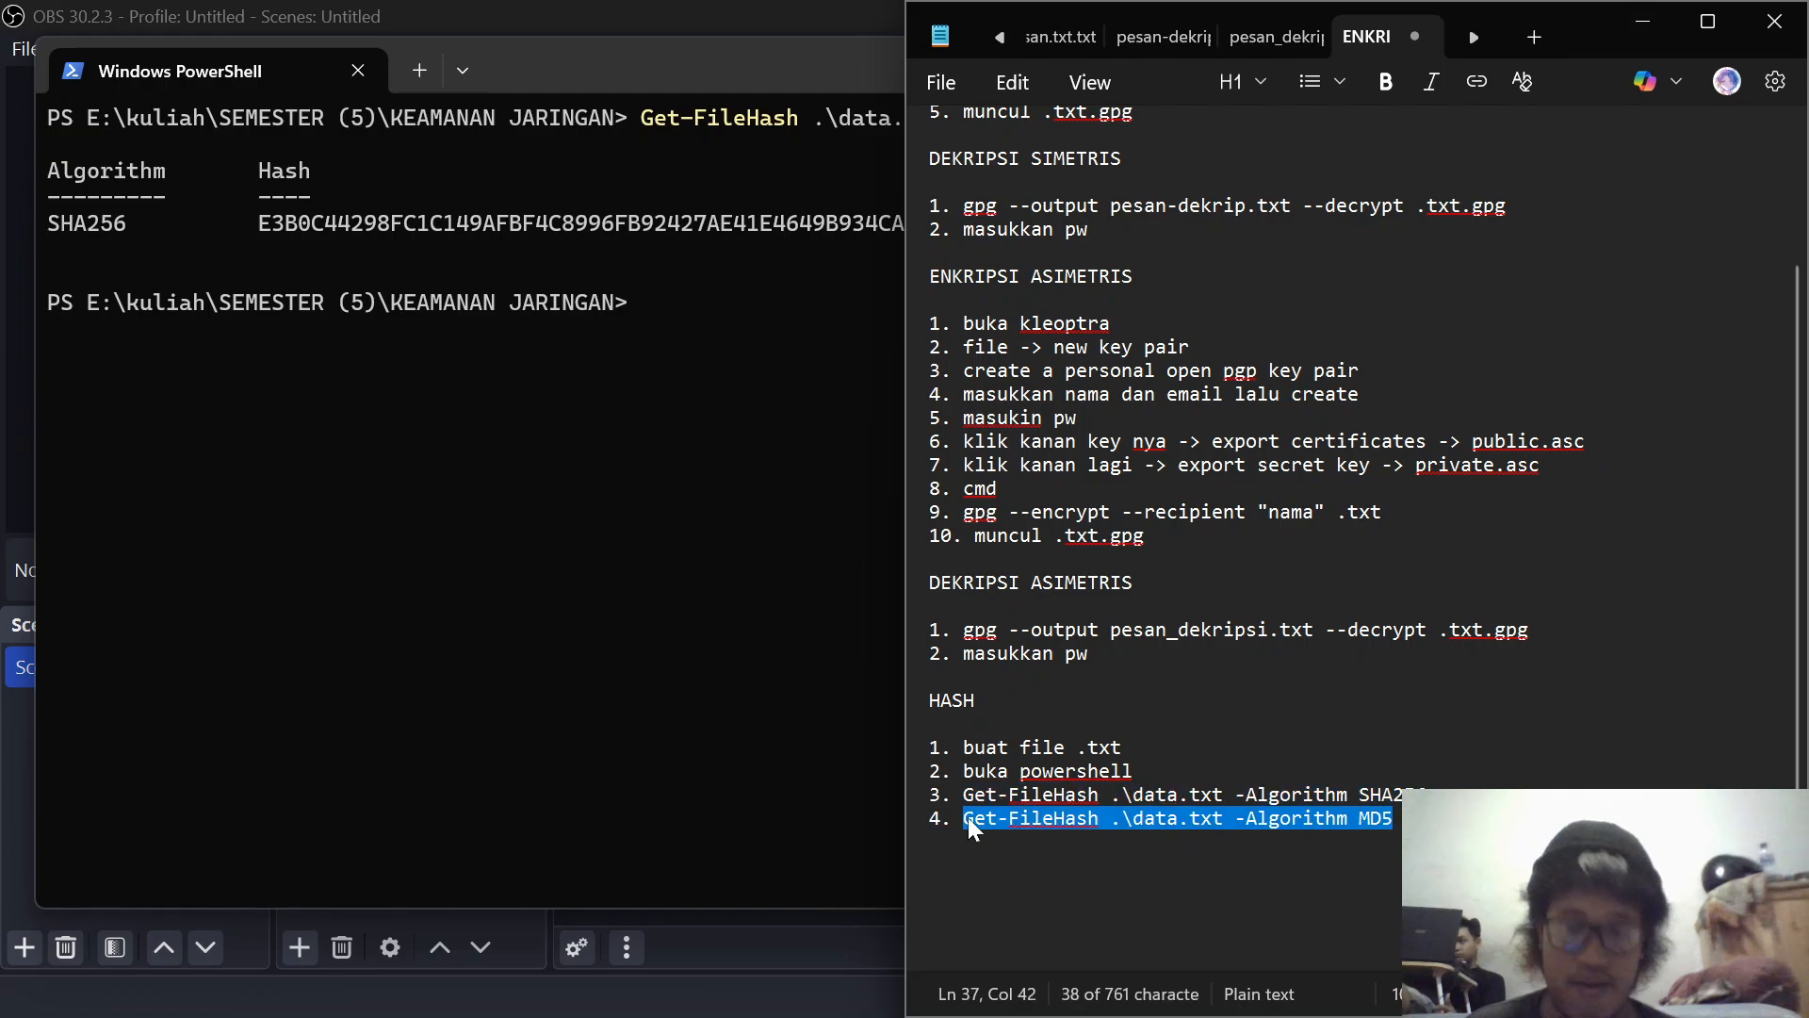
click(1644, 22)
key(ctrl+v)
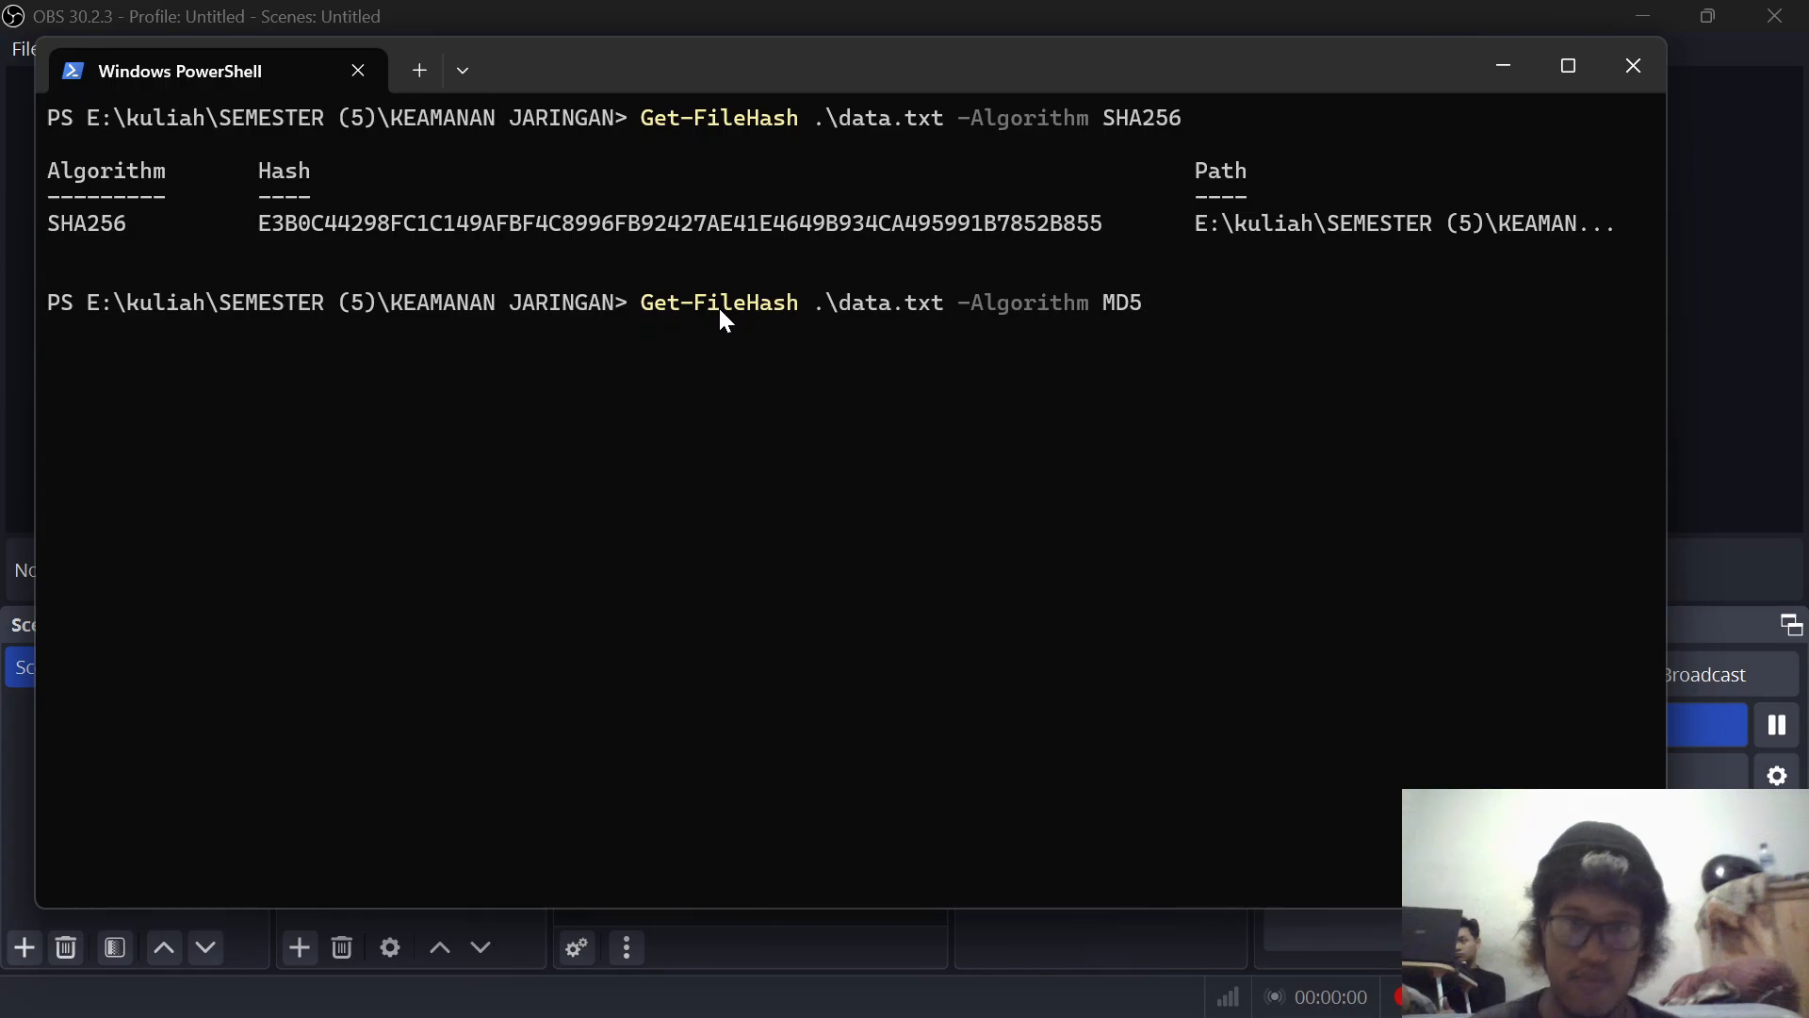
key(Return)
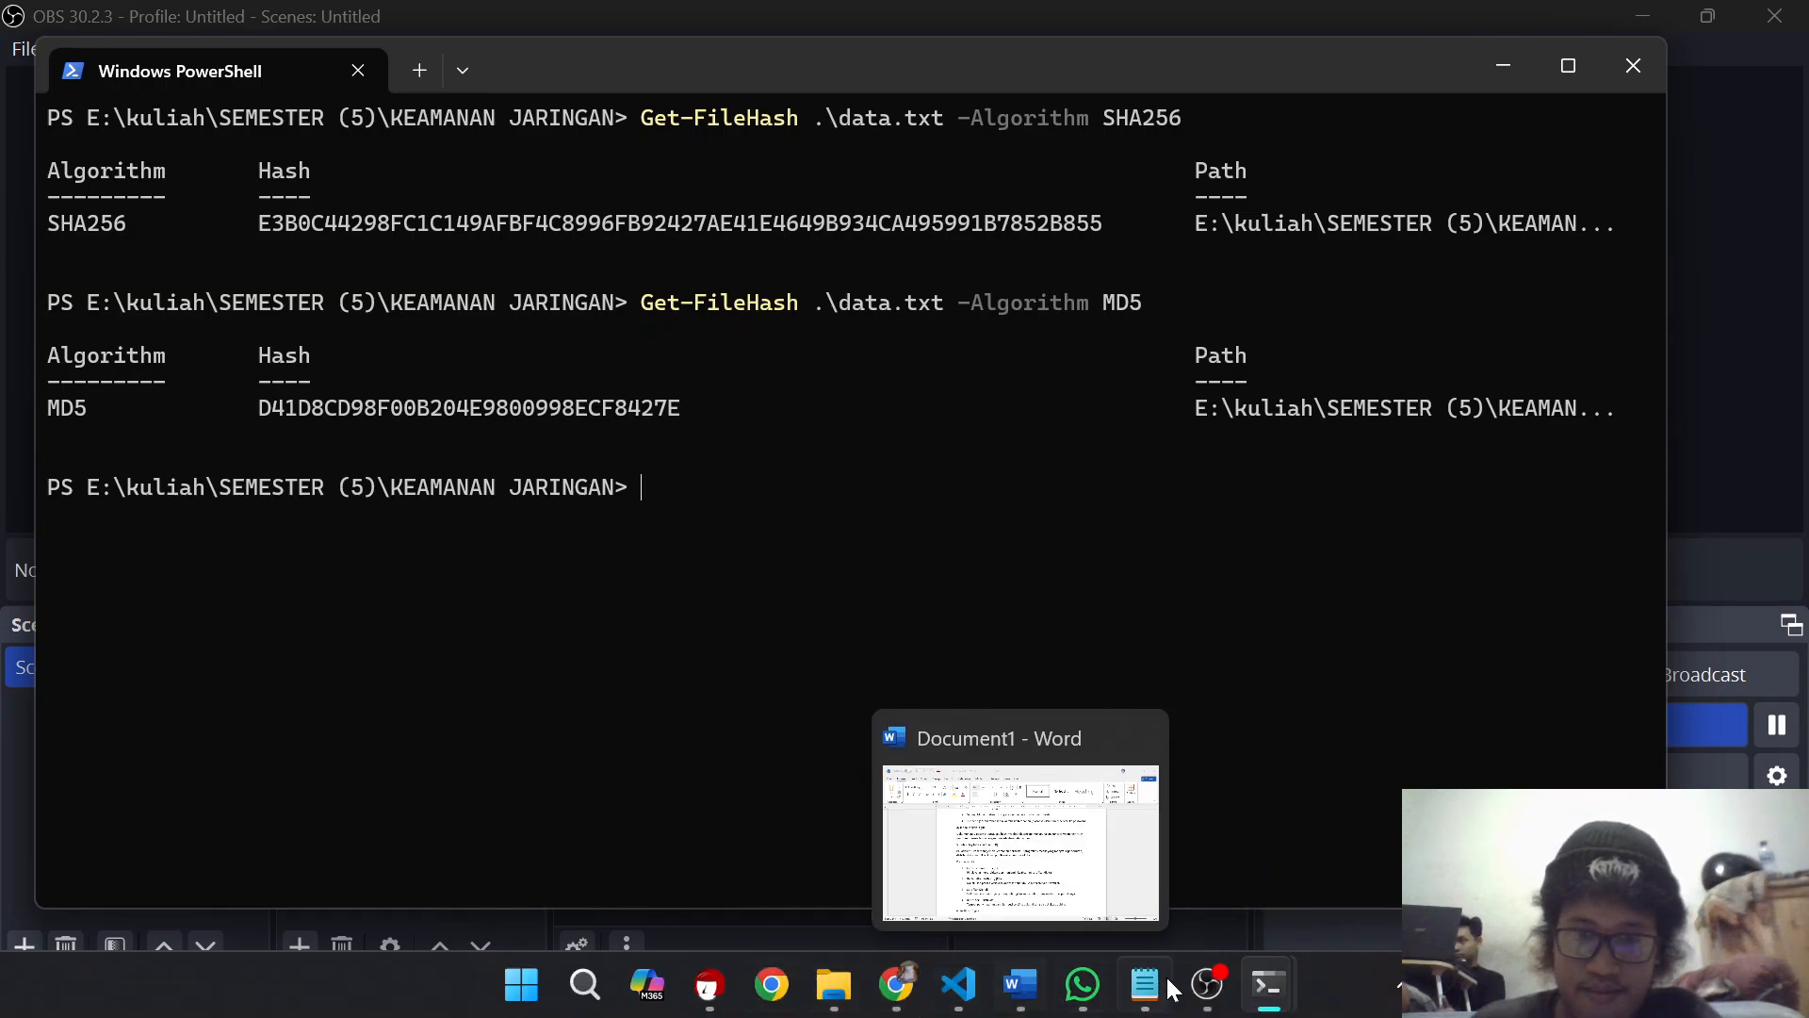
Step: Switch to the Word document and read the sections on Public Key Infrastructure (PKI) and Sertifikat Digital
click(1206, 983)
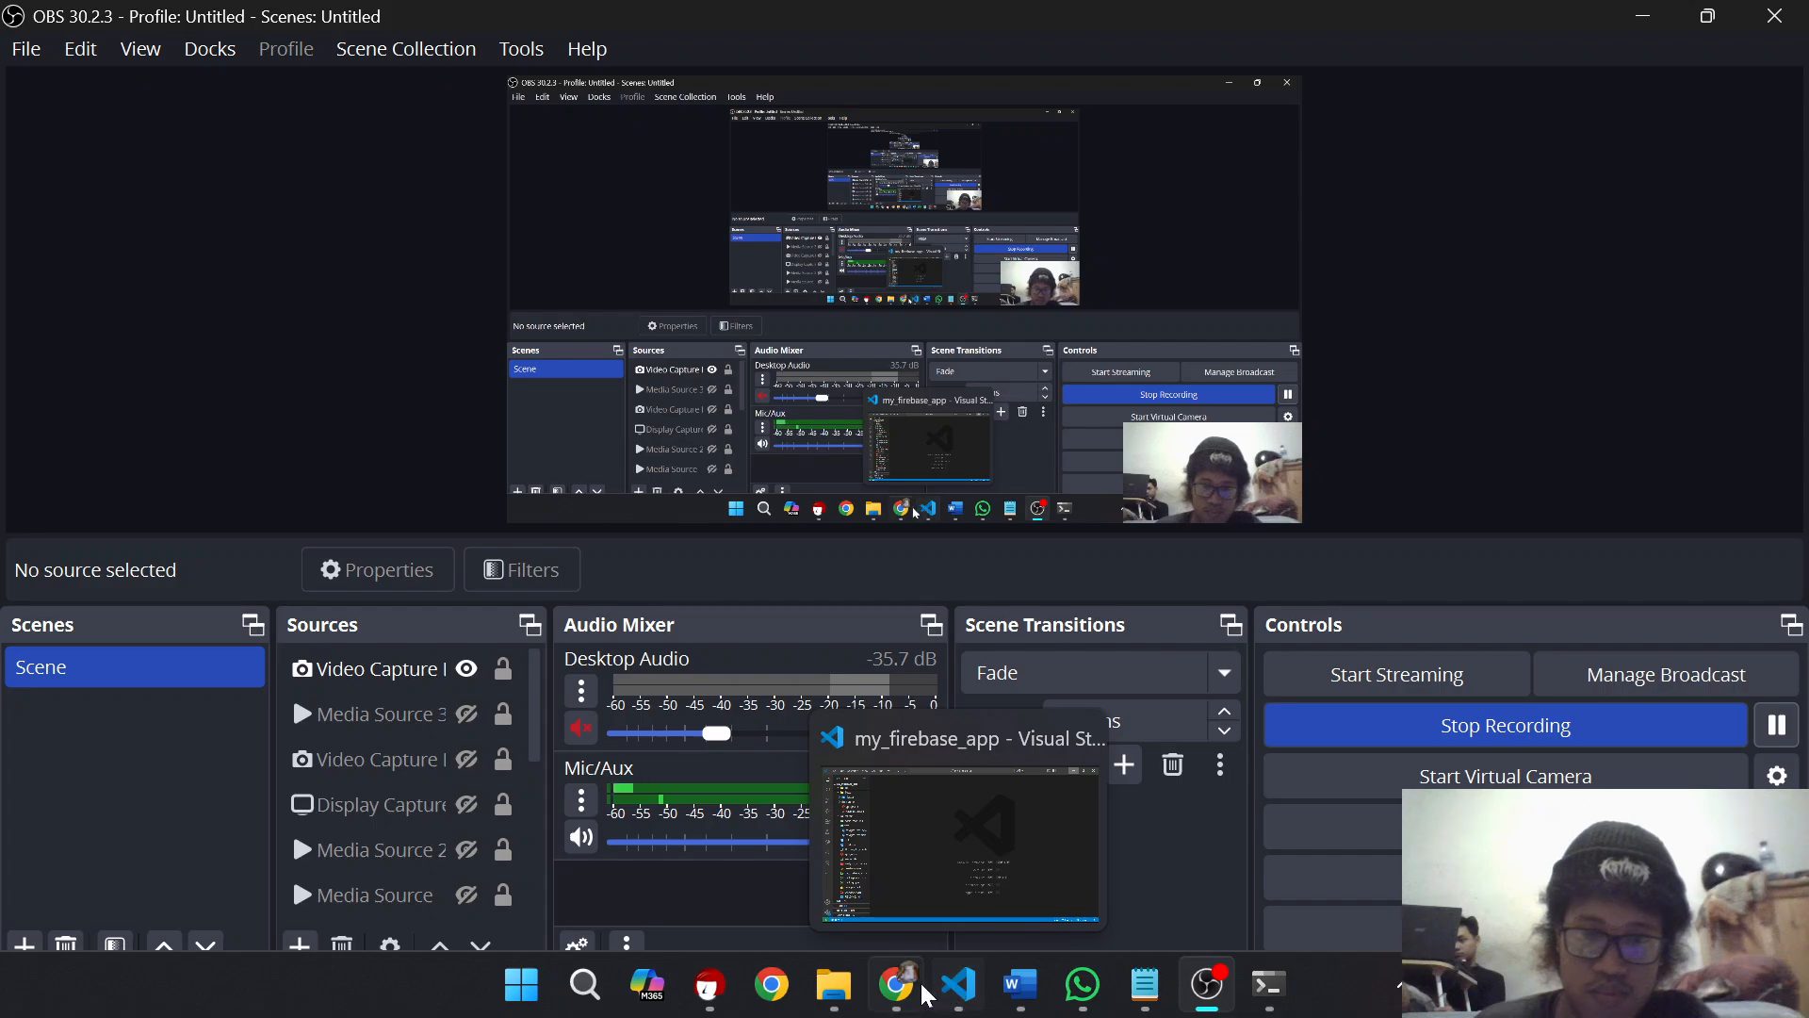
mouse_move(1104, 986)
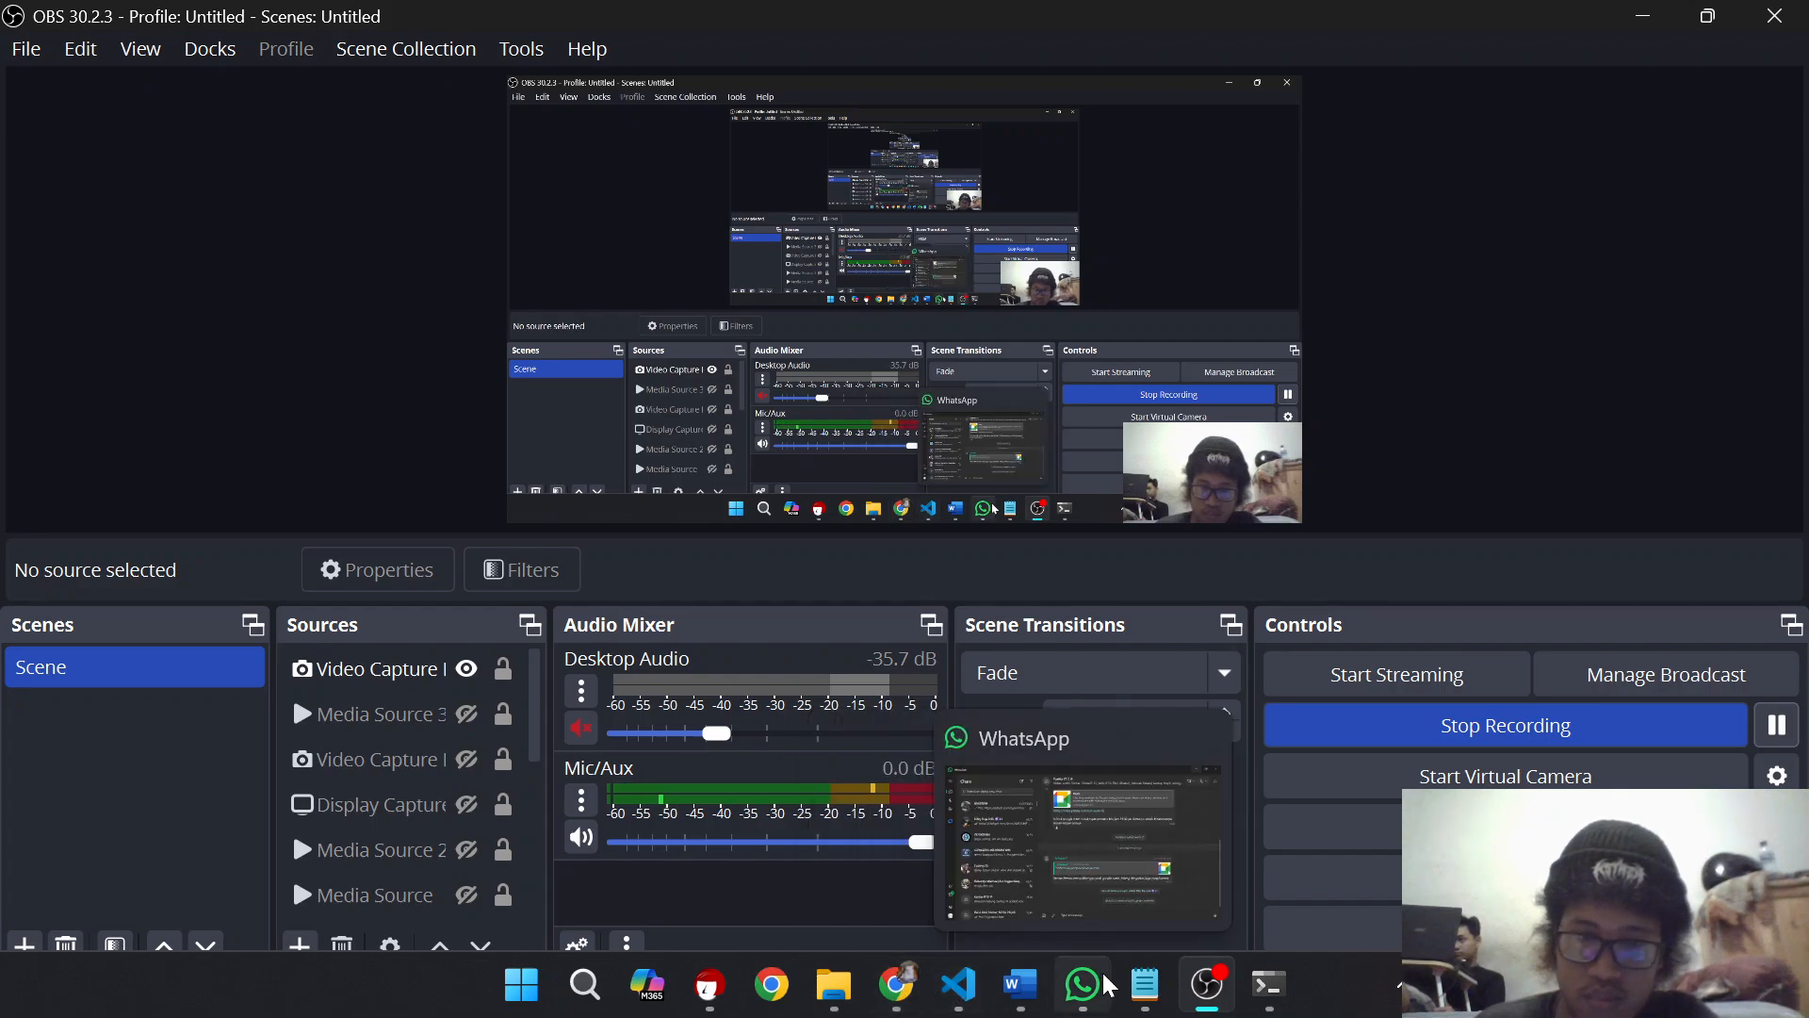
click(1020, 986)
scroll(905, 622, down, 1)
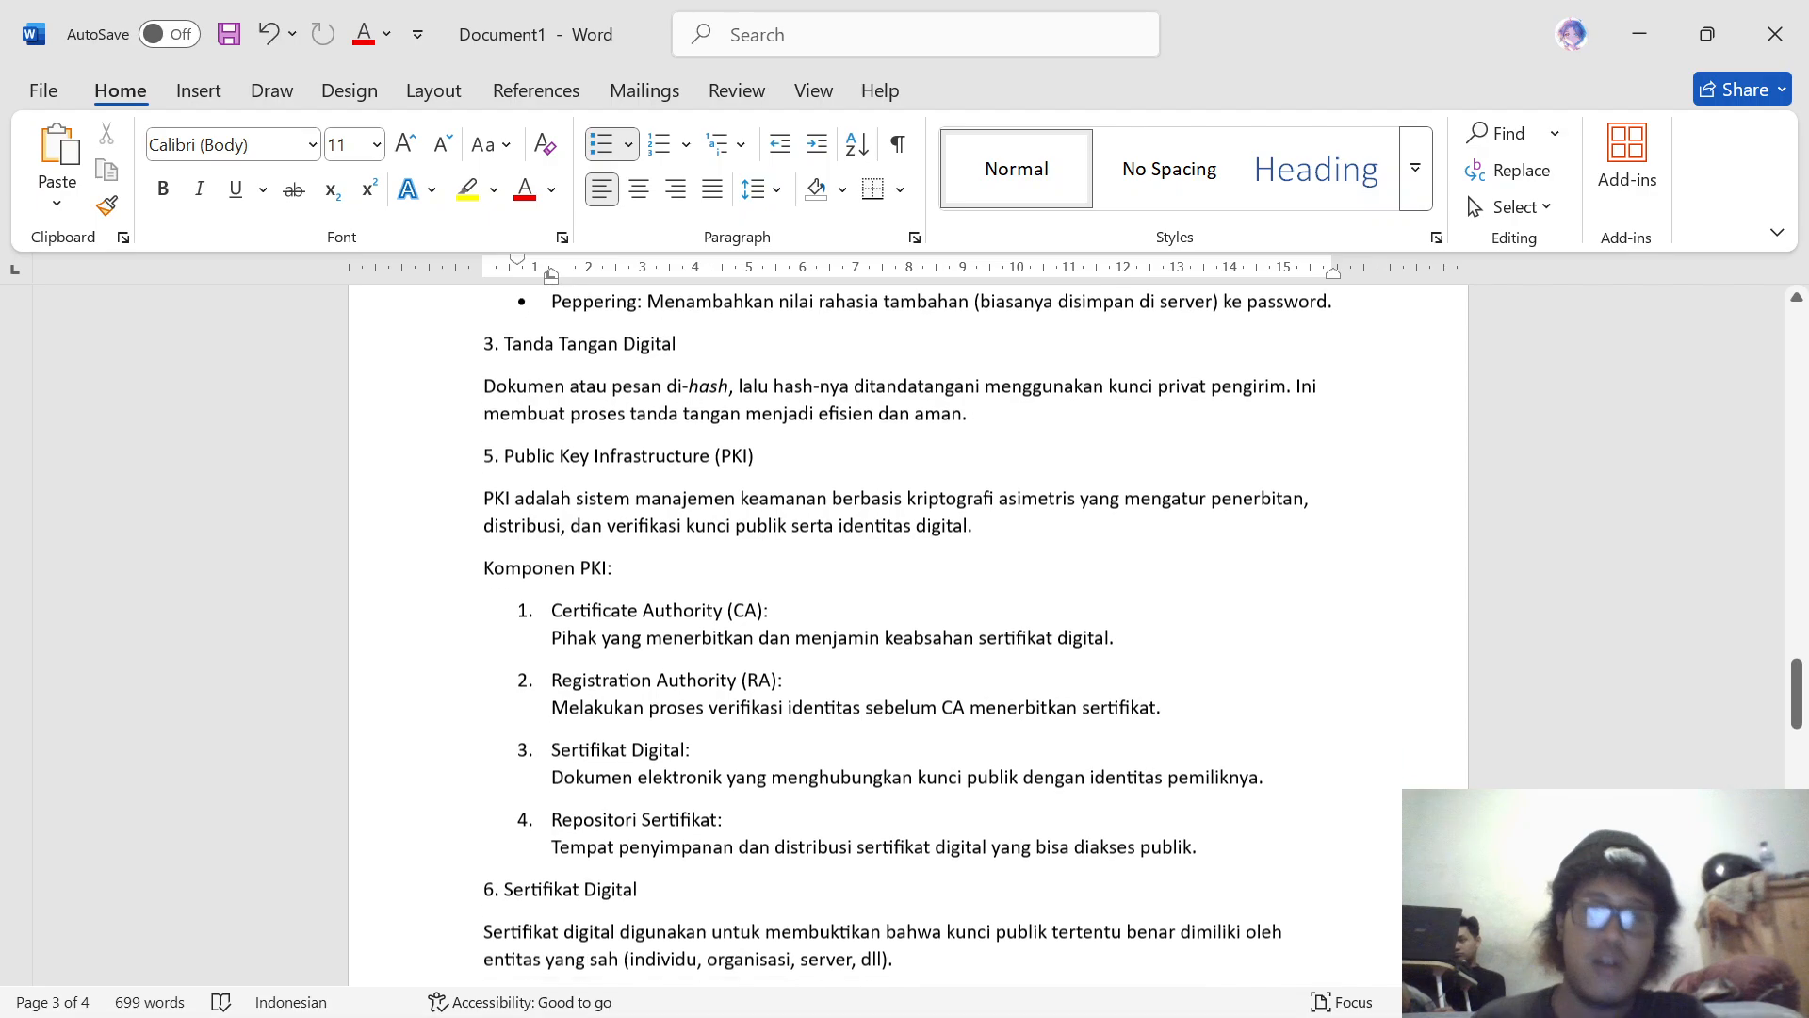
scroll(904, 622, down, 1)
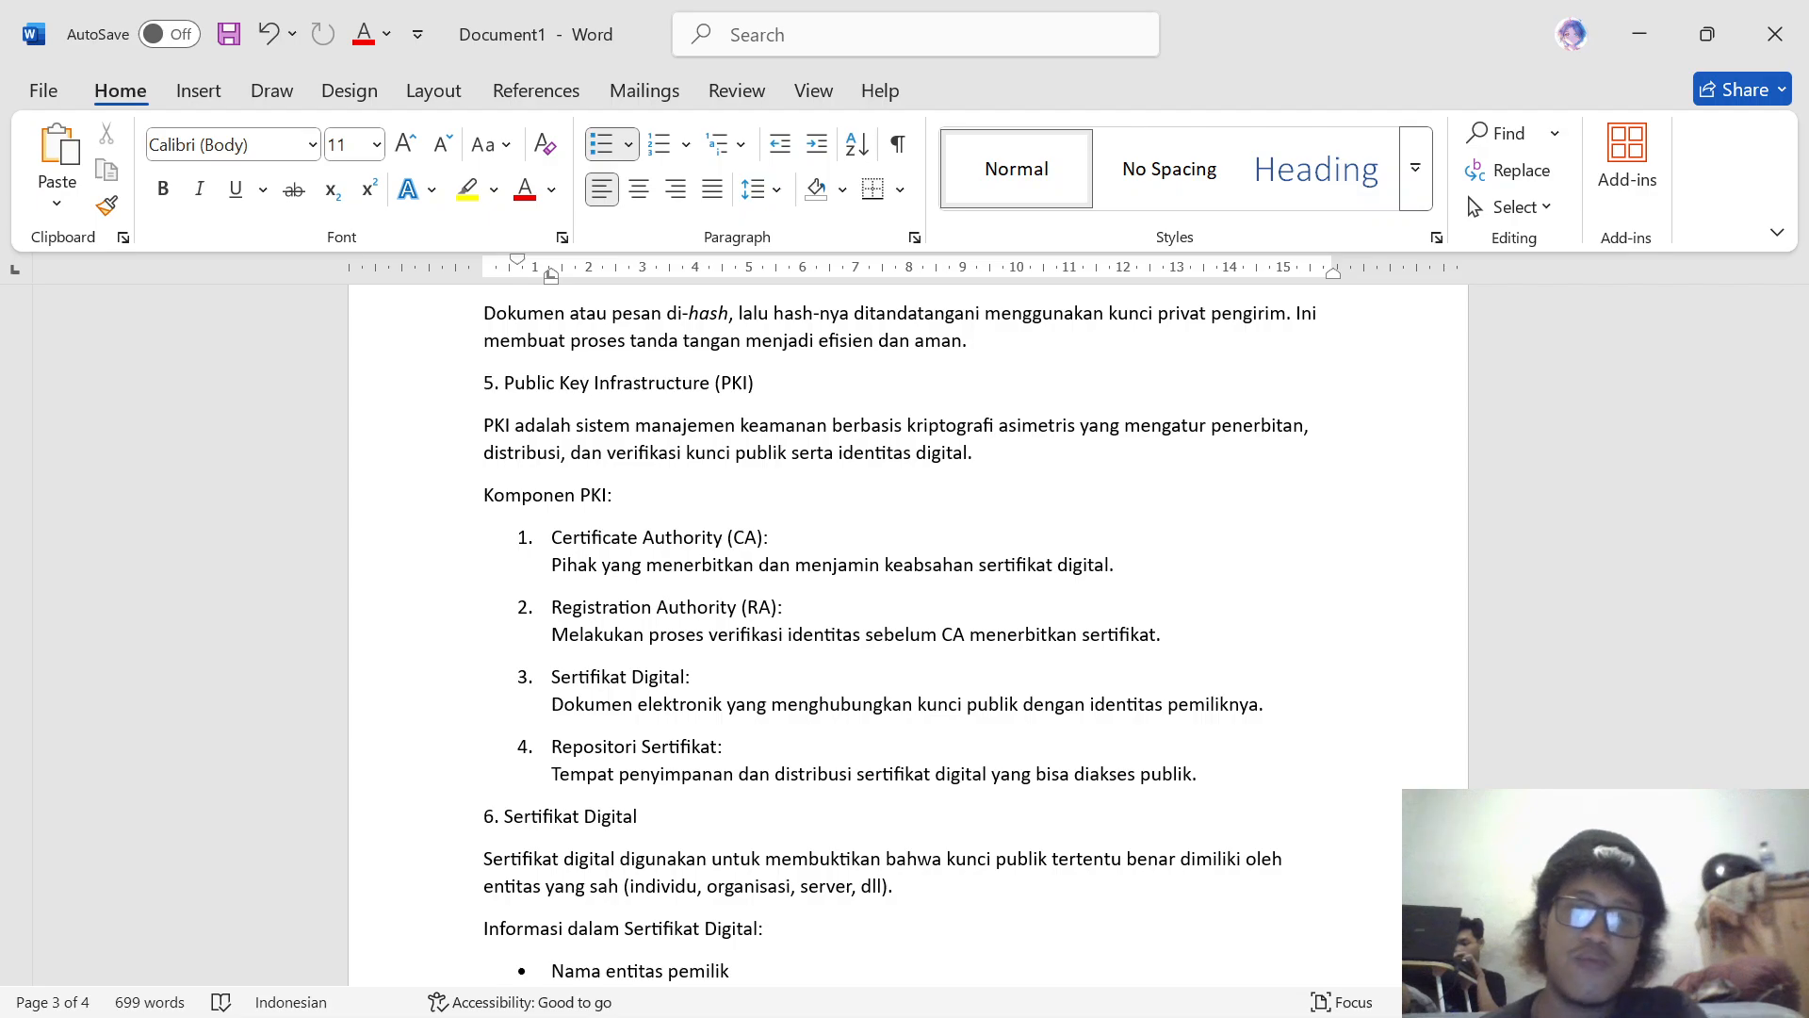
scroll(905, 632, down, 3)
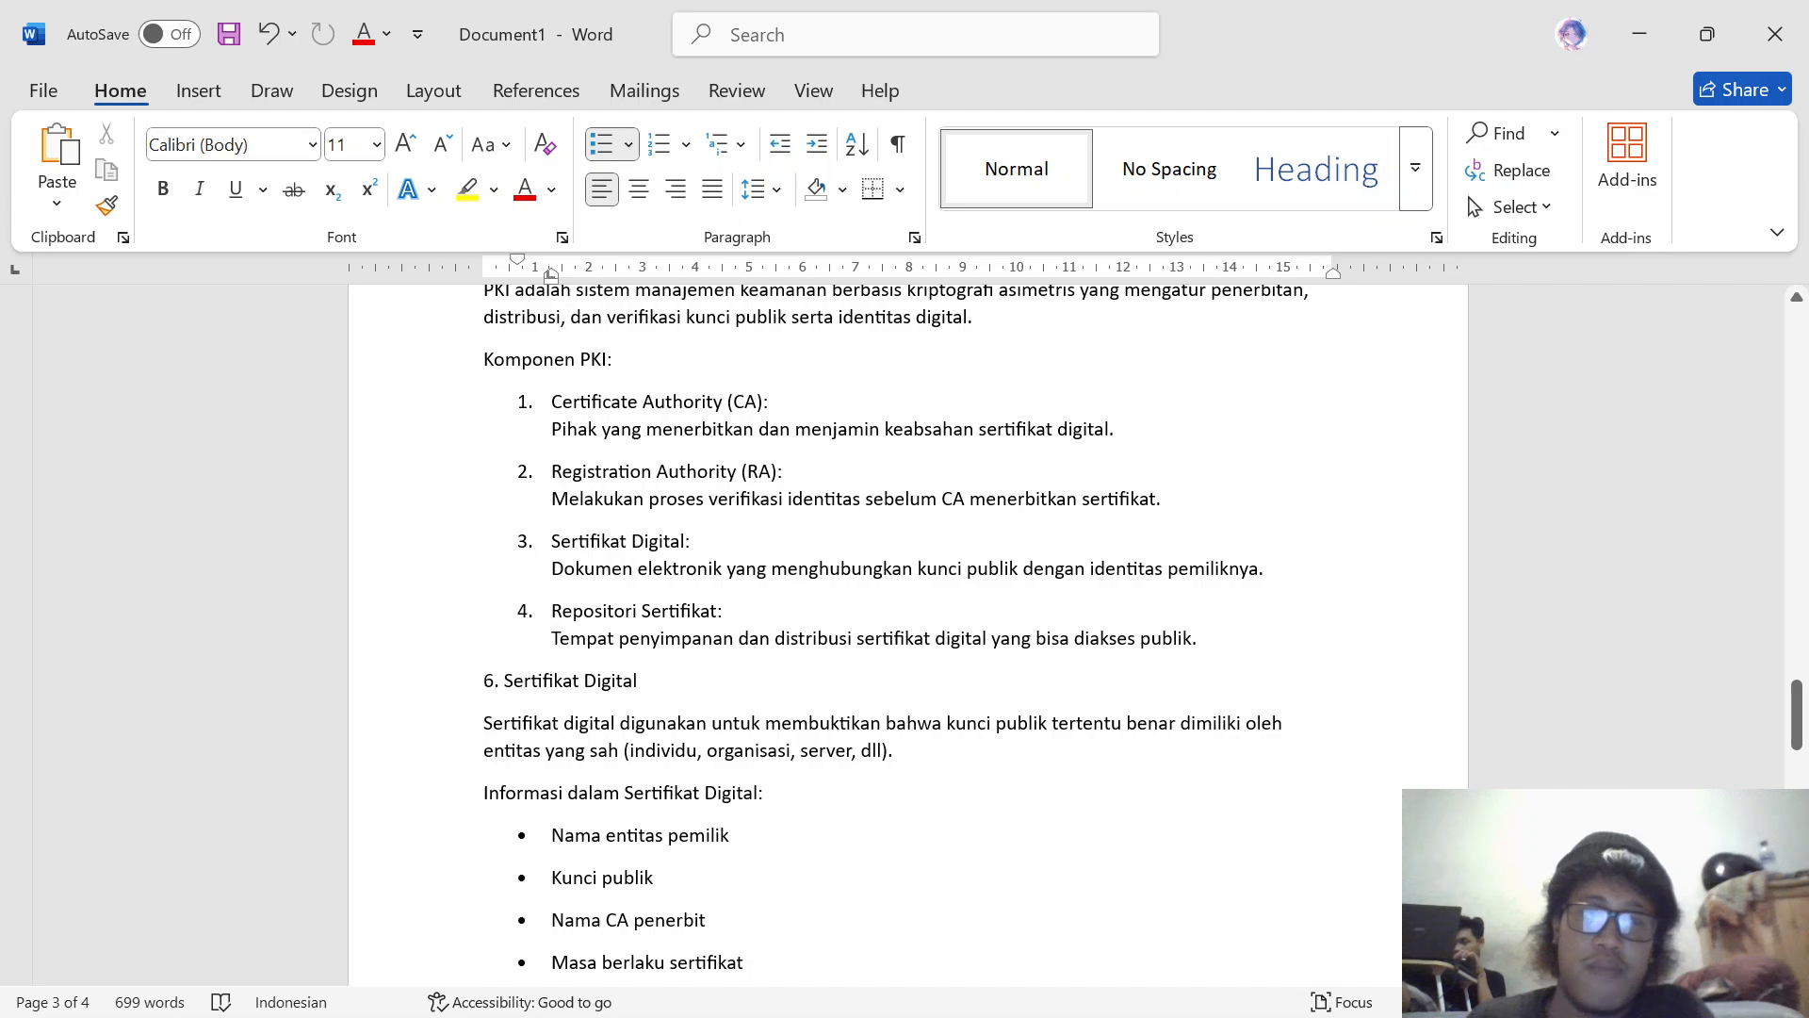
scroll(905, 632, down, 2)
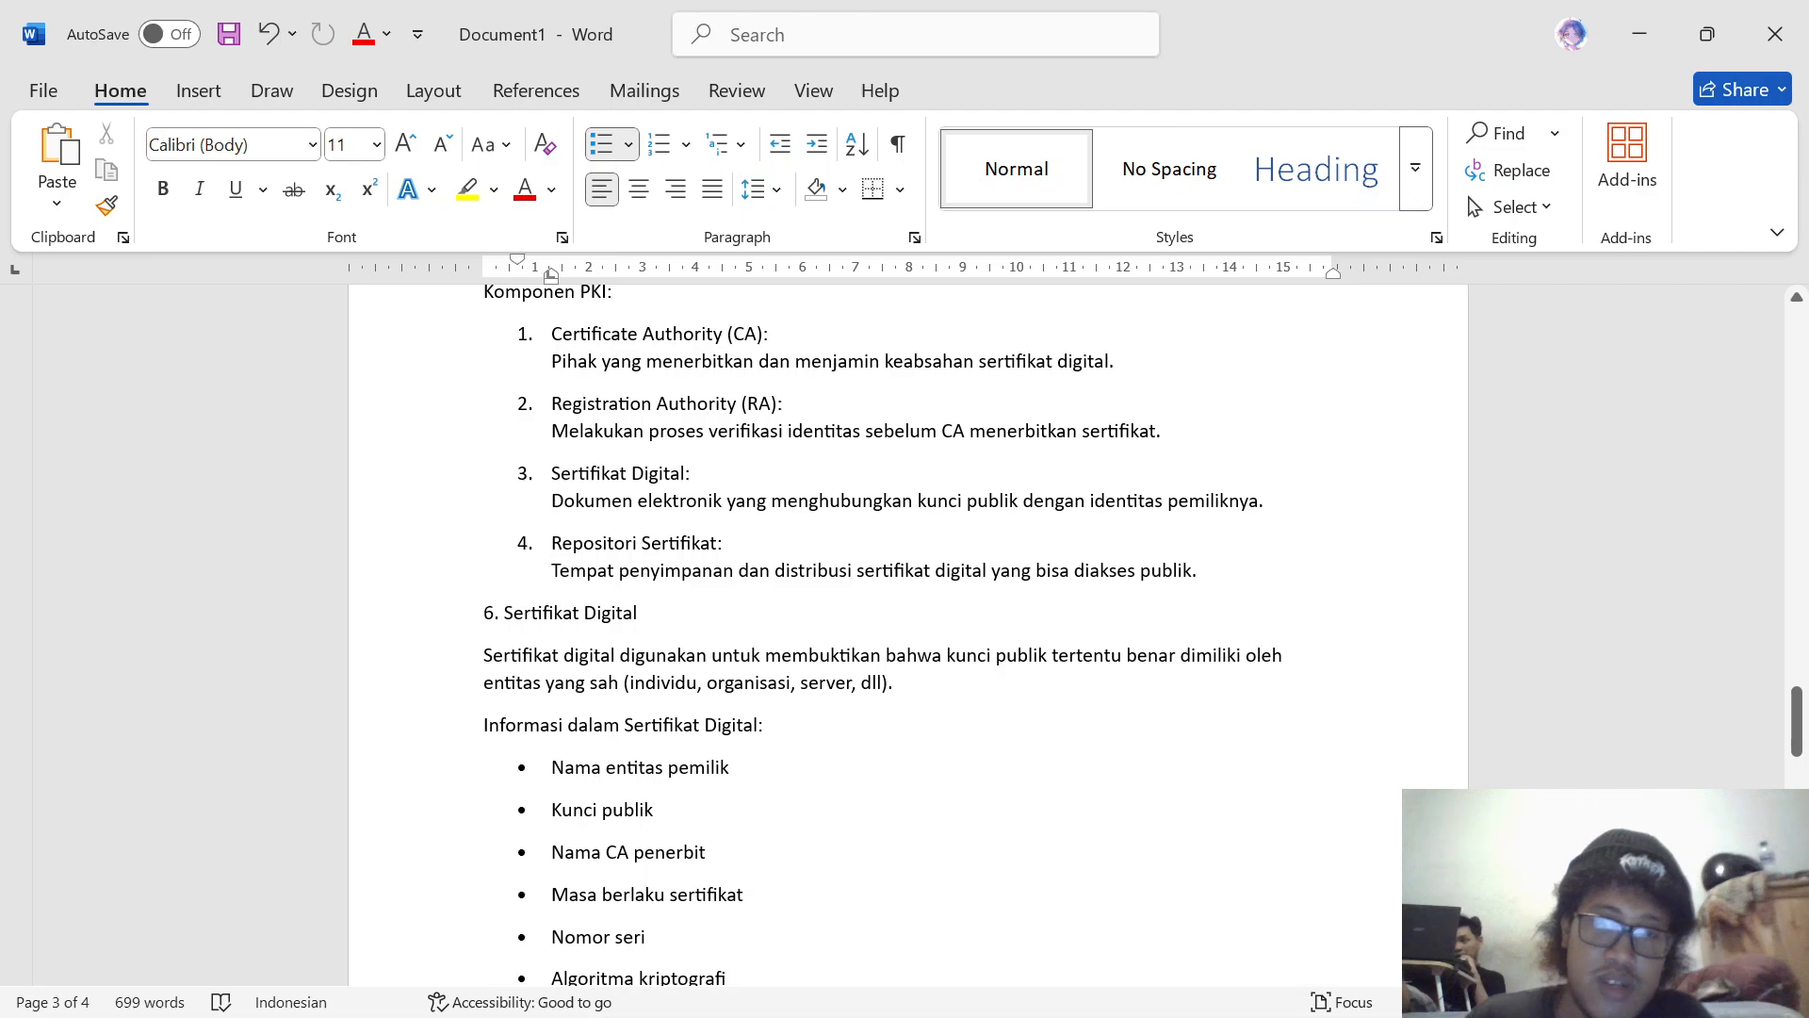
scroll(904, 632, down, 3)
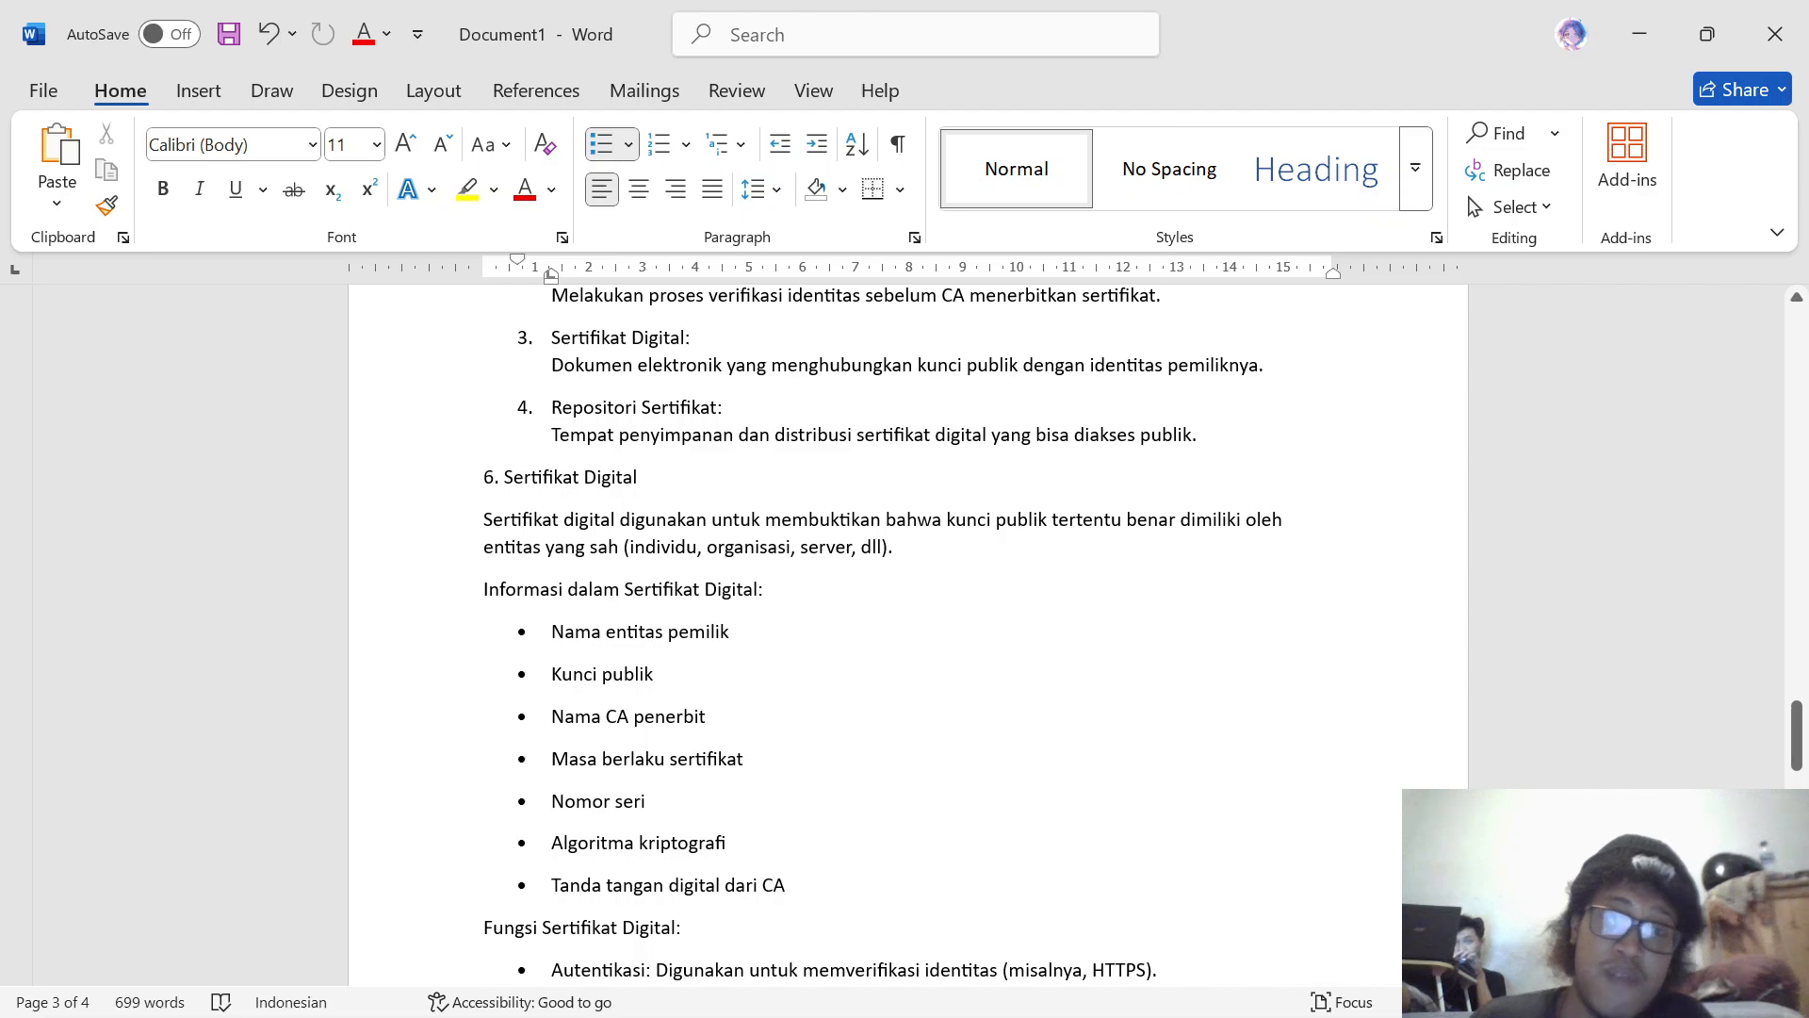
scroll(883, 636, down, 3)
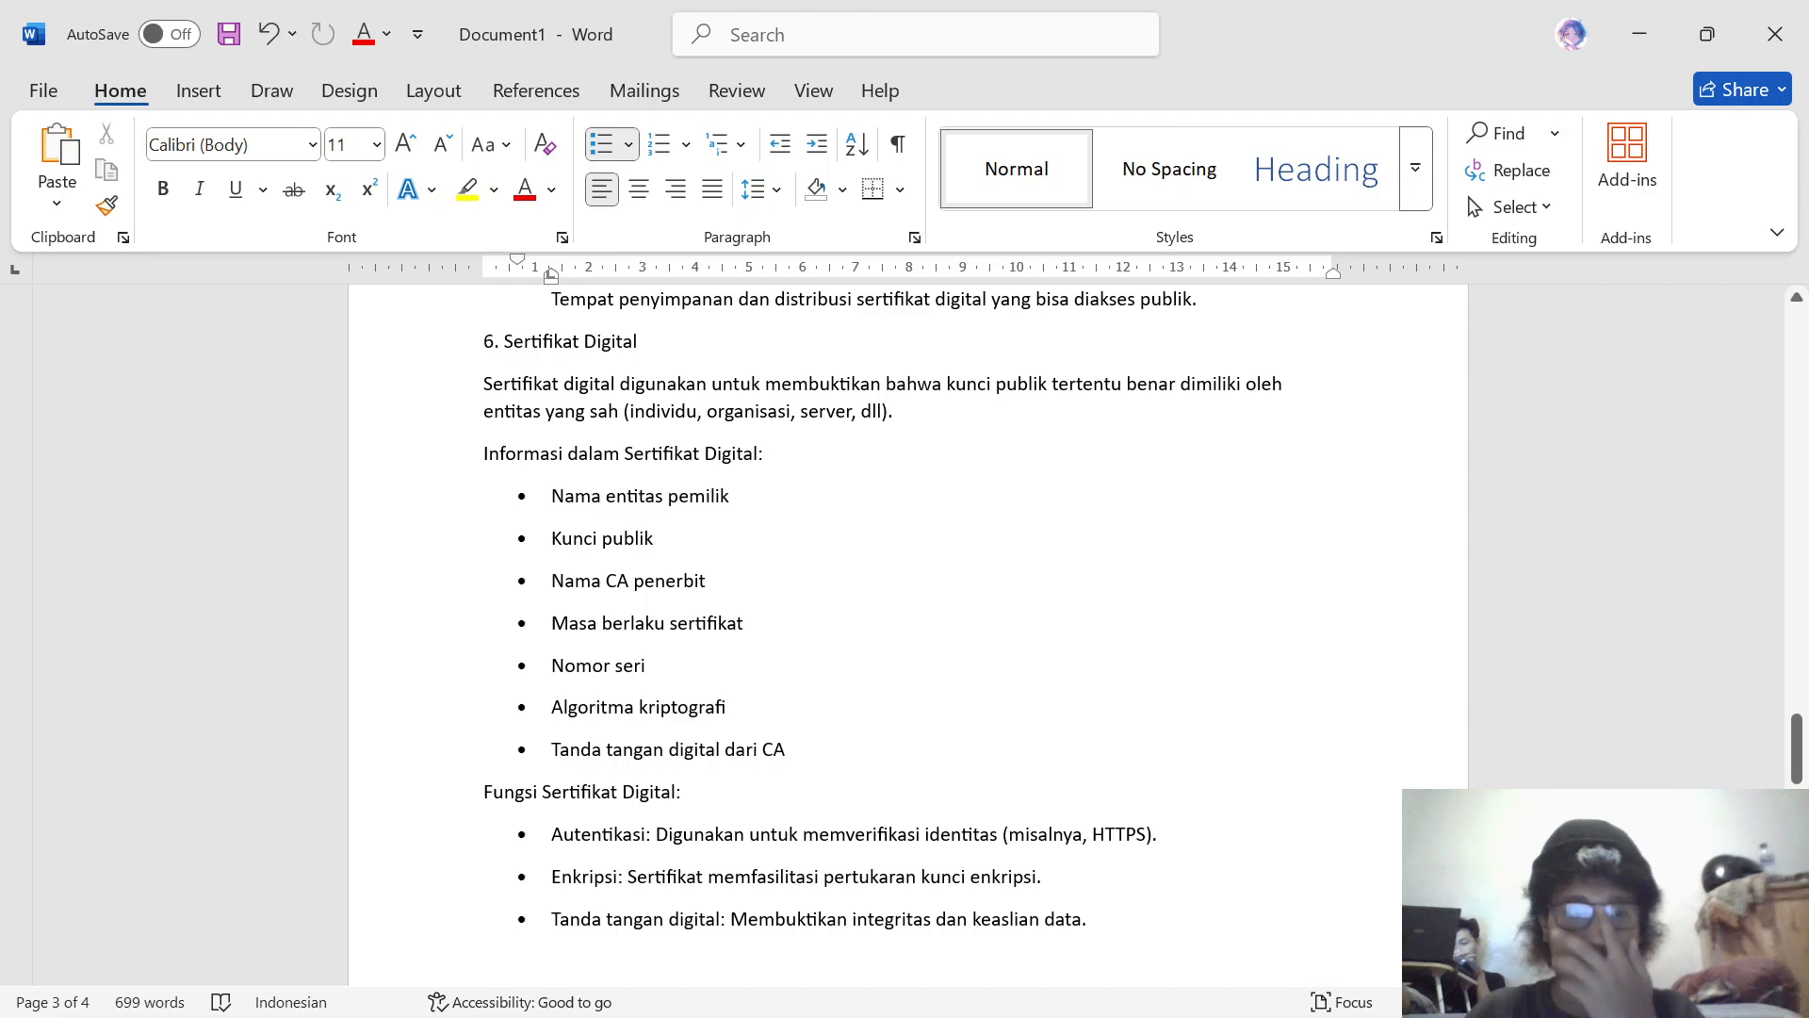
Step: Switch to Chrome and open the certificate viewer for temp-mail.org from the site's connection security information
mouse_move(1056, 965)
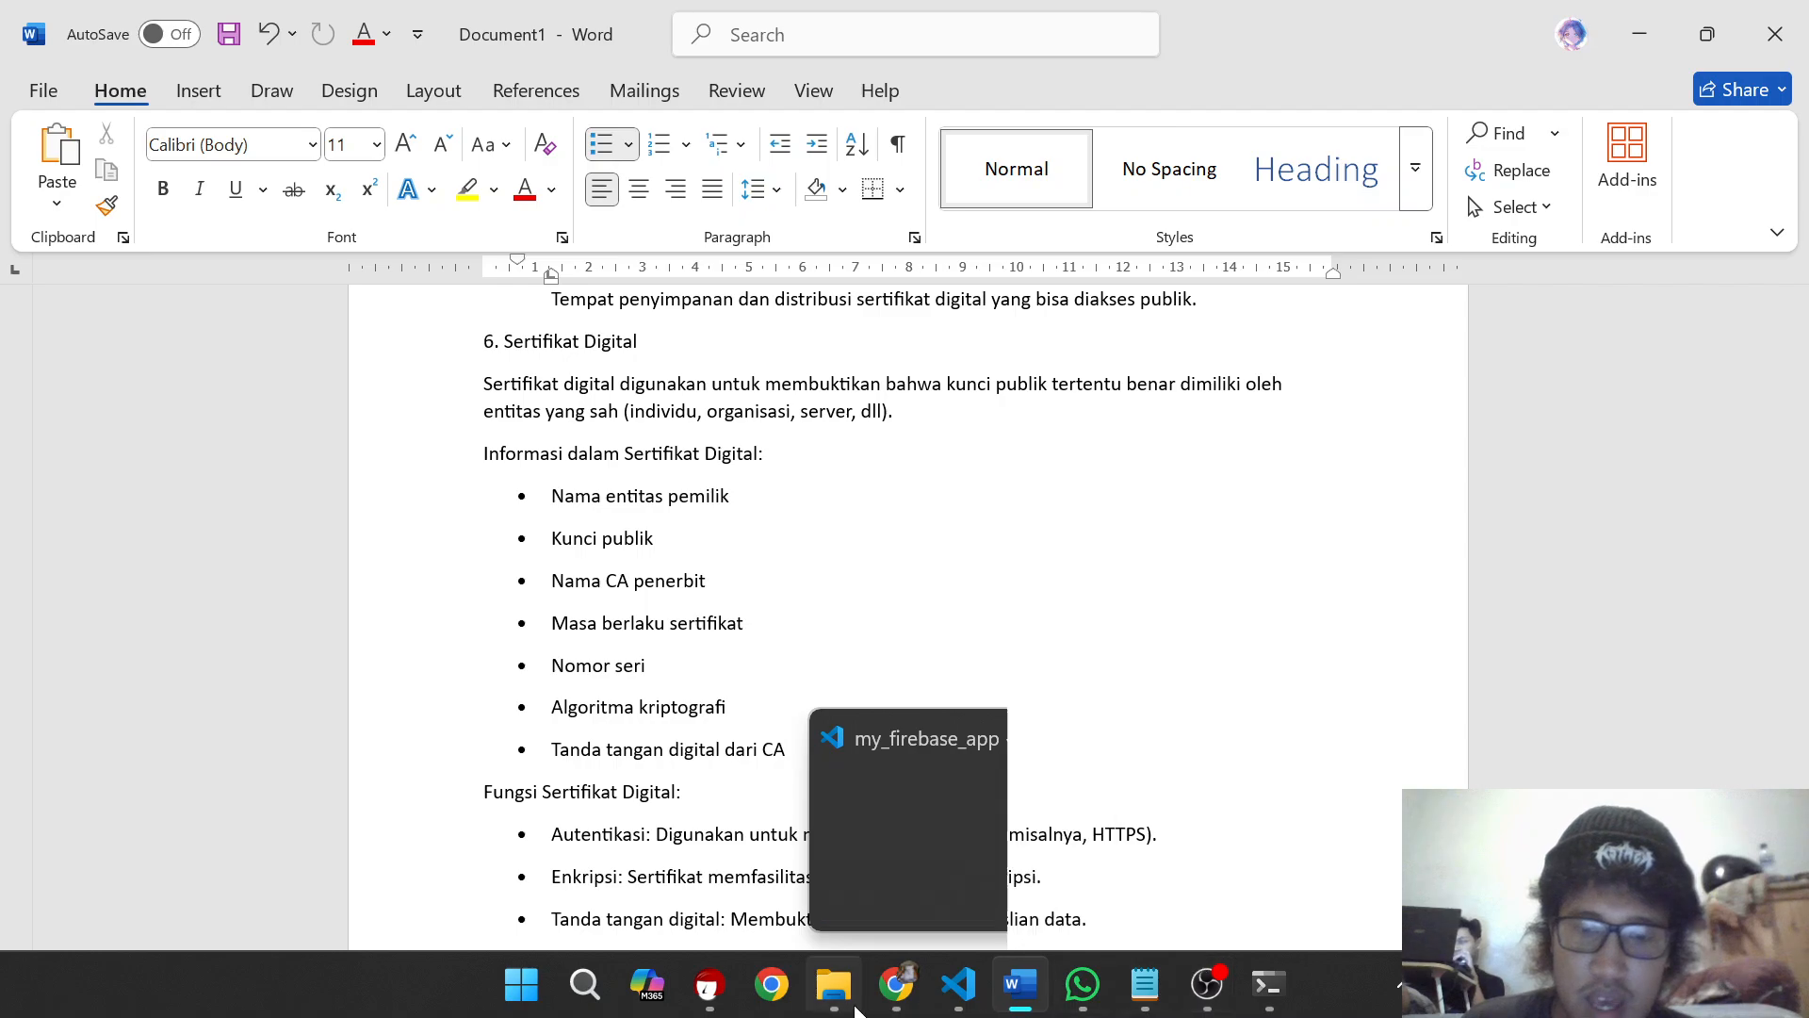
click(895, 1001)
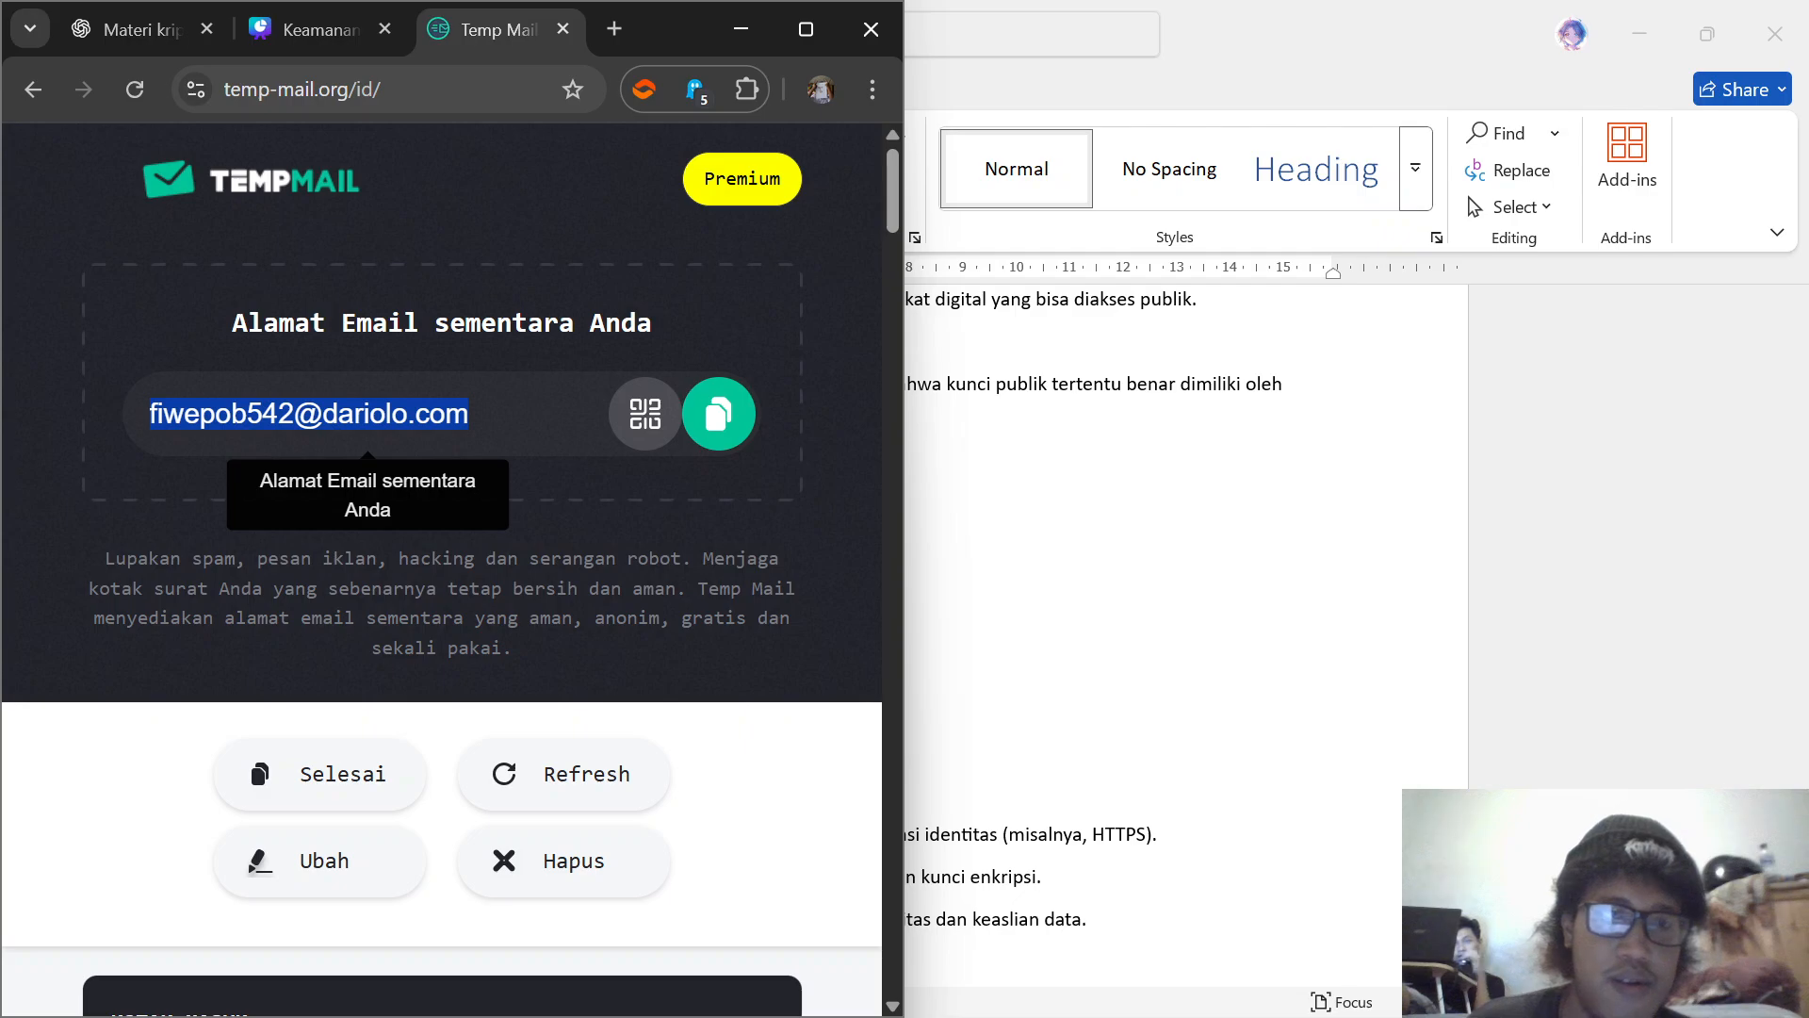
click(199, 97)
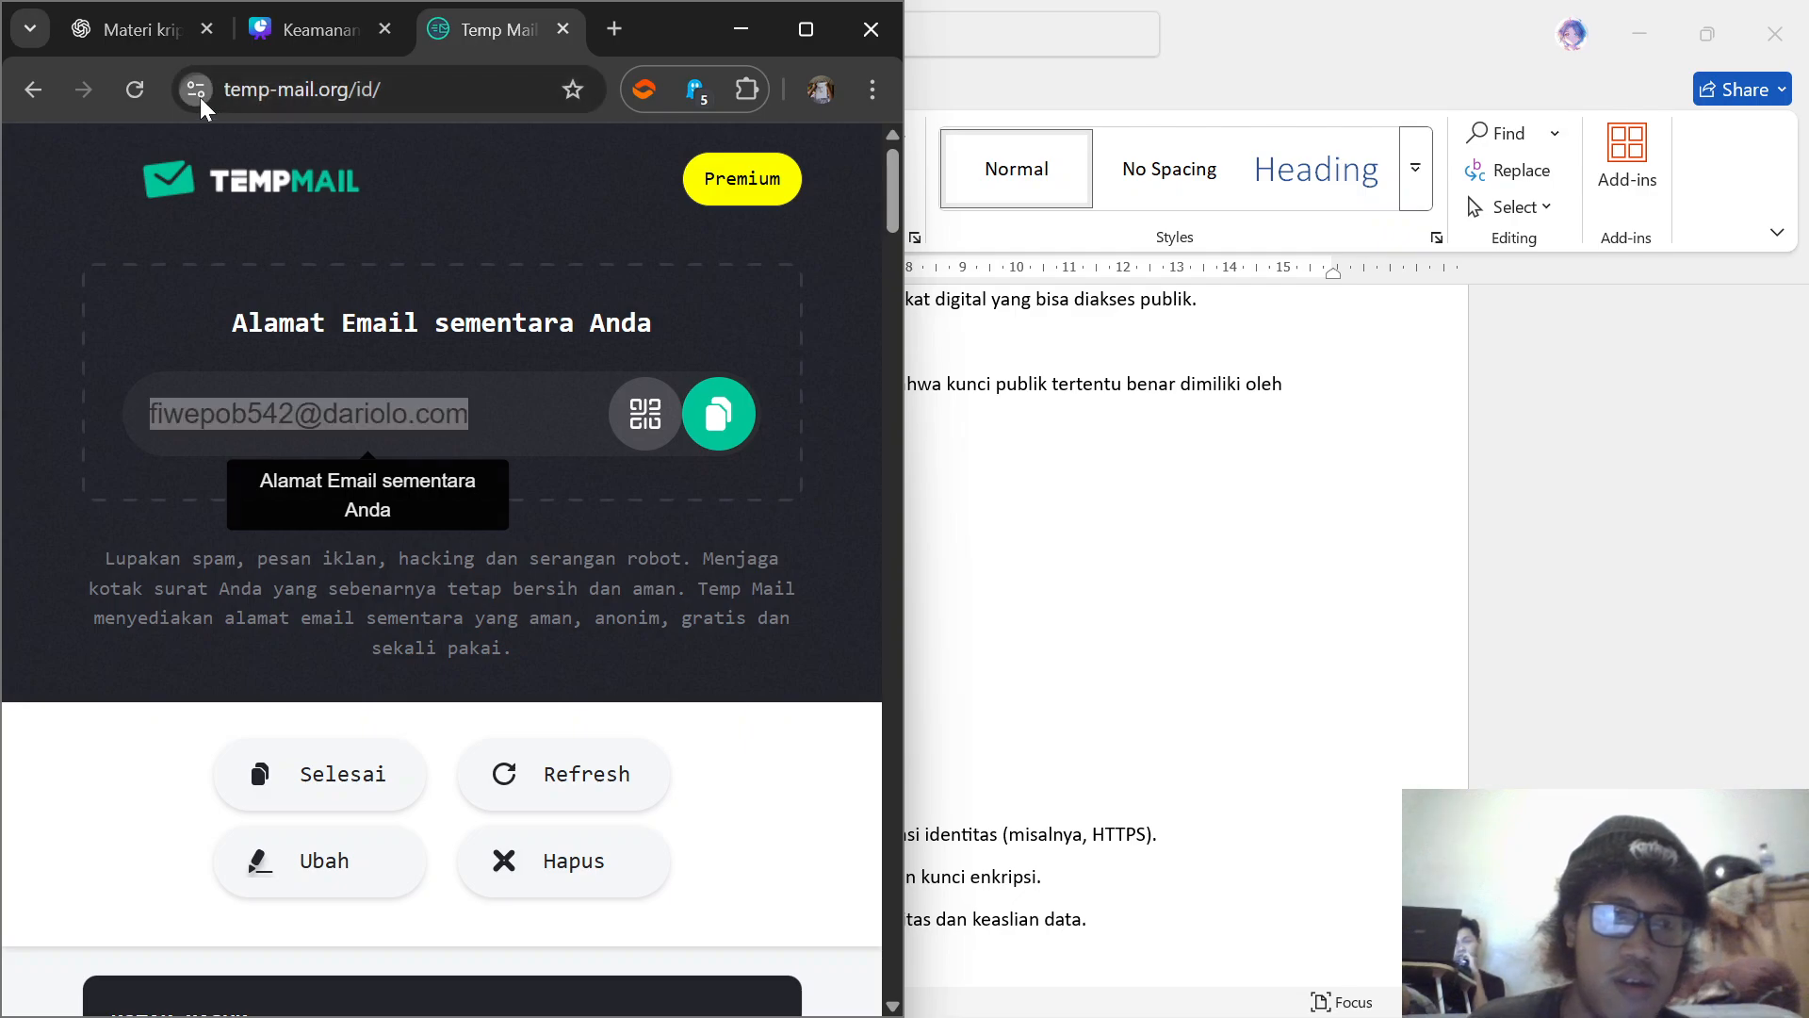
click(330, 222)
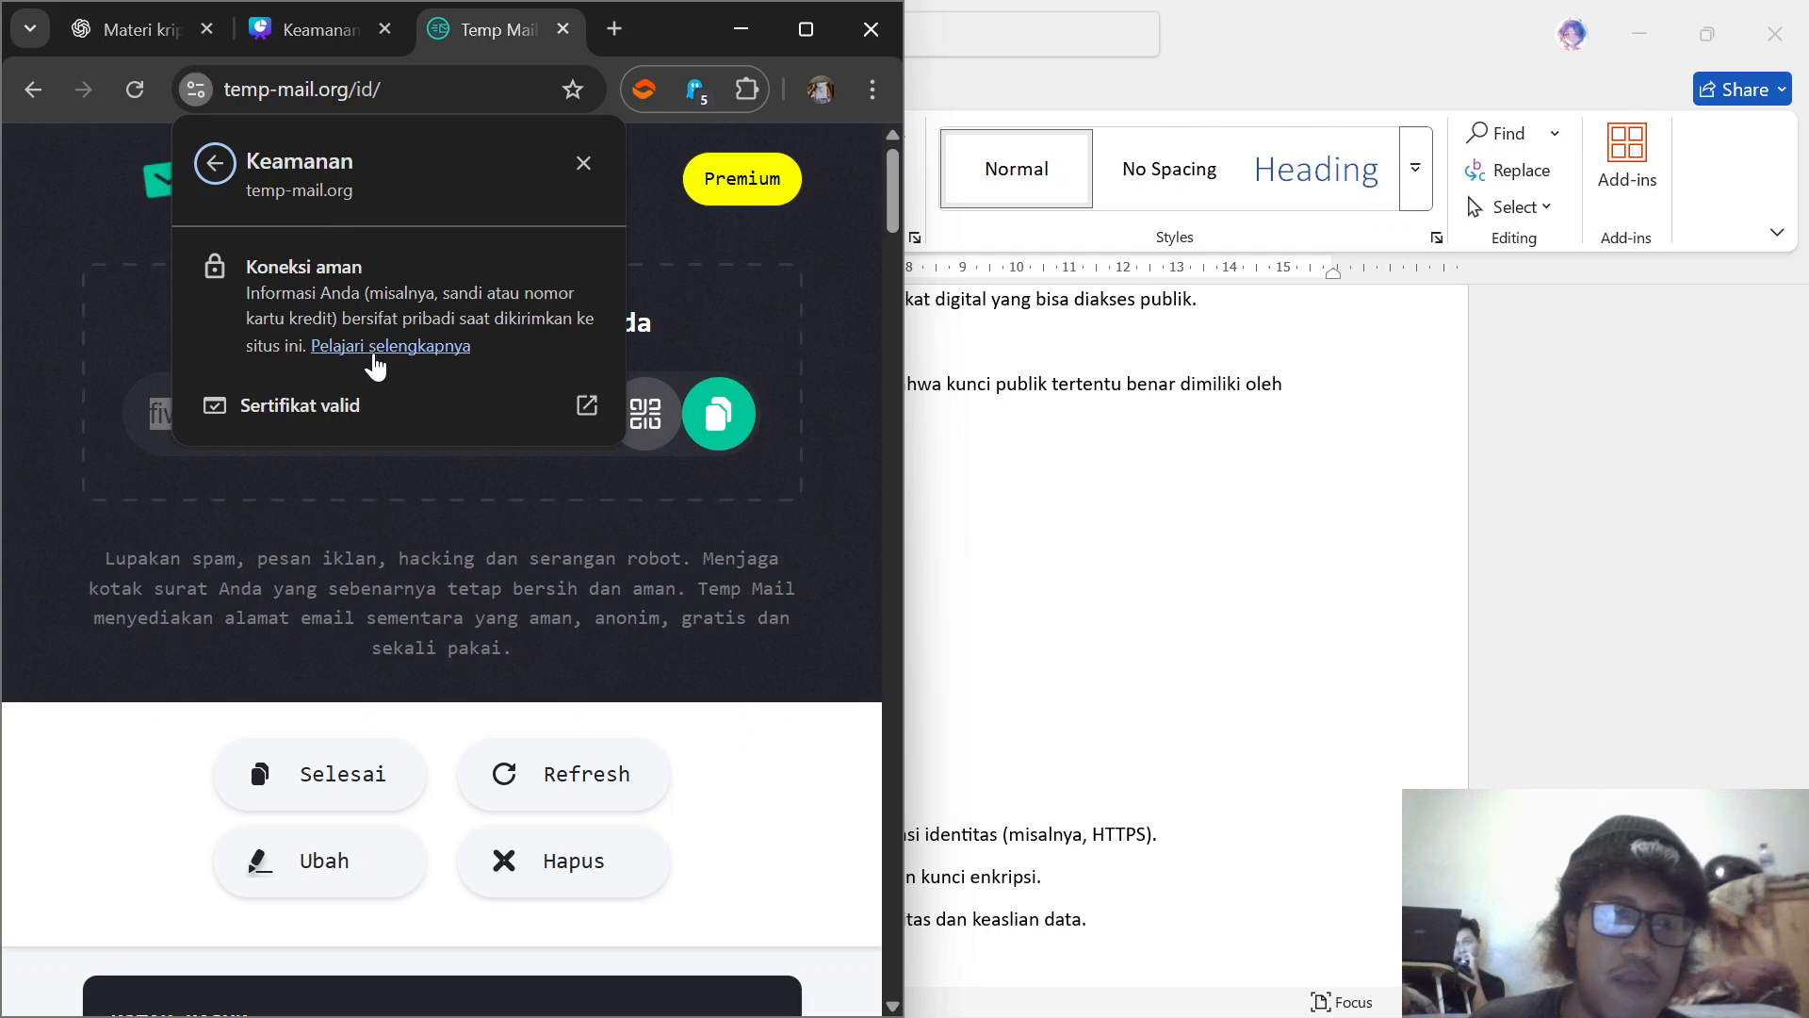
click(374, 418)
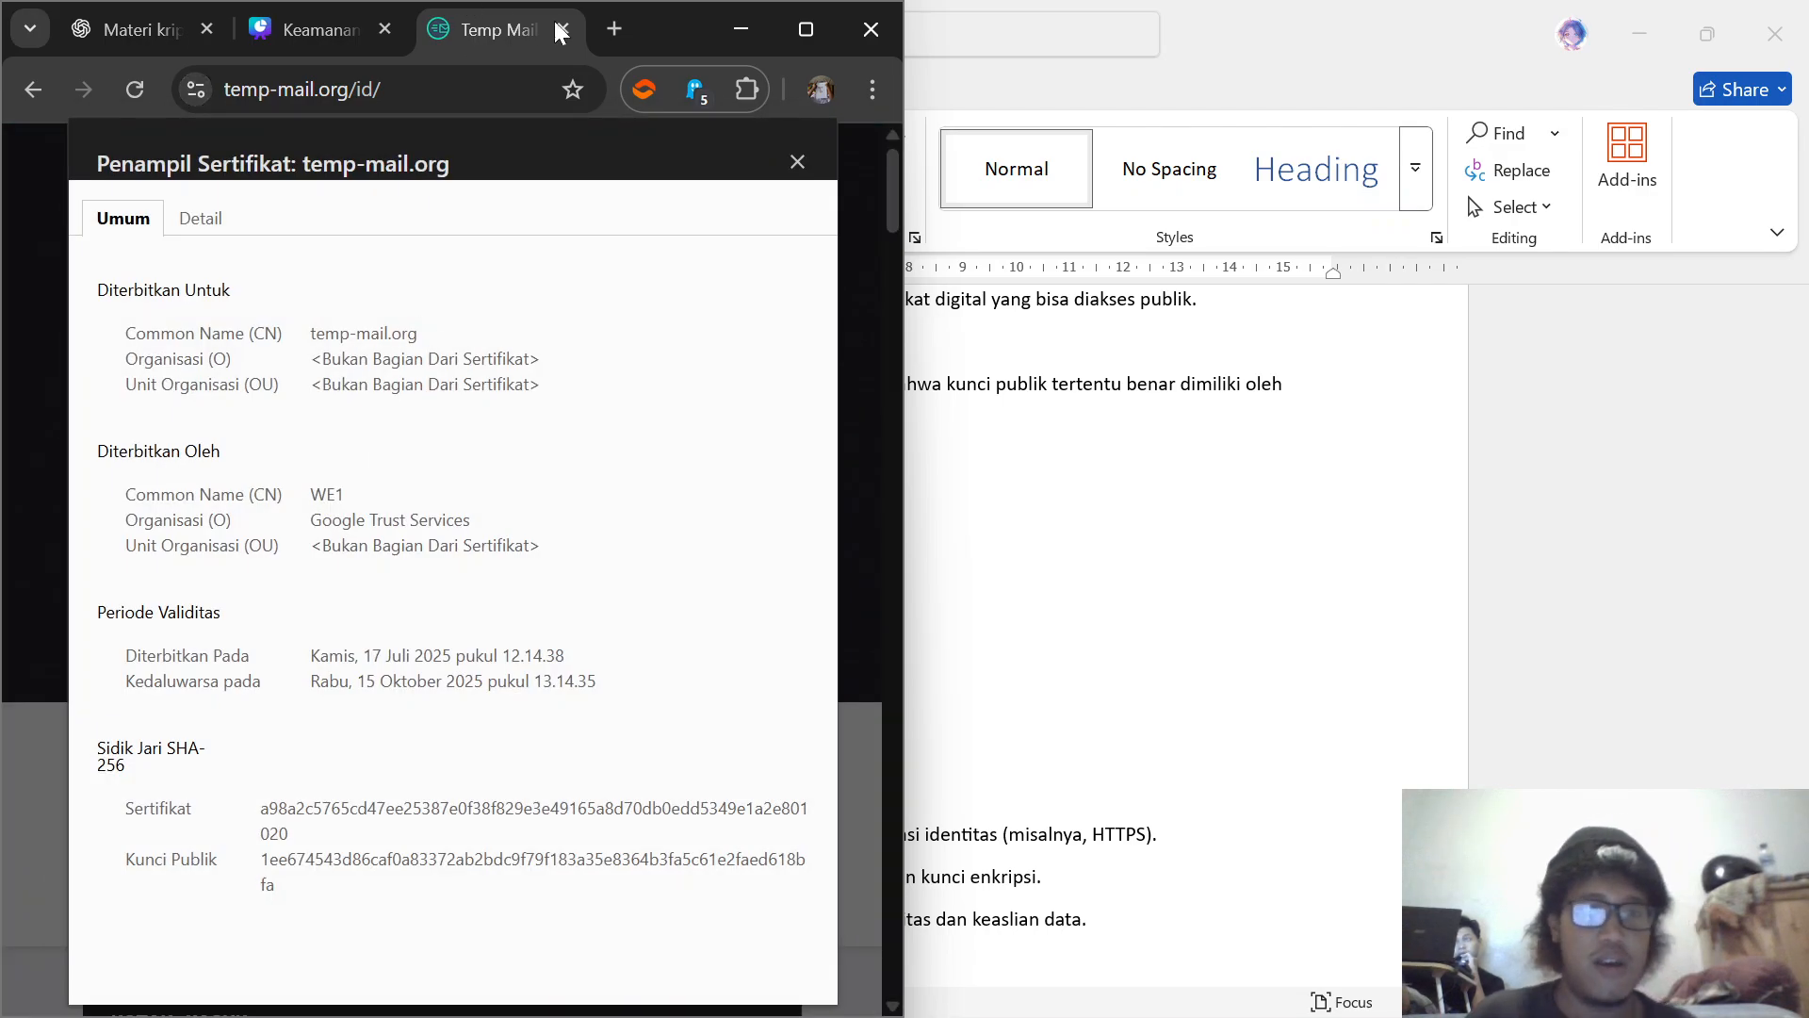
Step: Move the browser beside the Word text, examine the certificate's detailed and general information, and minimize the browser
drag(678, 28, 1624, 61)
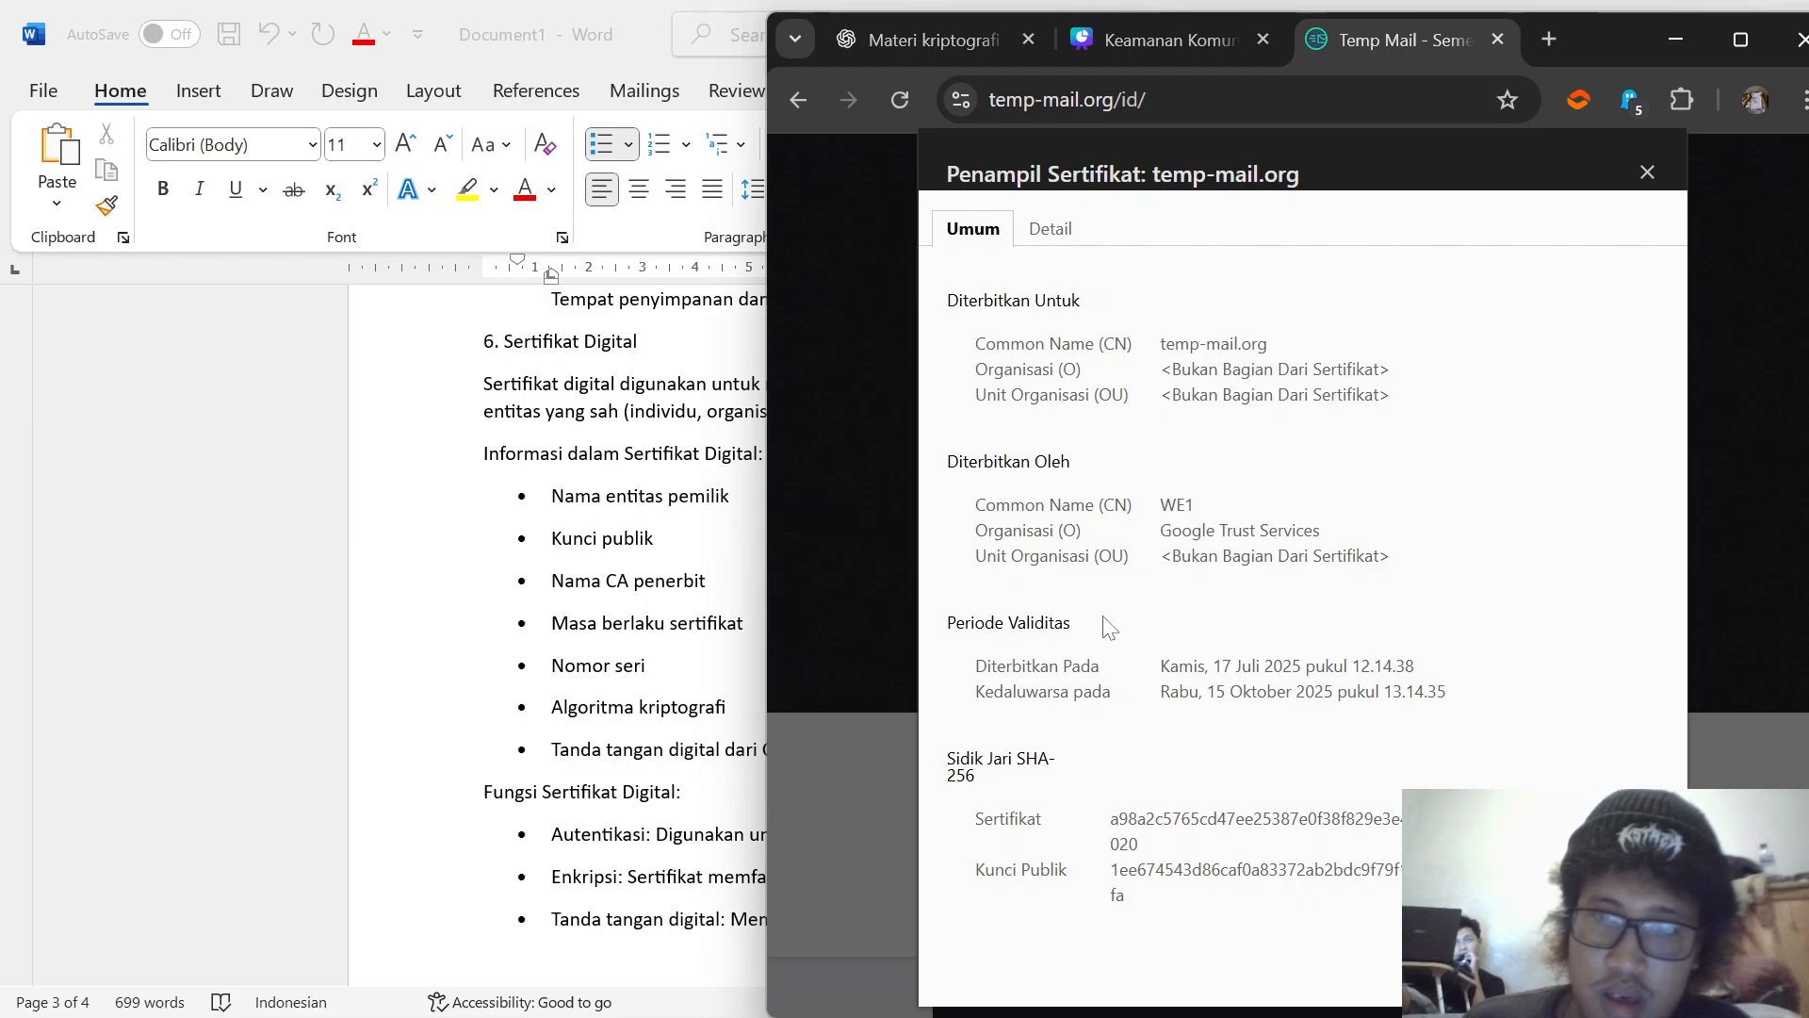
click(1034, 232)
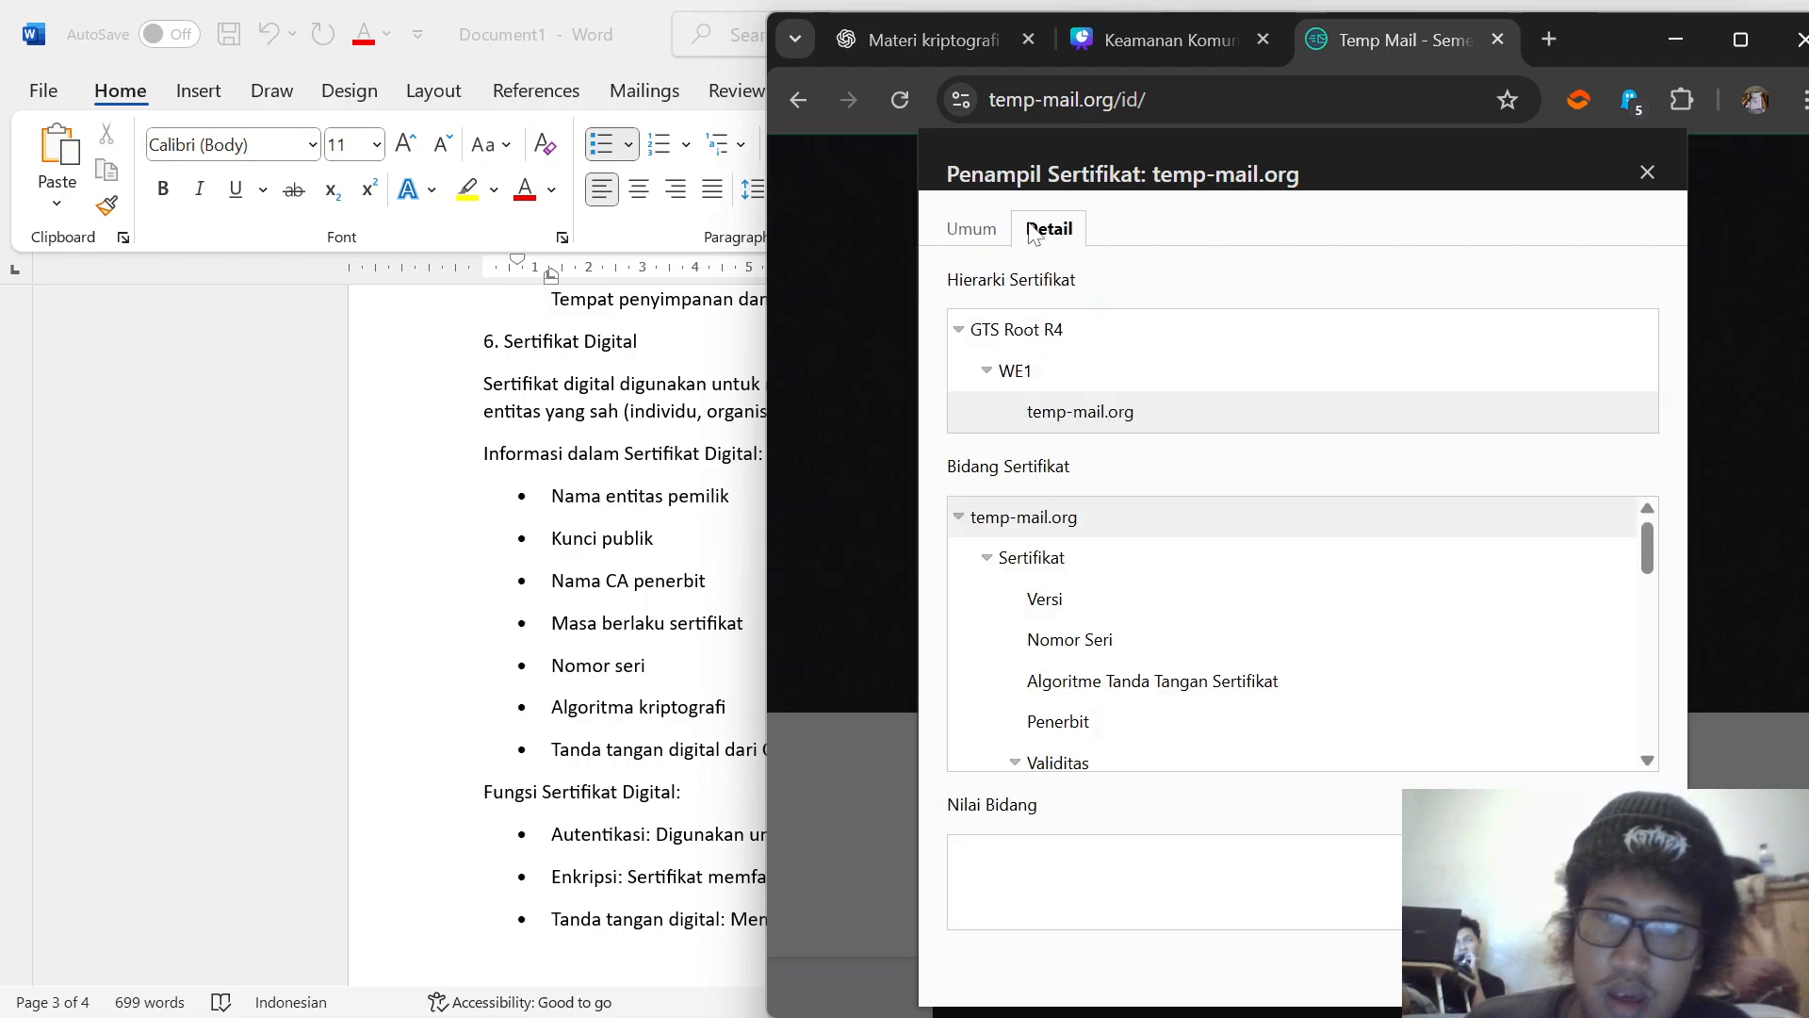
click(983, 241)
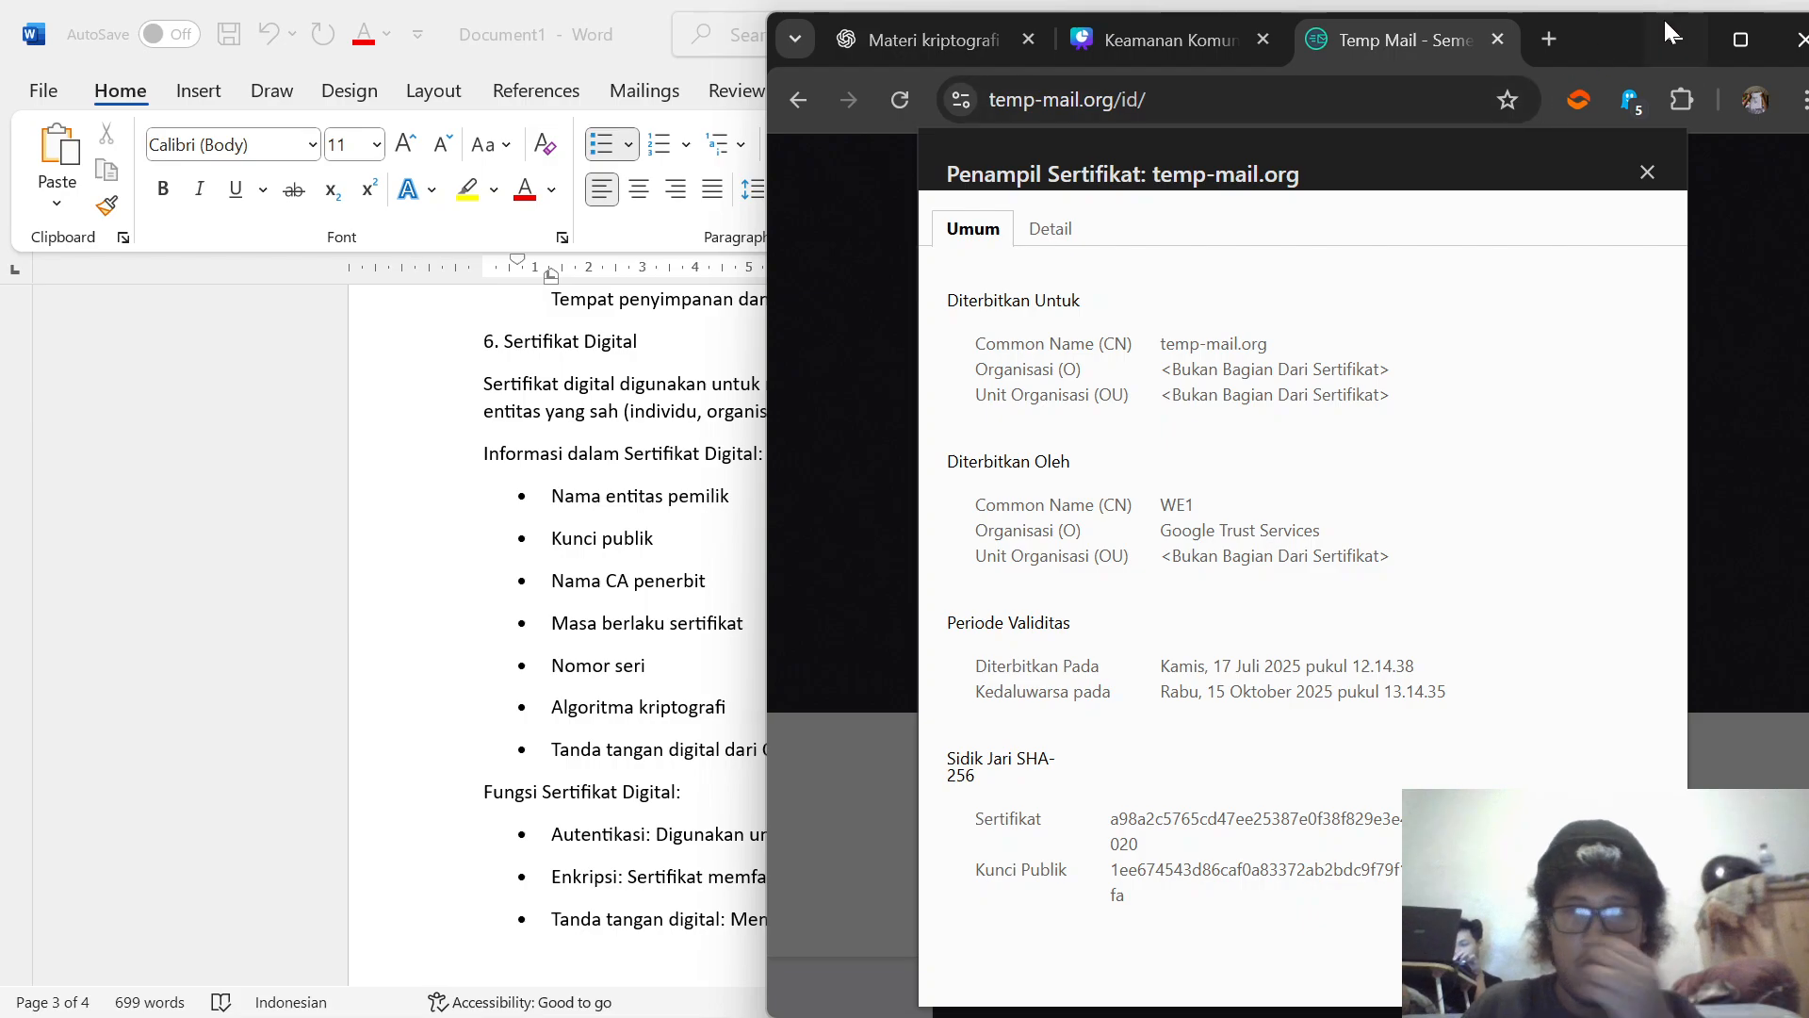
click(1678, 40)
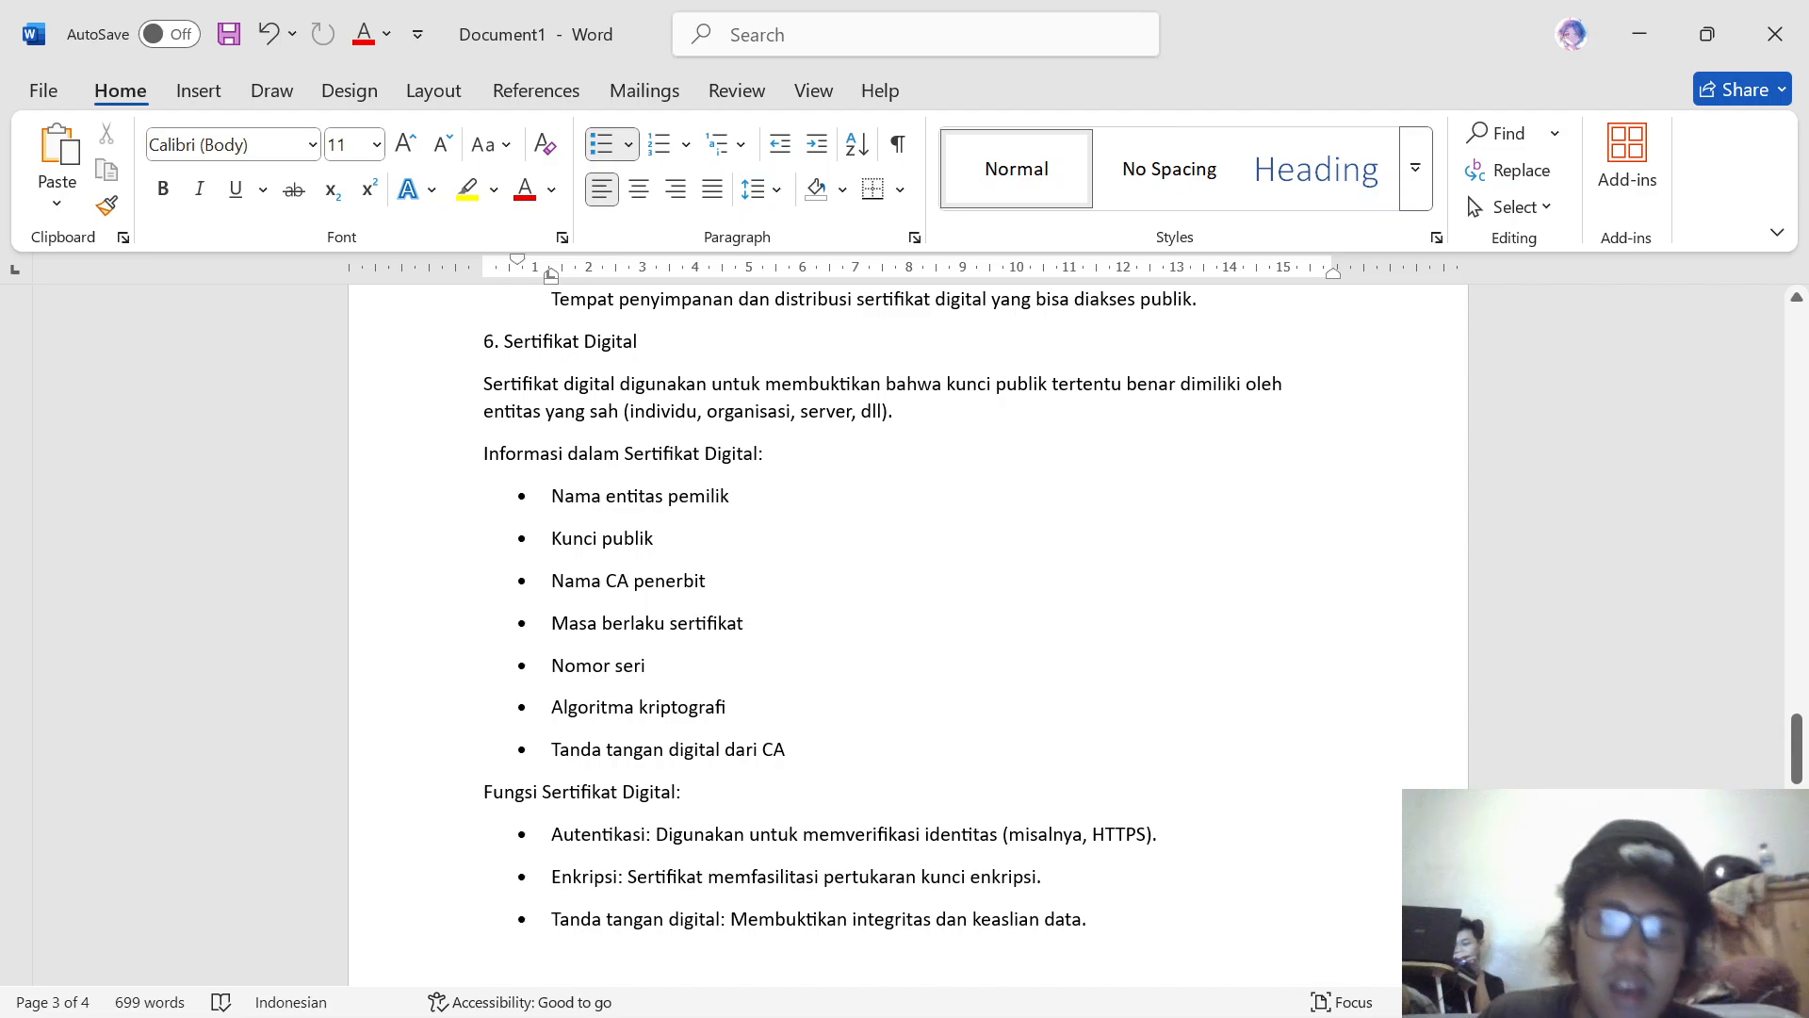
Step: Read the document's remaining text on certificate functions, PKI implementation examples and the Kesimpulan section, then minimize Word
scroll(905, 633, down, 3)
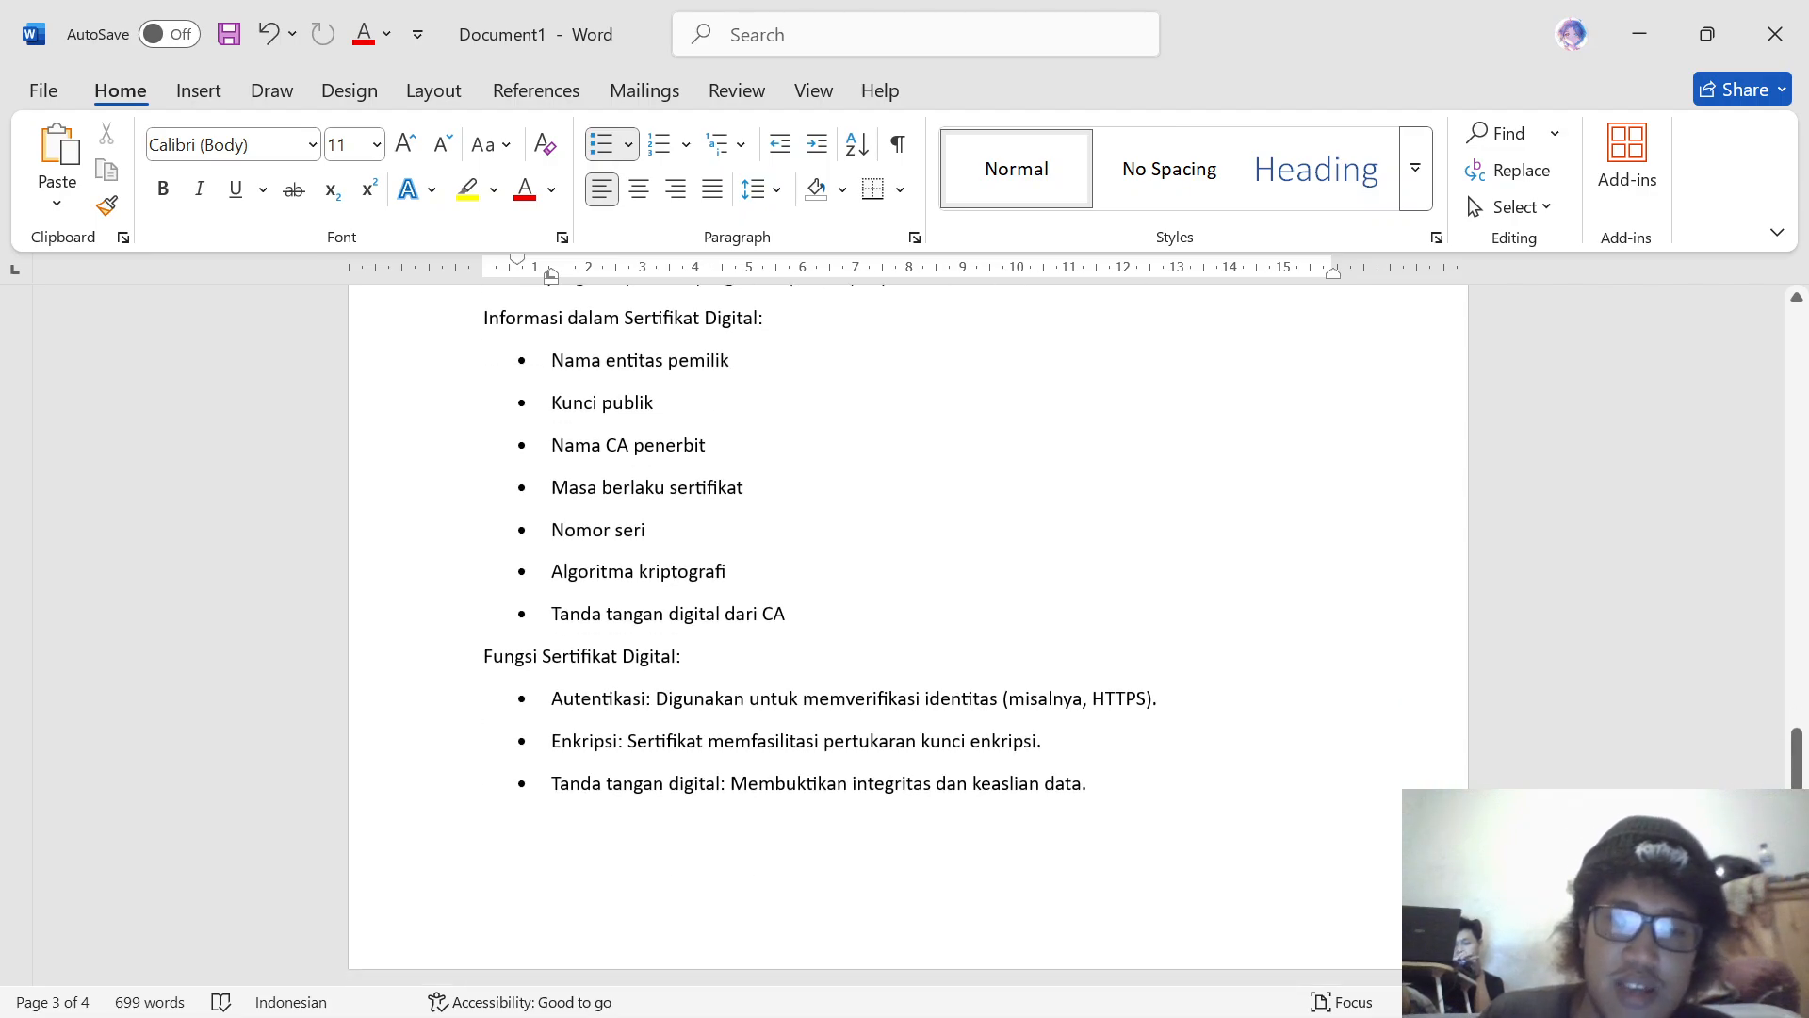
scroll(905, 632, down, 2)
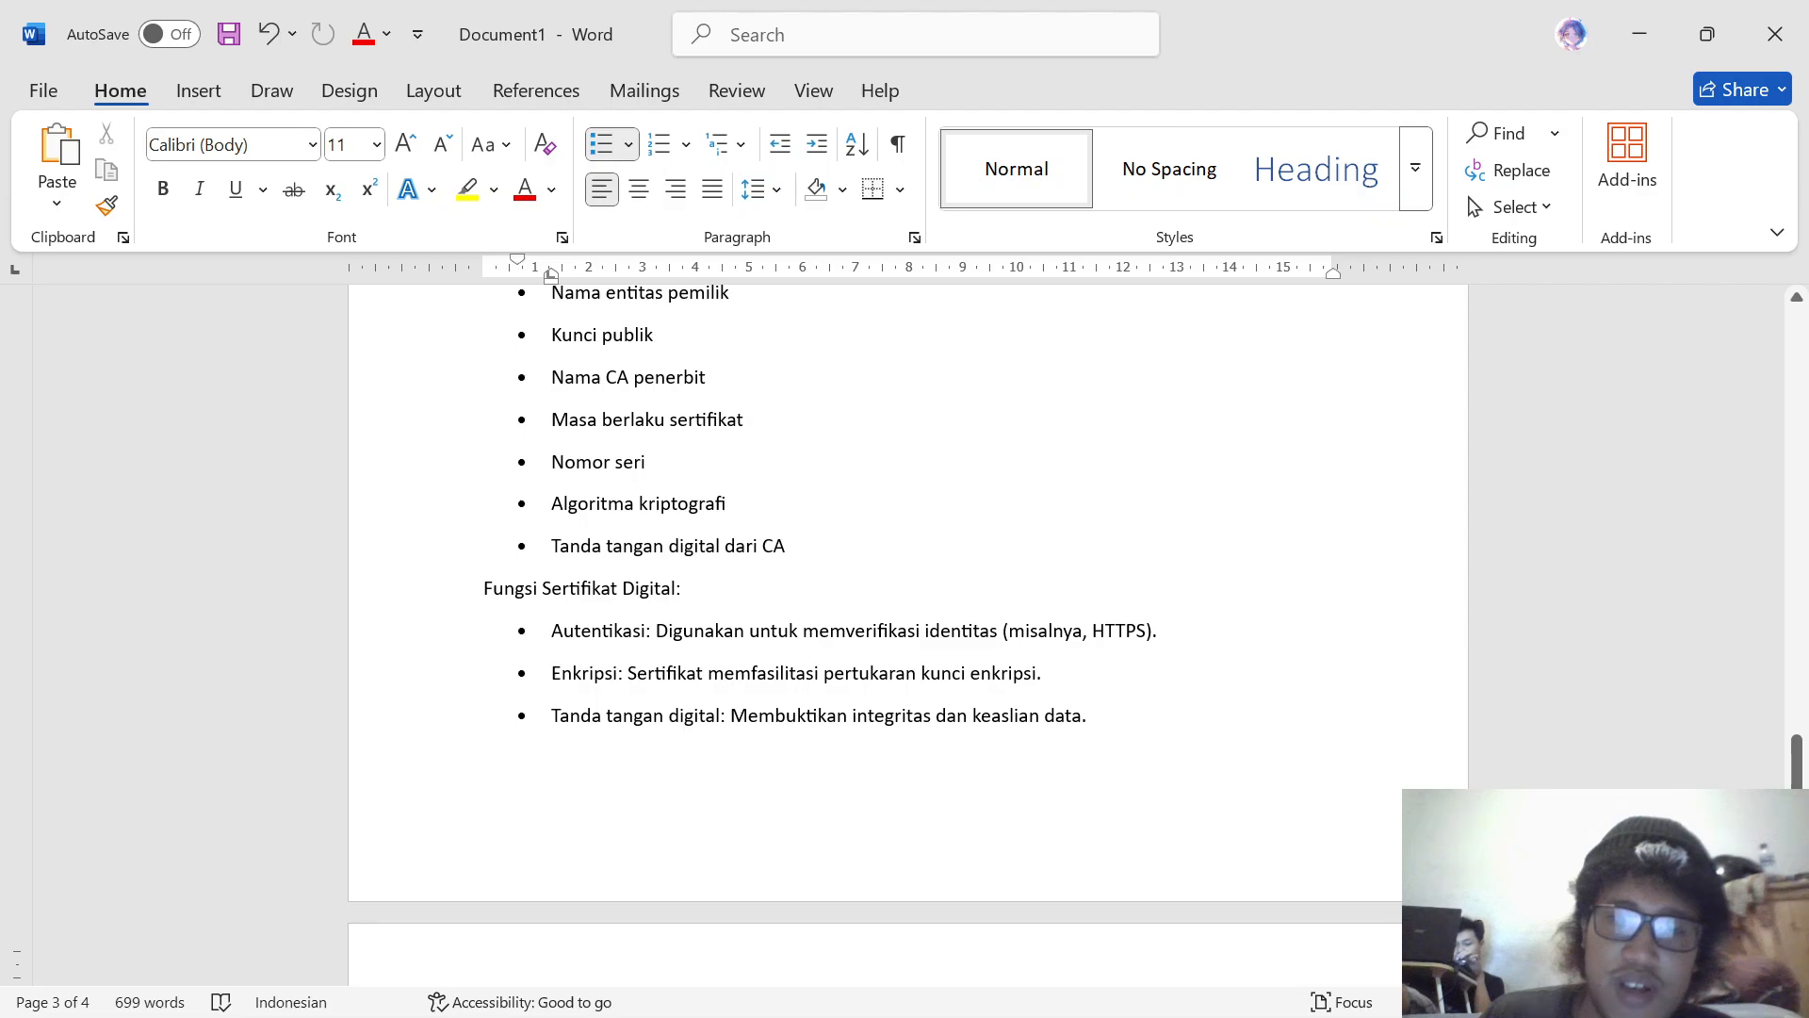
scroll(905, 633, down, 3)
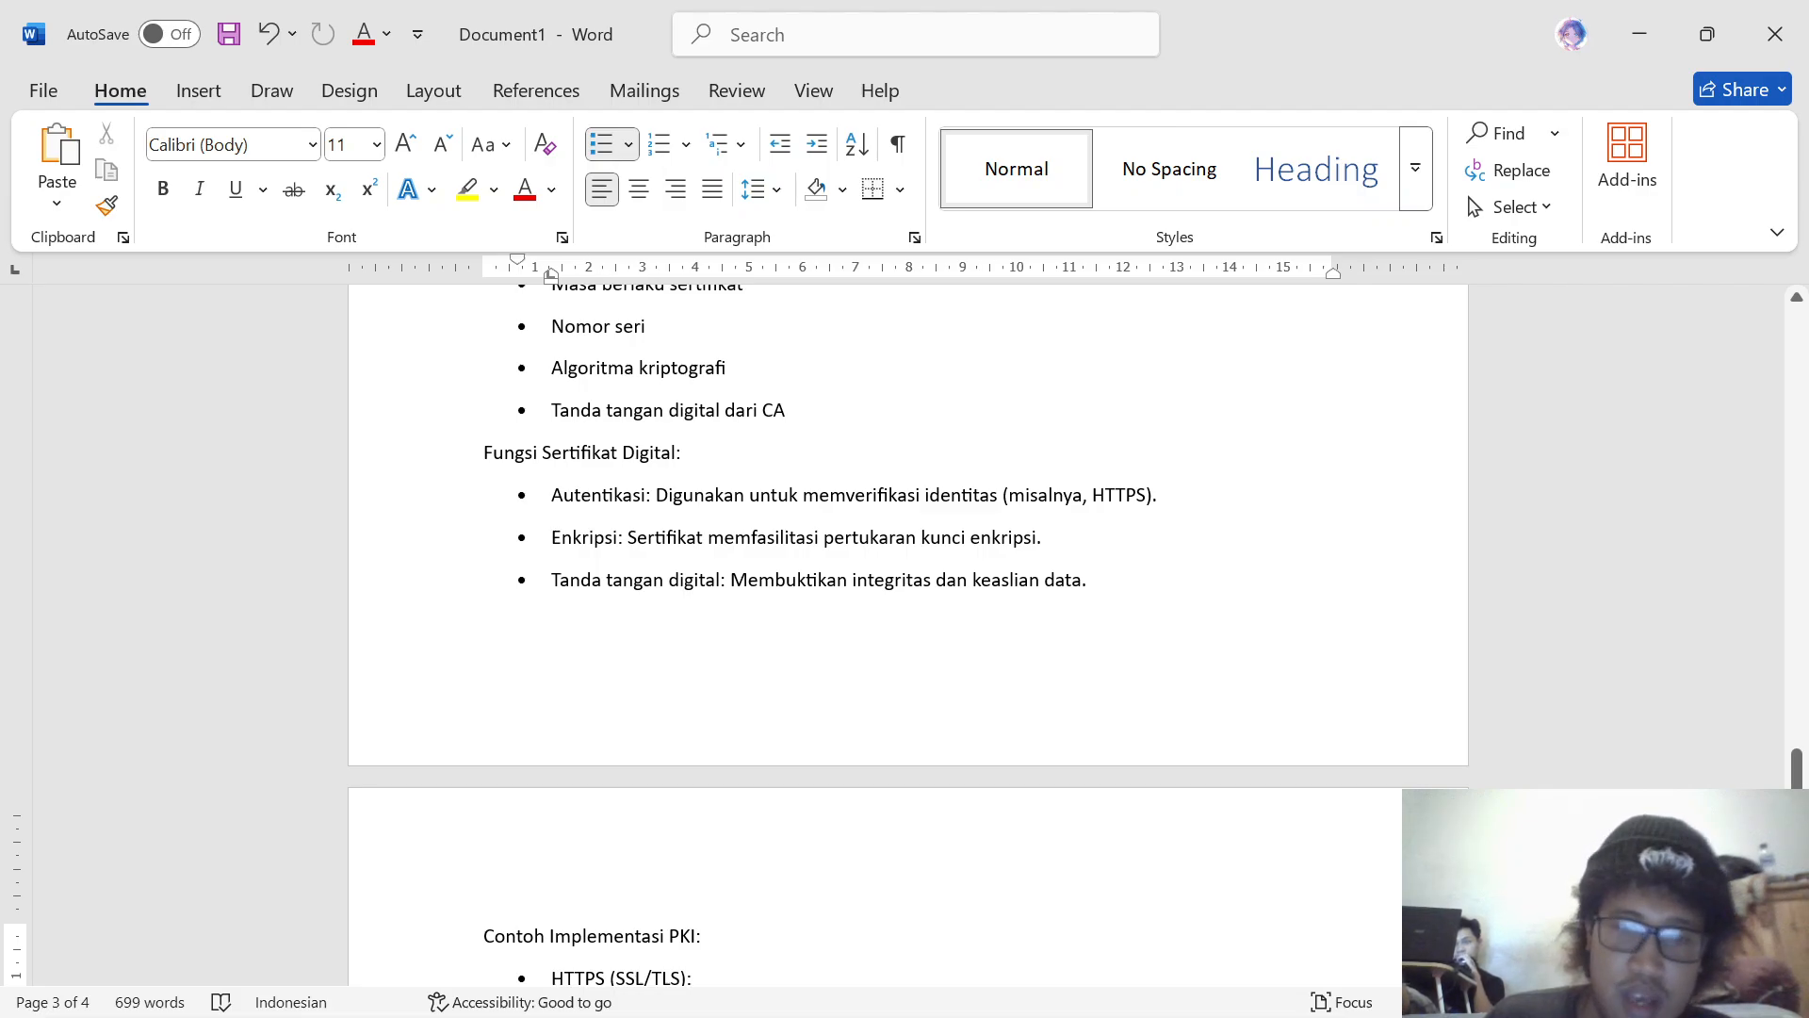
scroll(1050, 538, down, 6)
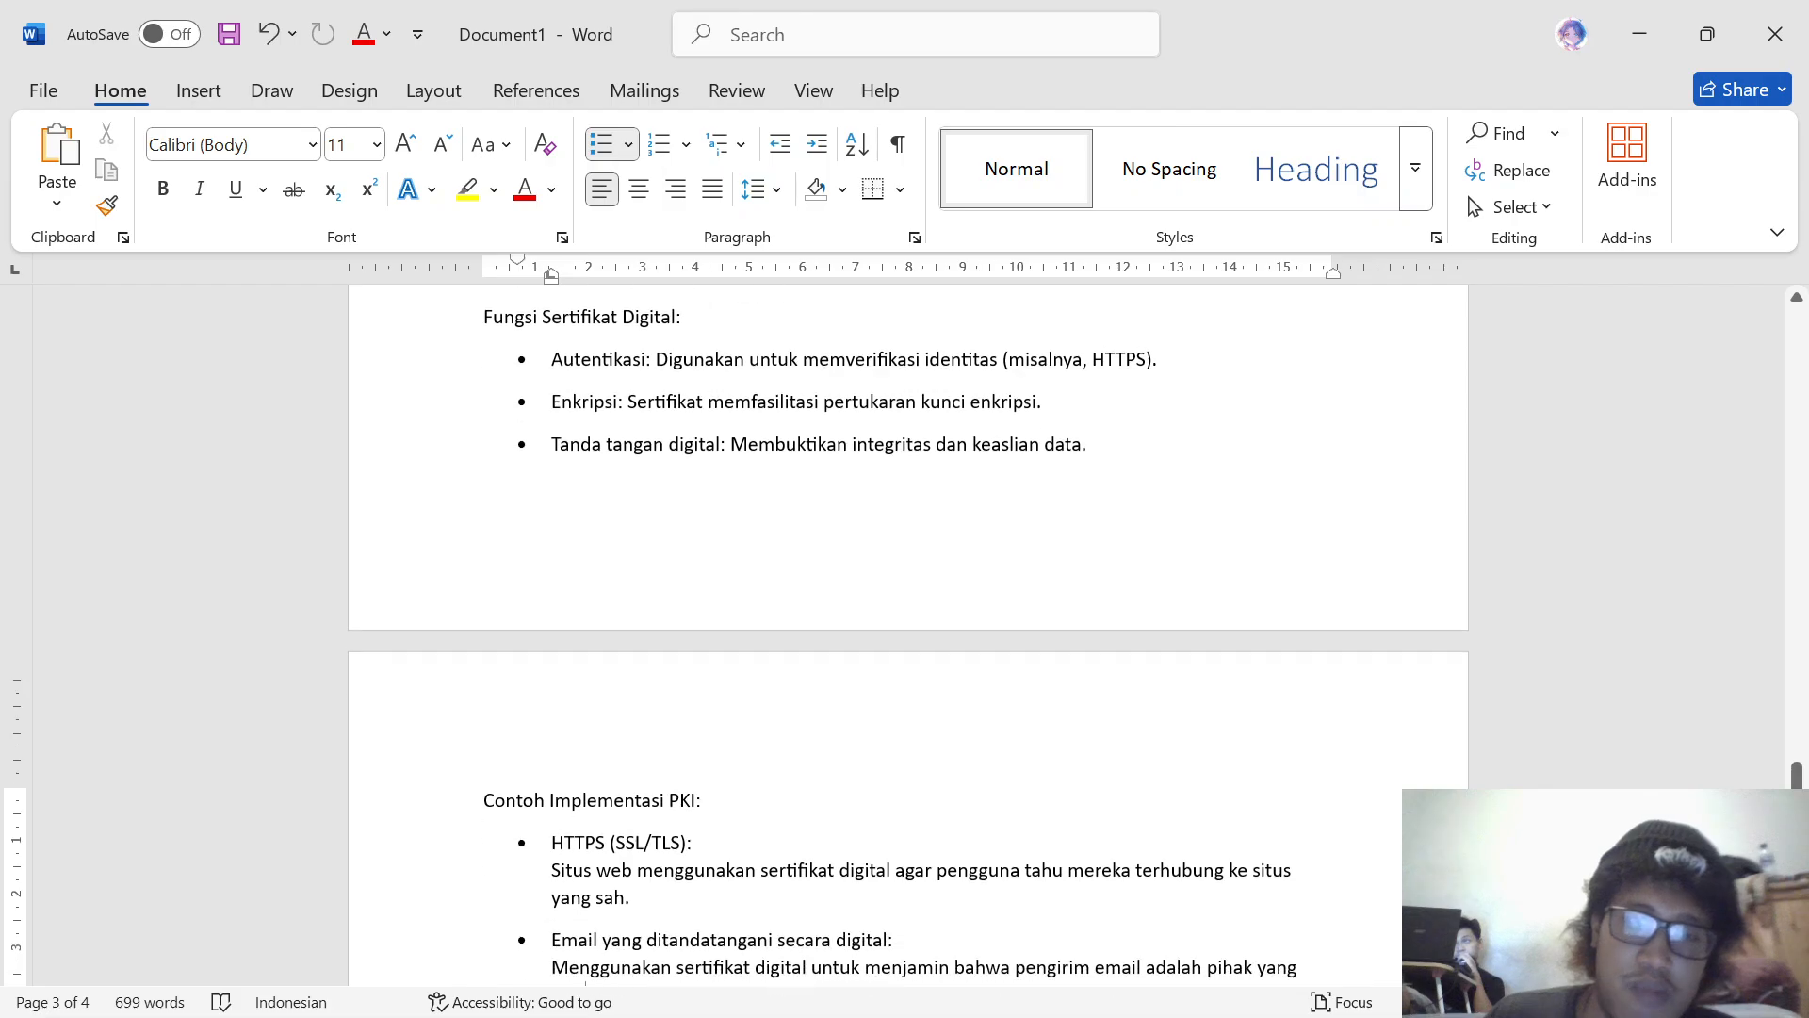
scroll(904, 632, down, 7)
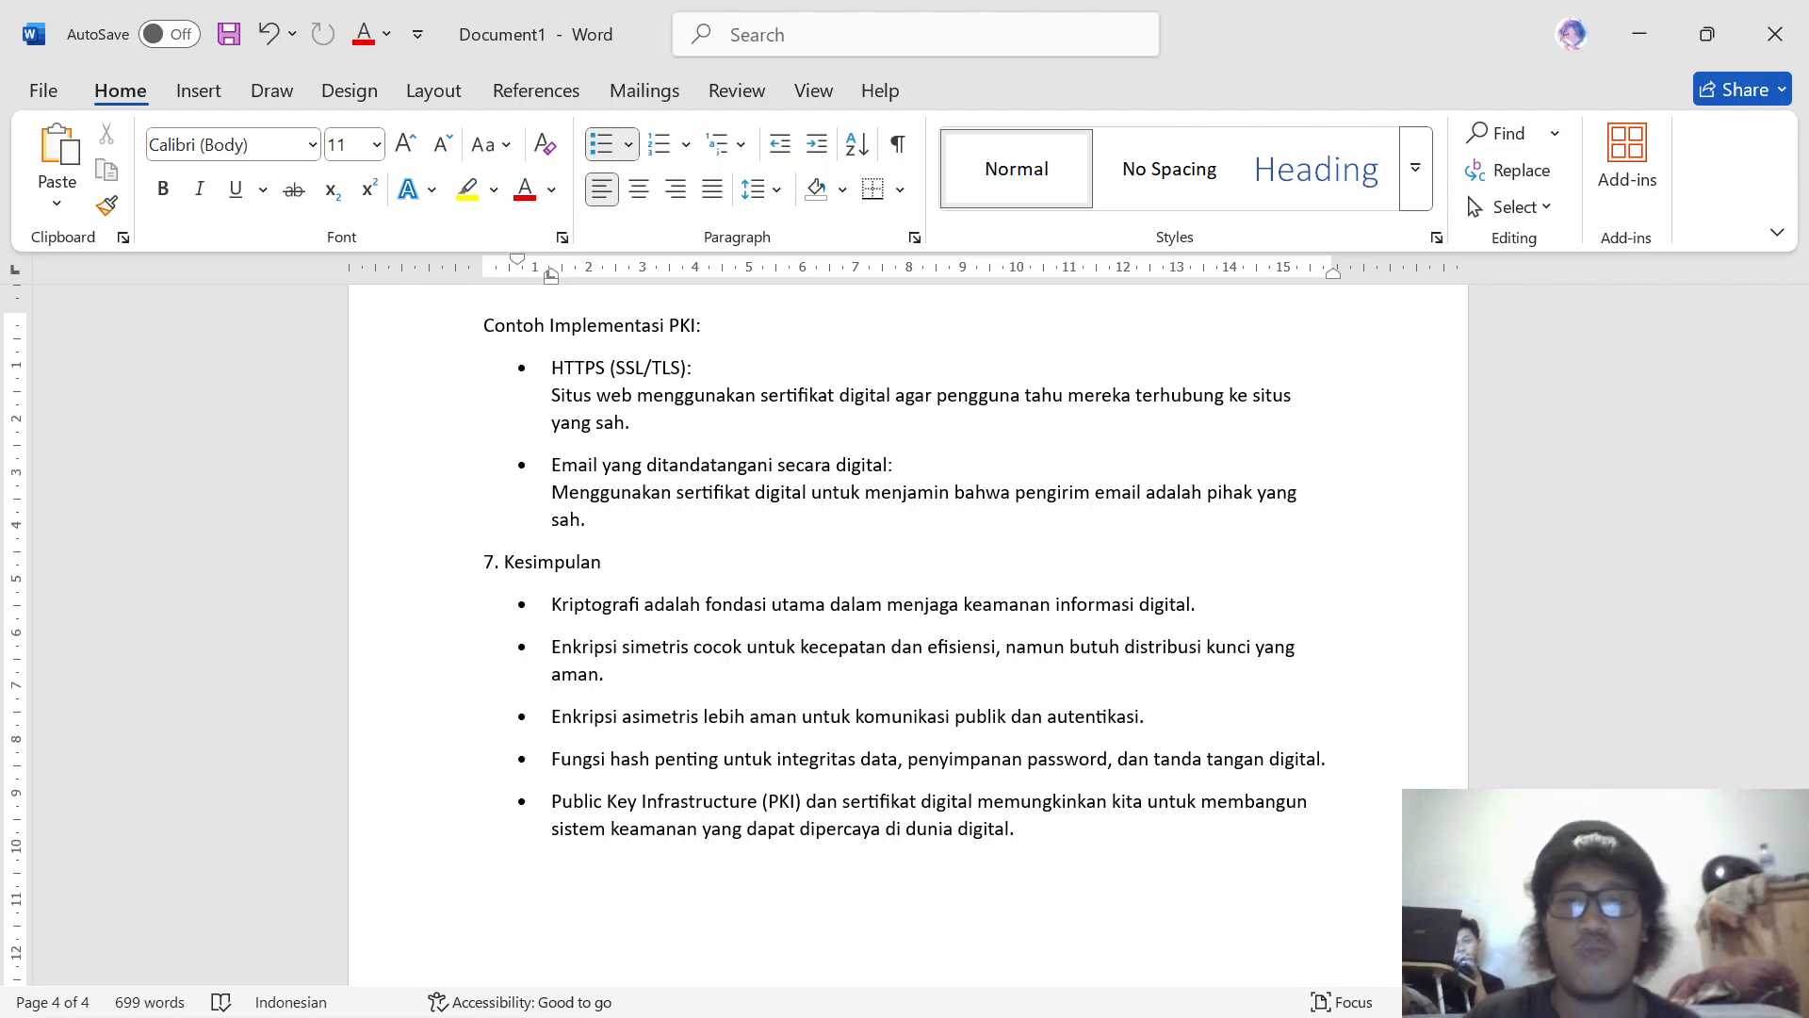
scroll(905, 622, down, 3)
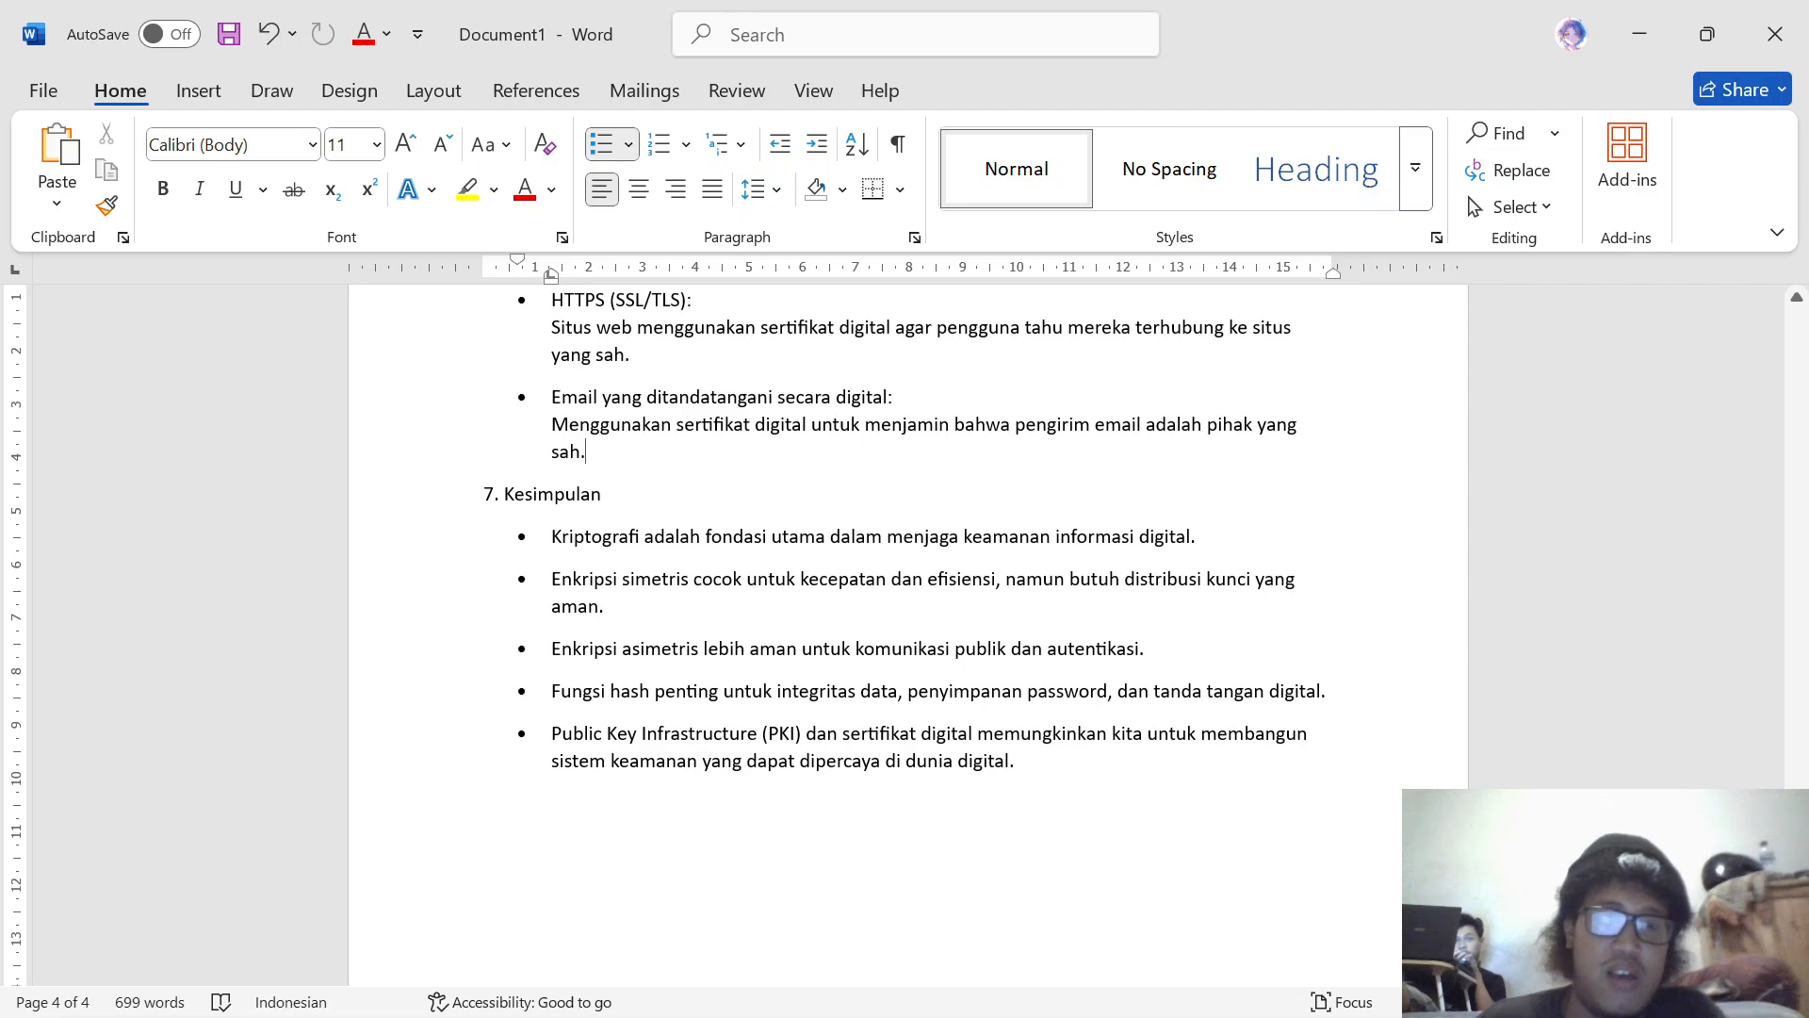
scroll(905, 622, down, 3)
scroll(905, 622, up, 1)
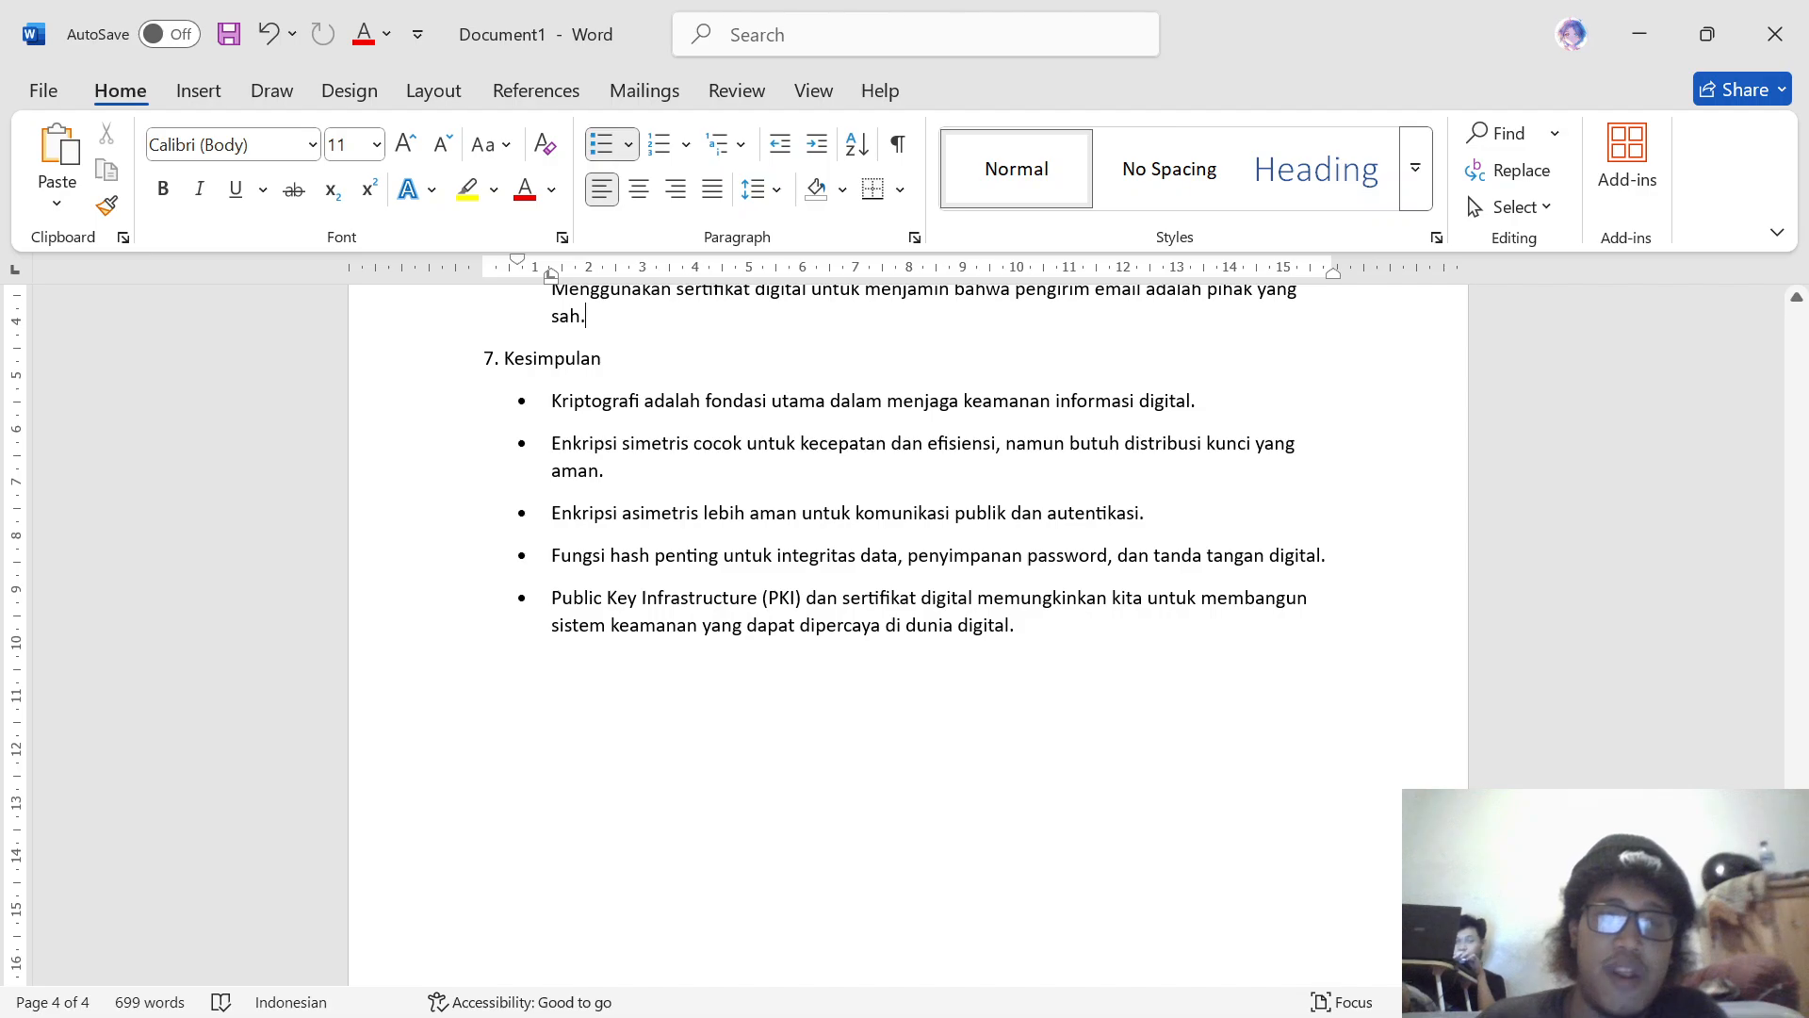
scroll(906, 623, down, 1)
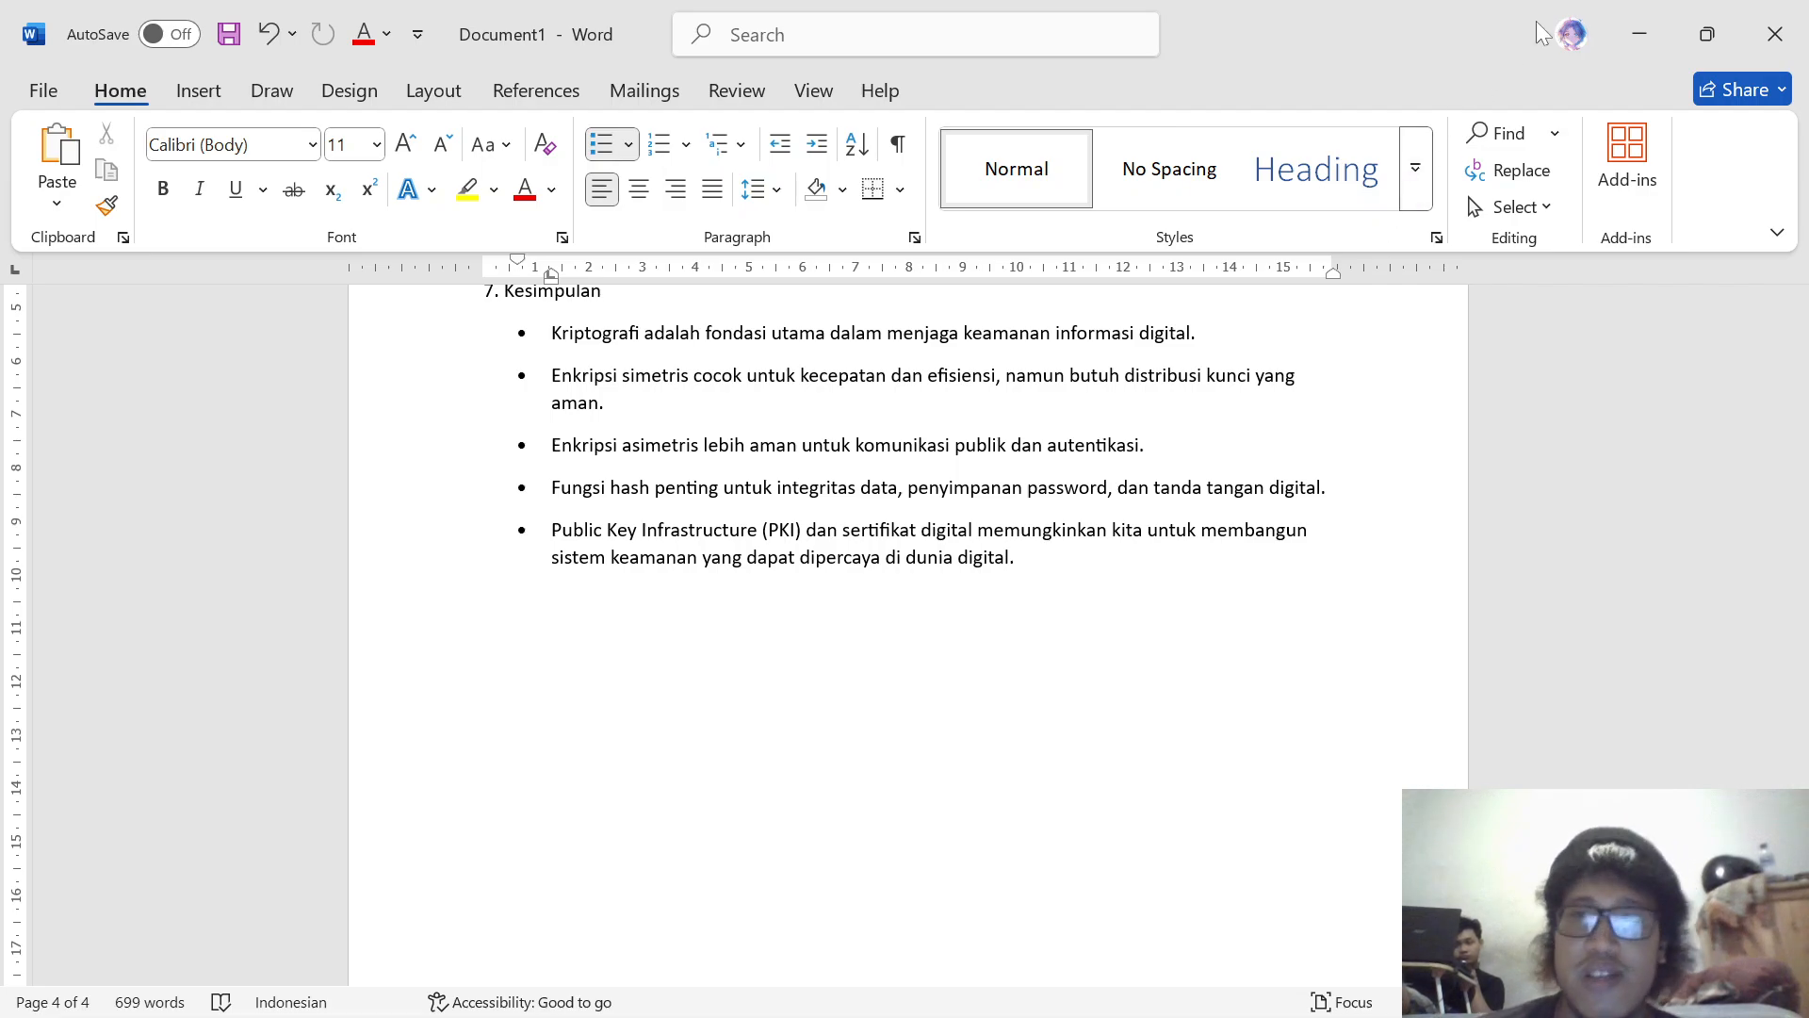
click(1643, 38)
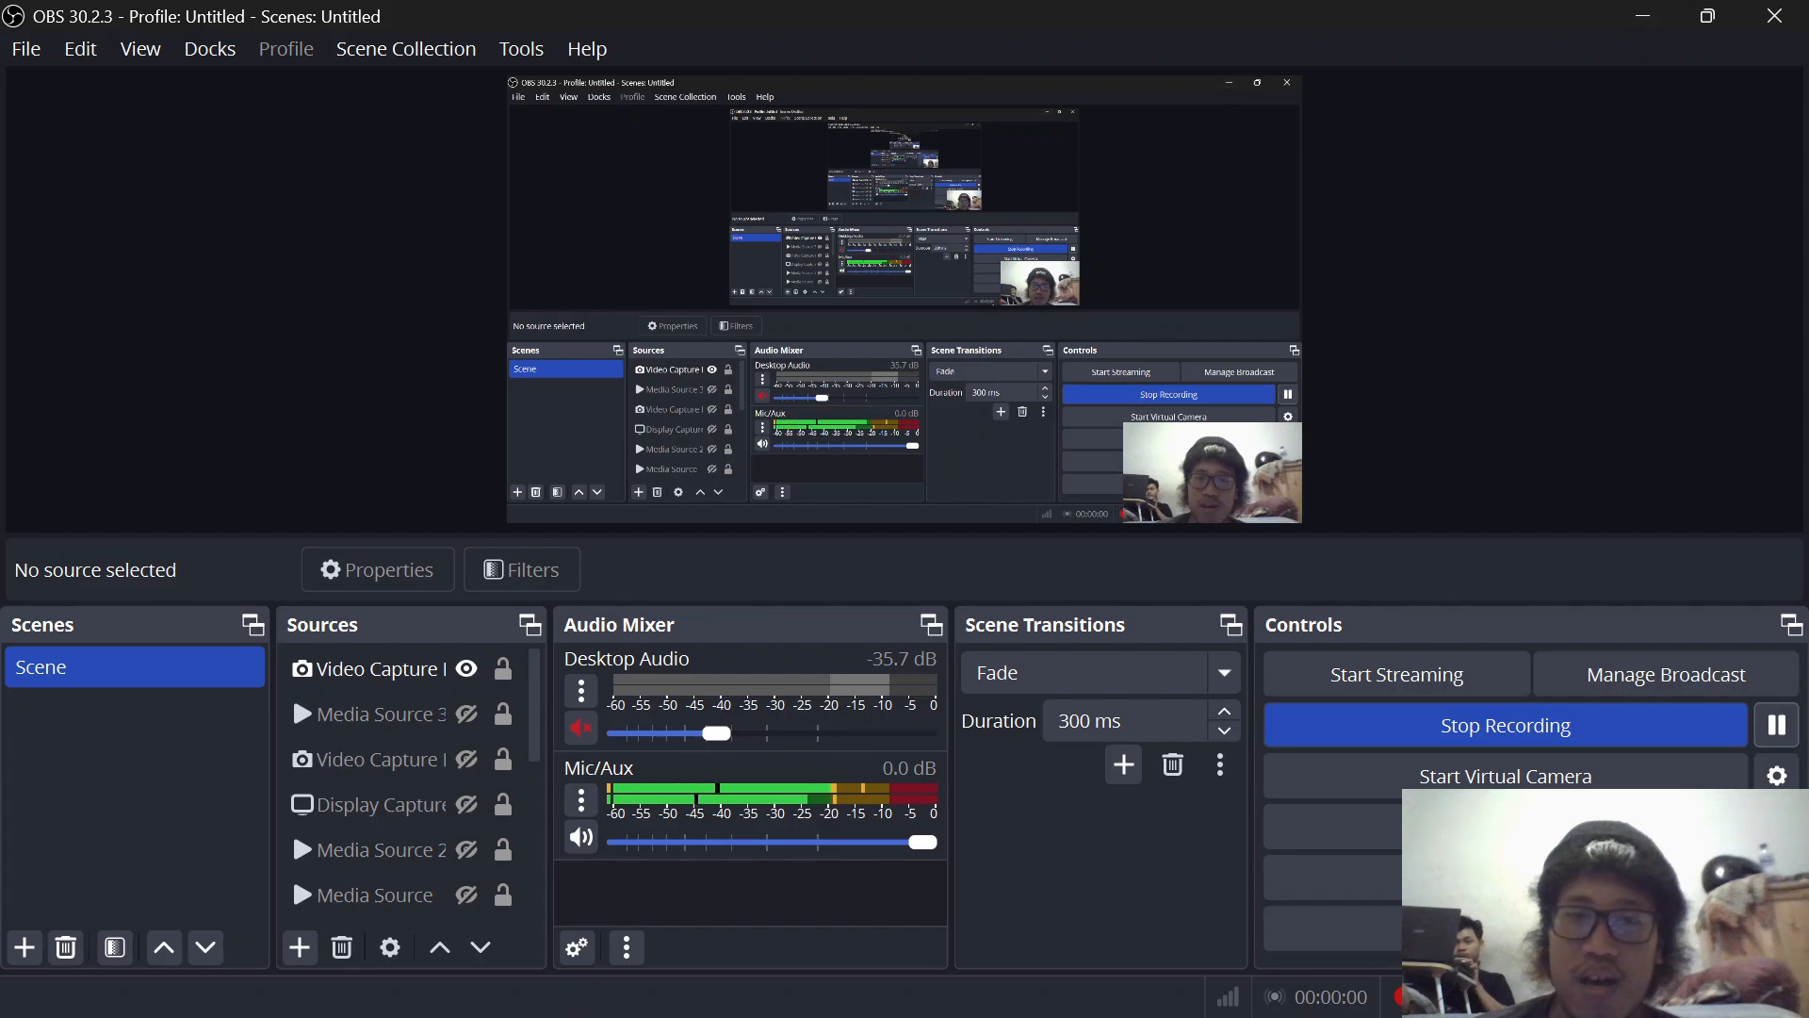